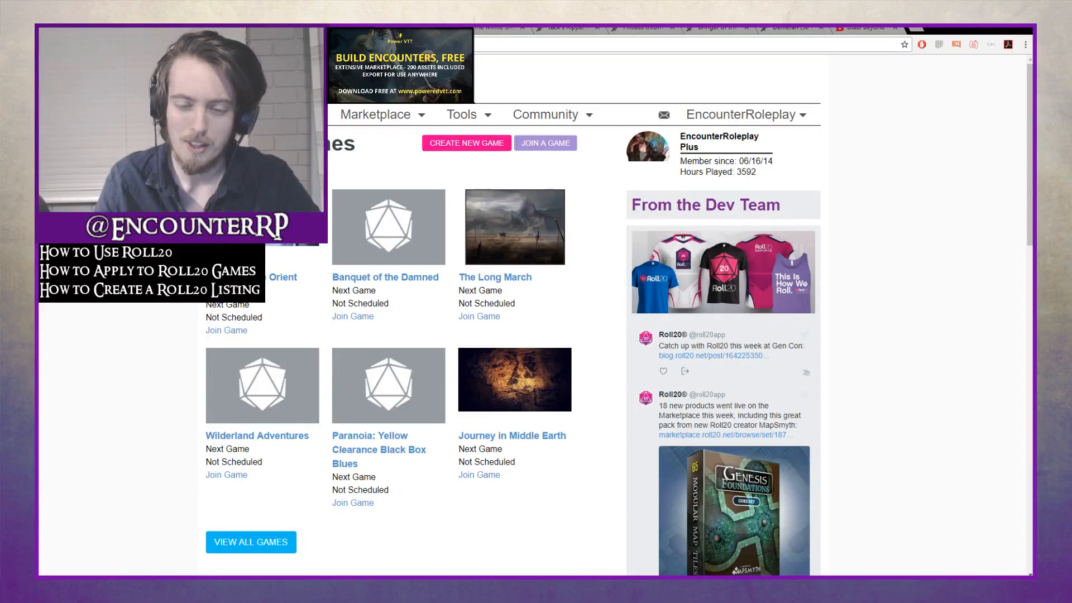
Look over the home page's games list, marketplace additions and recent blog posts
scroll(502, 312, "down", 2)
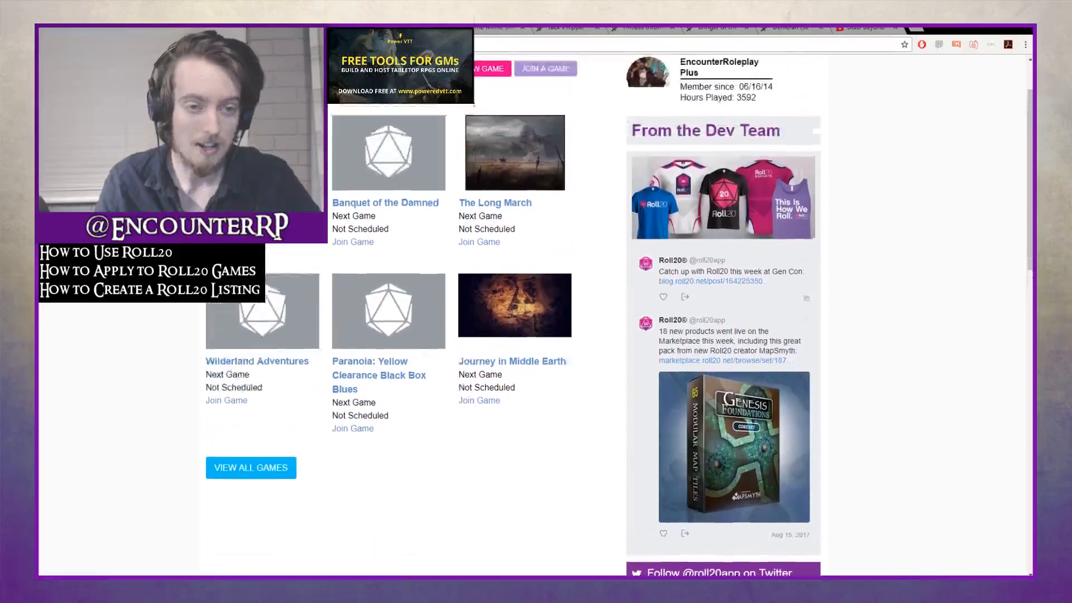
scroll(503, 313, "up", 2)
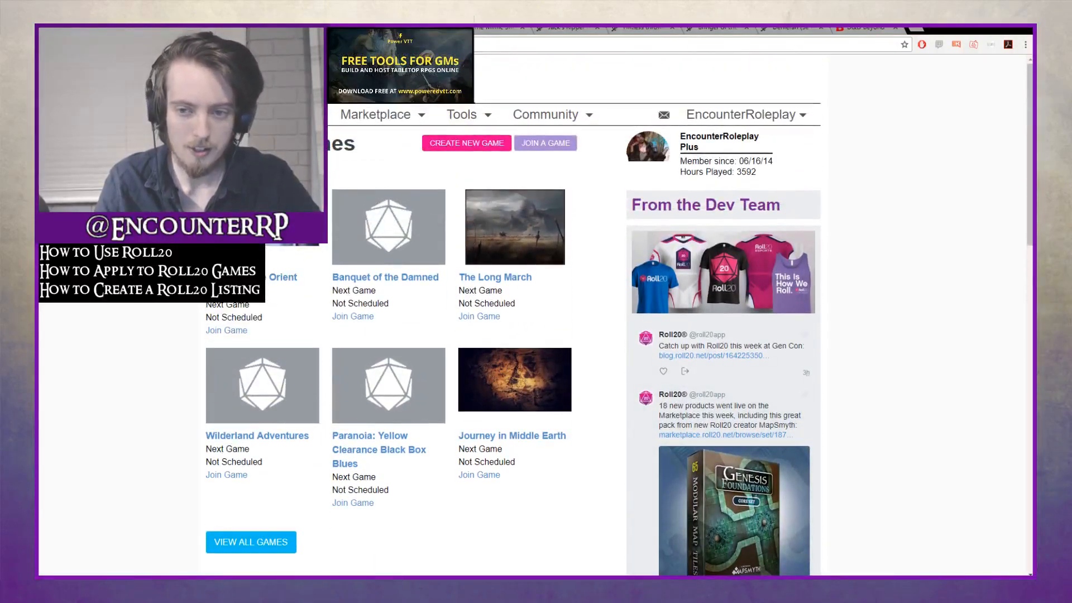
scroll(503, 313, "down", 10)
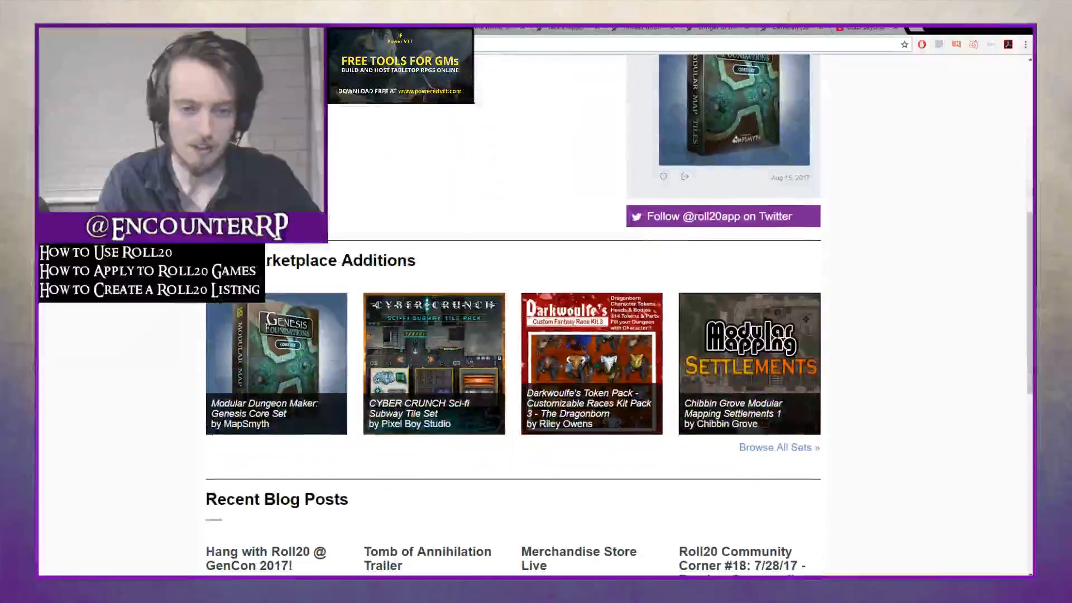
scroll(502, 313, "down", 4)
scroll(502, 313, "up", 12)
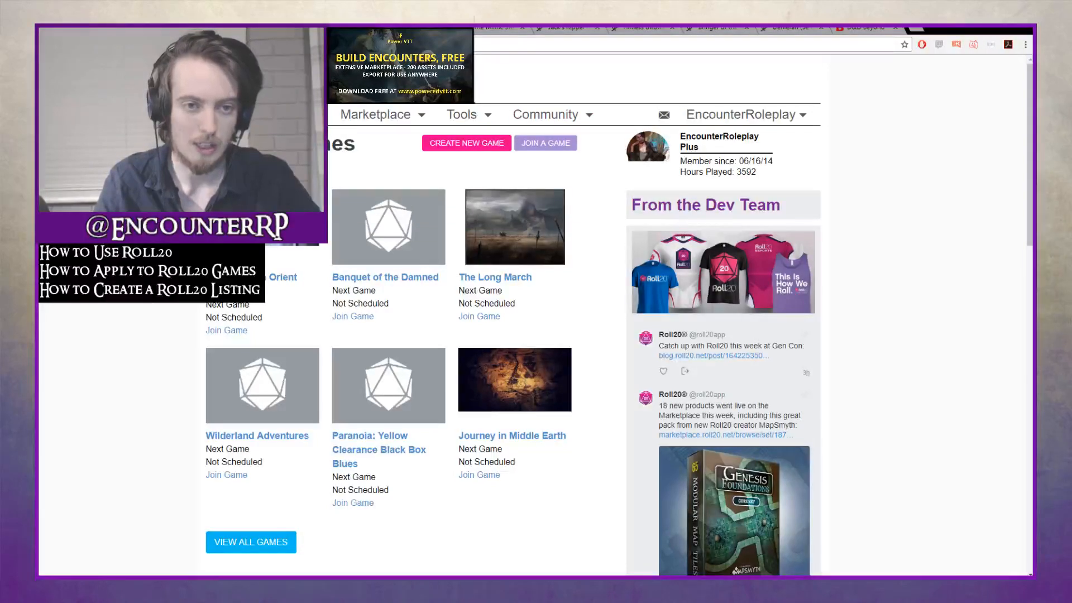
mouse_move(284, 115)
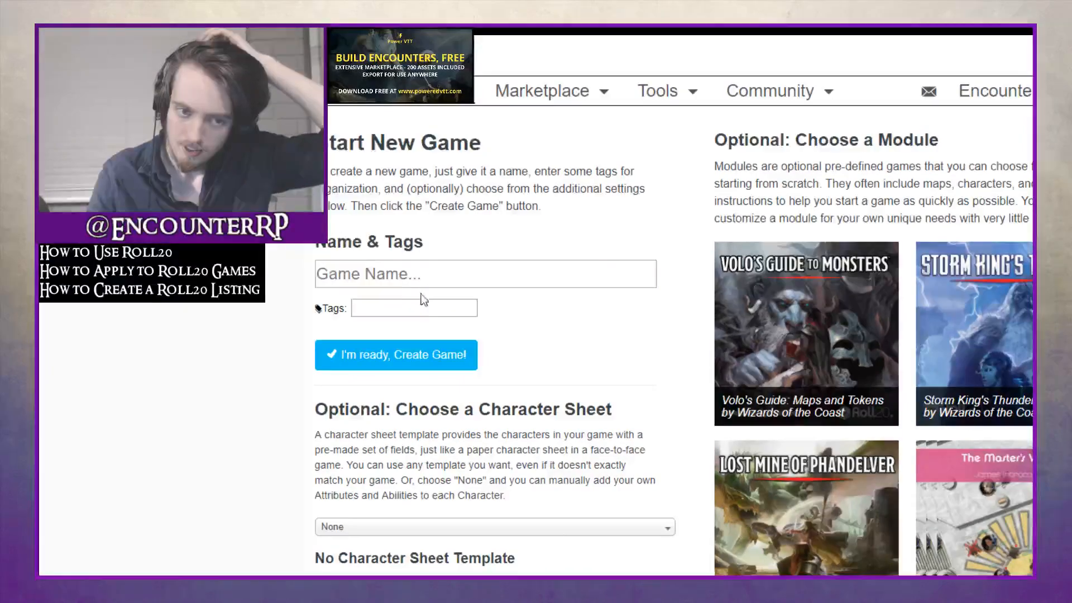
Look through the optional modules offered for the new game, including those from the Marketplace
scroll(450, 357, "down", 5)
scroll(514, 304, "up", 6)
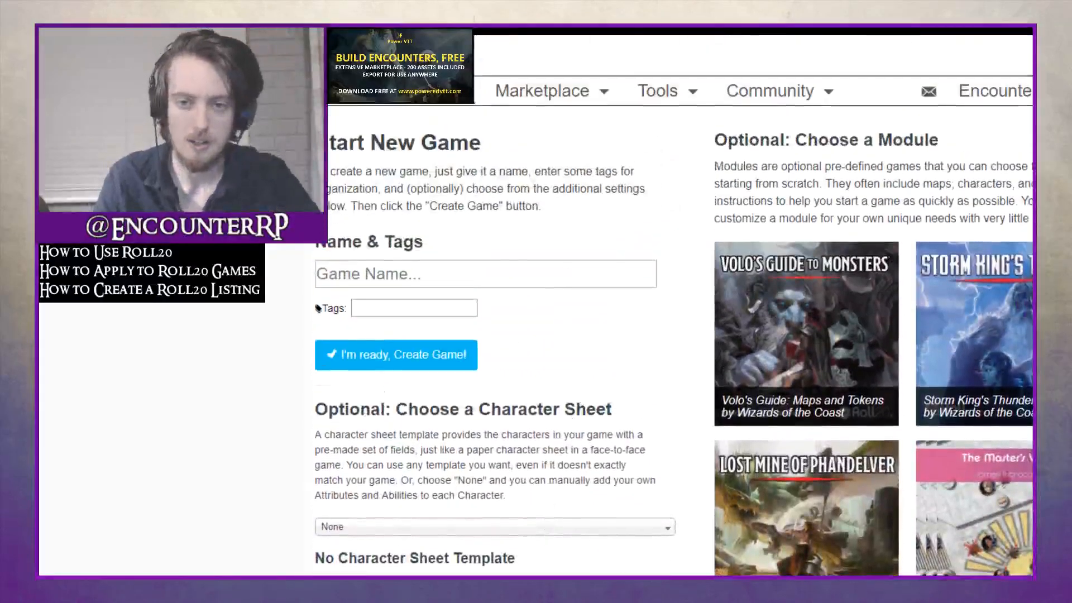
scroll(826, 391, "down", 6)
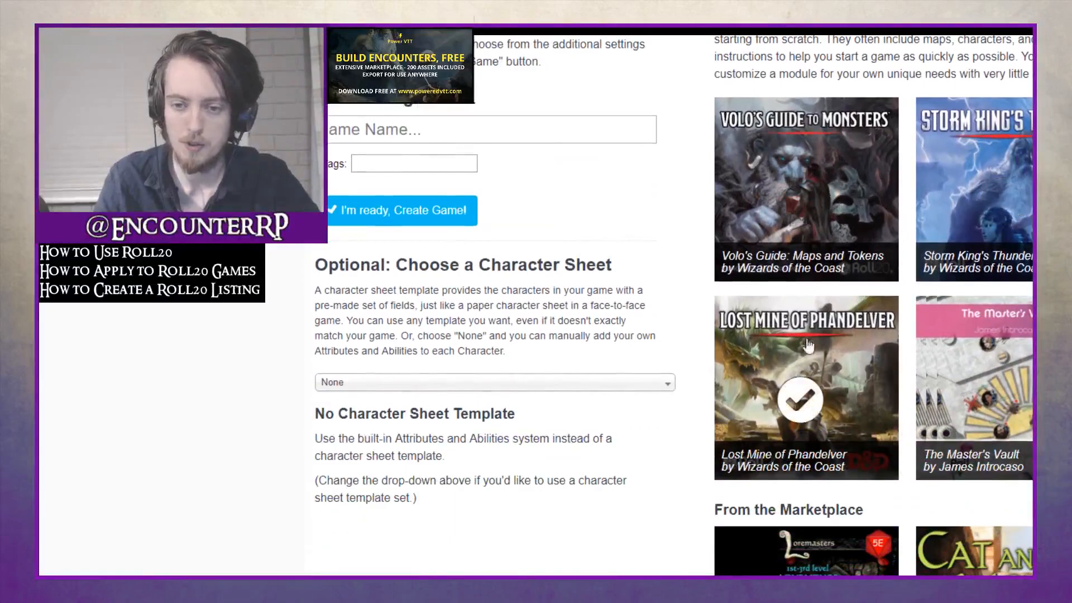
scroll(837, 391, "down", 3)
scroll(949, 447, "down", 3)
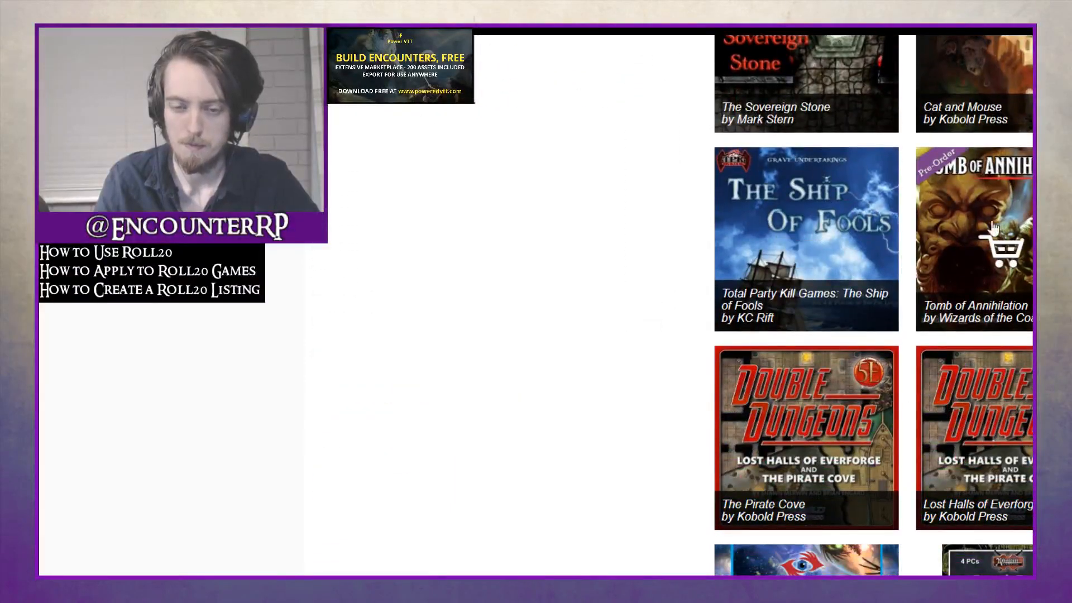
scroll(1000, 251, "down", 3)
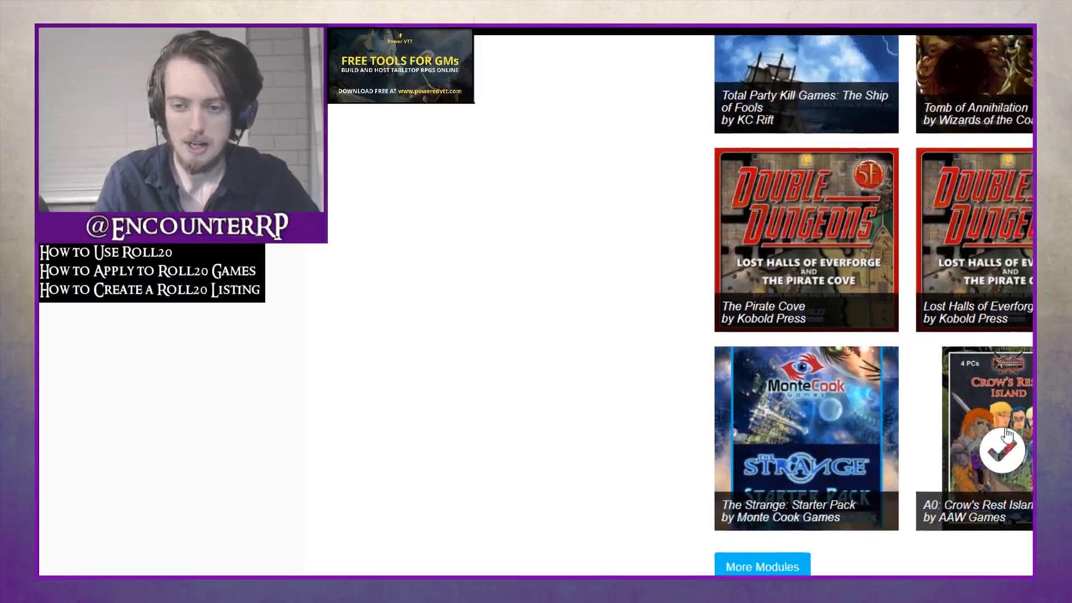
scroll(1003, 435, "up", 10)
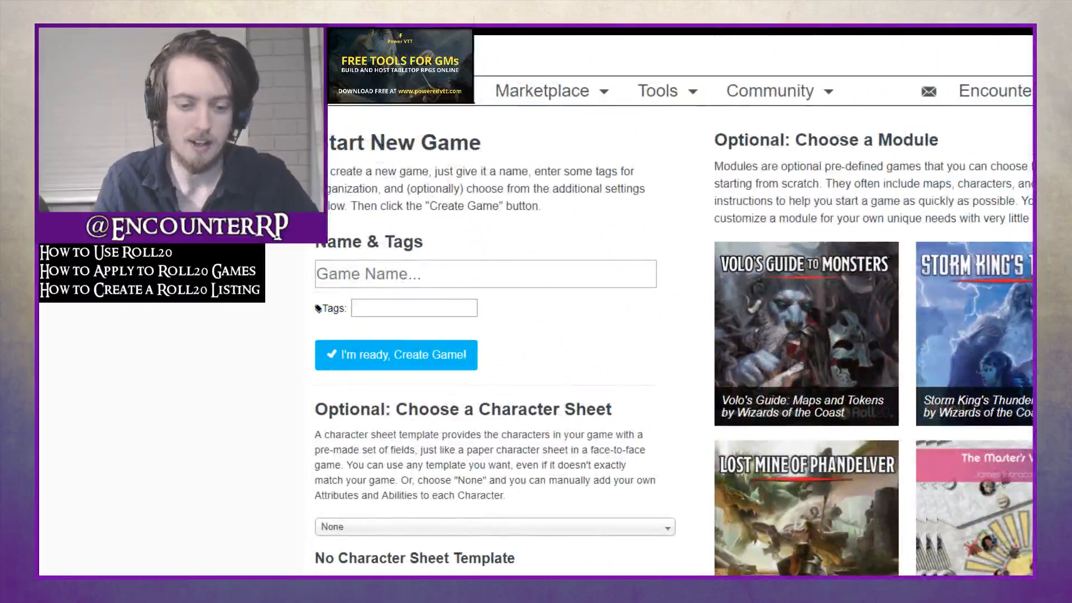
Preview the Storm King's Thunder module's description and return to the module list
left_click(999, 346)
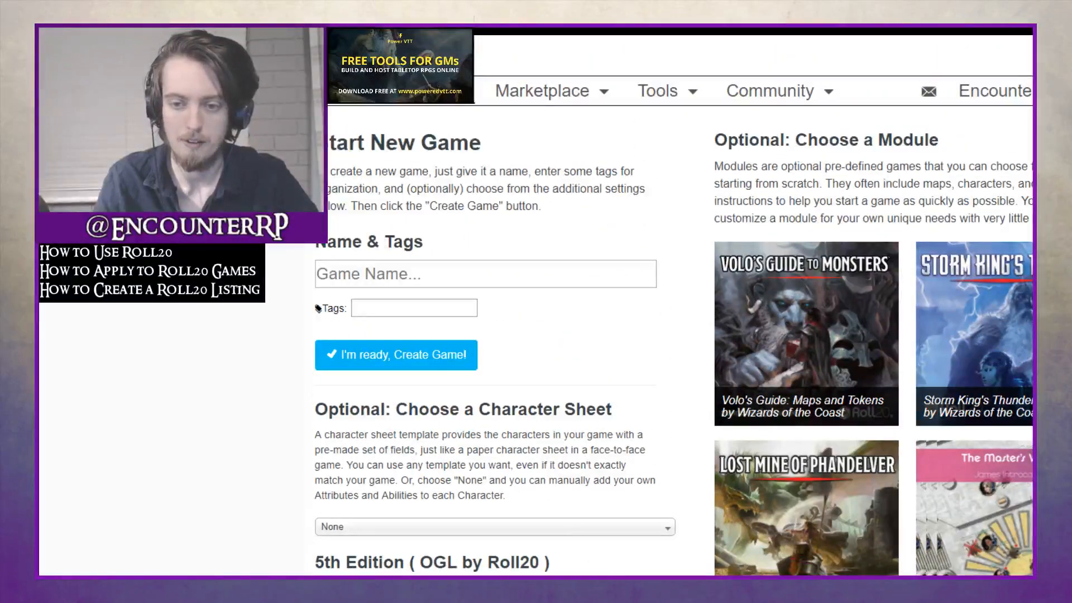
scroll(837, 224, "down", 3)
scroll(794, 132, "up", 3)
scroll(794, 133, "down", 10)
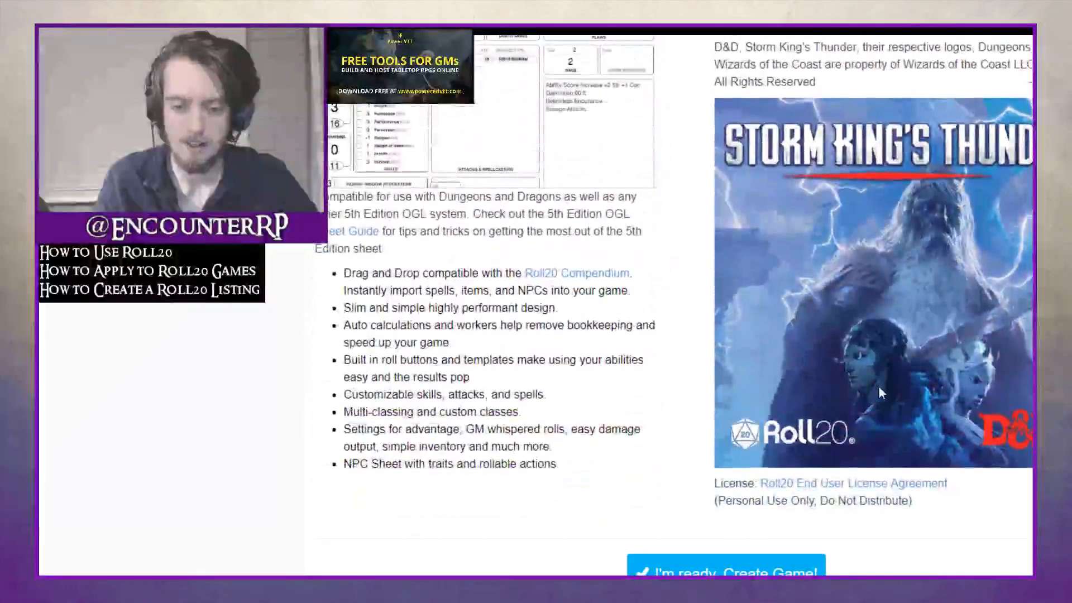
scroll(879, 386, "up", 10)
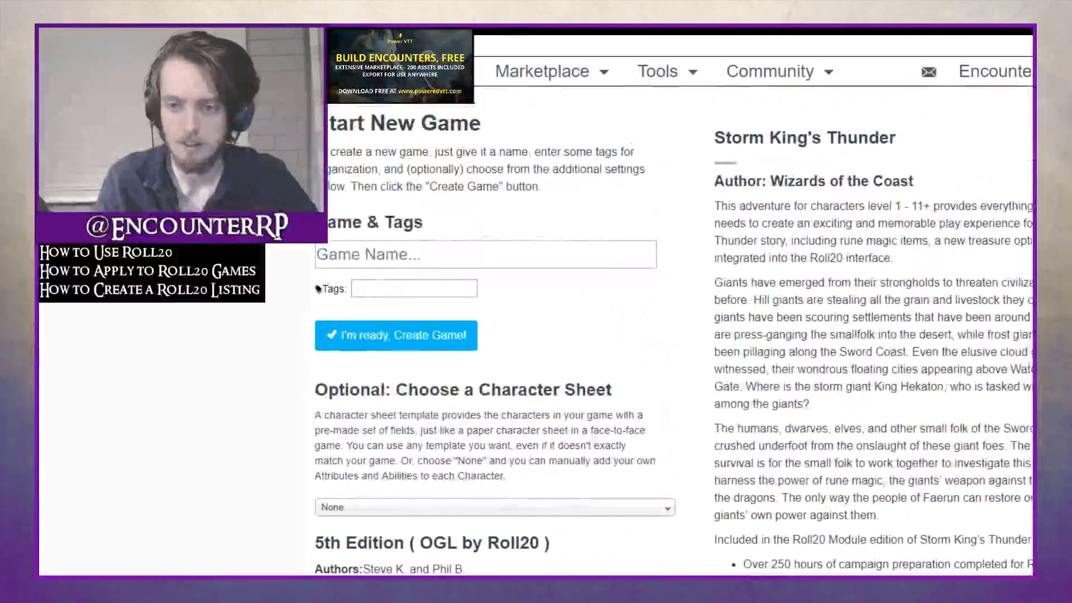
scroll(888, 334, "down", 10)
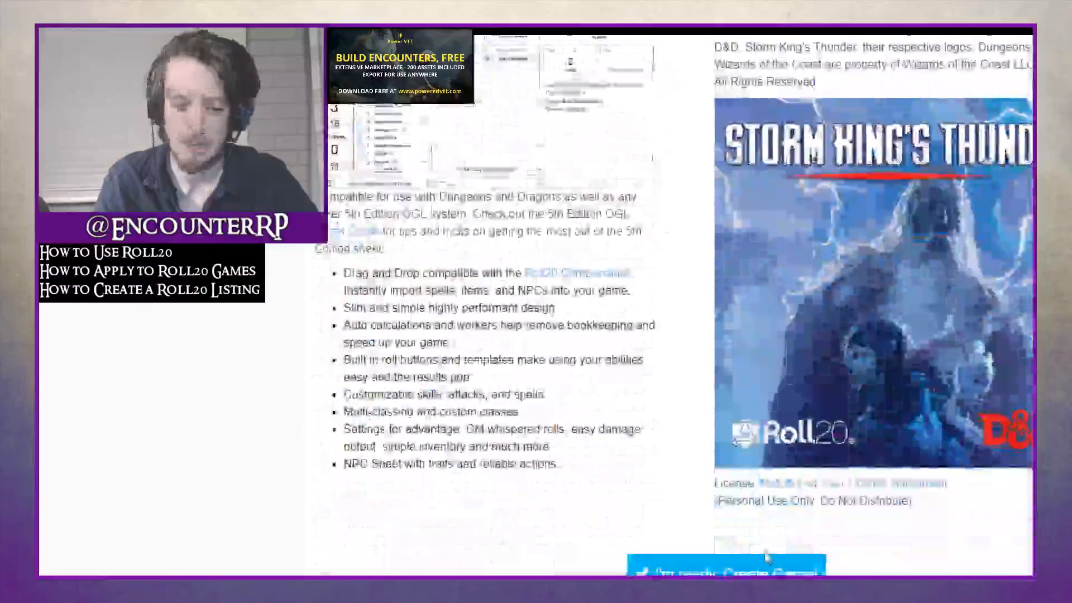
scroll(885, 333, "up", 10)
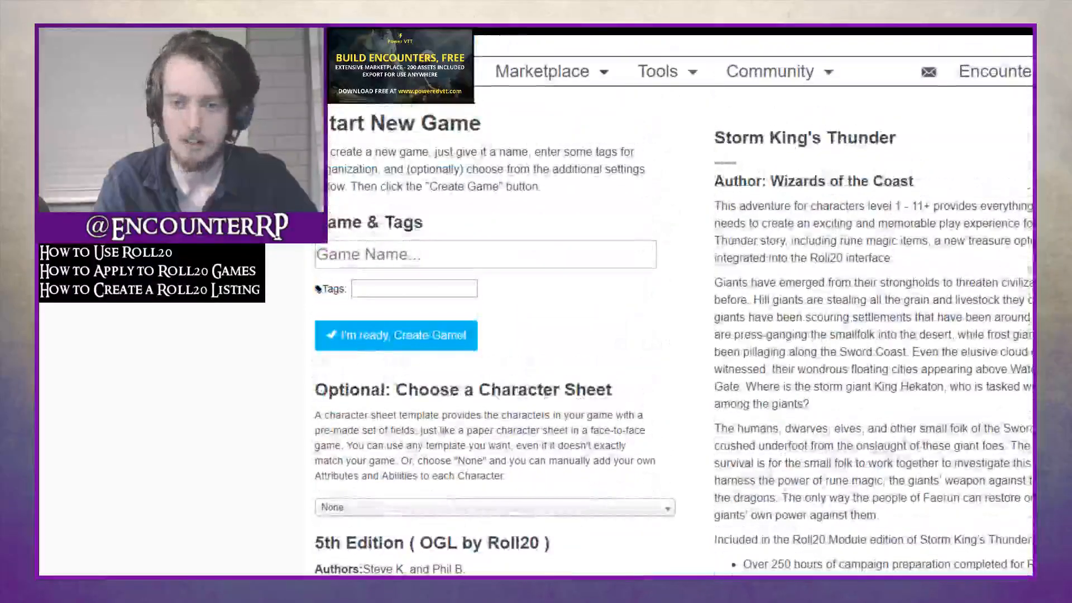
left_click(726, 158)
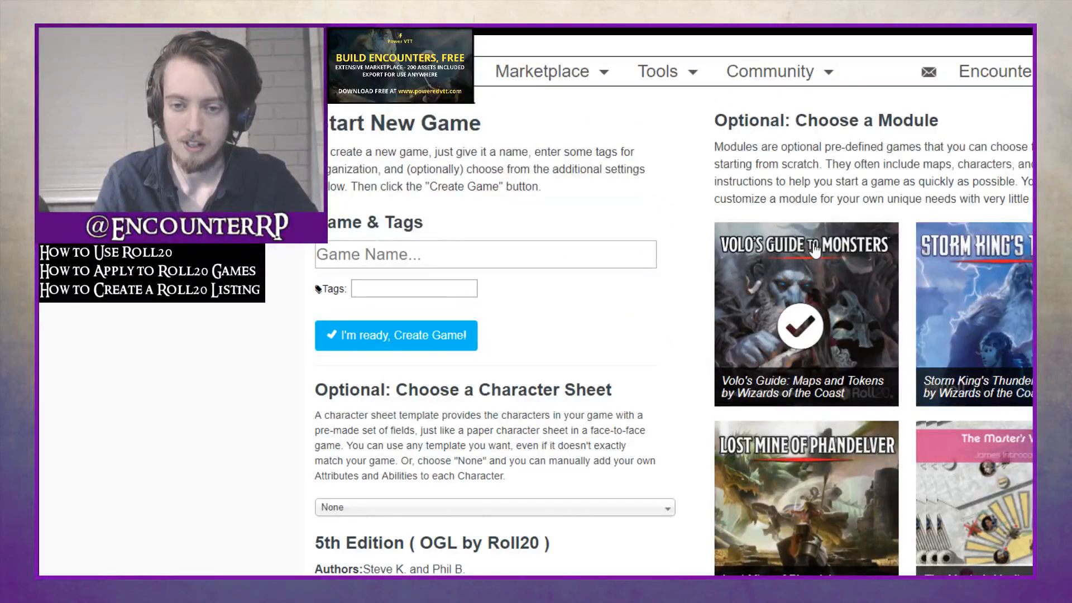
Choose the Volo's Guide: Maps and Tokens module for the new game and review its description
left_click(793, 302)
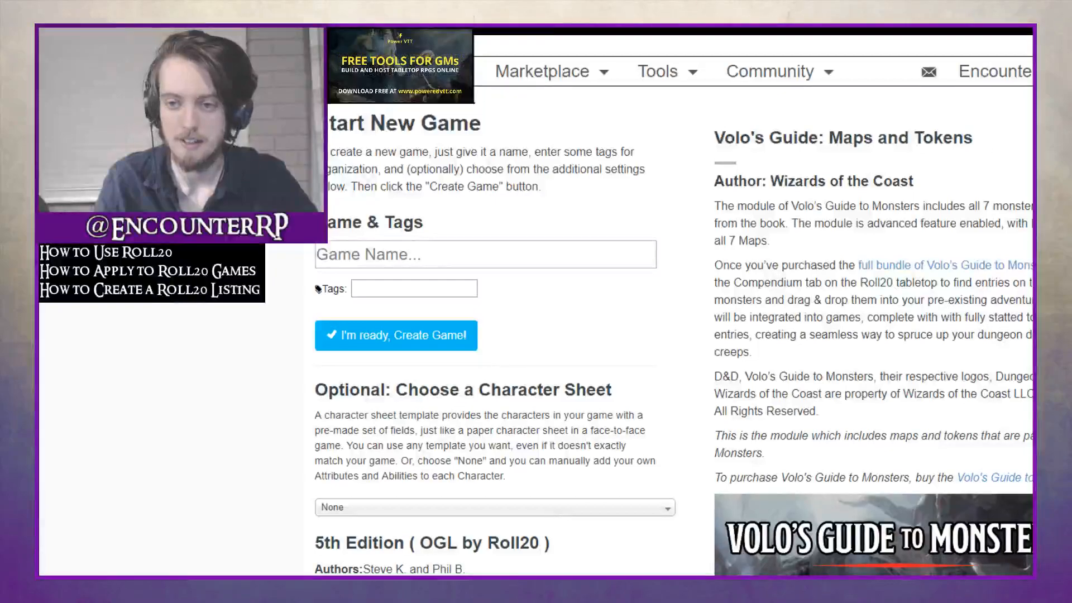
scroll(804, 357, "down", 8)
scroll(821, 354, "up", 7)
scroll(675, 307, "up", 2)
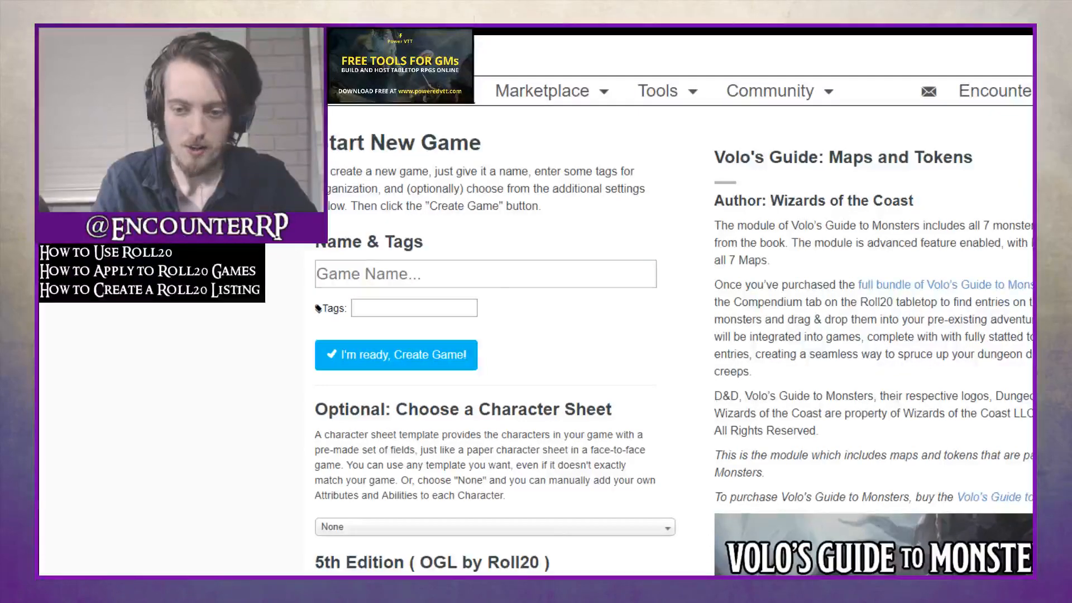
Name the new game "My First Game"
left_click(552, 274)
type("bEG")
key("BackSpace")
key("BackSpace")
key("BackSpace")
type("Beg")
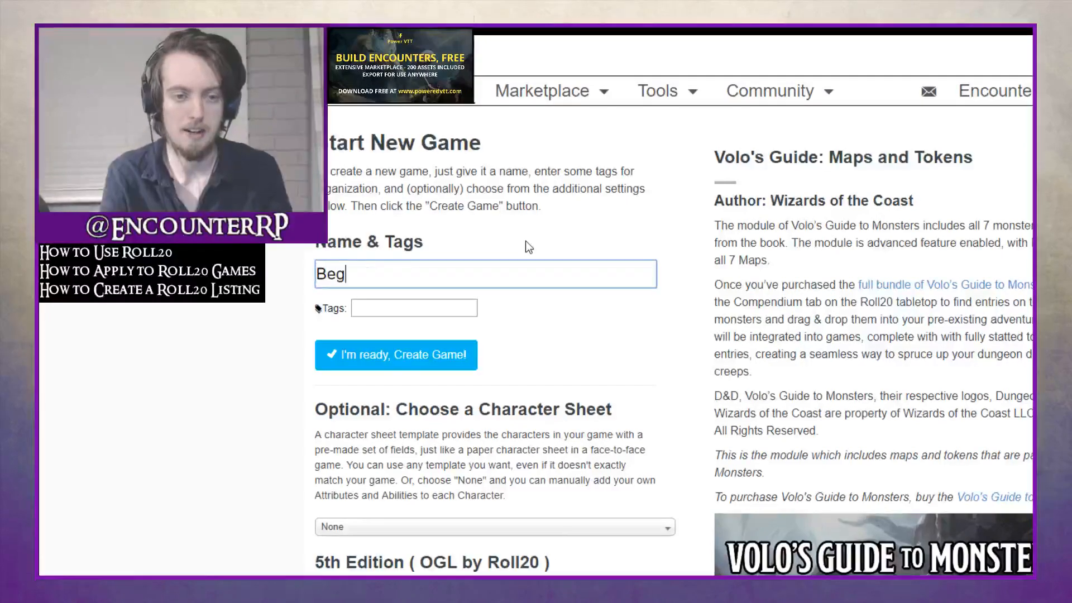
key("BackSpace")
key("BackSpace")
key("BackSpace")
type("My Firs")
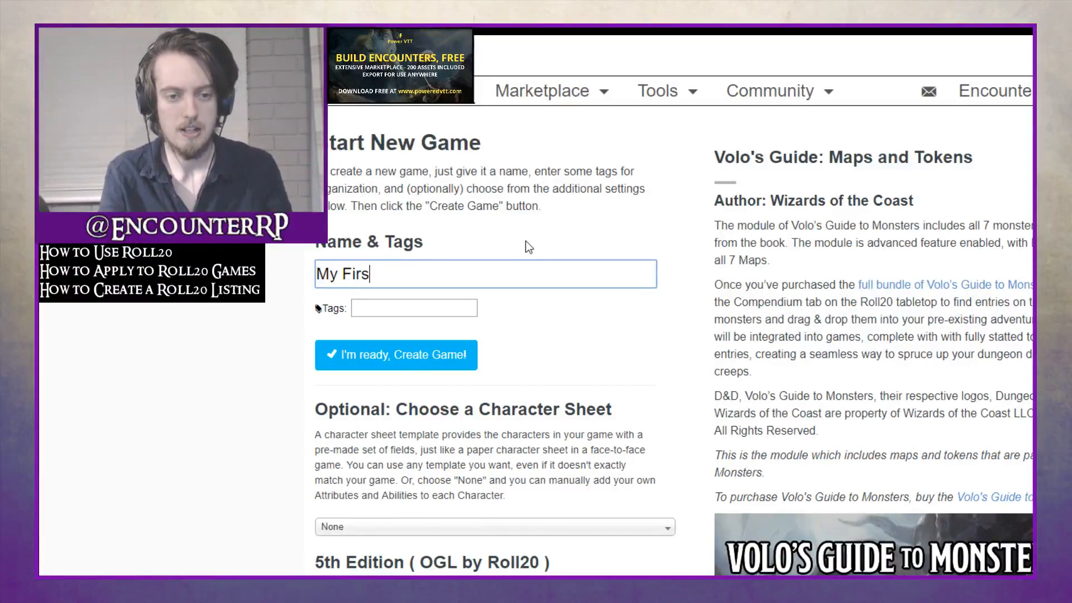
type("t Game")
key("Tab")
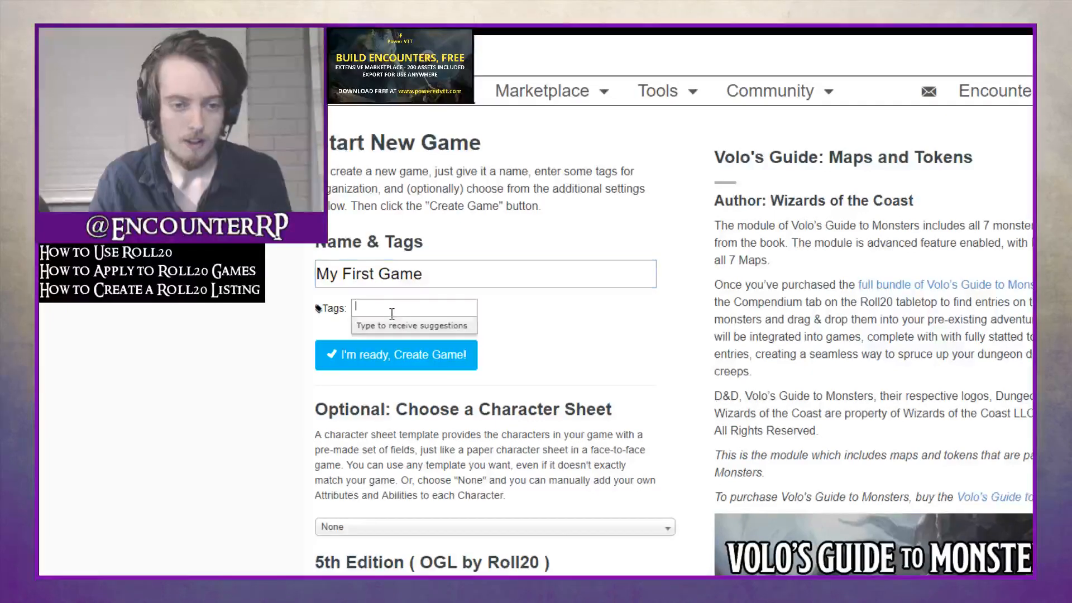
left_click(79, 296)
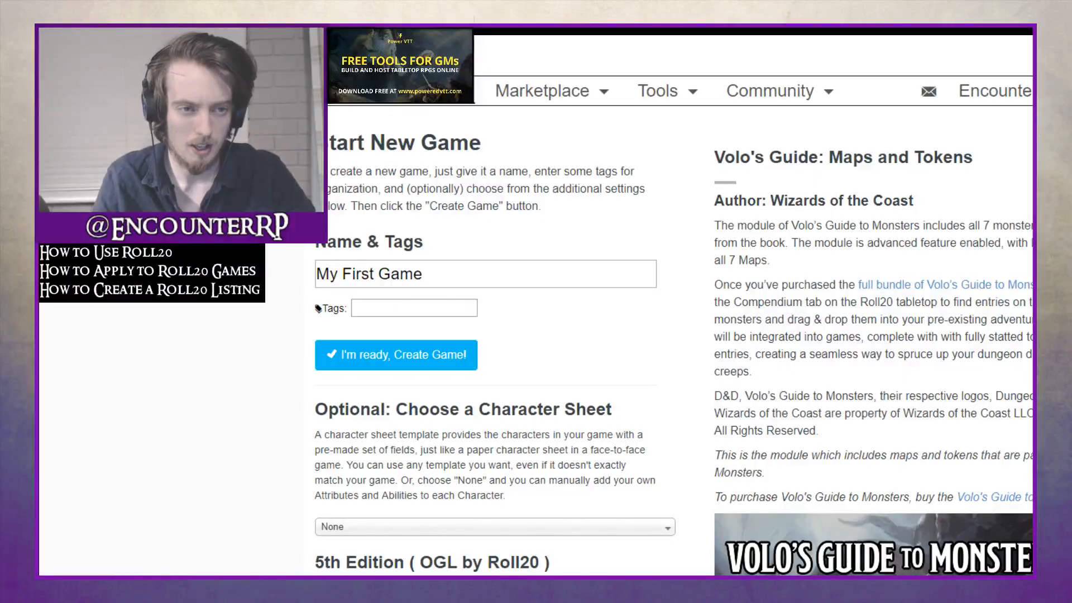
Add the tag "dnd" to the new game
scroll(349, 233, "down", 1)
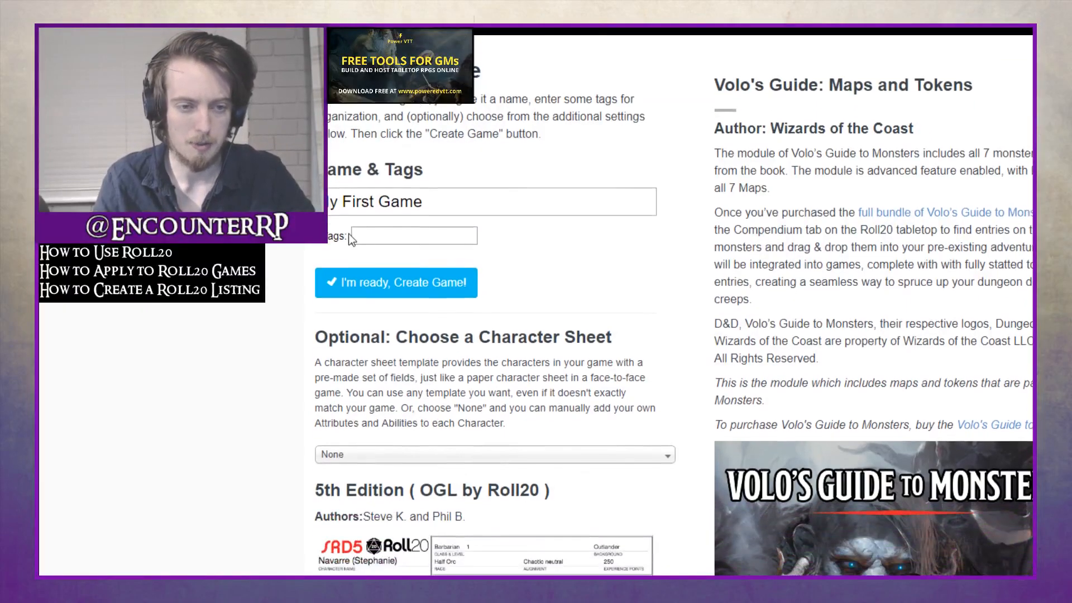
left_click(390, 235)
type("dnd")
key("Return")
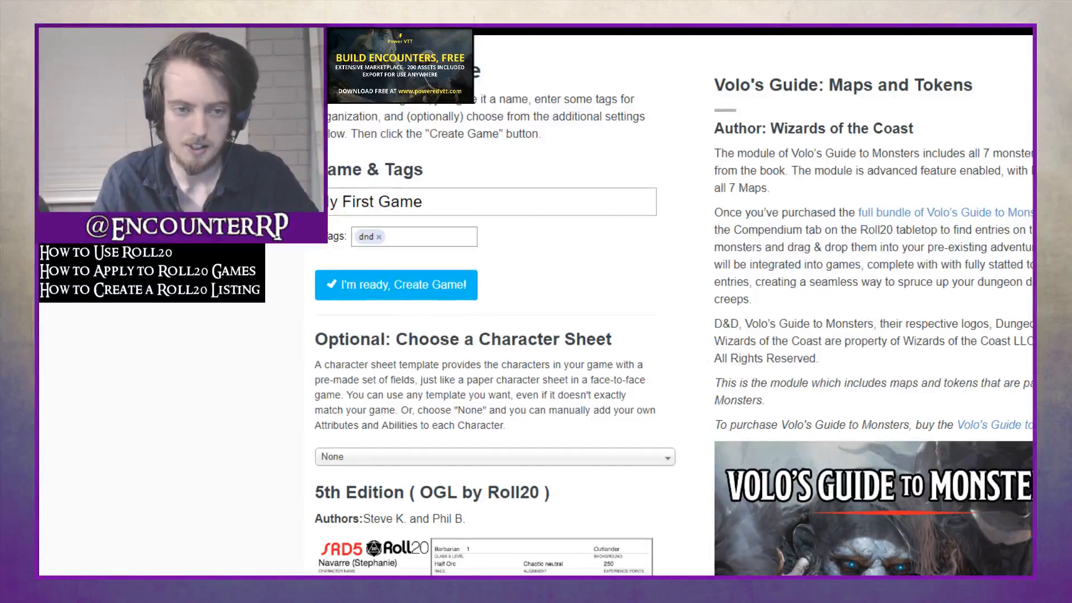
Review the new game's settings, including the 5th Edition (OGL by Roll20) character sheet preview and the module description
scroll(402, 329, "down", 2)
scroll(402, 329, "up", 2)
scroll(387, 363, "up", 1)
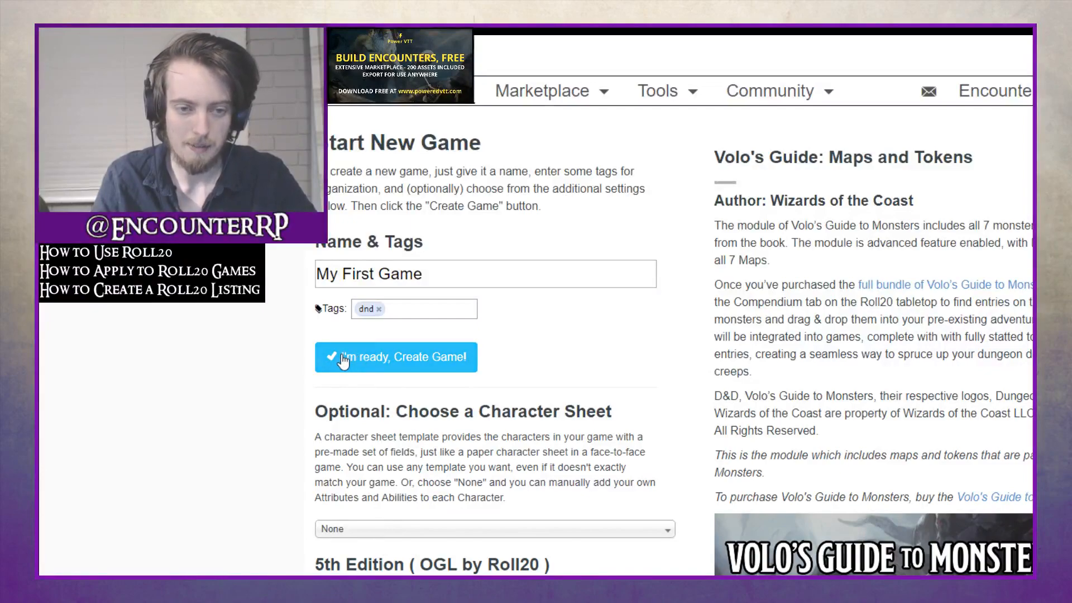
scroll(168, 331, "down", 2)
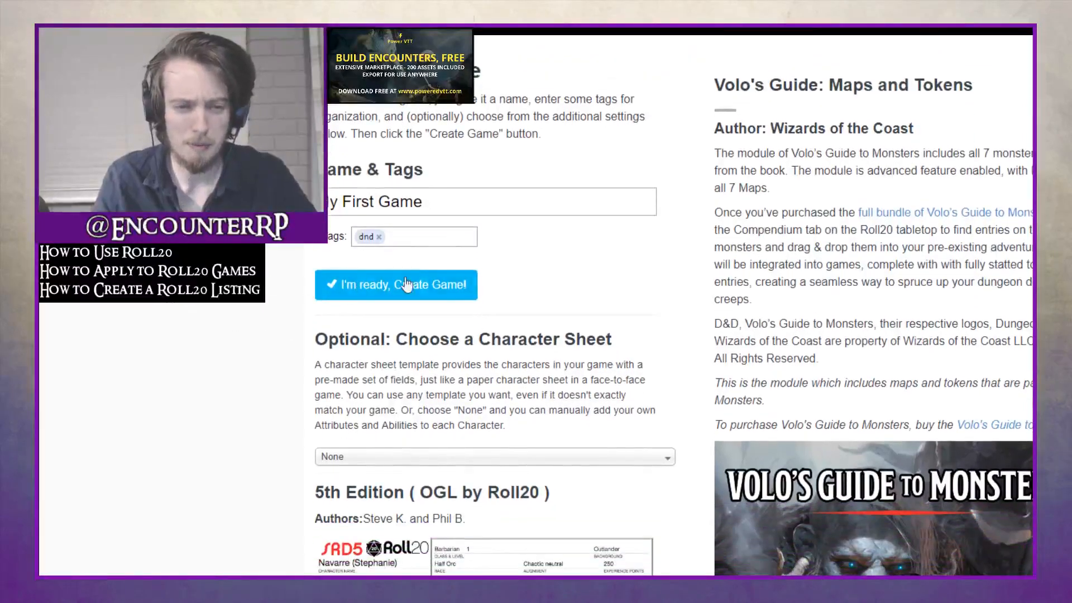
scroll(63, 325, "down", 1)
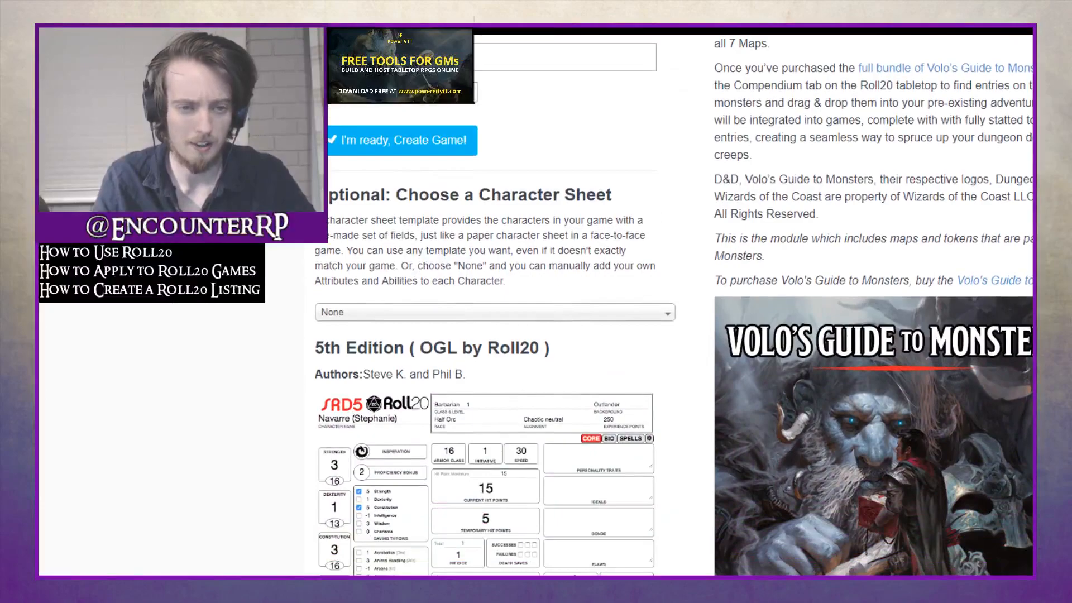
scroll(149, 316, "down", 1)
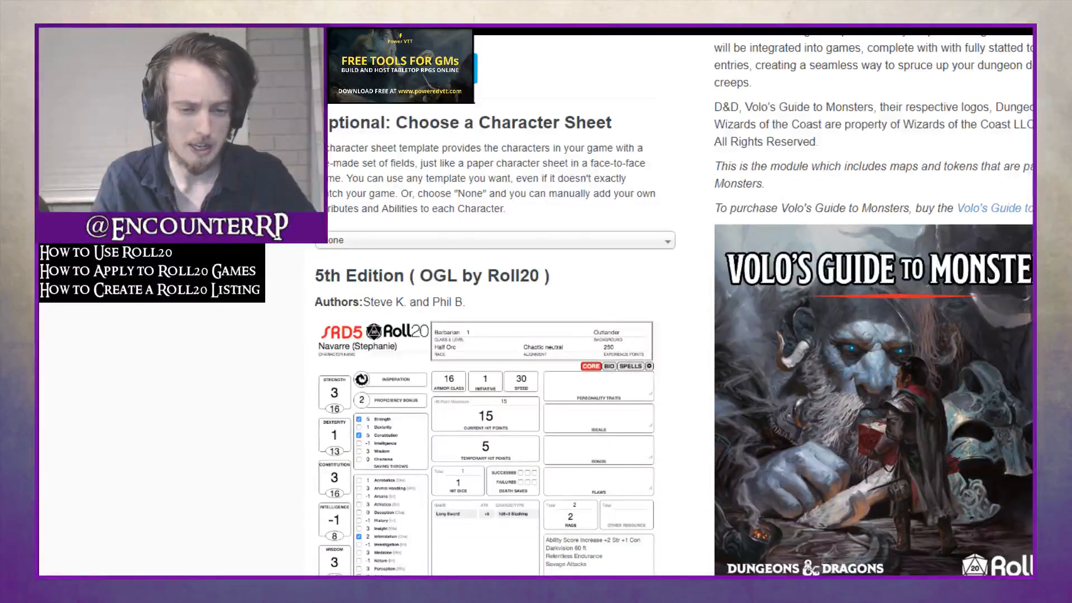
scroll(646, 307, "up", 1)
scroll(670, 307, "up", 3)
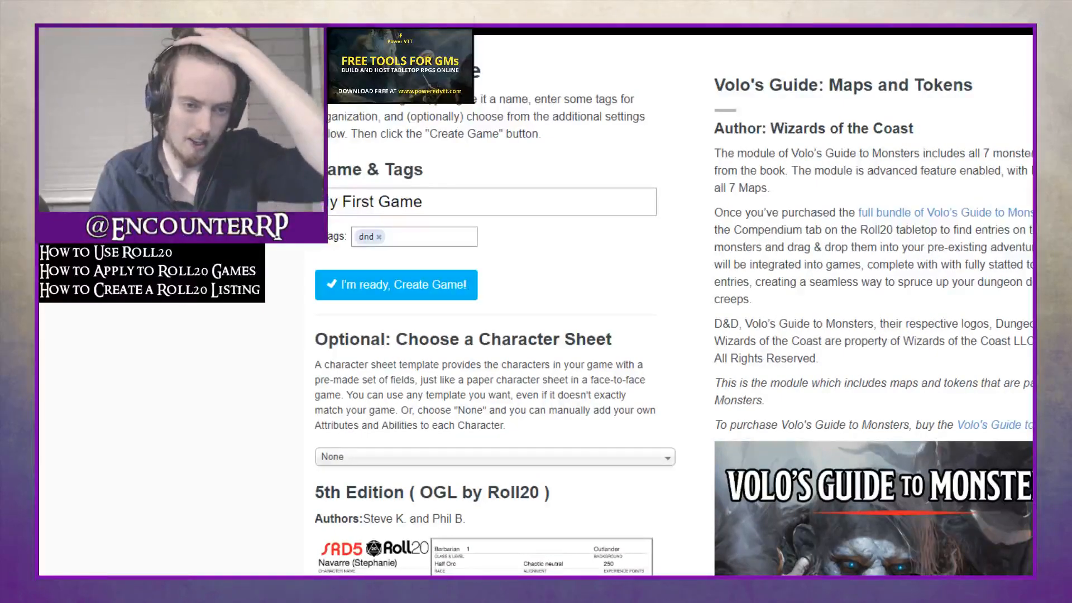
left_click_drag(851, 341, 854, 340)
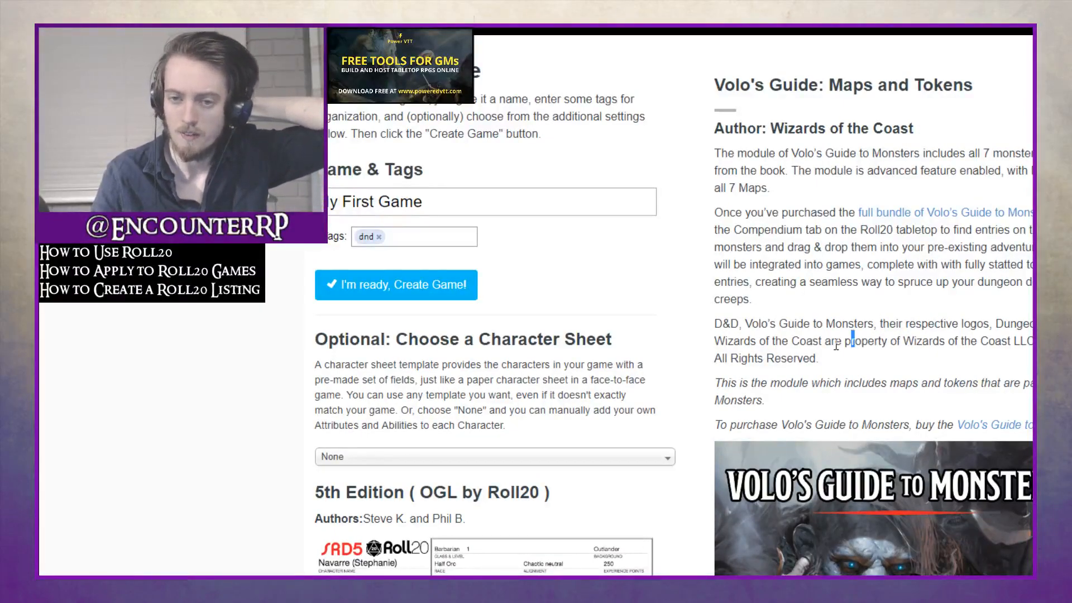
scroll(586, 354, "down", 3)
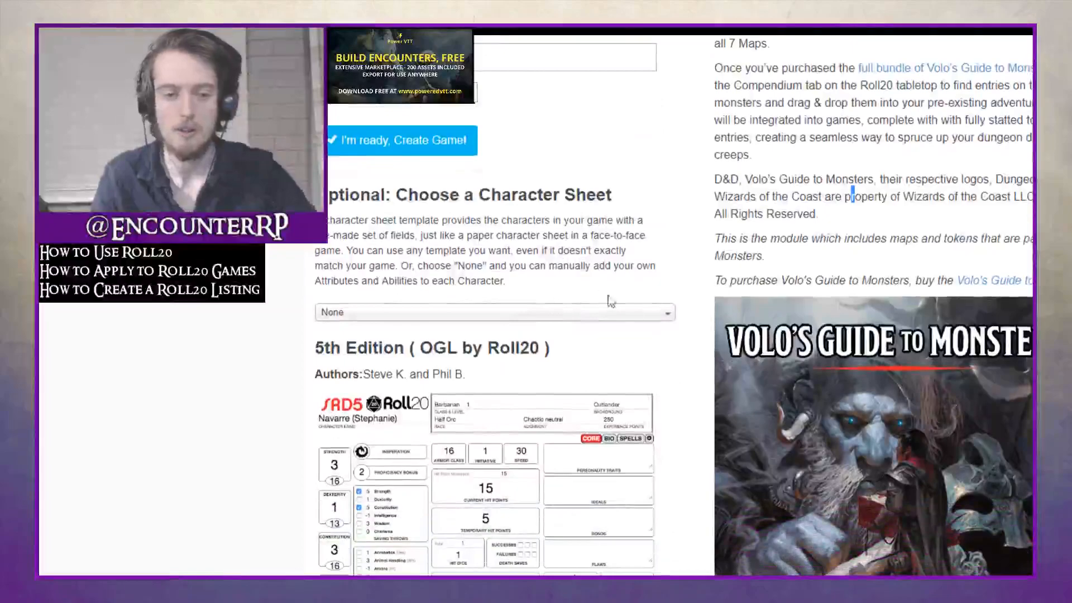
scroll(169, 304, "up", 1)
scroll(481, 448, "down", 1)
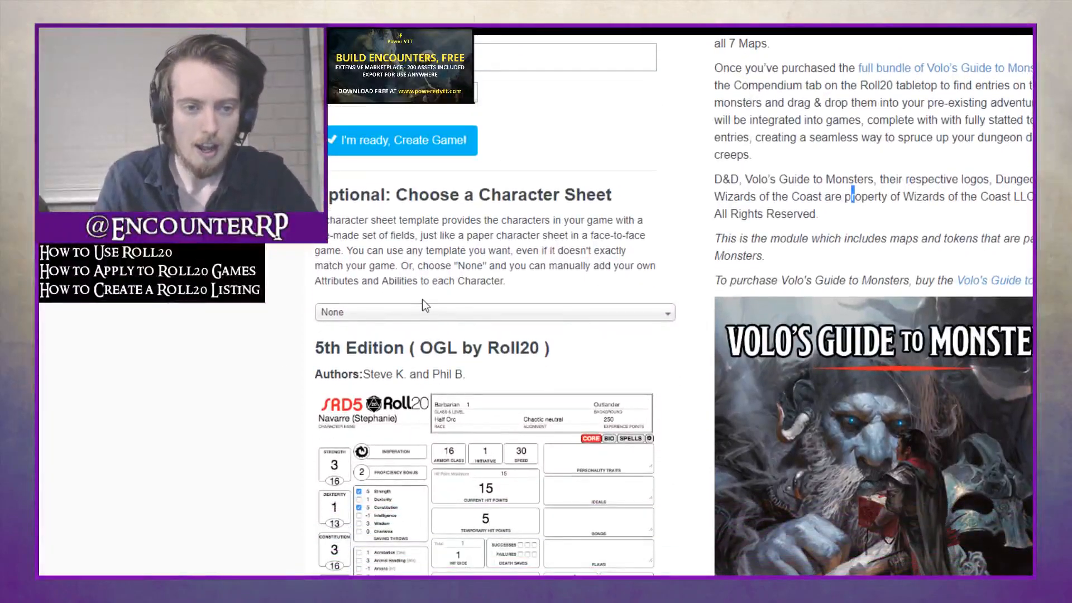
Browse the available character sheet templates, from the Roll20 sheets through Call of Cthulhu, Dungeons and Dragons, Fallout and Fate
scroll(423, 201, "up", 1)
left_click(437, 389)
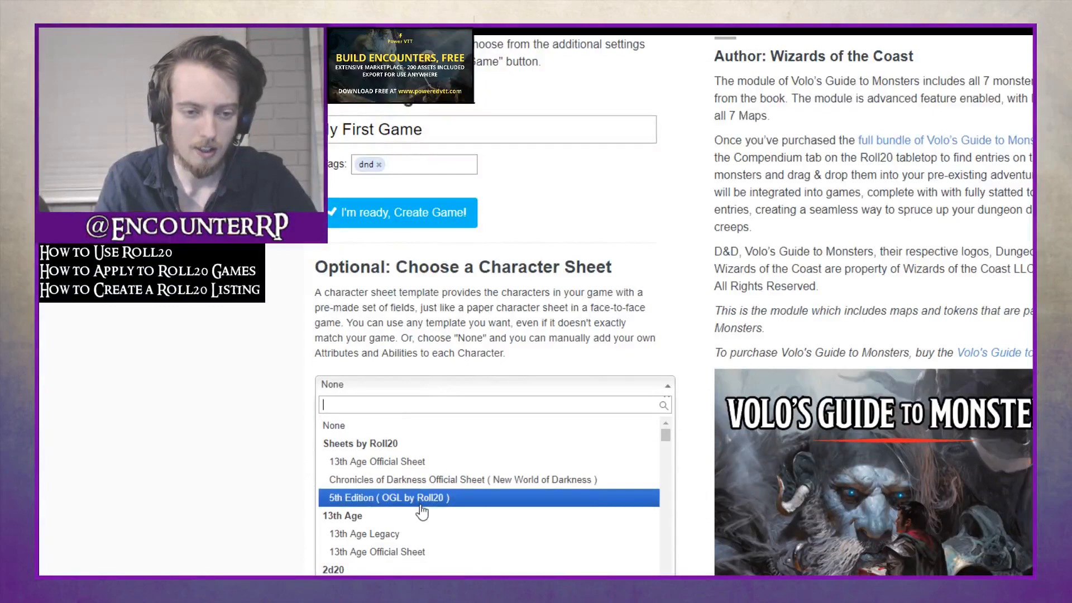
scroll(418, 463, "down", 15)
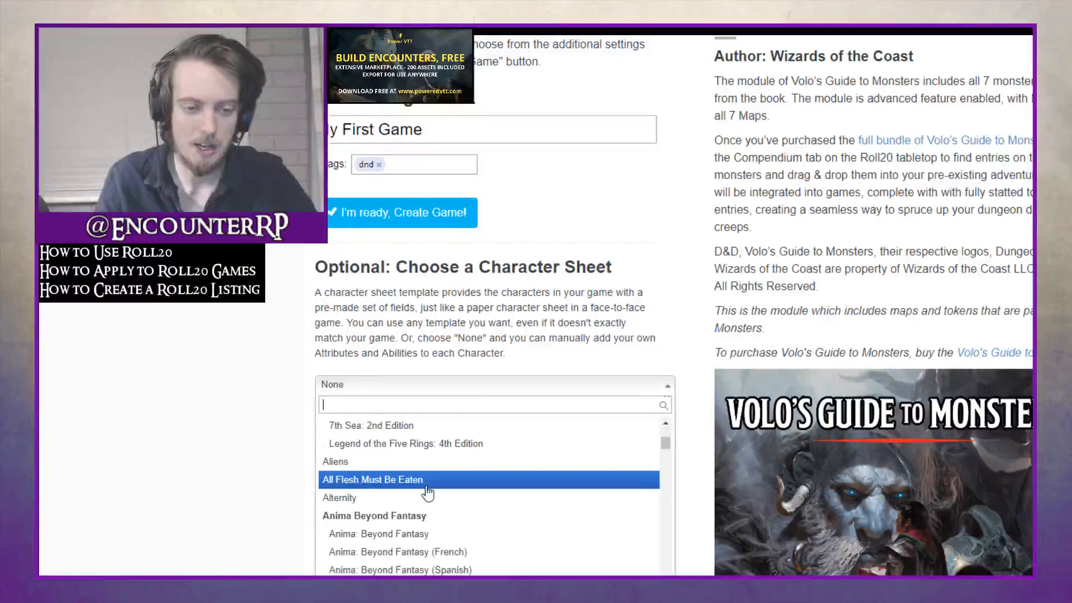
scroll(429, 502, "down", 10)
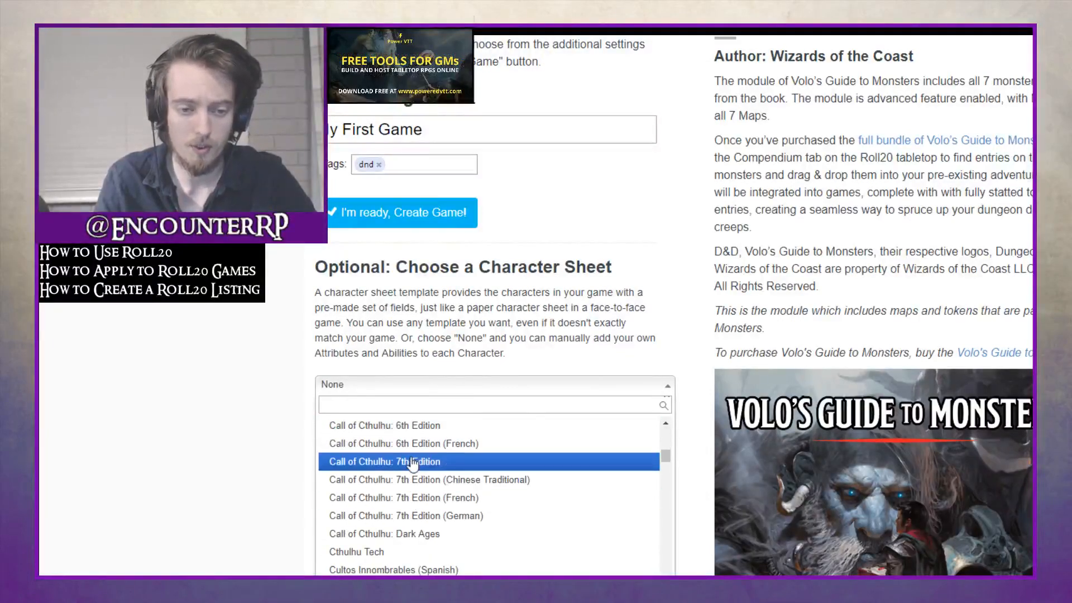
scroll(419, 502, "up", 4)
scroll(416, 494, "down", 10)
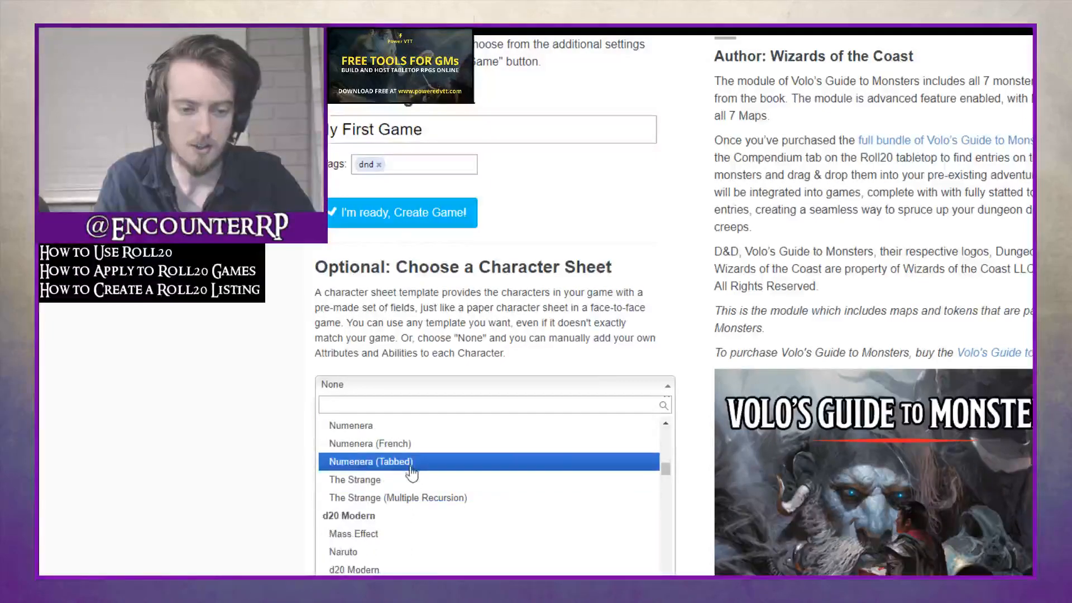
scroll(413, 489, "down", 12)
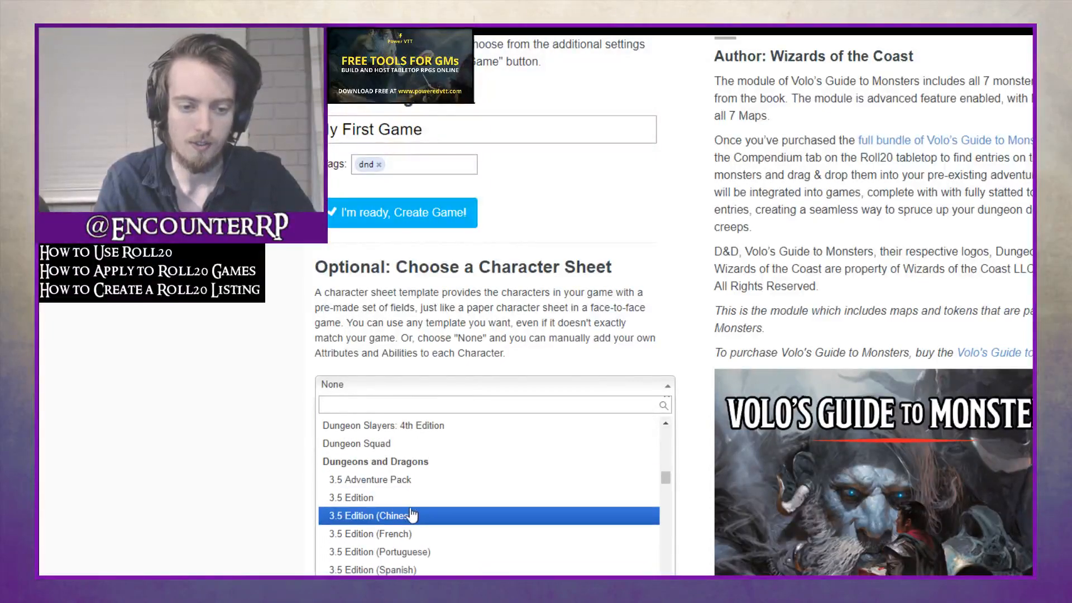
scroll(414, 496, "down", 4)
scroll(416, 485, "down", 8)
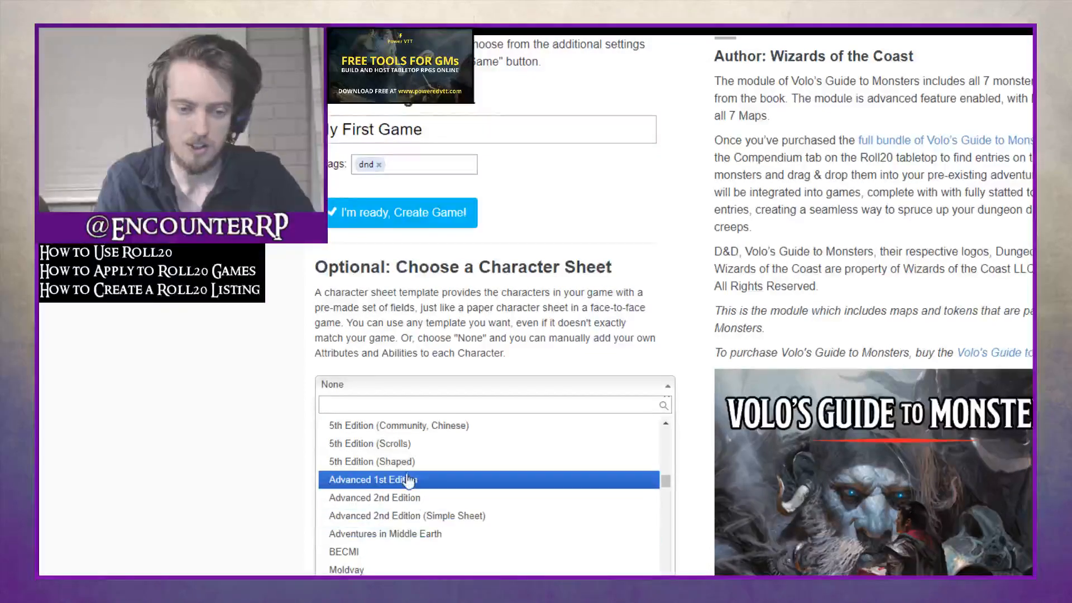
scroll(402, 492, "up", 2)
scroll(432, 485, "down", 1)
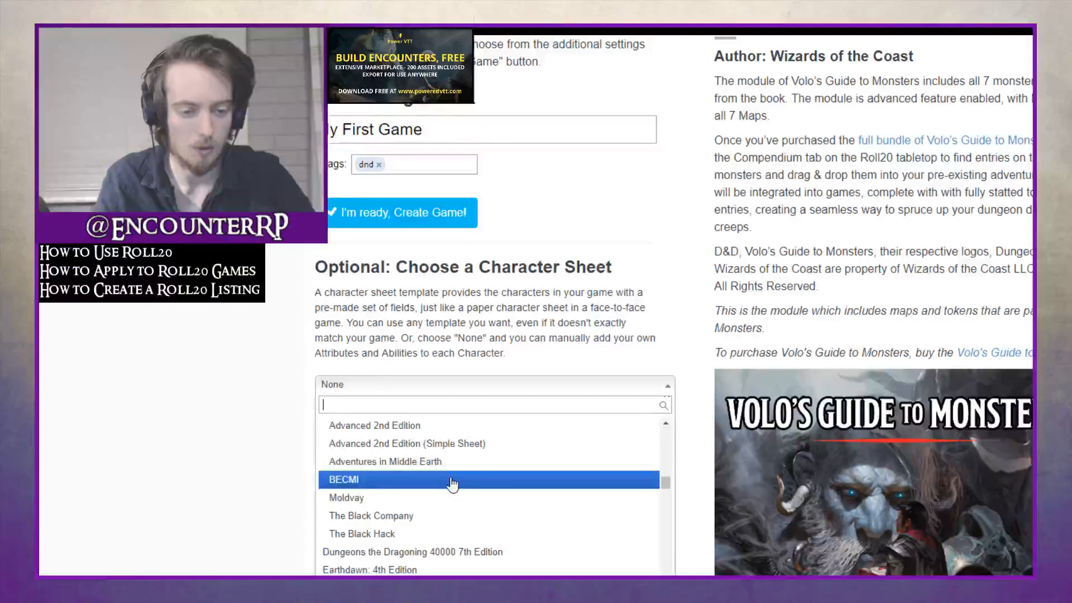
scroll(458, 486, "down", 3)
scroll(457, 497, "down", 10)
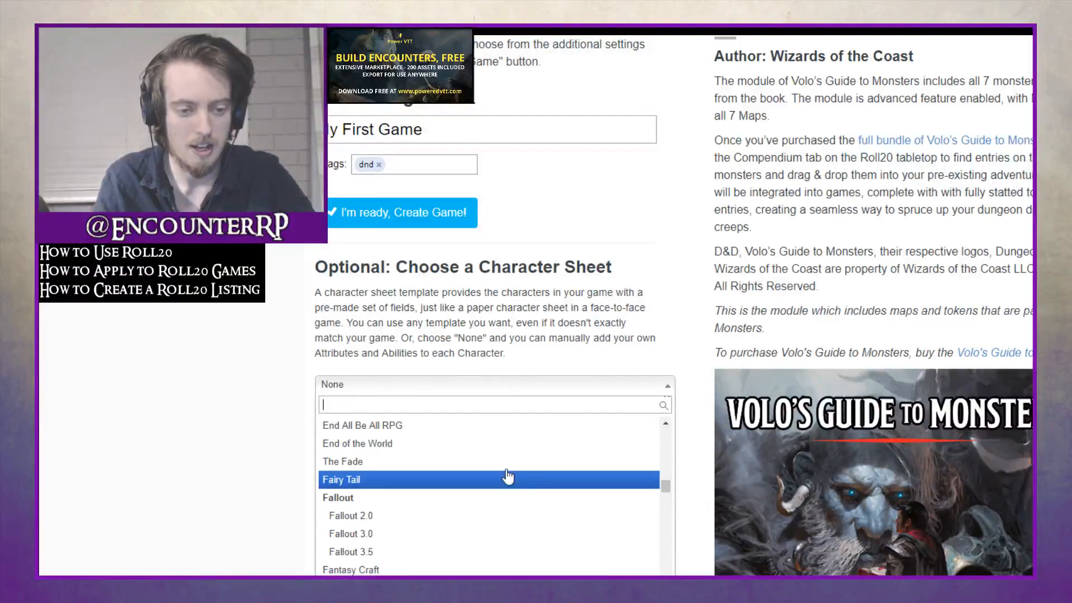
scroll(449, 502, "up", 10)
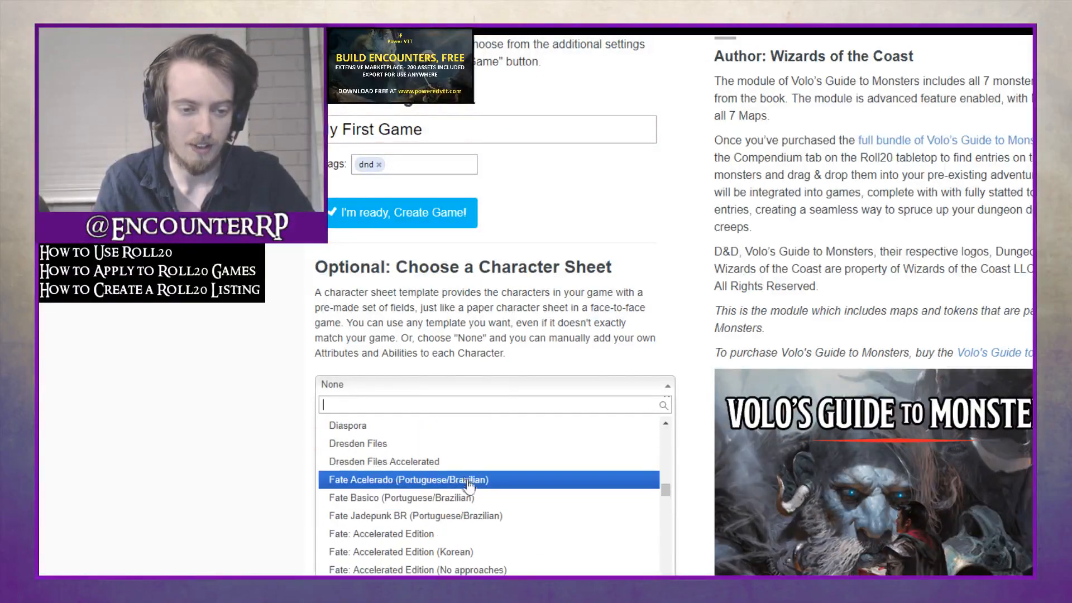
scroll(447, 481, "up", 8)
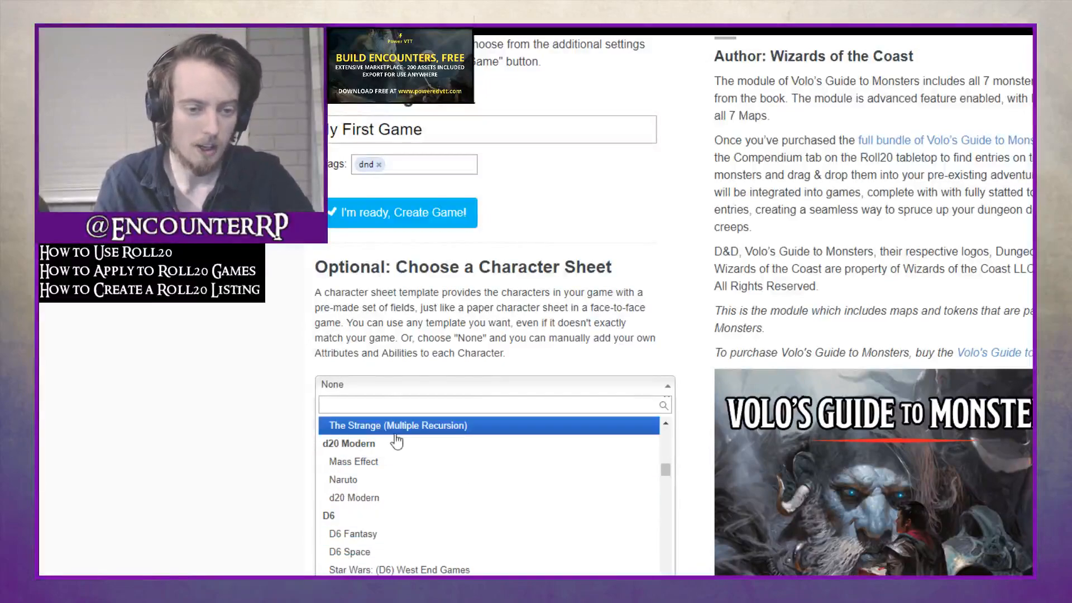
scroll(435, 486, "up", 10)
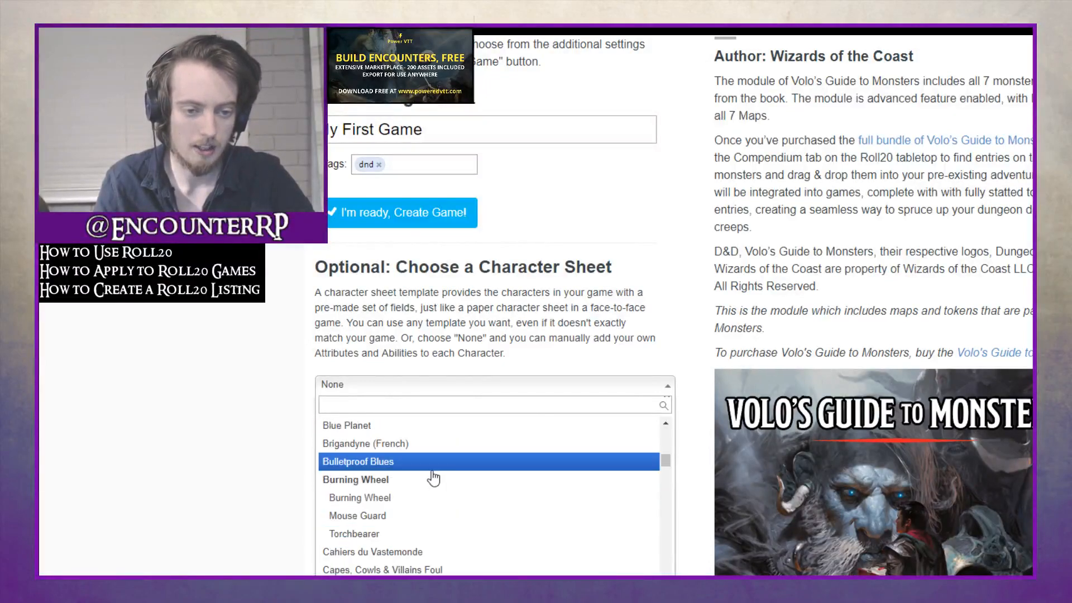
Choose the 5th Edition (OGL by Roll20) character sheet for the game and review its preview and feature list
scroll(460, 493, "up", 5)
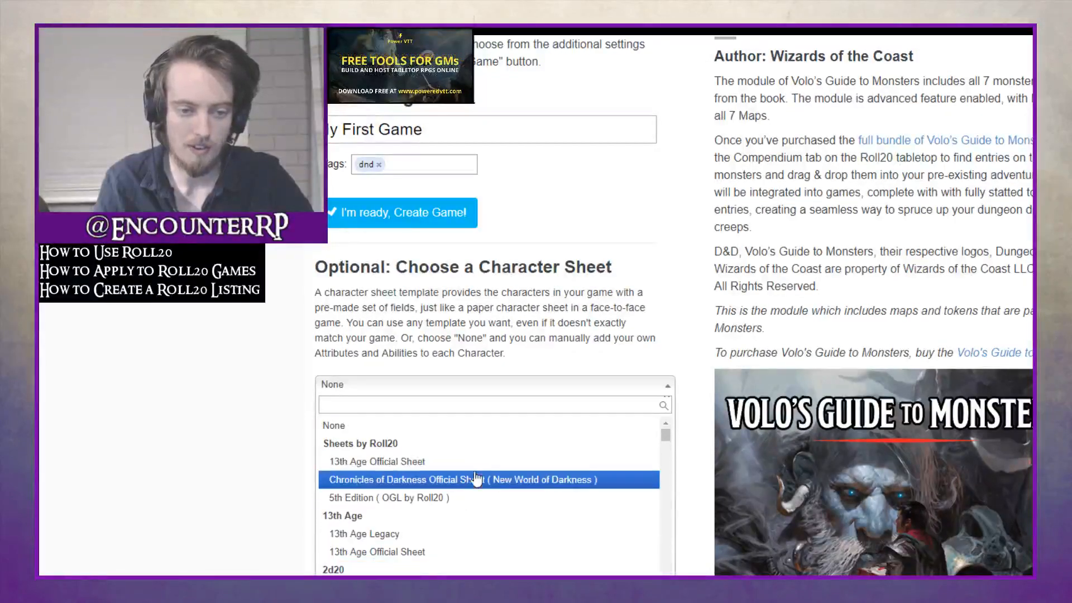
left_click(428, 498)
scroll(120, 447, "down", 4)
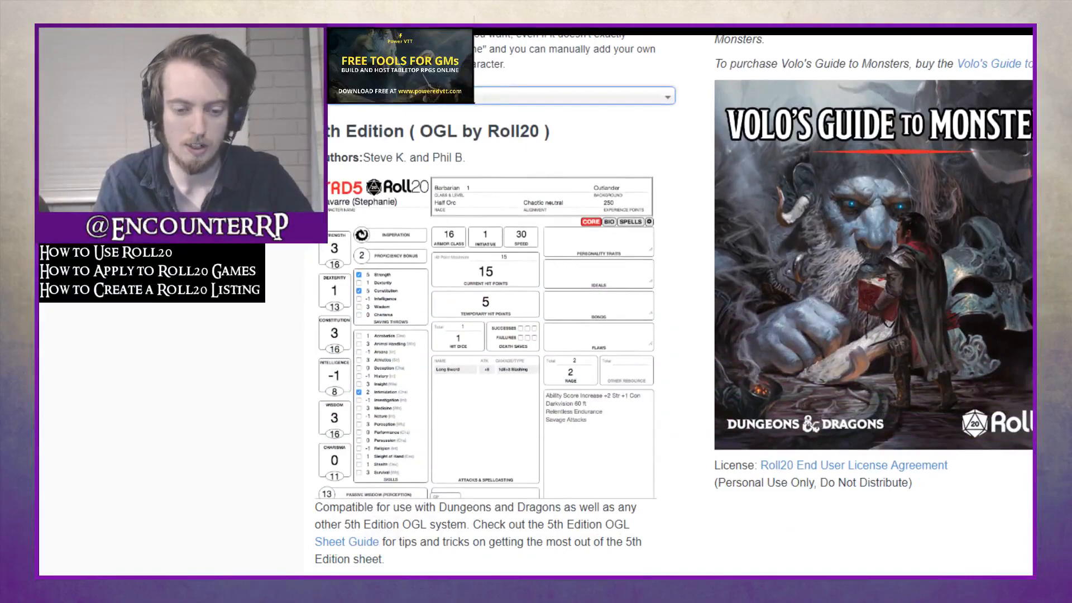
scroll(506, 508, "up", 1)
scroll(505, 508, "down", 4)
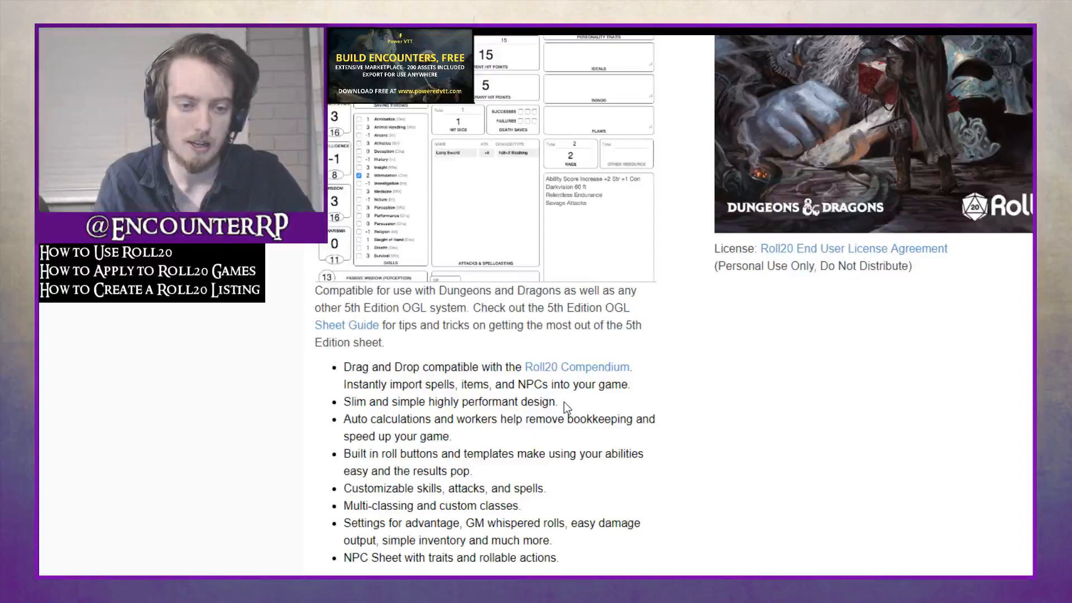
scroll(595, 414, "up", 1)
scroll(584, 419, "up", 5)
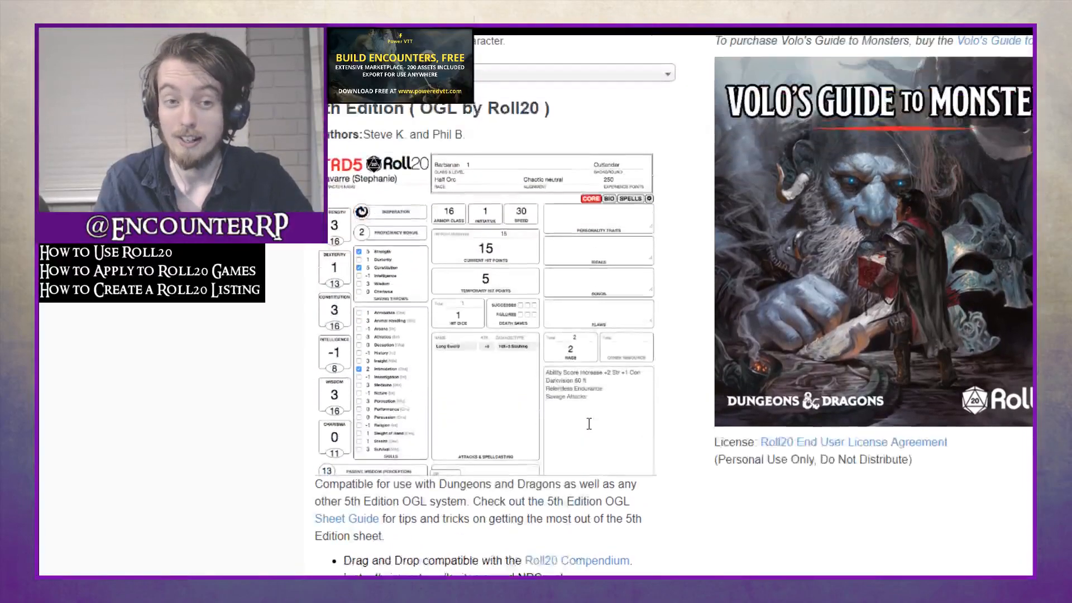
scroll(516, 464, "up", 3)
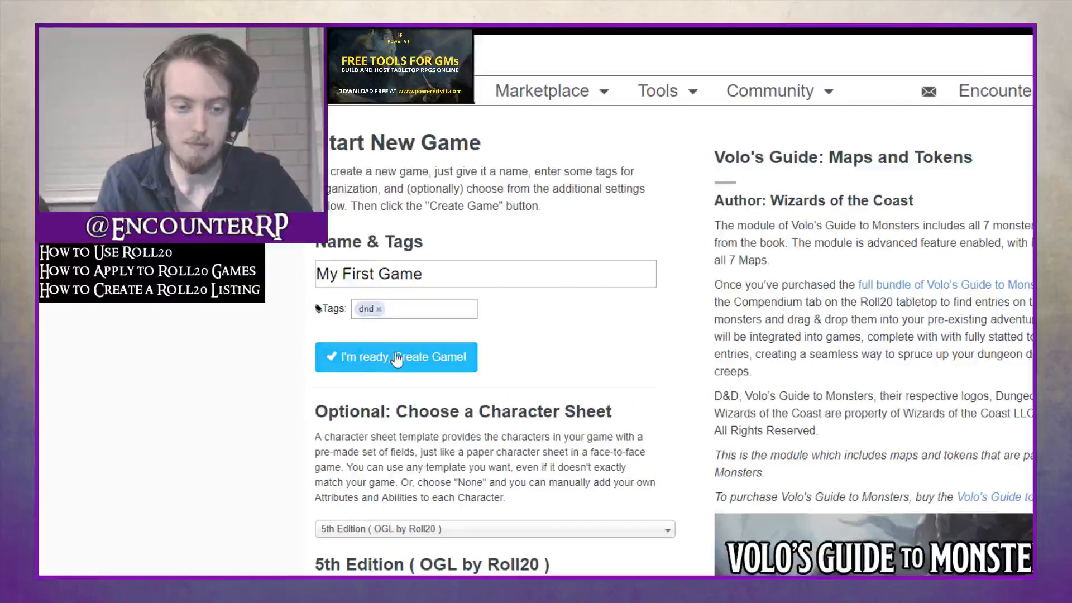
Recheck the name, tag and character sheet settings and create the game
scroll(429, 198, "down", 3)
scroll(429, 198, "up", 2)
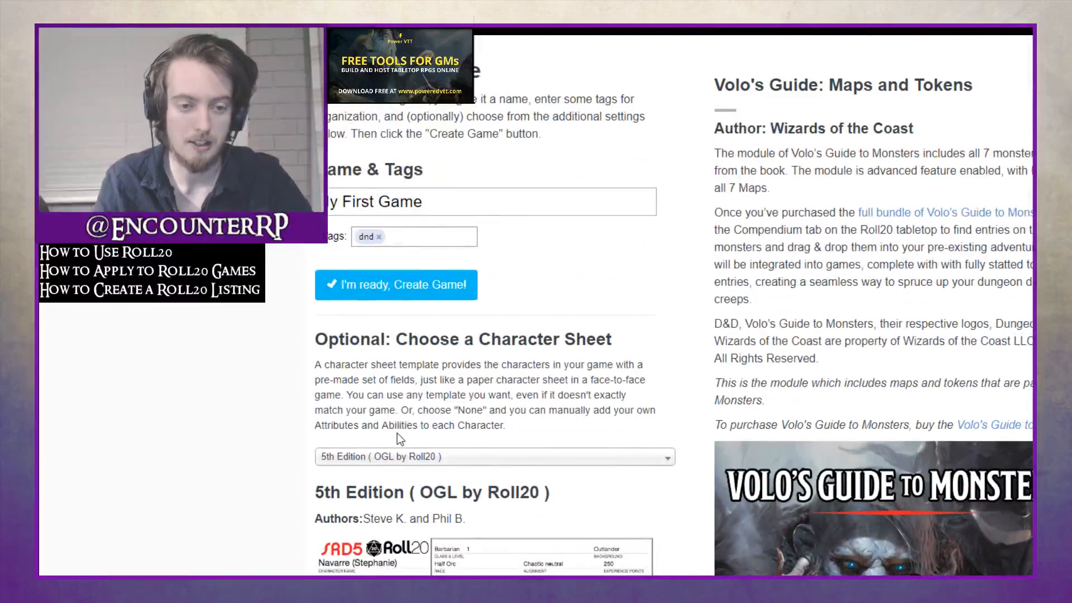
scroll(397, 437, "down", 4)
scroll(311, 308, "up", 5)
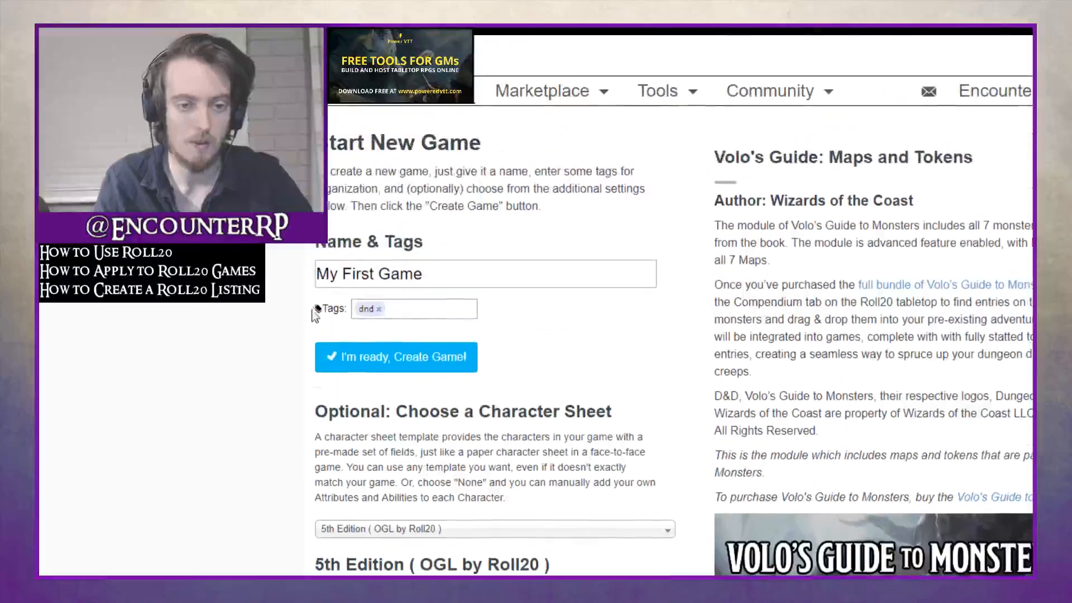
left_click(398, 366)
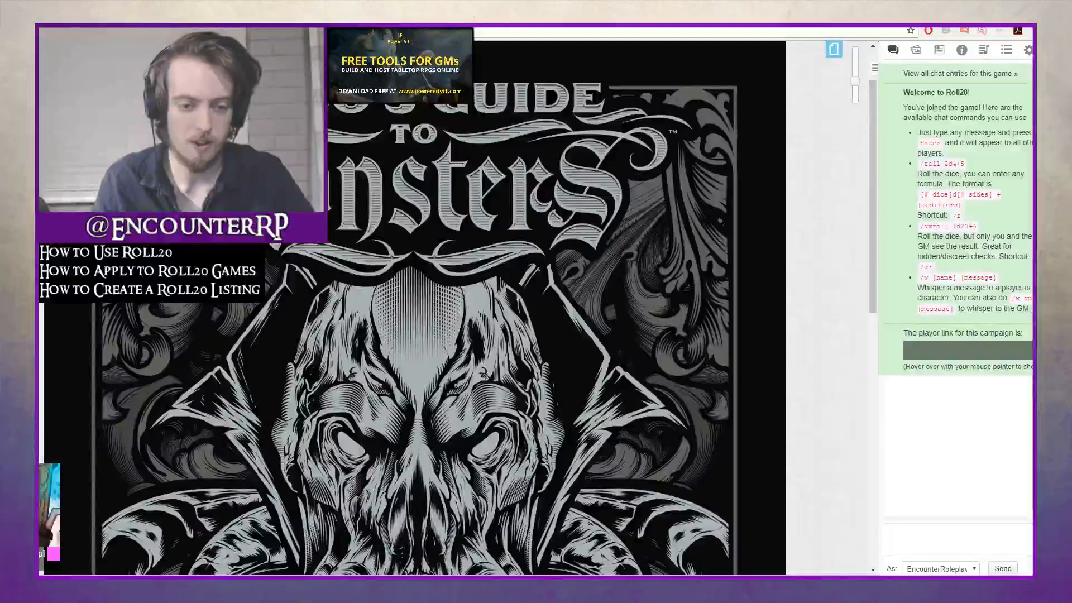
Add a new blank page to the game and show it on the tabletop instead of the Volo's Guide cover
scroll(419, 307, "down", 5)
scroll(419, 307, "up", 5)
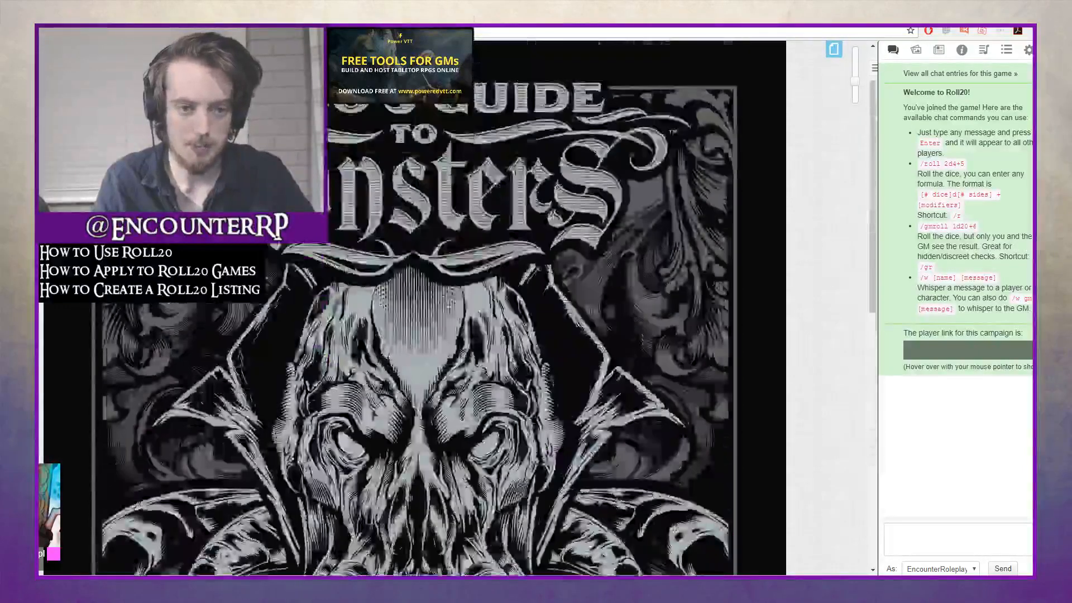
left_click(834, 49)
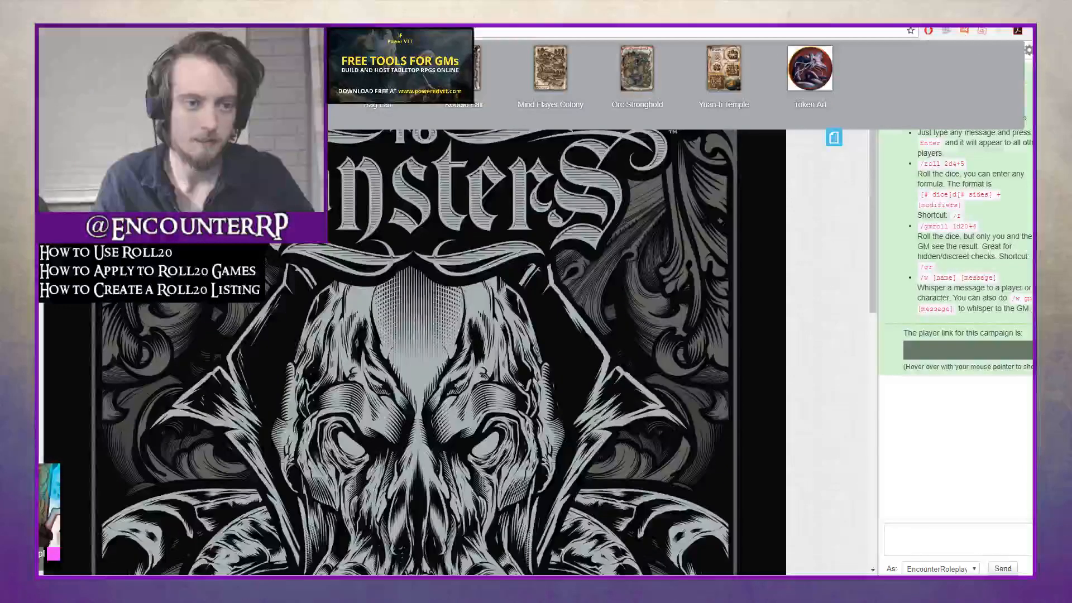
left_click(896, 68)
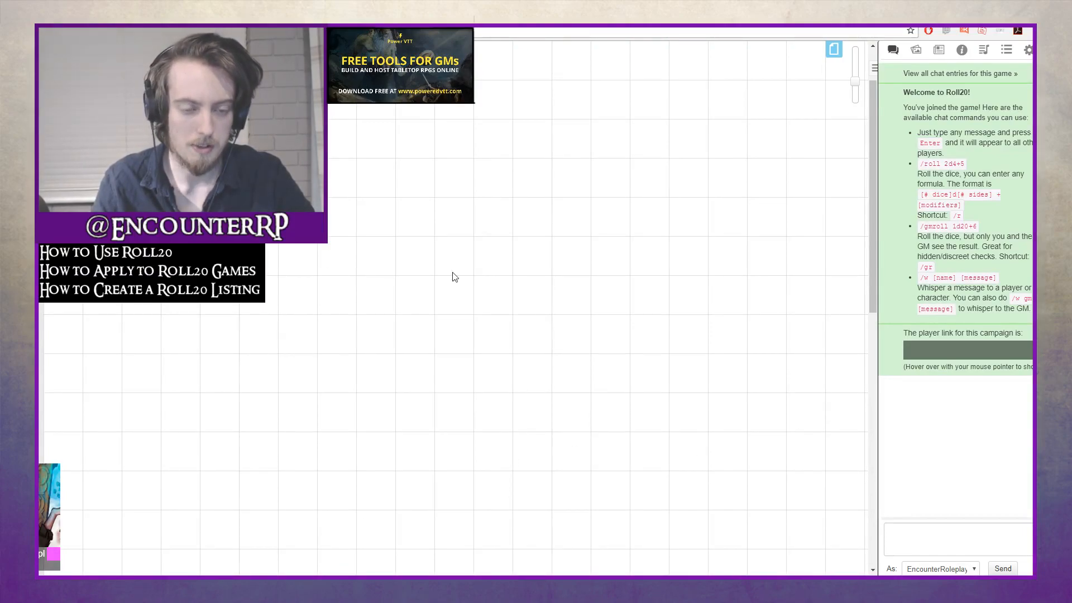
Look over the blank page's grid and the list of the game's pages
scroll(558, 335, "up", 2)
scroll(559, 335, "down", 7)
scroll(558, 335, "up", 7)
scroll(670, 201, "down", 5)
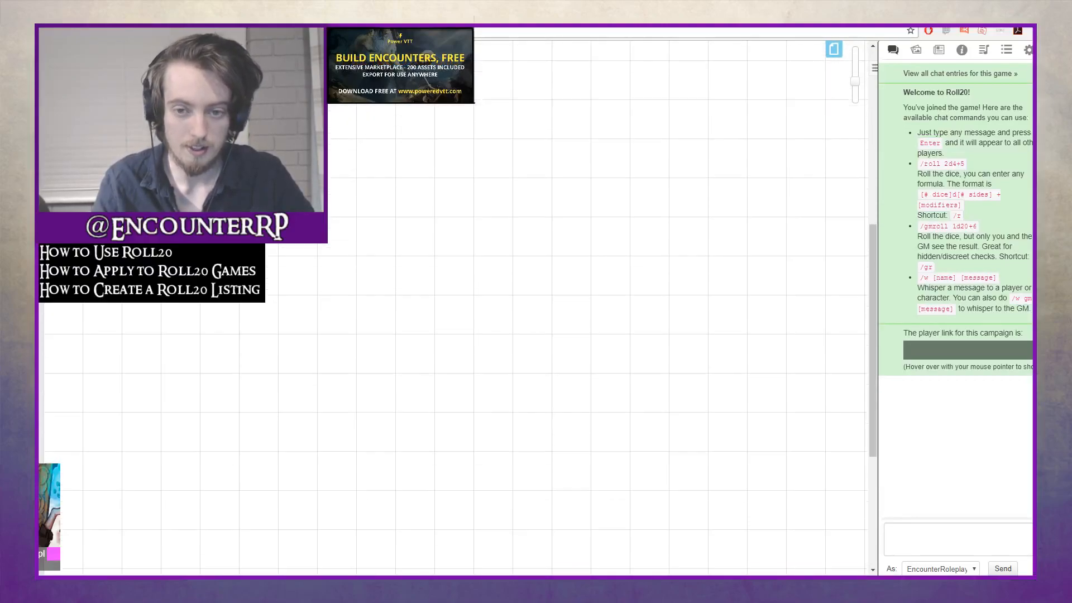
scroll(530, 252, "down", 2)
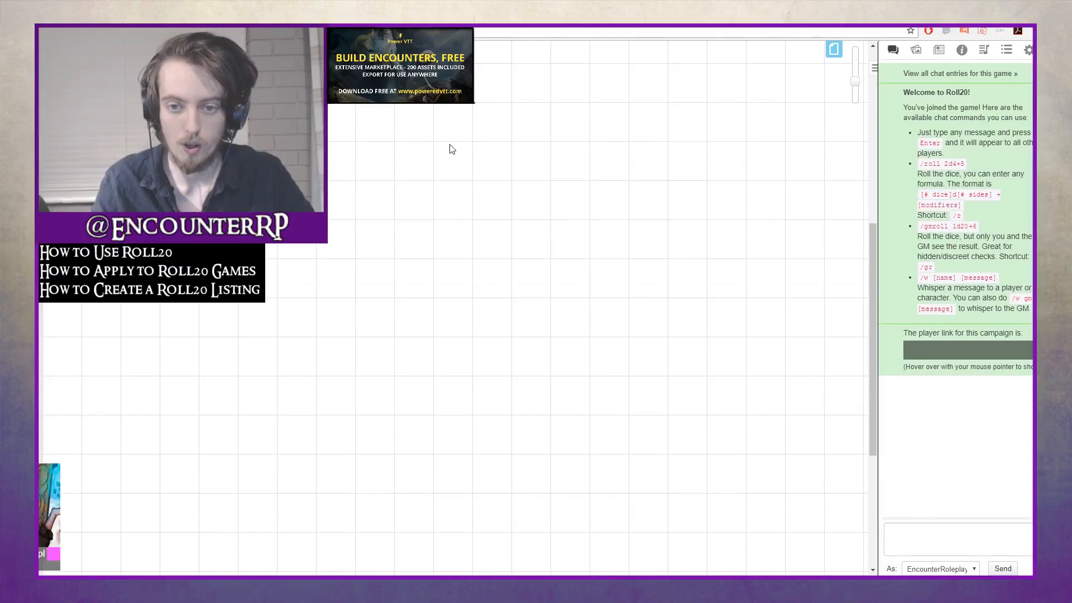
scroll(498, 325, "up", 7)
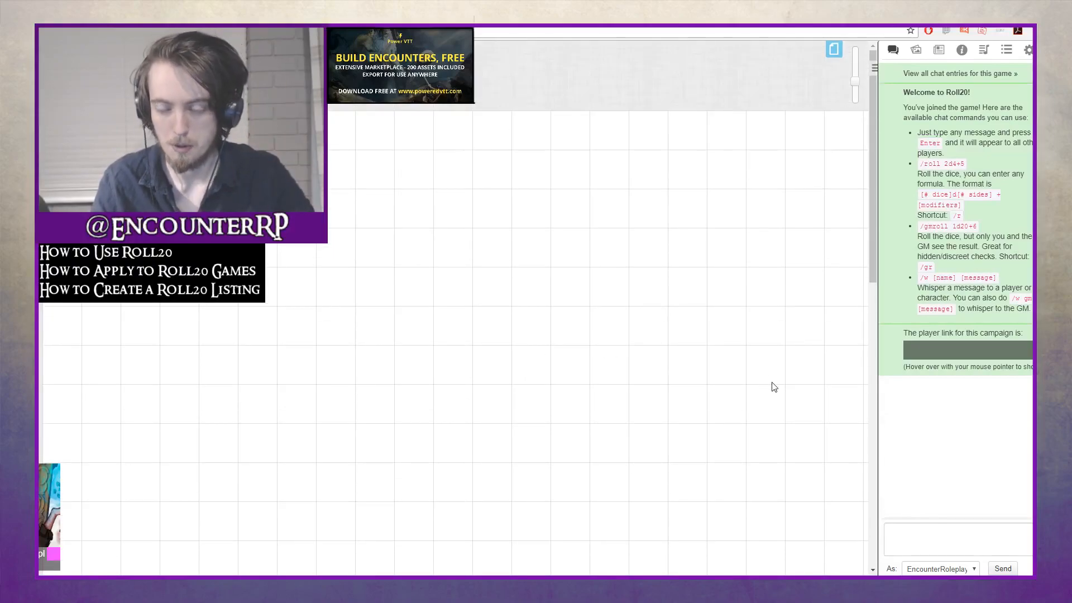
scroll(488, 535, "down", 1)
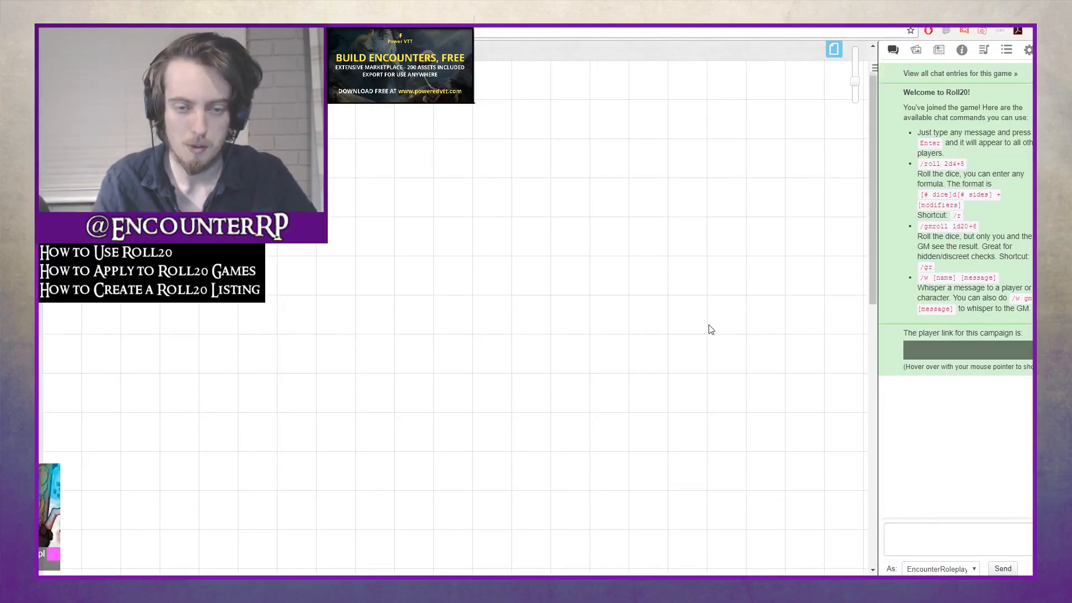
scroll(455, 313, "down", 1)
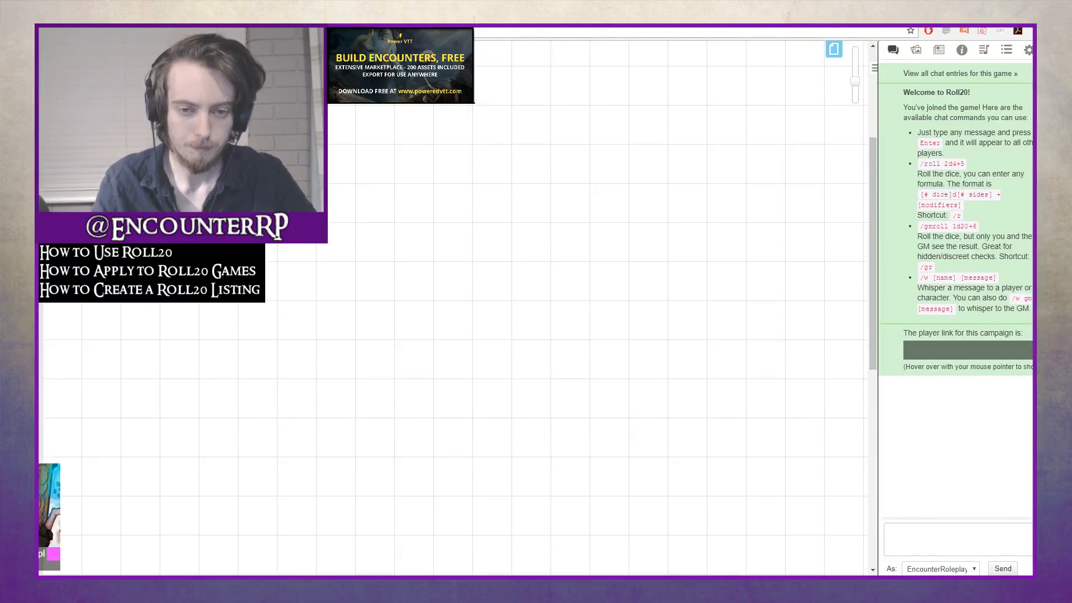
scroll(455, 312, "up", 1)
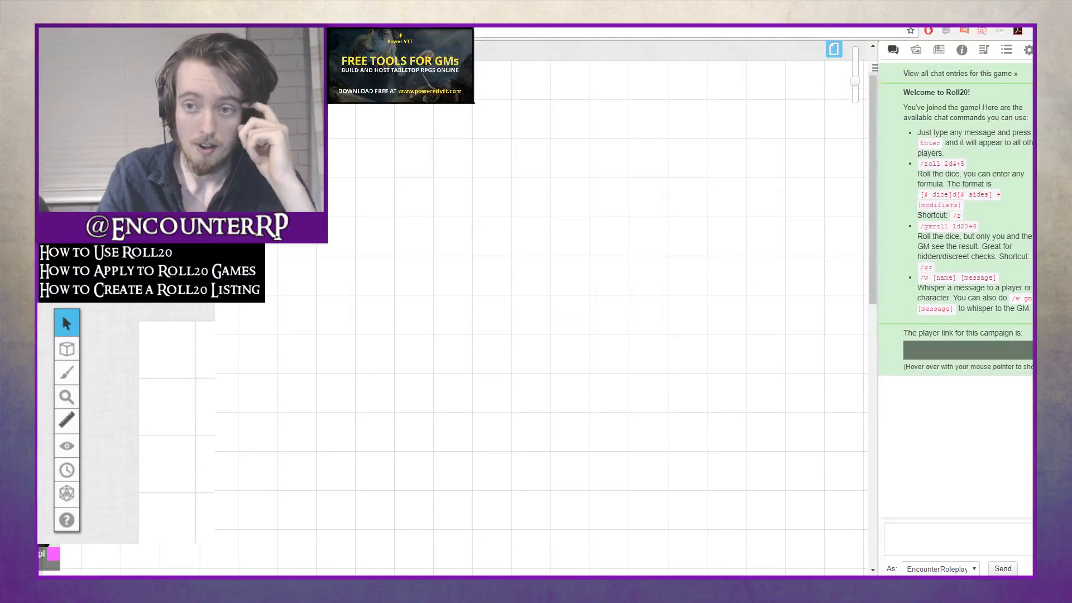
left_click(834, 49)
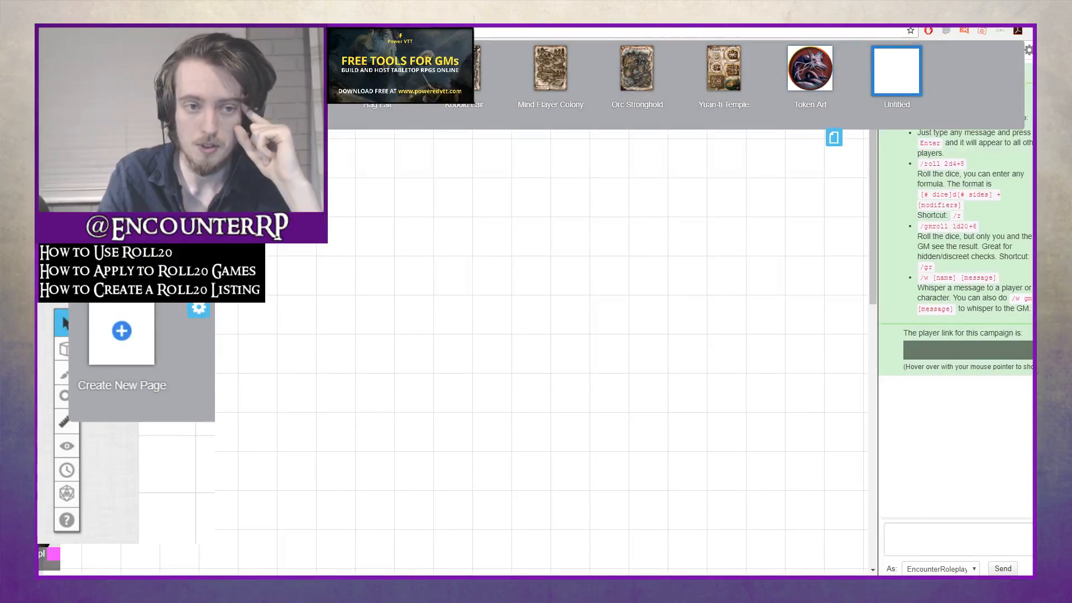
left_click(833, 138)
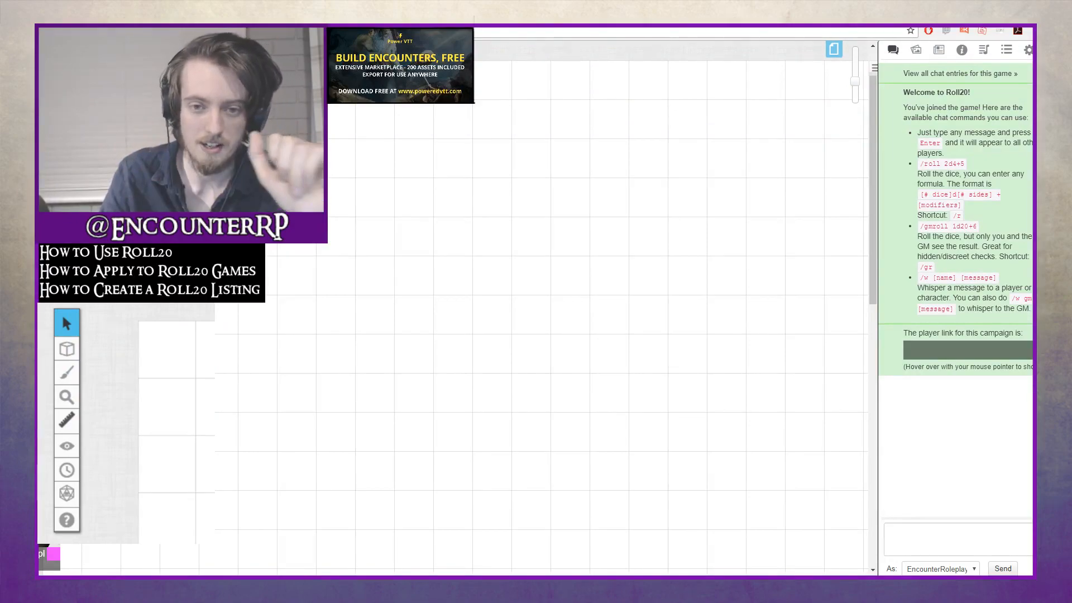
Reveal and copy the campaign's player join link and post it in the game chat
mouse_move(967, 350)
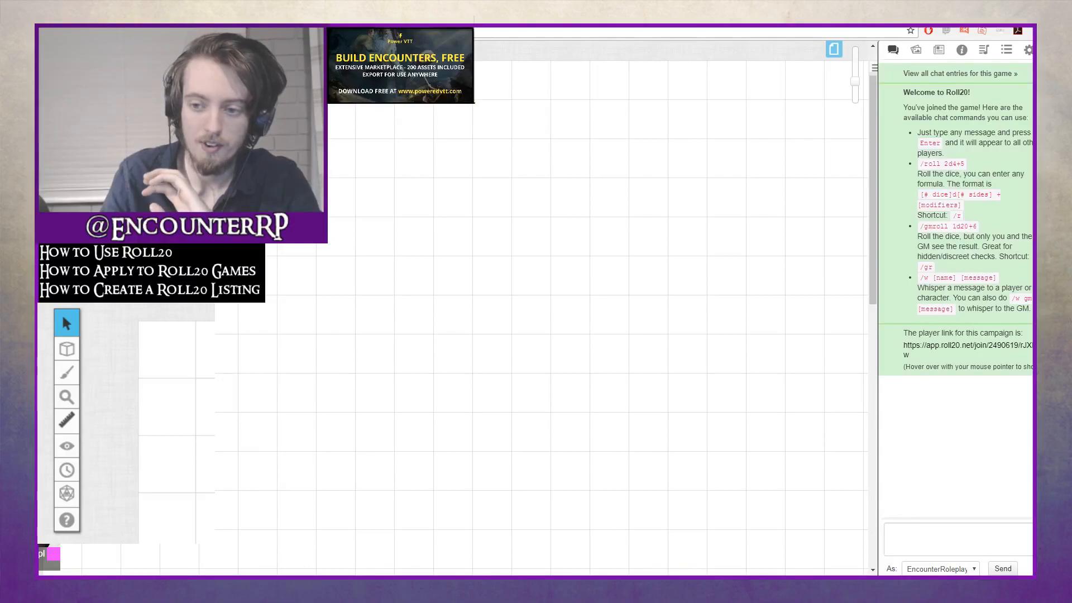
left_click_drag(911, 356, 896, 352)
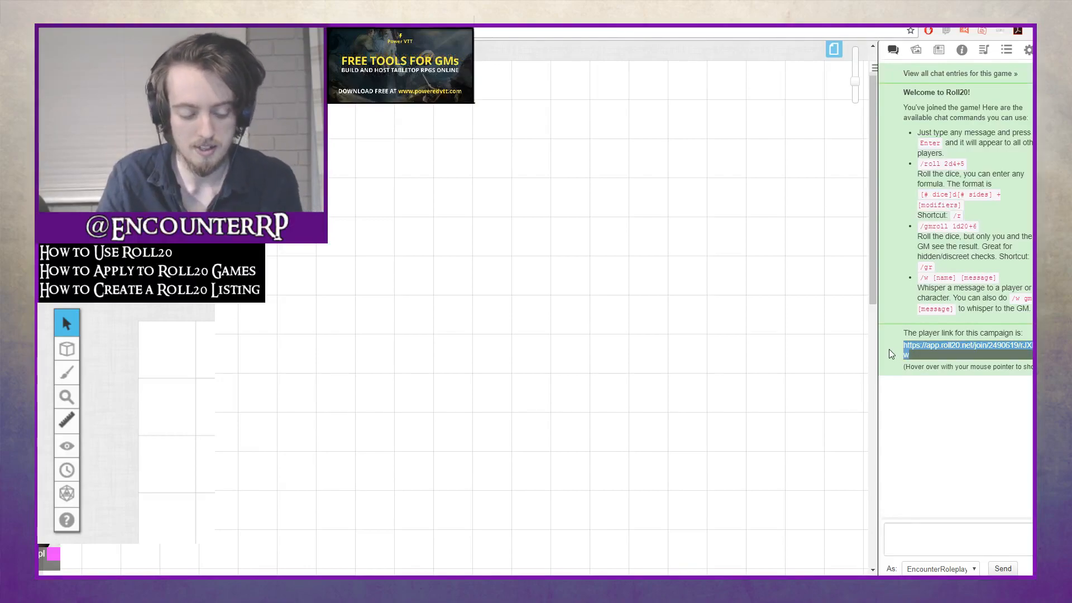
key("ctrl+c")
key("ctrl+v")
key("Return")
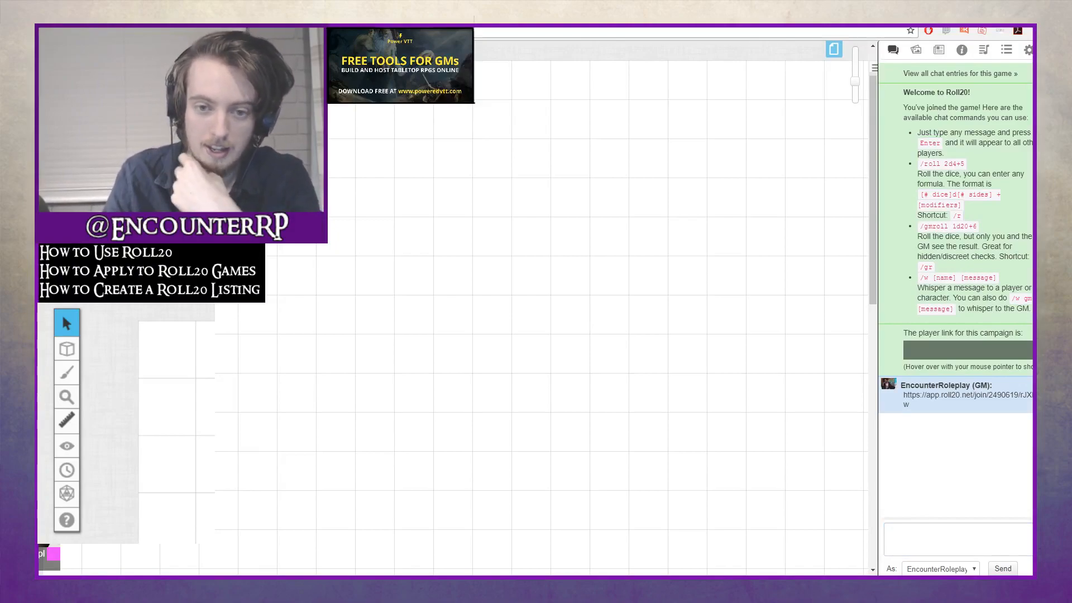
Roll 1d20+3 in the game chat using the /roll command
left_click(948, 450)
type("/roll 12d0+")
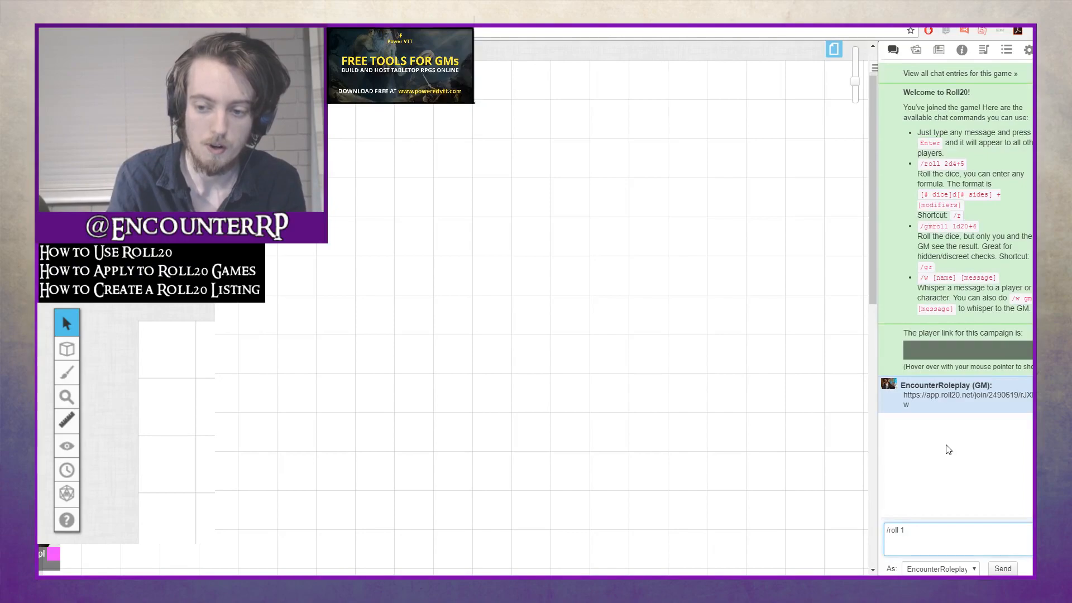
type("+3")
key("Return")
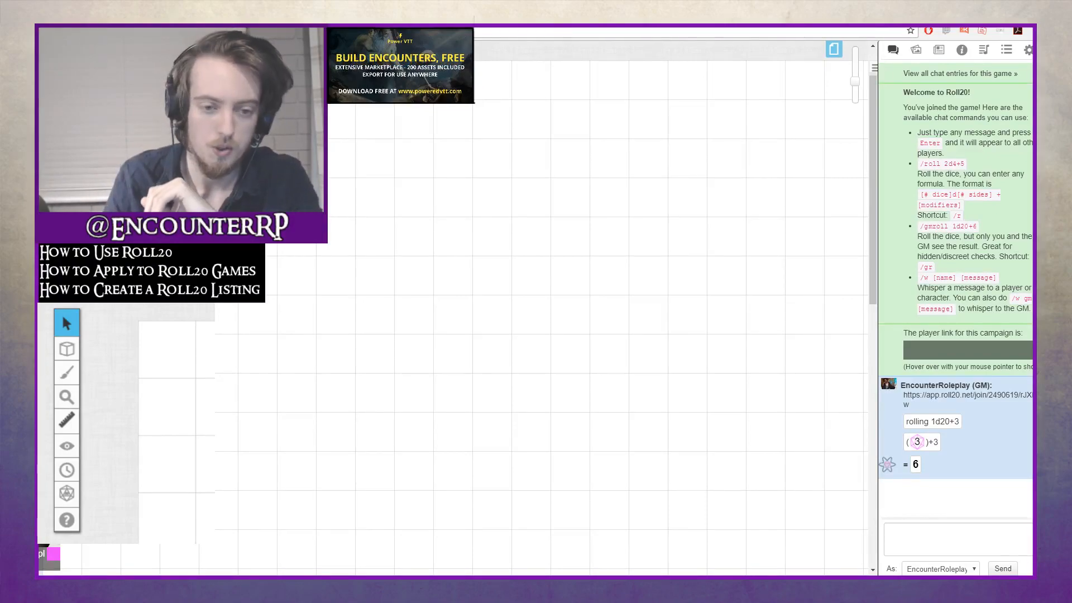
Open the art library and look through Devin Token Pack 38 among the marketplace purchases
left_click(916, 56)
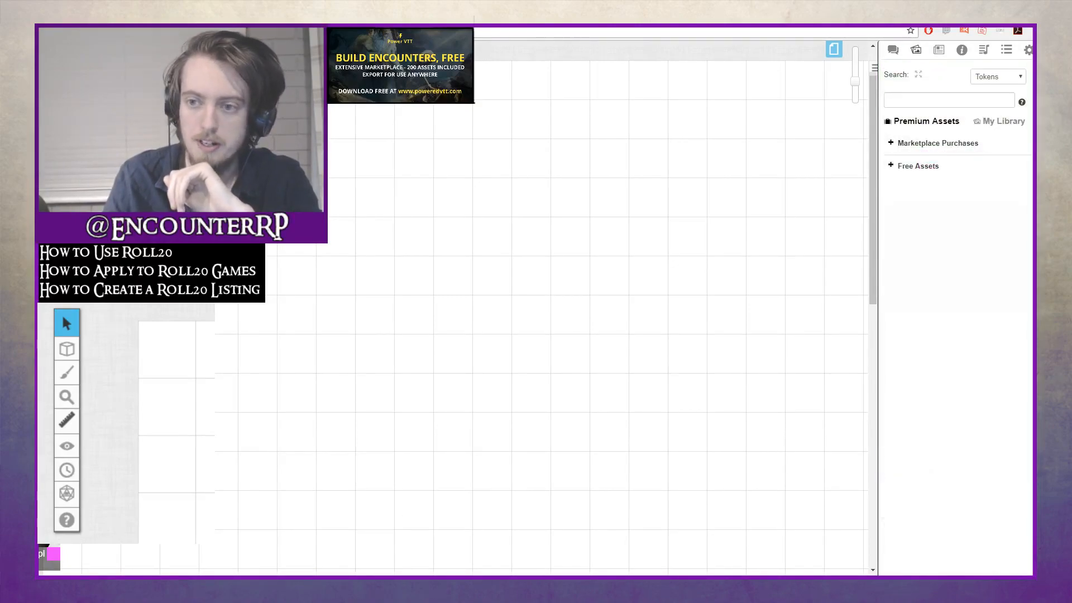
left_click(891, 167)
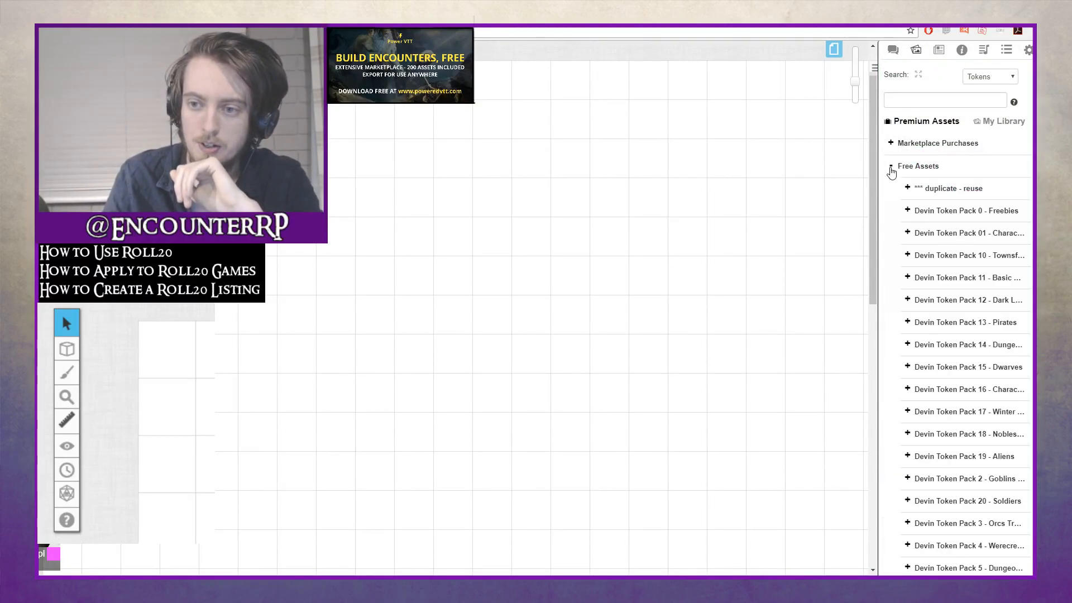
left_click(891, 169)
left_click(890, 144)
left_click(904, 167)
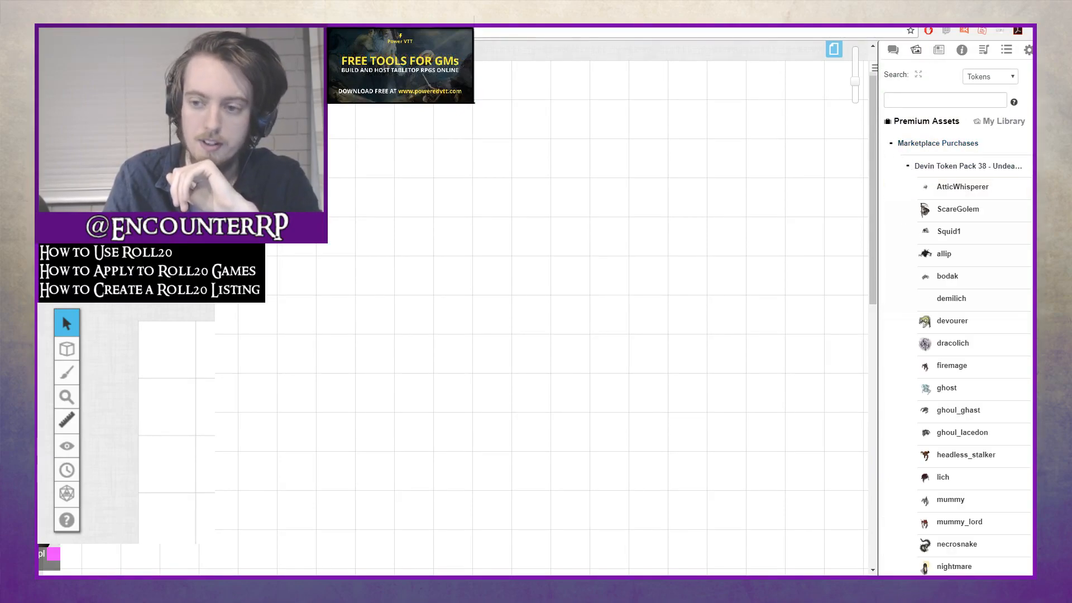
scroll(949, 335, "down", 2)
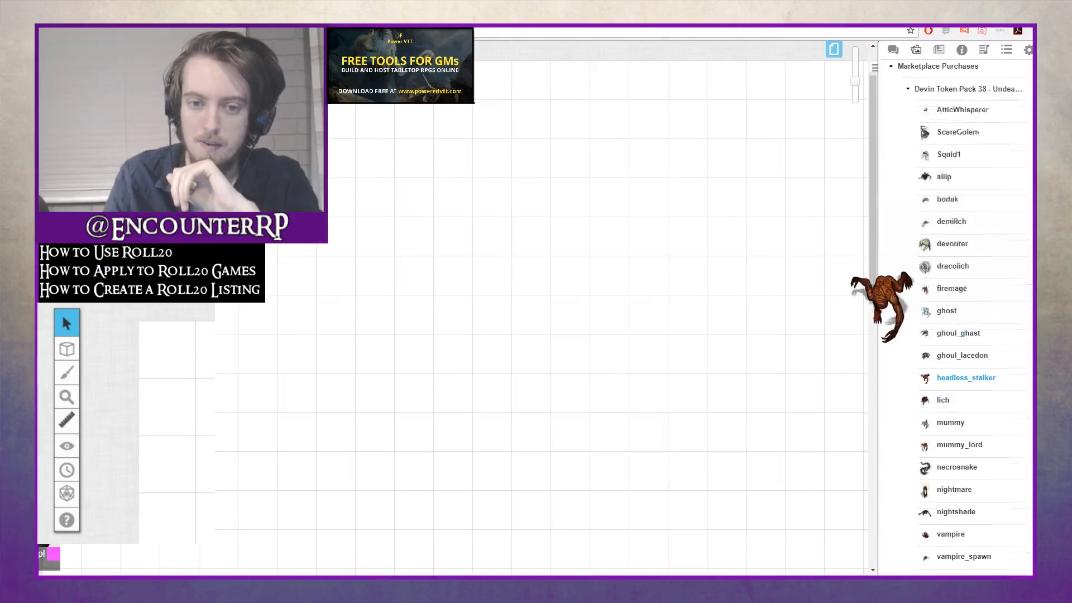
scroll(955, 252, "up", 3)
left_click(938, 143)
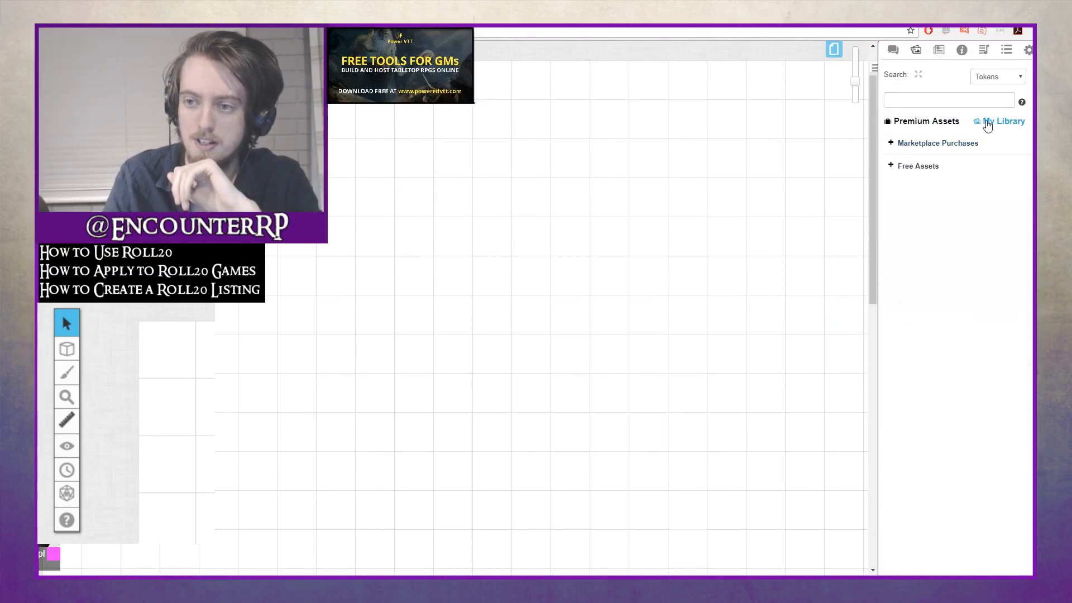
Look through the token packs offered under the premium free assets
left_click(892, 166)
scroll(927, 218, "down", 2)
left_click(908, 212)
left_click(908, 212)
scroll(907, 201, "up", 2)
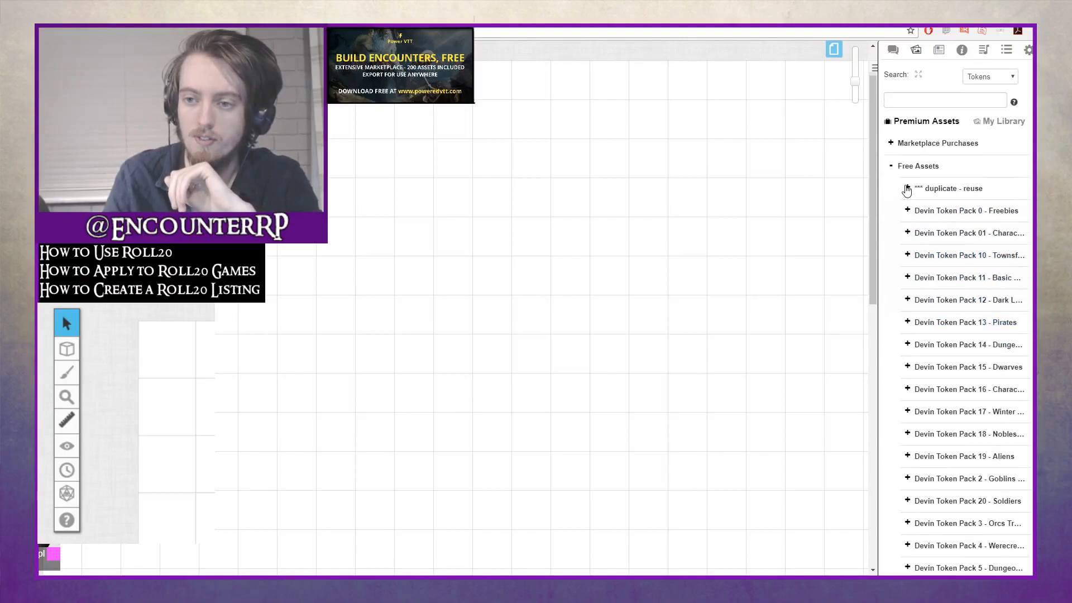
left_click(891, 166)
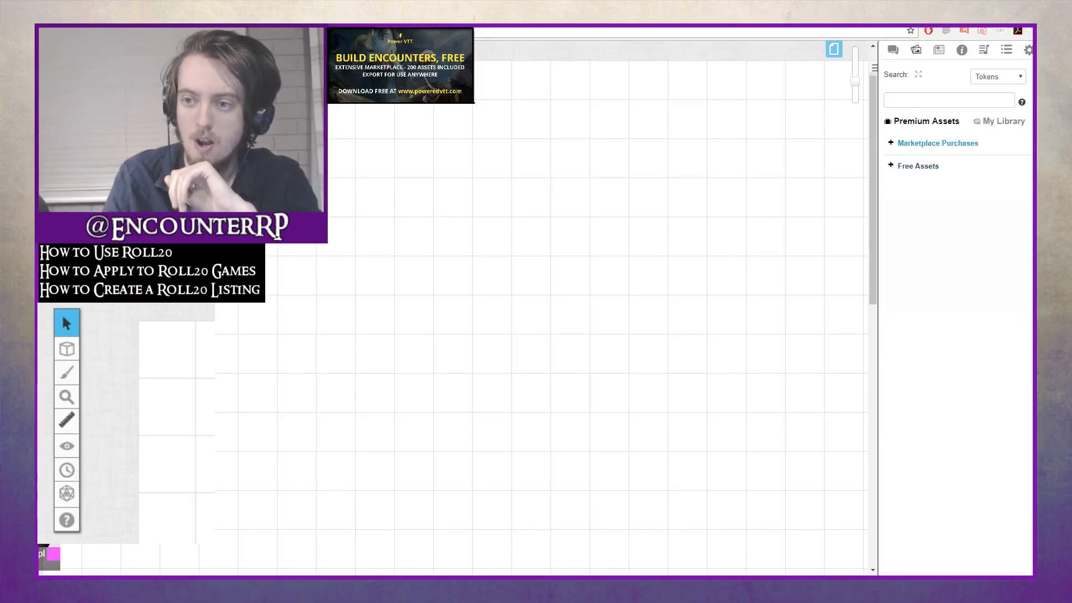
Browse the recently uploaded images in the personal art library
left_click(988, 121)
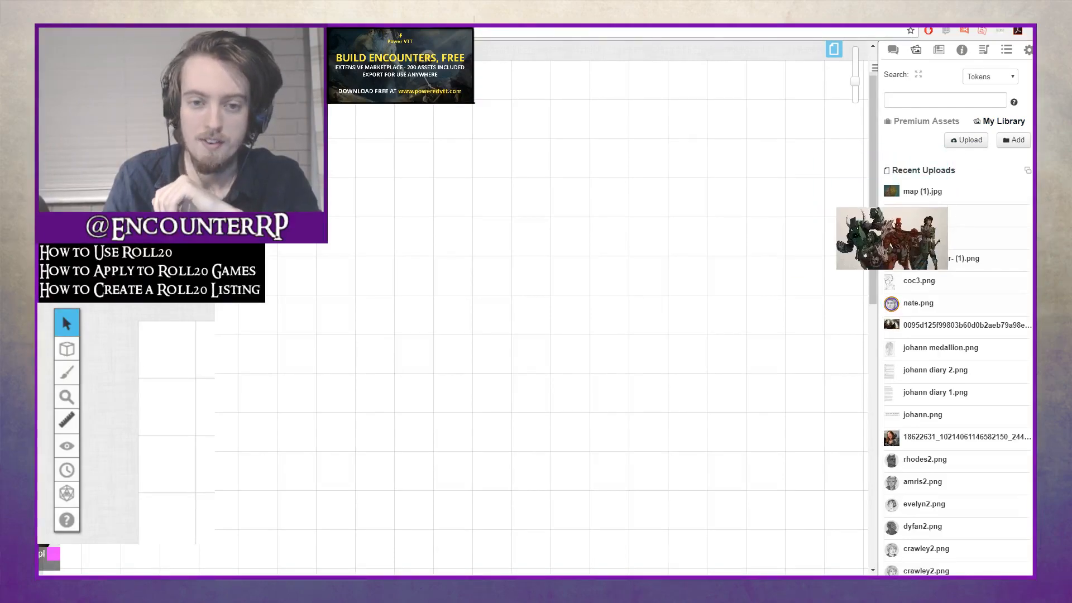
scroll(954, 269, "down", 1)
scroll(955, 270, "down", 2)
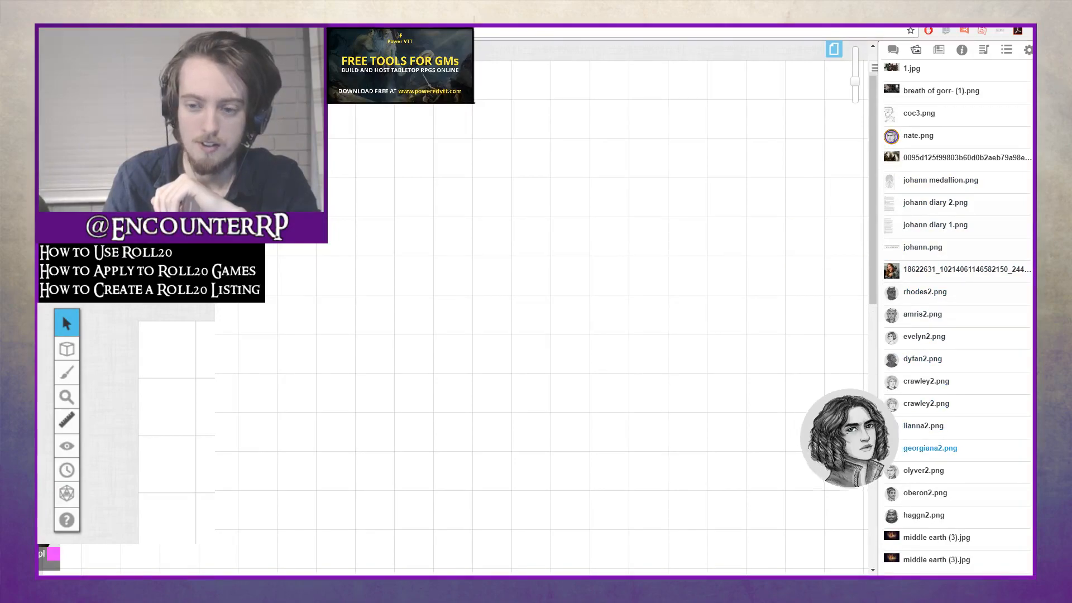
scroll(949, 363, "down", 5)
scroll(949, 313, "down", 20)
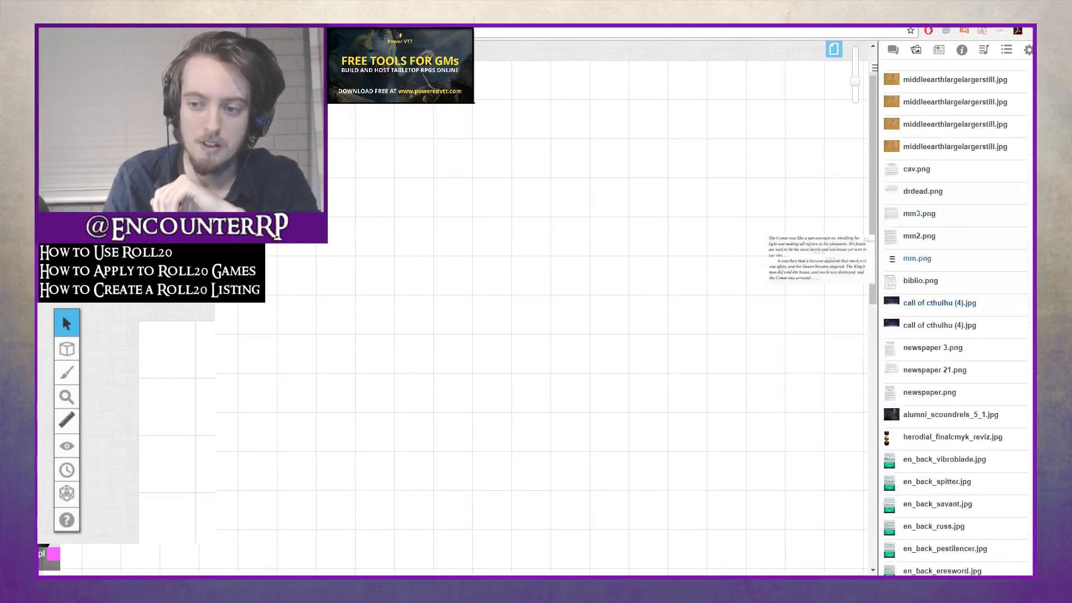
scroll(944, 268, "down", 10)
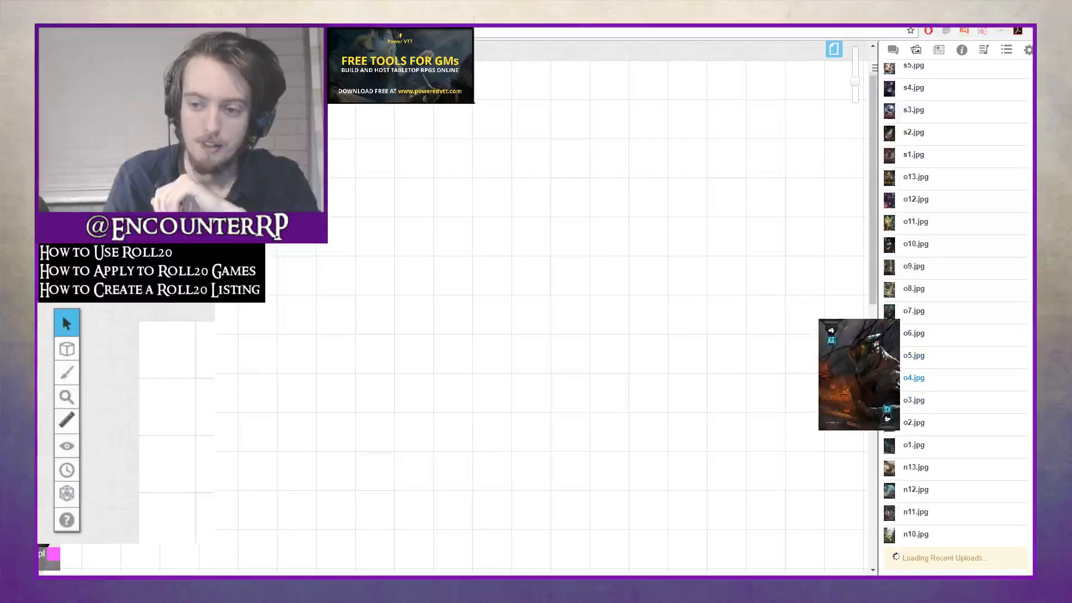
scroll(938, 262, "up", 20)
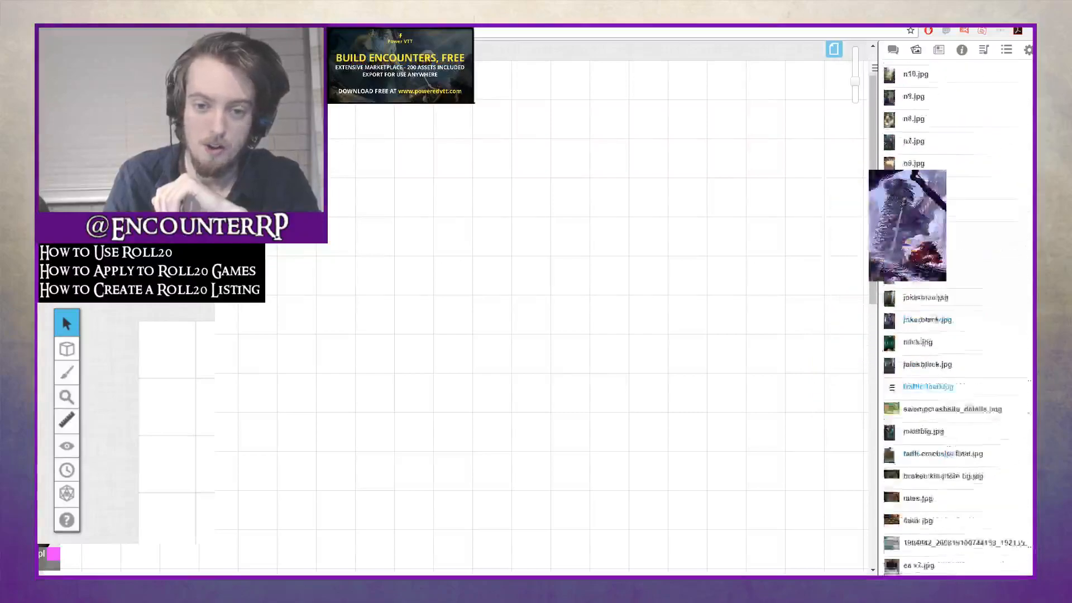
scroll(938, 263, "up", 8)
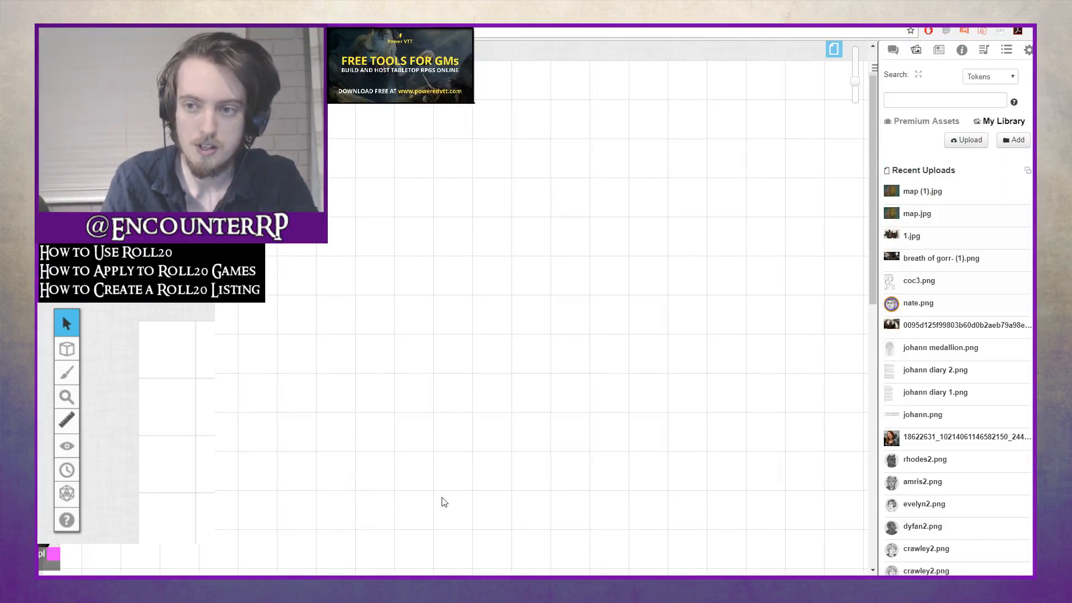
Look over the asset types available for the art library search, leaving the filter on Tokens
left_click(991, 78)
left_click(992, 94)
left_click(986, 82)
left_click(980, 110)
left_click(991, 76)
left_click(982, 124)
left_click(995, 78)
left_click(996, 81)
Search the art library for "fighter" tokens and look through the library, premium and web results
left_click(986, 98)
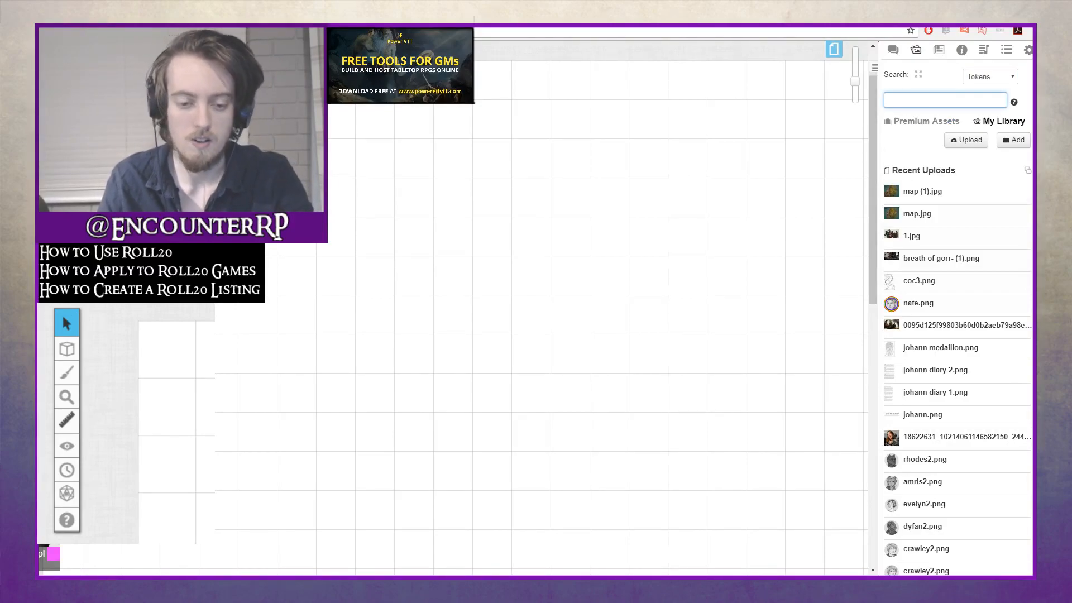
type("so")
type("ighter")
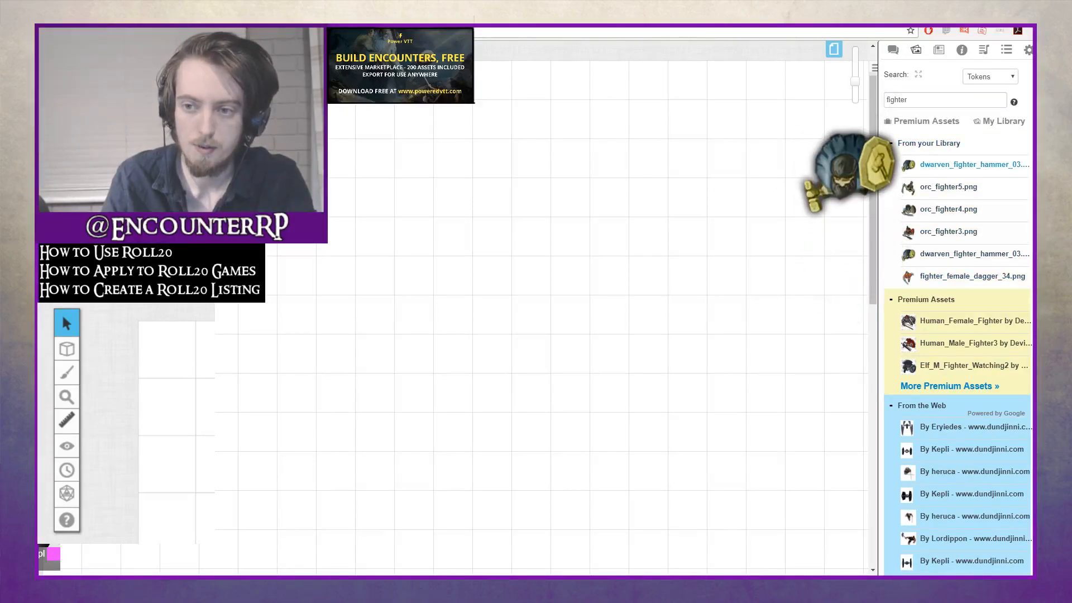
scroll(961, 262, "down", 1)
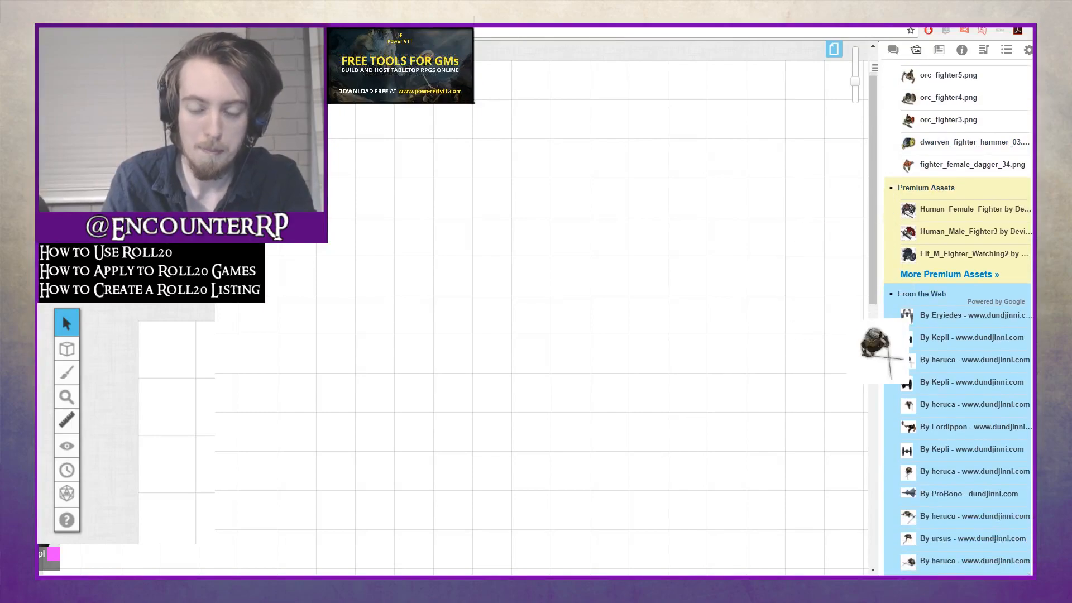
scroll(960, 425, "down", 1)
scroll(949, 430, "down", 2)
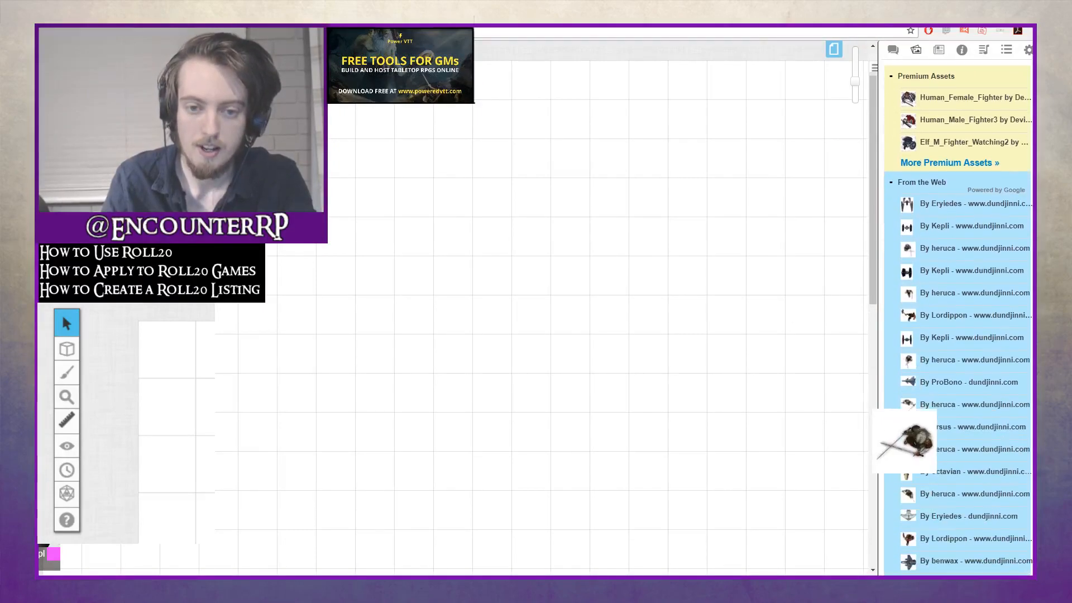
scroll(949, 206, "up", 5)
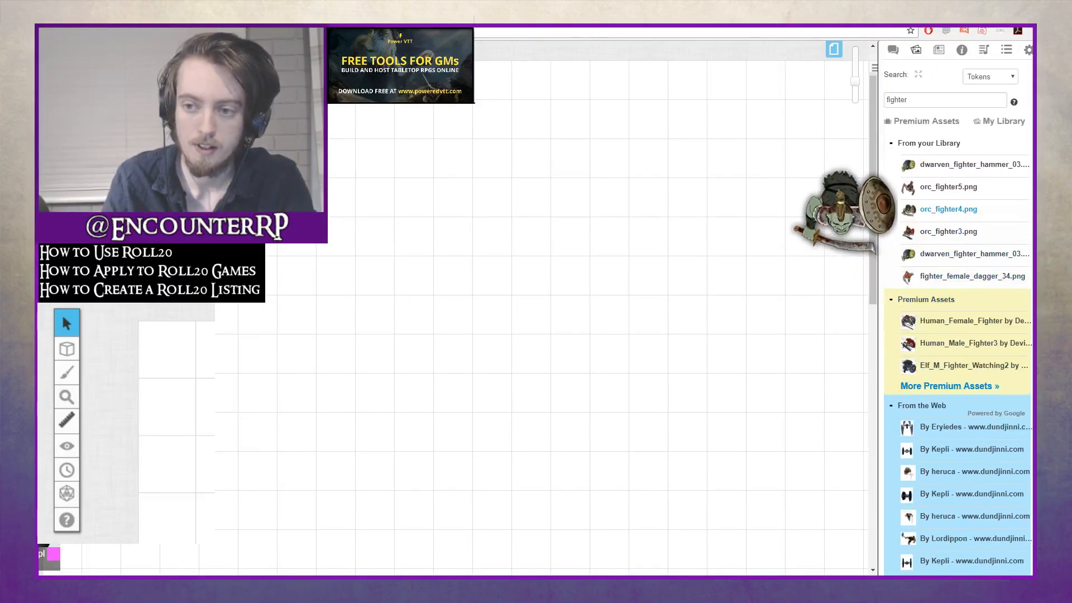
Place the orc_fighter4.png token in the upper part of the blank page and move it around the grid one square at a time
left_click_drag(948, 208, 578, 207)
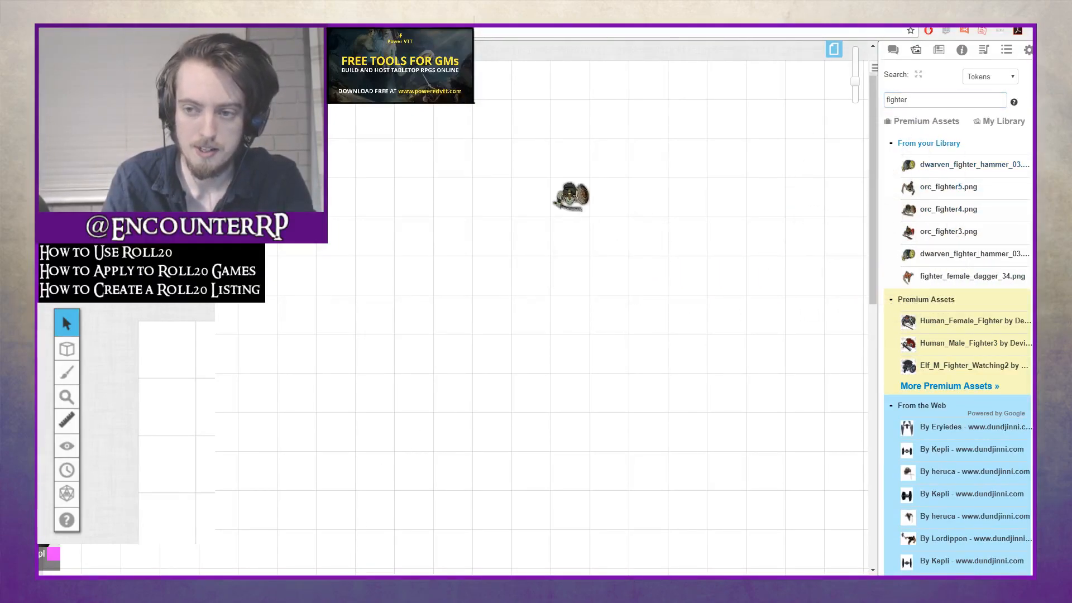
scroll(949, 190, "down", 5)
scroll(949, 207, "up", 5)
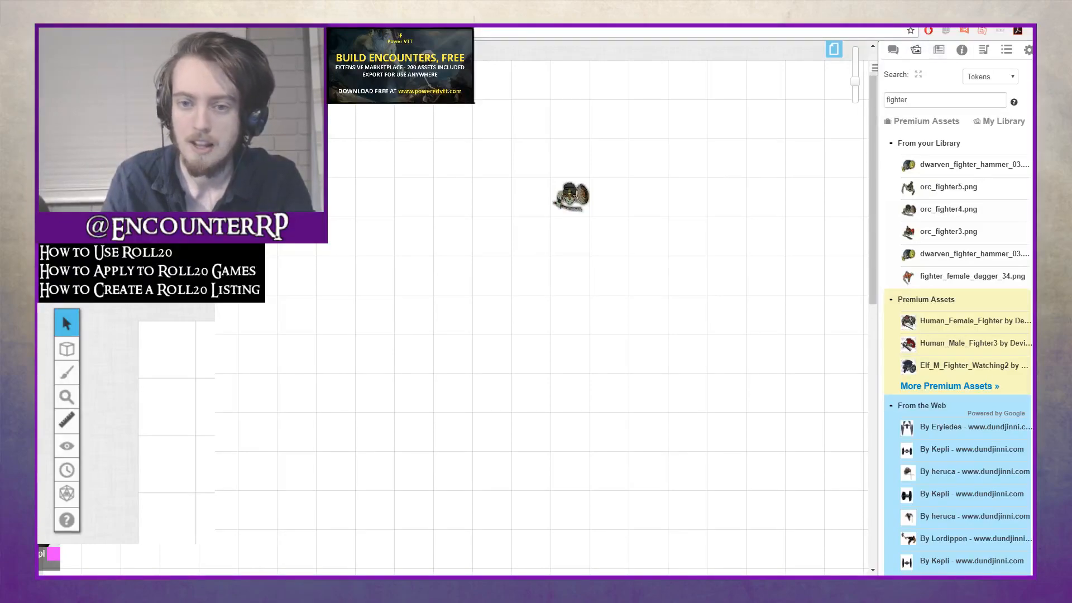
key("Right")
key("Down")
key("Left")
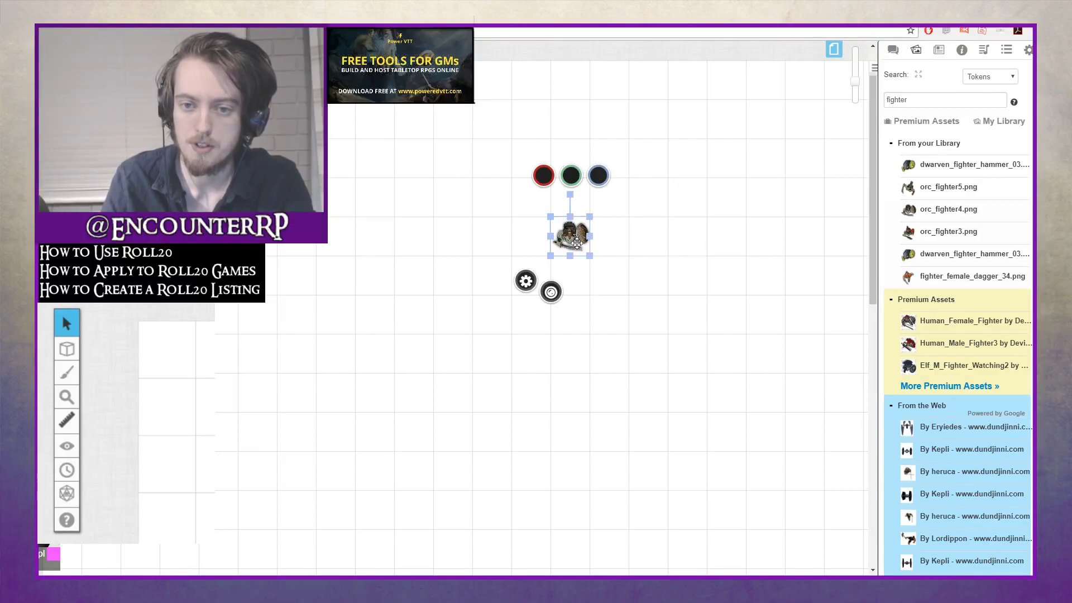
key("Up")
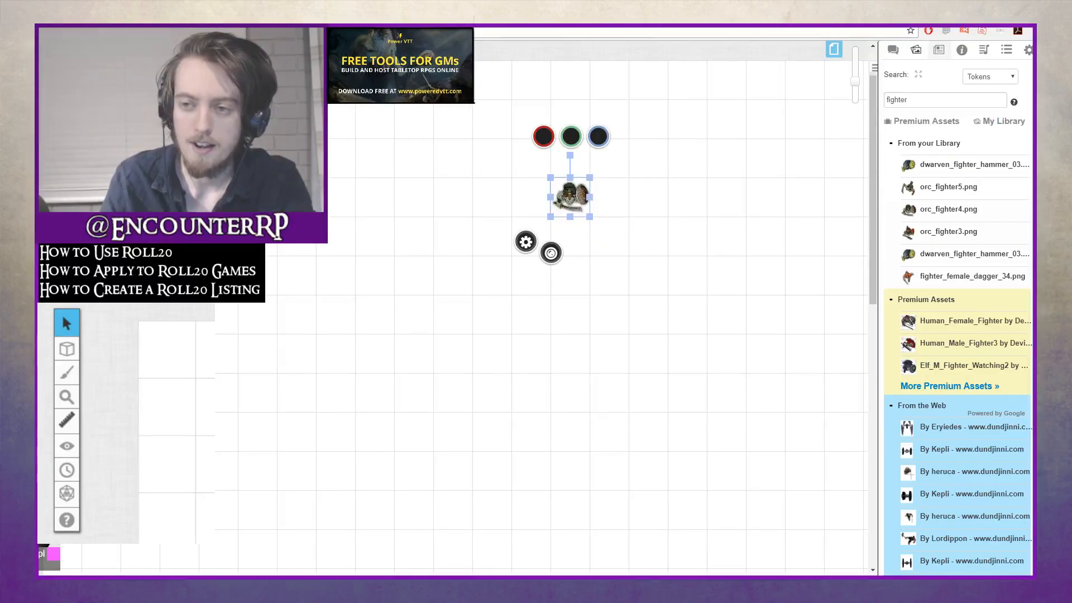
Add a new character to the game's journal and place its edit dialog clear over the tabletop
left_click(939, 50)
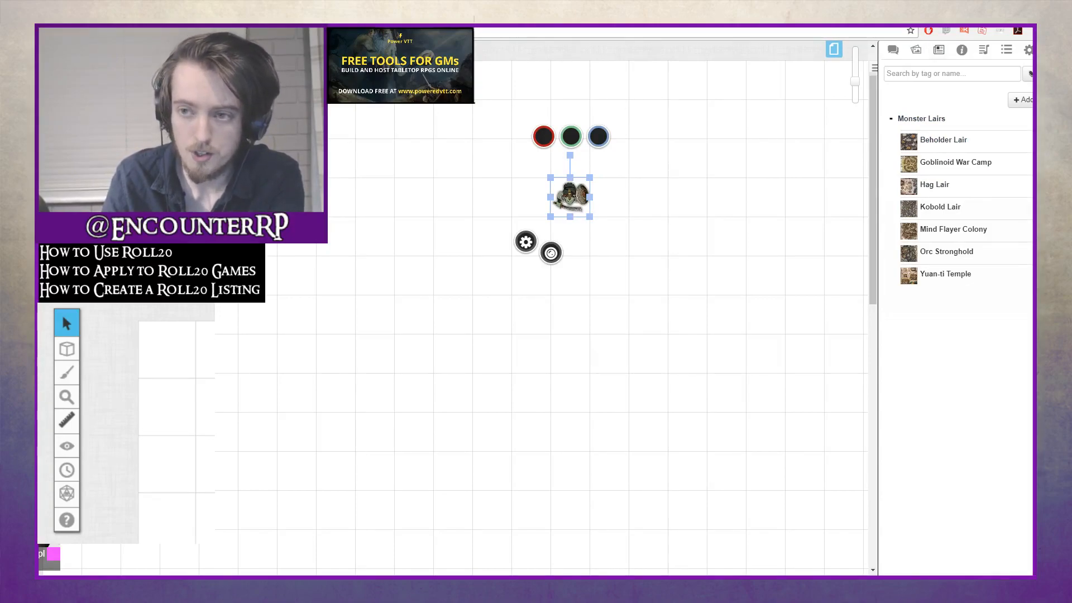
left_click(1021, 102)
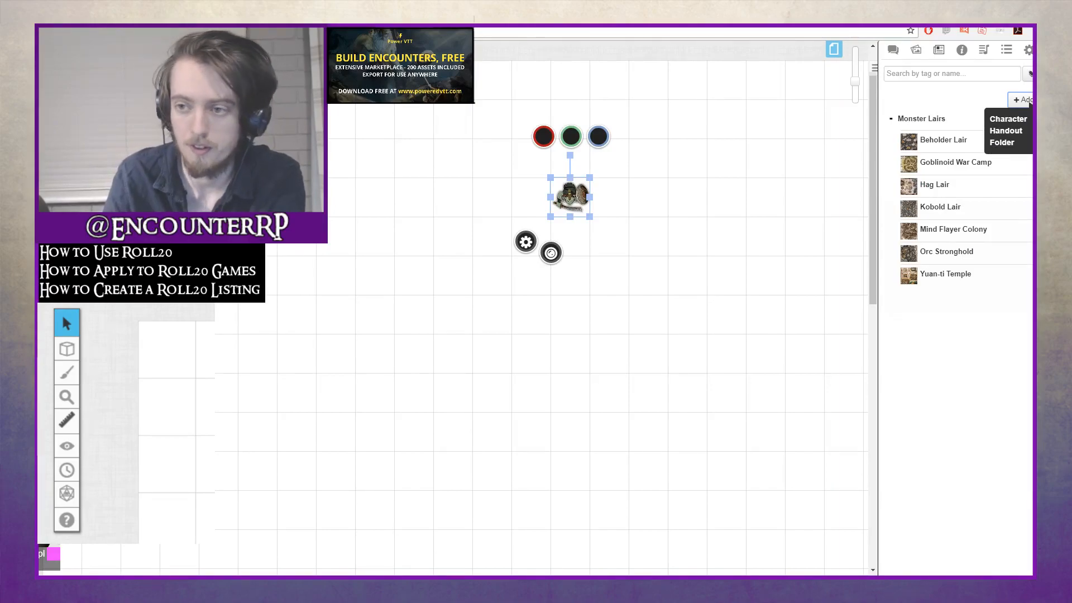
left_click(1008, 120)
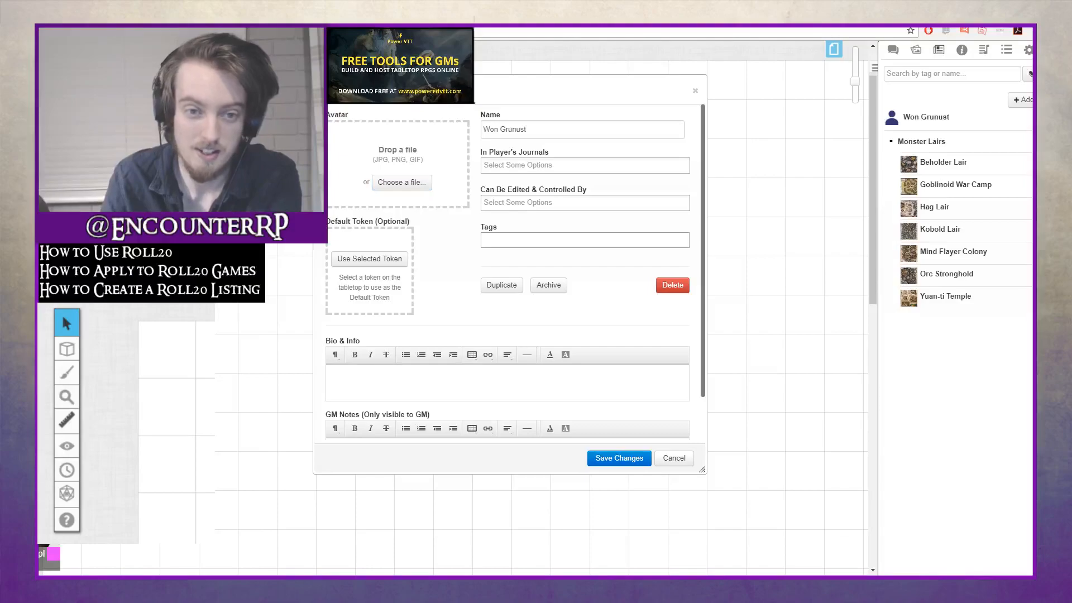
left_click_drag(614, 90, 705, 127)
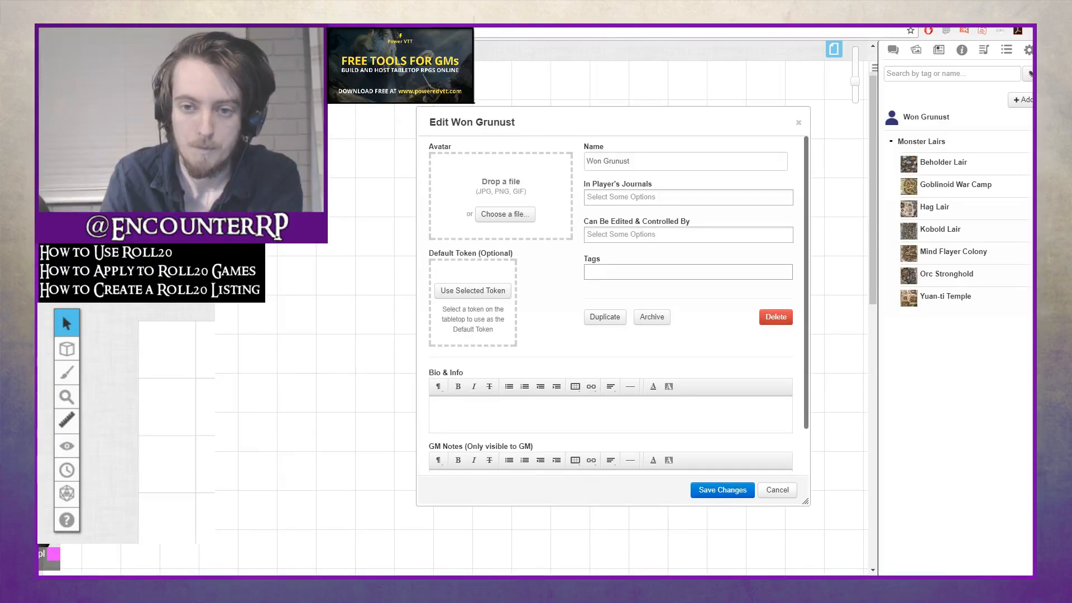
mouse_move(572, 121)
left_mouse_down()
mouse_move(542, 112)
mouse_move(569, 127)
left_mouse_up()
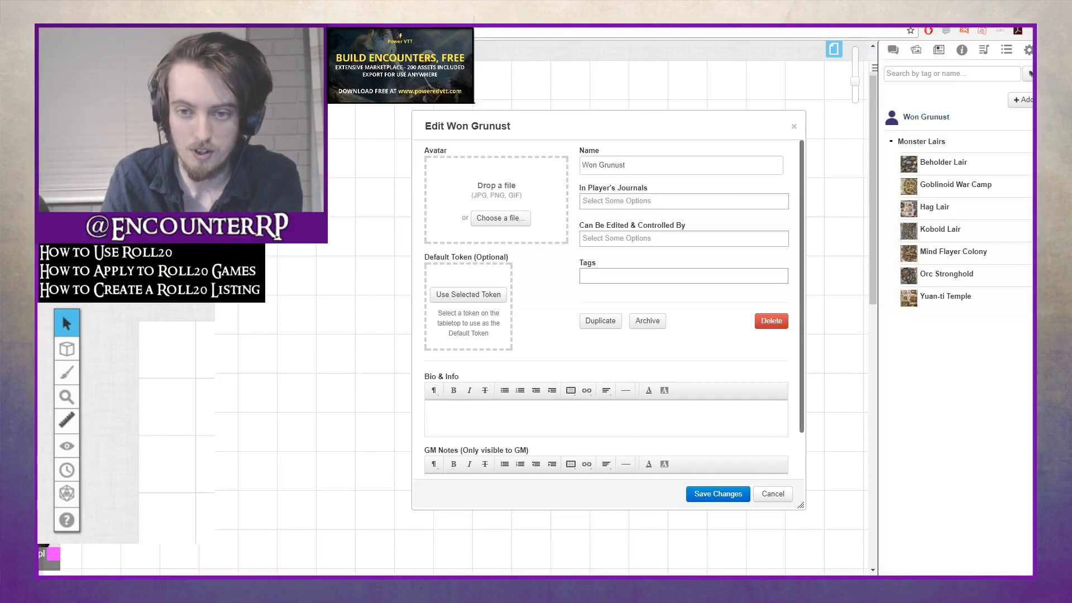
left_click(669, 170)
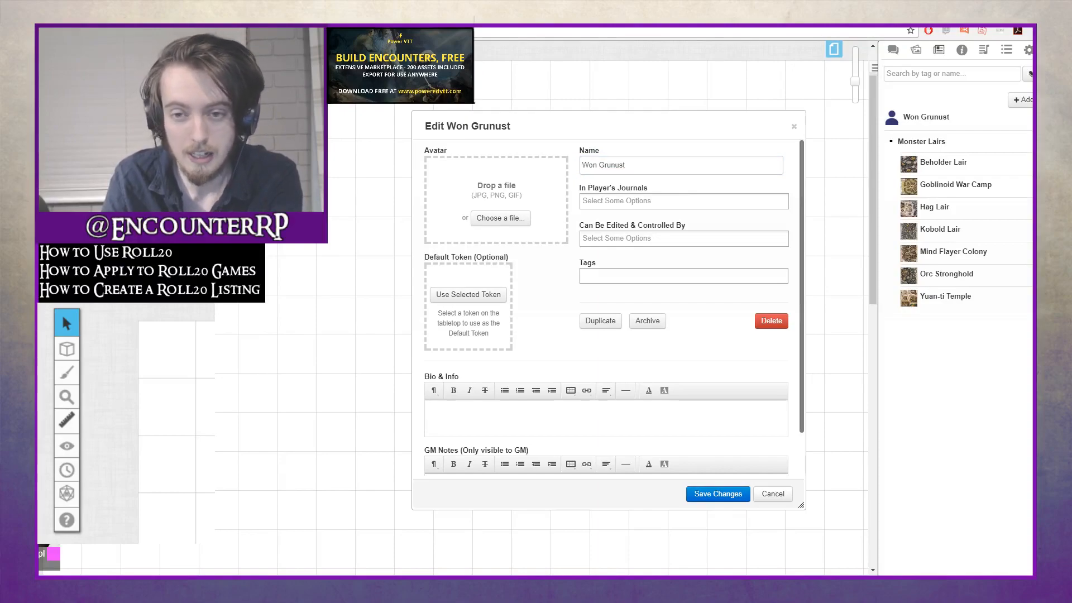
Show the character in EncounterRoleplay's journal, let EncounterRoleplay edit and control it, and save the changes
left_click(614, 201)
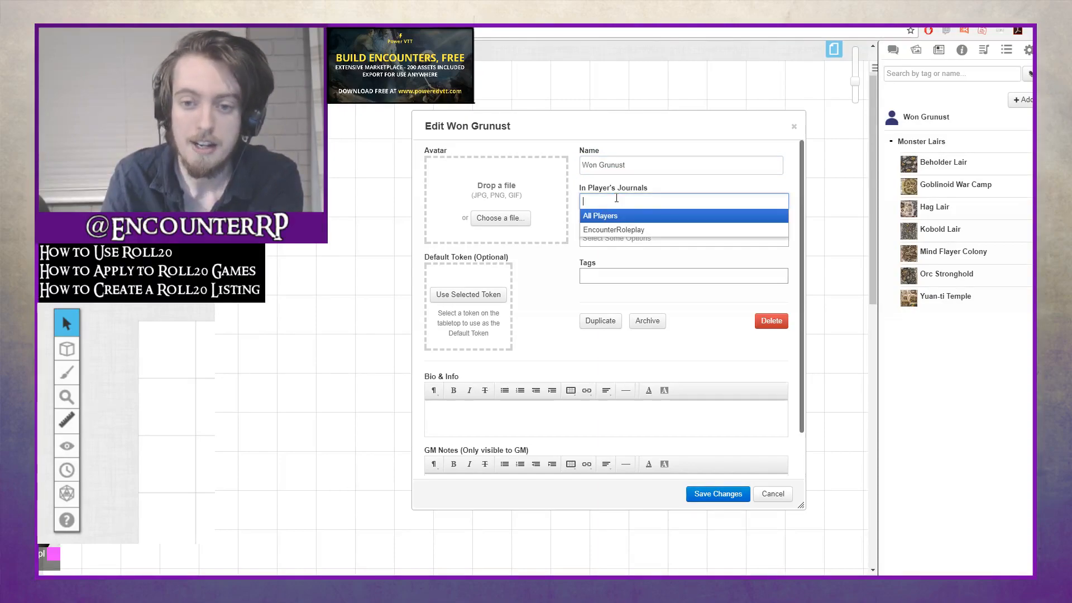
left_click(613, 231)
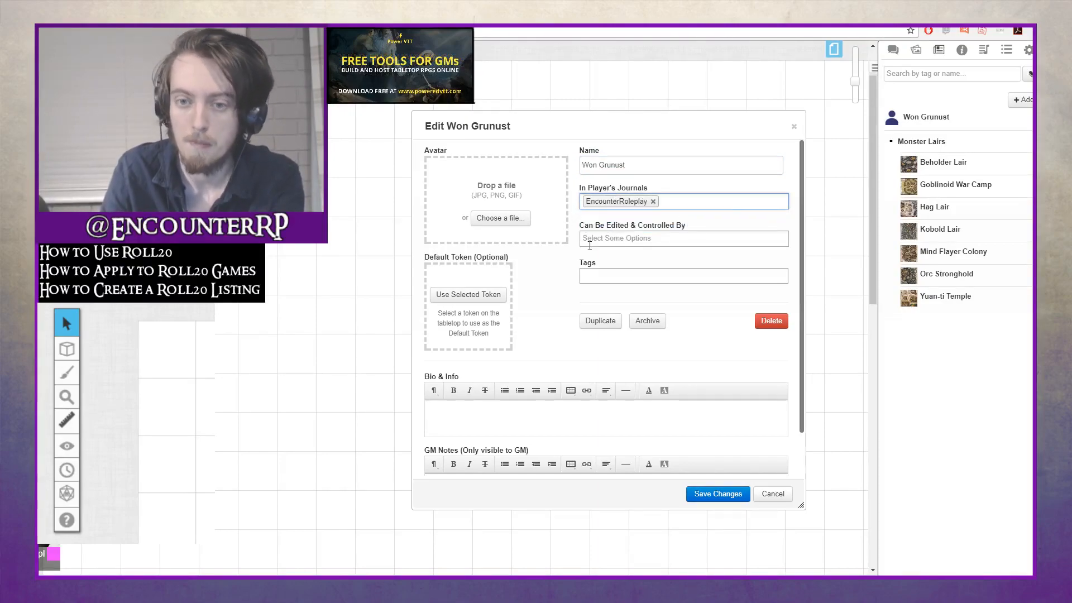
left_click(681, 238)
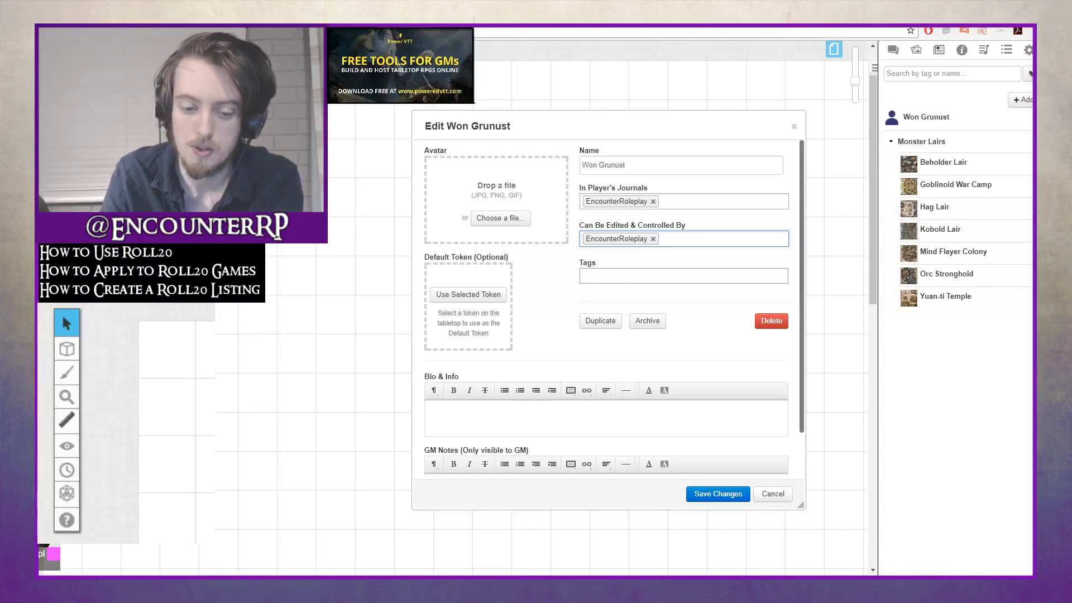
left_click(525, 271)
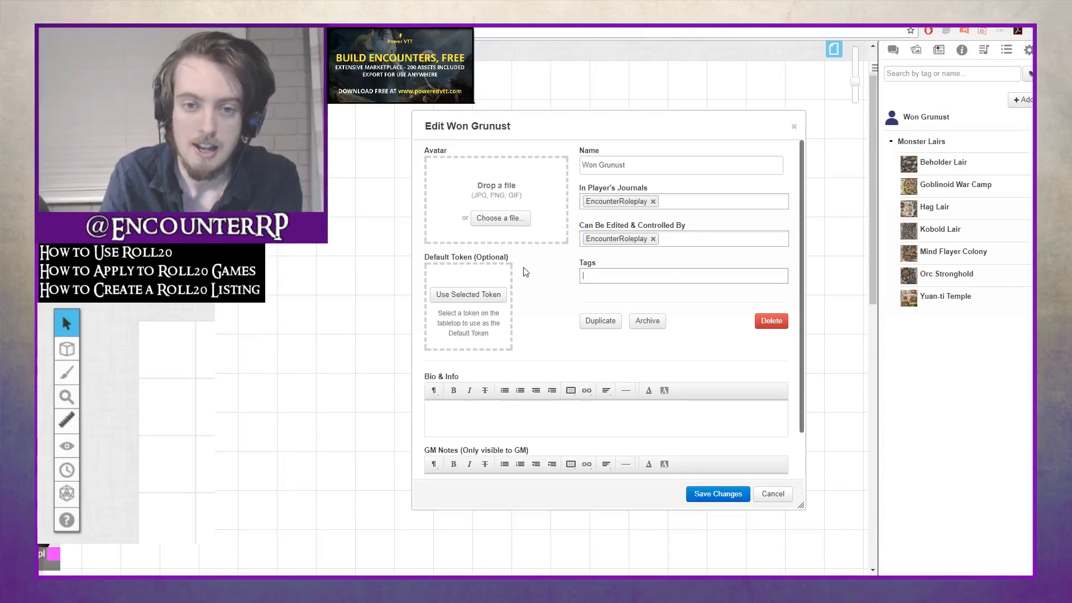
scroll(538, 324, "down", 1)
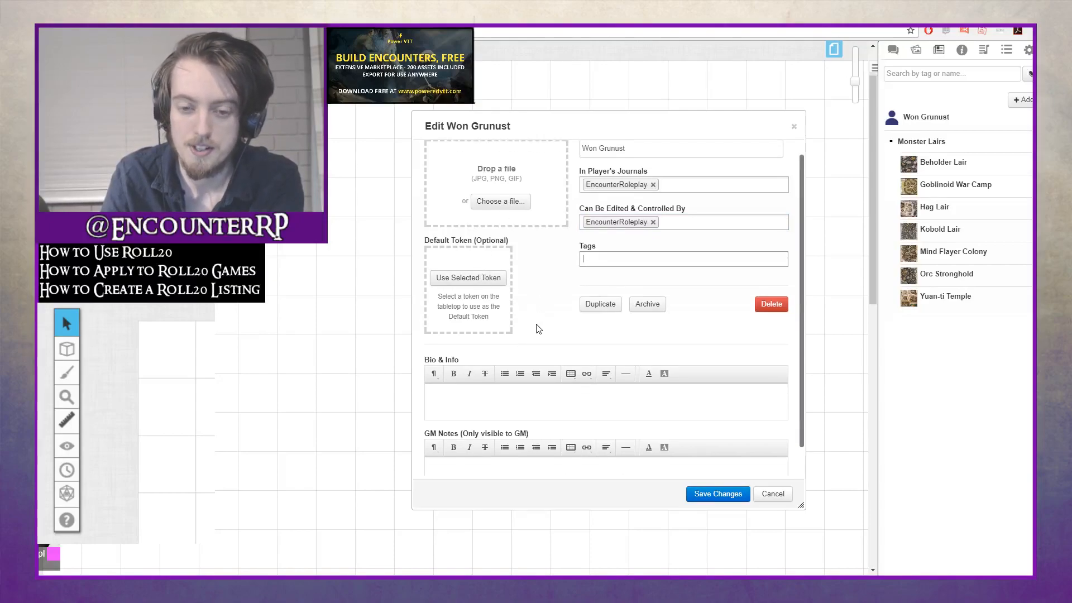
scroll(481, 440, "up", 1)
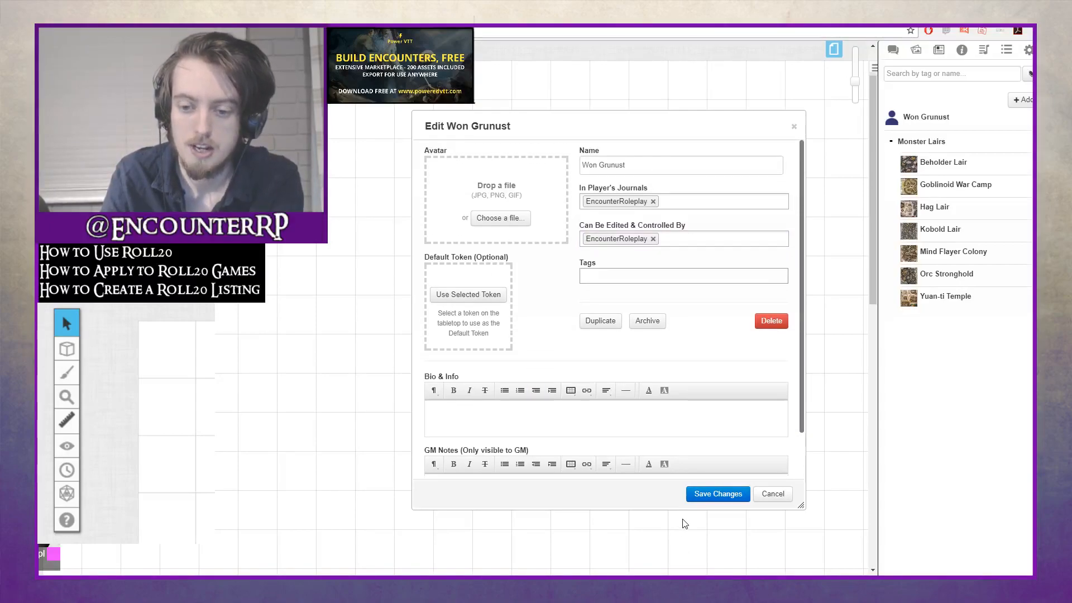
left_click(717, 493)
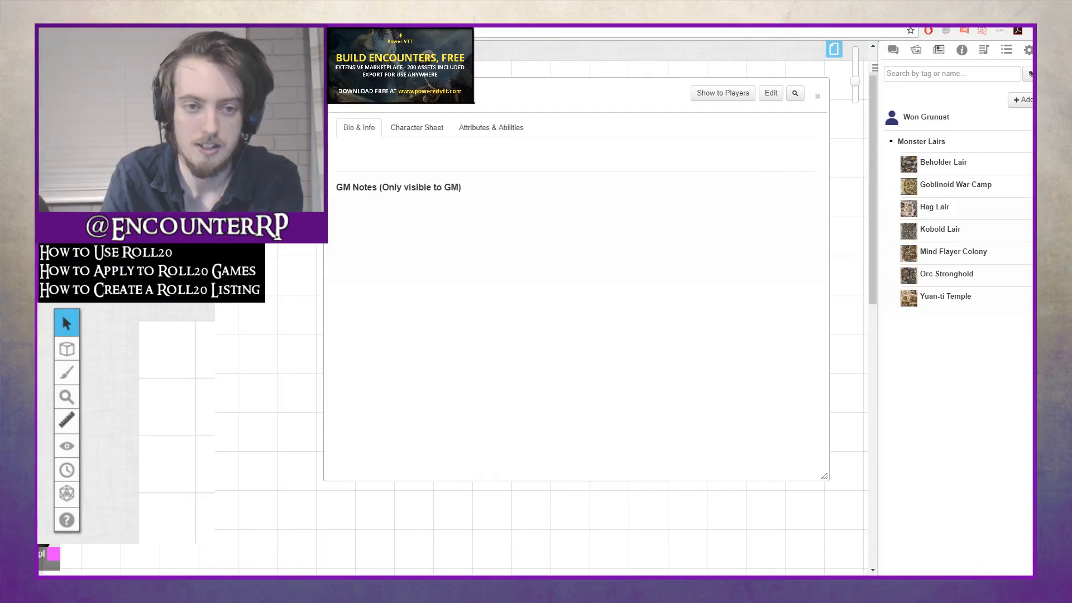
Look through the new character's sheet and its attributes and abilities, and close the character
left_click(445, 148)
scroll(583, 279, "down", 5)
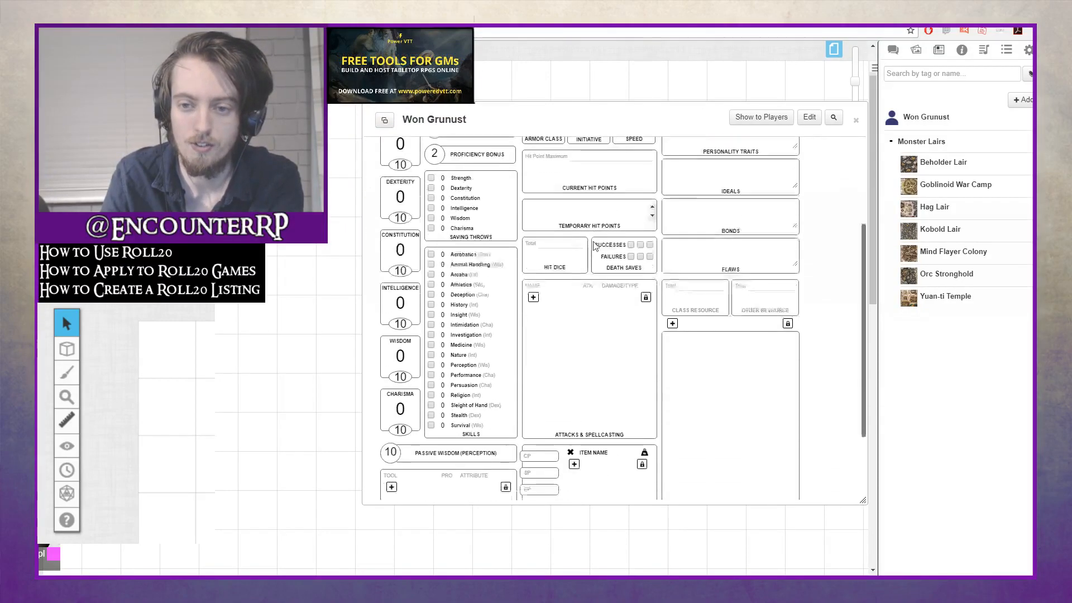
scroll(583, 279, "up", 5)
left_click(529, 152)
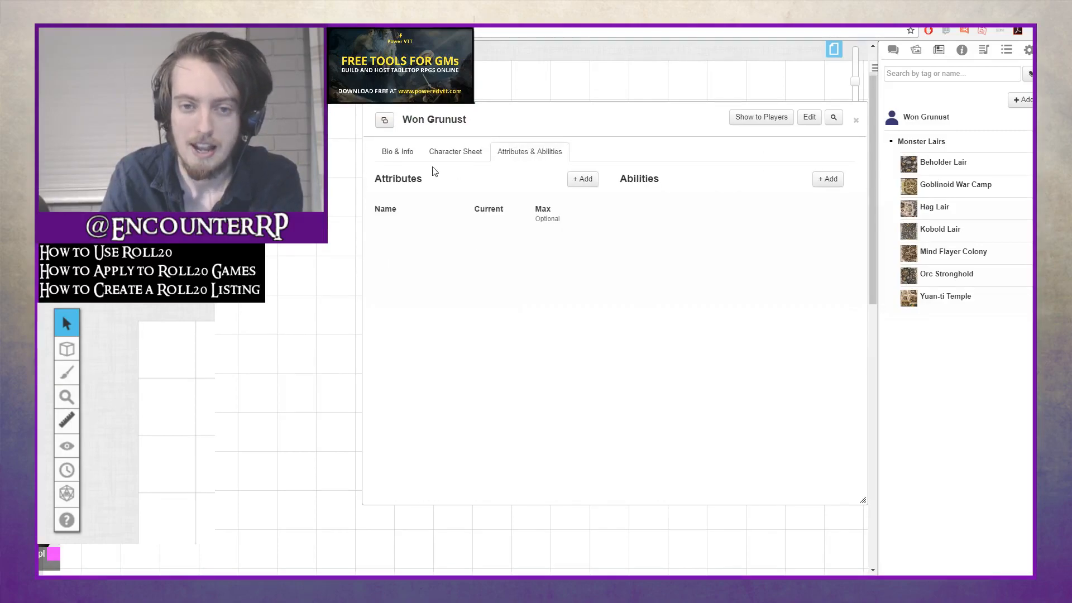
left_click(856, 120)
Add a new handout to the journal and name it Cthulhu Note 1
left_click(1022, 99)
left_click(1005, 127)
left_click(507, 294)
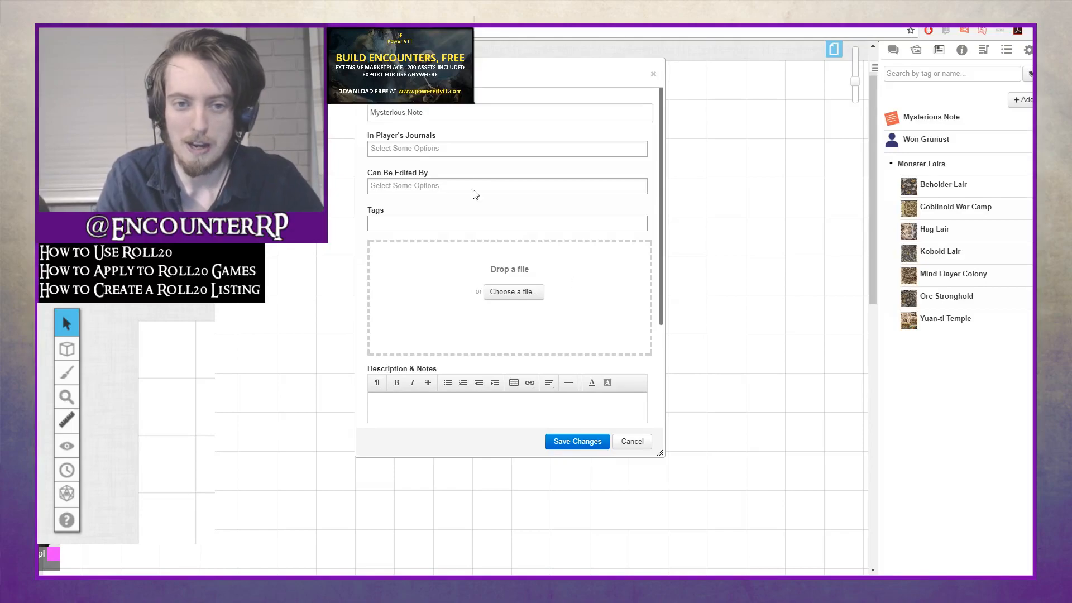
left_click(413, 148)
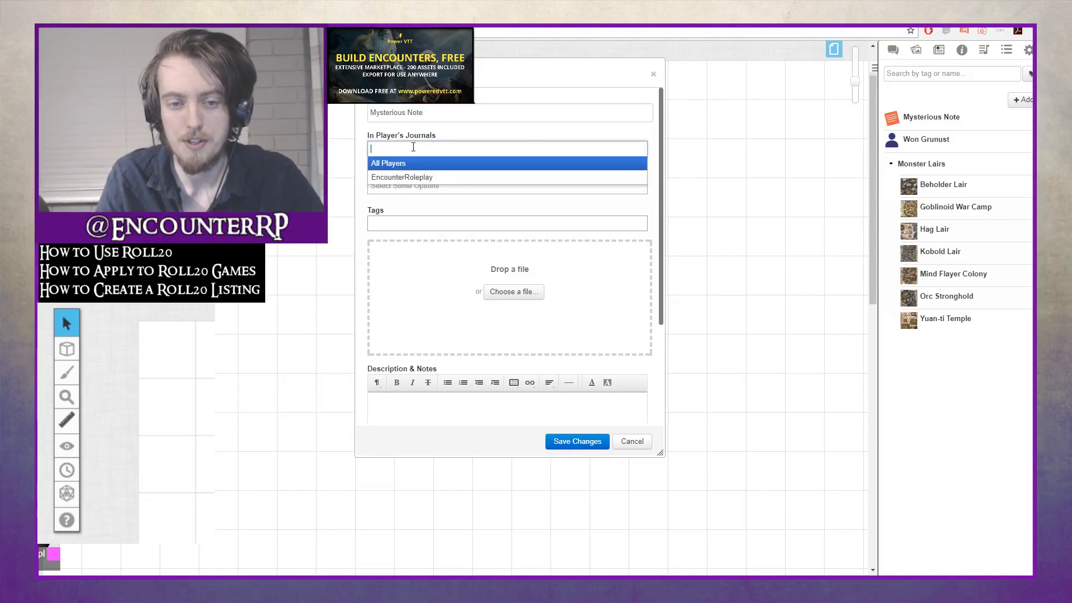
left_click(472, 113)
left_click(431, 182)
left_click_drag(440, 110, 340, 112)
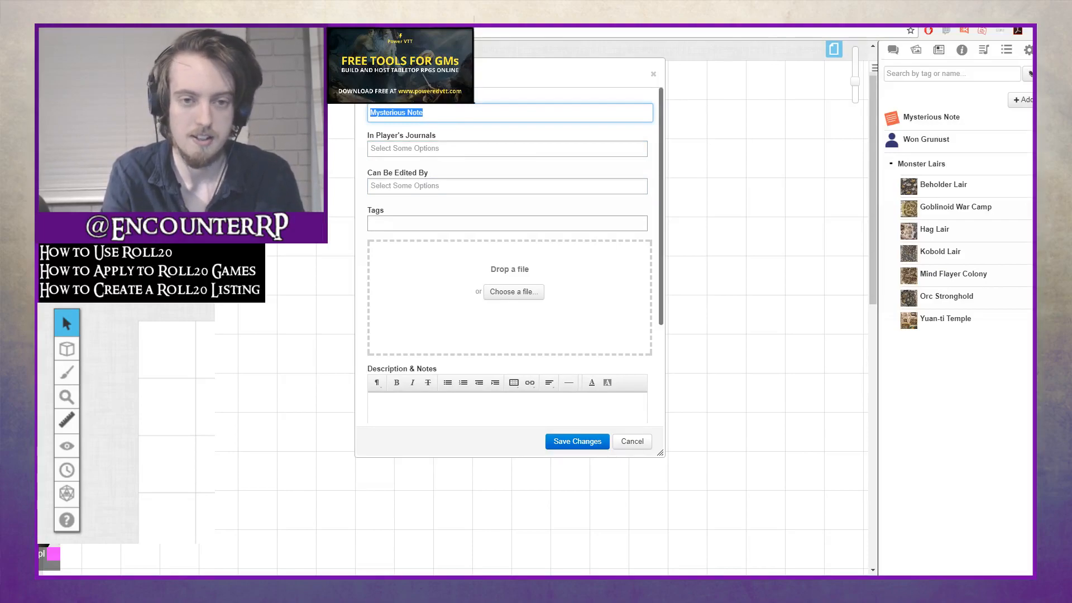
type("Cthulhu Note 1")
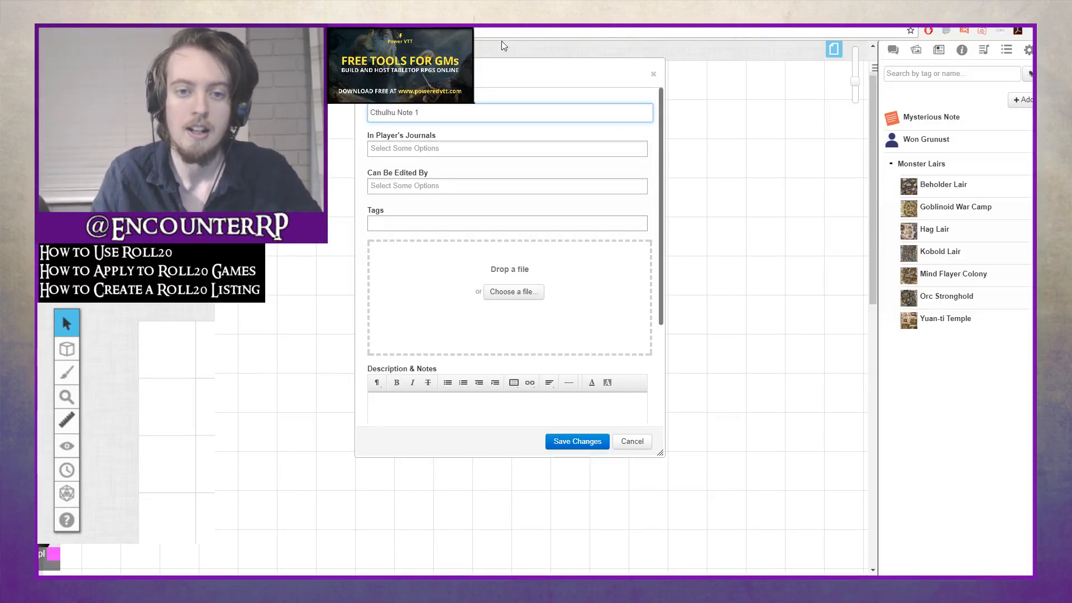
Show the handout in EncounterRoleplay's journal, let EncounterRoleplay edit it, save the changes and close it
left_click(437, 148)
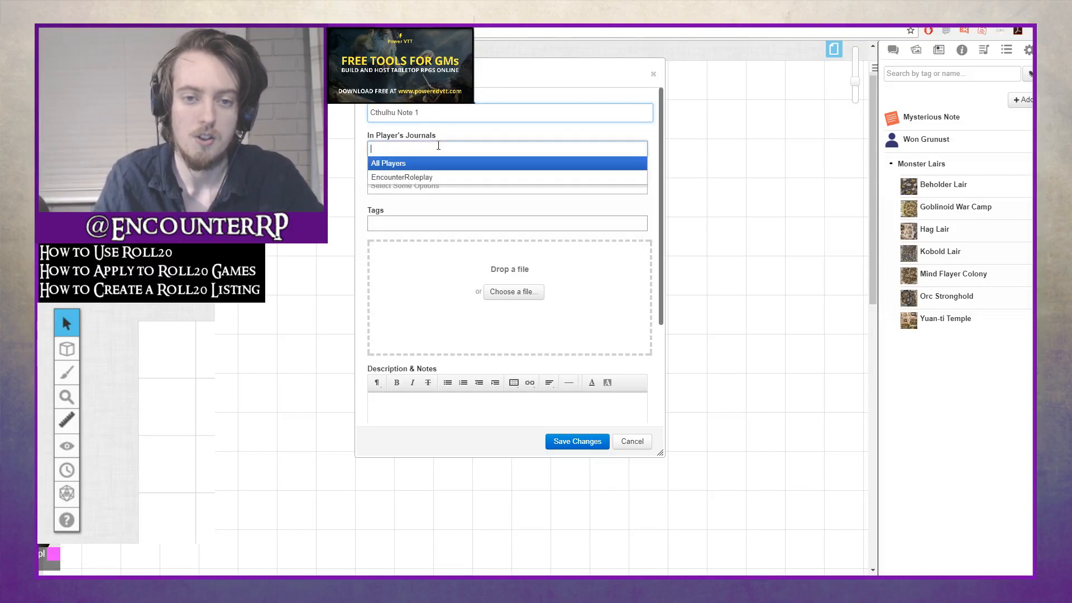
left_click(428, 174)
left_click(423, 186)
left_click(421, 216)
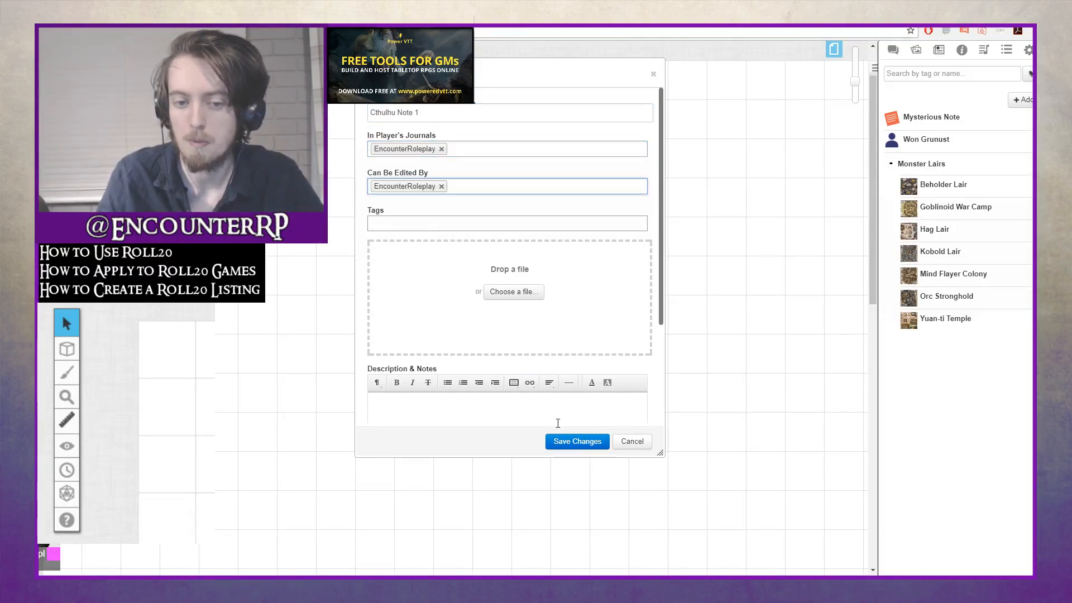
left_click(571, 441)
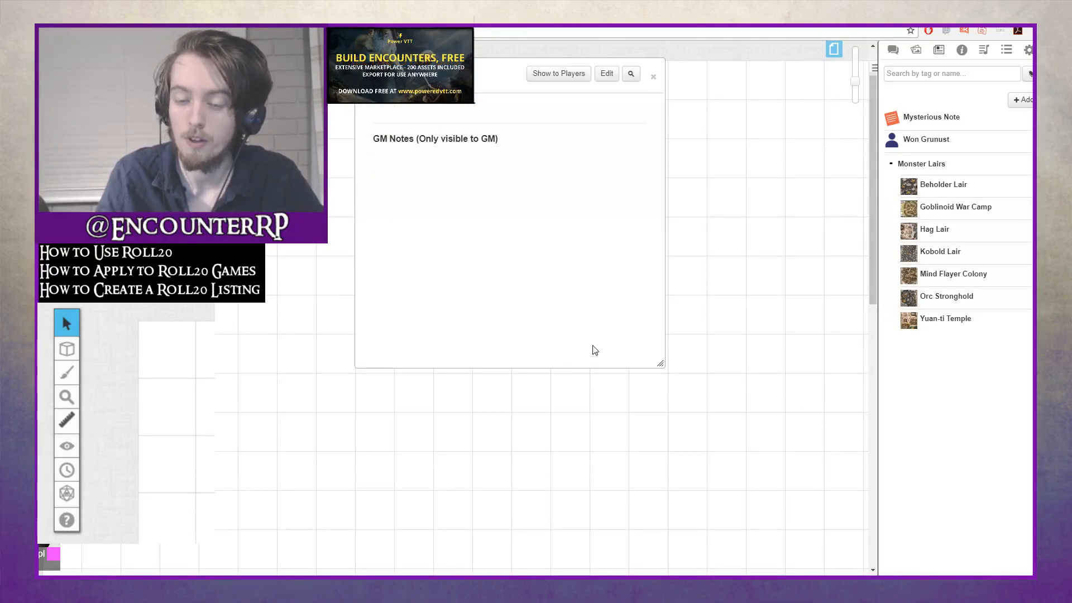
left_click(653, 75)
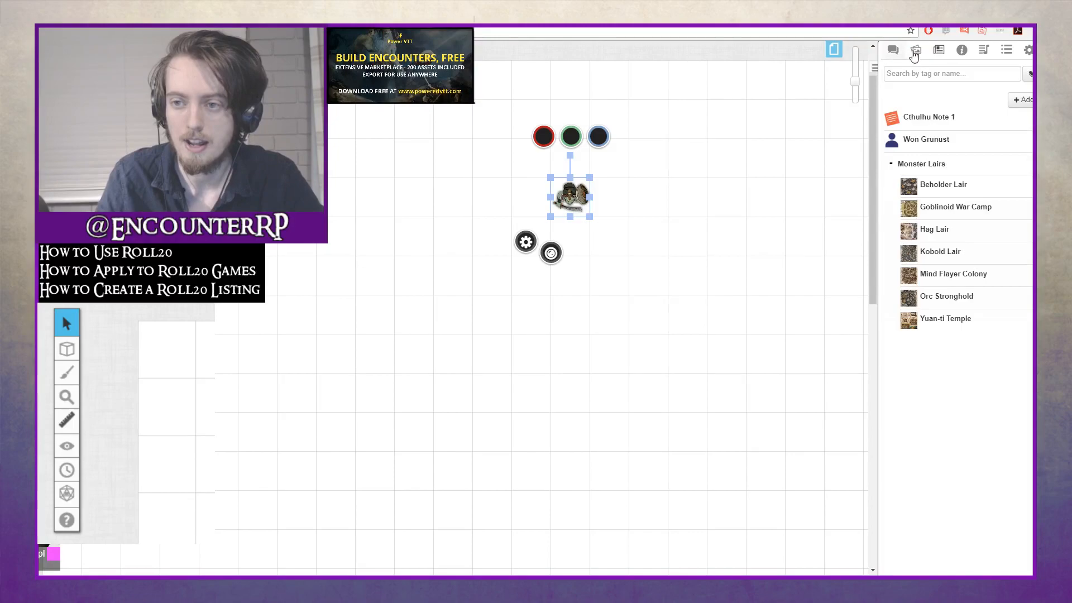
Look up the Grappler feat in the Feats category of the D&D 5th Edition compendium and return to the category list
left_click(960, 50)
left_click(701, 129)
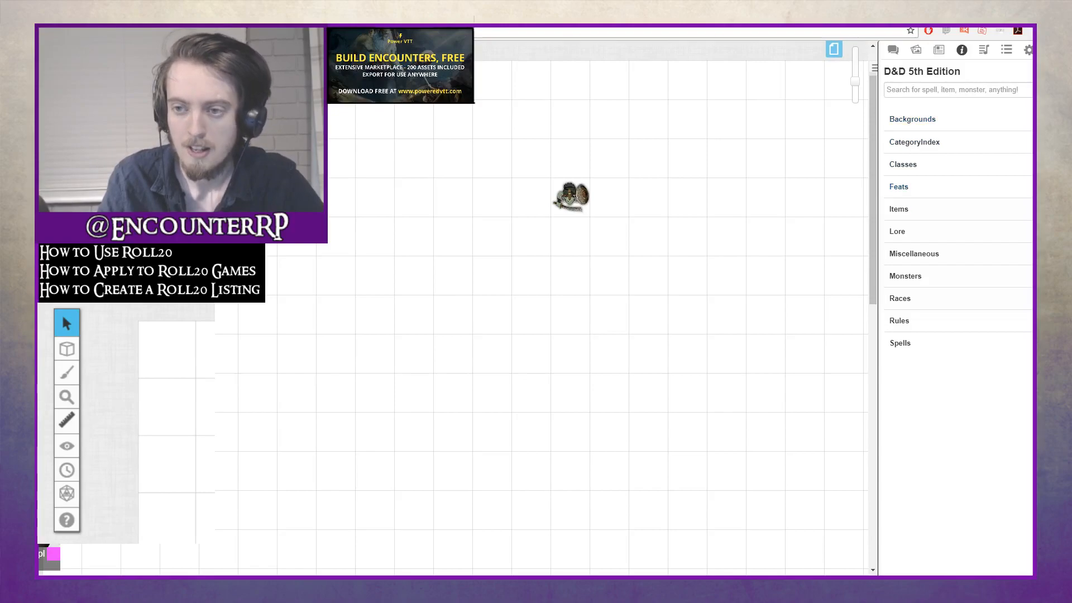
left_click(914, 190)
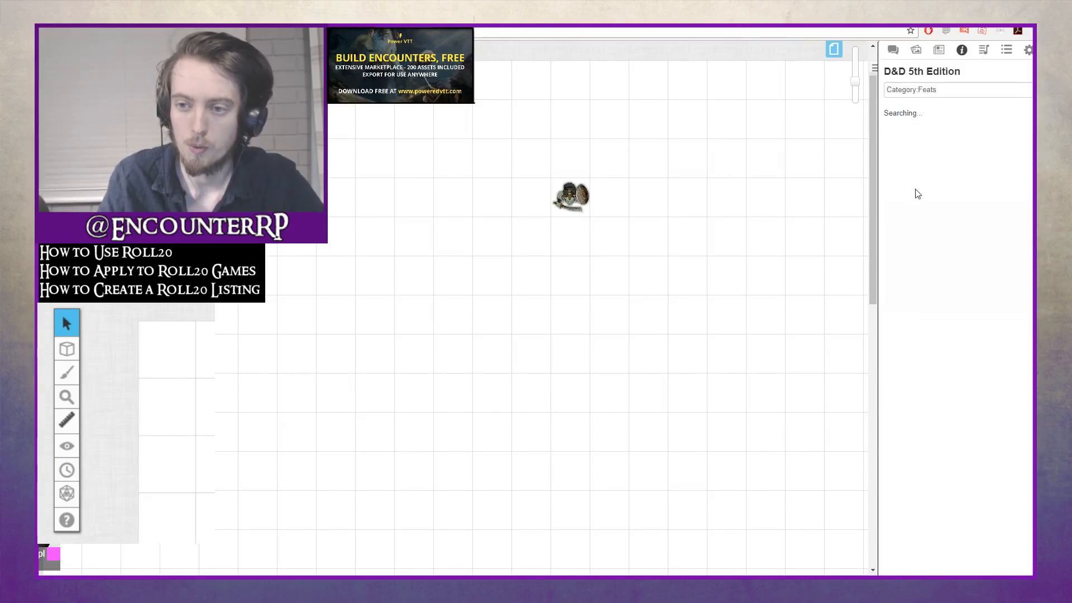
left_click(943, 142)
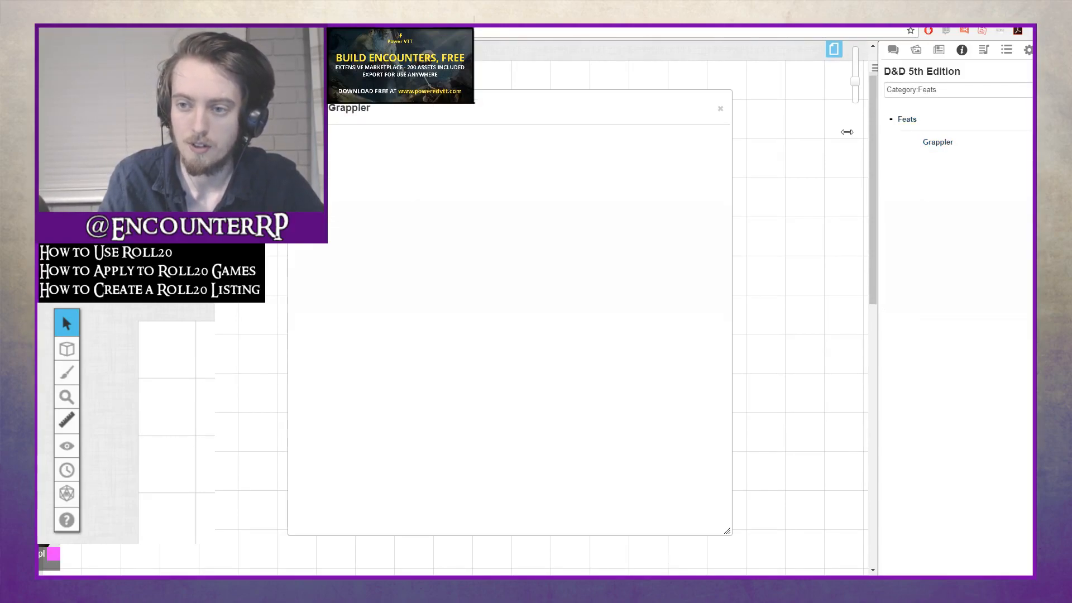
left_click(720, 108)
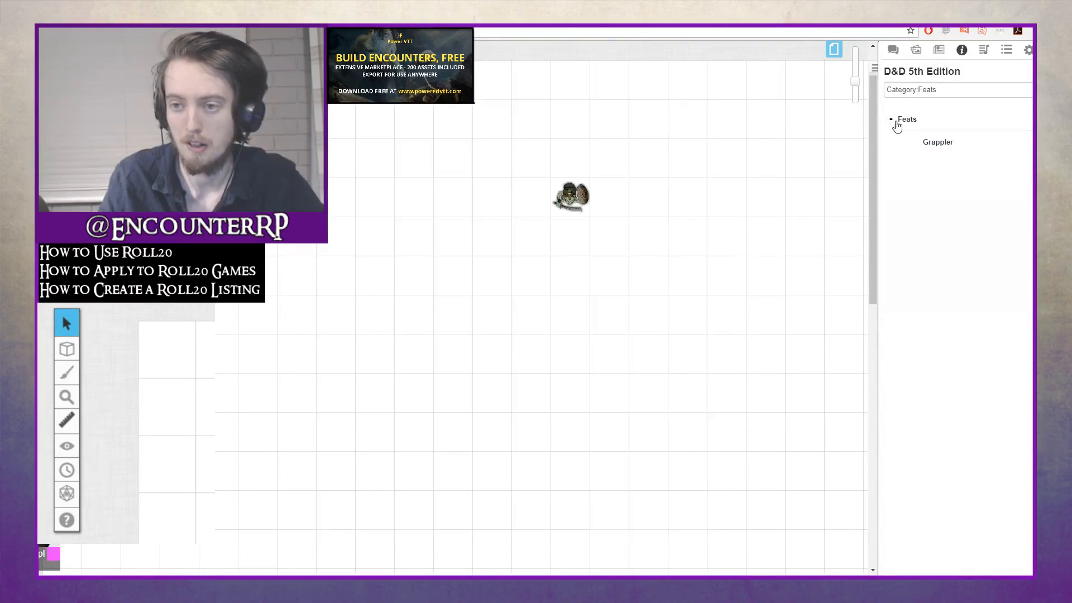
triple_click(949, 91)
key("BackSpace")
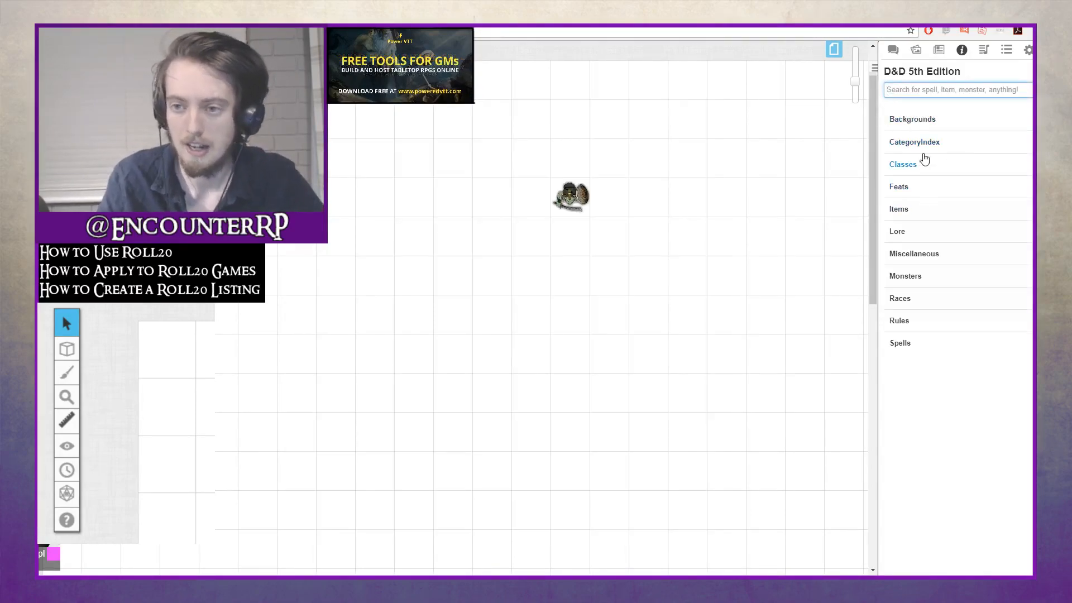
Browse the compendium's Items category and read the Chain Mail of Necrotic Resistance entry, including its attributes
left_click(900, 210)
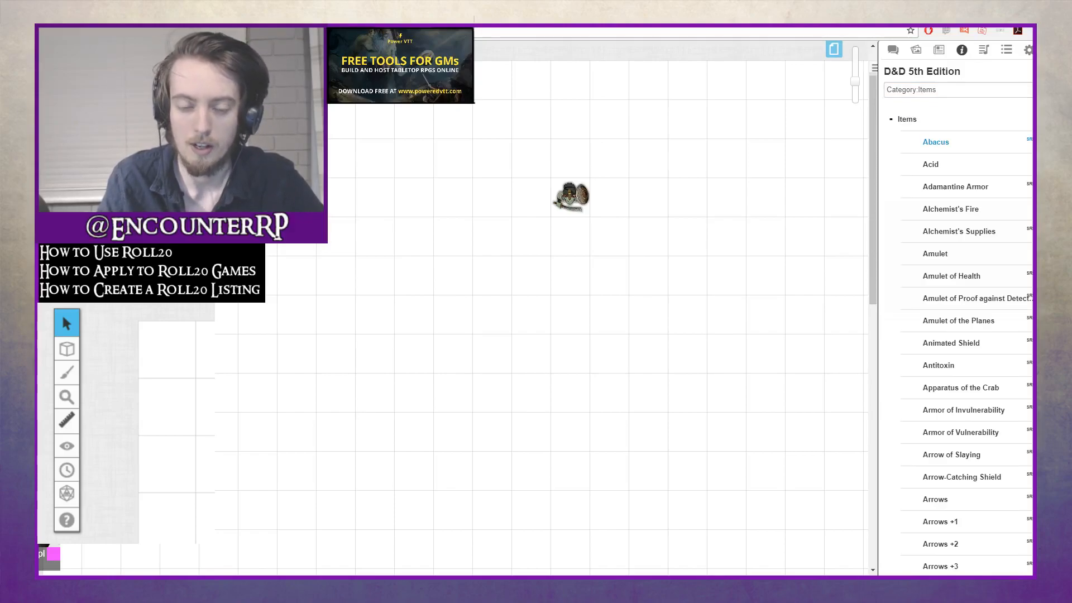
scroll(961, 122, "down", 20)
scroll(960, 122, "down", 15)
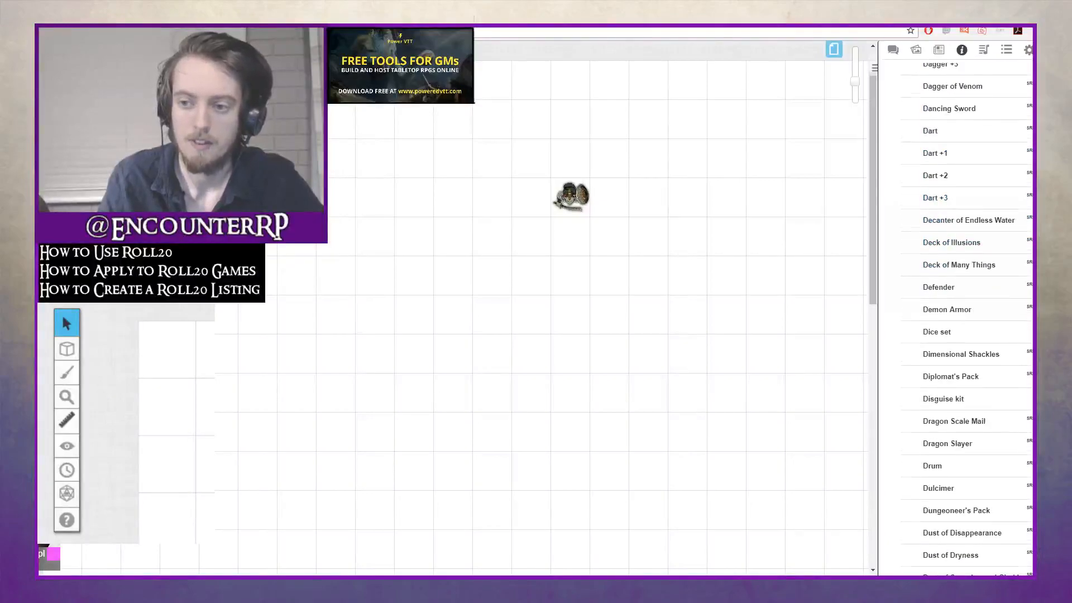
scroll(1019, 174, "down", 15)
scroll(1019, 175, "up", 15)
left_click(950, 149)
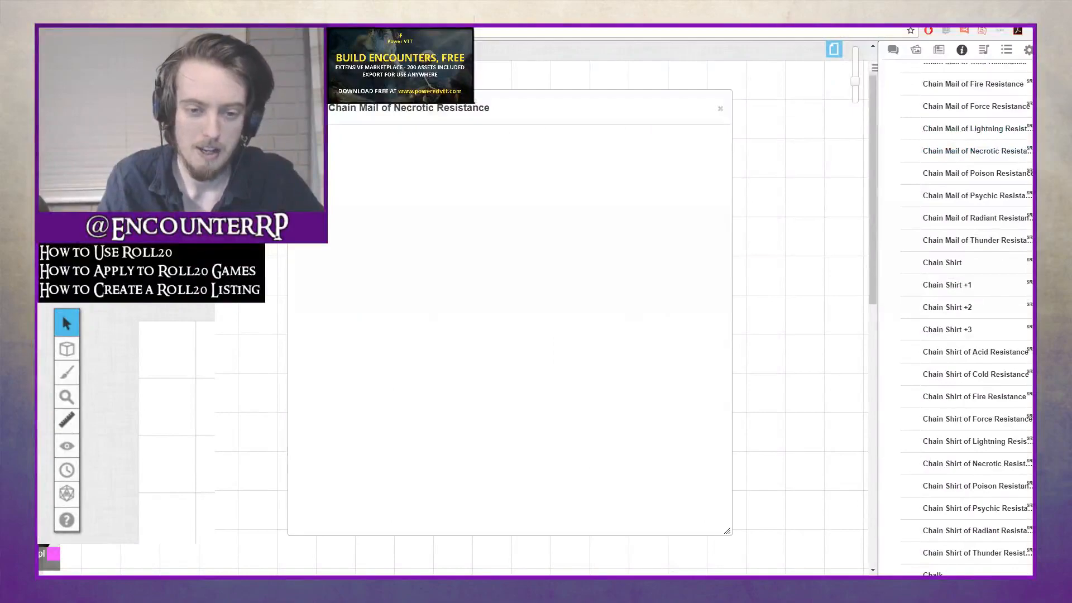
left_click_drag(549, 109, 617, 102)
scroll(465, 356, "down", 2)
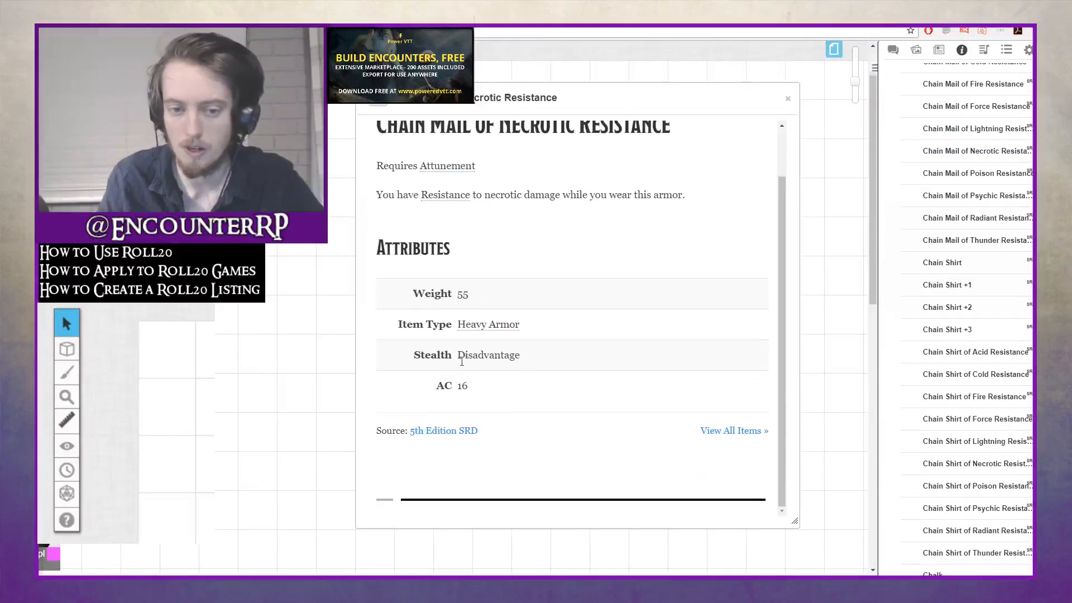
scroll(457, 368, "up", 2)
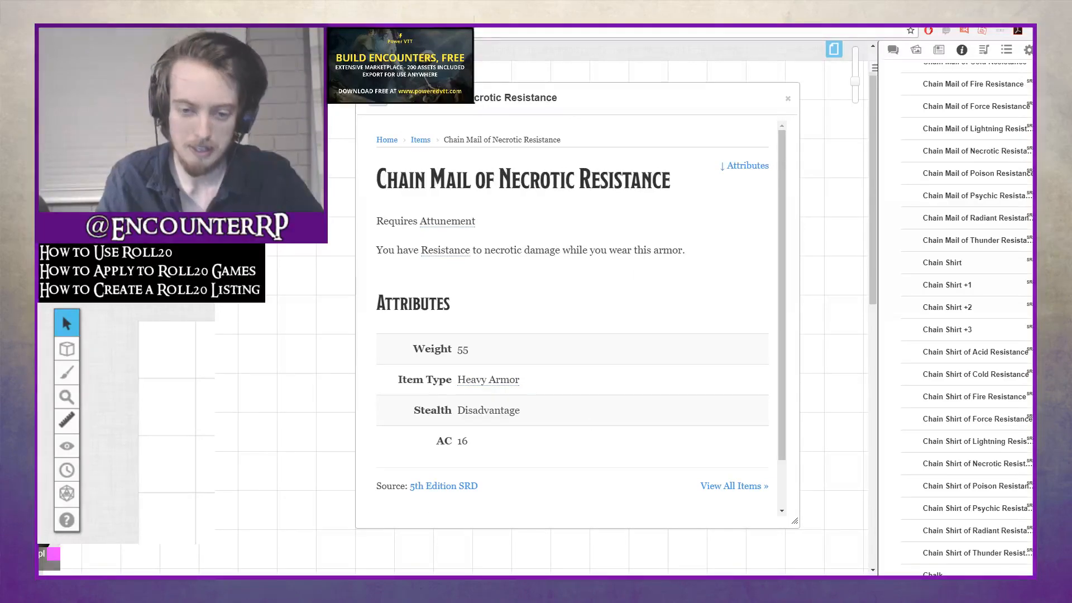
left_click_drag(441, 94, 439, 97)
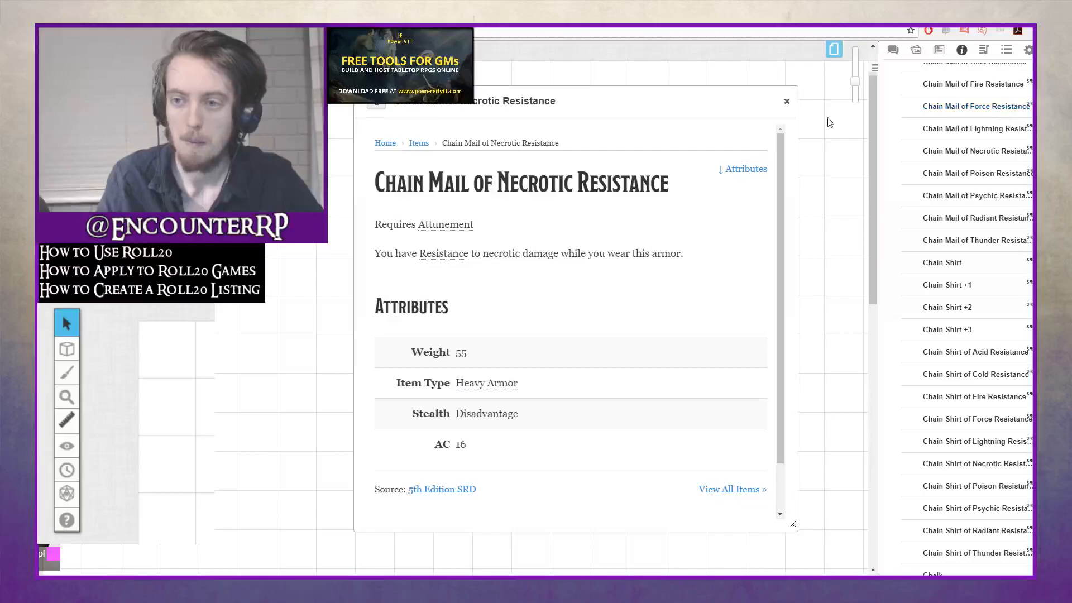
left_click(787, 102)
left_click_drag(1064, 124, 1064, 64)
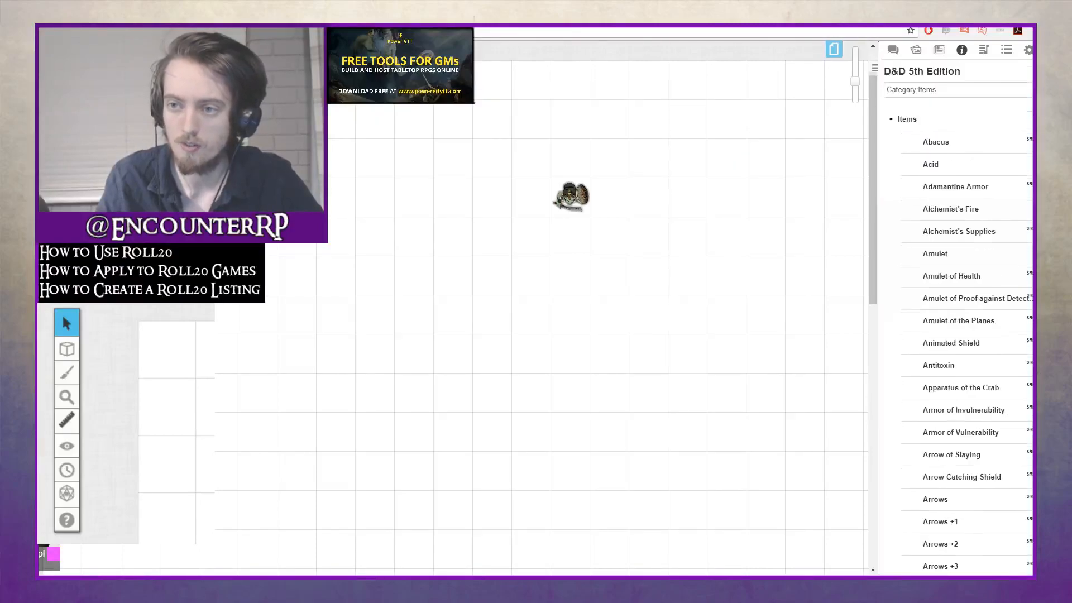
Search the compendium for "chainmail" and for "chain", read the Chain Mail entry and clear the search
triple_click(934, 88)
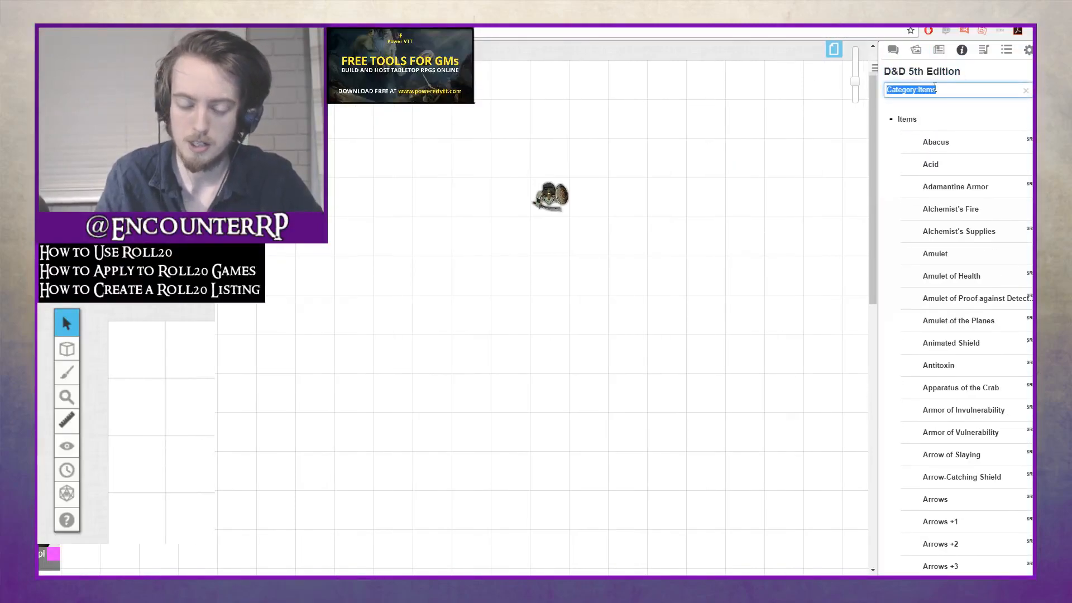
type("chainm")
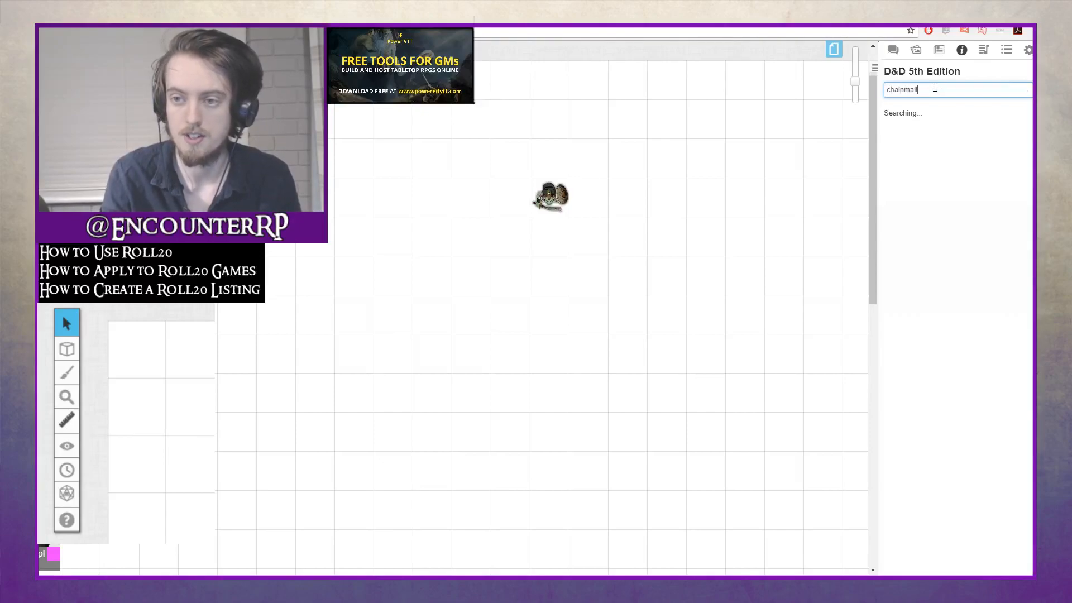
type("ail")
triple_click(935, 88)
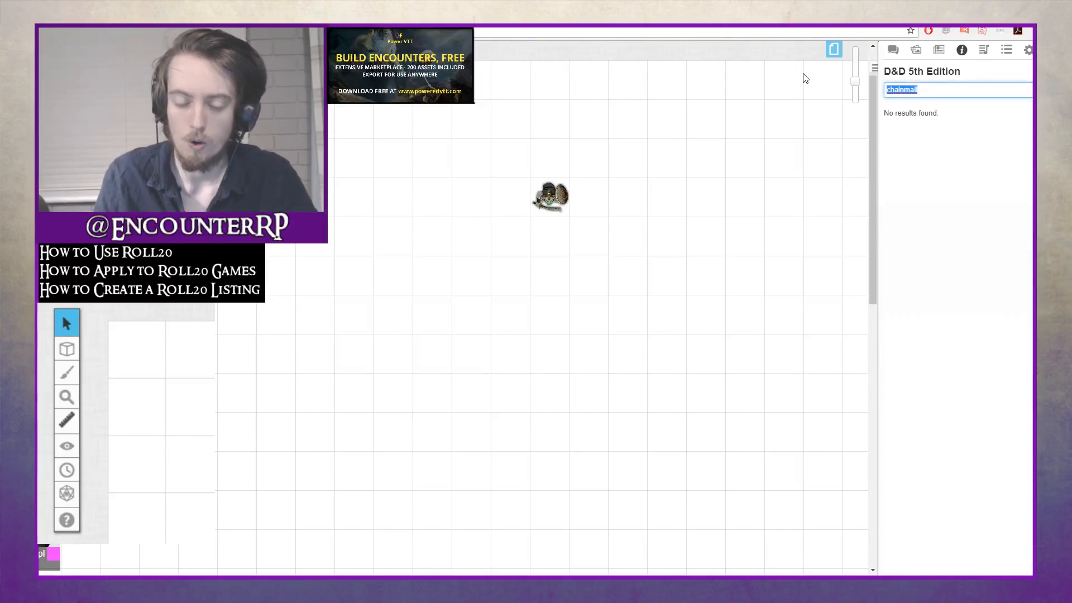
type("chain")
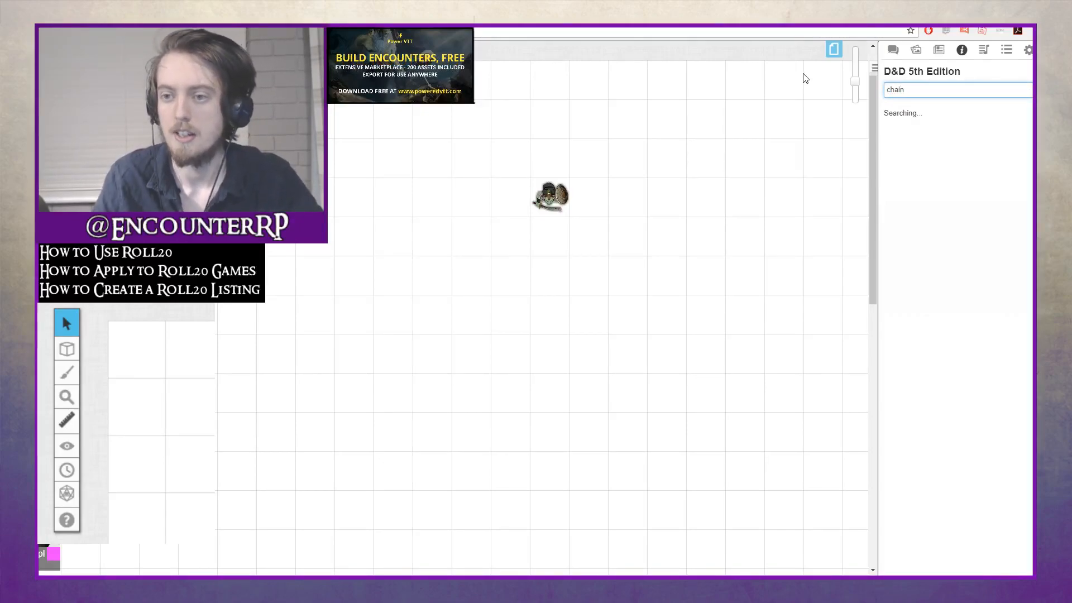
left_click(949, 165)
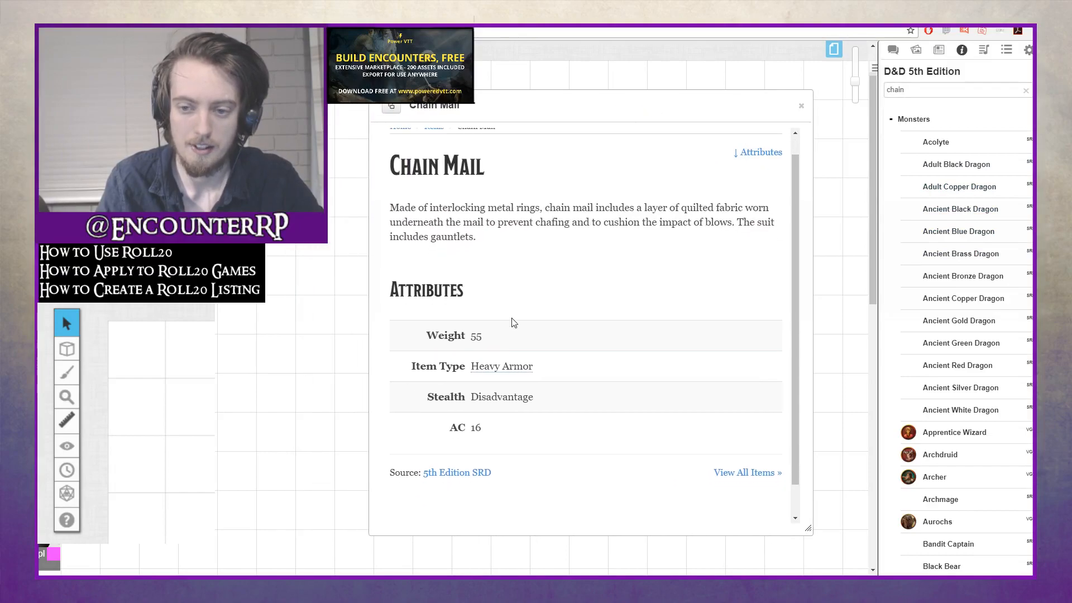
left_click(802, 106)
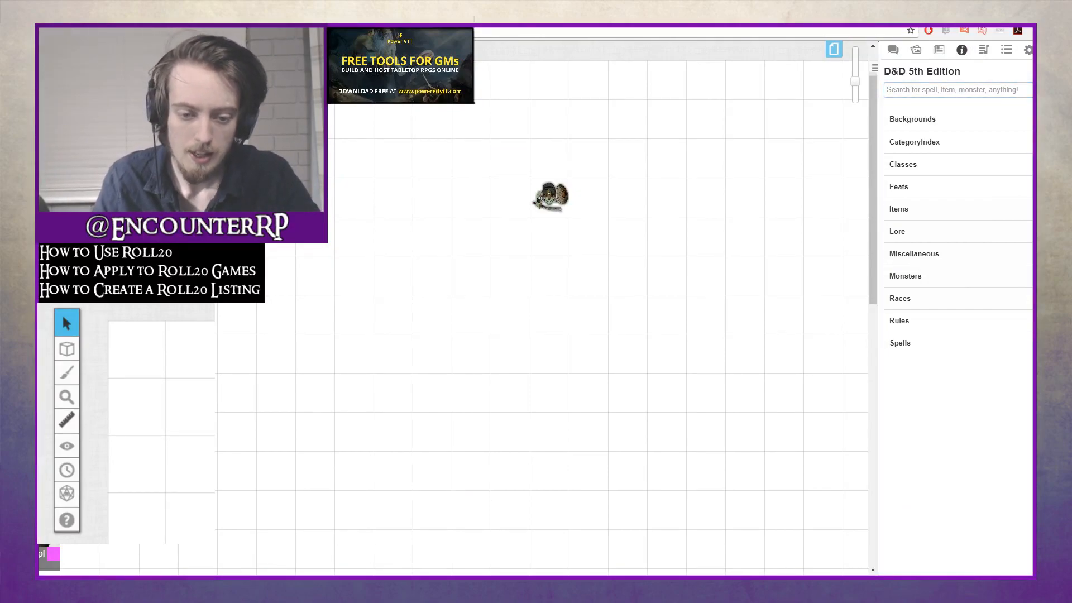
left_click(958, 91)
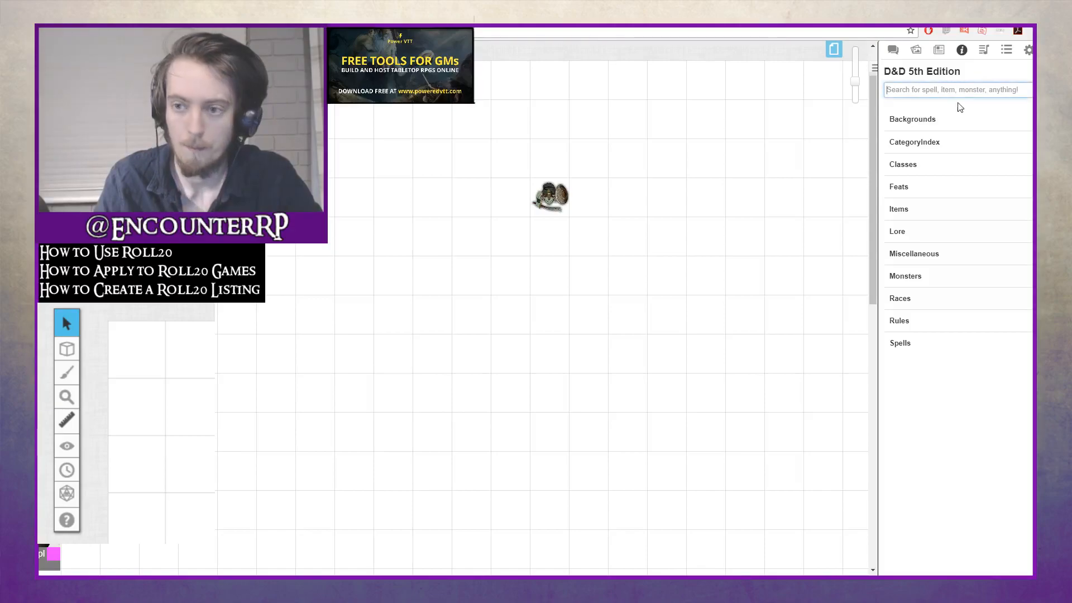
Start adding a track to the Jukebox and place the sound dialog clear over the tabletop
left_click(971, 53)
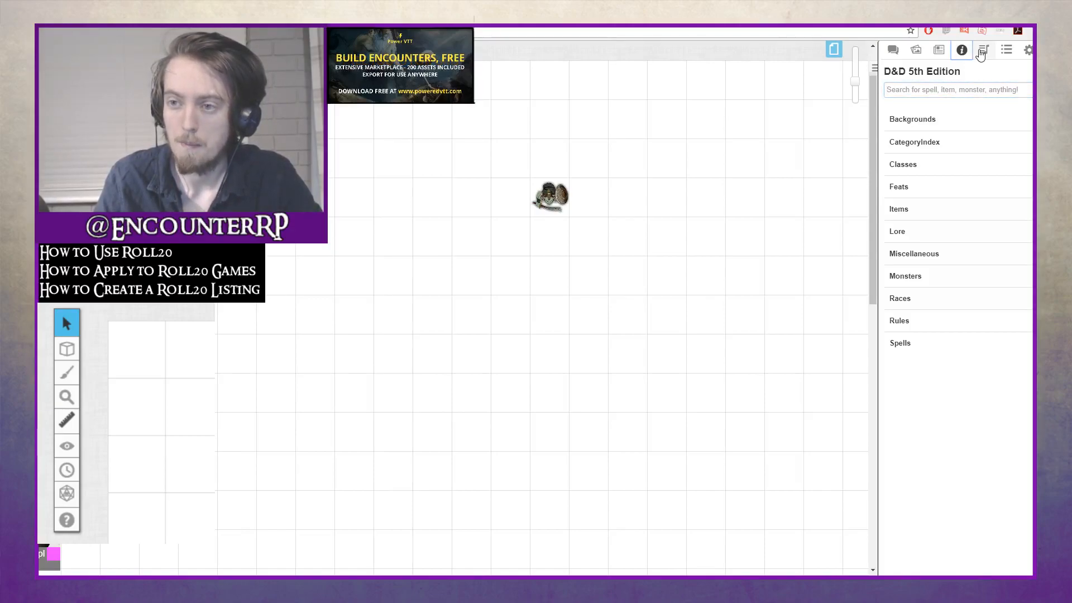
left_click(981, 54)
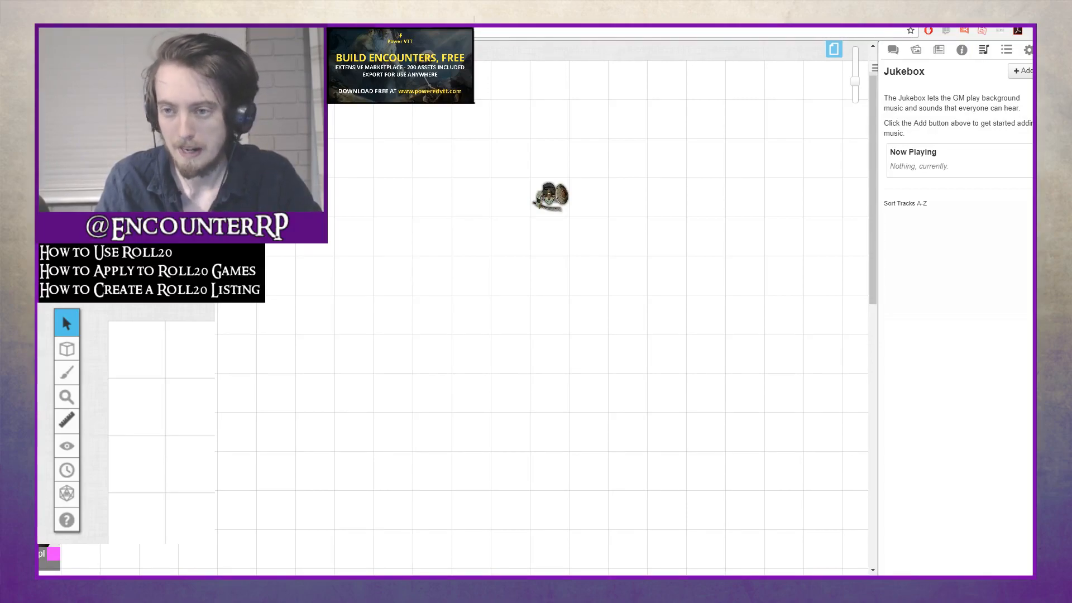
left_click(1020, 71)
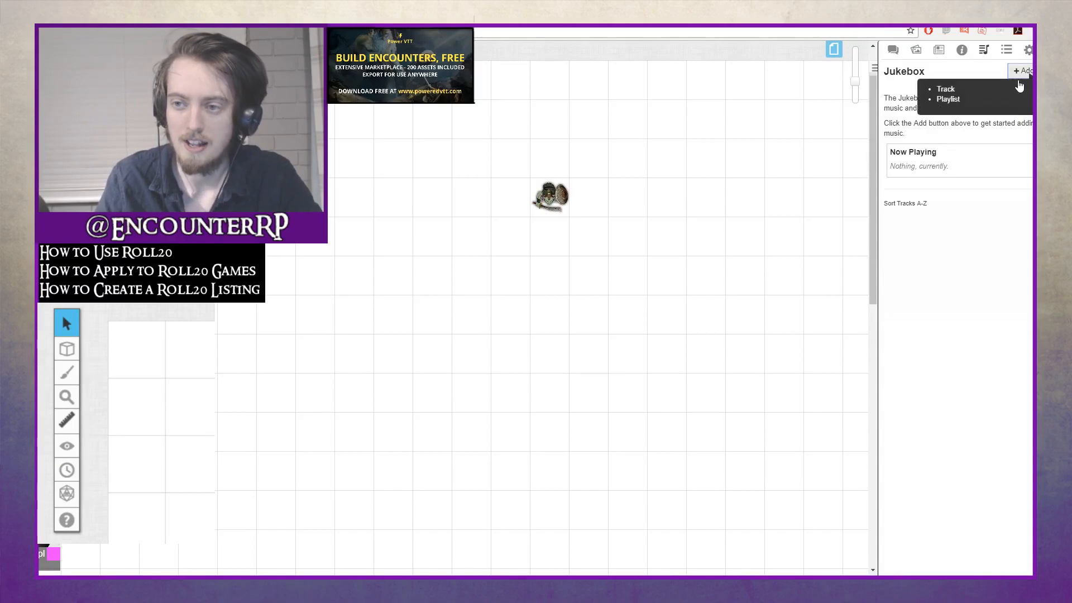
left_click(949, 87)
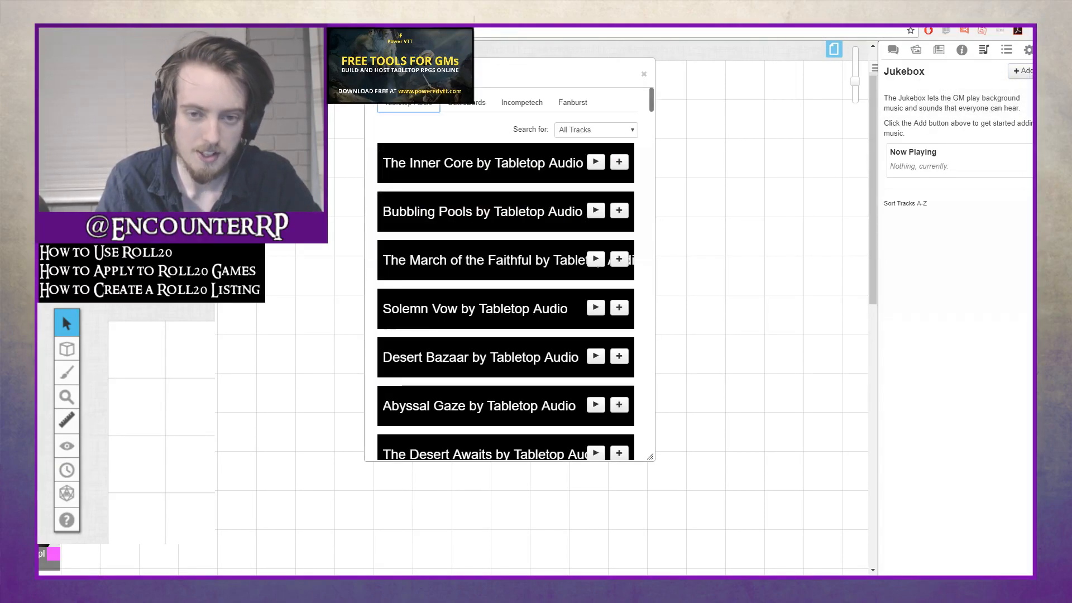
left_click_drag(577, 85, 660, 102)
Browse the sound sources Tabletop Audio, BattleBards, Incompetech and Fanburst to see which tracks each offers
left_click(491, 123)
scroll(537, 165, "down", 6)
scroll(564, 179, "up", 6)
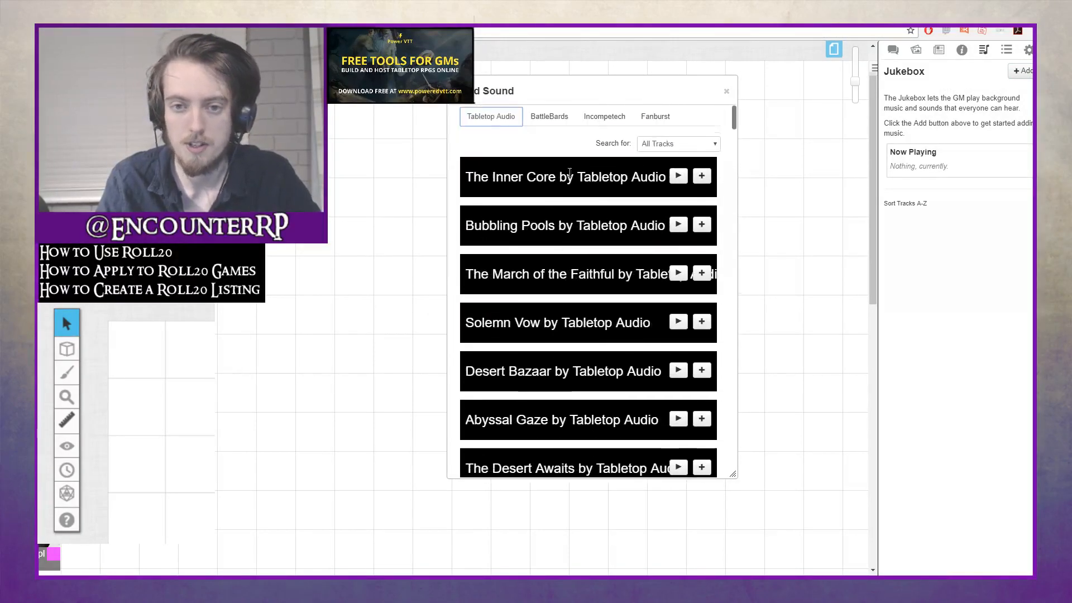
left_click(548, 115)
scroll(566, 256, "down", 3)
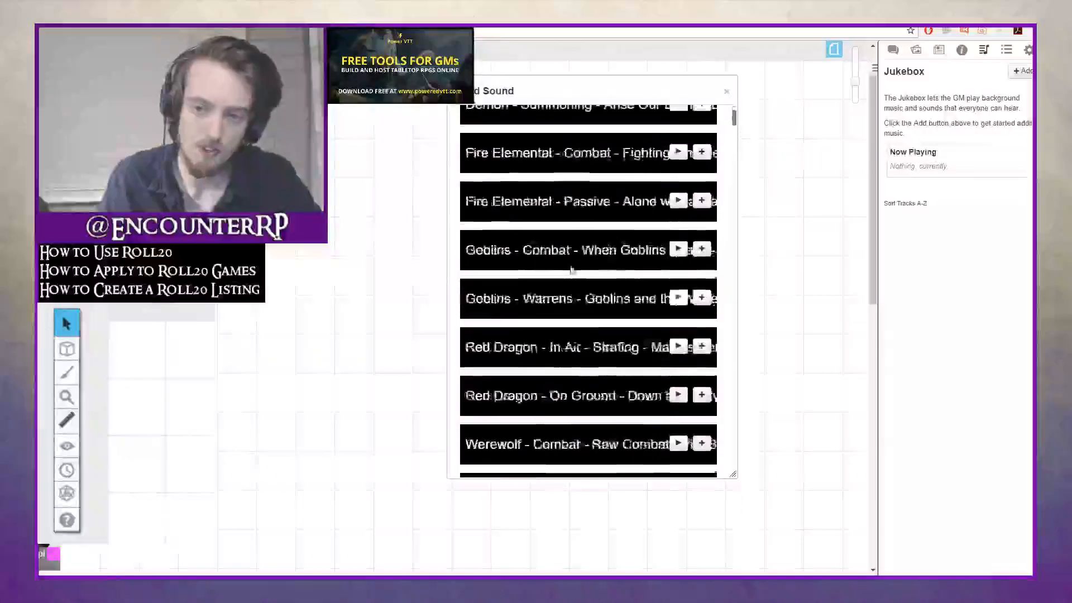
scroll(572, 269, "up", 3)
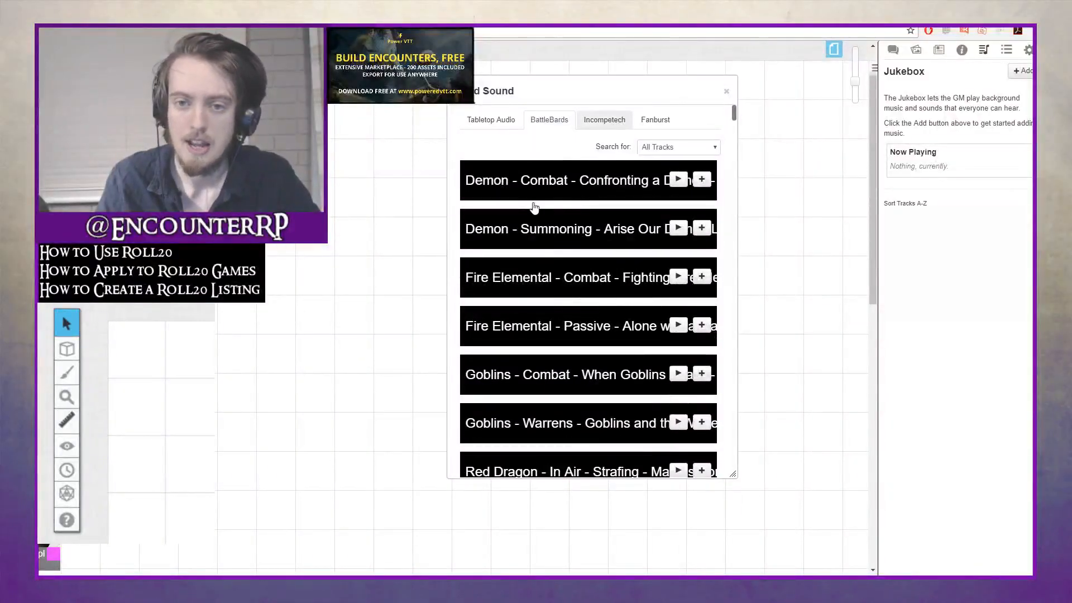
left_click(604, 119)
scroll(605, 210, "down", 3)
scroll(606, 211, "up", 3)
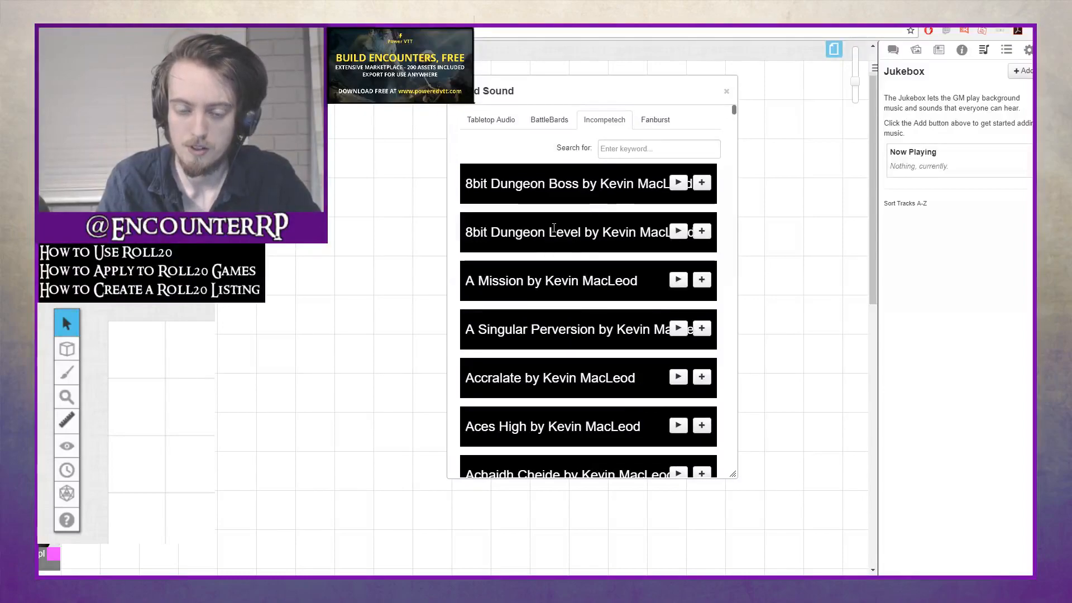
left_click(655, 120)
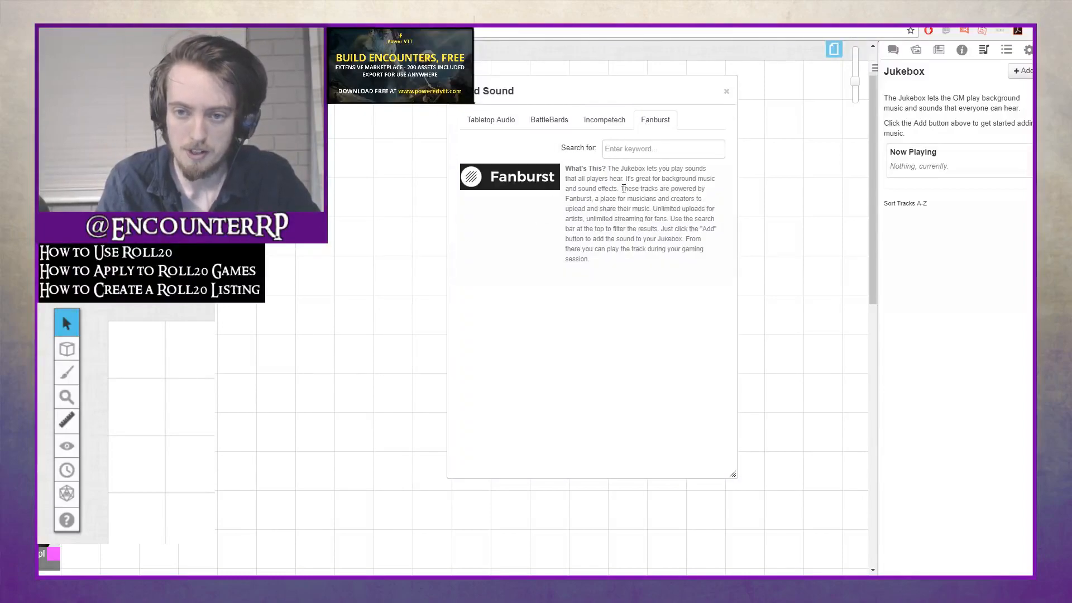
Preview the Tabletop Audio tracks The Inner Core and Solemn Vow, stopping the first before playing the second
left_click(474, 121)
scroll(627, 246, "down", 2)
scroll(675, 214, "up", 2)
left_click(678, 178)
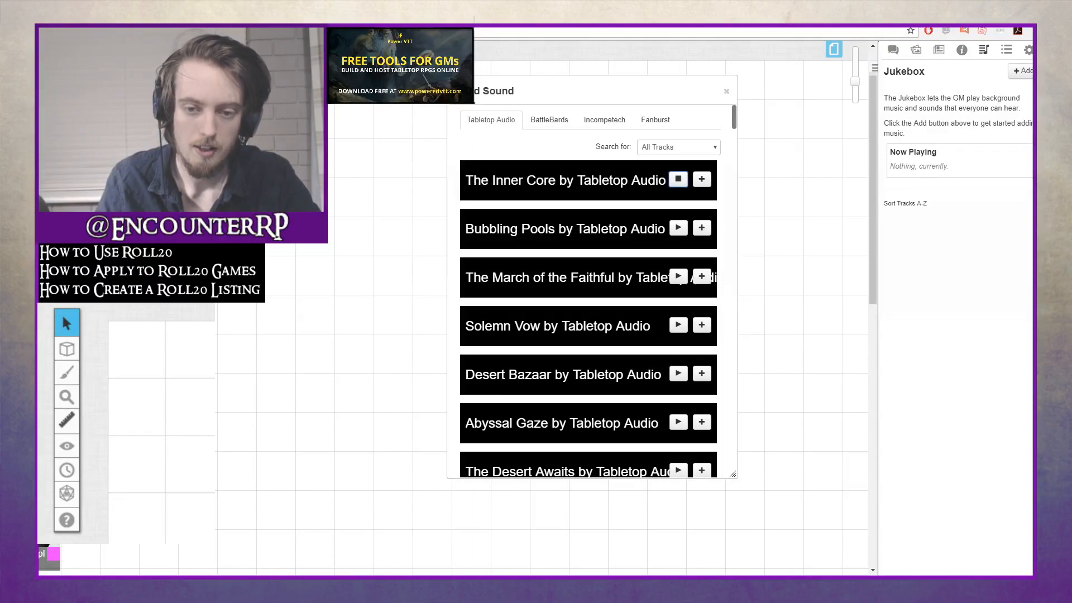
left_click(679, 181)
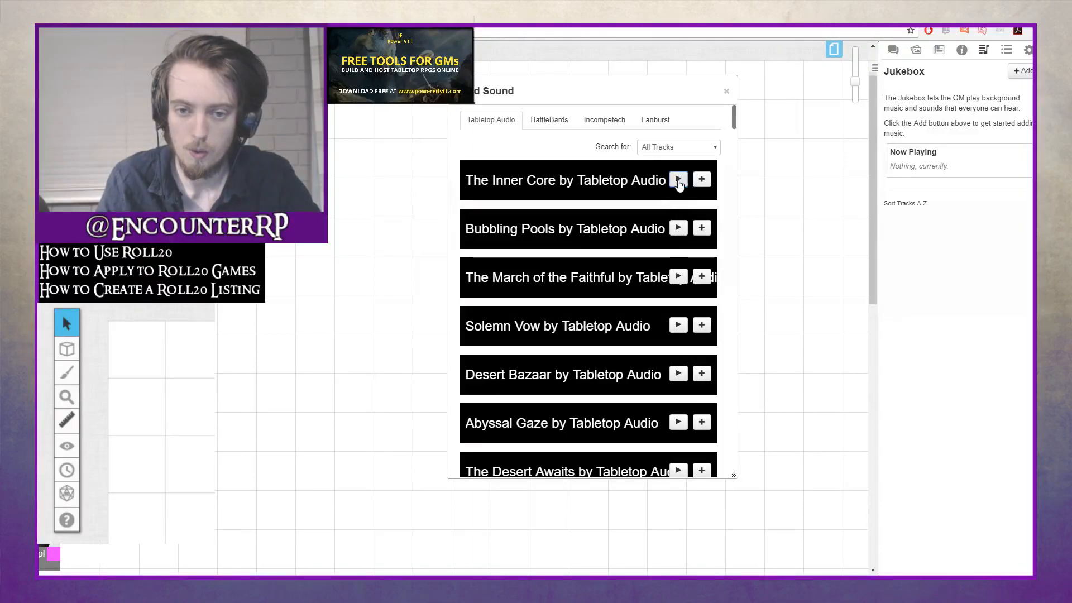
left_click(676, 328)
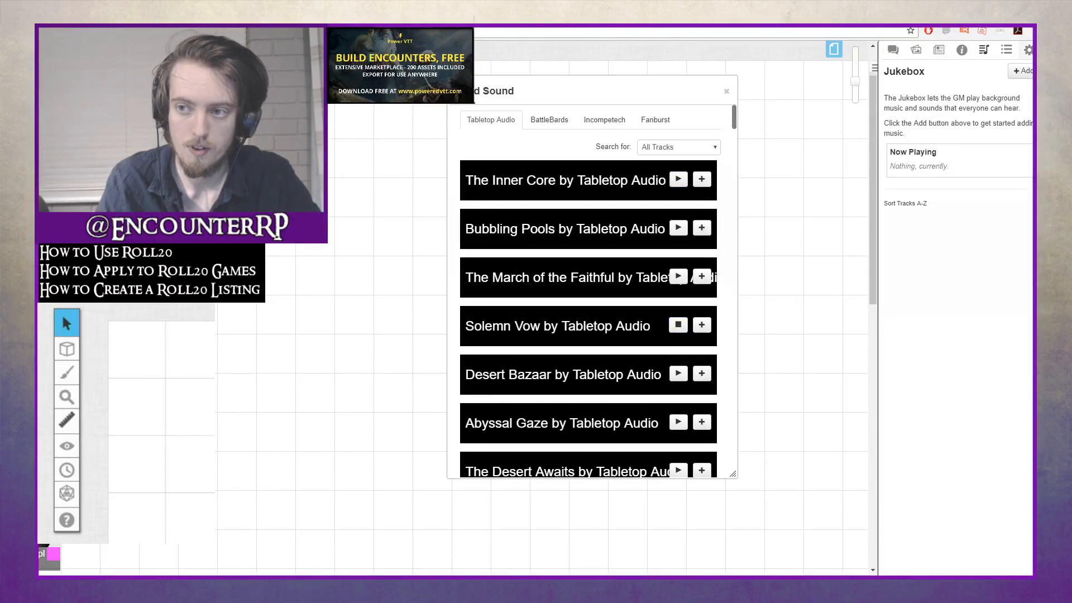
left_click(1027, 50)
left_click(983, 50)
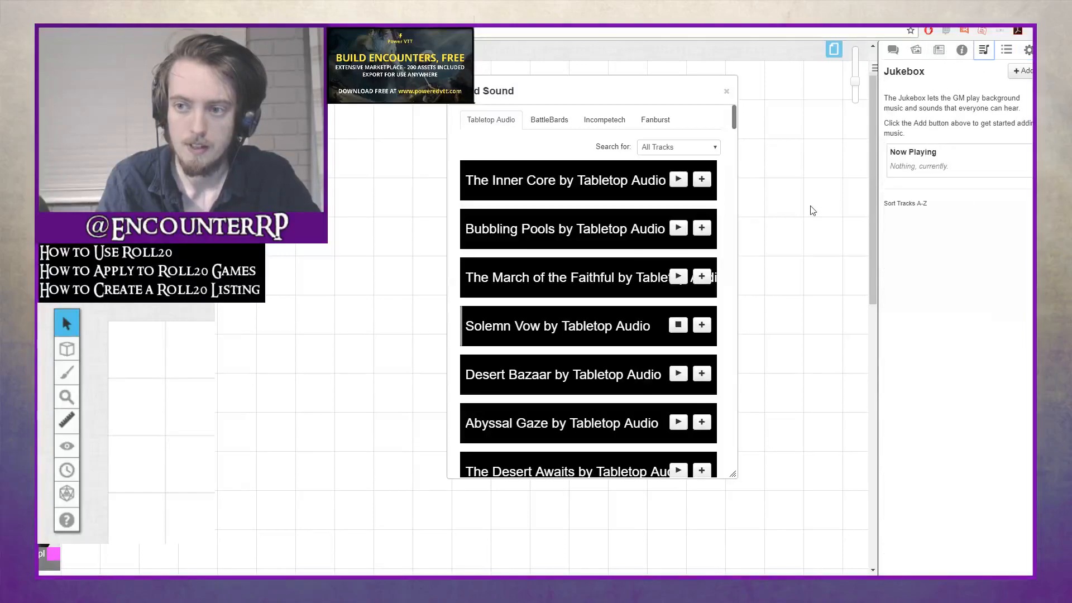
Add Solemn Vow, Desert Bazaar and Abyssal Gaze to the Jukebox and close the sound dialog
left_click(700, 326)
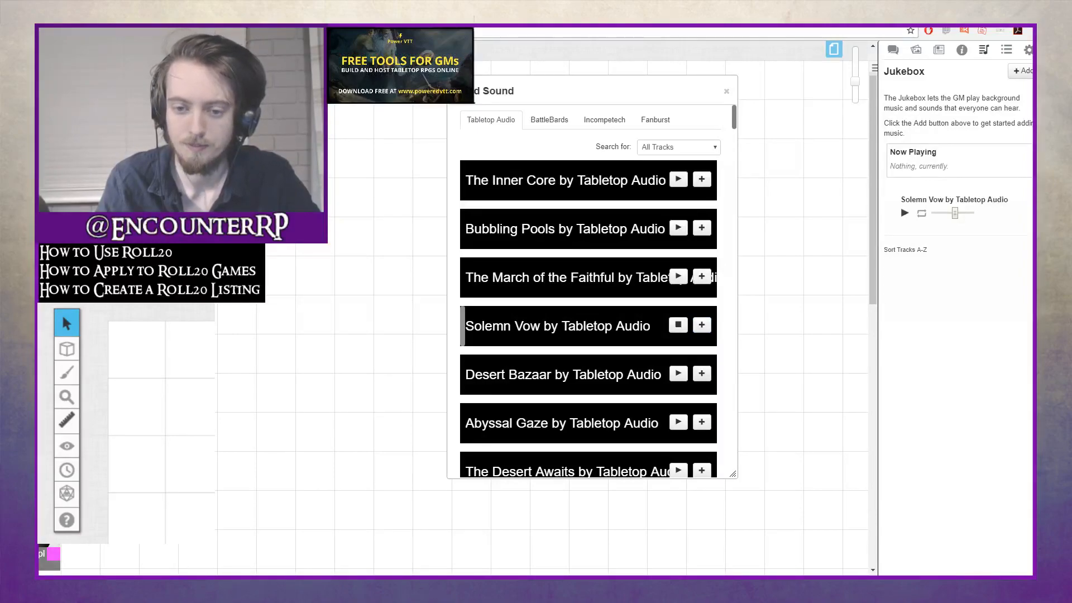
left_click(701, 374)
left_click(702, 422)
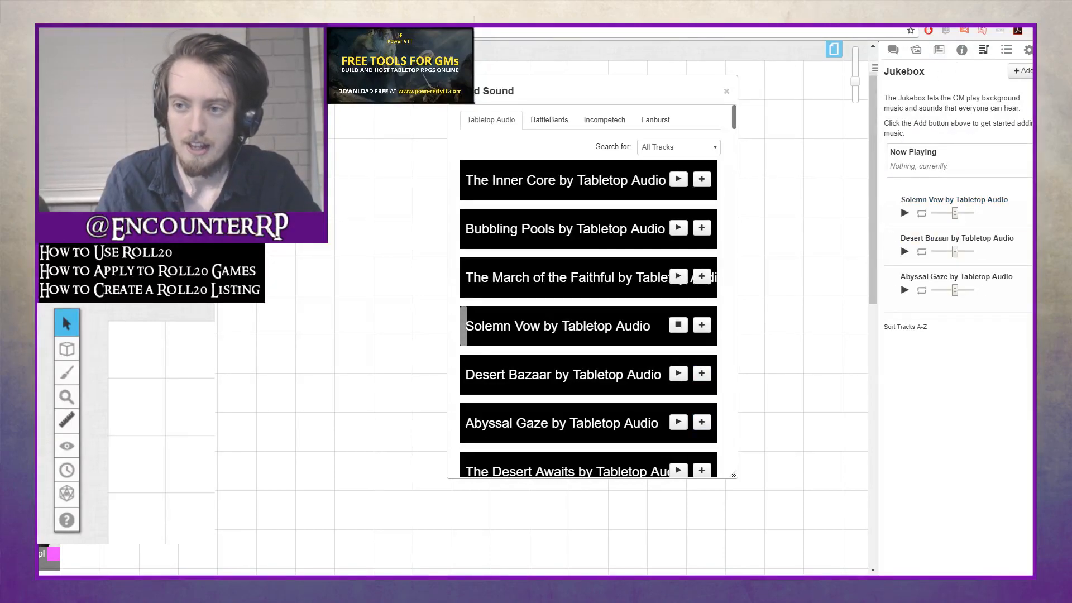
left_click(726, 91)
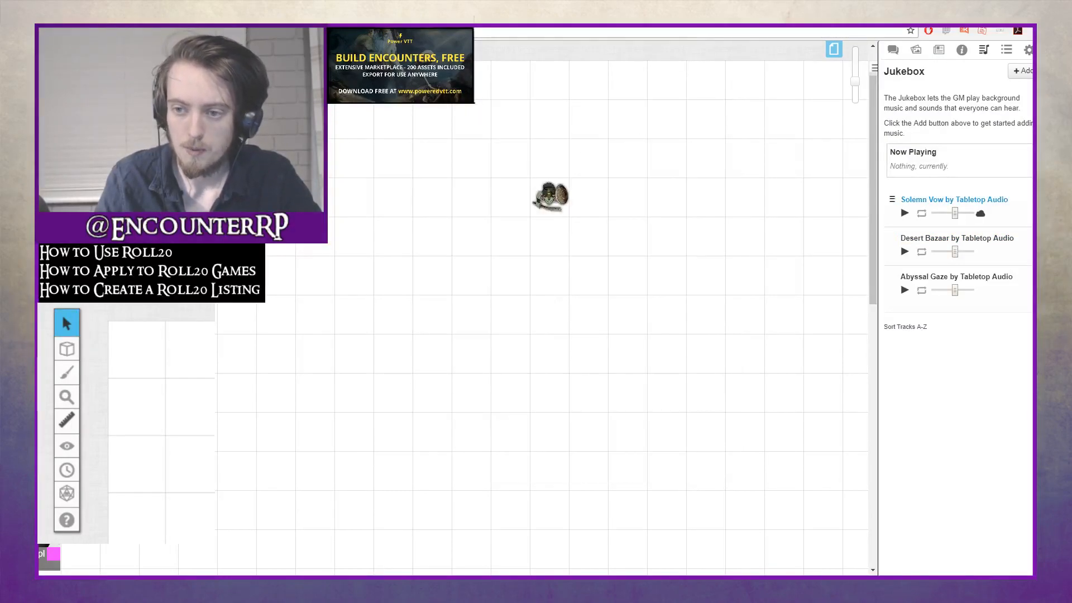
Play Solemn Vow from the Jukebox, raise its volume slightly and set the track to loop
left_click(905, 214)
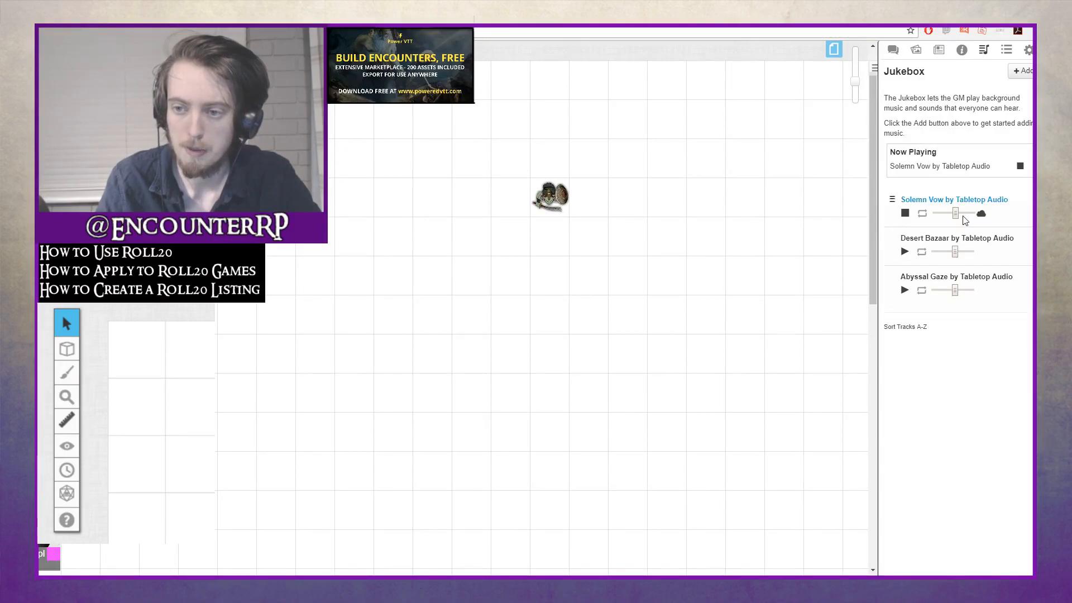
mouse_move(957, 218)
left_mouse_down()
mouse_move(974, 222)
mouse_move(940, 218)
mouse_move(959, 219)
left_mouse_up()
left_click(921, 214)
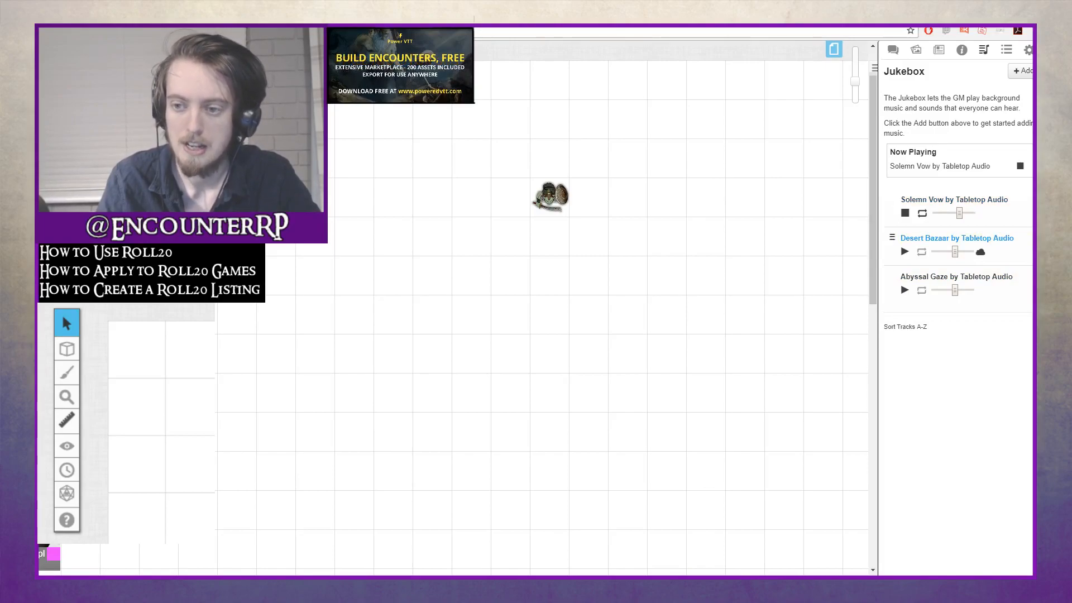
Create a Jukebox playlist named "Playlist 1" and move Solemn Vow, Abyssal Gaze and Desert Bazaar into it
left_click(1020, 71)
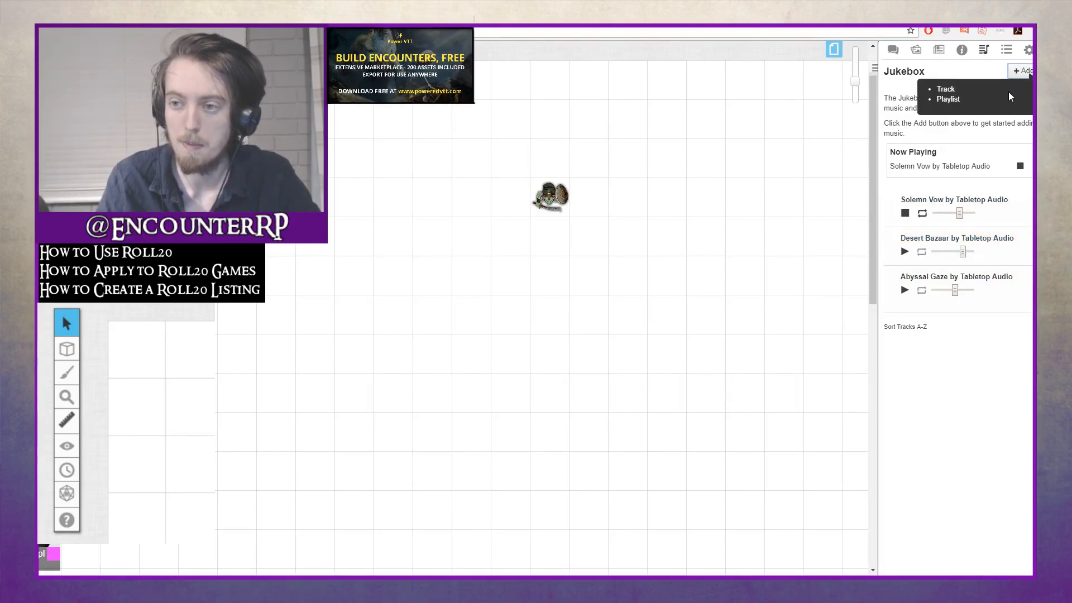
left_click(956, 103)
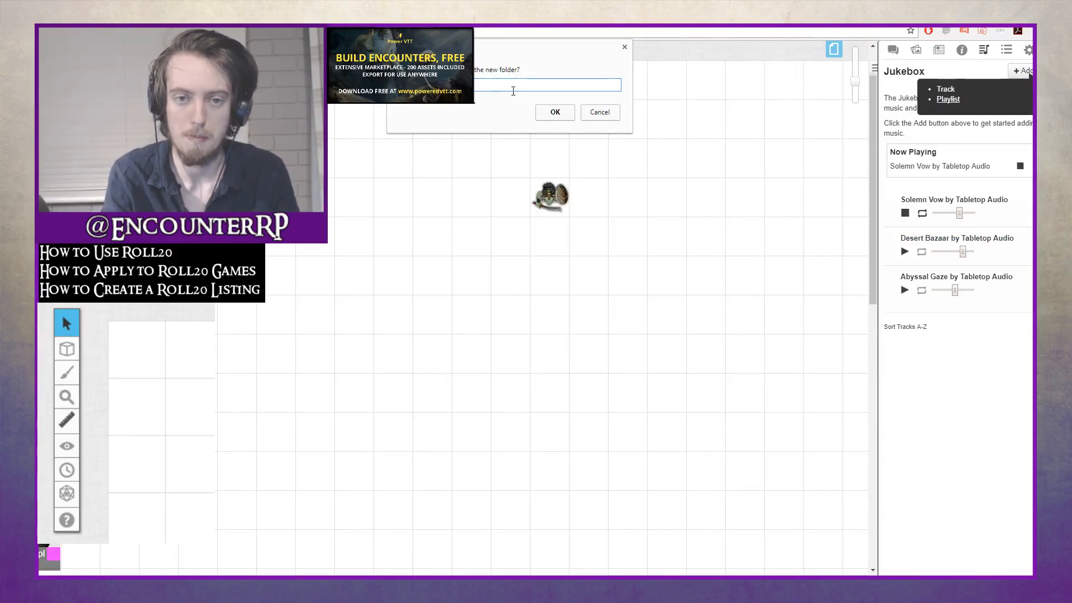
key("Return")
left_click_drag(905, 226, 936, 227)
left_click_drag(899, 266, 949, 258)
left_click_drag(902, 303, 970, 269)
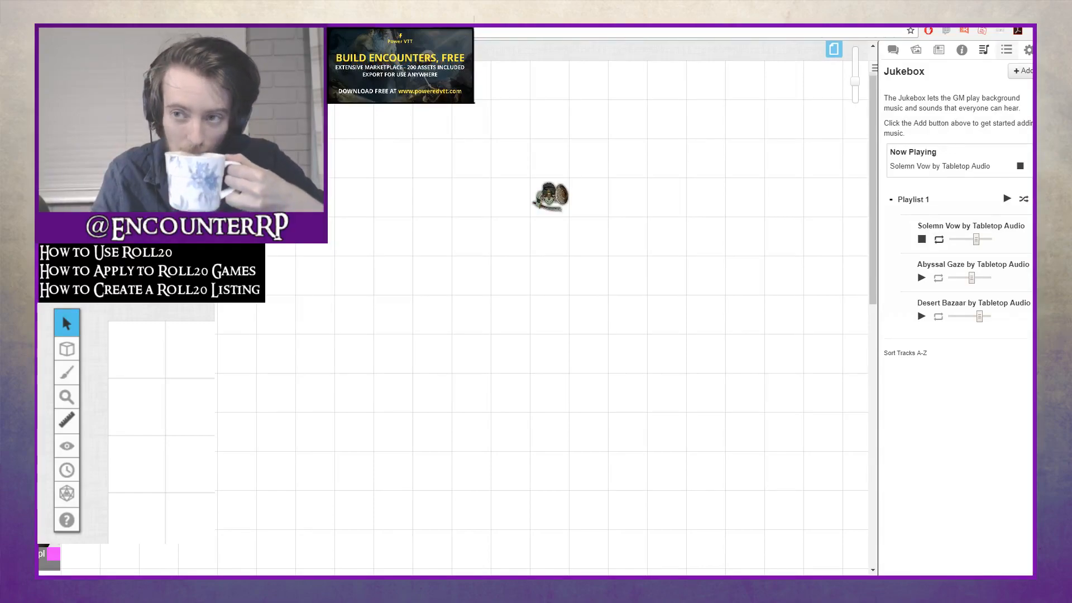
Show the Playing Cards deck on the tabletop and view its Deal, Recall, Shuffle and Hide options
left_click(1006, 50)
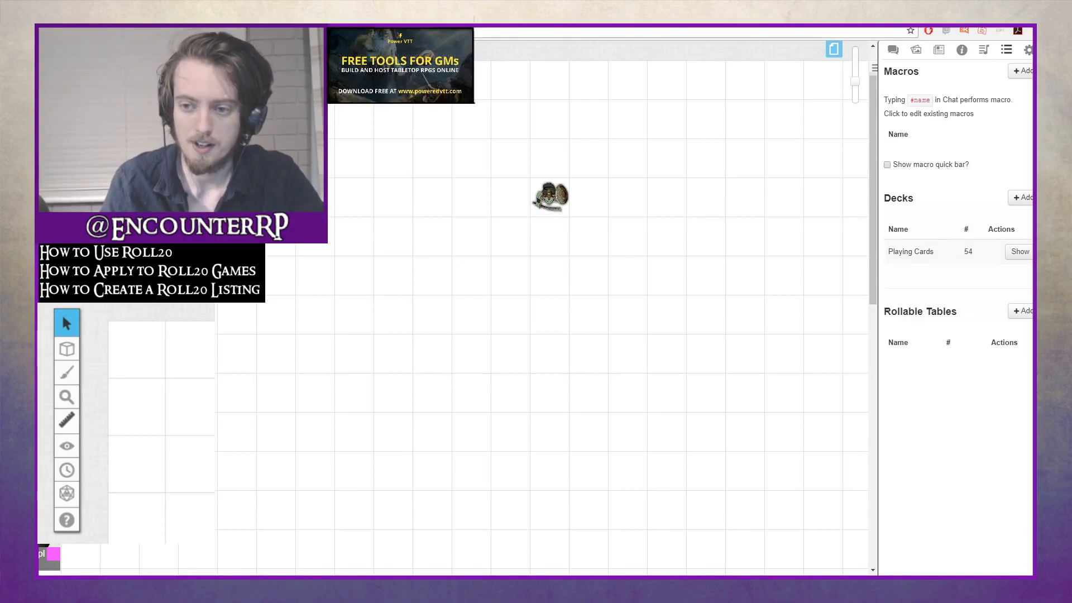
left_click(1020, 251)
mouse_move(821, 506)
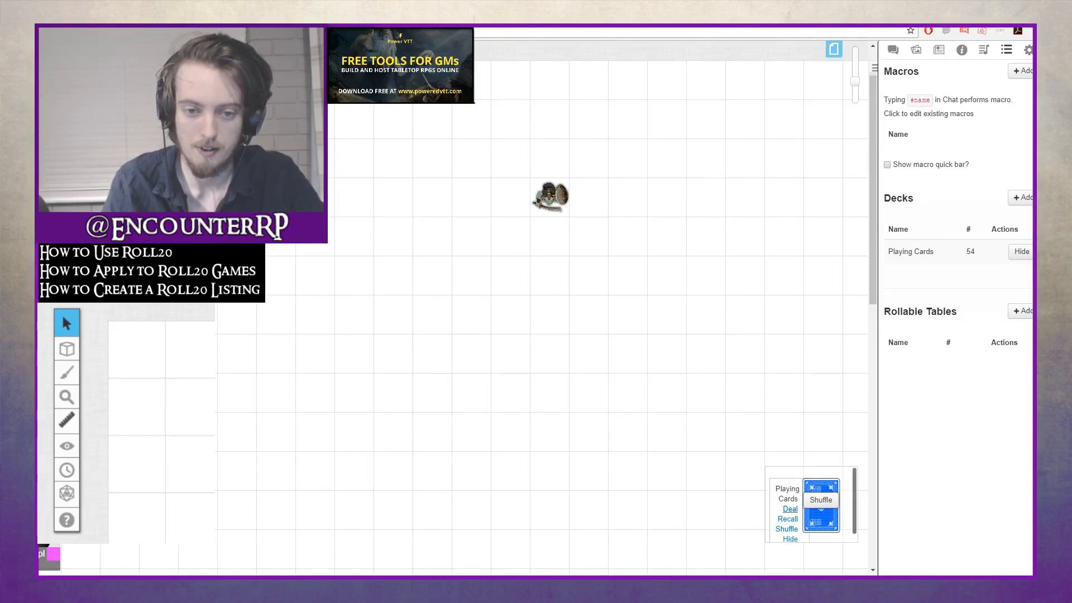
scroll(787, 519, "down", 1)
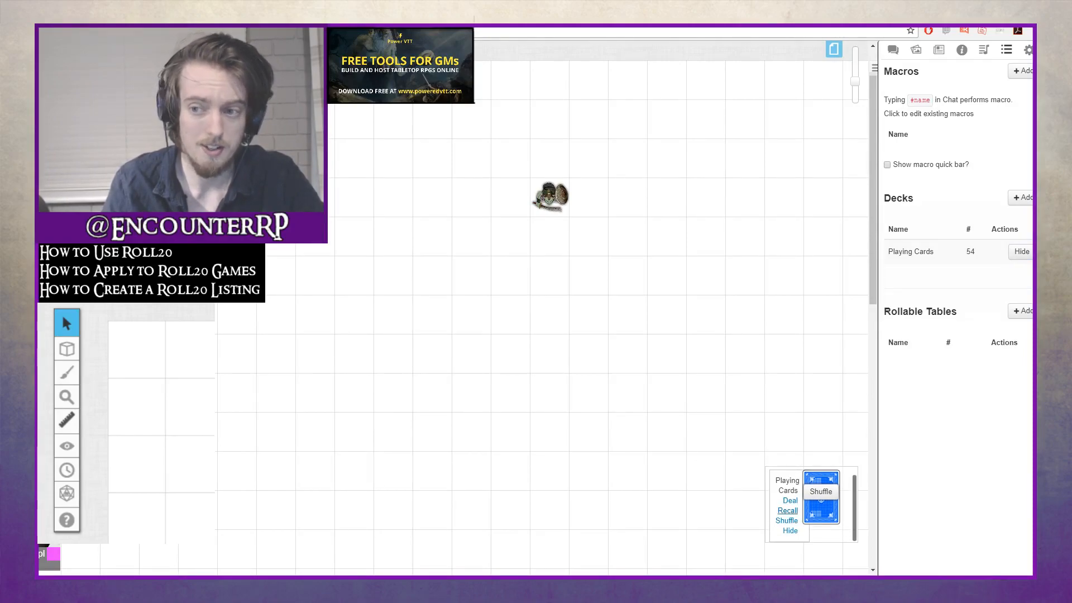
Add a new card deck, review its settings without changing them, and hide the Playing Cards deck from the tabletop
left_click(1021, 197)
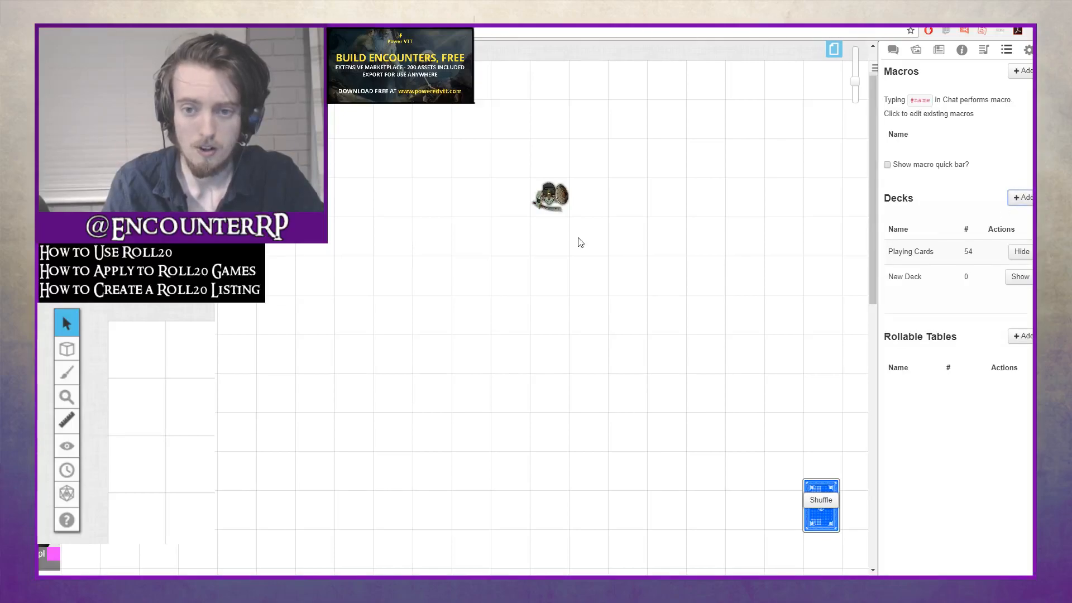
left_click(930, 282)
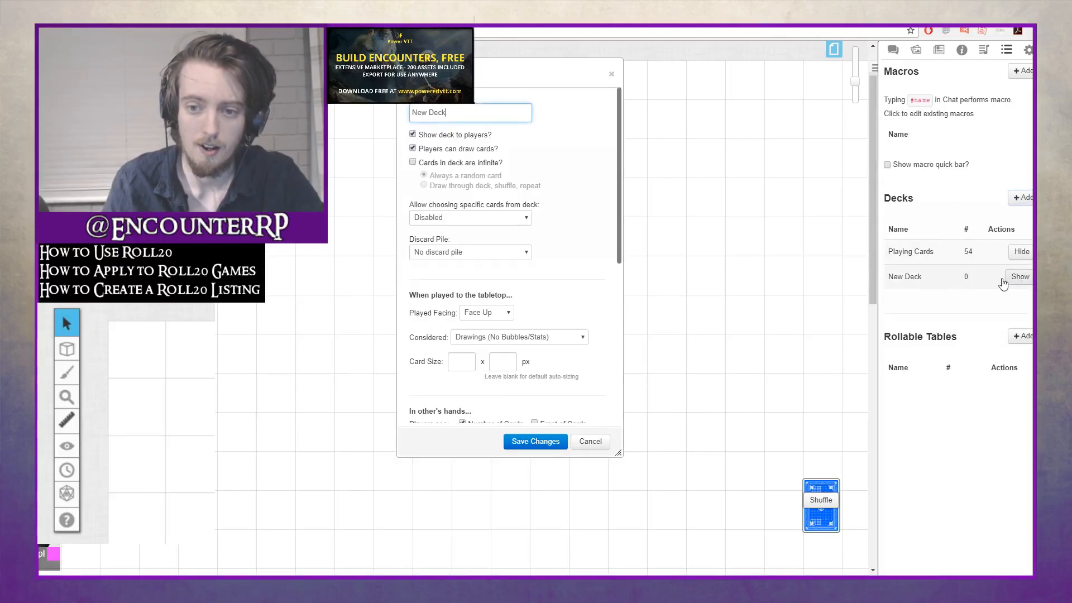
scroll(508, 257, "down", 5)
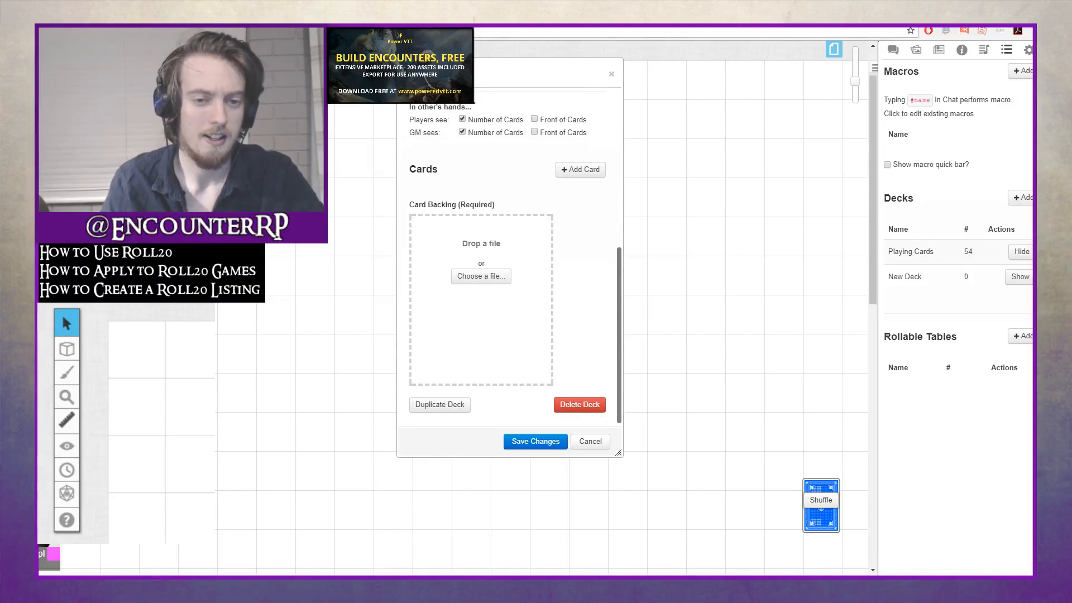
scroll(508, 256, "up", 1)
scroll(508, 257, "up", 2)
scroll(508, 257, "down", 3)
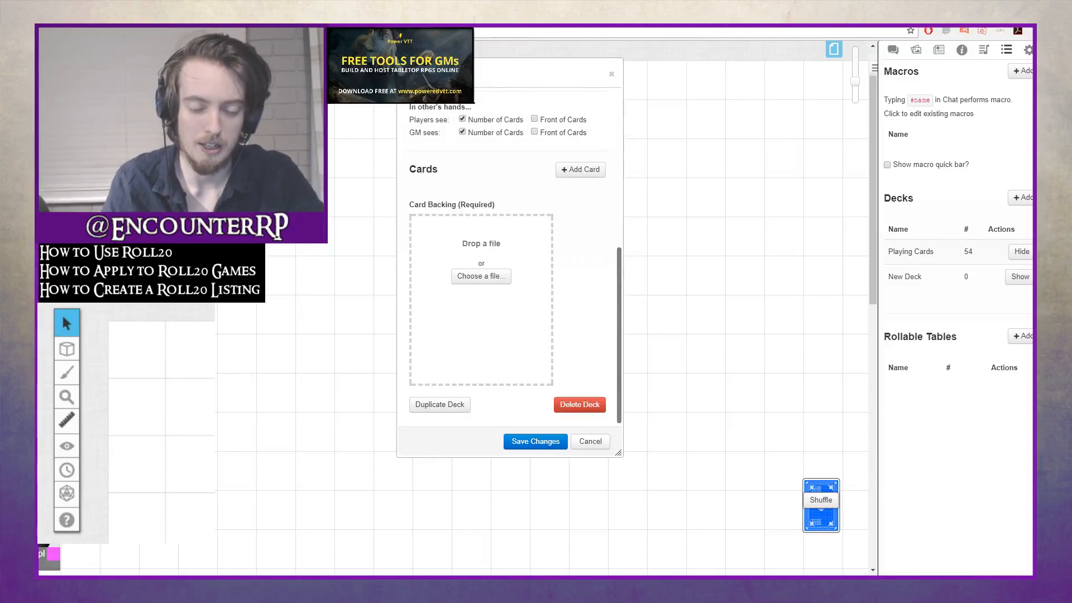
scroll(508, 257, "up", 5)
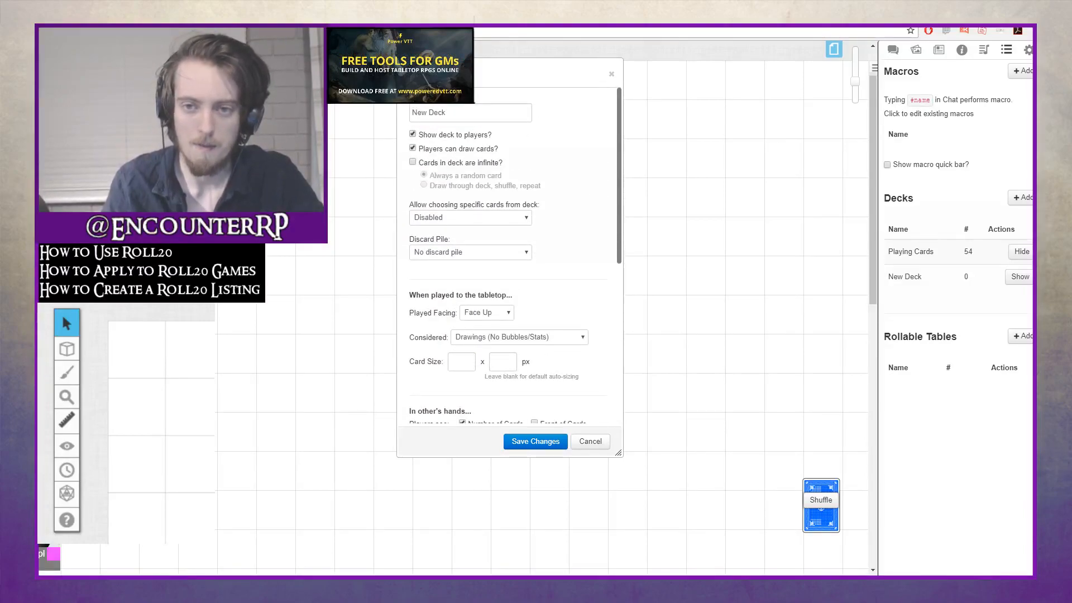
left_click(611, 74)
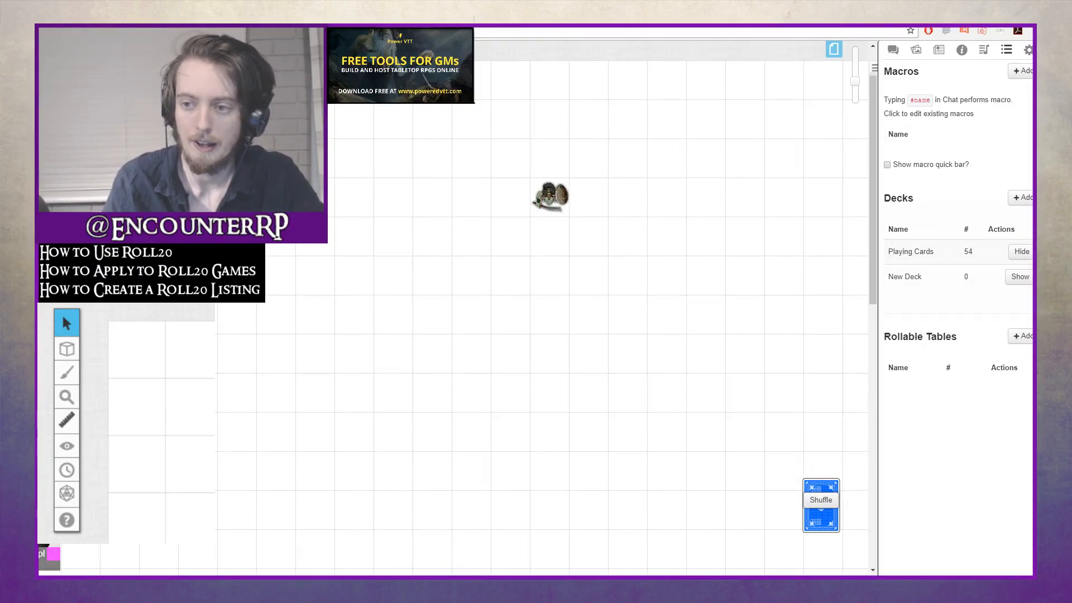
left_click(1020, 251)
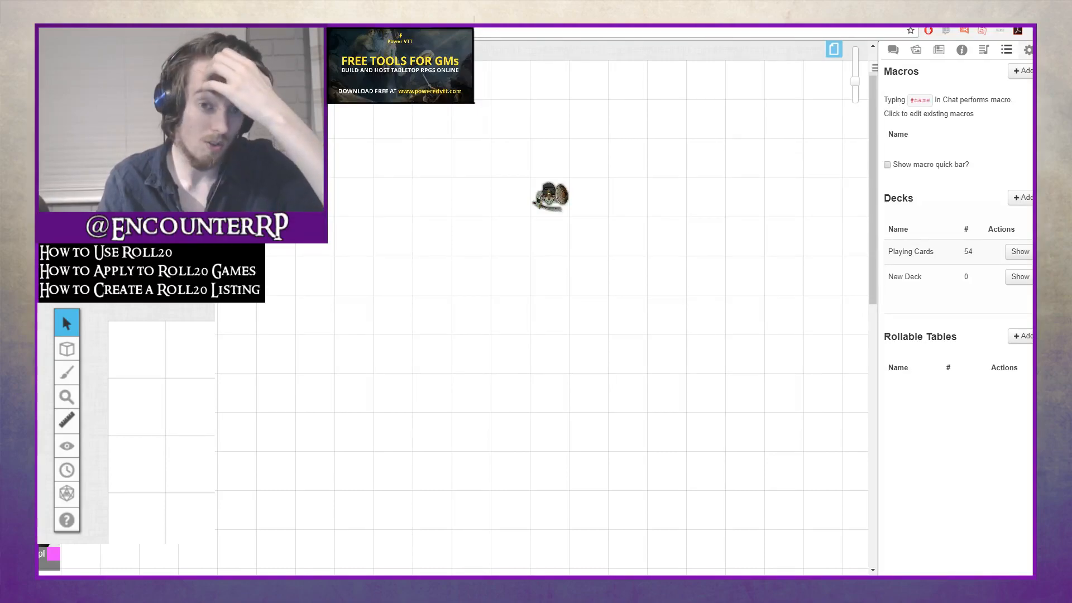
Look over the My Settings options for the display name, music volume, dice, chat and video
left_click(1028, 51)
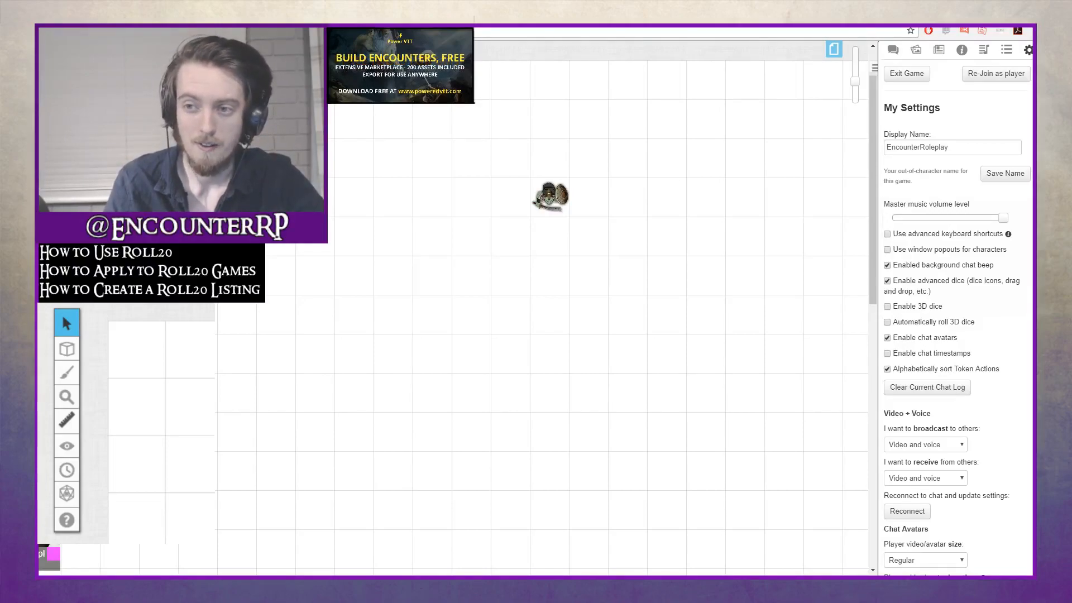
scroll(955, 307, "down", 1)
scroll(955, 307, "up", 1)
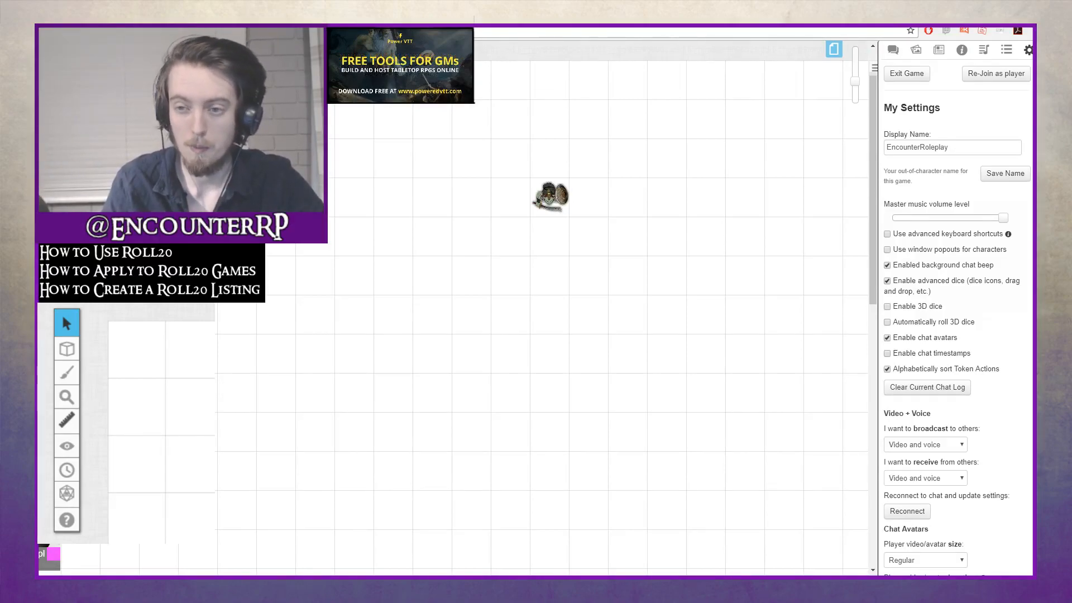
Replace the out-of-character display name with the game master's own name and save it
left_click_drag(962, 147, 926, 150)
key("alt+Tab")
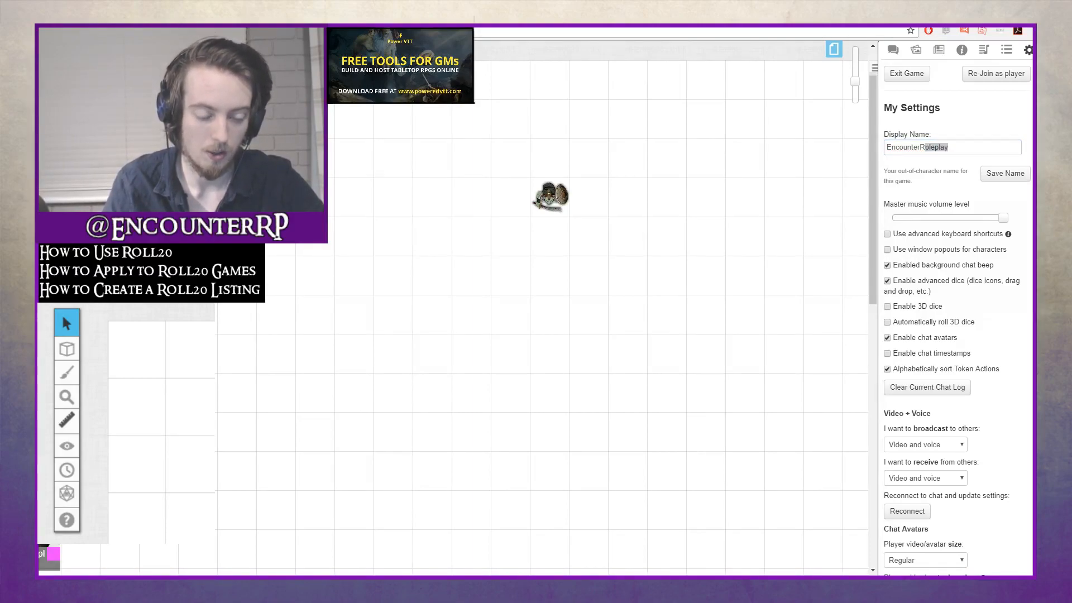
left_click(930, 148)
double_click(929, 148)
type("DM")
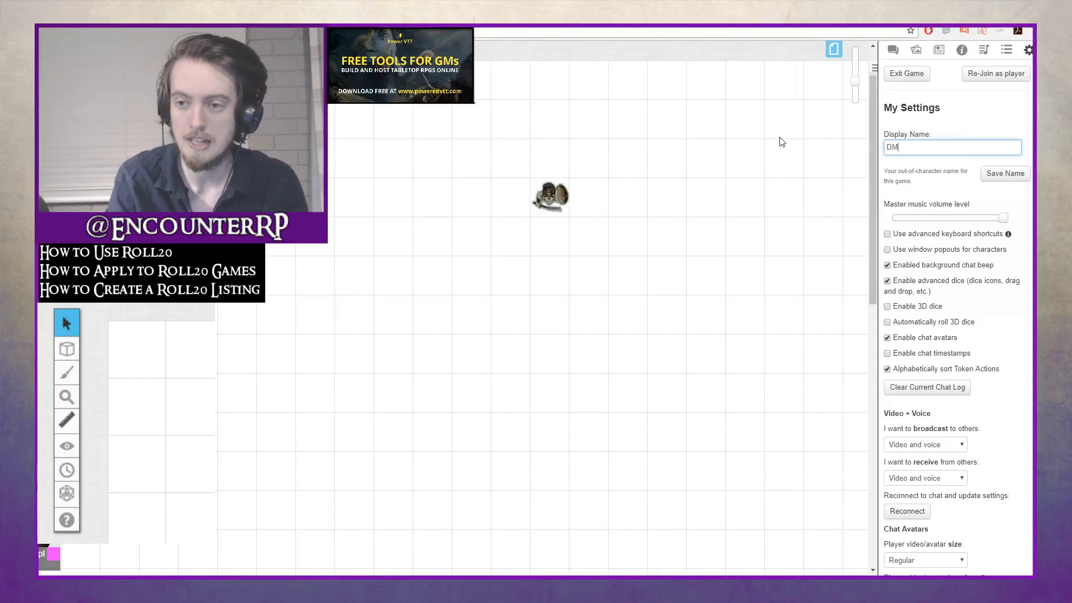
key("BackSpace")
key("BackSpace")
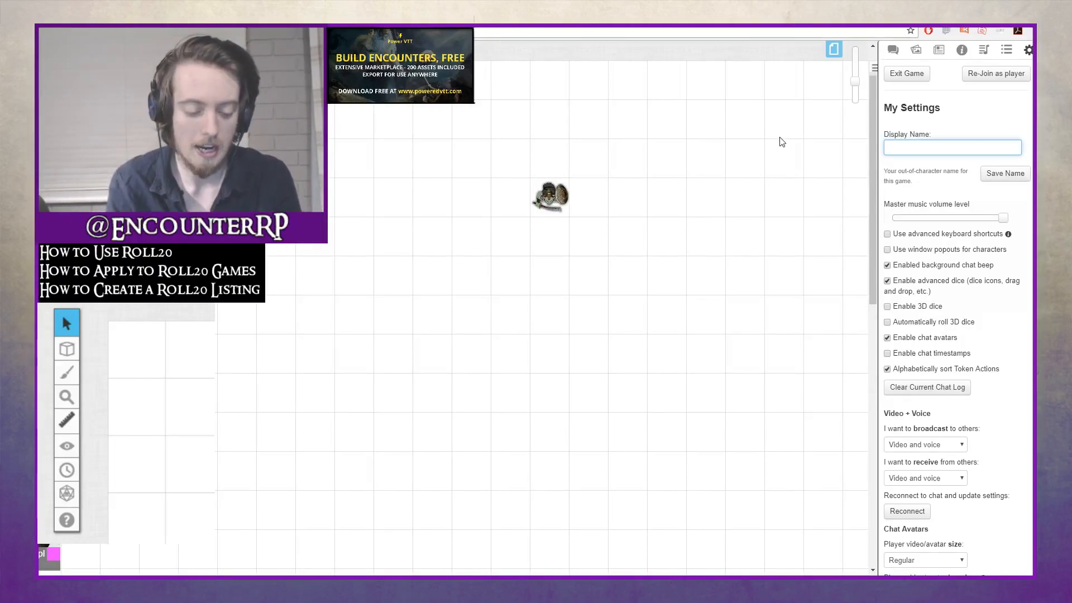
type("Warwick")
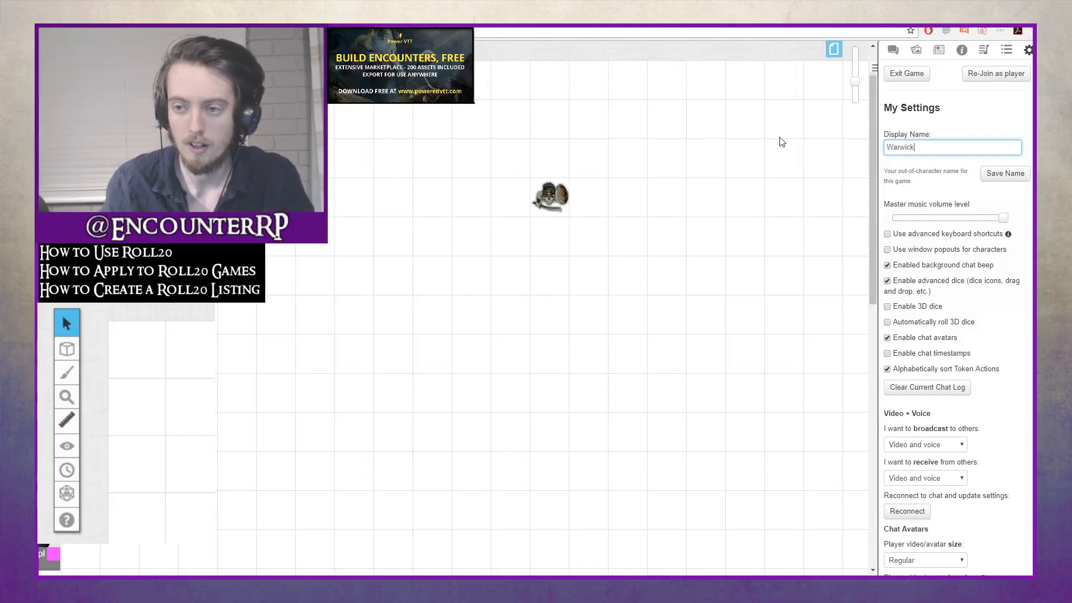
left_click(1002, 173)
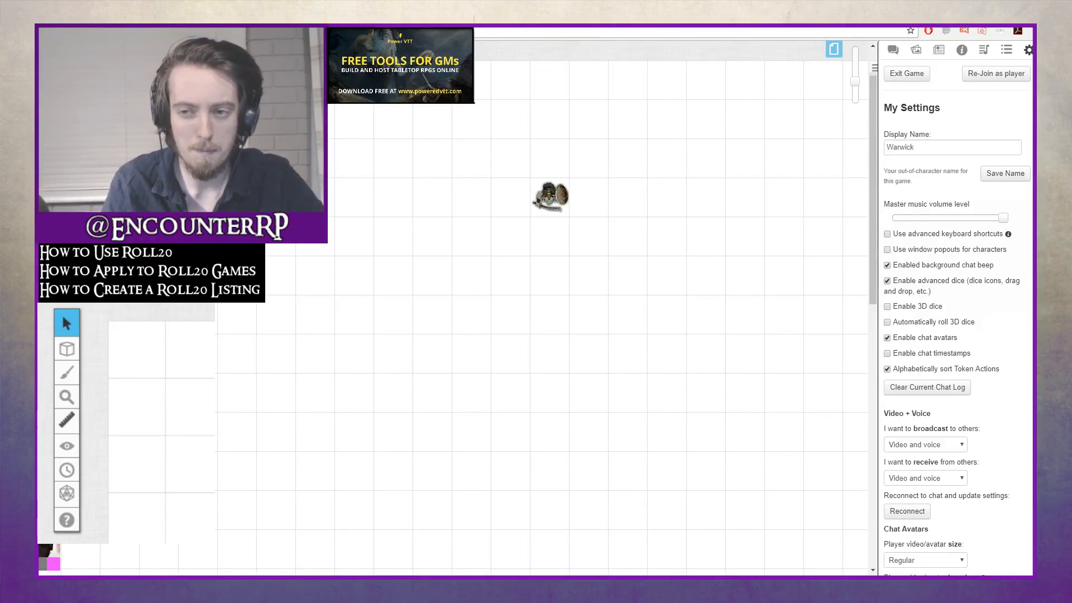
scroll(957, 312, "down", 1)
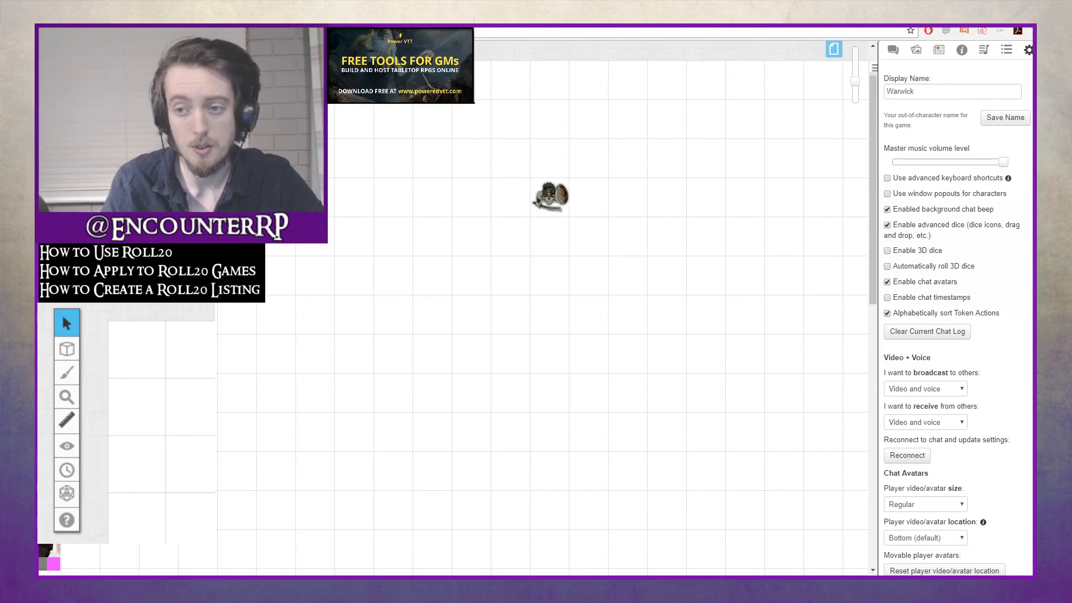
Lower the master music volume to its minimum and return it to maximum
scroll(956, 313, "up", 1)
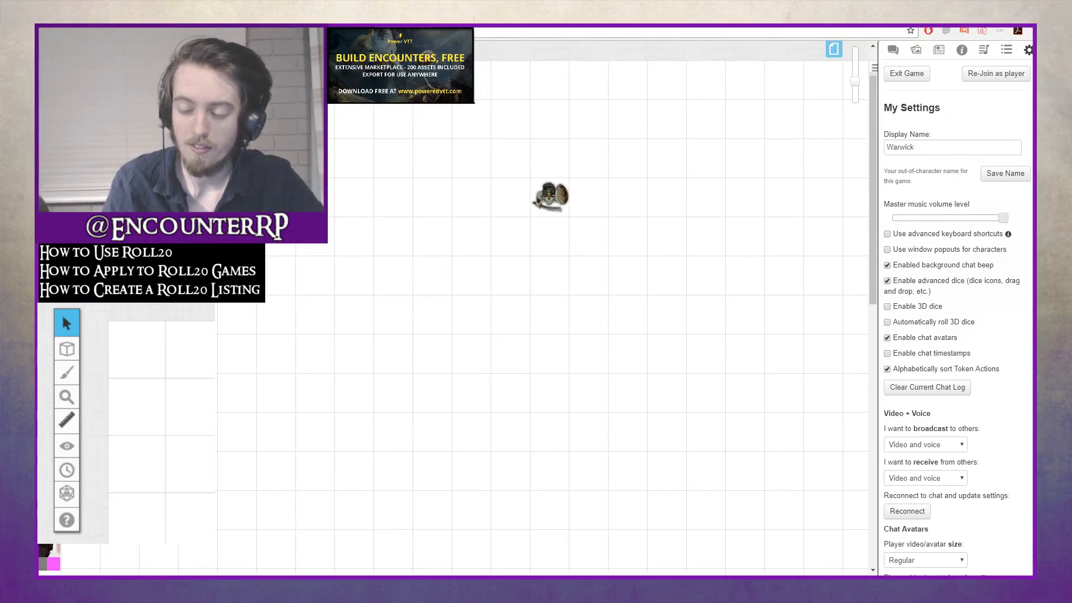
left_click_drag(1003, 217, 883, 224)
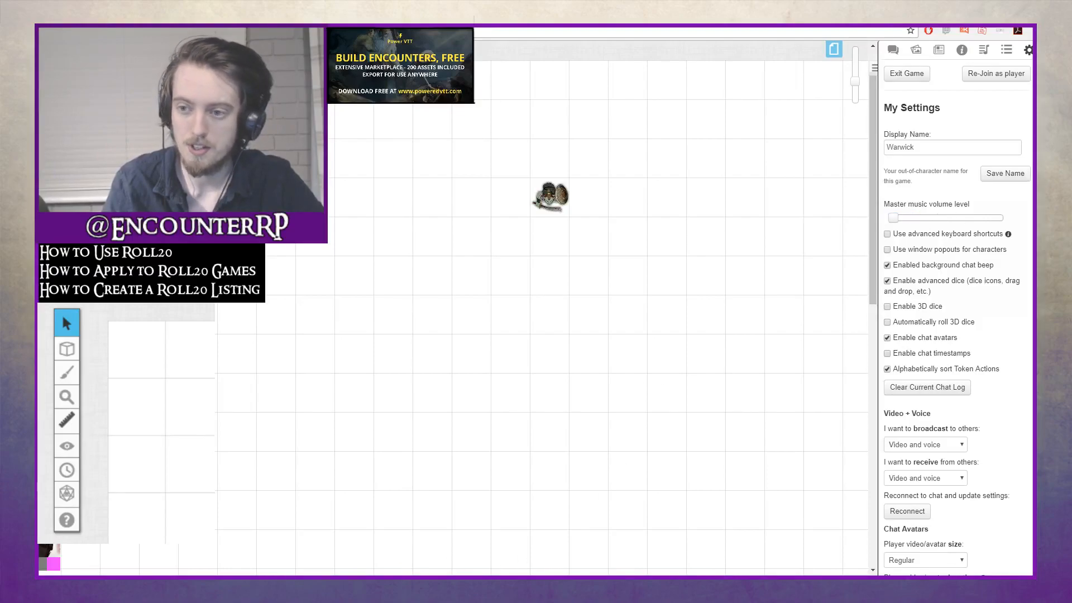
left_click_drag(893, 218, 1005, 224)
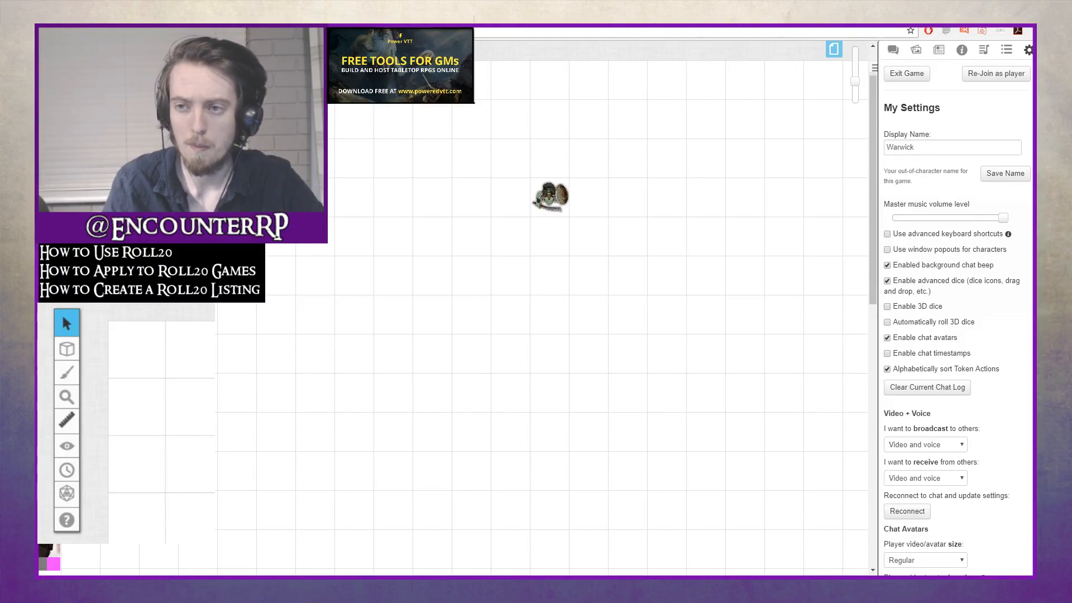
Check the track playing in the jukebox and reduce the master music volume to about 60 percent
left_click(984, 50)
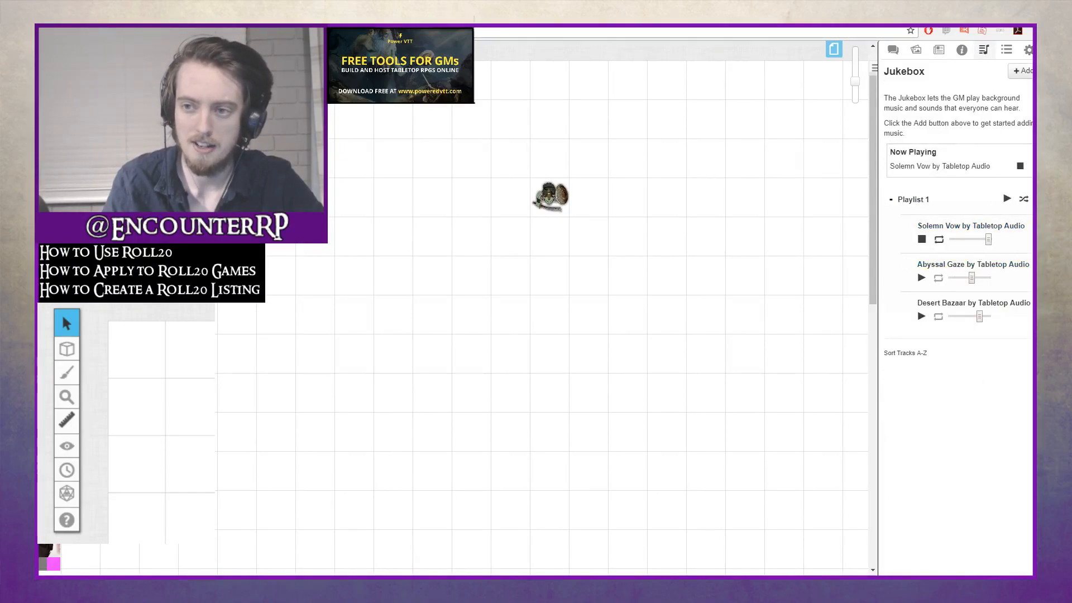
left_click(1028, 50)
left_click_drag(1004, 218, 962, 219)
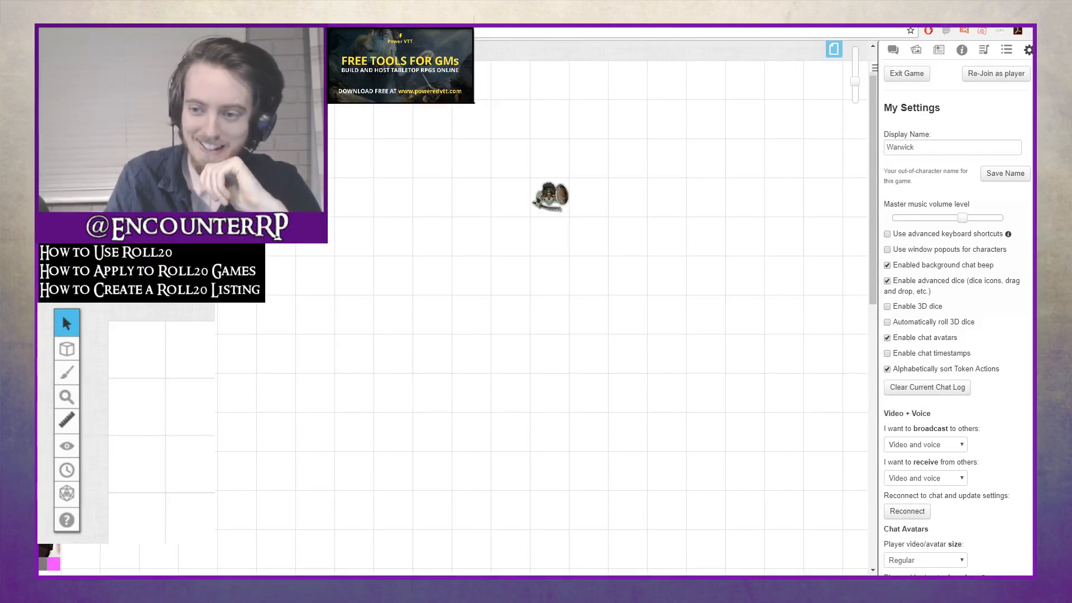
Repeat the previous 1d20+3 dice roll in the chat
left_click(893, 49)
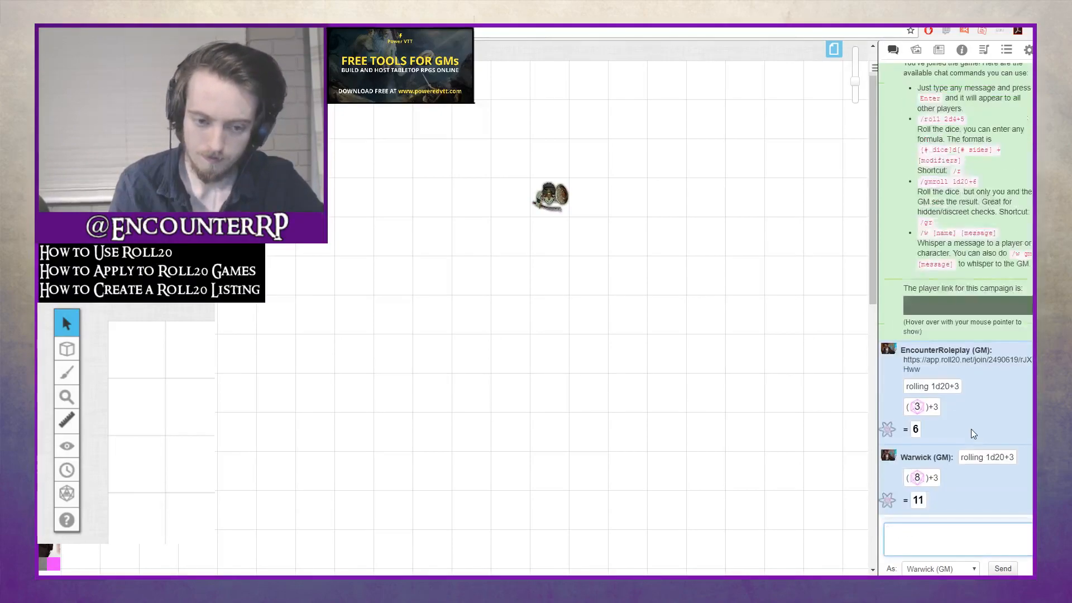
key("Up")
key("Return")
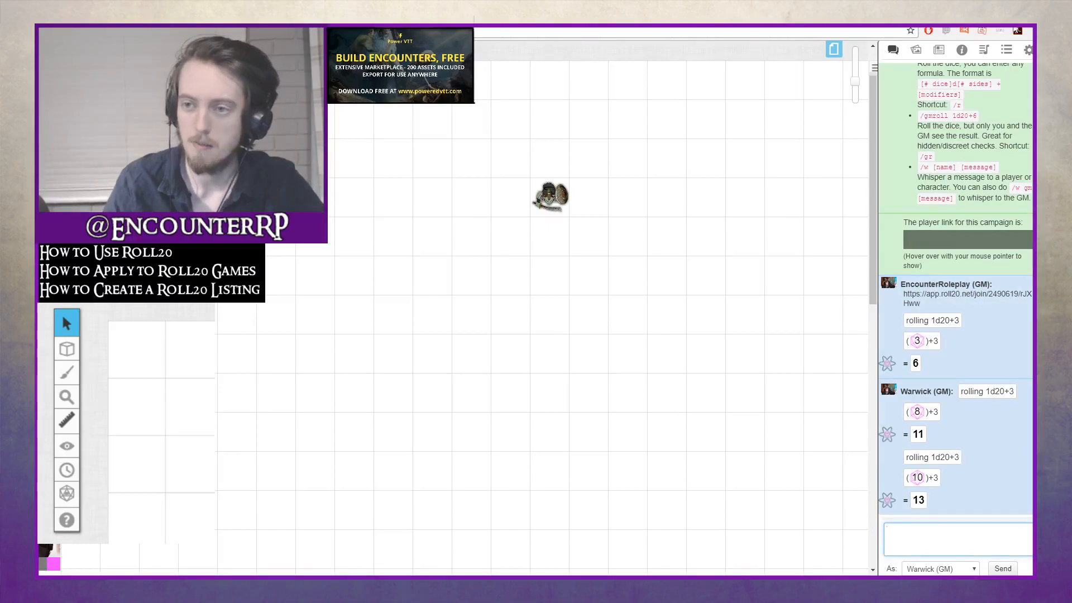
Turn off the background chat beep in My Settings
left_click(1029, 50)
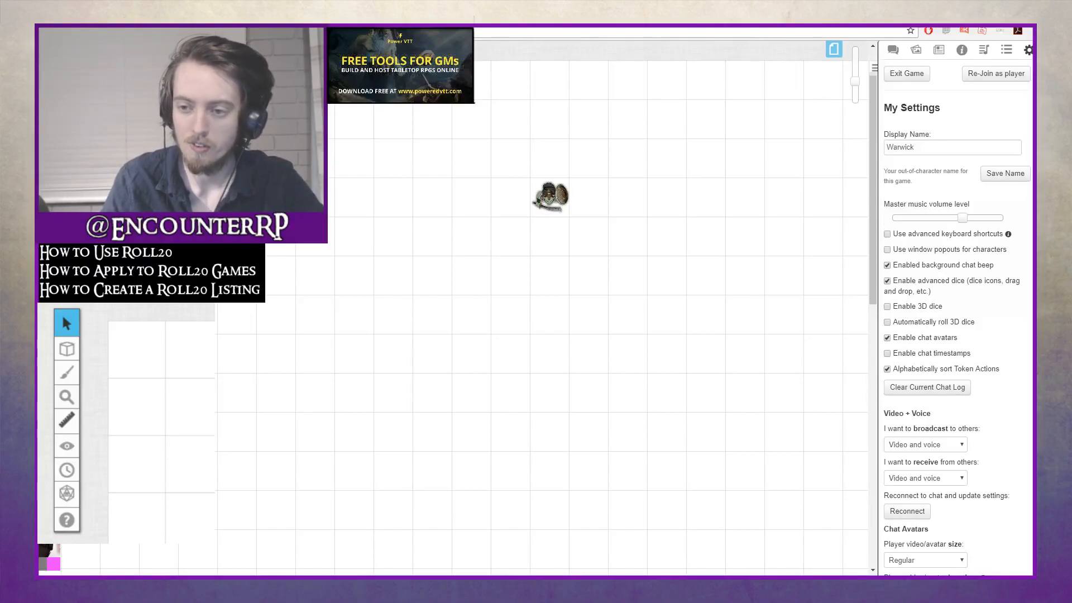
left_click(888, 265)
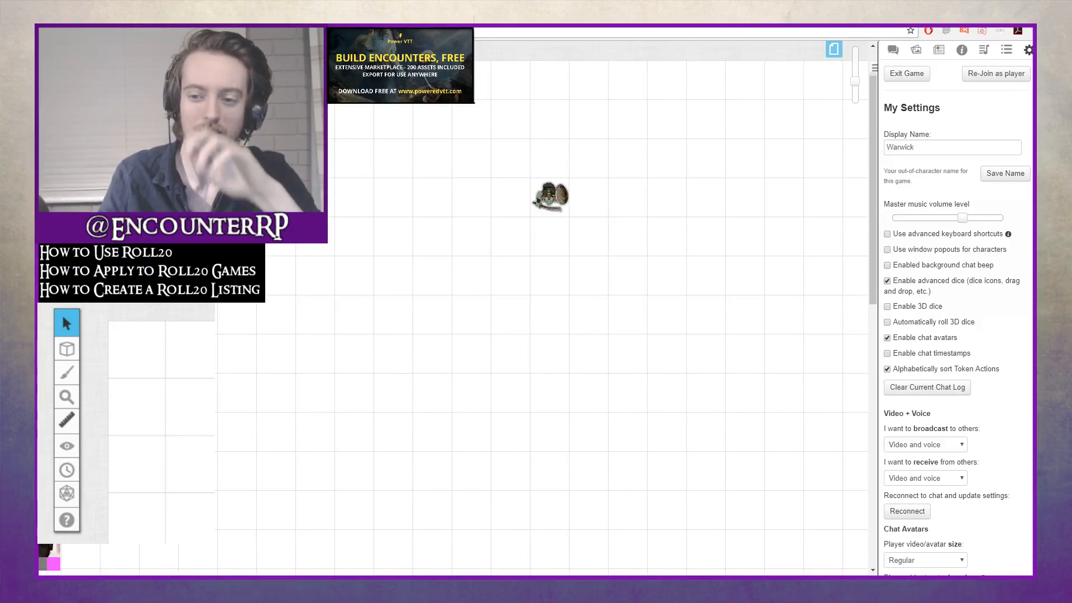
scroll(956, 335, "down", 1)
scroll(956, 335, "up", 1)
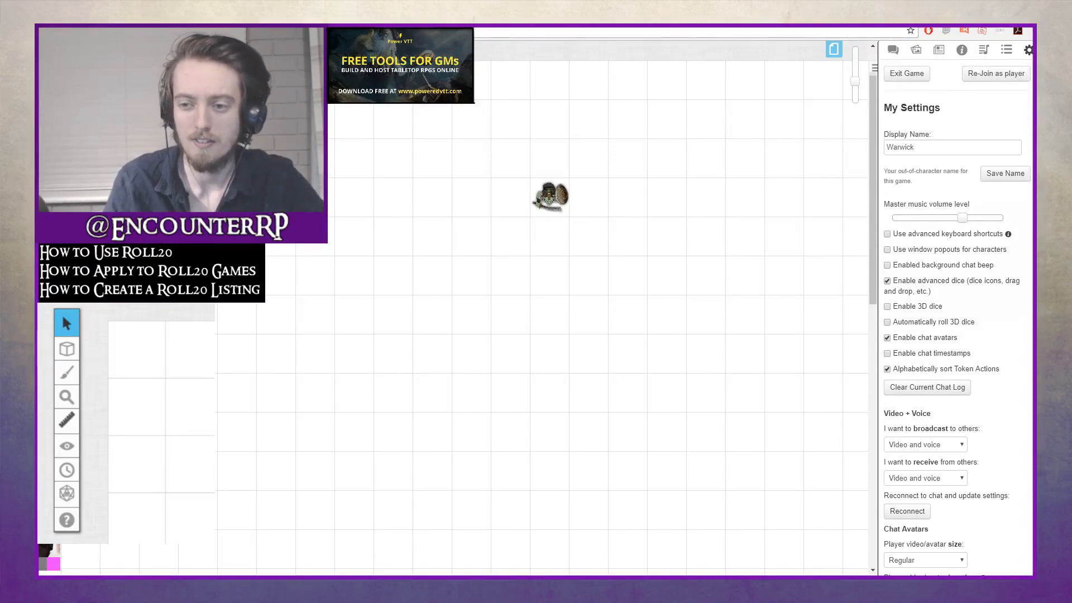
Try the Video only and Voice only broadcast options, and set broadcasting to others to Nothing (disable)
scroll(956, 335, "down", 2)
scroll(955, 335, "down", 1)
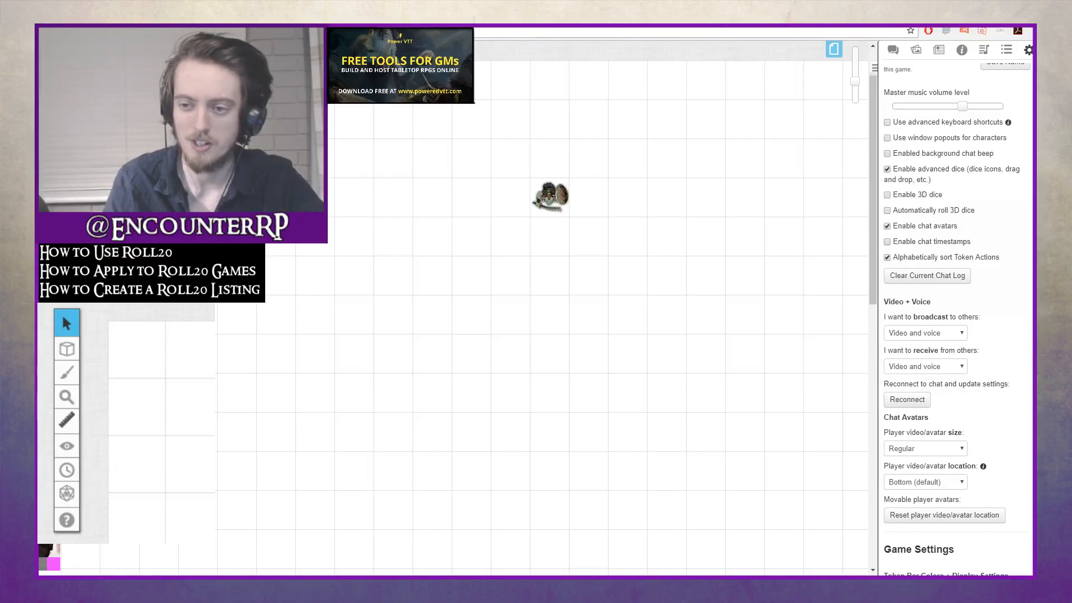
scroll(956, 335, "down", 4)
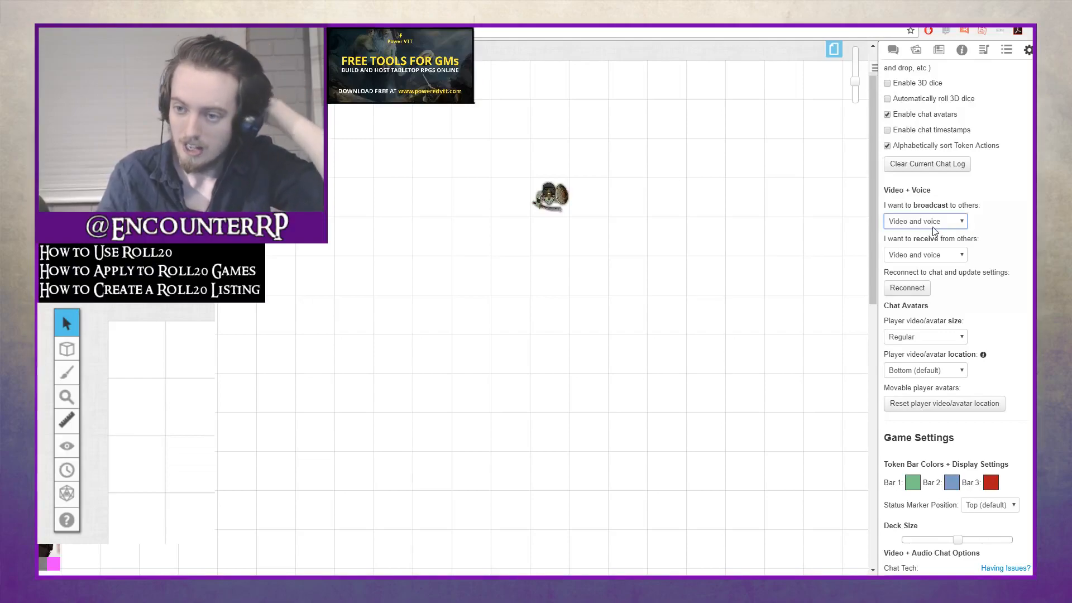
left_click(938, 246)
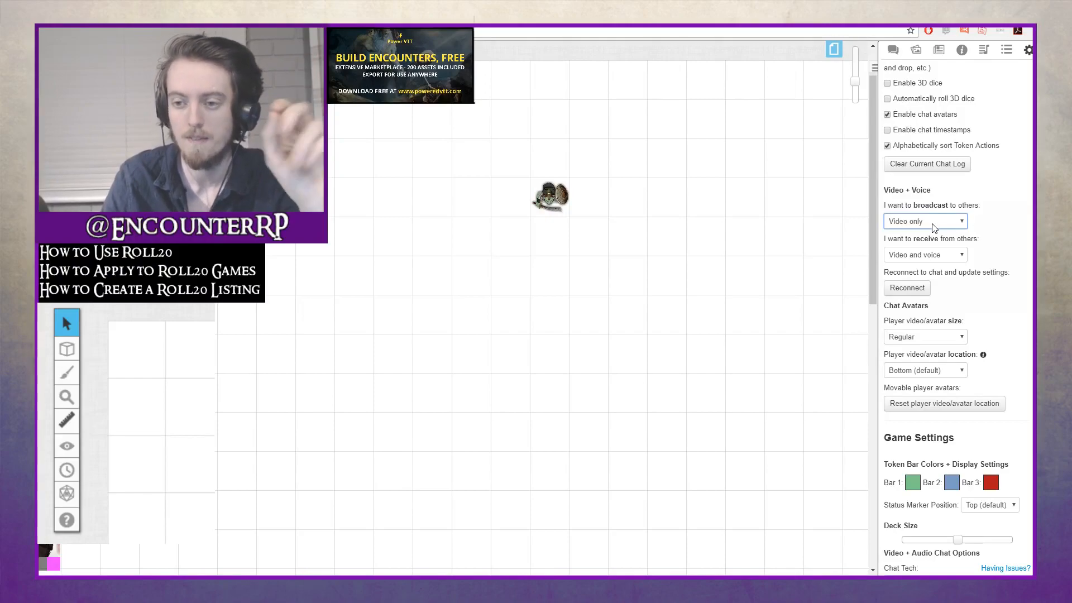
left_click(927, 255)
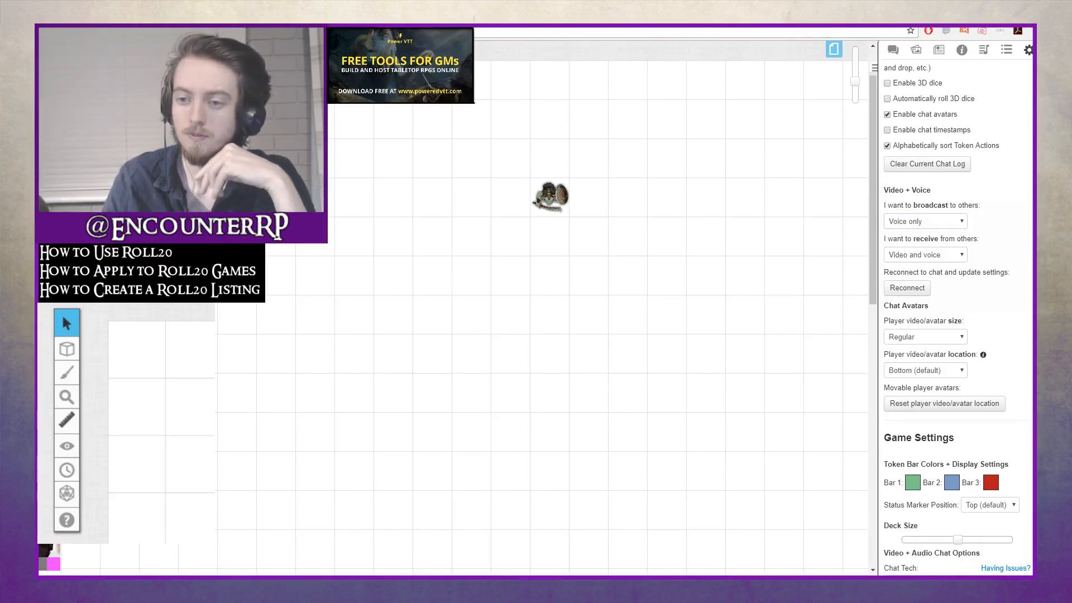
left_click(910, 223)
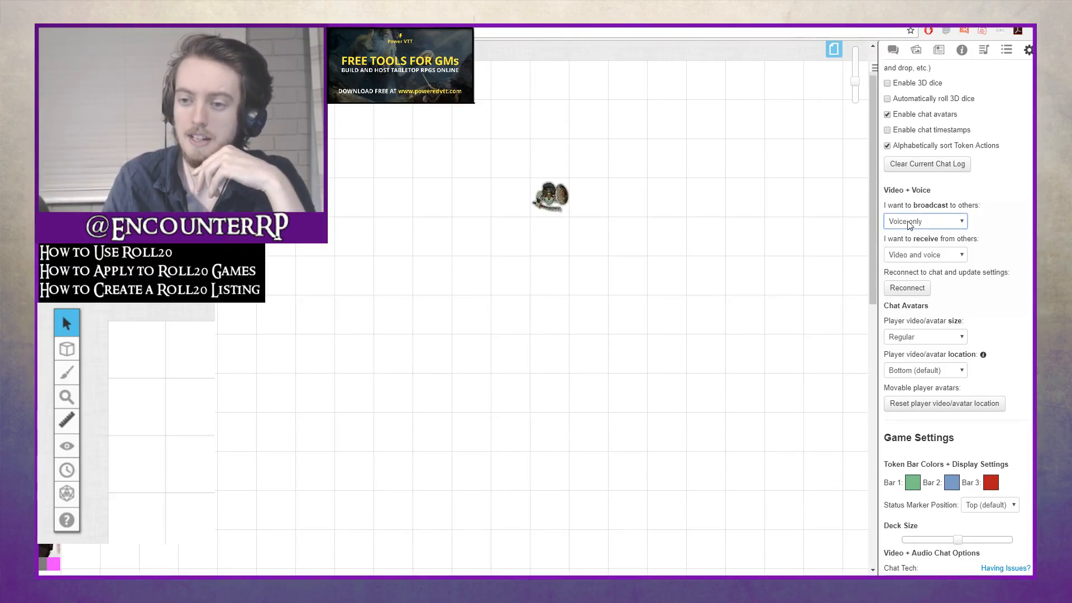
left_click(912, 262)
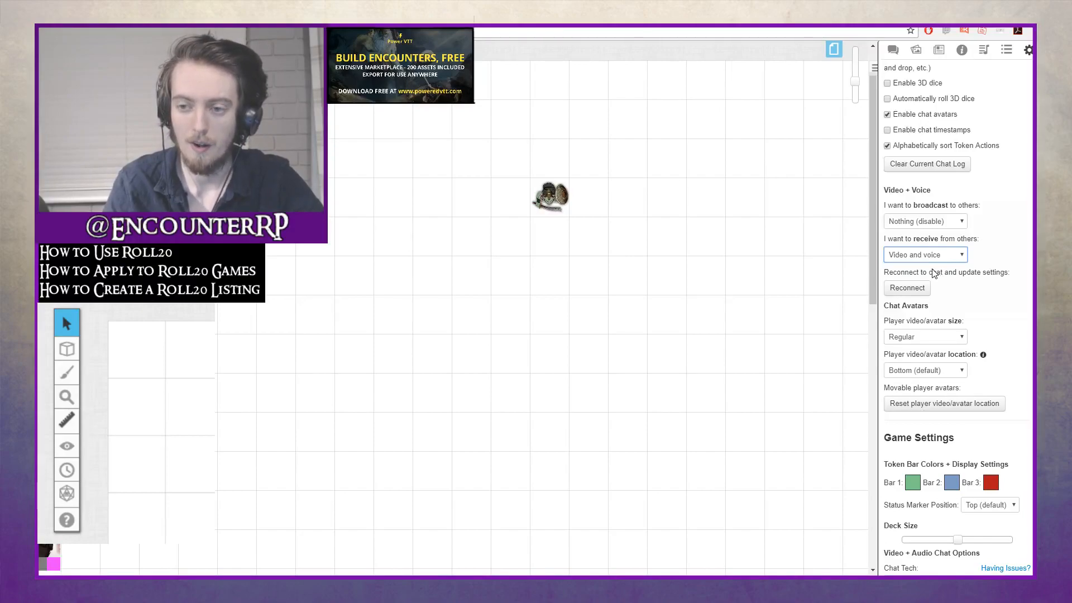
Try receiving Voice only and Video only from others, and set receiving to Nothing (disable)
left_click(919, 285)
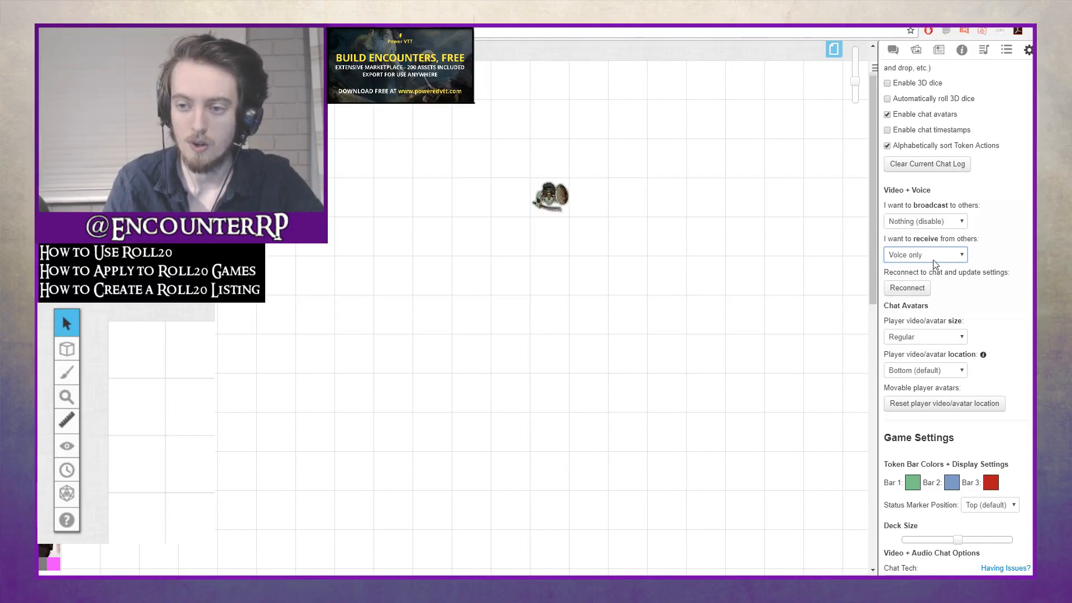
left_click(931, 280)
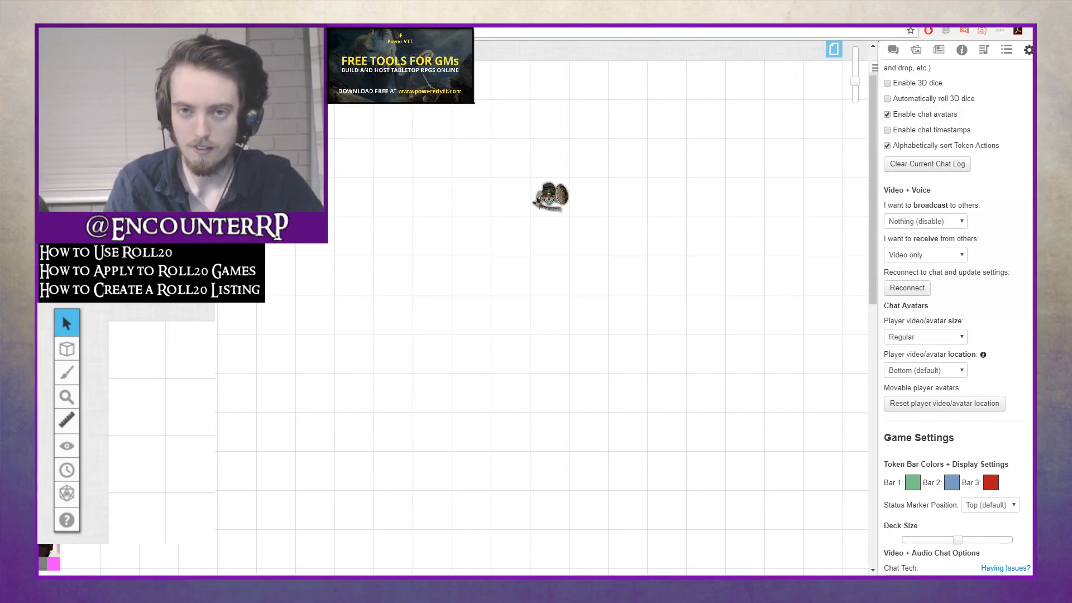
left_click(936, 258)
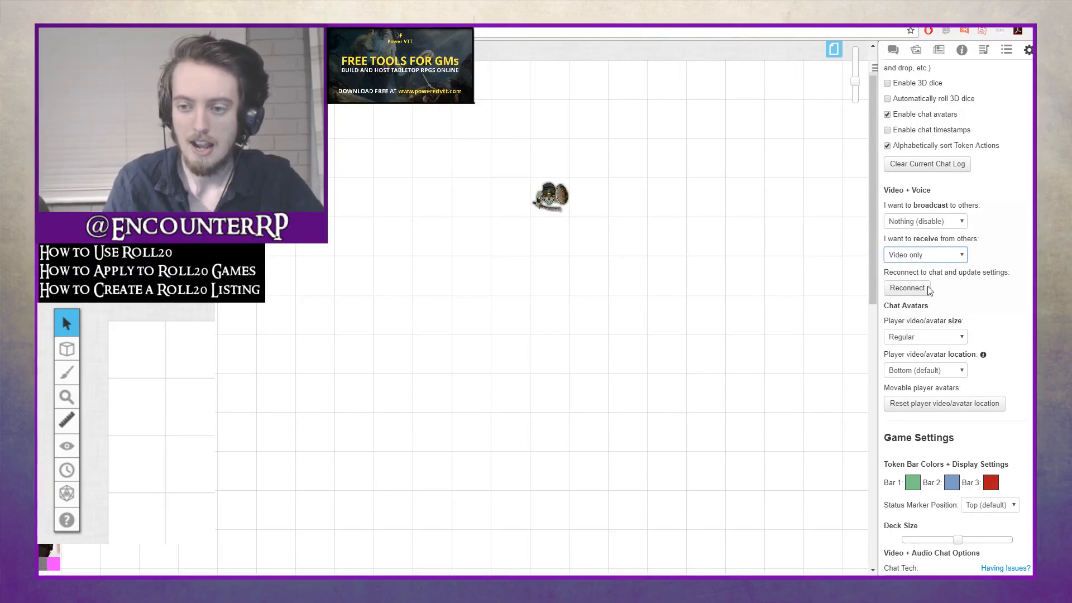
left_click(932, 301)
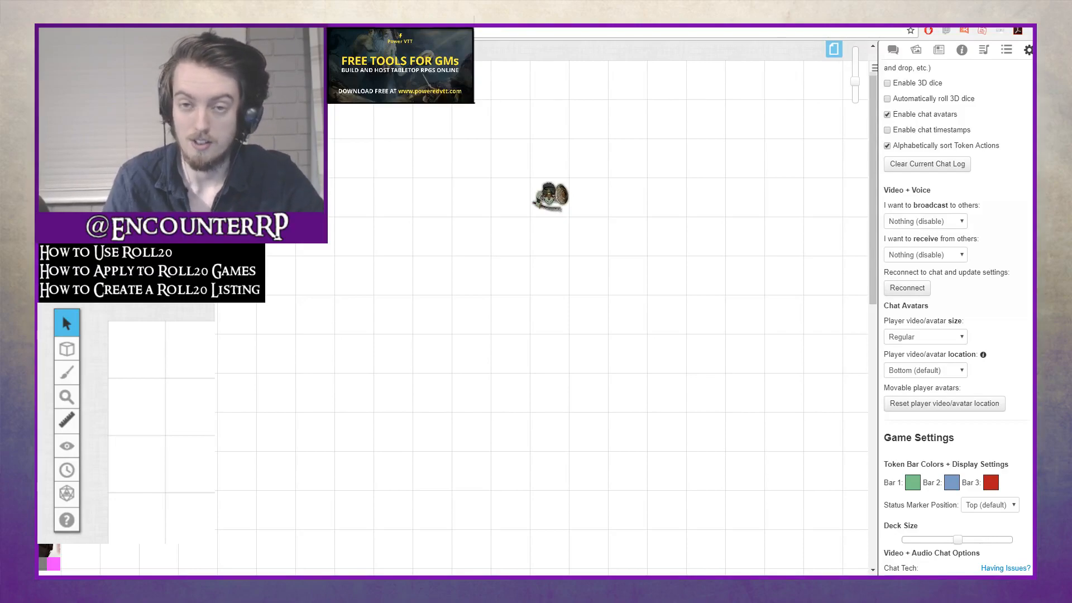
scroll(956, 318, "down", 2)
scroll(956, 318, "up", 1)
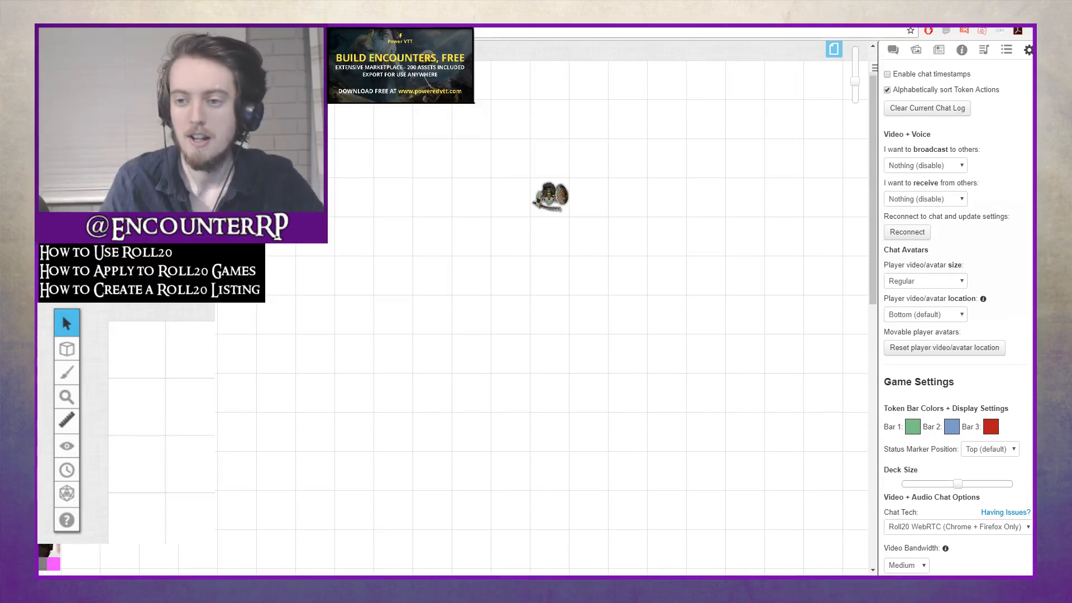
scroll(955, 307, "up", 1)
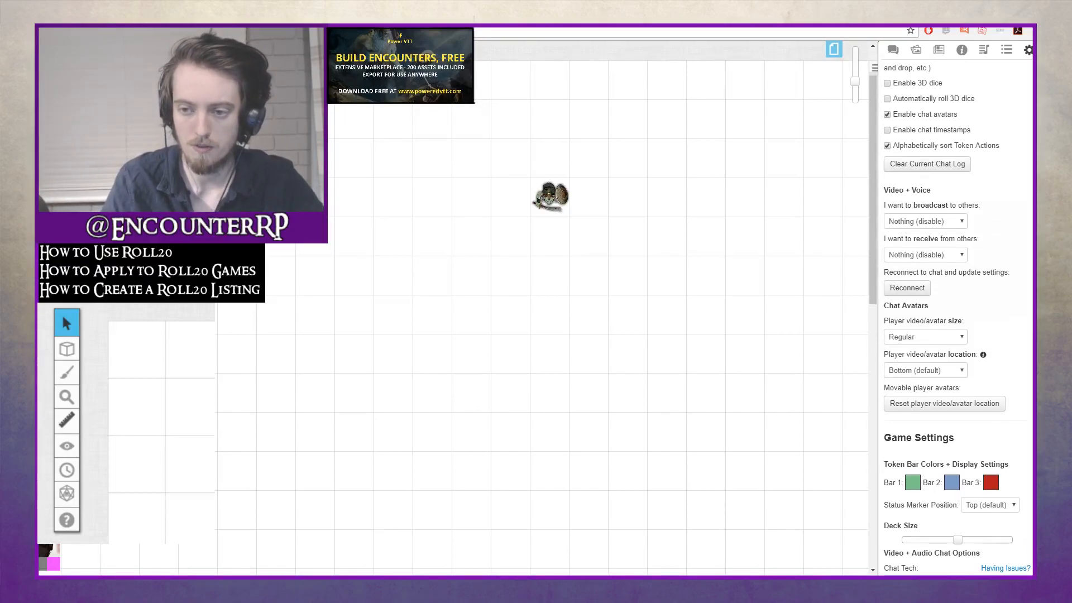
scroll(955, 307, "down", 1)
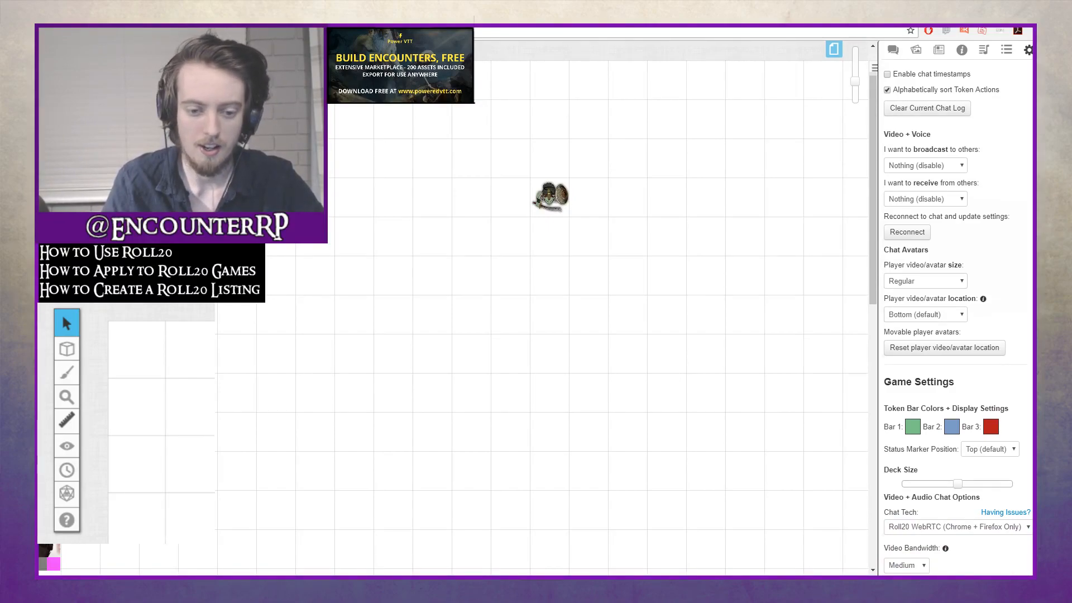
left_click(925, 198)
left_click(533, 466)
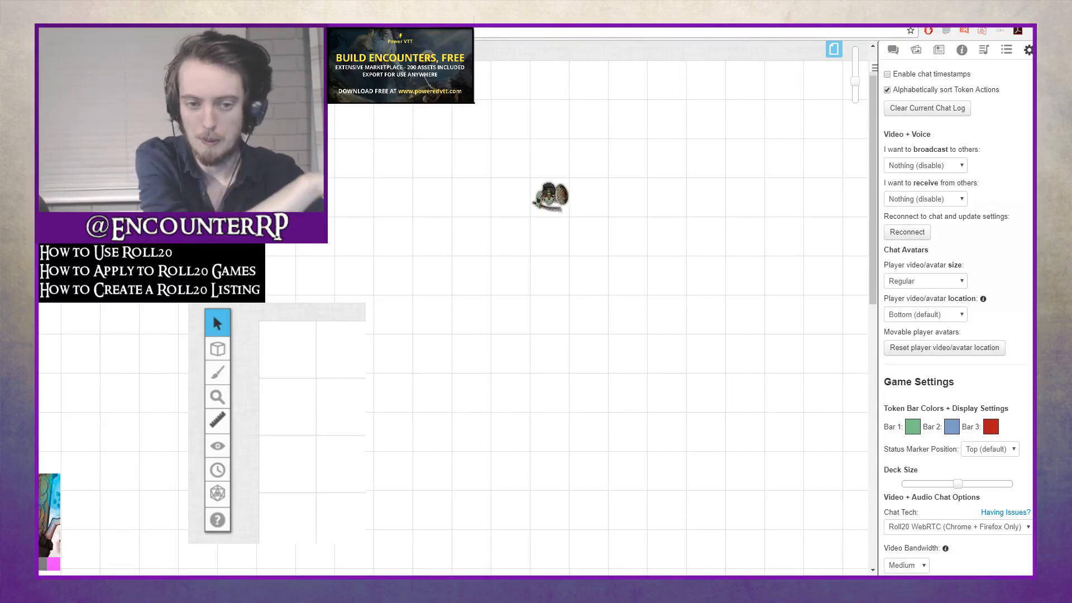
Try several player video/avatar sizes, including Names only, and set the size to Large
left_click(931, 280)
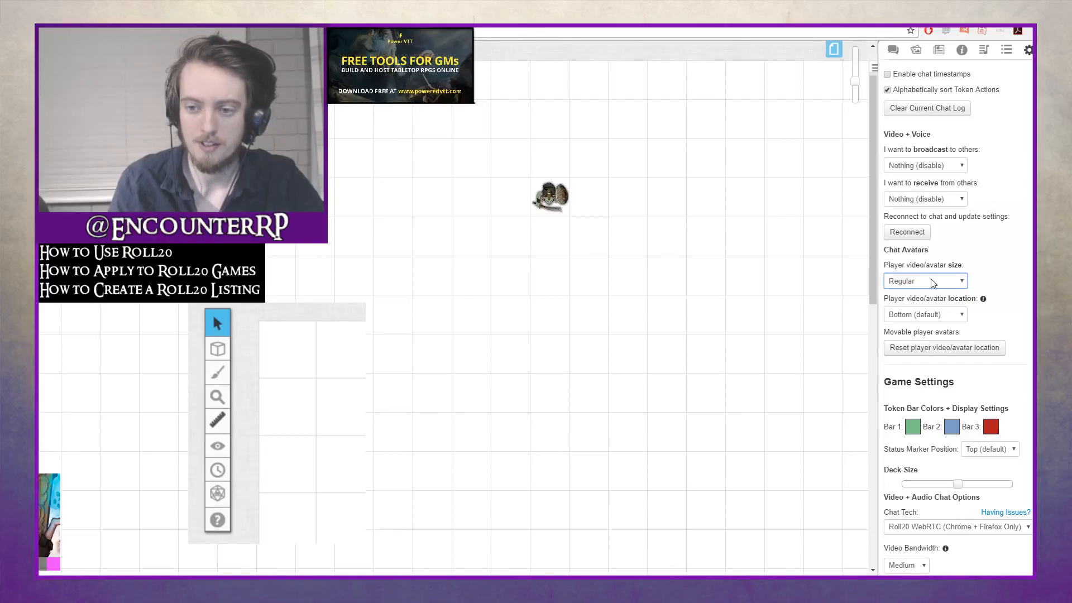
left_click(928, 309)
left_click(930, 282)
left_click(922, 323)
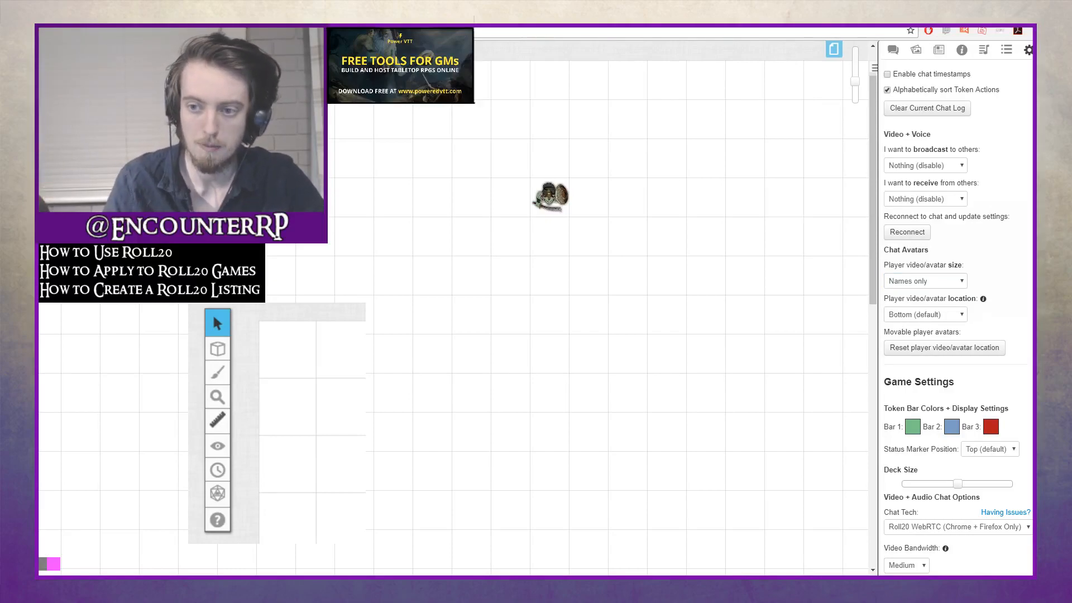
left_click(917, 285)
left_click(910, 294)
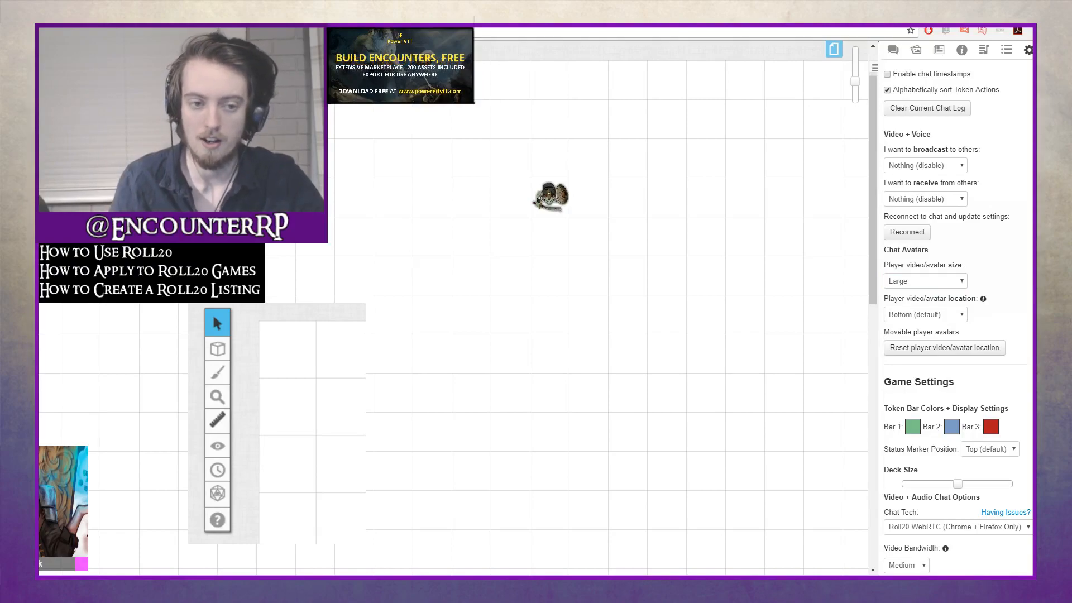
left_click(928, 289)
left_click(930, 329)
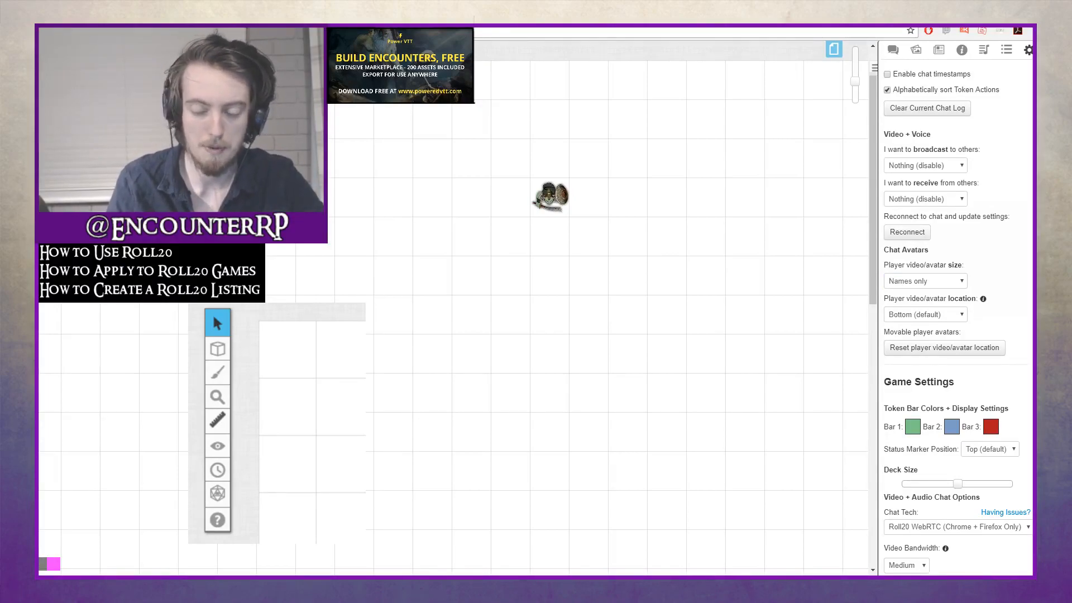
left_click(926, 281)
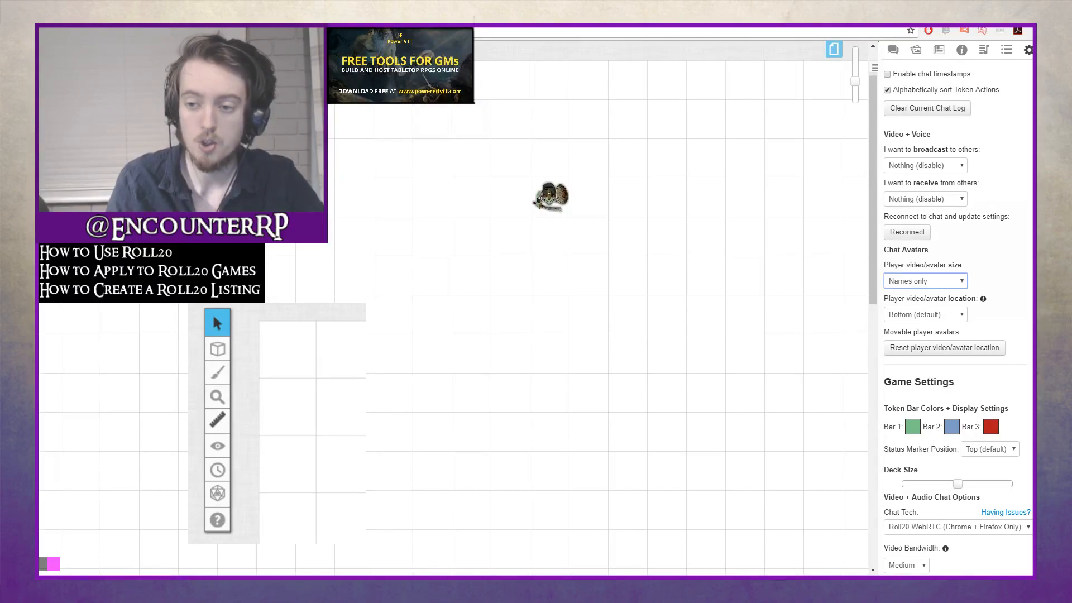
left_click(936, 326)
Move the player video/avatar location to Top and return it to Bottom (default)
left_click(930, 320)
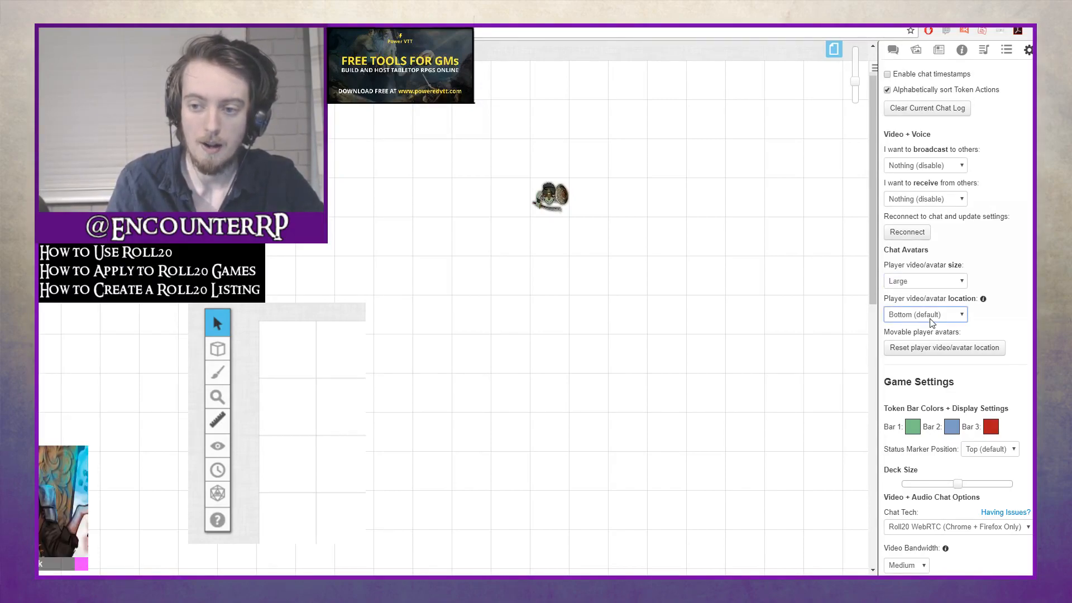
left_click(928, 330)
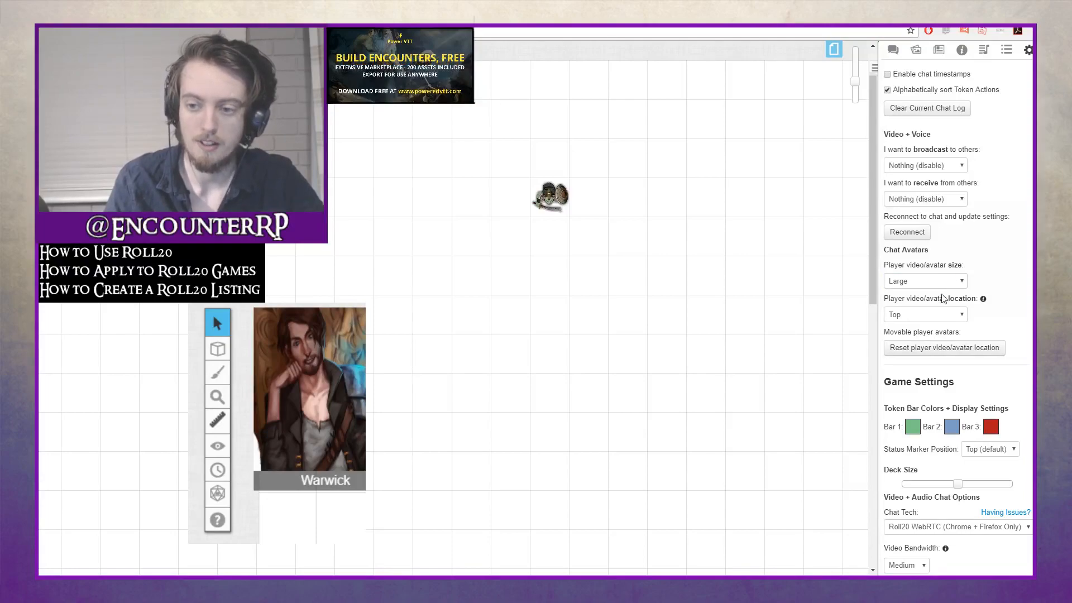
left_click(908, 340)
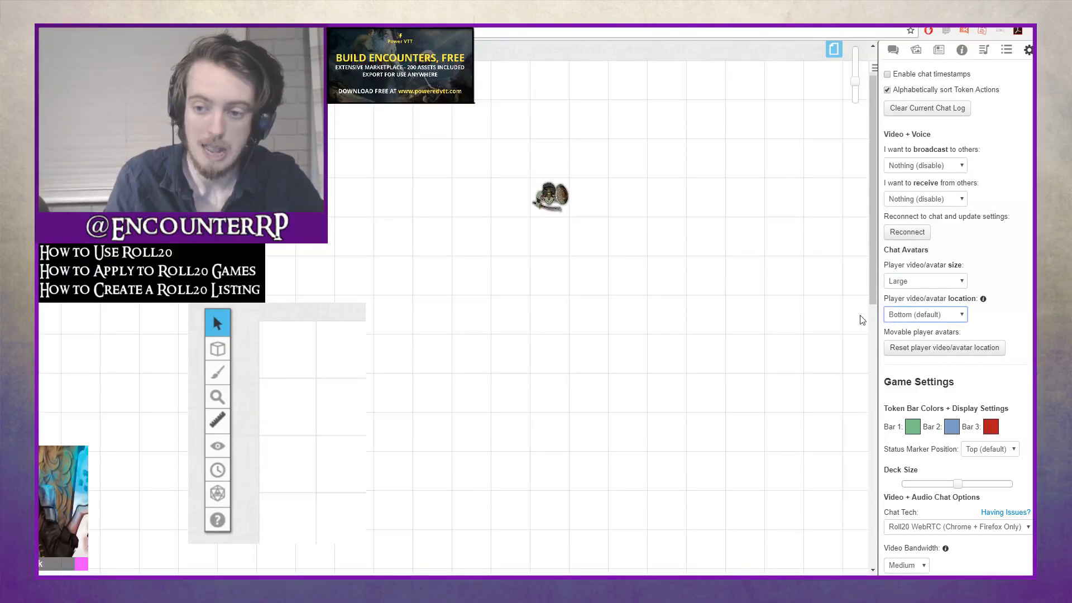
Try different video bandwidth options in the game's Video + Audio Chat Options
scroll(905, 304, "down", 3)
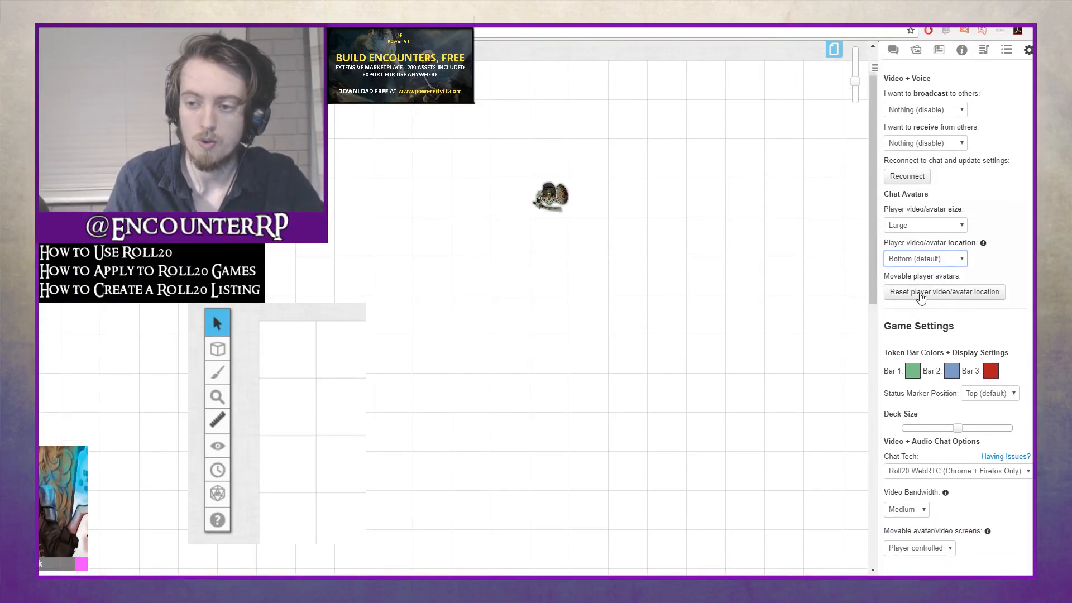
scroll(991, 314, "down", 1)
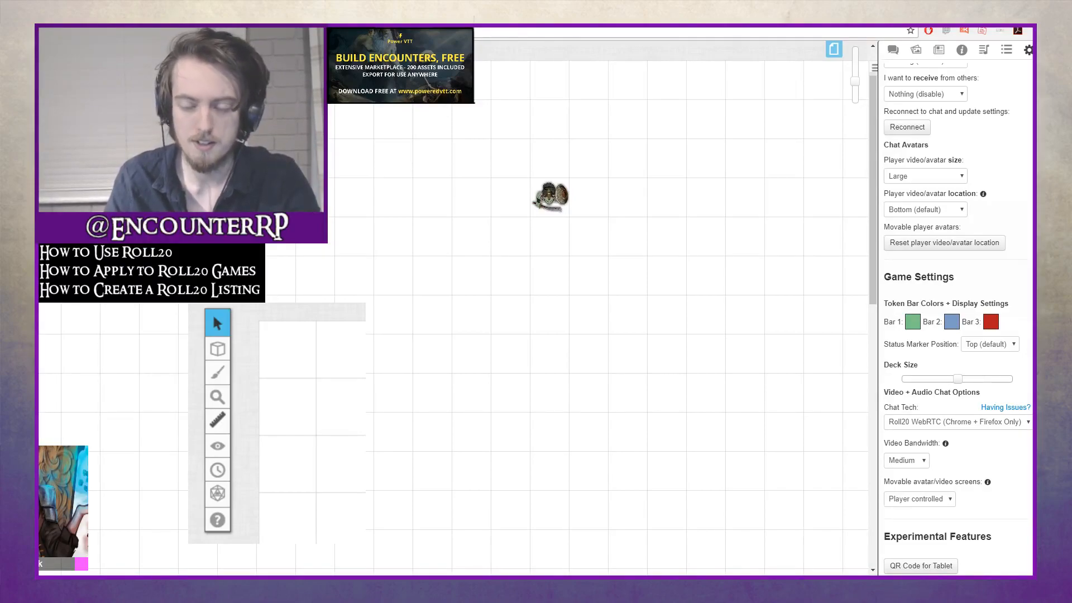
left_click(914, 465)
left_click(915, 488)
left_click(911, 460)
left_click(916, 501)
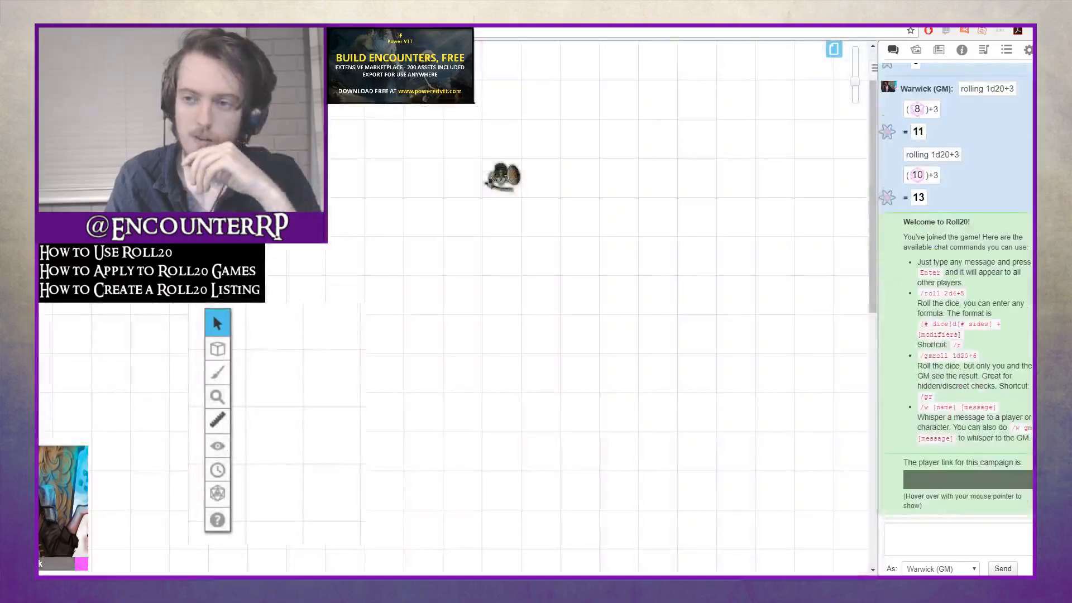
Look through the personal and game settings, and return to the chat
left_click(1028, 50)
scroll(964, 335, "down", 10)
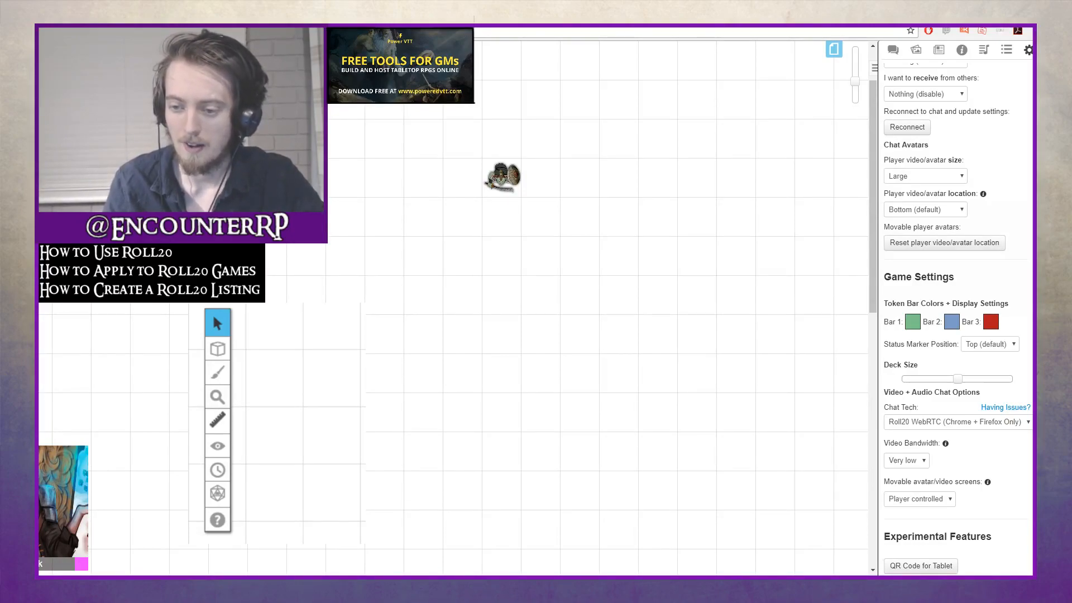
scroll(957, 313, "up", 7)
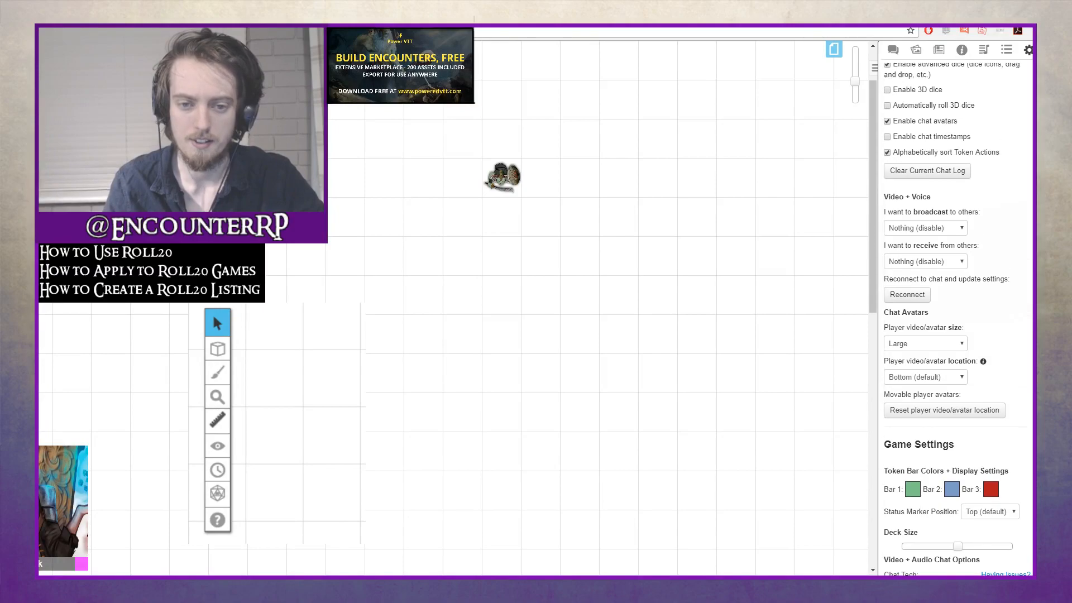
left_click(892, 50)
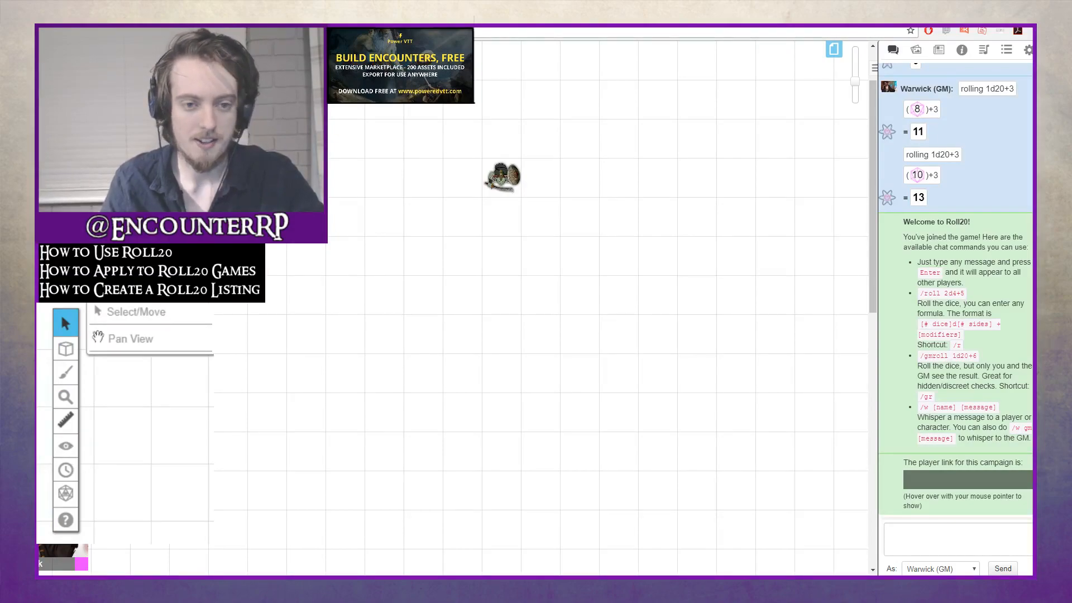
Move the character token one square left and one square down with the Select/Move tool
left_click_drag(501, 176, 468, 177)
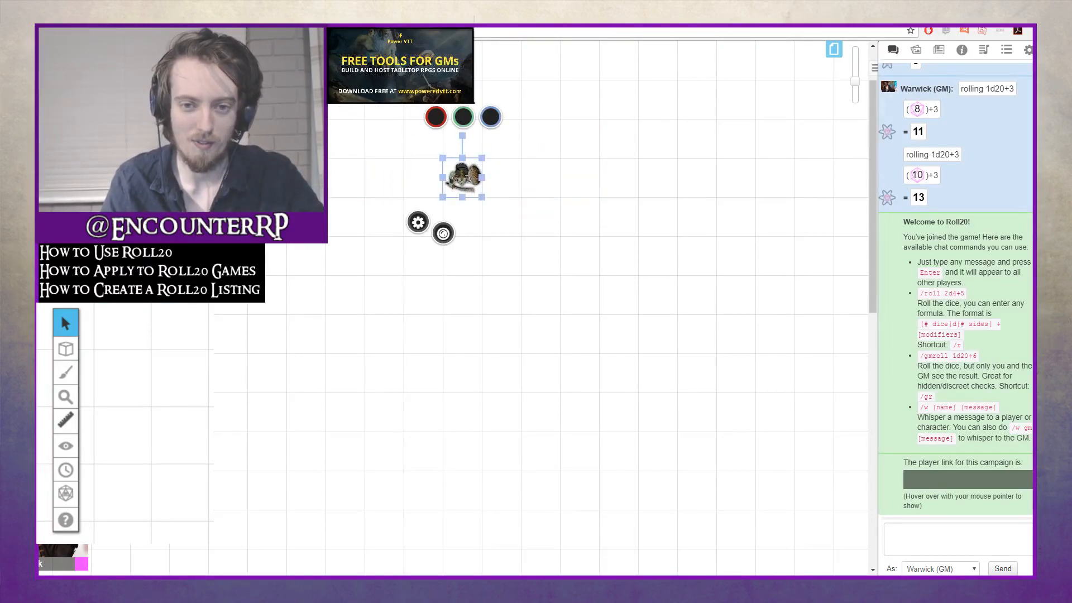
left_click(407, 208)
left_click_drag(462, 178, 487, 216)
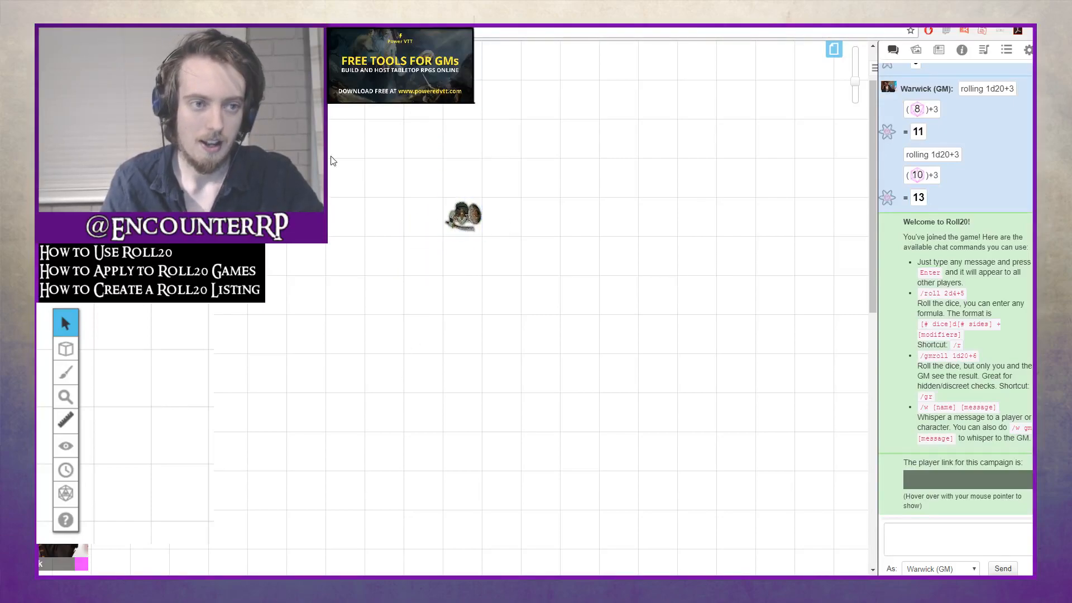
left_click_drag(529, 262, 450, 216)
Pan around the tabletop with the Pan View tool, and switch back to Select/Move
mouse_move(52, 334)
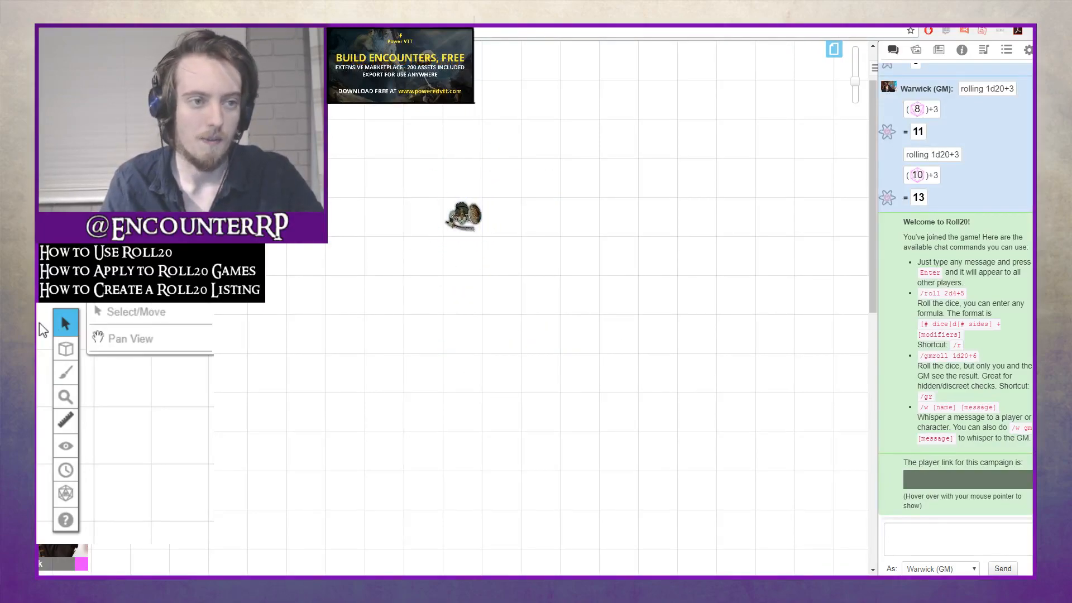
left_click(127, 339)
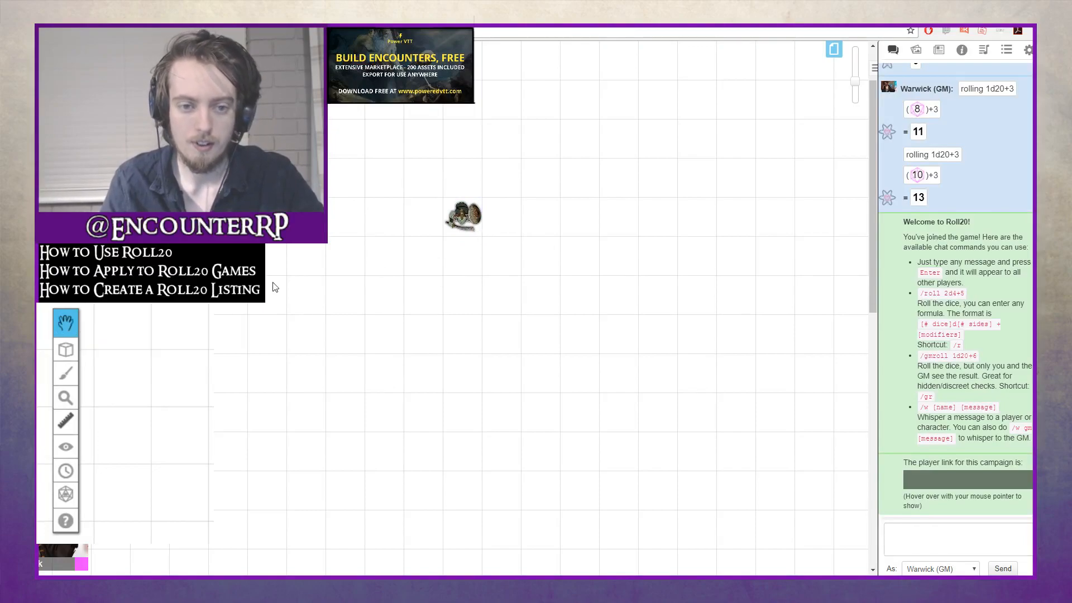
left_click_drag(375, 290, 443, 282)
left_click_drag(546, 277, 297, 296)
left_click_drag(422, 257, 583, 400)
mouse_move(66, 323)
left_click(115, 307)
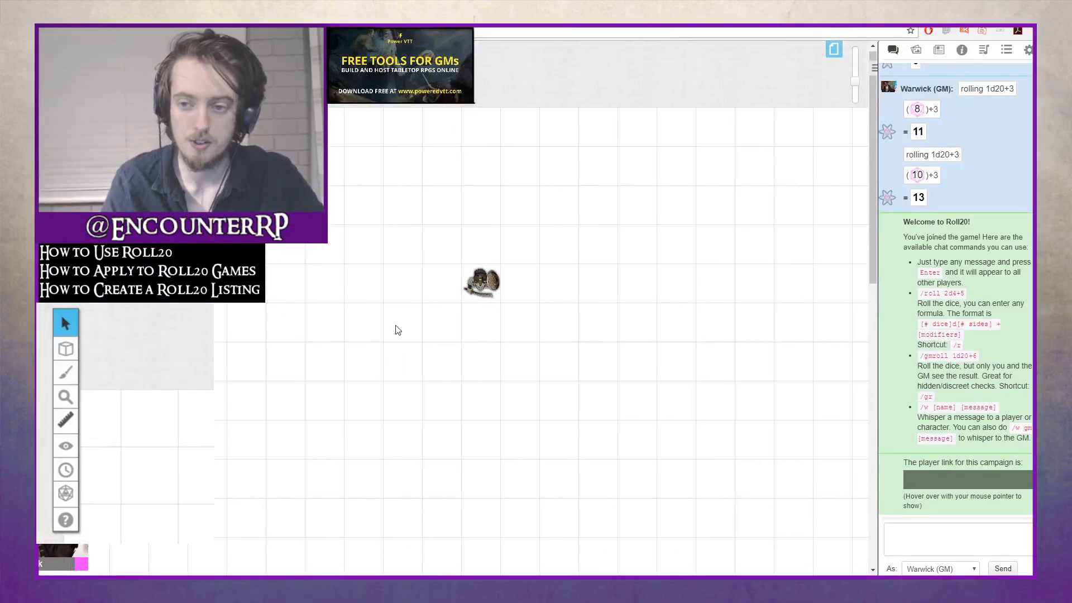
Scroll the tabletop vertically and horizontally to view other parts of the page
scroll(399, 337, "down", 9)
scroll(395, 344, "up", 9)
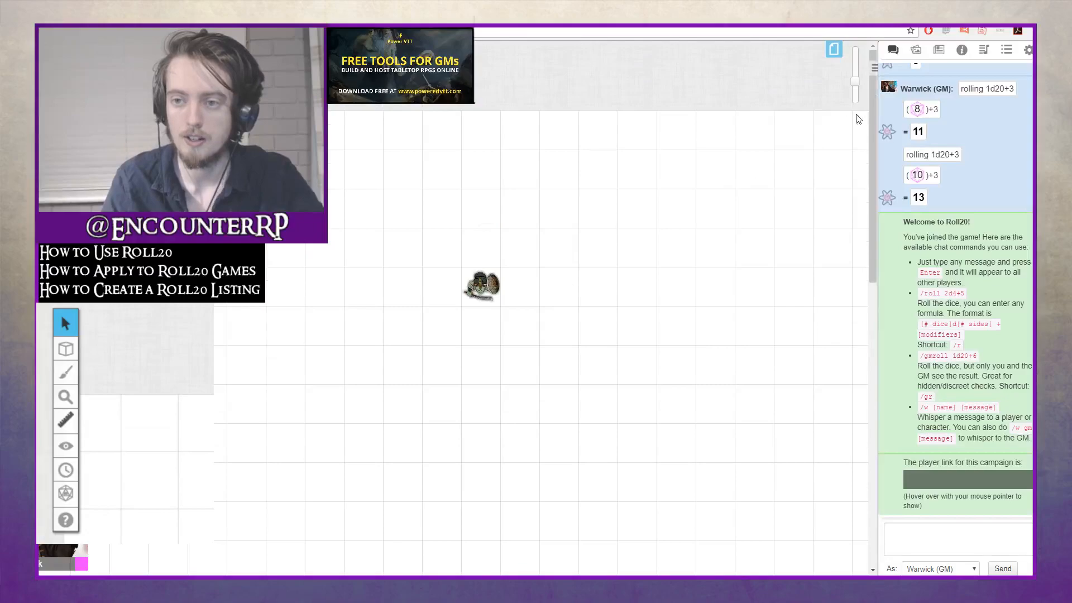
left_click_drag(873, 109, 874, 246)
scroll(863, 161, "up", 3)
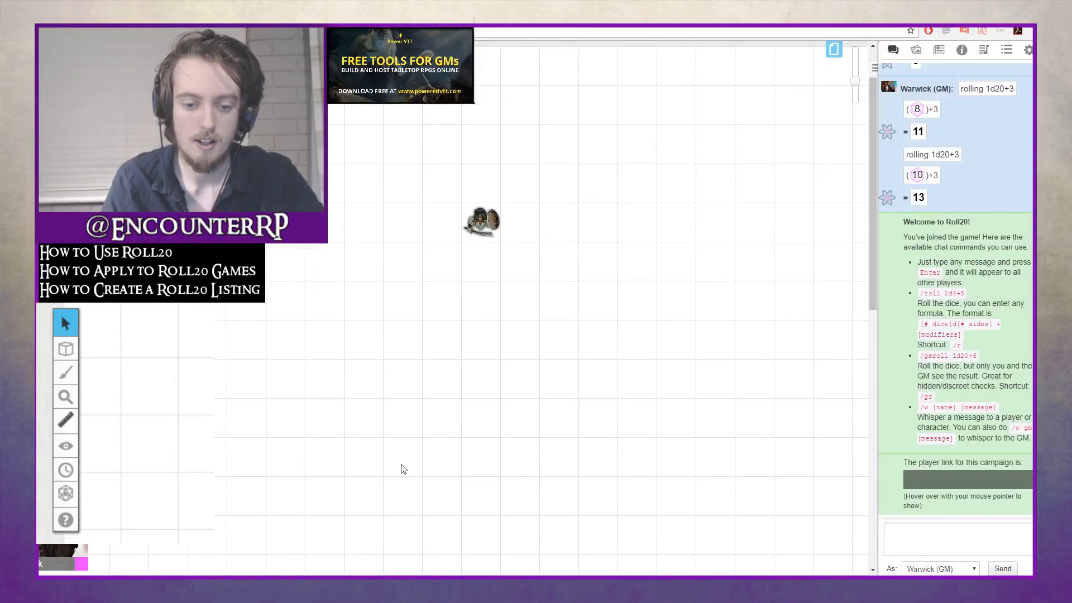
left_click_drag(371, 575, 438, 559)
left_click_drag(154, 445, 208, 475)
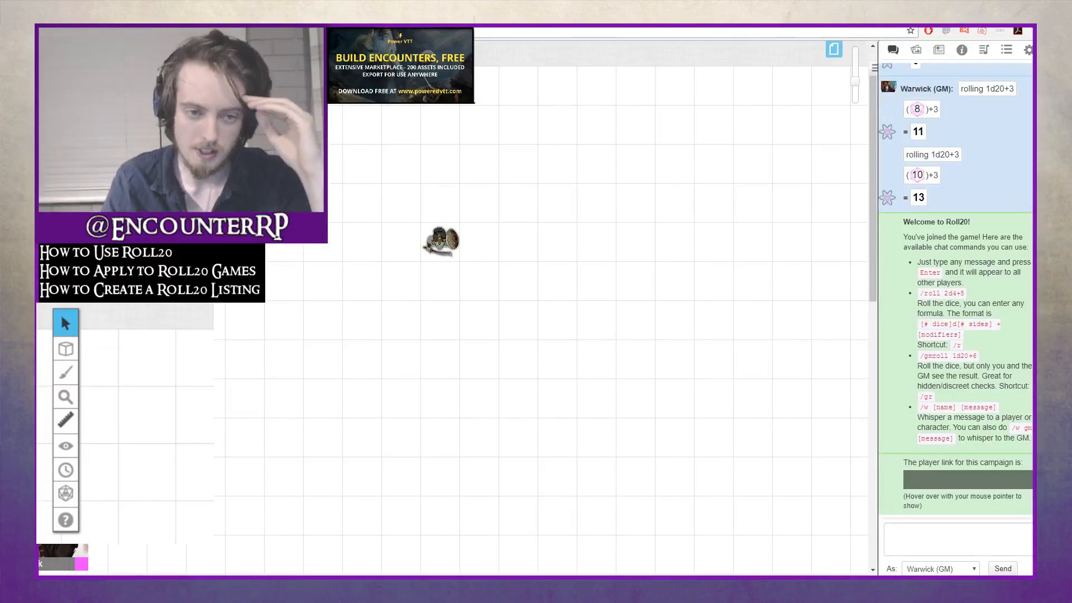
Search the art library for "grass" in the Maps, Tiles category
mouse_move(65, 349)
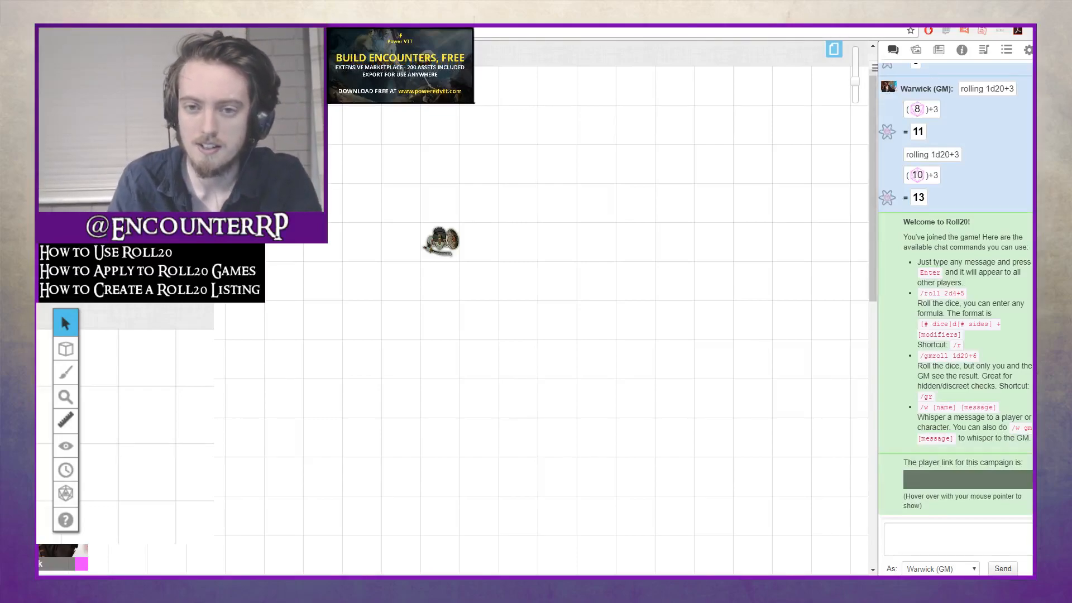
left_click(918, 50)
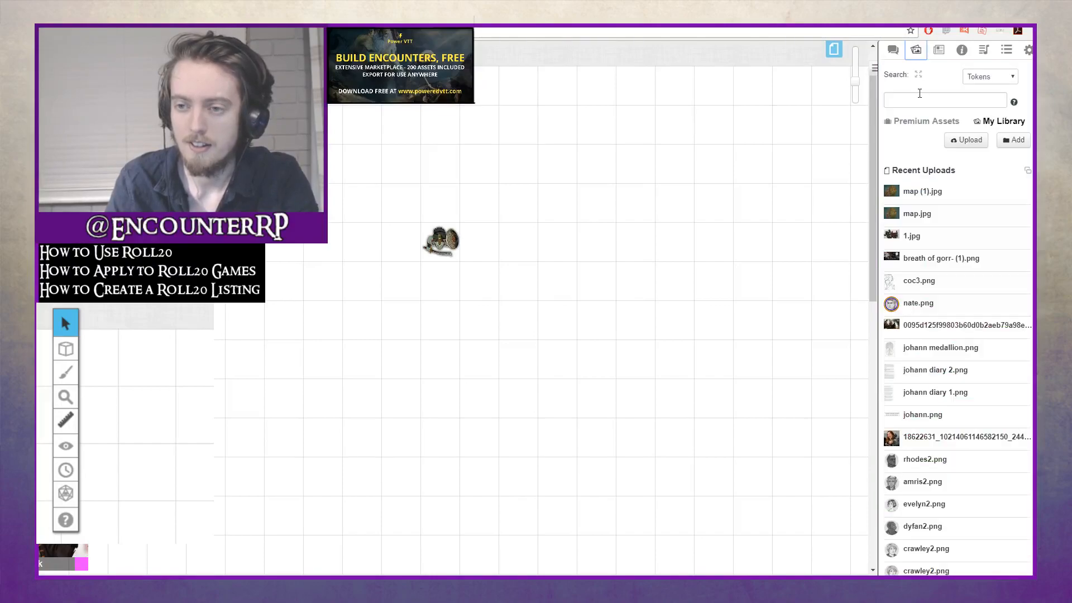
left_click(920, 97)
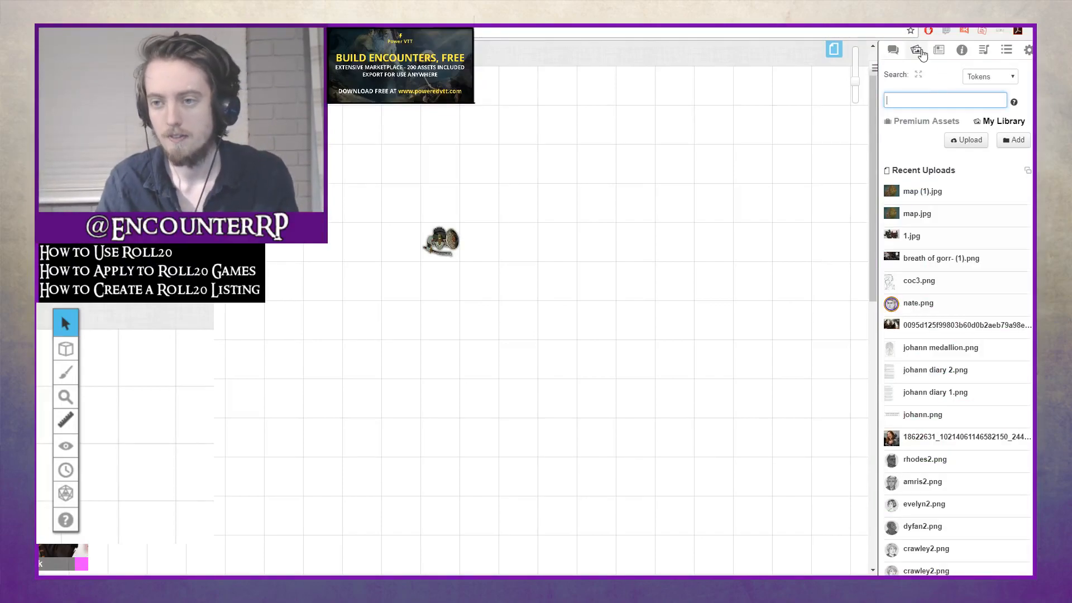
left_click(990, 77)
left_click(988, 100)
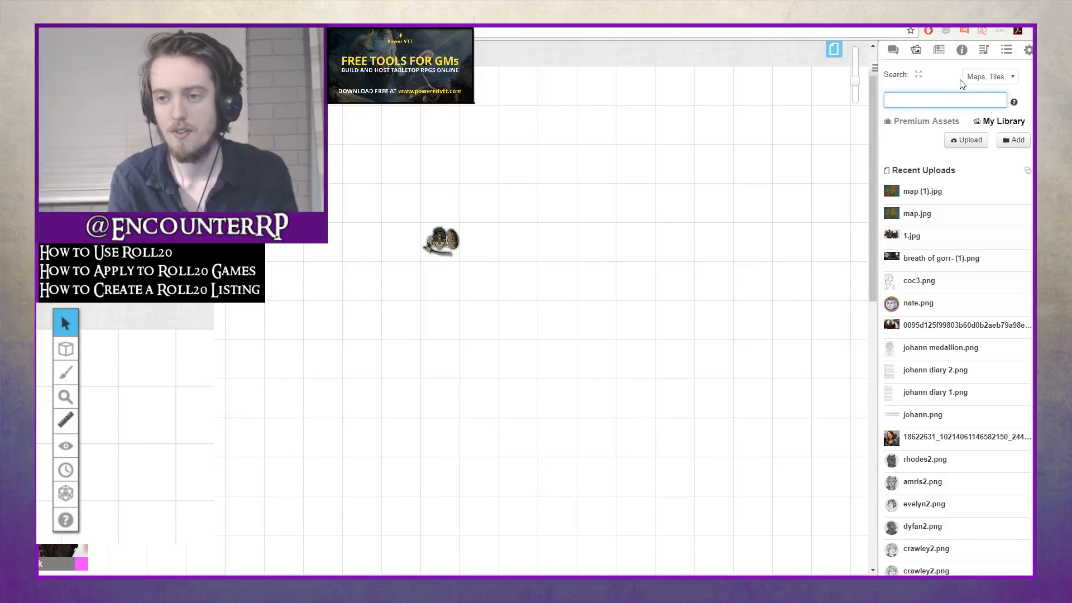
key("Return")
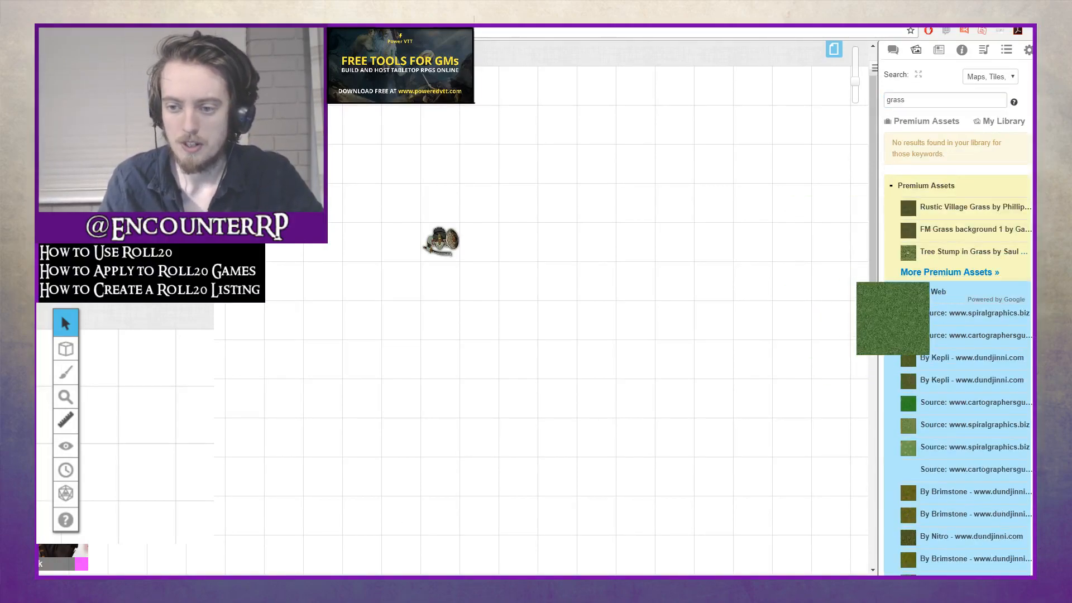
Place the second web grass result on the tabletop and move it to the right of the character token
left_click_drag(967, 337, 376, 212)
left_click(373, 157)
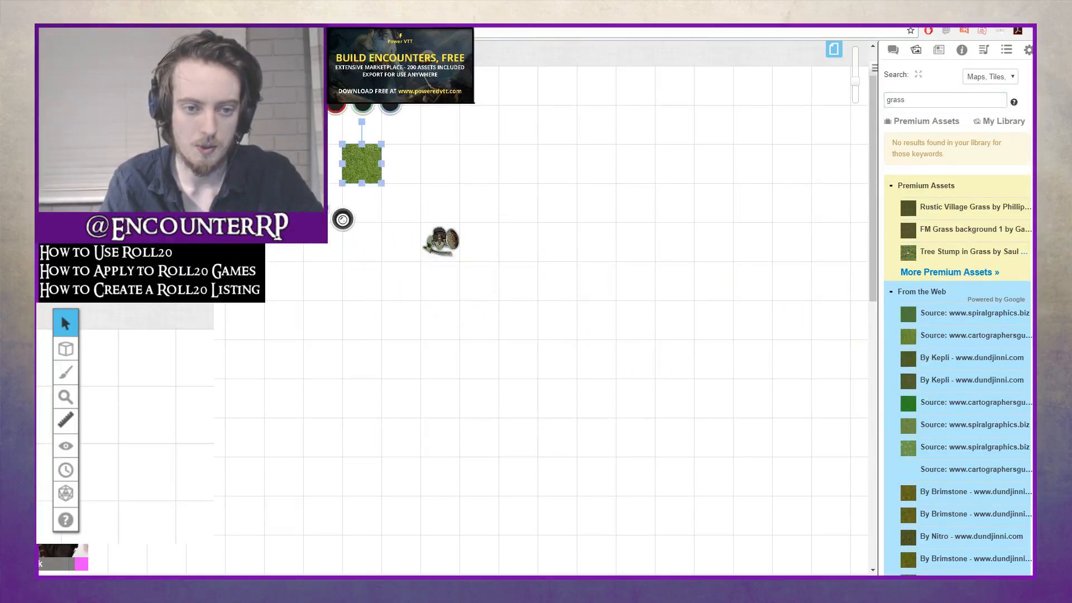
left_click_drag(361, 163, 558, 241)
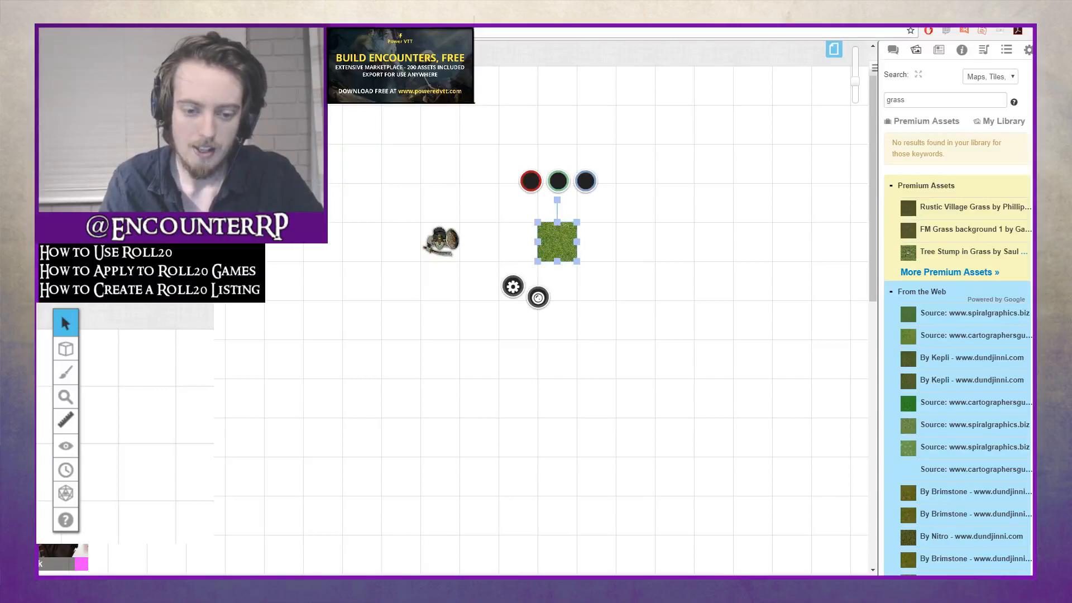
left_click(579, 307)
left_click(573, 257)
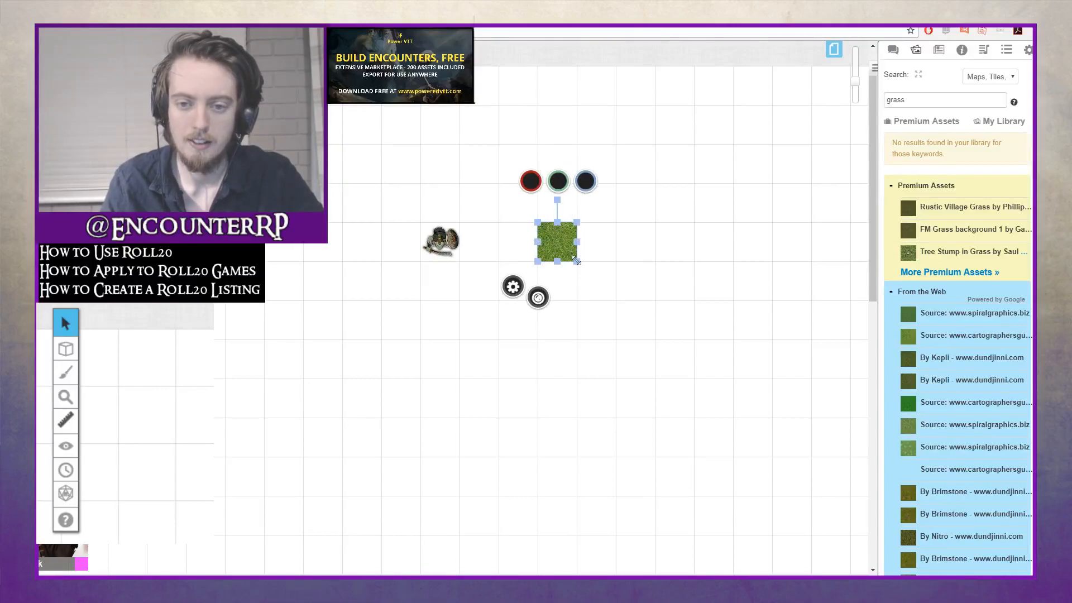
Enlarge the grass tile to three by three squares, directly to the right of the character token
left_click_drag(577, 260, 775, 424)
left_click_drag(695, 362, 619, 283)
left_click(777, 321)
left_click(625, 276)
left_click_drag(694, 379, 578, 254)
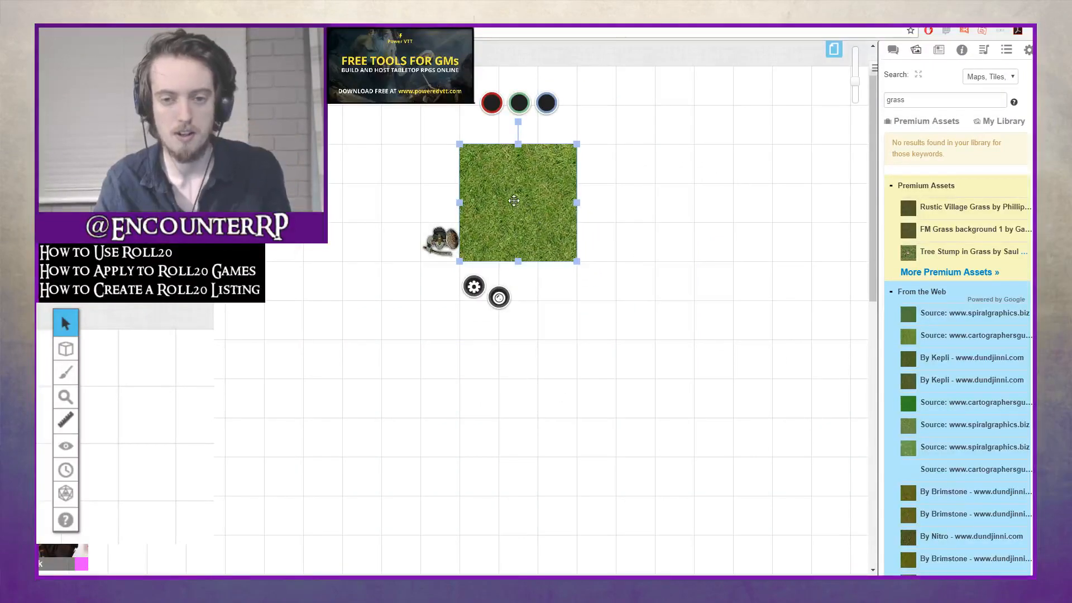
Duplicate the grass tile and place the copy flush against the right side of the original
left_click(616, 203)
key("ctrl+v")
left_click_drag(595, 201, 615, 204)
left_click(699, 240)
right_click(581, 190)
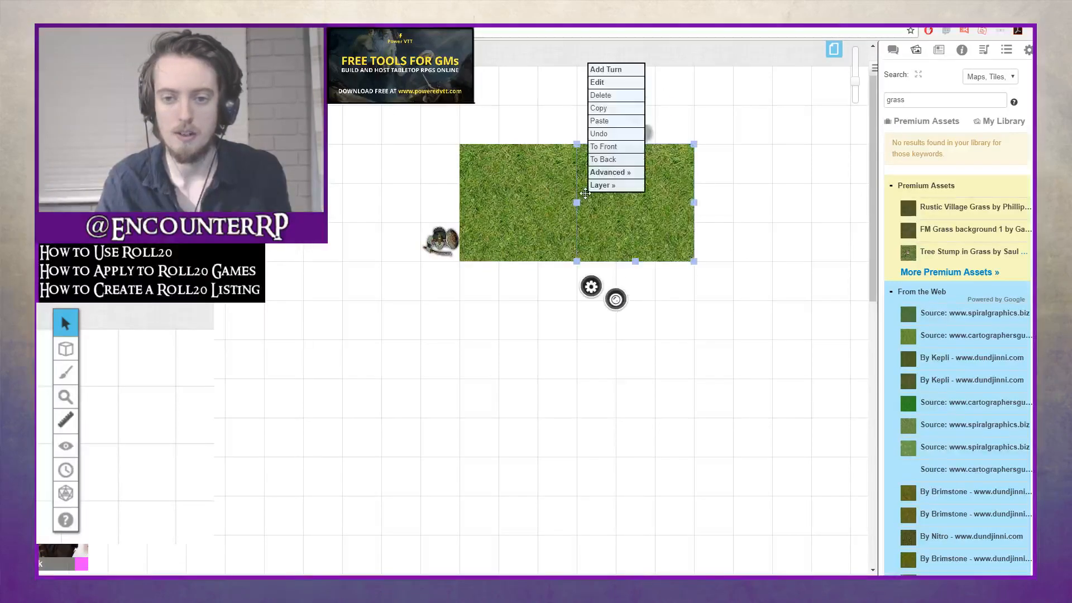
right_click(518, 186)
left_click(620, 290)
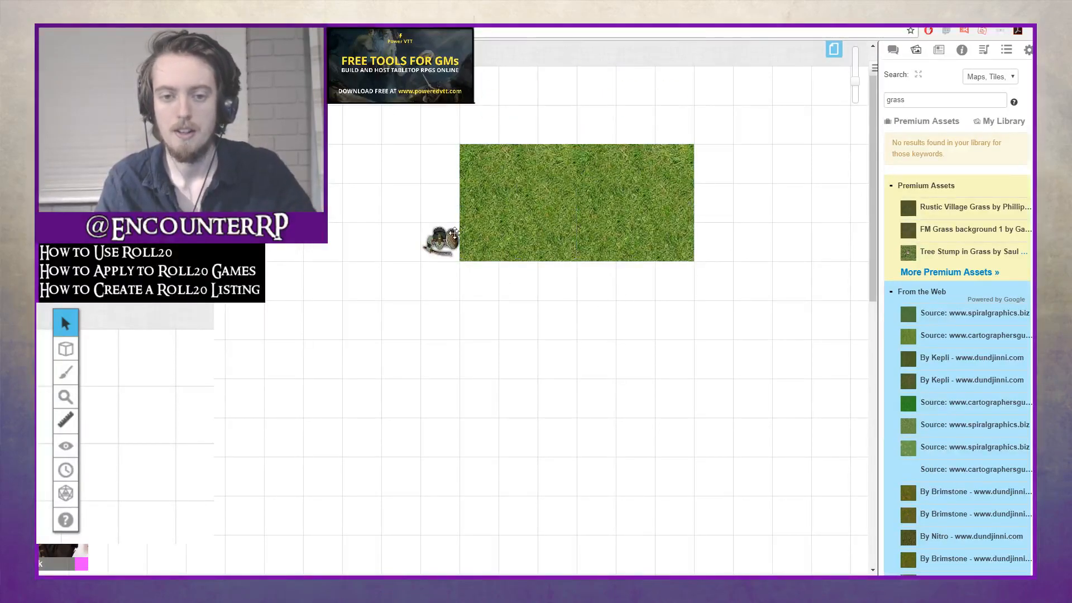
Move the character token one square right onto the first grass tile, and shift that tile three squares left to uncover the token
left_click_drag(443, 240, 480, 240)
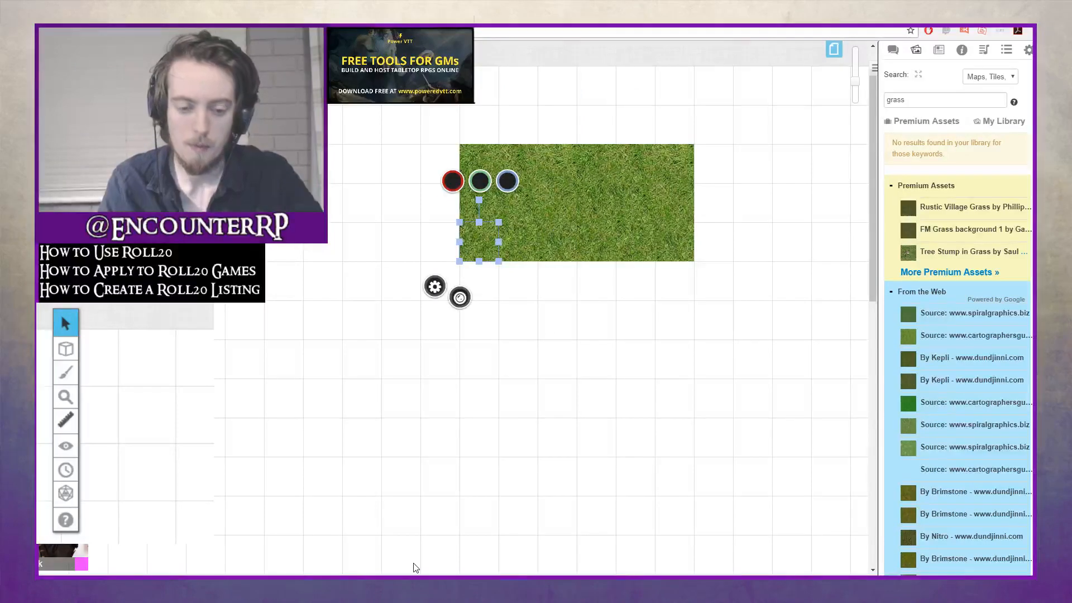
left_click_drag(510, 202, 404, 222)
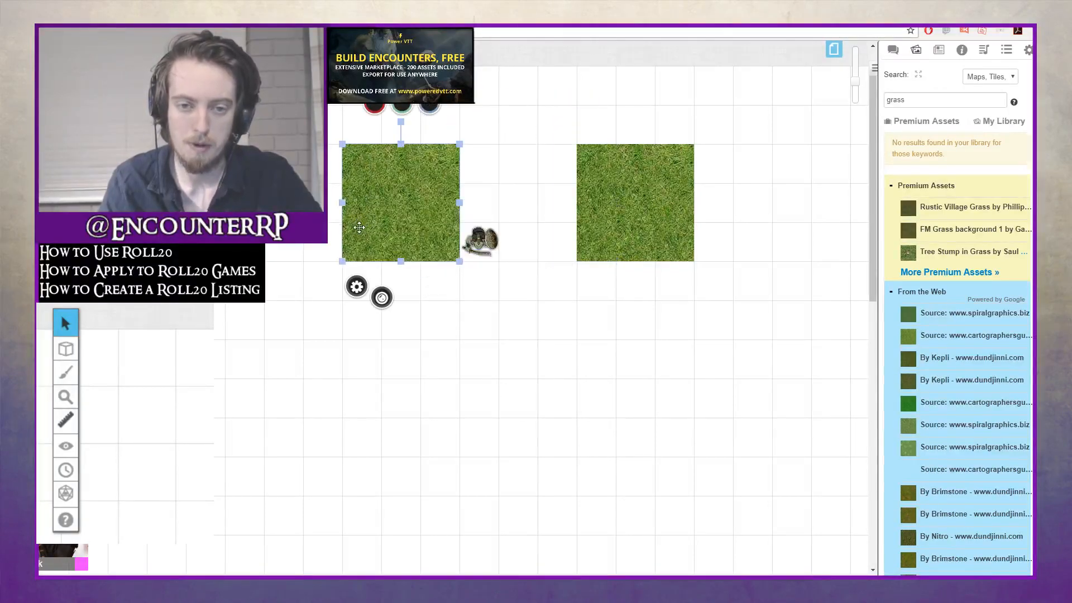
left_click(430, 516)
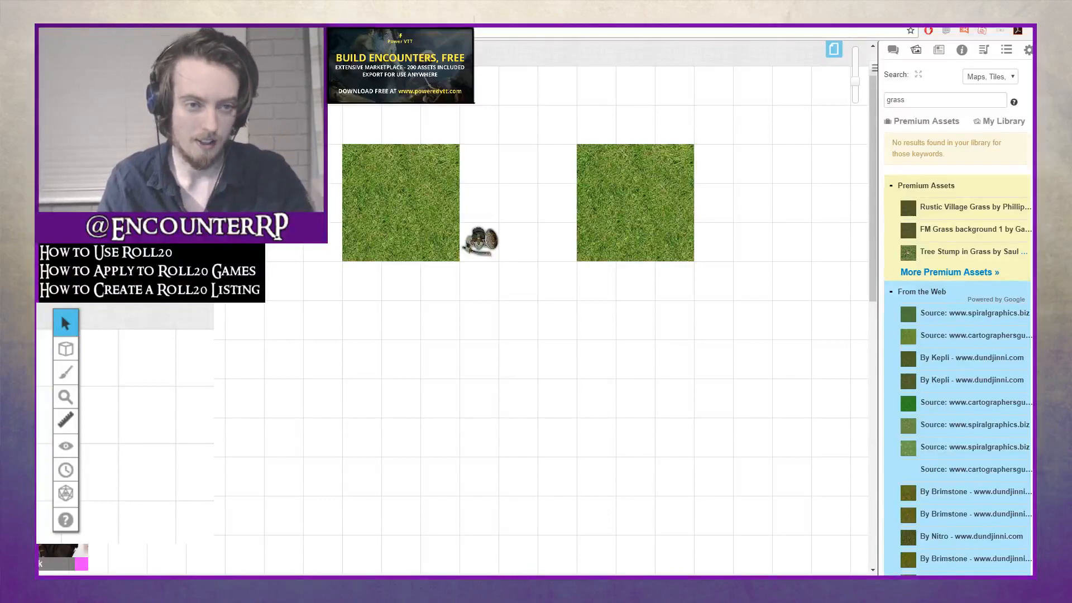
Add the darker first web grass result as a three-by-three tile, and fit it over the token between the two grass tiles
mouse_move(908, 314)
left_click_drag(908, 314, 421, 261)
left_click(433, 286)
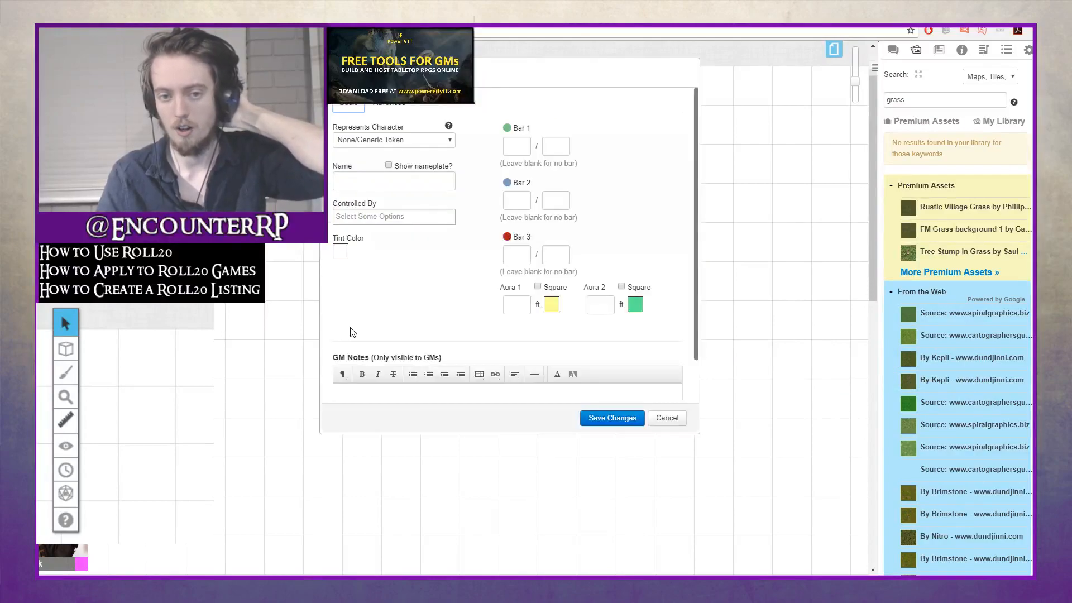
left_click(666, 418)
left_click(576, 380)
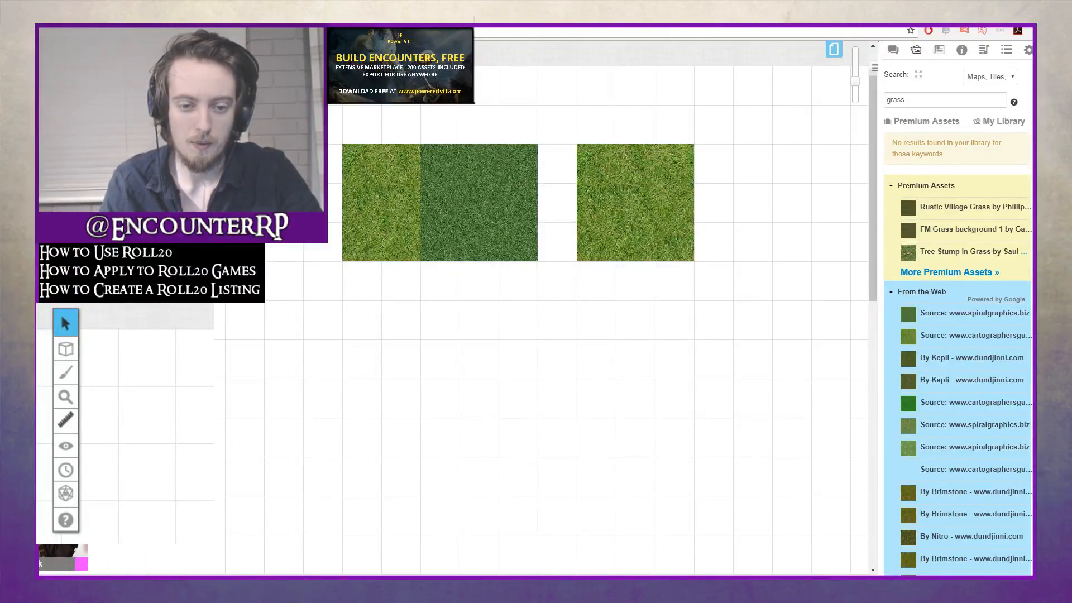
left_click_drag(448, 230, 486, 230)
left_click(525, 373)
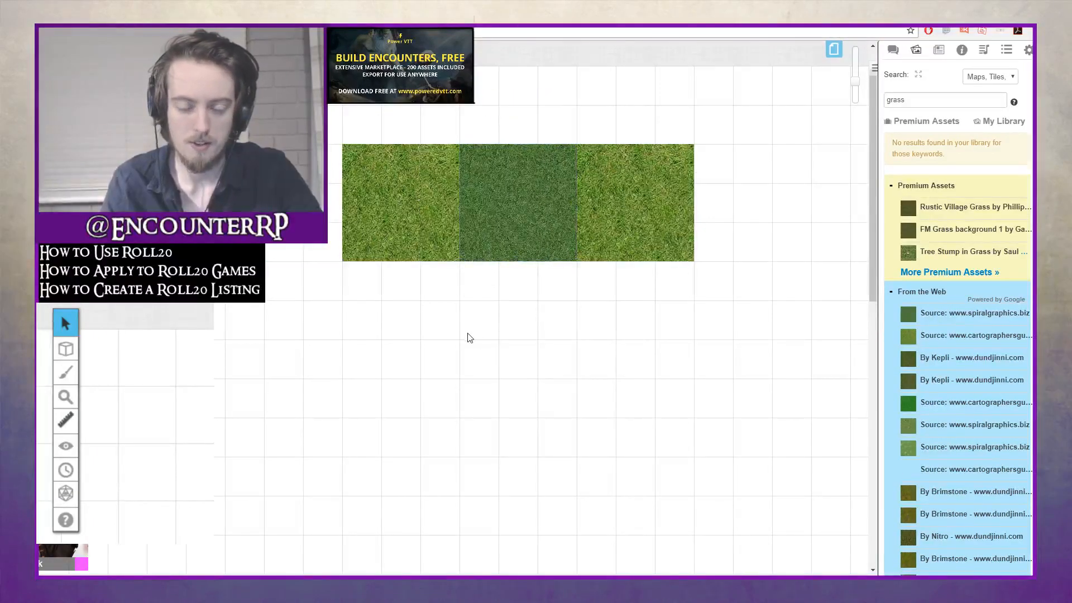
Switch to the Map & Background layer and try to box-select the grass tiles and token from there
mouse_move(69, 354)
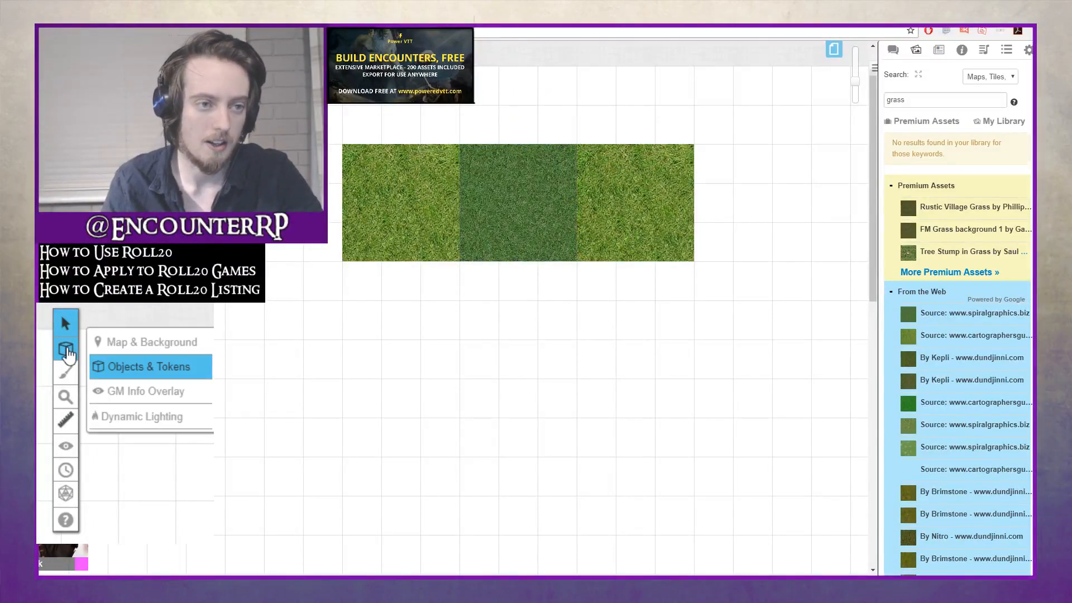
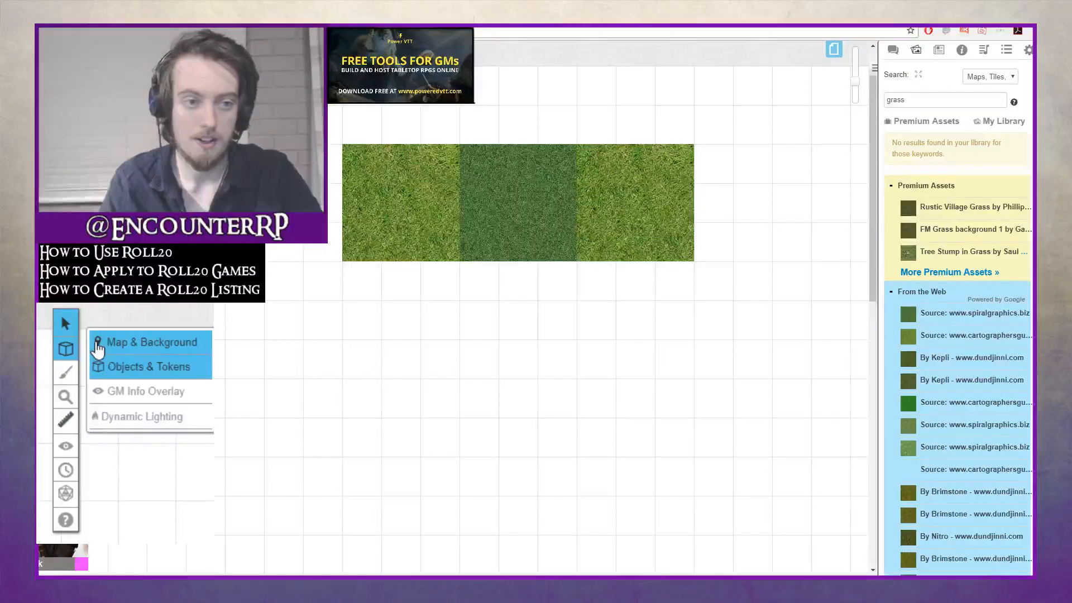
left_click(97, 343)
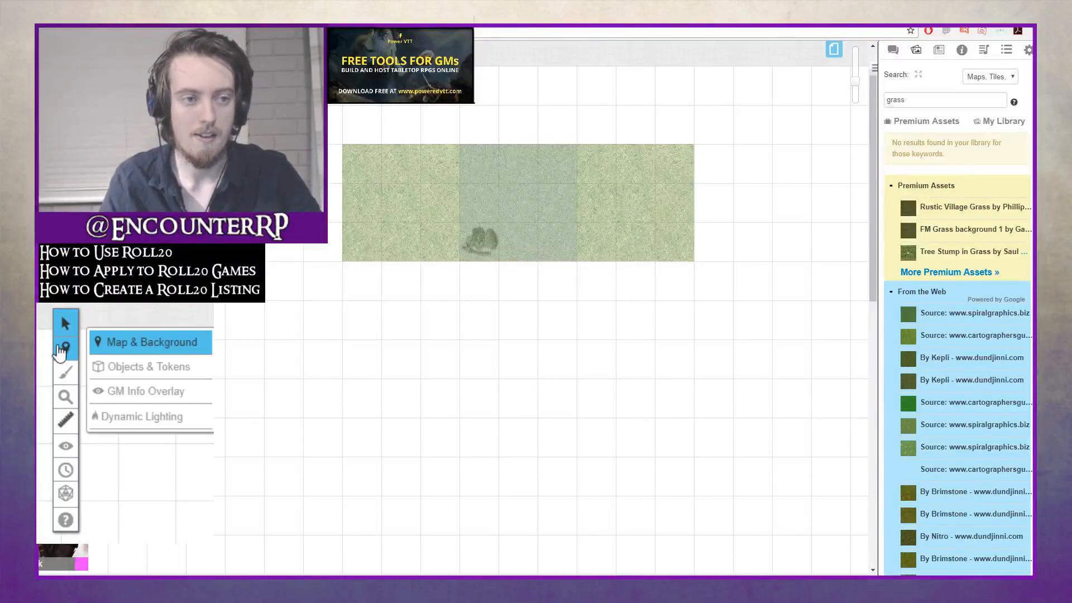
left_click_drag(725, 149, 221, 330)
left_click_drag(272, 306, 908, 77)
left_click_drag(296, 311, 721, 143)
left_click_drag(224, 311, 737, 116)
left_click_drag(265, 286, 820, 83)
Add a dark grass tile to the background layer, sized five by five squares and aligned with the first tile's upper-left corner
mouse_move(992, 315)
left_click_drag(993, 319, 539, 380)
left_click(387, 227)
left_click_drag(465, 297, 437, 366)
left_click(581, 341)
left_click_drag(504, 327, 429, 228)
left_click_drag(409, 298, 461, 306)
left_click(586, 300)
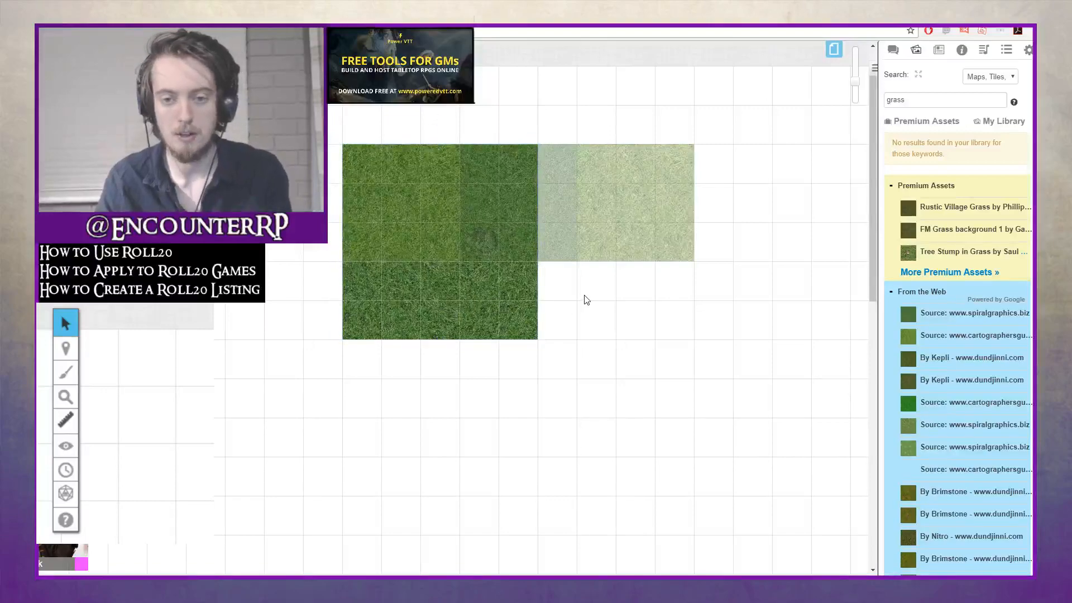
Duplicate the background grass tile directly to its right, and try to select the character token from this layer
key("ctrl+v")
left_click_drag(613, 284, 659, 244)
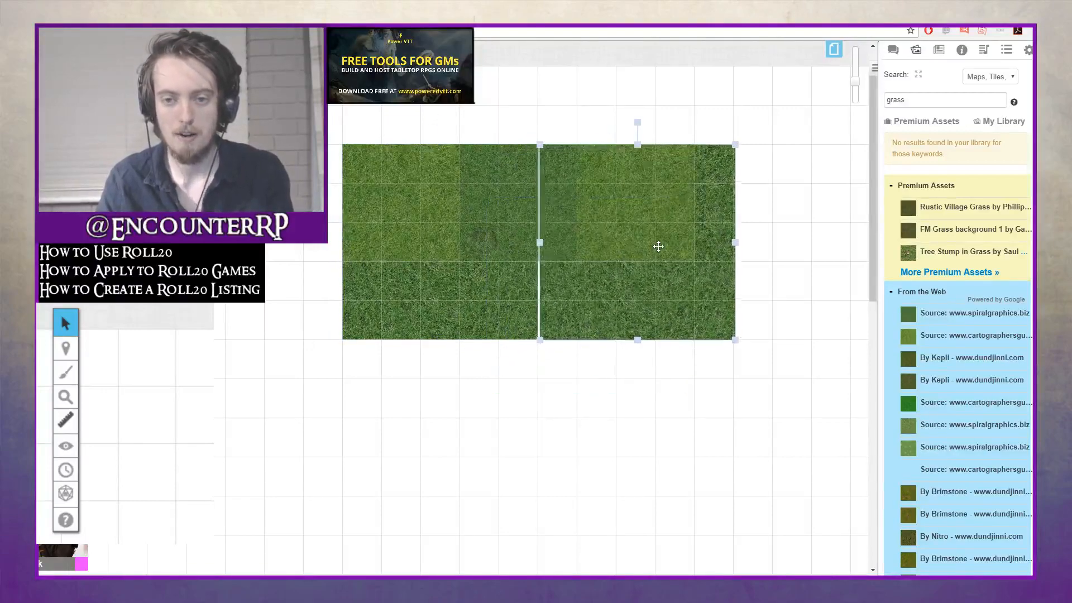
left_click(749, 247)
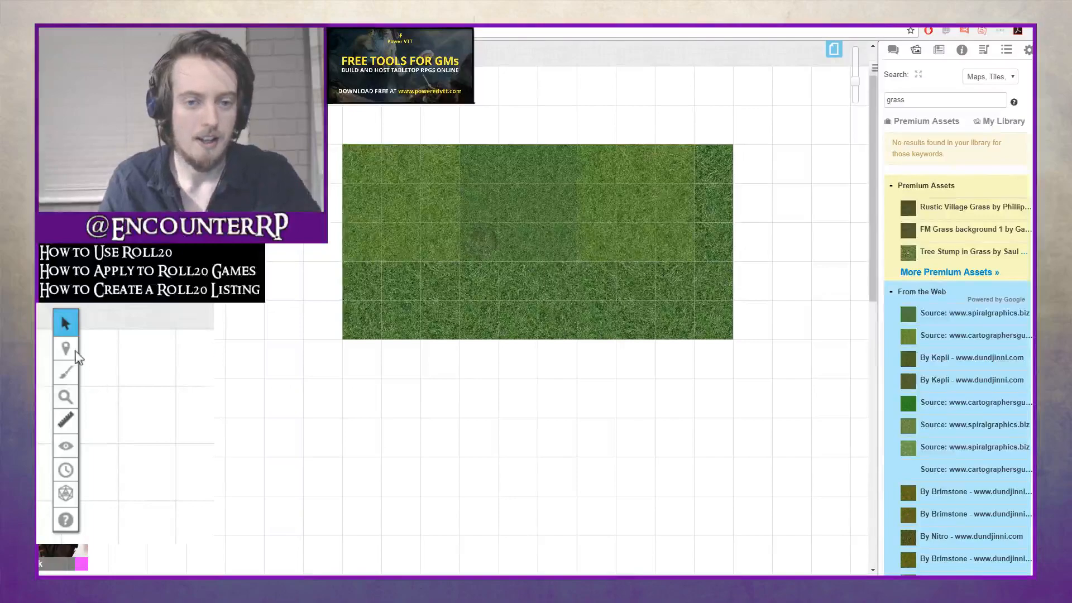
left_click(489, 244)
left_click(504, 418)
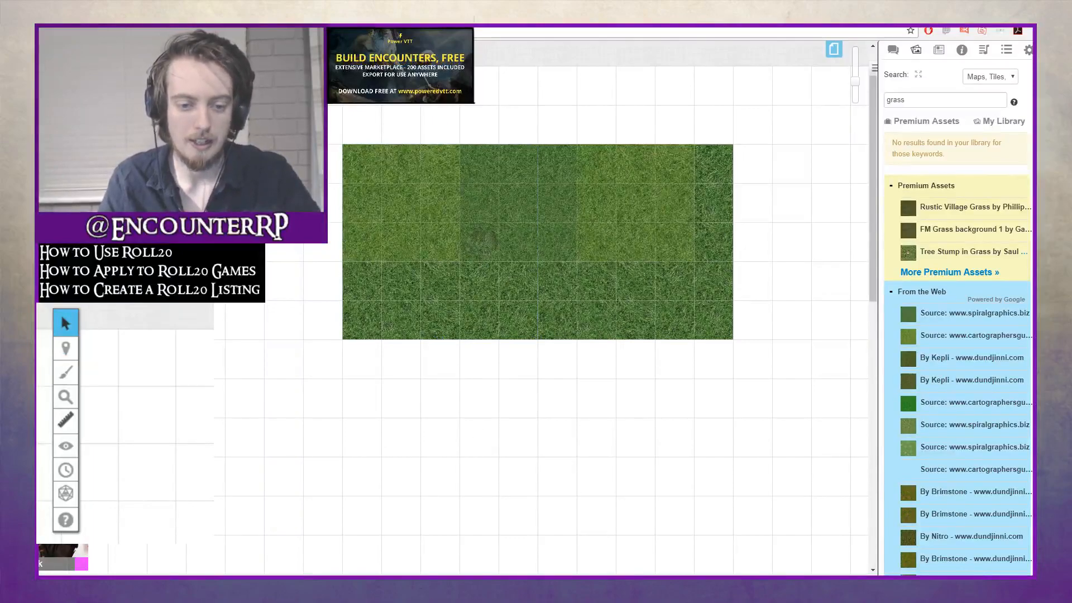
Switch to the Objects & Tokens layer and delete the three three-by-three grass tiles around the character token
left_click(114, 345)
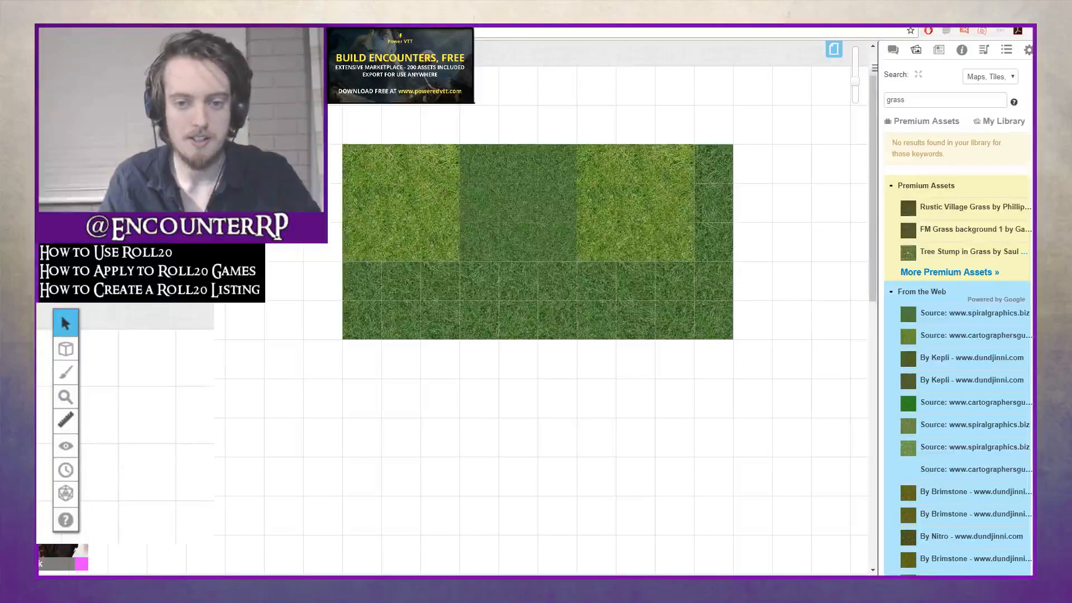
left_click(514, 205)
key("Delete")
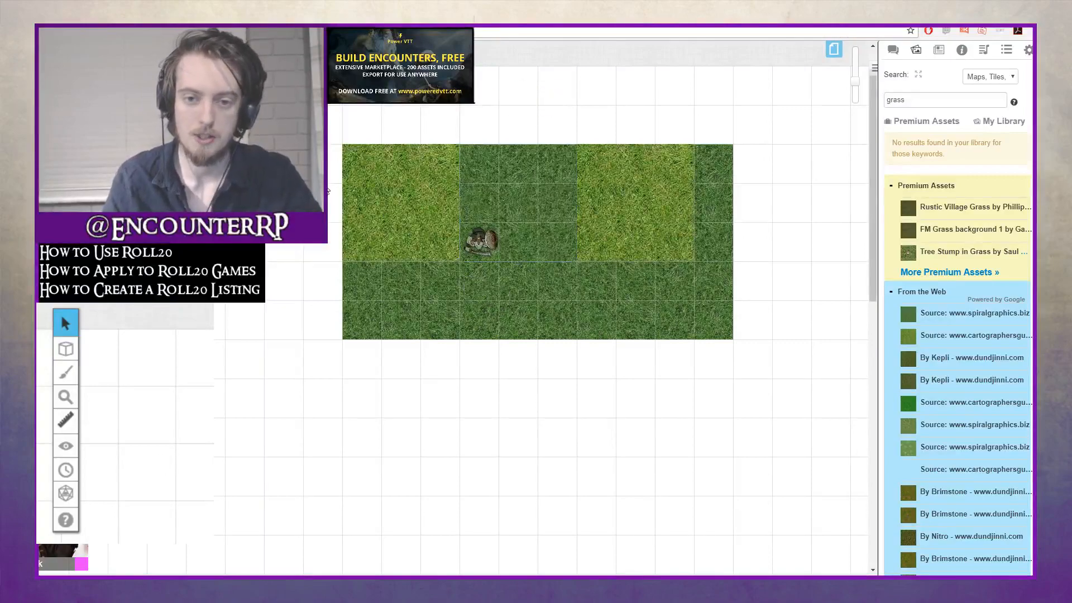
left_click(436, 195)
key("Delete")
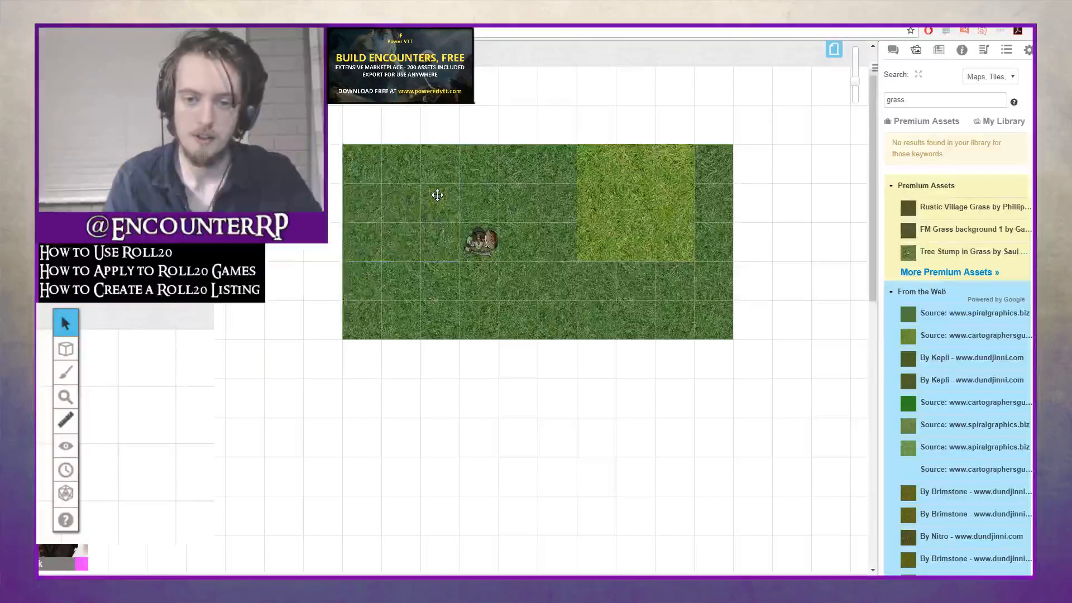
left_click(627, 172)
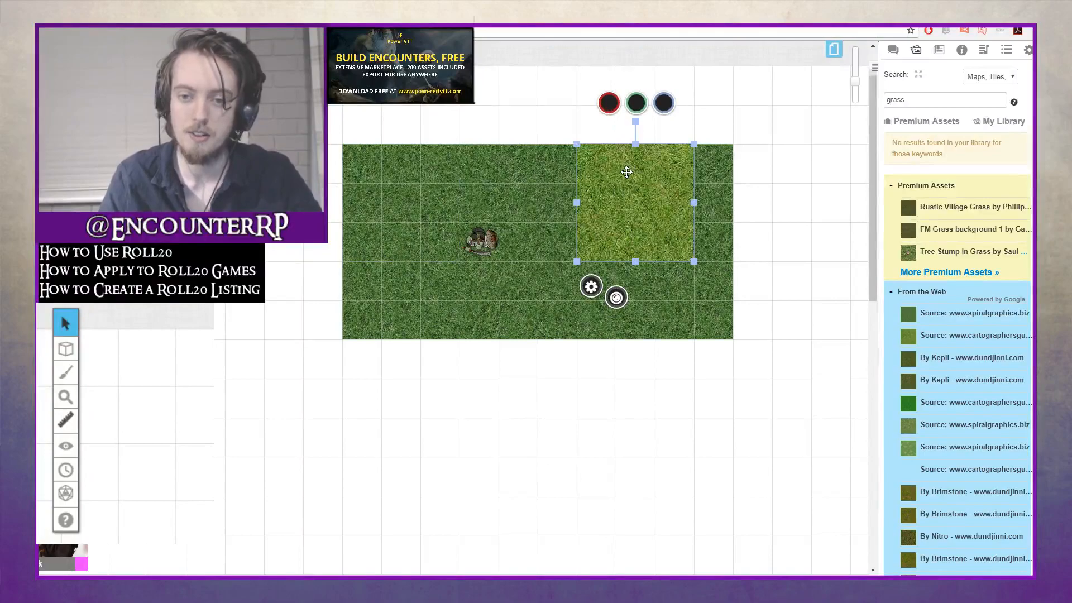
right_click(628, 171)
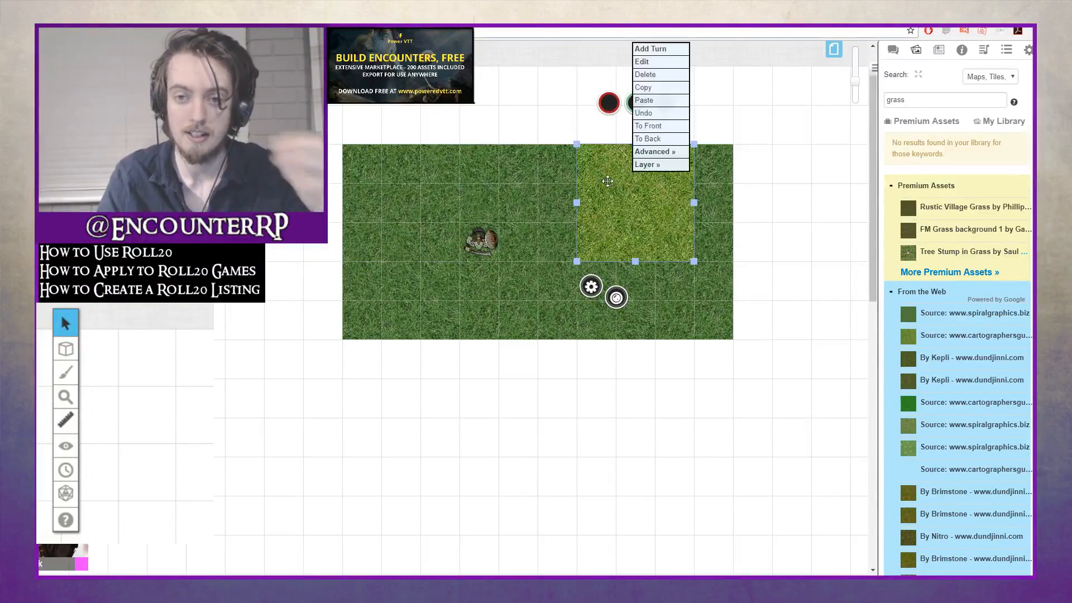
left_click(669, 75)
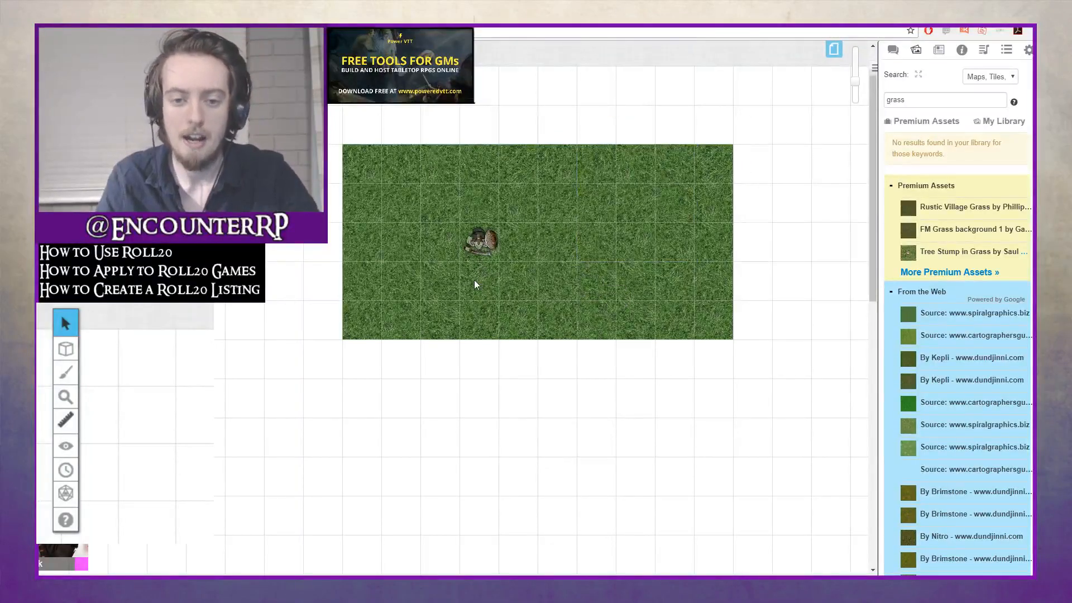
Try to box-select the background grass from the Objects & Tokens layer, and move the character token one square to the right
left_click_drag(225, 406, 405, 135)
left_click_drag(336, 375, 394, 135)
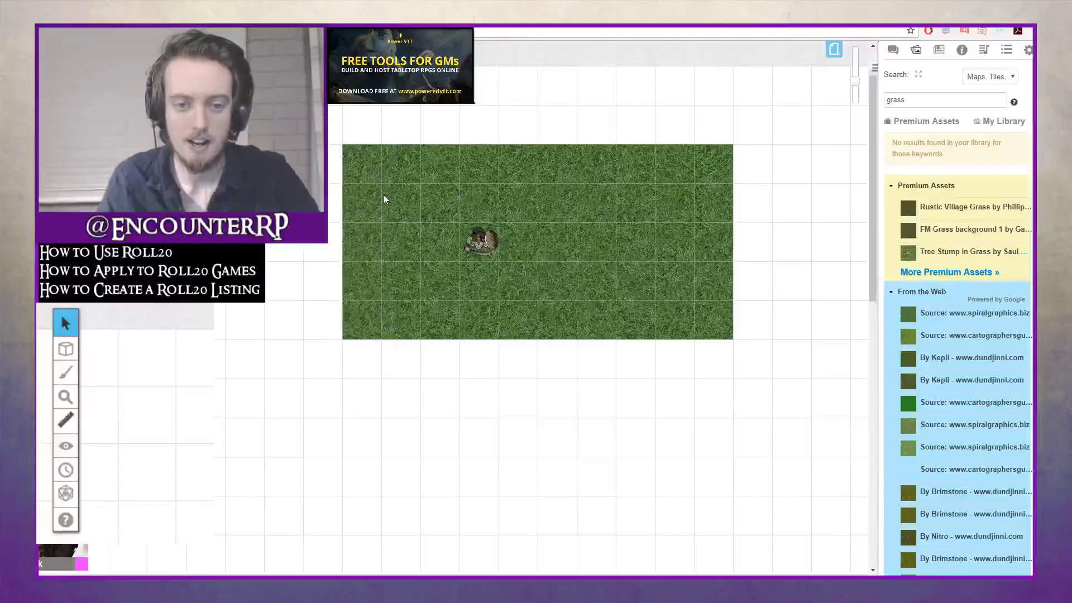
left_click_drag(305, 182, 511, 93)
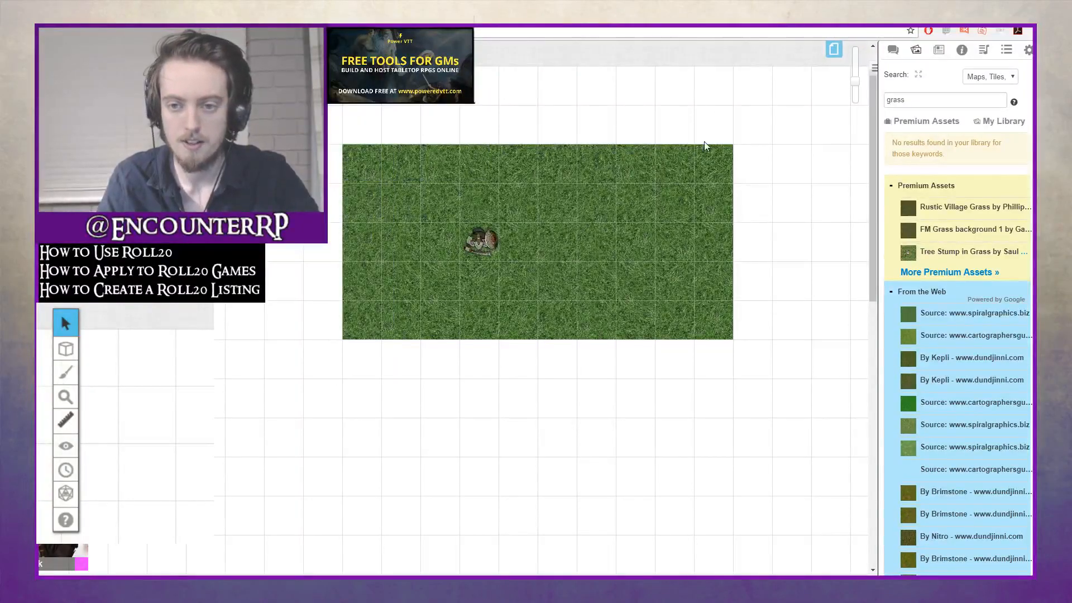
left_click_drag(630, 182, 670, 335)
left_click_drag(481, 241, 534, 235)
left_click(592, 254)
left_click(562, 323)
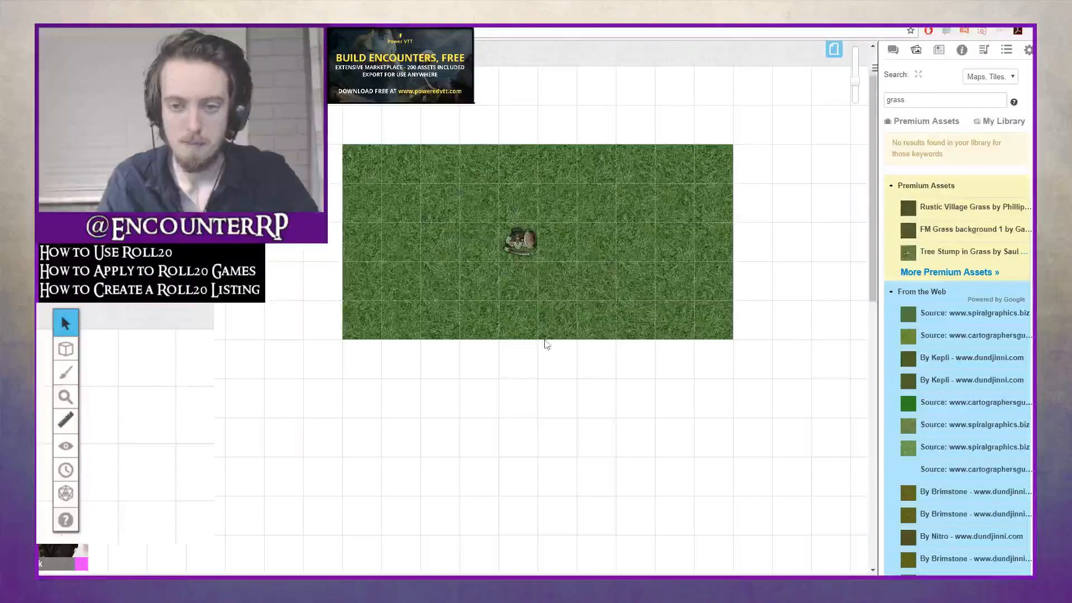
Show the uploaded files in My Library, and open and close the file upload dialog
left_click(937, 56)
left_click(916, 54)
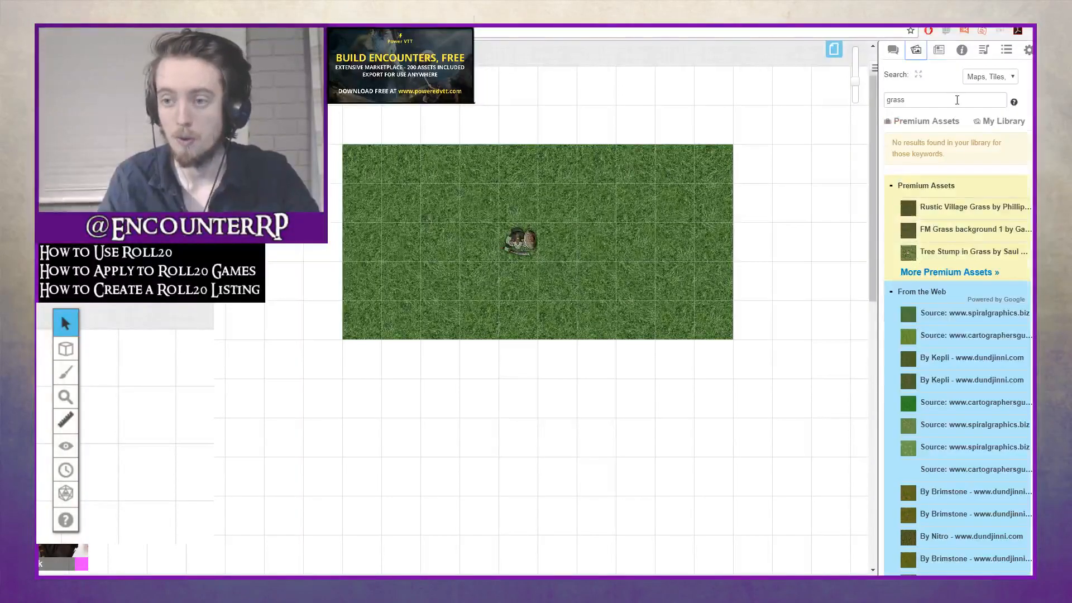
left_click(978, 128)
left_click(964, 140)
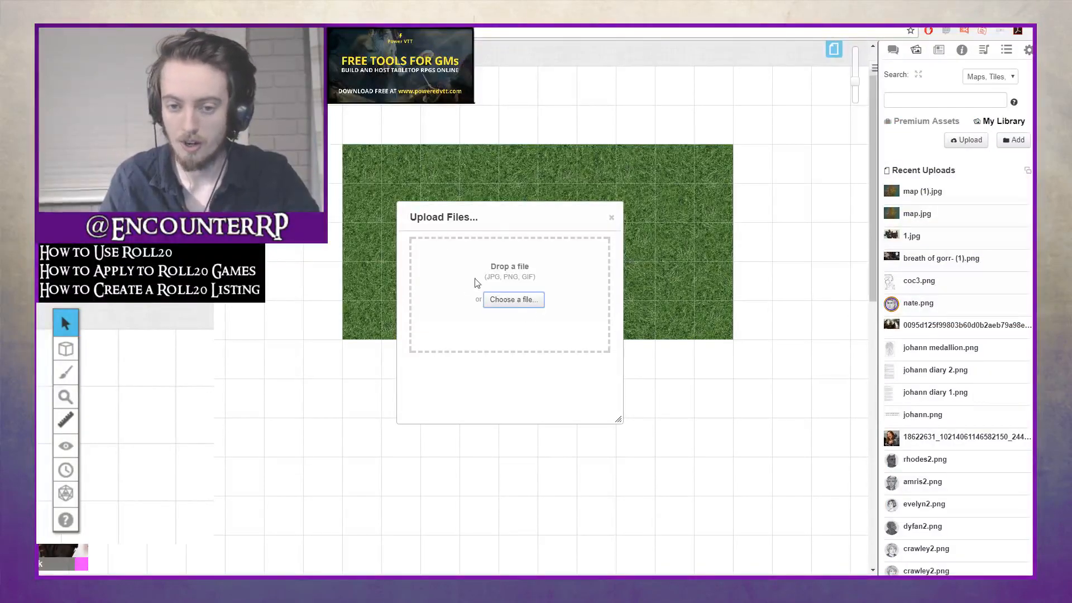
left_click(614, 221)
Place map (1).jpg from the recent uploads on the grass, enlarge it, and delete it
left_click_drag(938, 191, 419, 314)
left_click(463, 304)
left_click(459, 299)
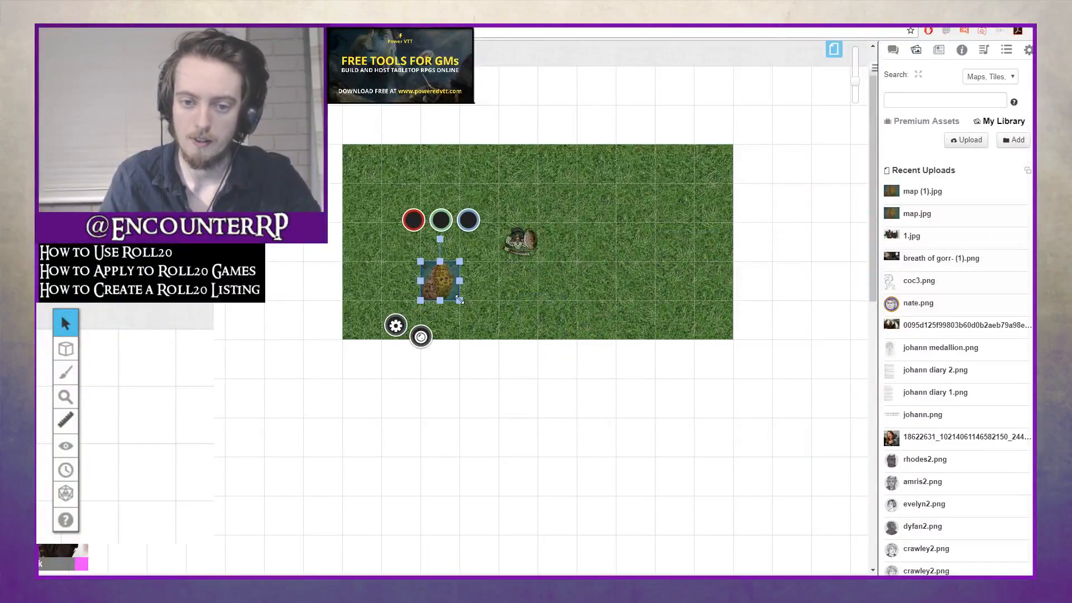
left_click_drag(459, 299, 581, 422)
key("Delete")
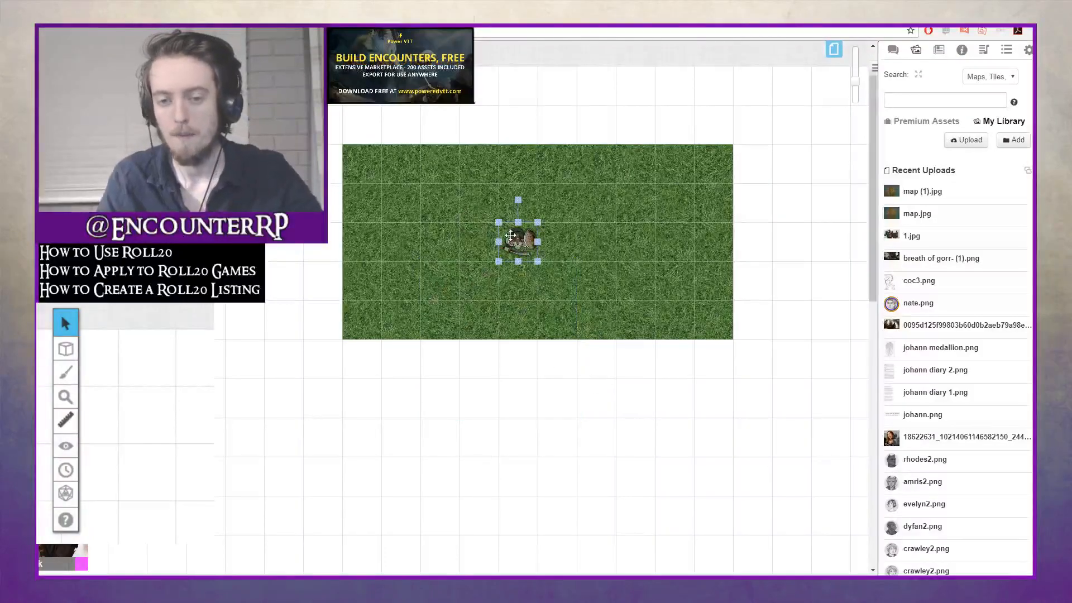
Return the sidebar to the chat and clear the selection on the map
left_click(892, 51)
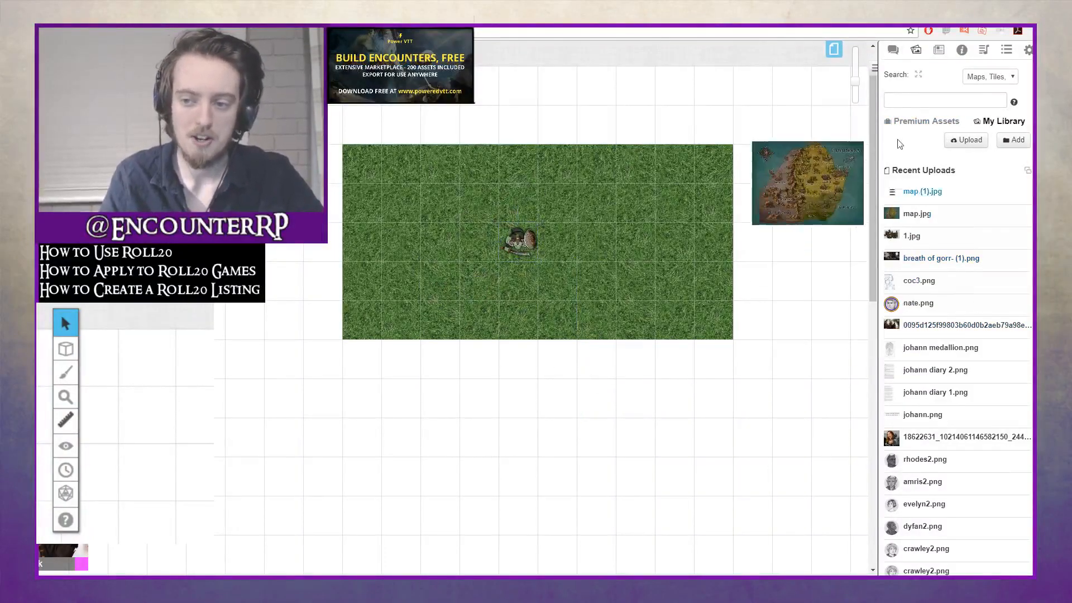
left_click(495, 257)
left_click(292, 282)
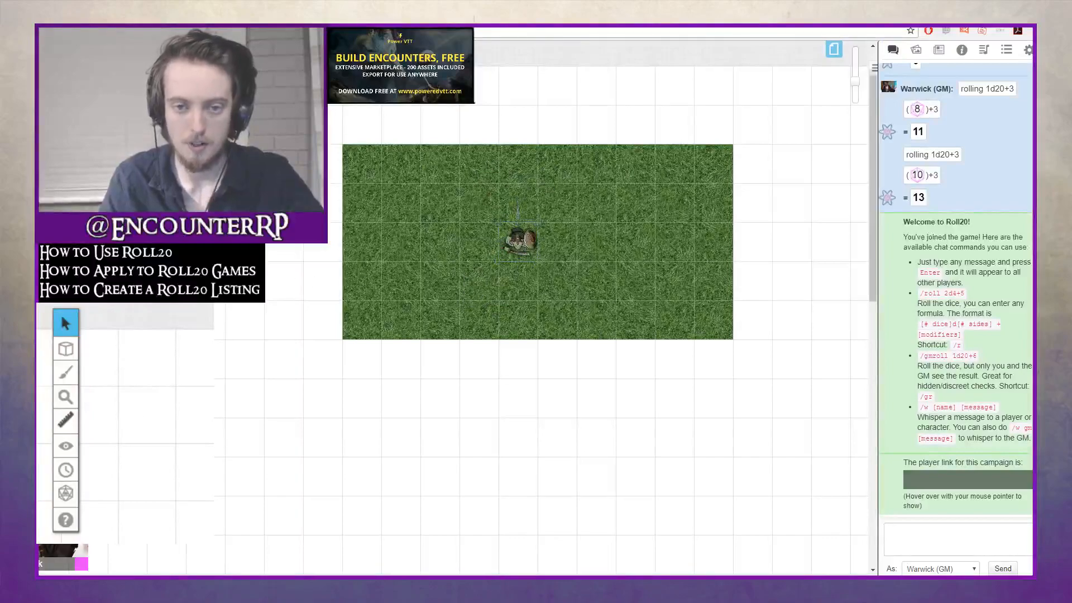
Switch to the Map & Background layer and try to select the grass tiles and the character token from there
mouse_move(66, 349)
left_click(131, 342)
left_click(423, 202)
left_click_drag(207, 364, 637, 159)
left_click(359, 361)
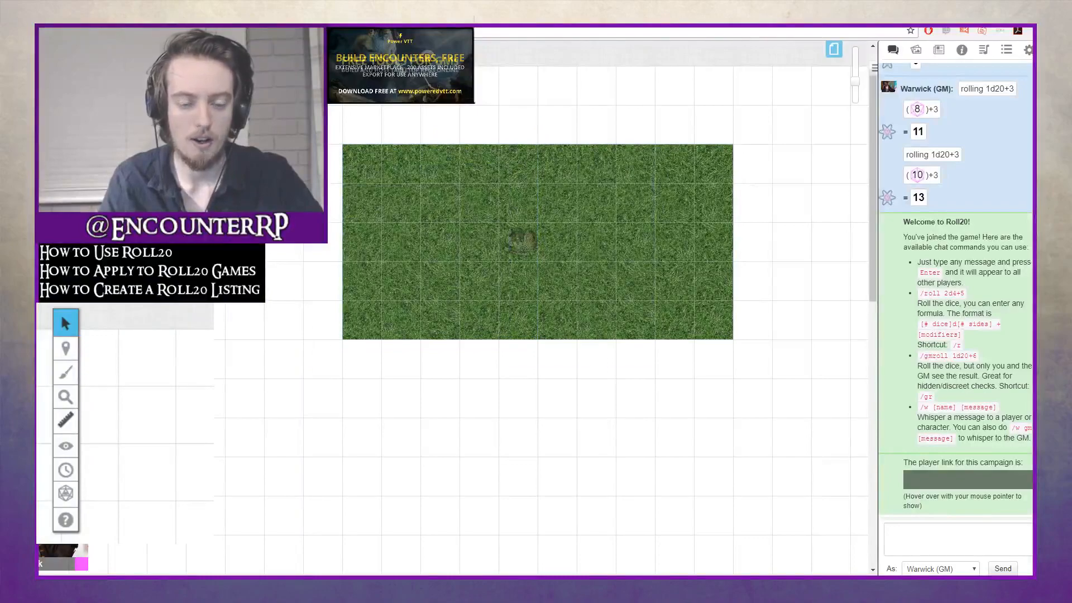
left_click(393, 301)
left_click_drag(452, 245, 444, 266)
left_click(303, 183)
left_click_drag(277, 391, 246, 355)
left_click(788, 142)
left_click(256, 319)
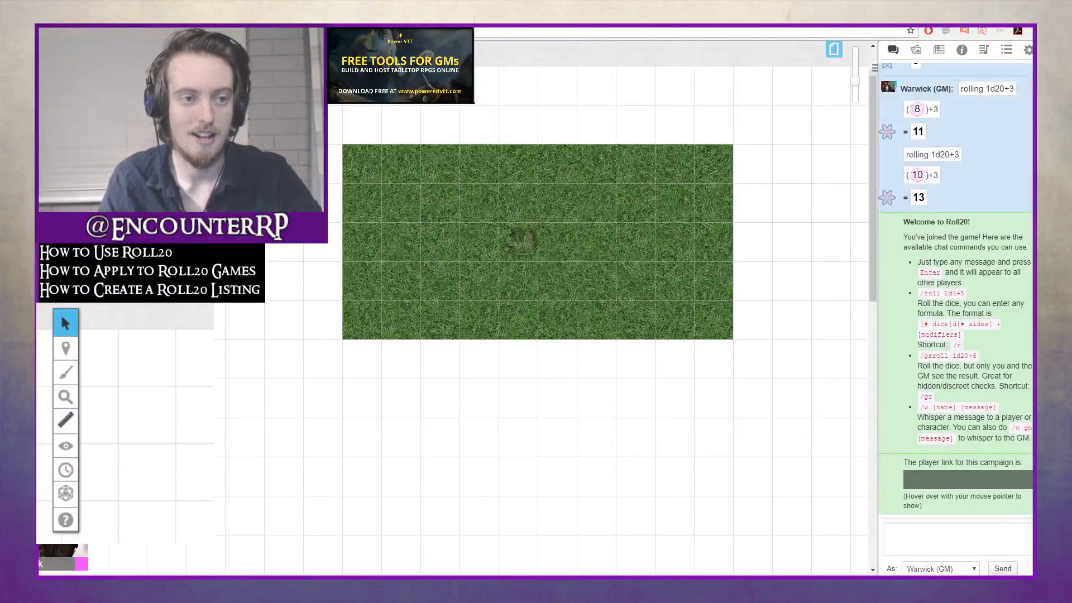
Switch to the Objects & Tokens layer, move the character token one square left, and box-select it over the grass
mouse_move(66, 353)
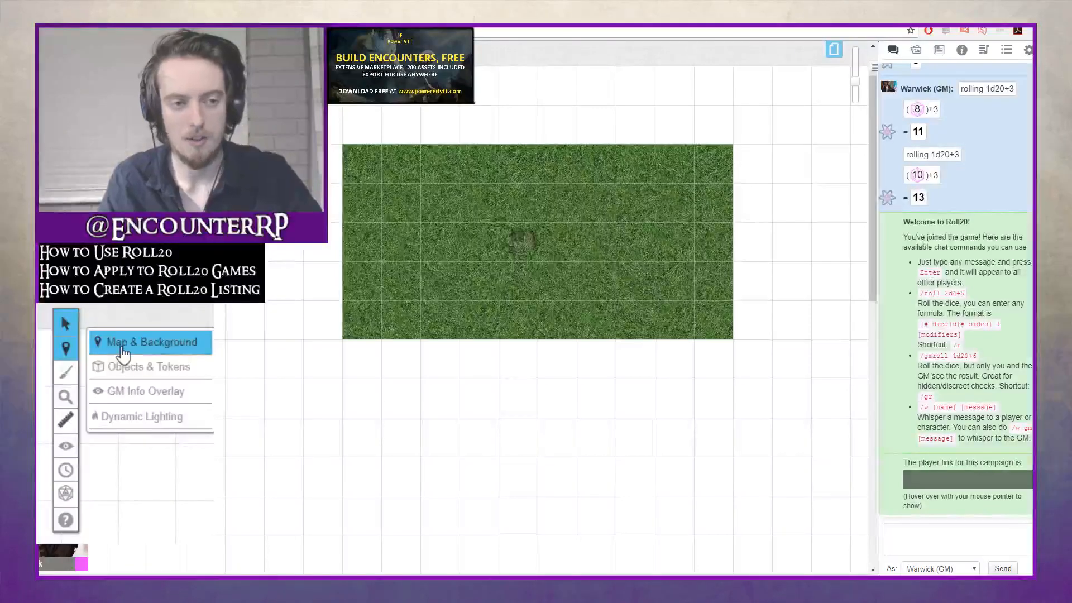
left_click(142, 369)
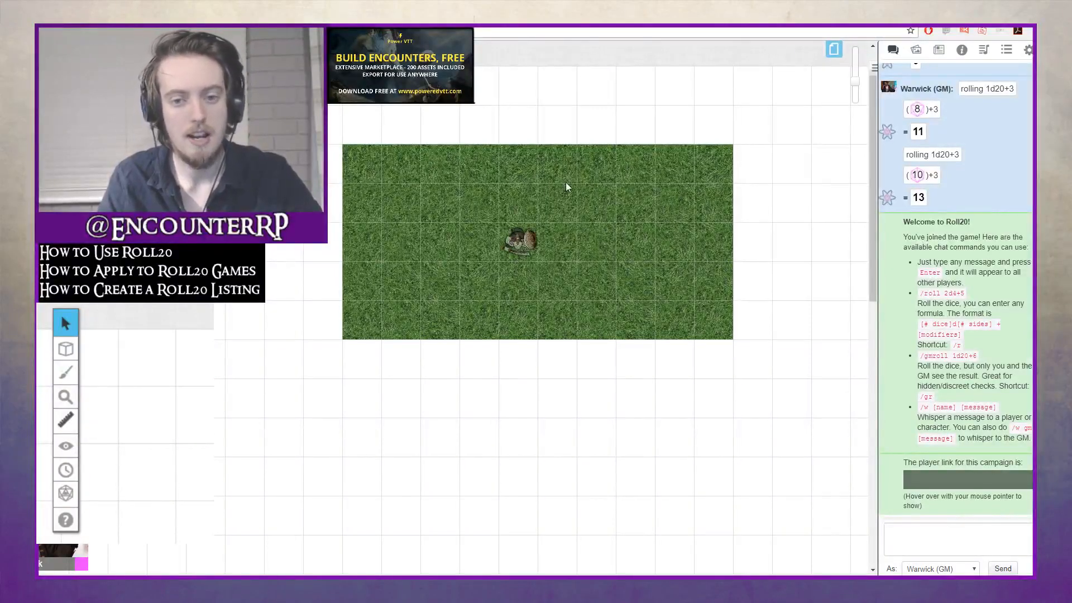
left_click_drag(528, 238, 466, 226)
left_click(531, 226)
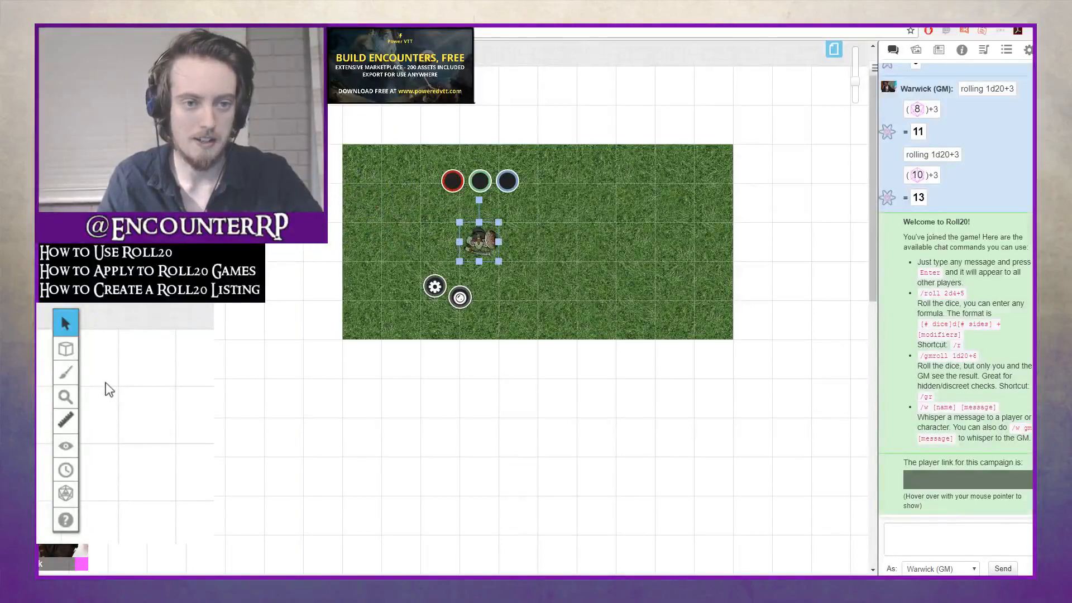
left_click(416, 258)
left_click_drag(236, 347, 499, 117)
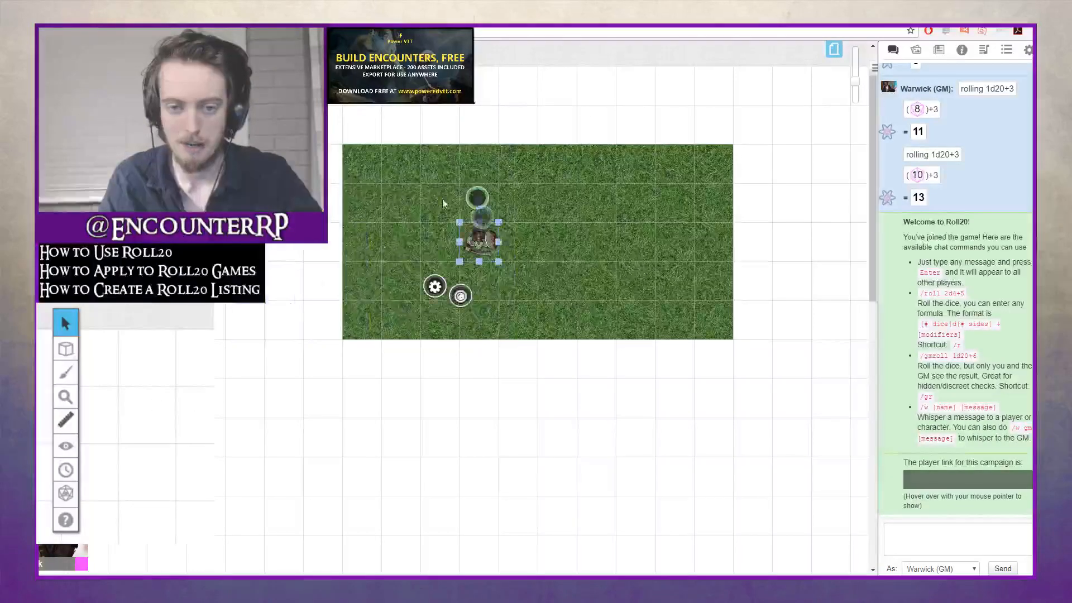
left_click(357, 246)
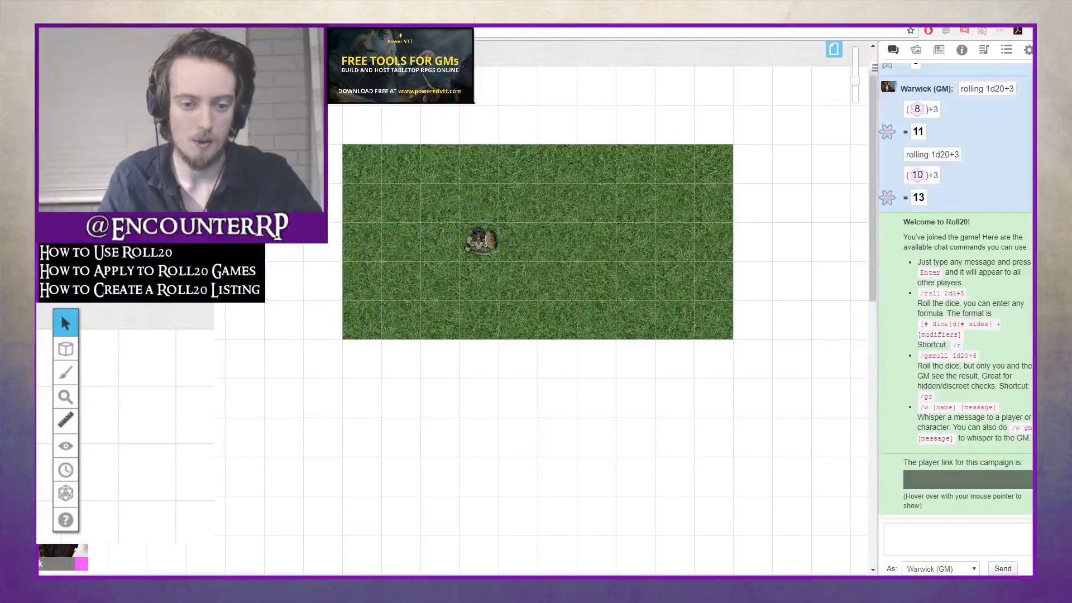
mouse_move(481, 243)
left_mouse_down()
mouse_move(637, 244)
mouse_move(481, 244)
left_mouse_up()
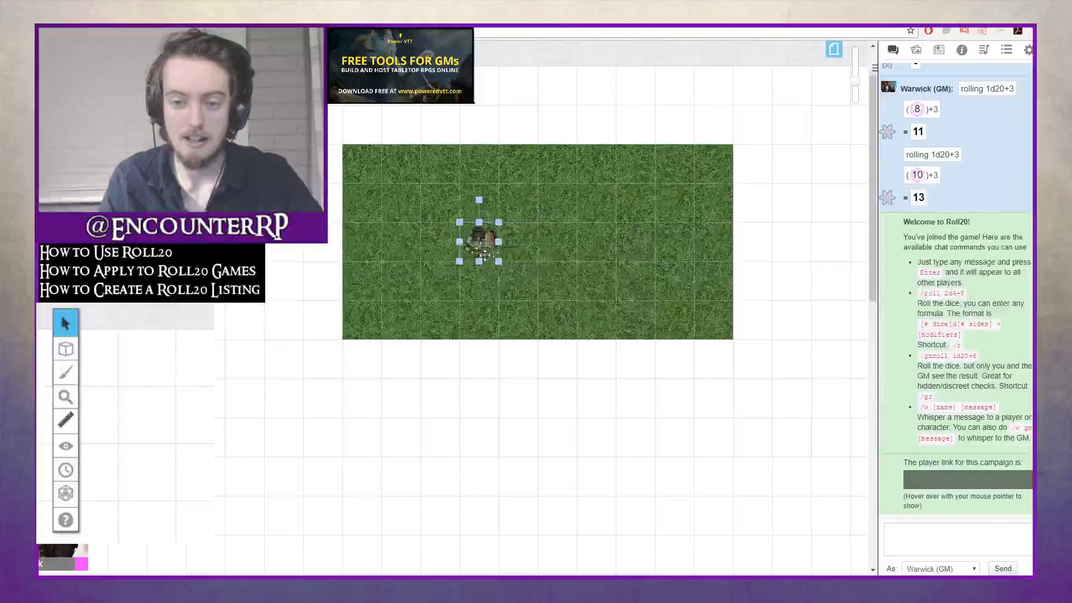
From the Map & Background layer, reassign the right-hand grass tile to the Token Layer
mouse_move(66, 349)
left_click(140, 342)
left_click(630, 218)
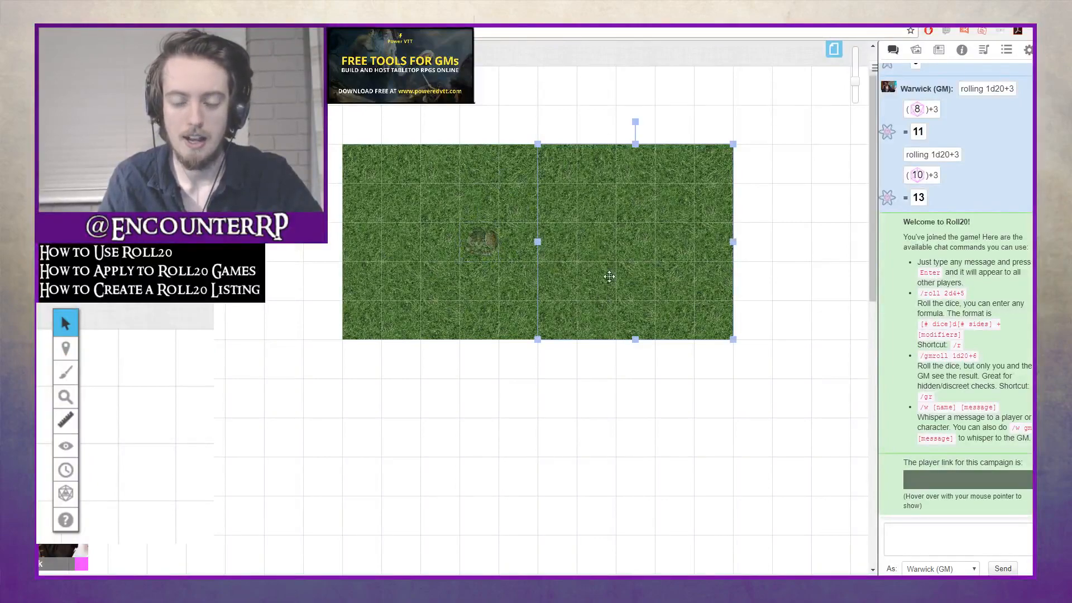
right_click(628, 229)
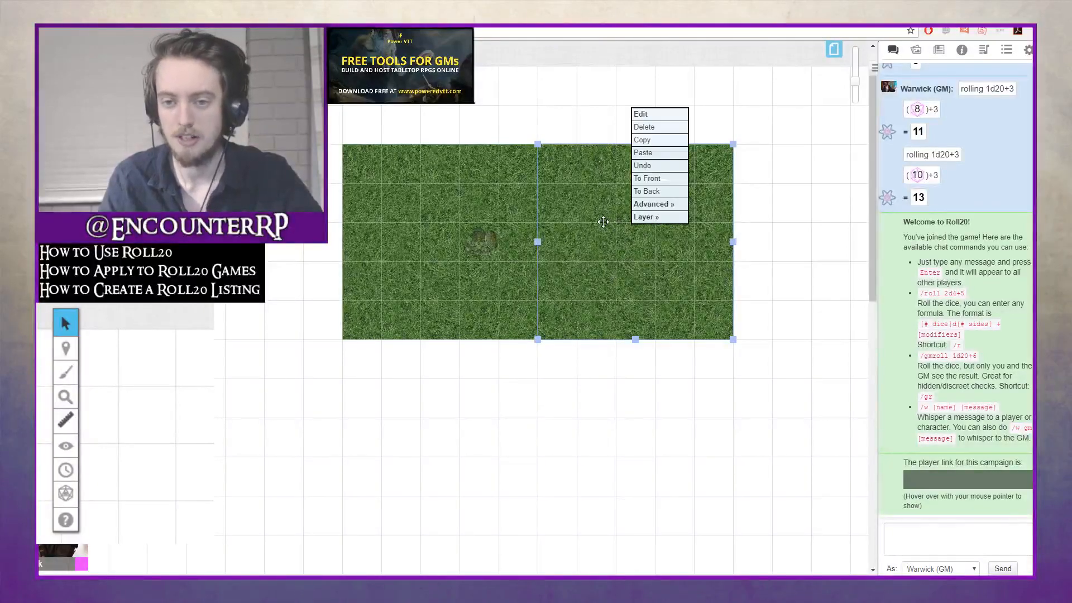
left_click(624, 277)
right_click(605, 214)
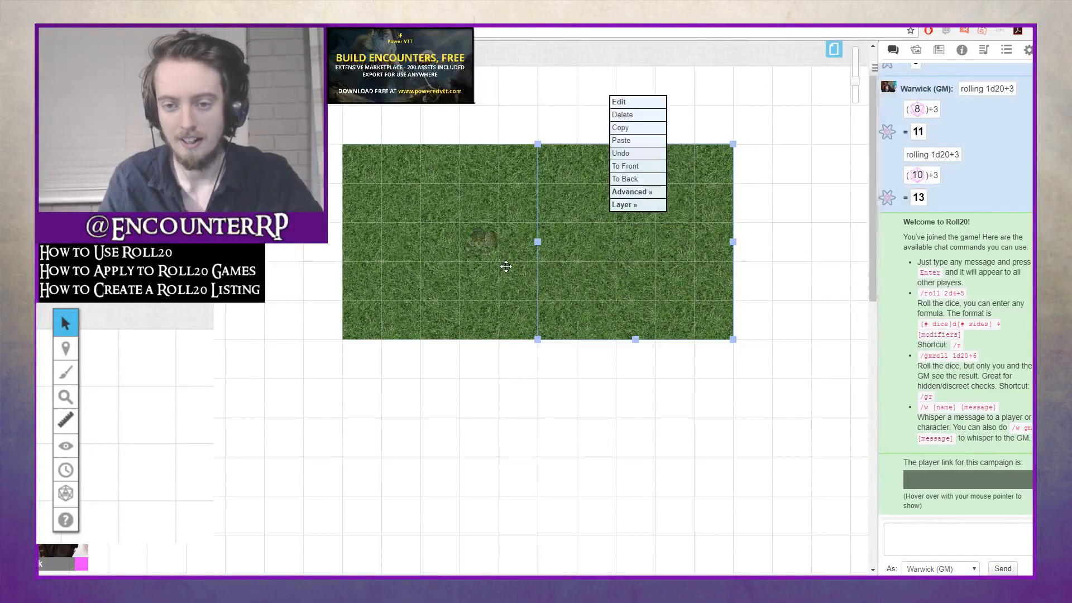
mouse_move(629, 214)
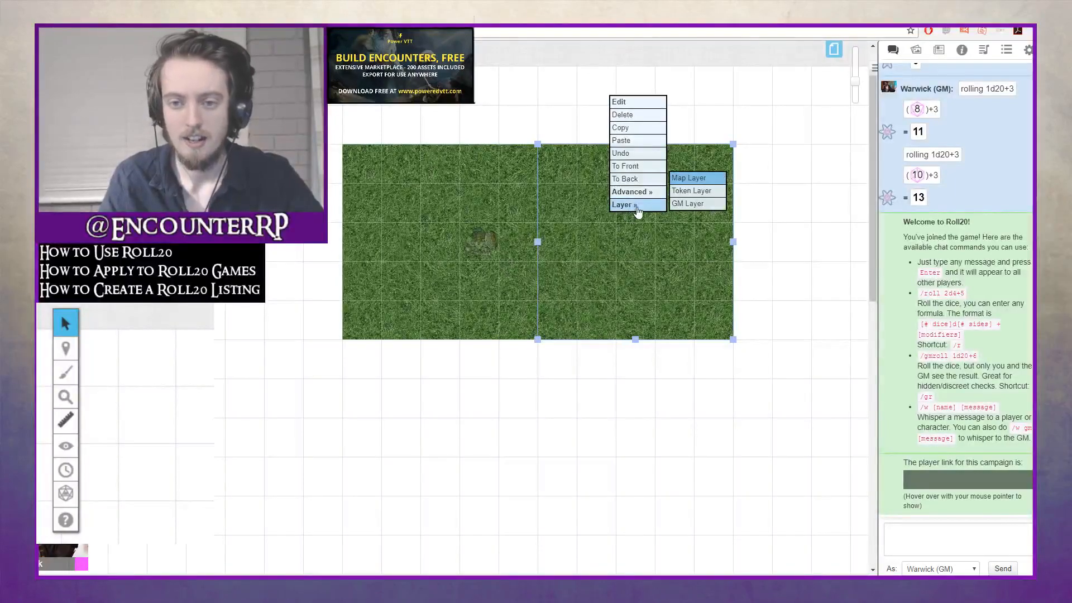
left_click(691, 204)
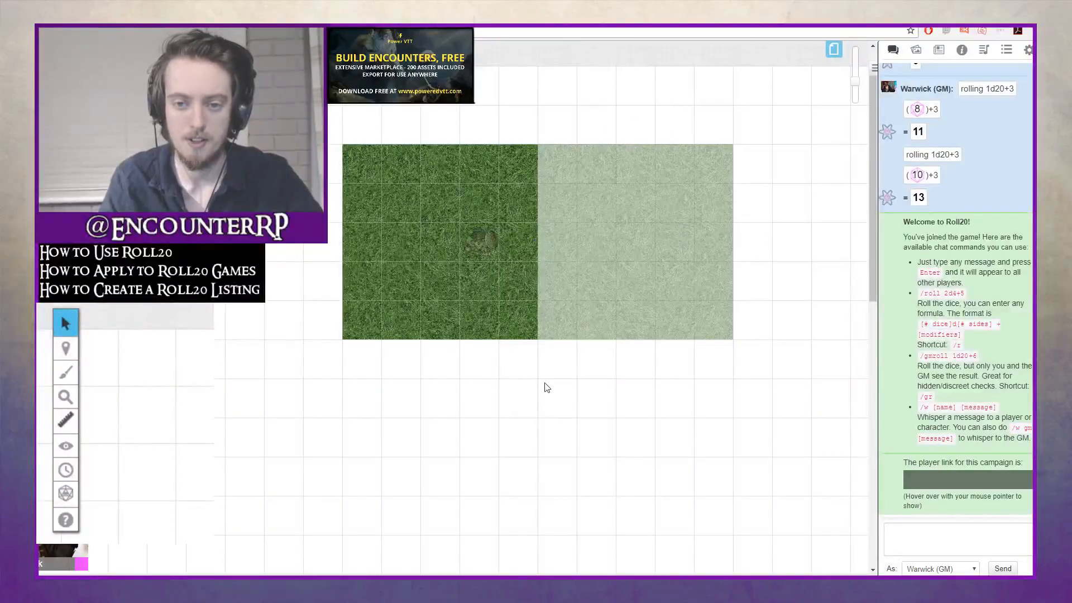
Switch to the Objects & Tokens layer and check that the right-hand grass tile can be selected there
left_click(140, 389)
left_click(655, 355)
left_click(757, 415)
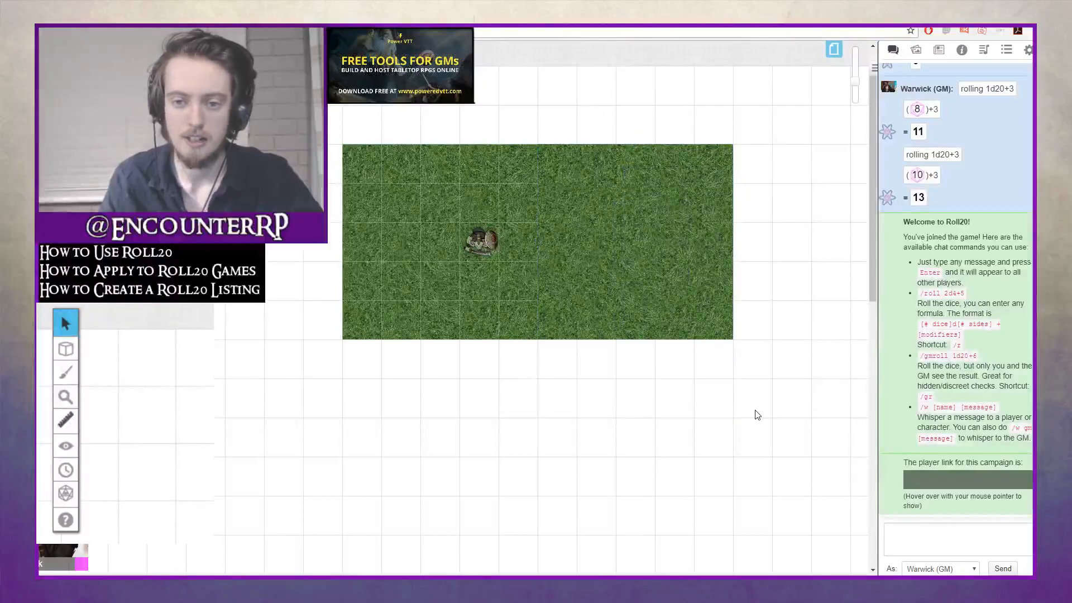
mouse_move(610, 218)
left_mouse_down()
mouse_move(643, 213)
mouse_move(615, 222)
left_mouse_up()
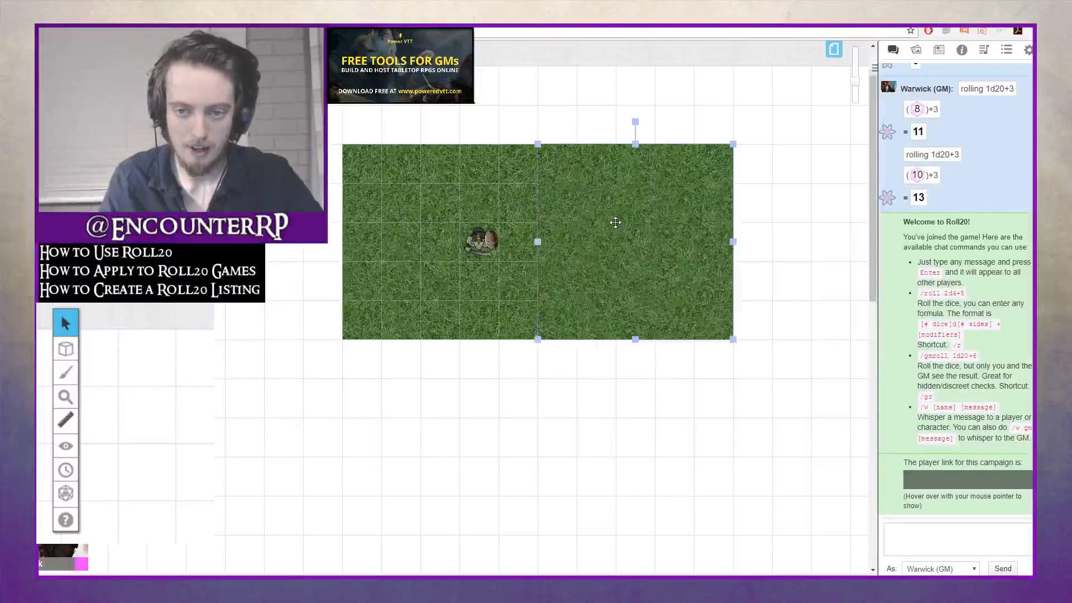
left_click(700, 400)
Move the right-hand grass tile one square to the right and back against the left-hand tile
mouse_move(67, 350)
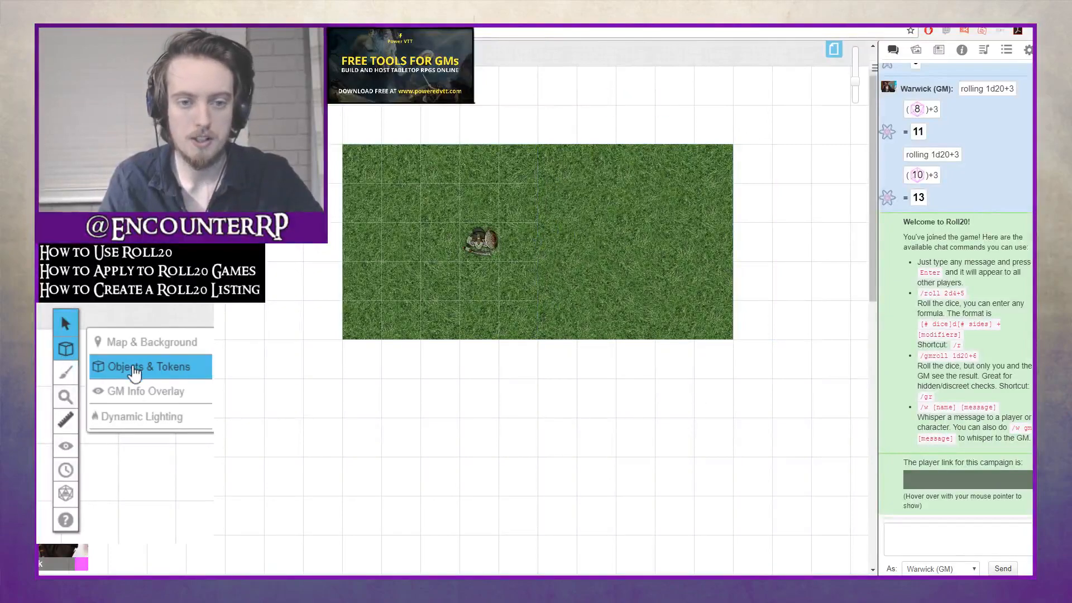
left_click_drag(595, 246, 631, 246)
left_click(347, 364)
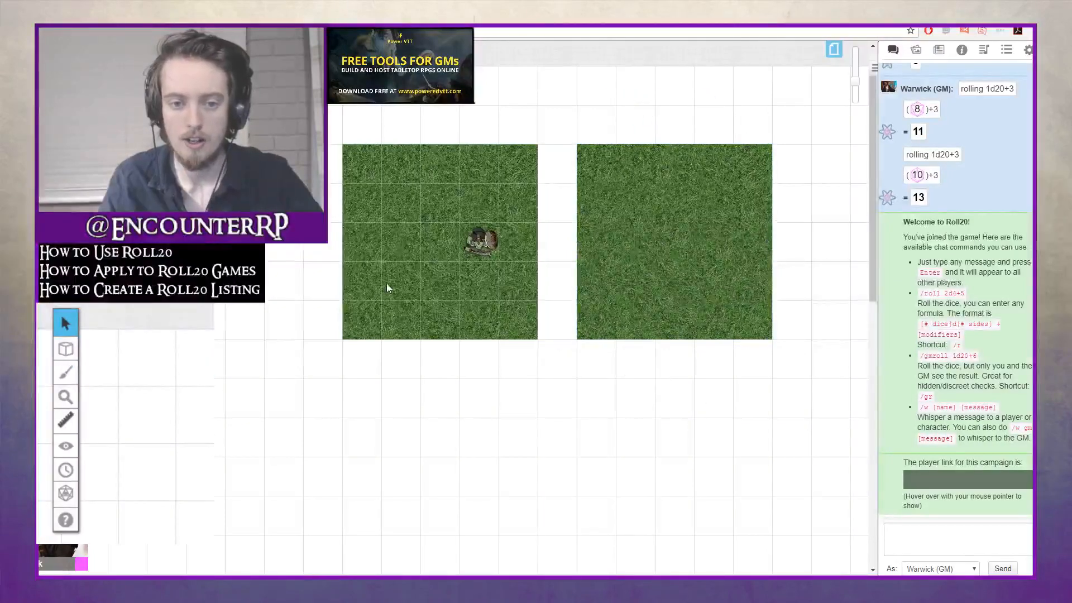
left_click(664, 252)
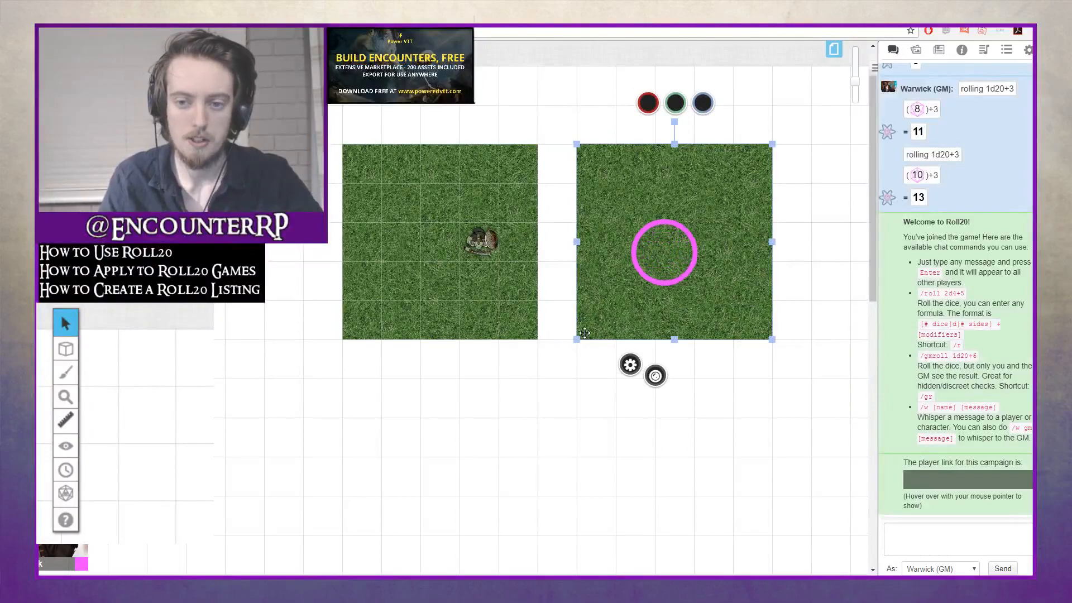
left_click(501, 415)
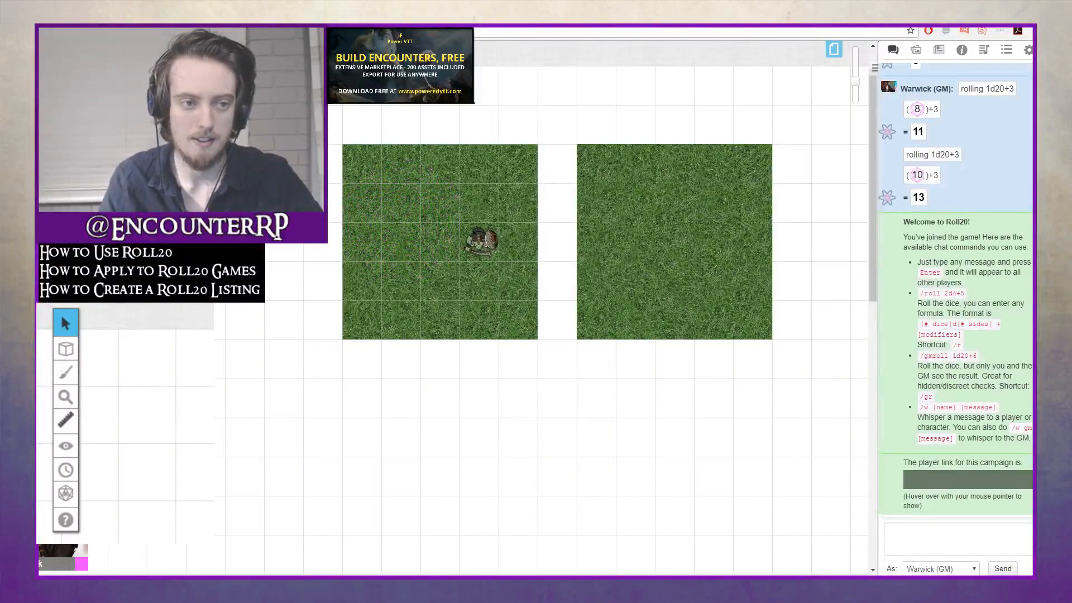
left_click_drag(651, 231, 623, 254)
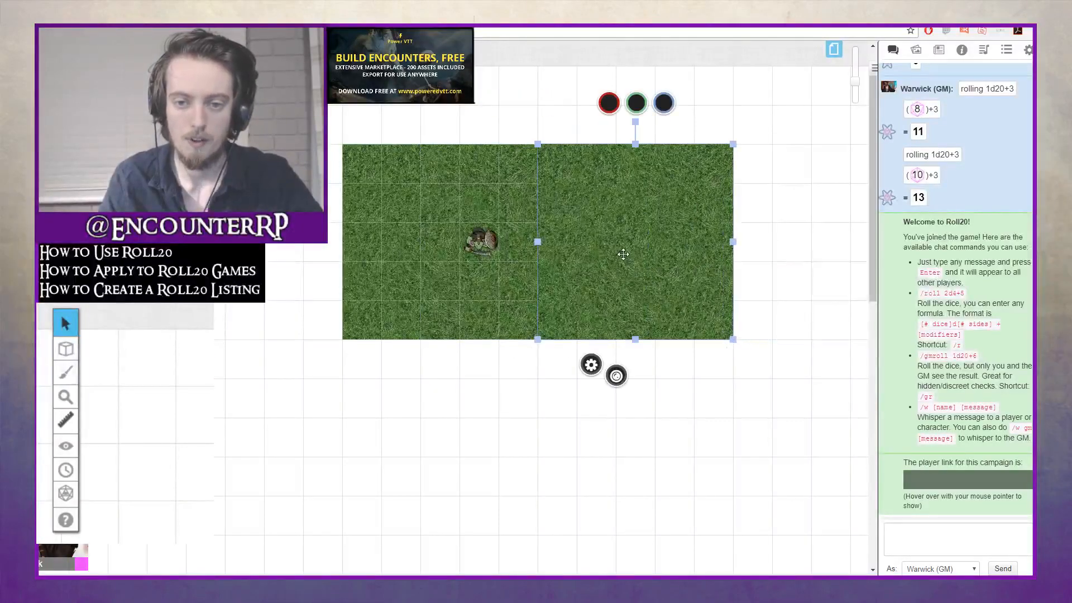
Reassign the right-hand grass tile to the Map Layer
right_click(623, 254)
mouse_move(651, 246)
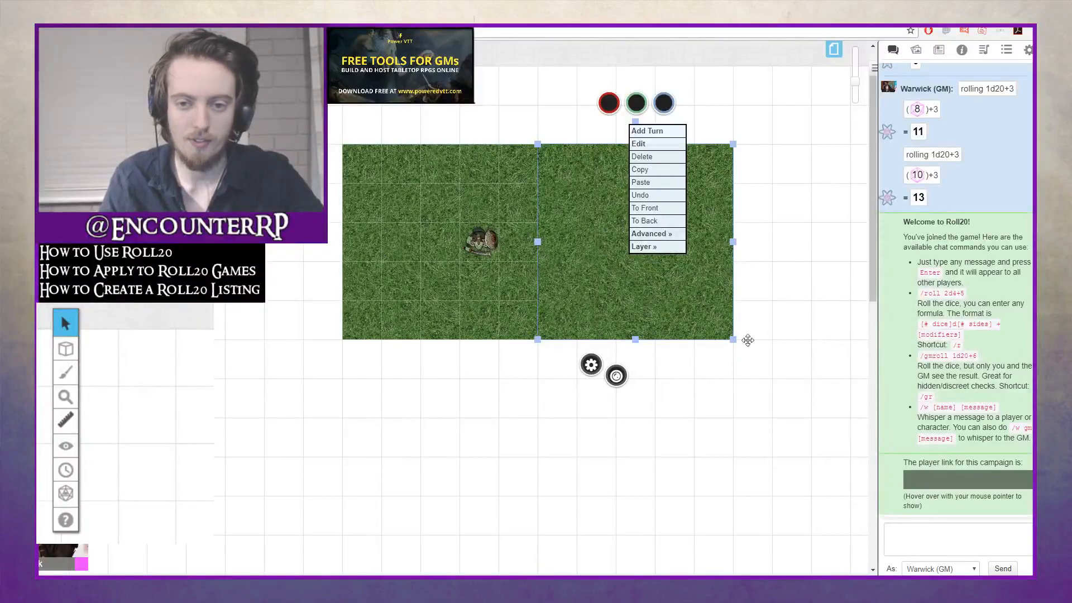
left_click(709, 235)
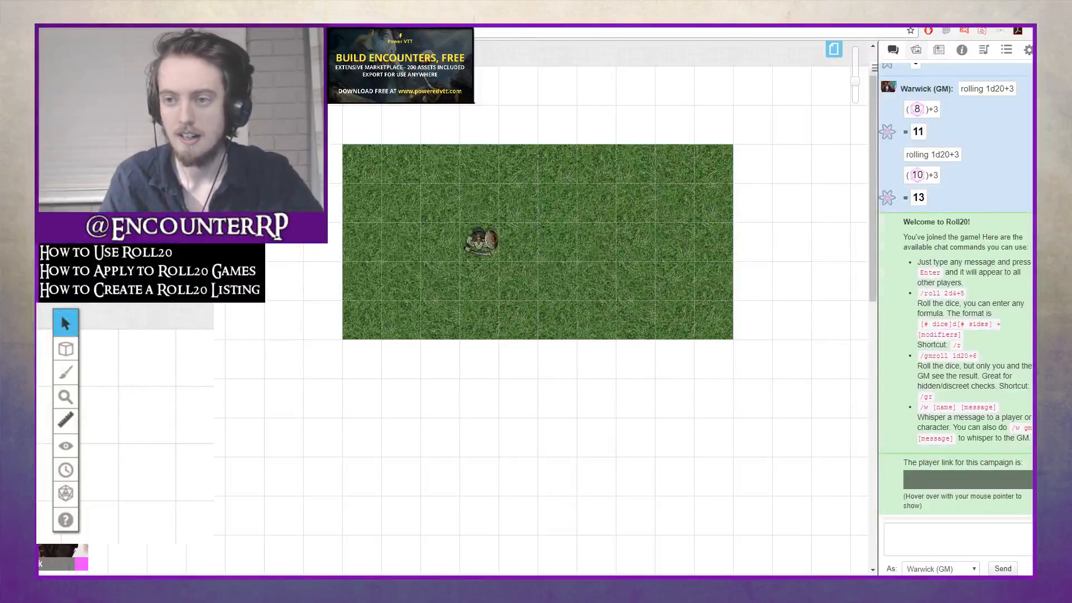
Search the art library for "rogue", limited to Tokens
left_click(919, 52)
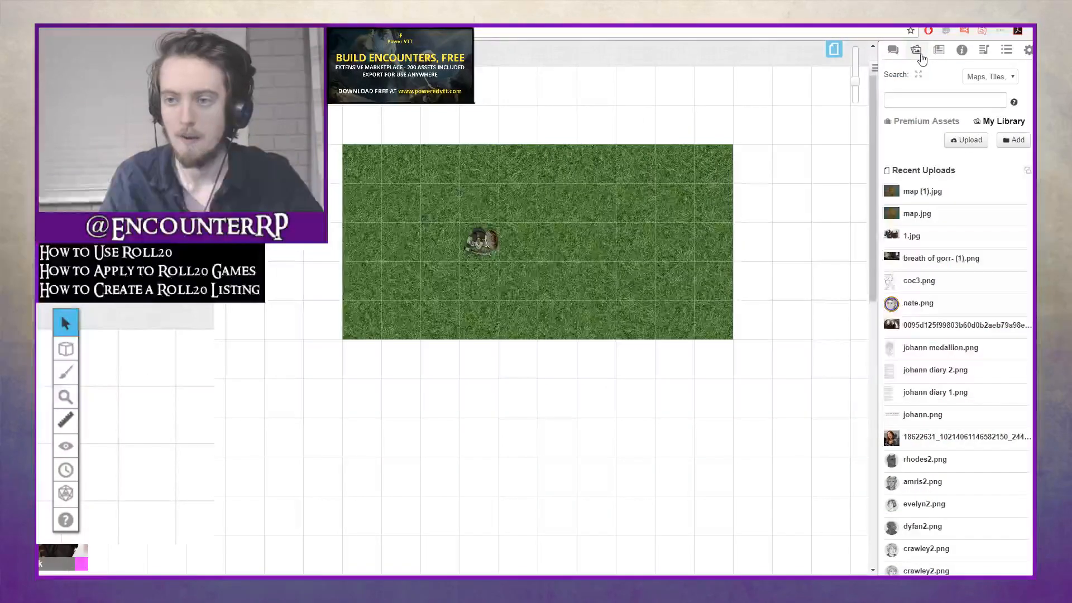
left_click(943, 97)
left_click(970, 80)
left_click(972, 91)
left_click(946, 103)
type("rogue")
key("Return")
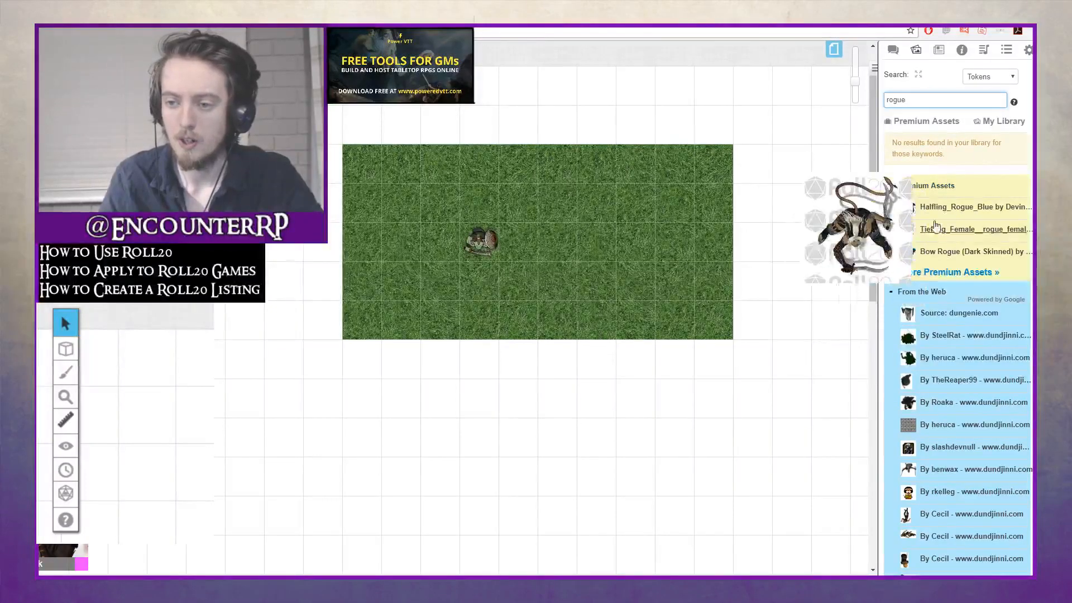
Place SteelRat's dark green rogue token on the grass two squares below the character token
scroll(944, 235, "down", 1)
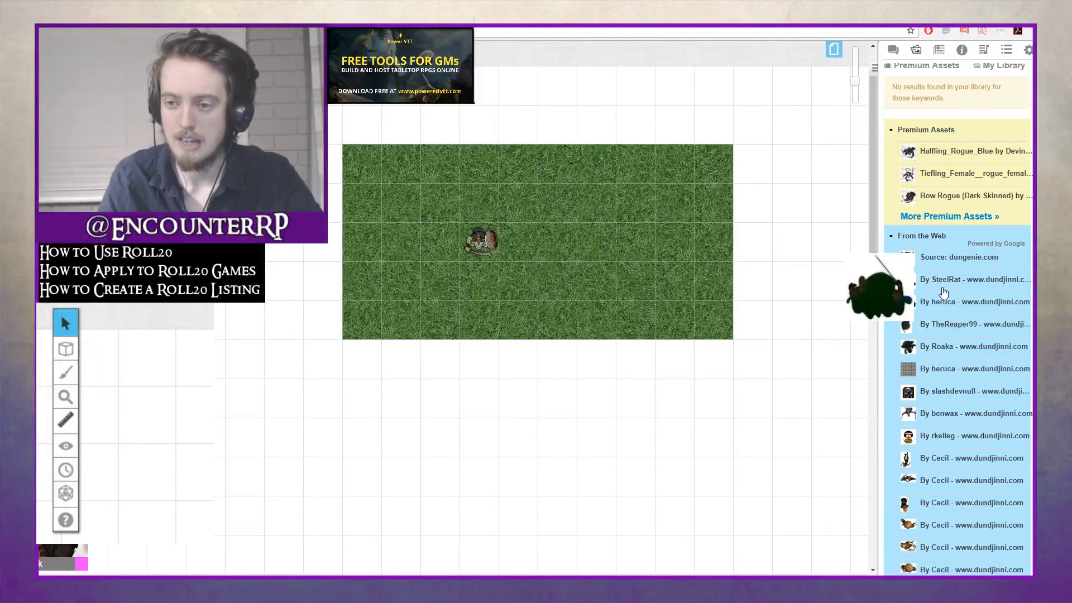
left_click_drag(944, 285, 478, 317)
left_click(614, 256)
left_click(578, 287)
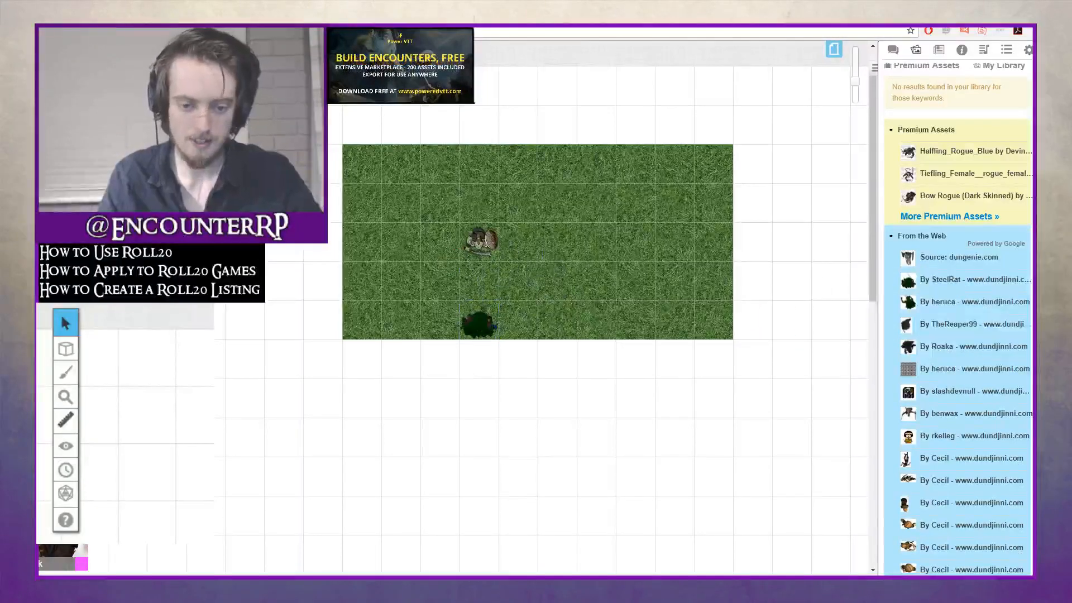
Move the rogue token five squares right and one up, and rotate it a quarter turn to face the character
left_click(479, 321)
mouse_move(63, 348)
left_click(480, 229)
mouse_move(484, 331)
left_mouse_down()
mouse_move(395, 293)
mouse_move(473, 328)
left_mouse_up()
left_click(547, 279)
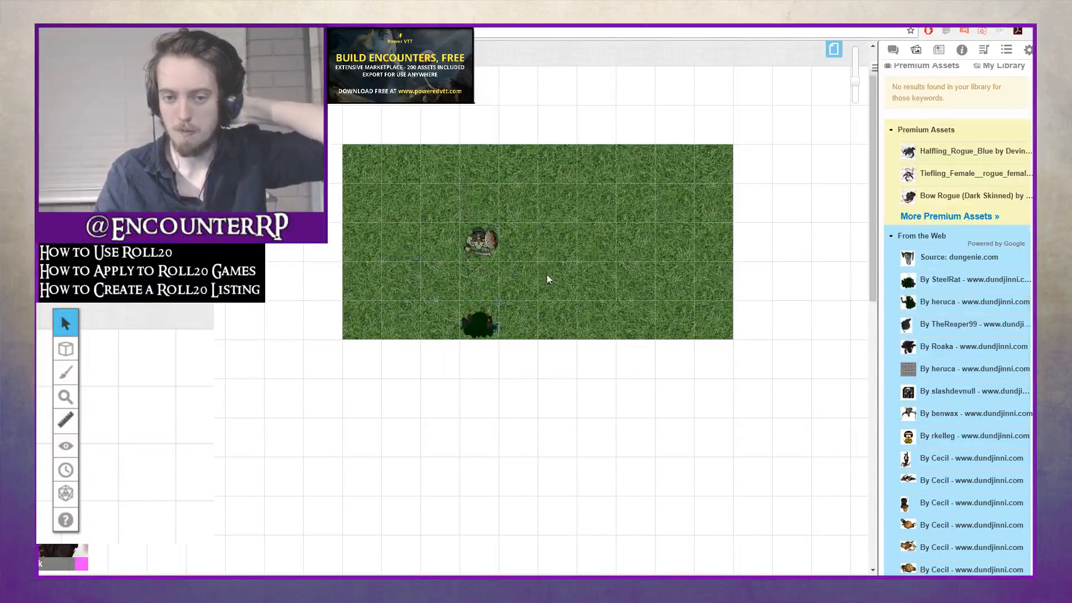
left_click(488, 323)
left_click(483, 323)
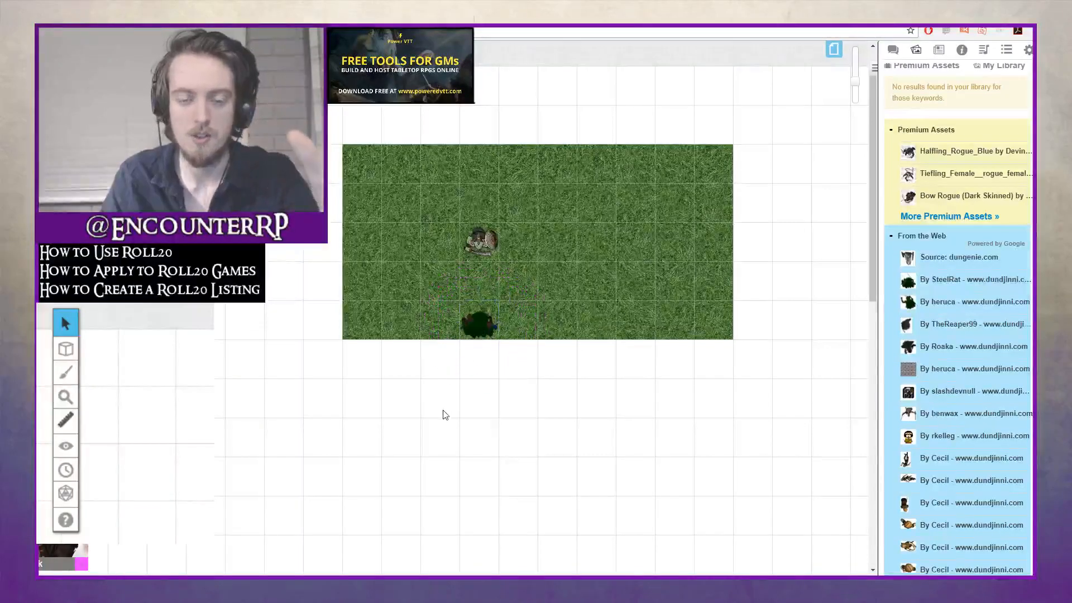
left_click_drag(481, 322, 677, 285)
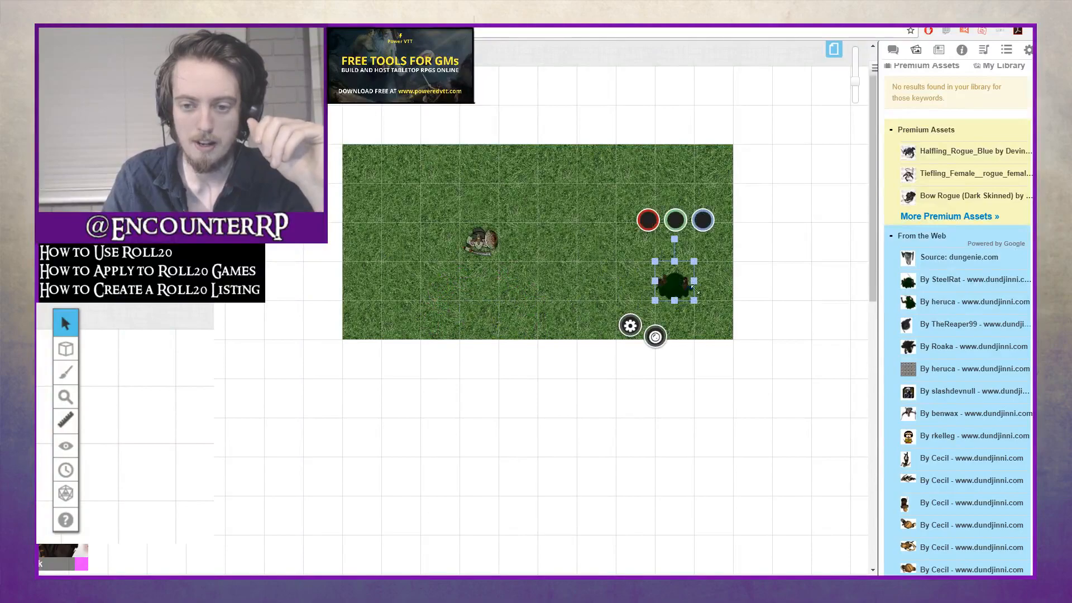
left_click(528, 375)
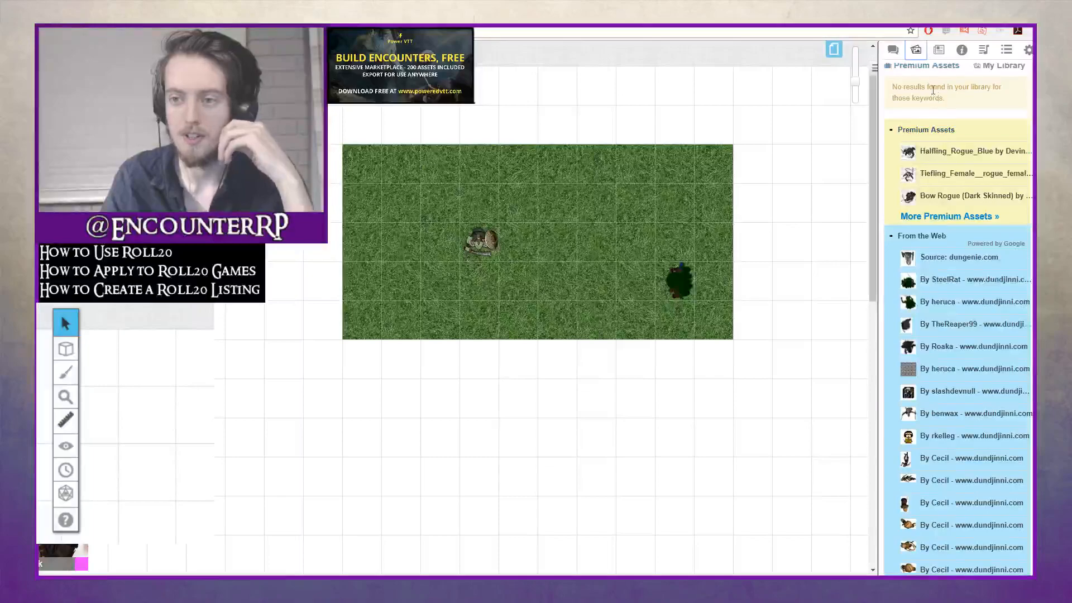
Search the art library tokens for "trap" and place a square trap token on the grass below the character
scroll(931, 85, "up", 2)
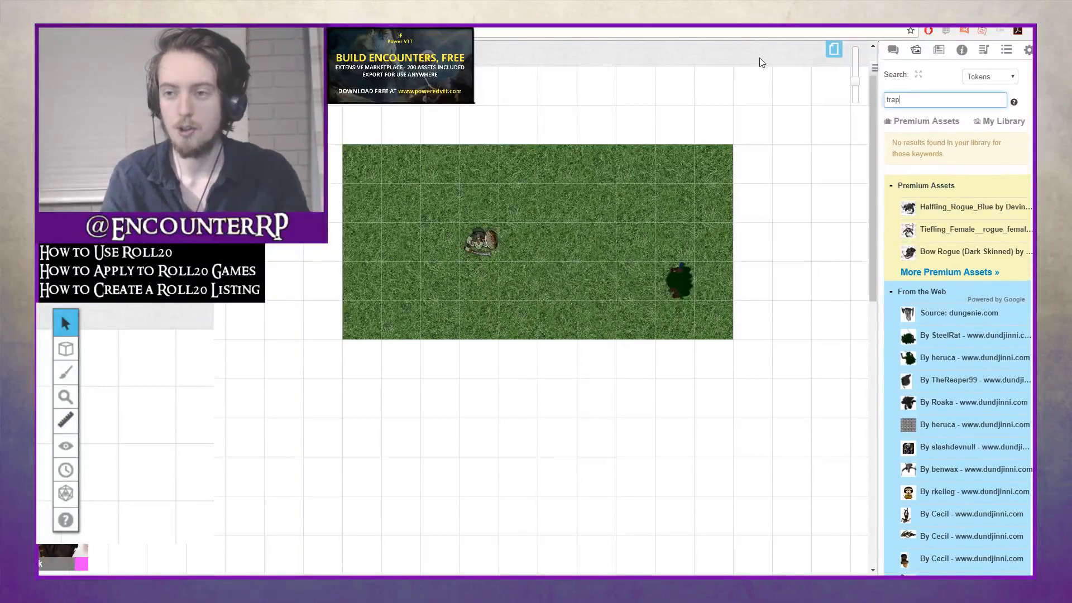
key("Return")
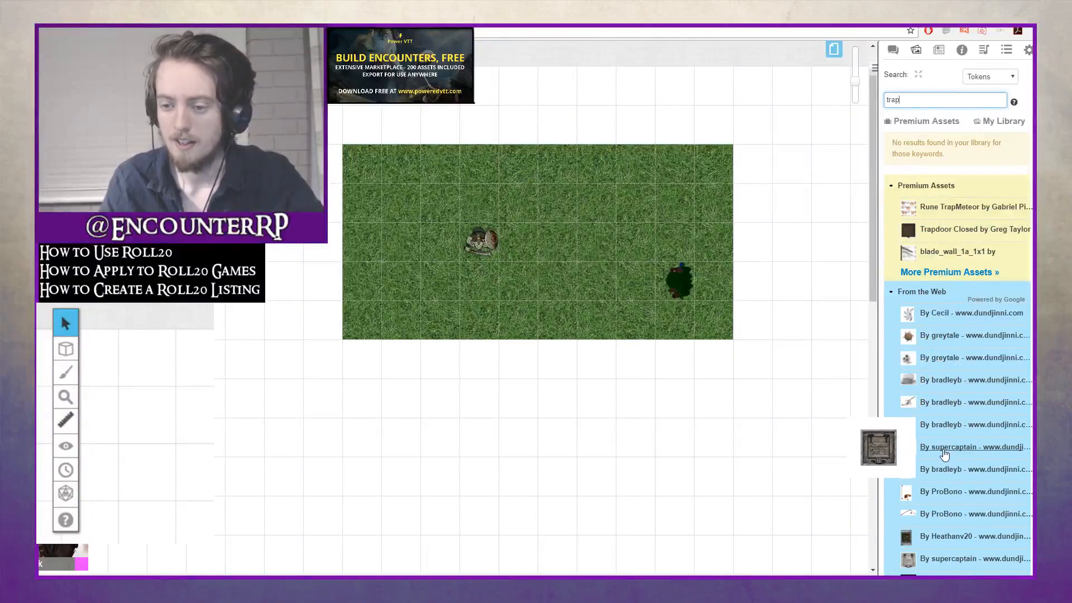
left_click_drag(944, 475, 501, 311)
left_click(478, 287)
left_click(542, 284)
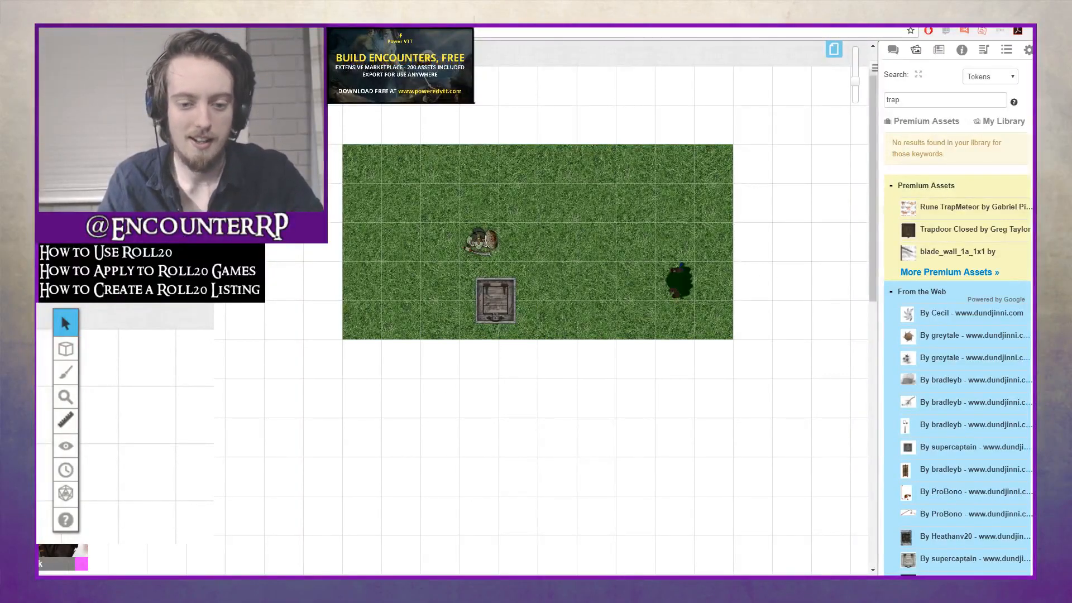
Move the rogue token one square left and one up, and reassign it to the GM Layer
left_click_drag(685, 273, 645, 233)
left_click(672, 302)
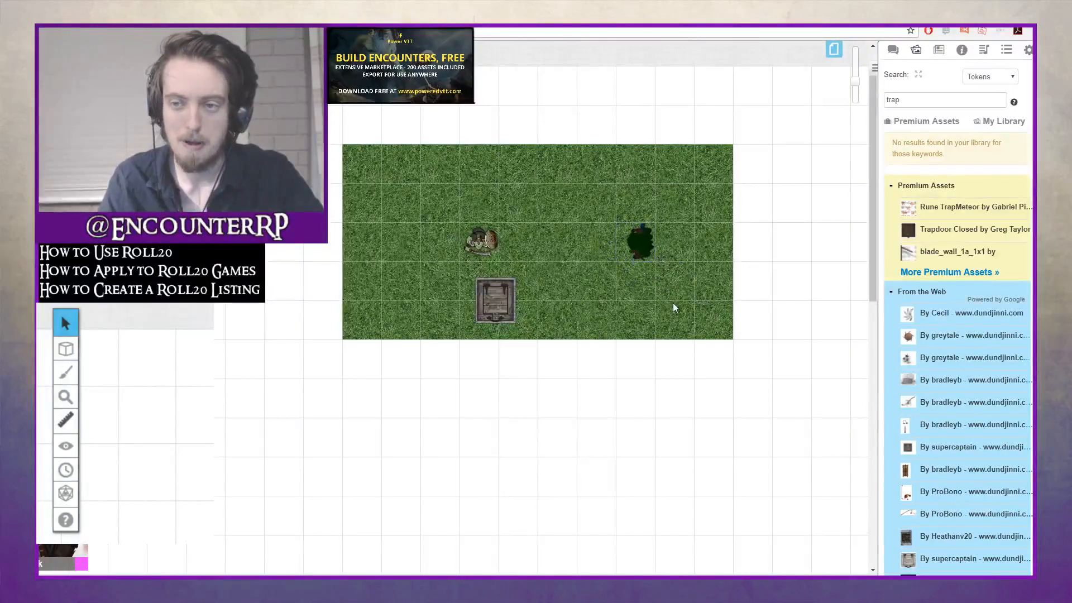
mouse_move(65, 348)
left_click(639, 241)
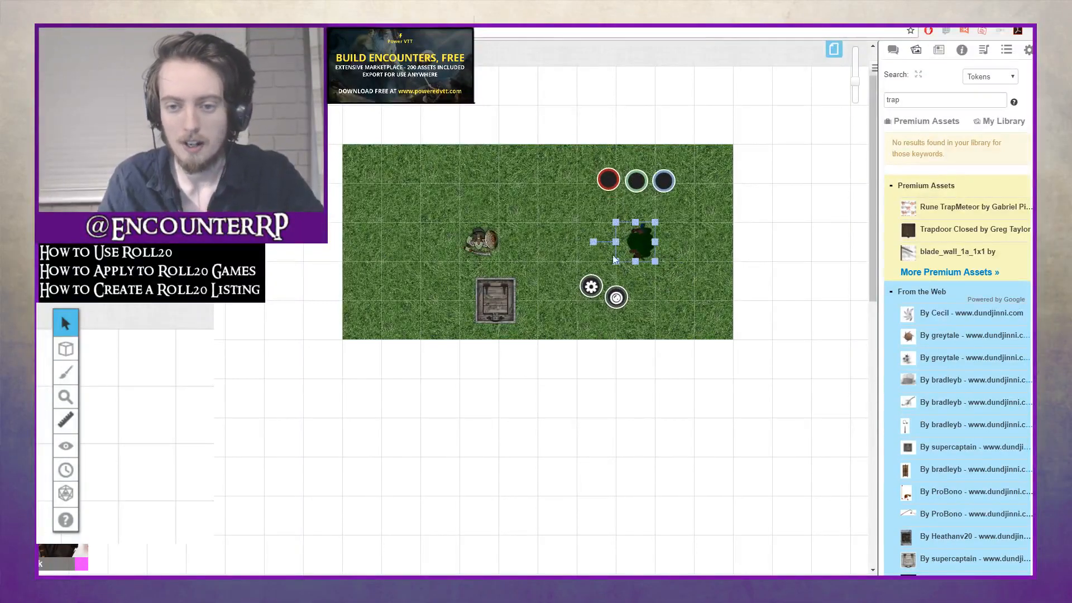
right_click(653, 243)
mouse_move(684, 244)
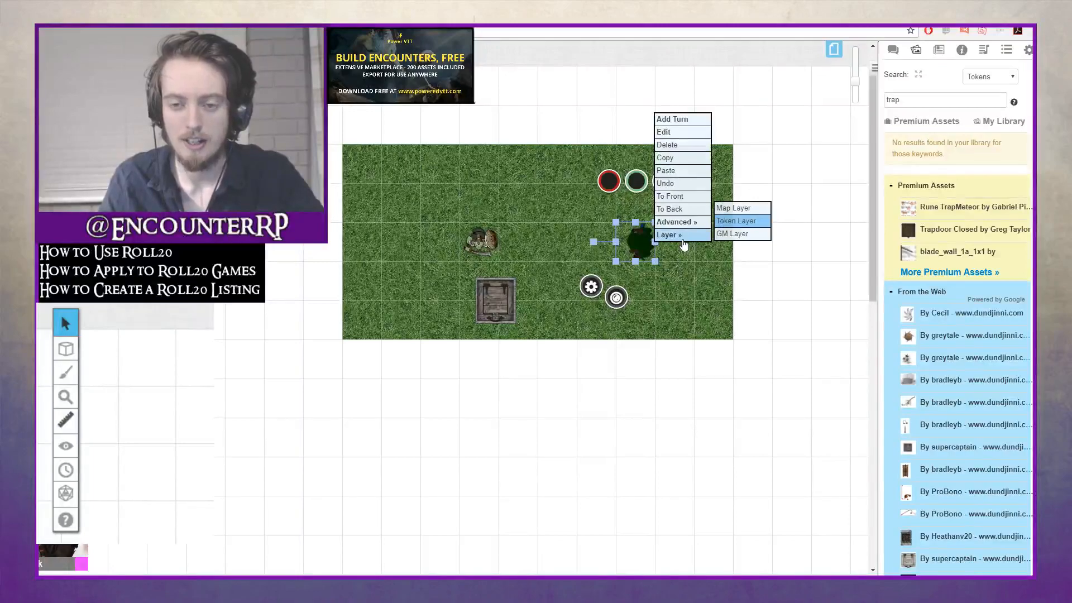
left_click(726, 233)
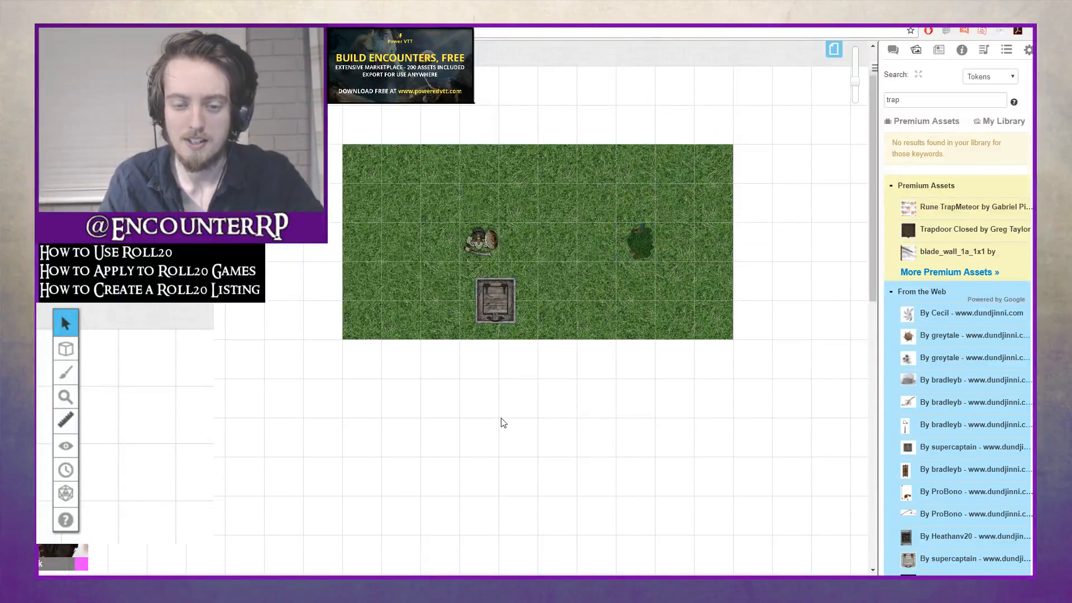
Reassign the trap token to the GM Layer
left_click(506, 295)
right_click(500, 296)
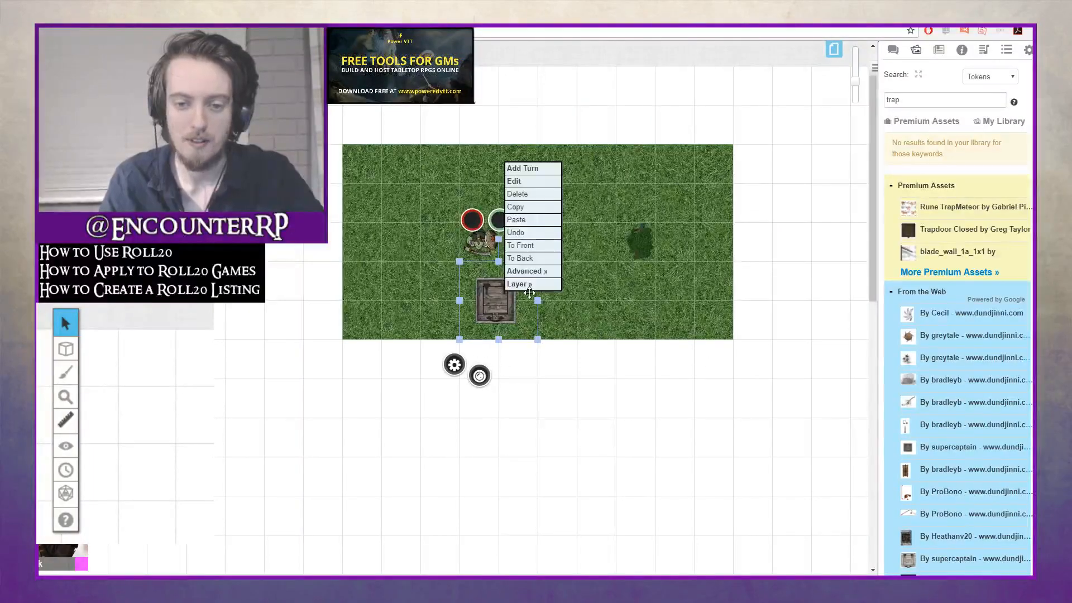
mouse_move(529, 284)
left_click(592, 286)
Switch to the GM Info Overlay layer and check that the trap and rogue tokens can be selected there
mouse_move(60, 363)
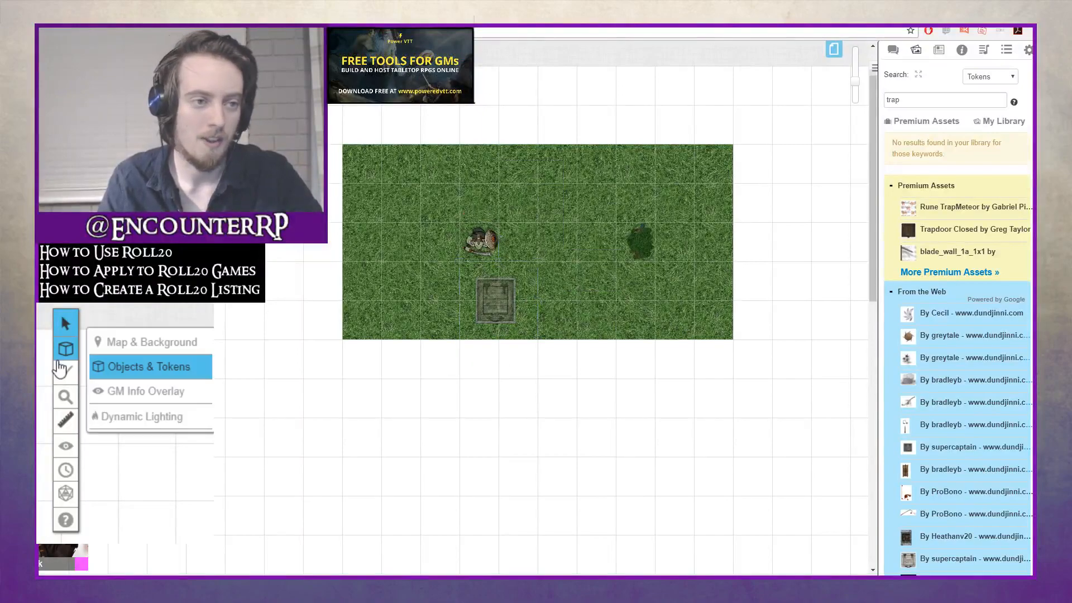
left_click(144, 393)
left_click(503, 290)
mouse_move(503, 290)
left_mouse_down()
mouse_move(467, 291)
mouse_move(505, 291)
left_mouse_up()
left_click(644, 250)
mouse_move(643, 250)
left_mouse_down()
mouse_move(642, 209)
mouse_move(643, 249)
left_mouse_up()
left_click(664, 289)
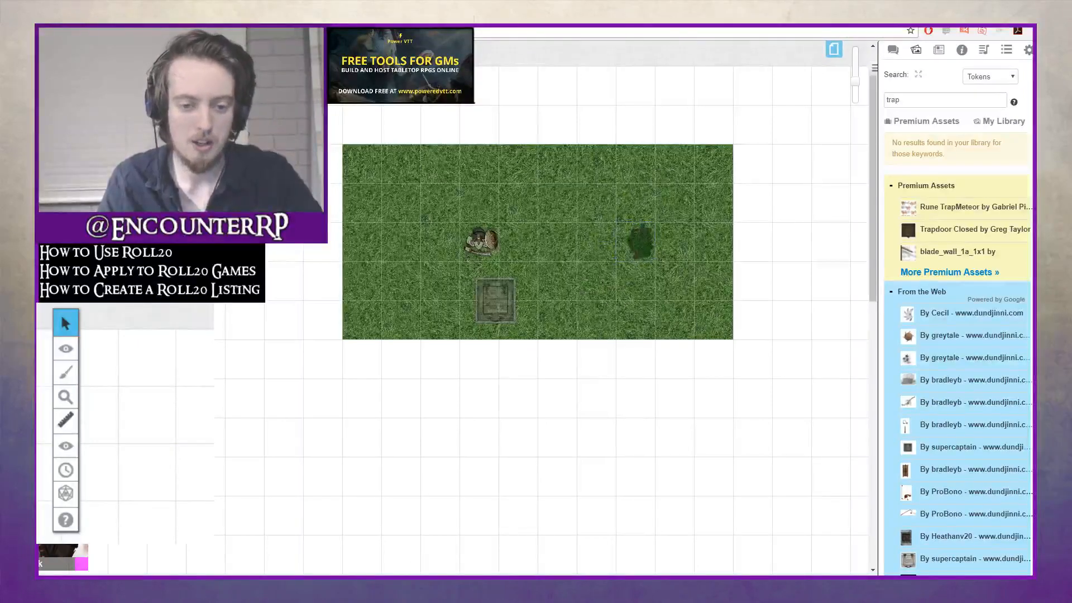
Switch to the Objects & Tokens layer and move the character token one square up
mouse_move(65, 348)
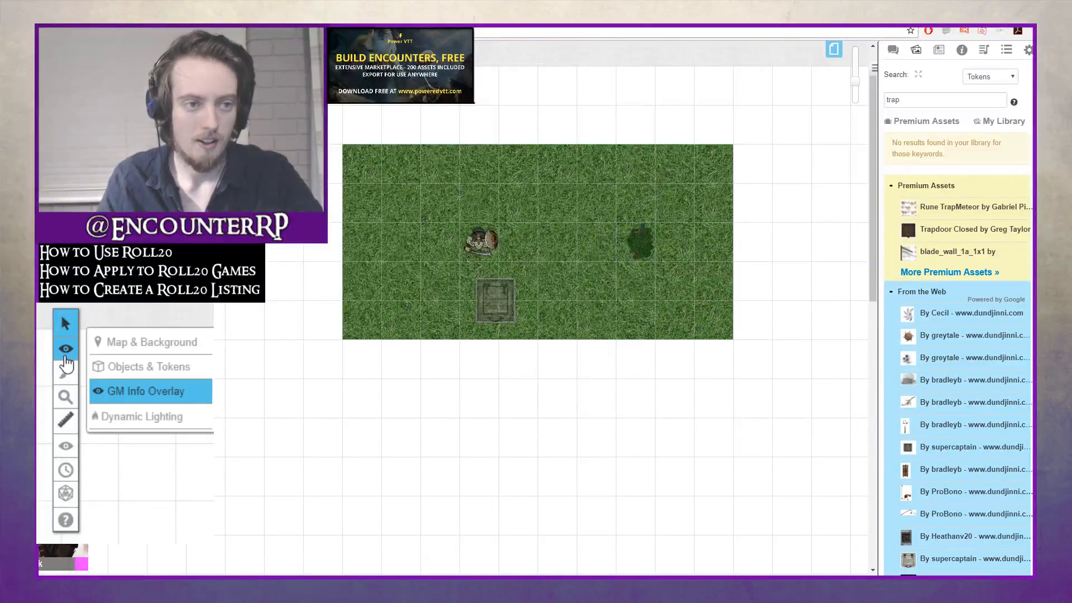
left_click(118, 366)
mouse_move(484, 239)
left_mouse_down()
mouse_move(481, 278)
mouse_move(511, 307)
mouse_move(477, 216)
mouse_move(479, 237)
left_mouse_up()
left_click(614, 239)
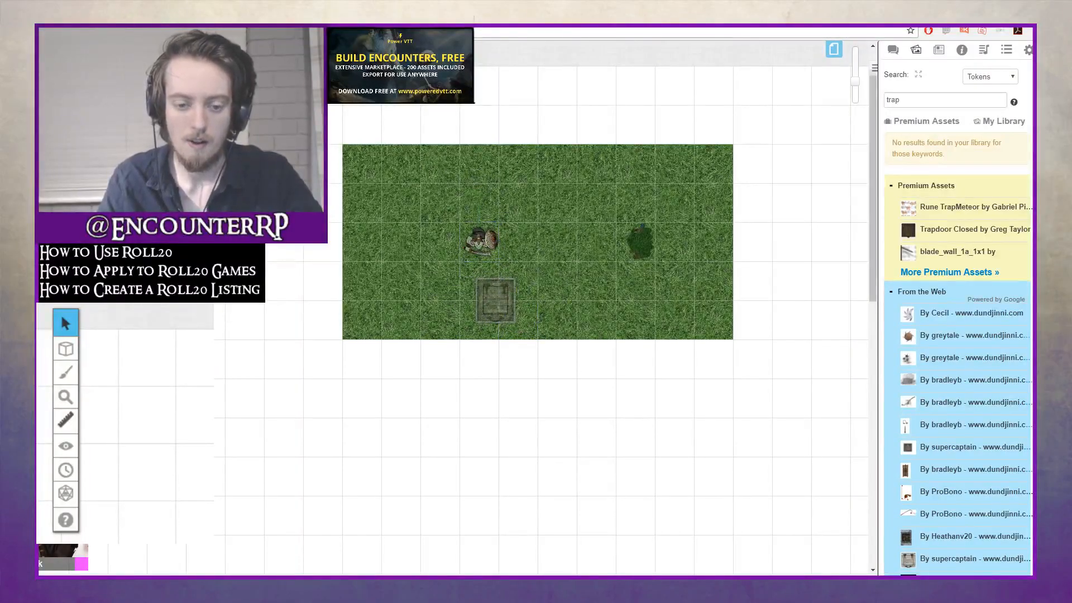
left_click_drag(483, 239, 481, 202)
left_click(659, 176)
Return to the GM Info Overlay layer and activate the Text tool
left_click(118, 392)
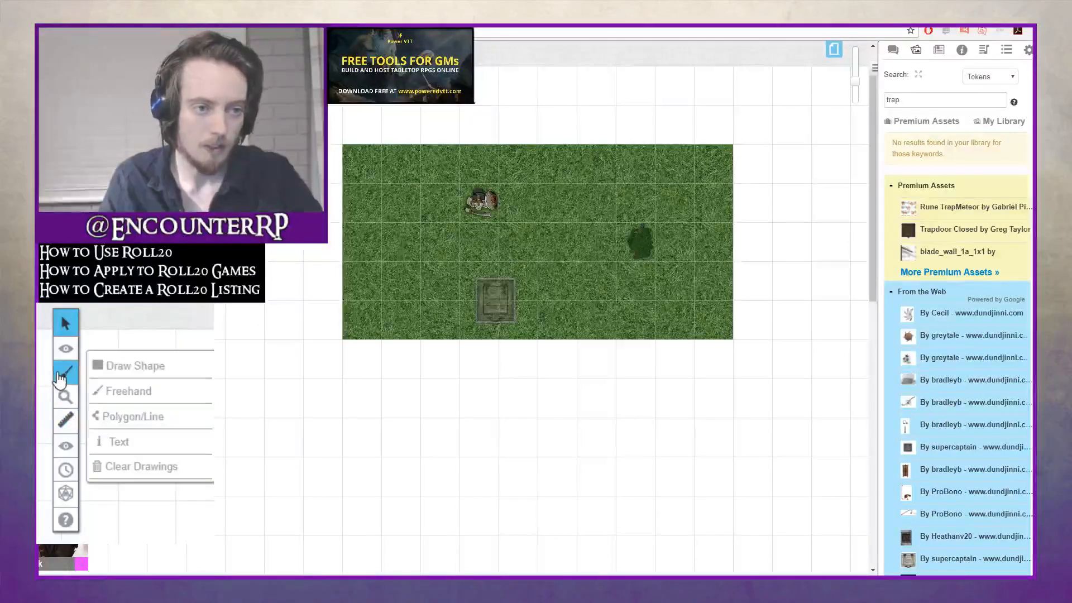
mouse_move(65, 373)
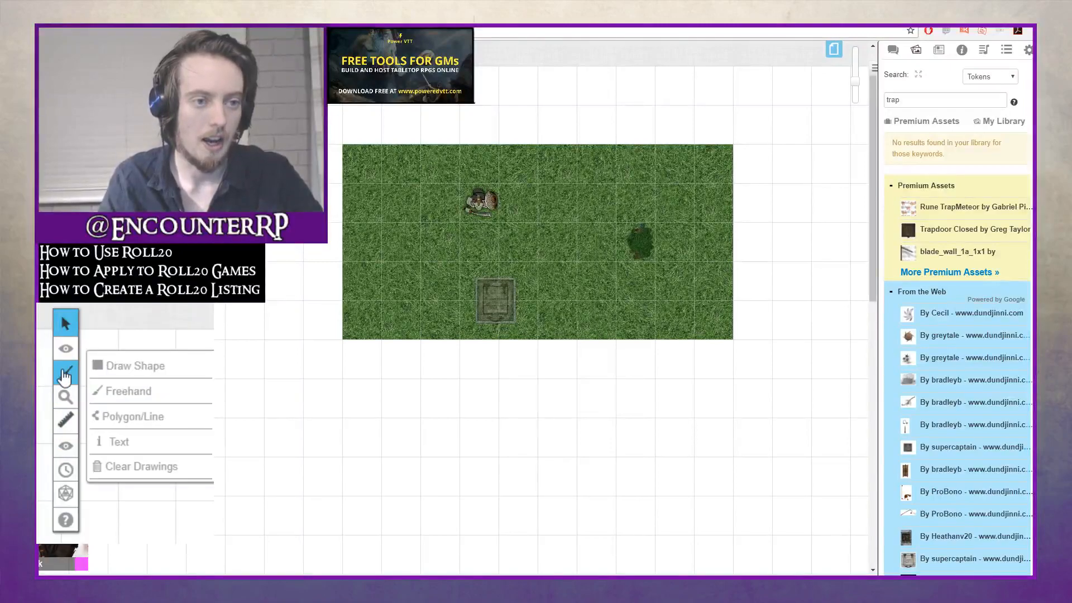
left_click(152, 446)
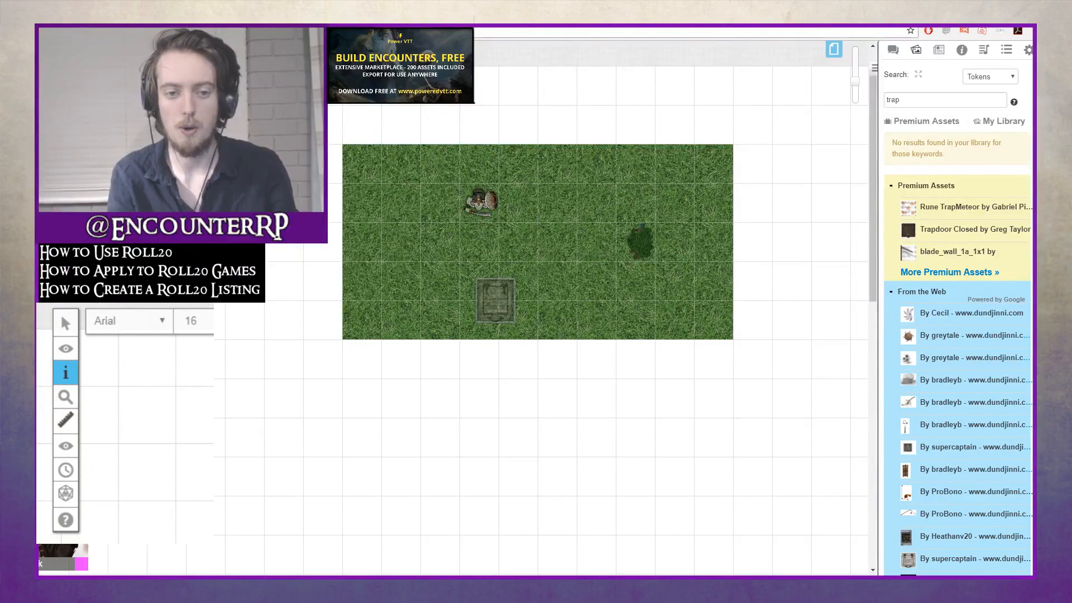
Finish the trap note's text entry by switching to the Select/Move tool and deselecting the note
left_click(65, 322)
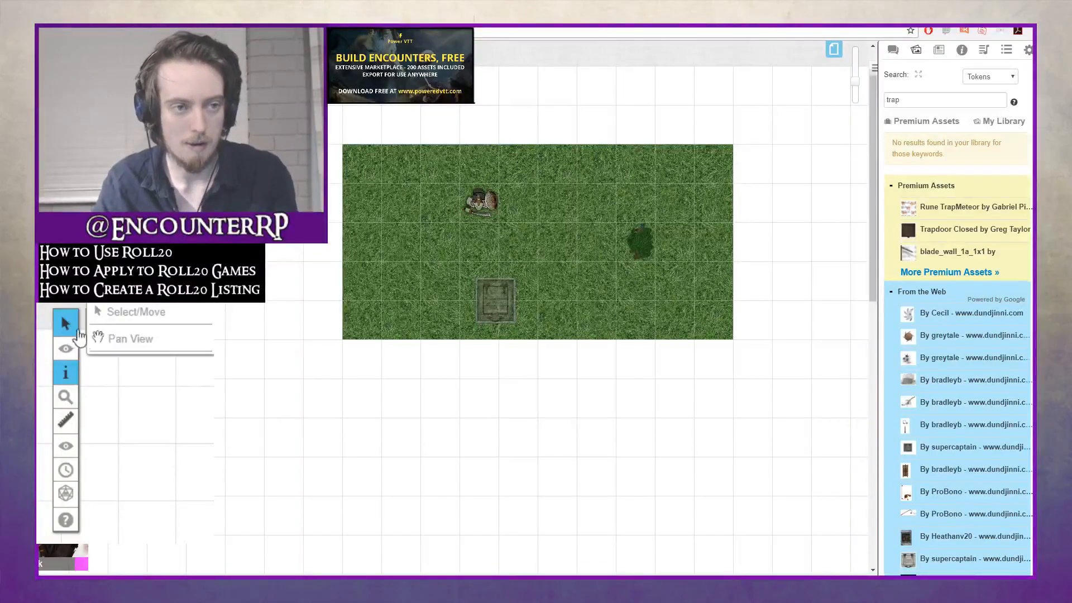
left_click(375, 296)
left_click(410, 370)
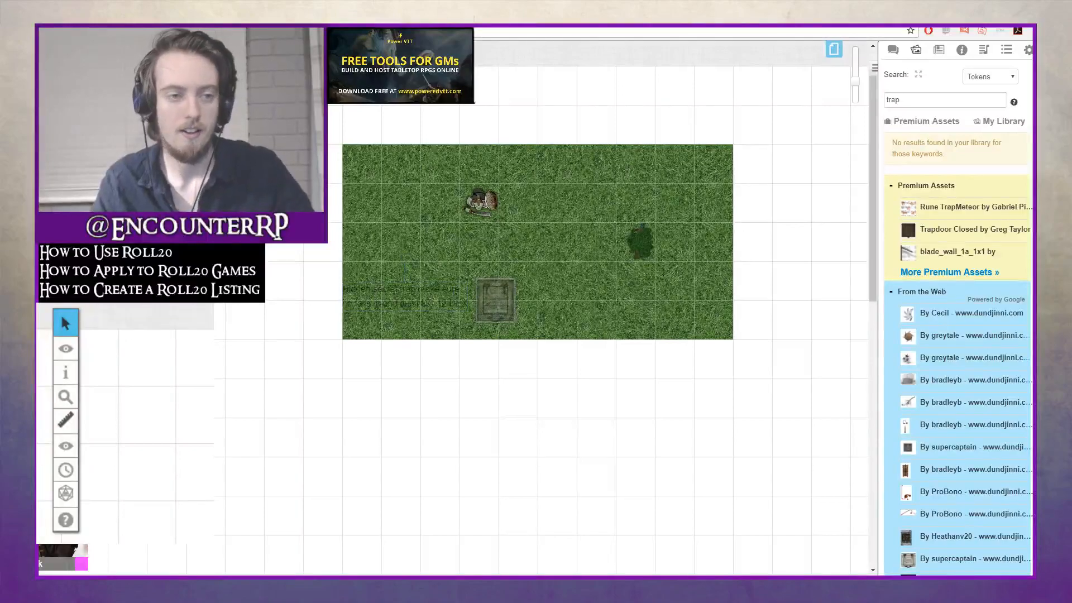
Switch to the Objects & Tokens layer and try selecting items on the grass map
left_click(123, 368)
left_click(490, 208)
left_click(479, 139)
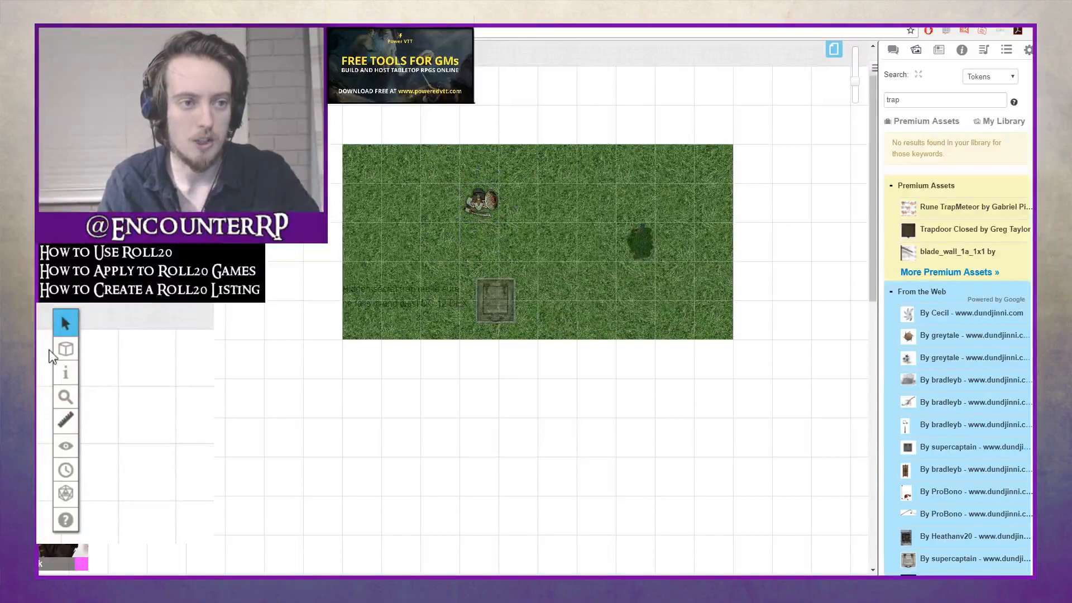
Switch to the GM Info Overlay layer and move the hidden trap note to just below the grass map
left_click(124, 389)
left_click(395, 299)
left_click(391, 303)
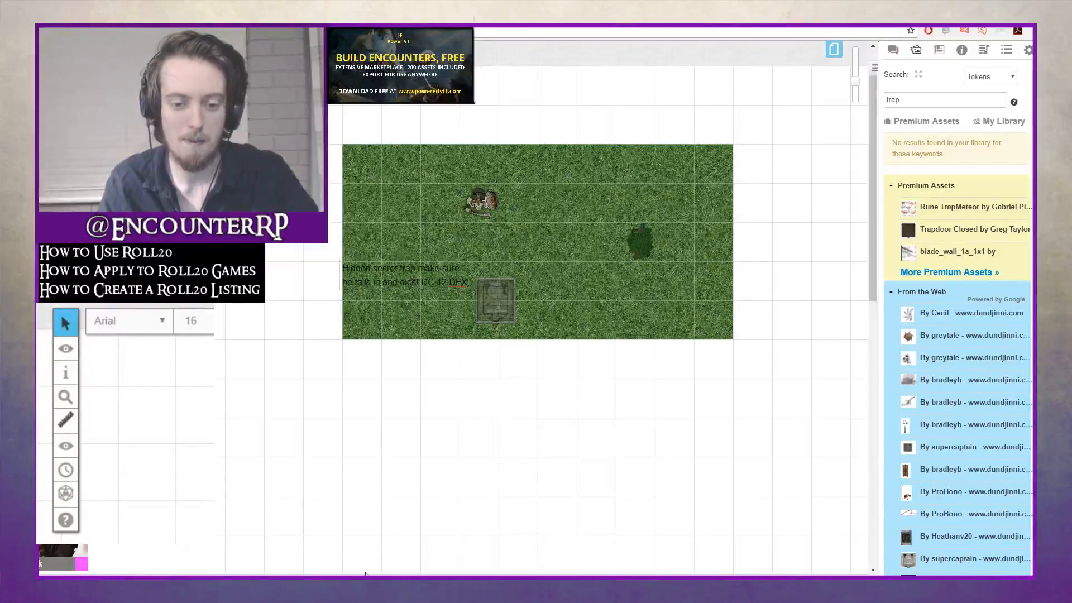
left_click(433, 323)
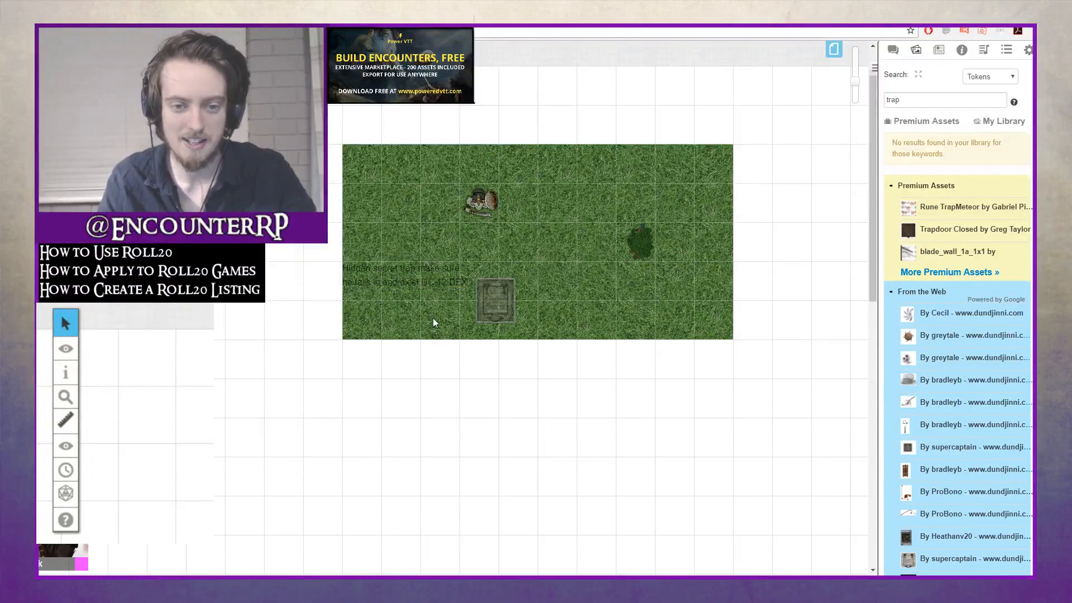
left_click_drag(427, 264, 271, 225)
left_click(375, 411)
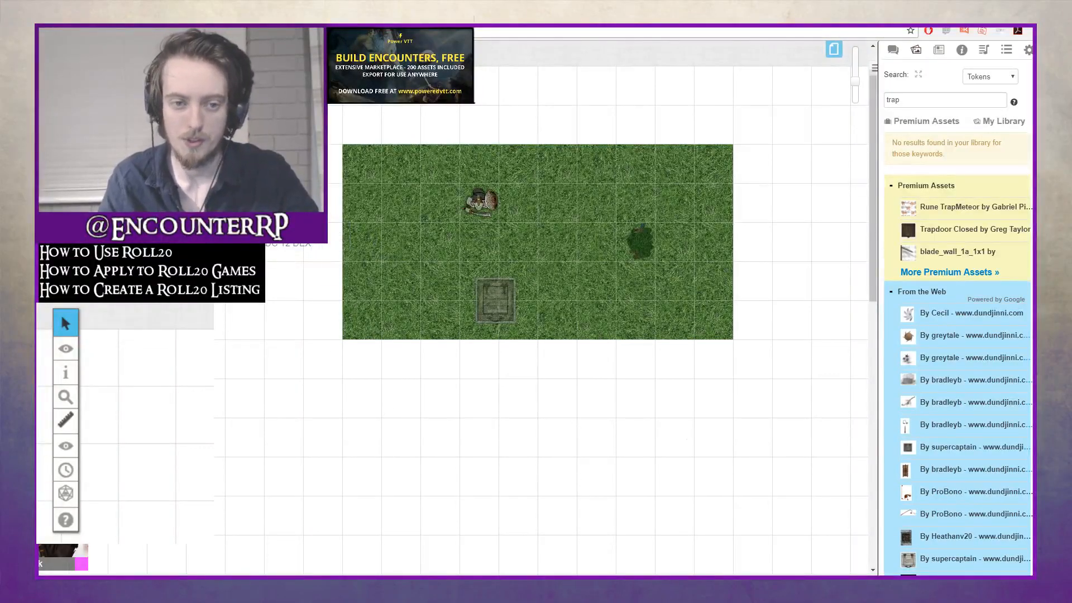
left_click_drag(300, 258, 522, 374)
left_click(455, 436)
left_click(590, 435)
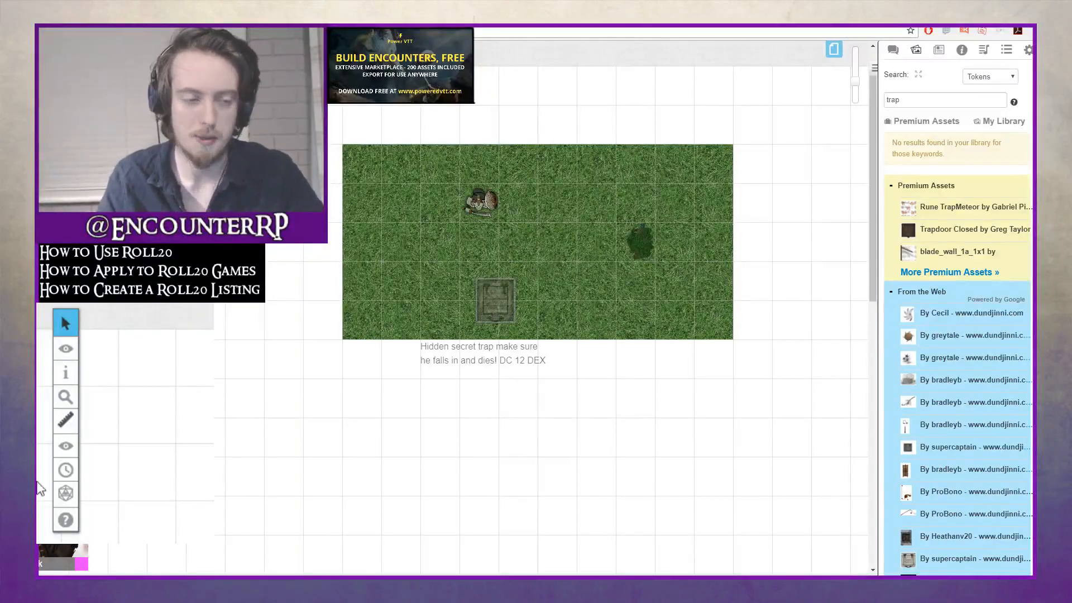
Make Objects & Tokens the active layer and show the game chat
mouse_move(67, 363)
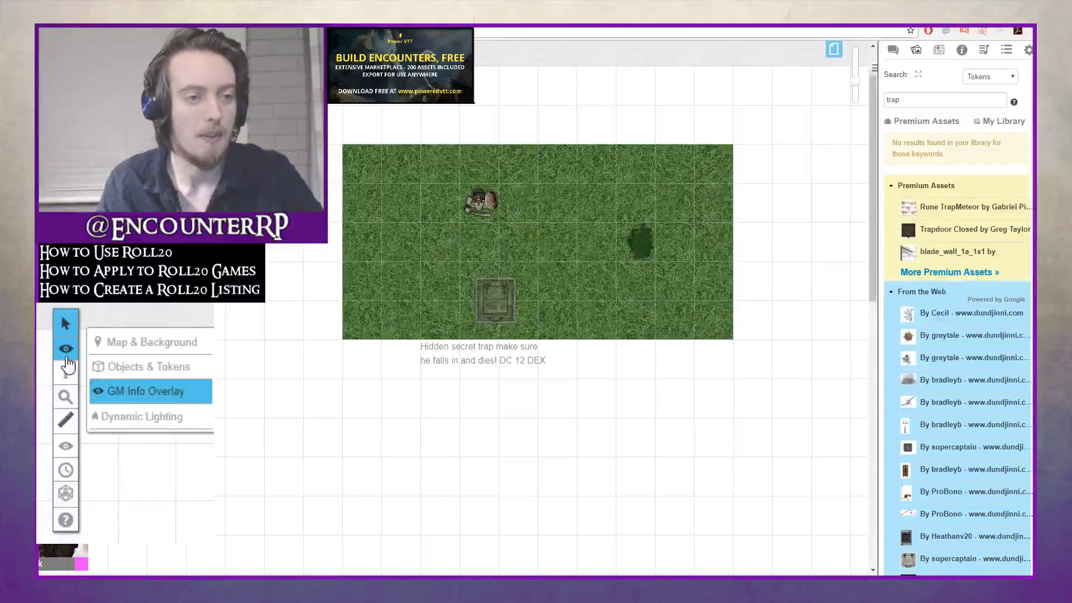
left_click(99, 368)
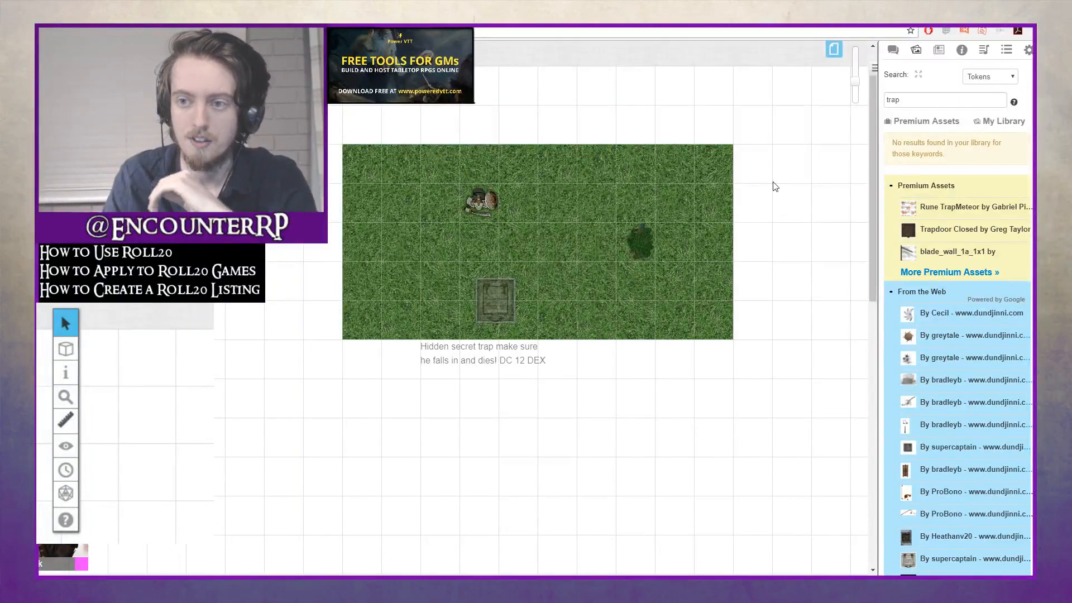
left_click(892, 51)
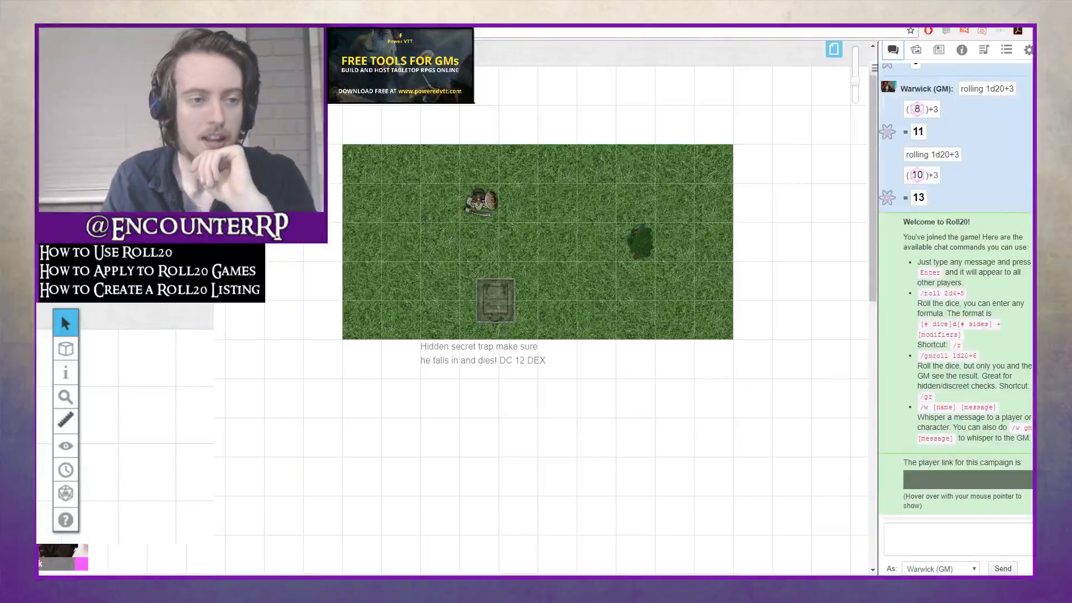
Set up the Draw Shape tool with a blue outline, magenta #ff00ff fill and Large line width
mouse_move(58, 372)
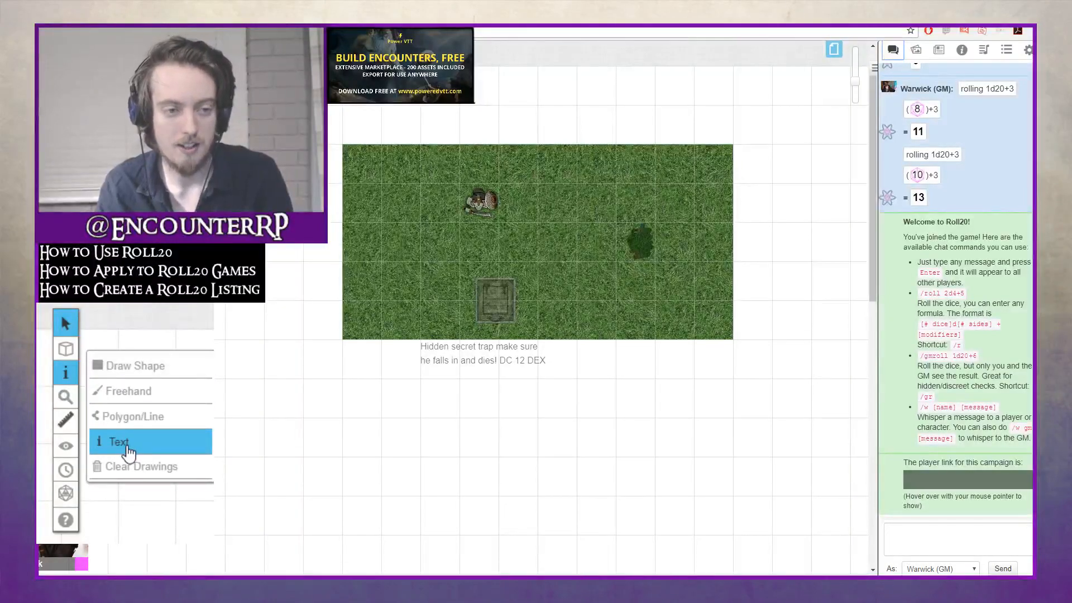
left_click(125, 367)
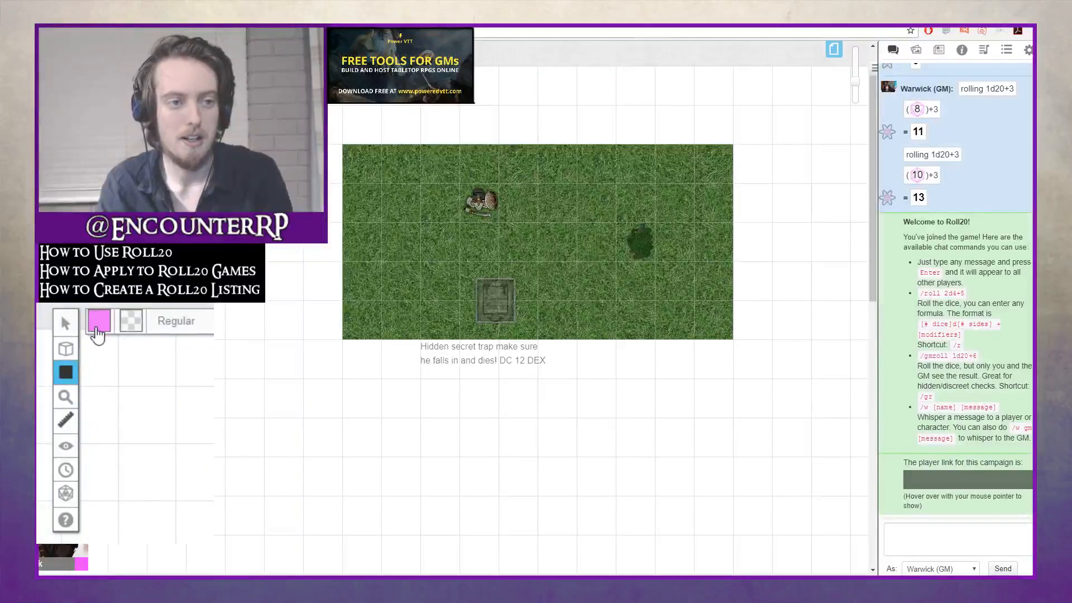
left_click(97, 327)
left_click(162, 320)
left_click(184, 385)
left_click(95, 325)
left_click(95, 326)
left_click(85, 371)
left_click(130, 323)
left_click(114, 370)
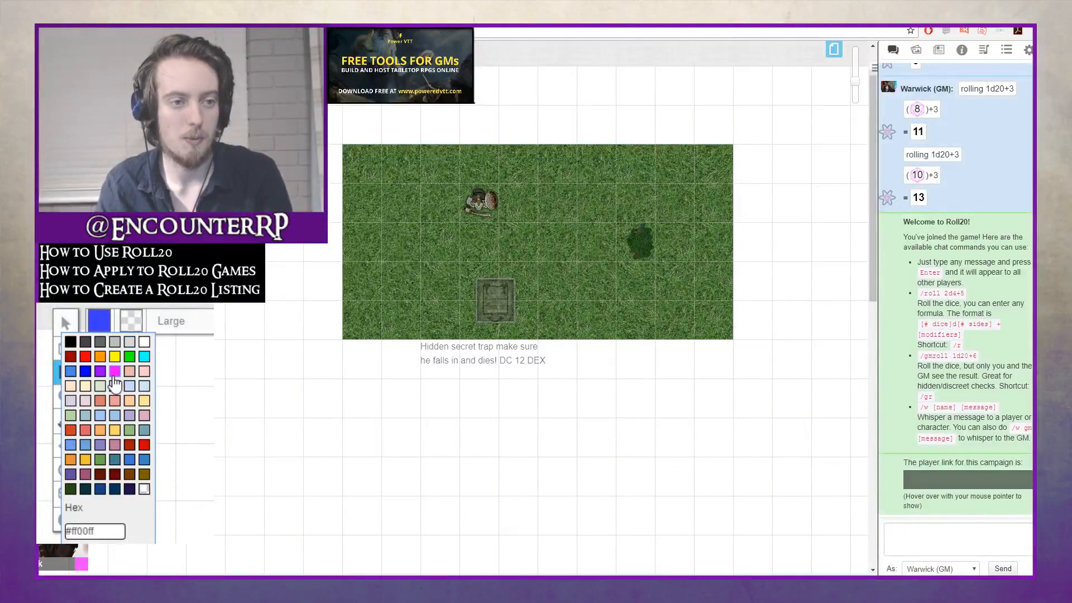
Draw a blue-outlined magenta rectangle beside the bush on the grass map, then delete it after moving it toward the trap
left_click_drag(590, 267, 641, 281)
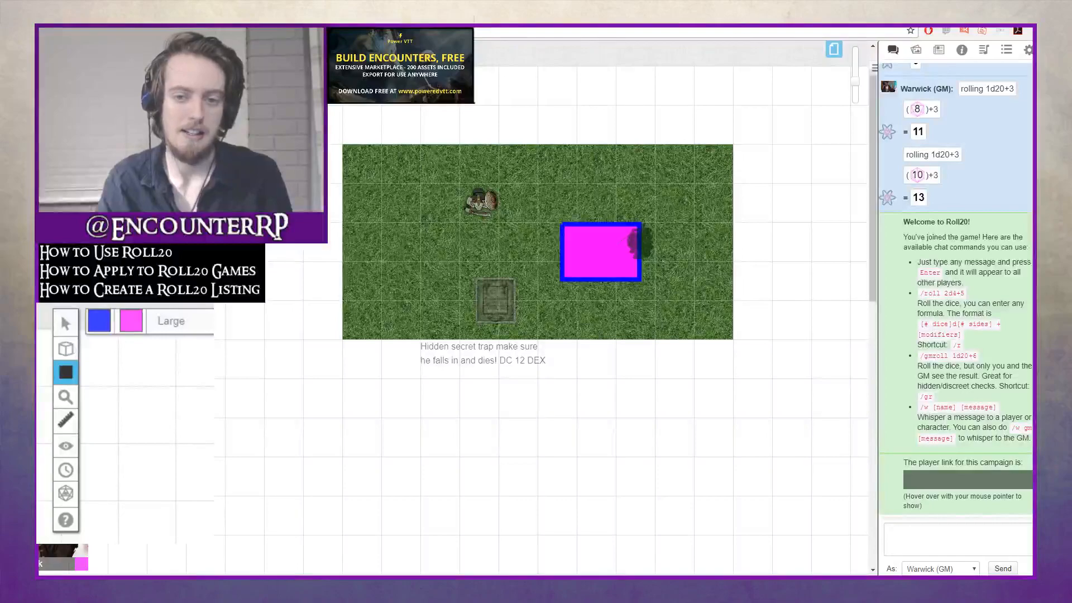
mouse_move(65, 322)
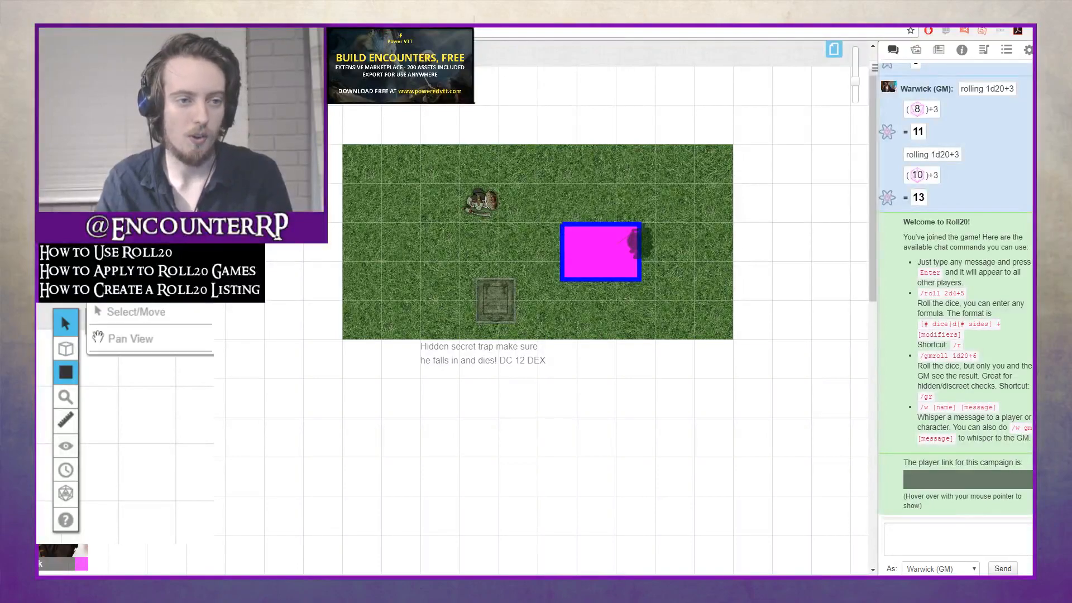
left_click(106, 311)
left_click_drag(612, 262, 531, 257)
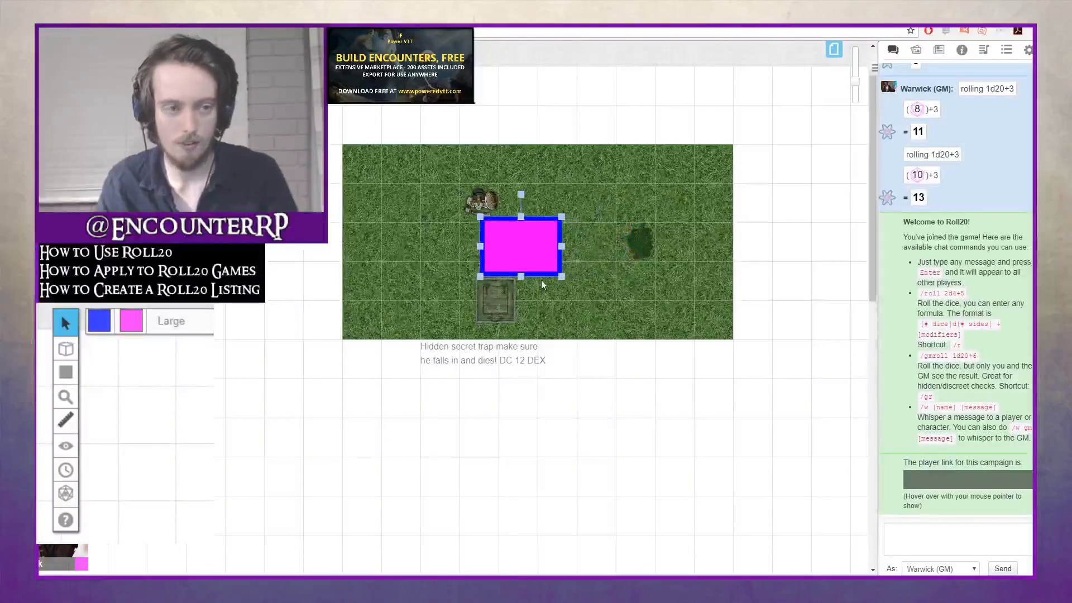
key("Delete")
Set up the Draw Shape tool with a dark red outline and black fill
mouse_move(66, 373)
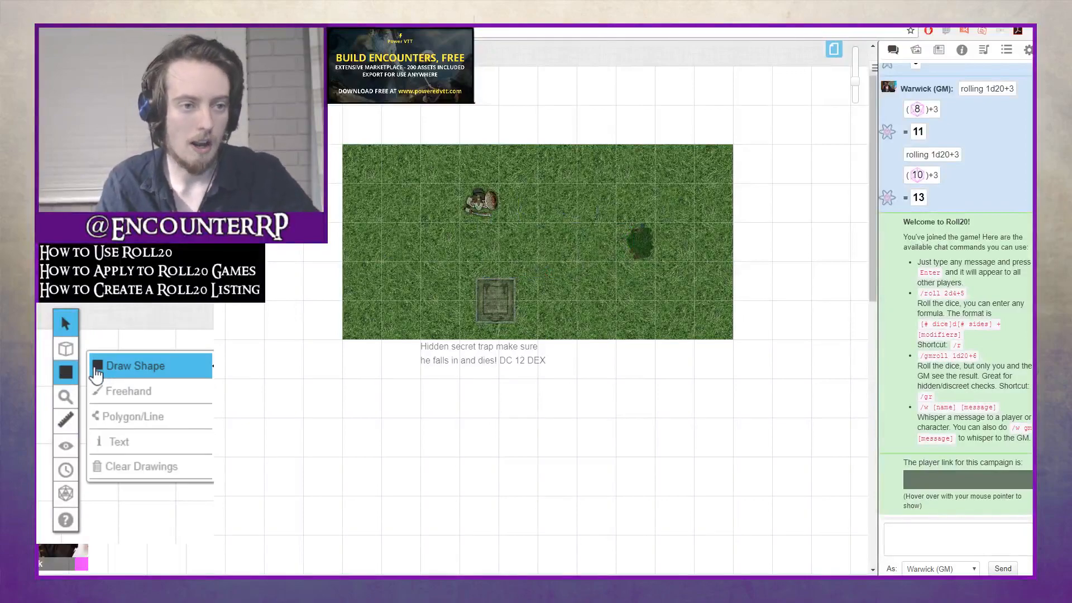
left_click(131, 365)
left_click(98, 323)
left_click(71, 357)
mouse_move(66, 349)
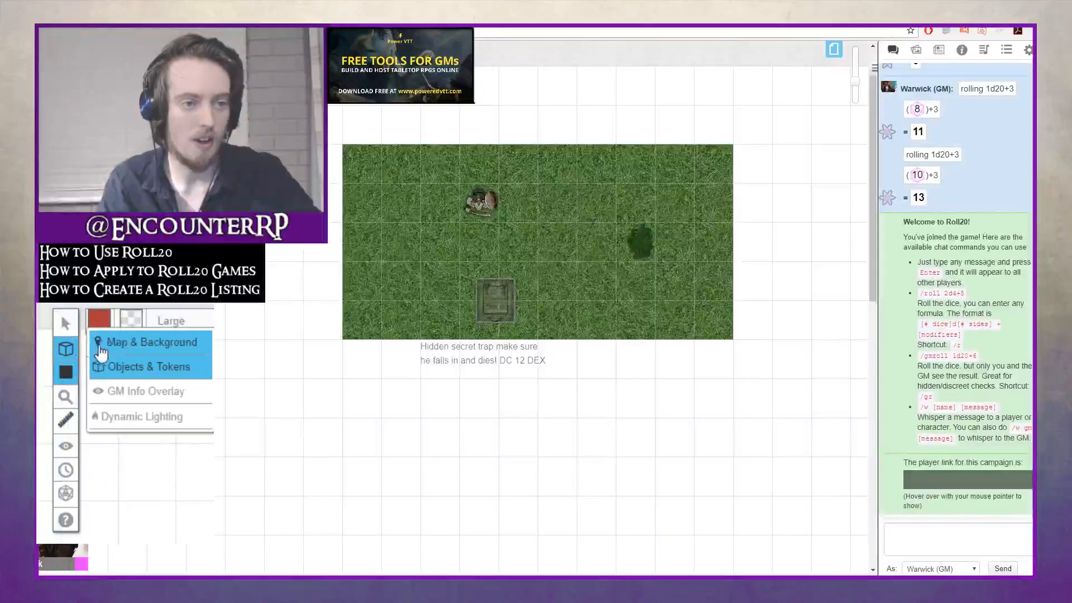
left_click(131, 320)
left_click(100, 342)
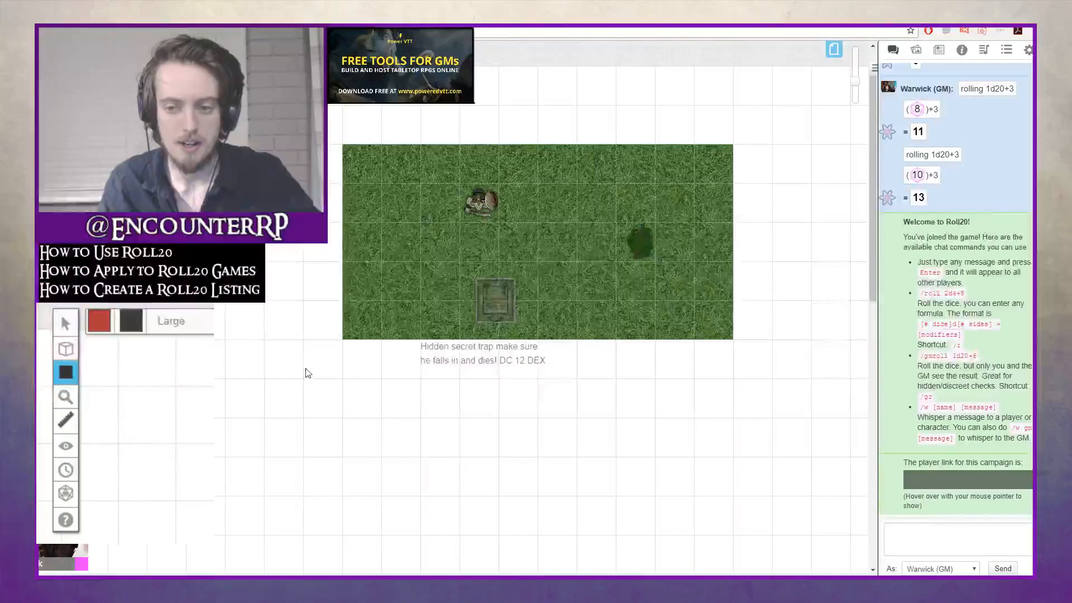
Draw two separate red-outlined black rectangles in the empty area below the grass map
scroll(325, 346, "down", 8)
scroll(348, 329, "left", 2)
scroll(448, 307, "right", 2)
mouse_move(218, 136)
left_mouse_down()
mouse_move(368, 269)
mouse_move(341, 265)
left_mouse_up()
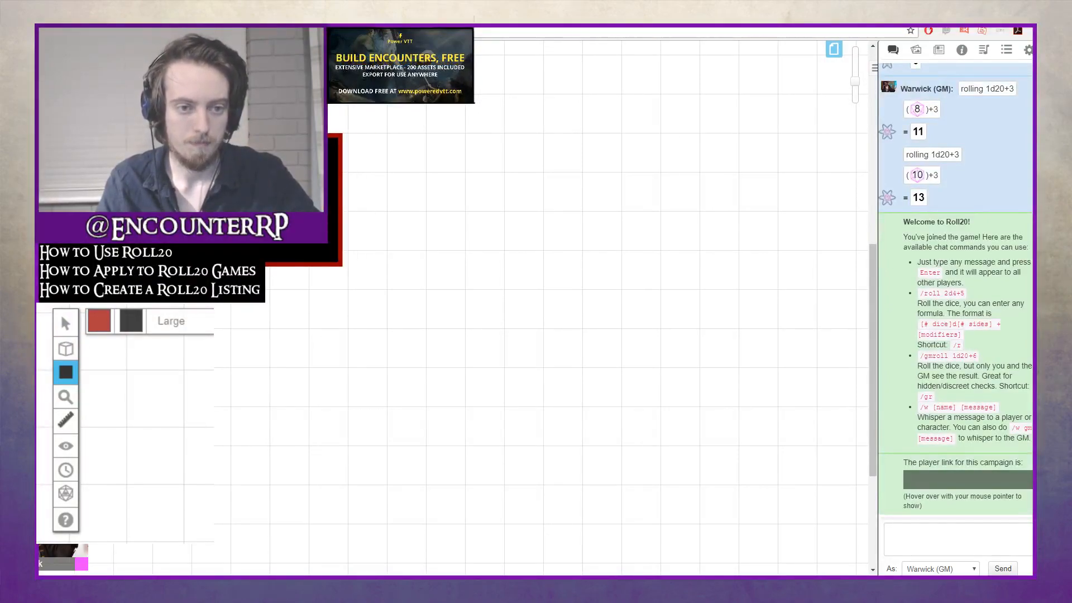
left_click_drag(536, 144, 786, 317)
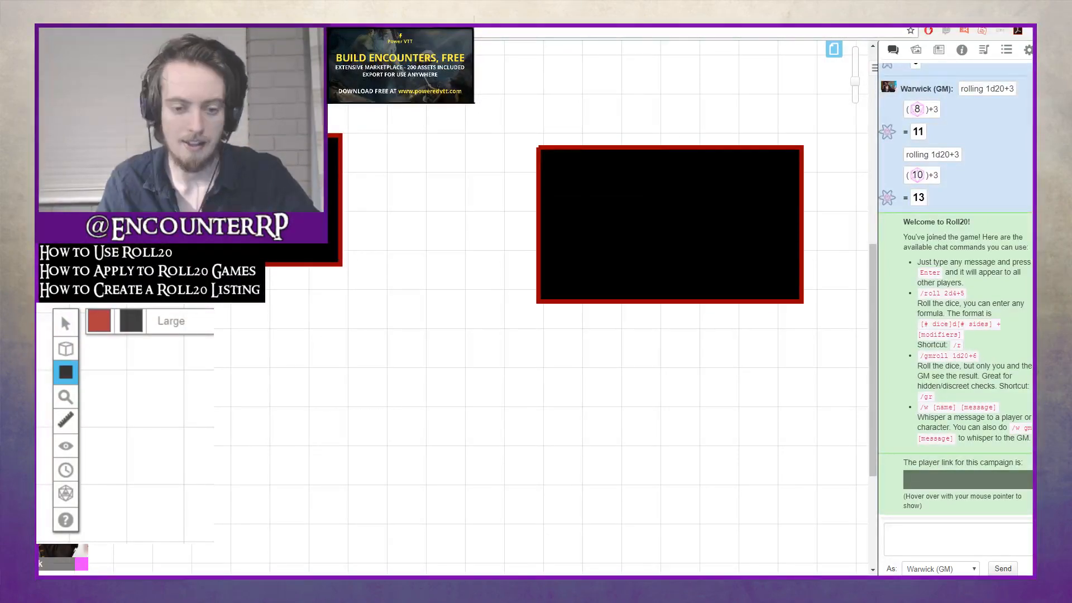
Reposition both black rectangles with the Select/Move tool, shifting the smaller one well down and the larger one slightly, and deselect them
mouse_move(66, 323)
left_click(134, 312)
left_click_drag(185, 198, 302, 293)
left_click(591, 255)
left_click_drag(590, 256, 579, 265)
left_click(665, 400)
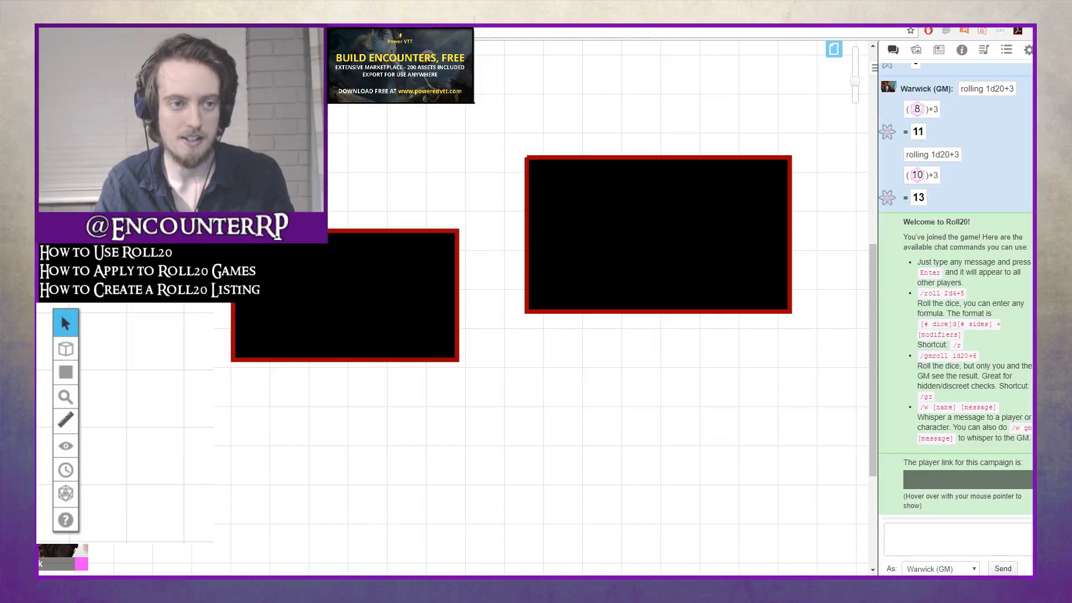
Draw a tiny unfilled magenta rectangle in the empty space beneath the two black rectangles
mouse_move(66, 371)
left_click(177, 374)
left_click_drag(484, 428, 496, 442)
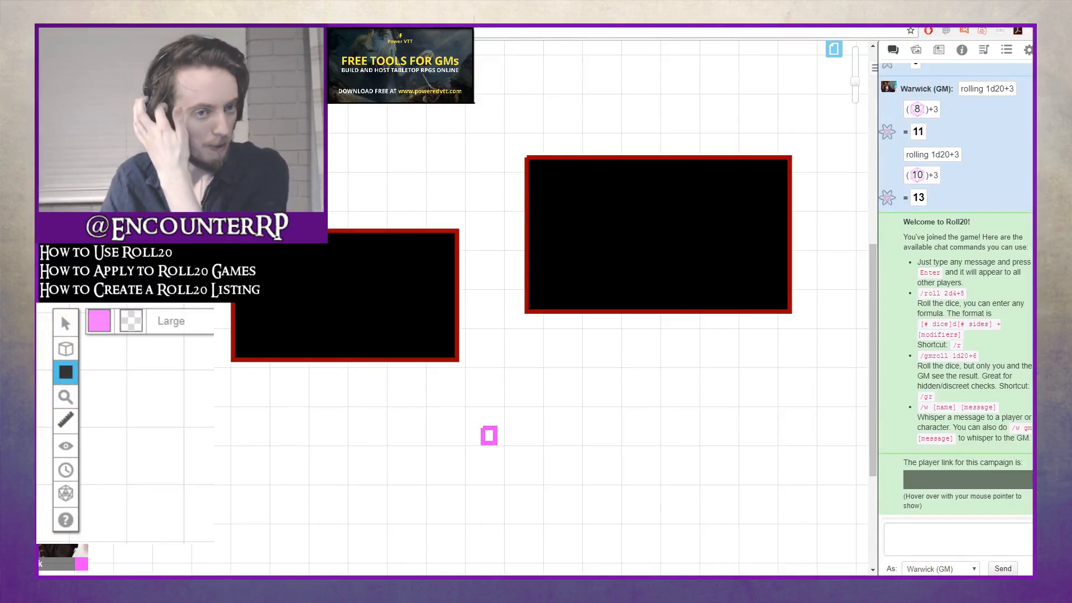
scroll(541, 335, "up", 7)
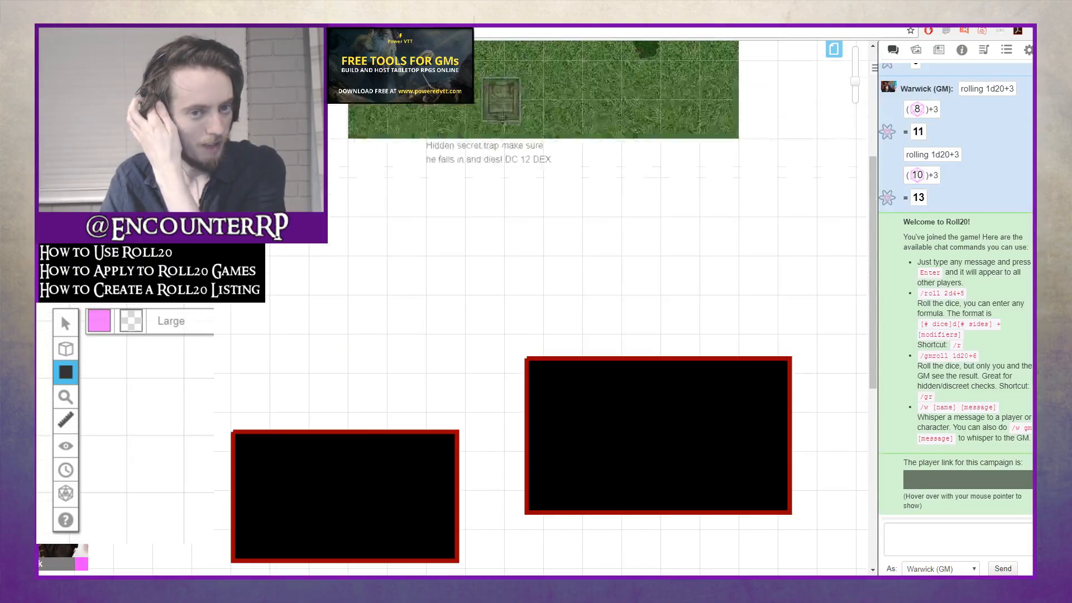
scroll(542, 335, "down", 4)
scroll(542, 334, "down", 2)
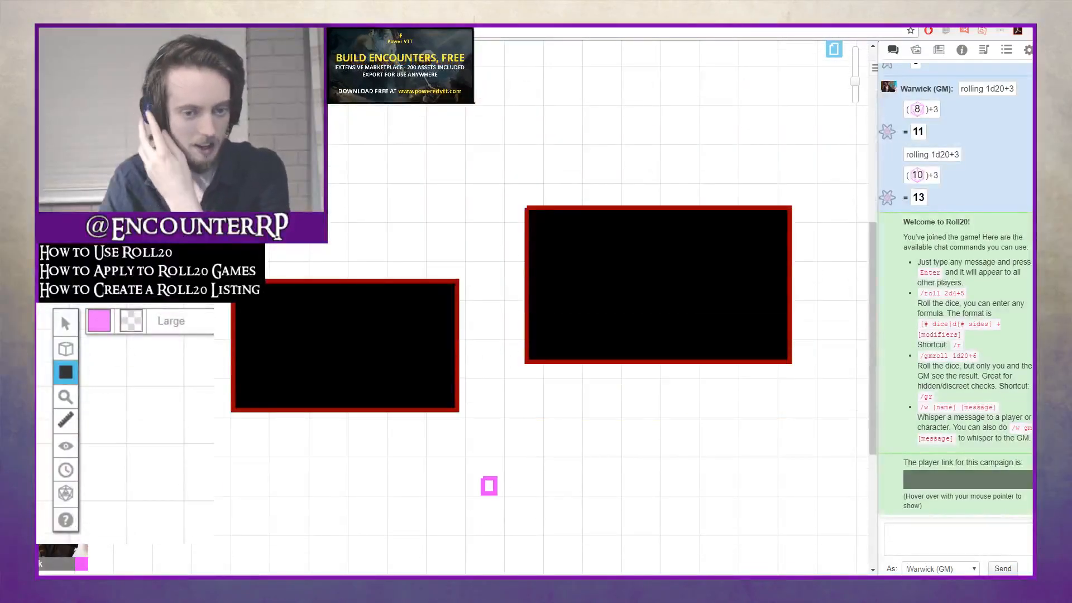
Draw a looping magenta freehand line between the grass map and the smaller black rectangle
mouse_move(65, 323)
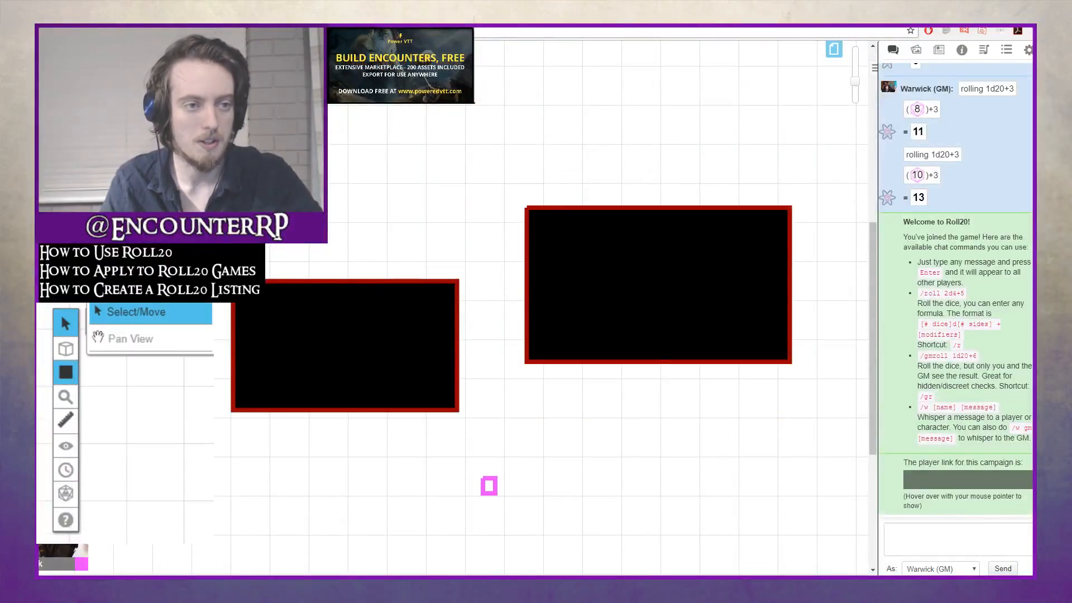
mouse_move(65, 371)
left_click(134, 390)
mouse_move(329, 168)
left_mouse_down()
mouse_move(343, 160)
mouse_move(327, 179)
left_mouse_up()
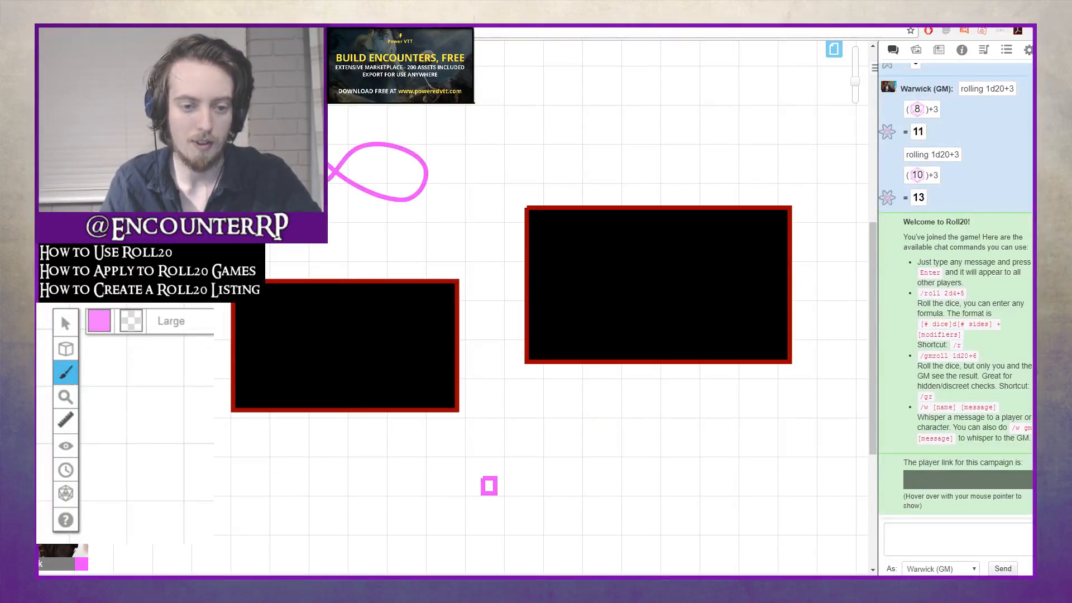
scroll(490, 486, "up", 6)
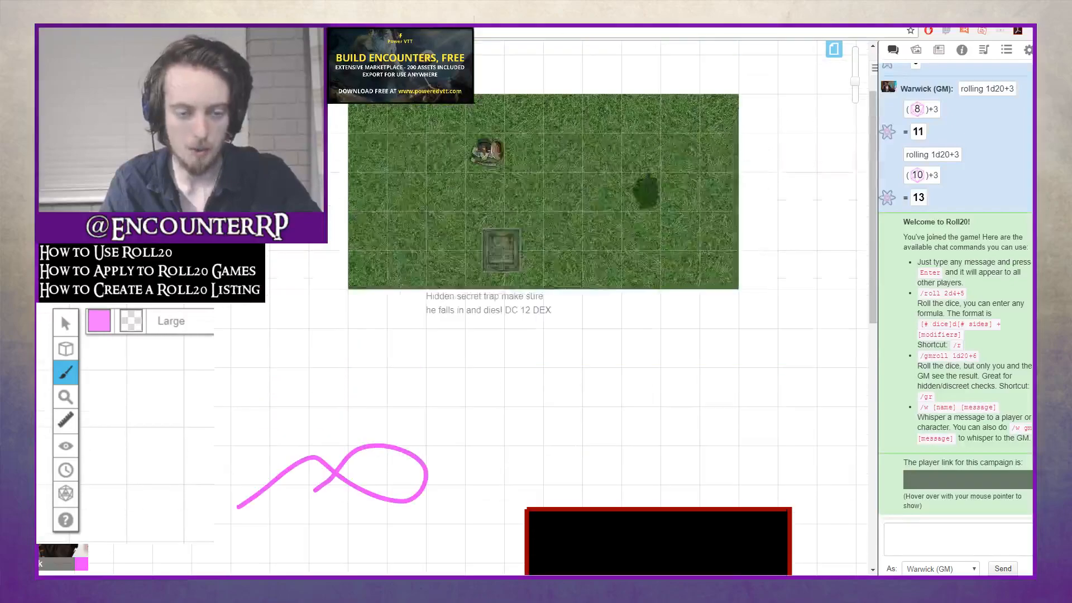
Clear all drawings from the current layer
mouse_move(65, 372)
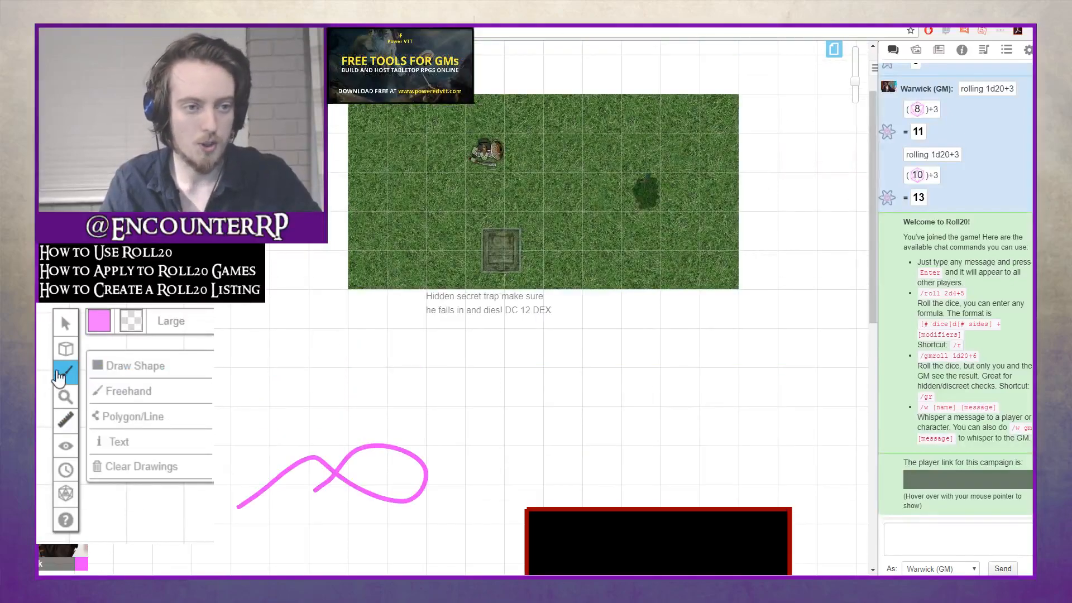
left_click(150, 470)
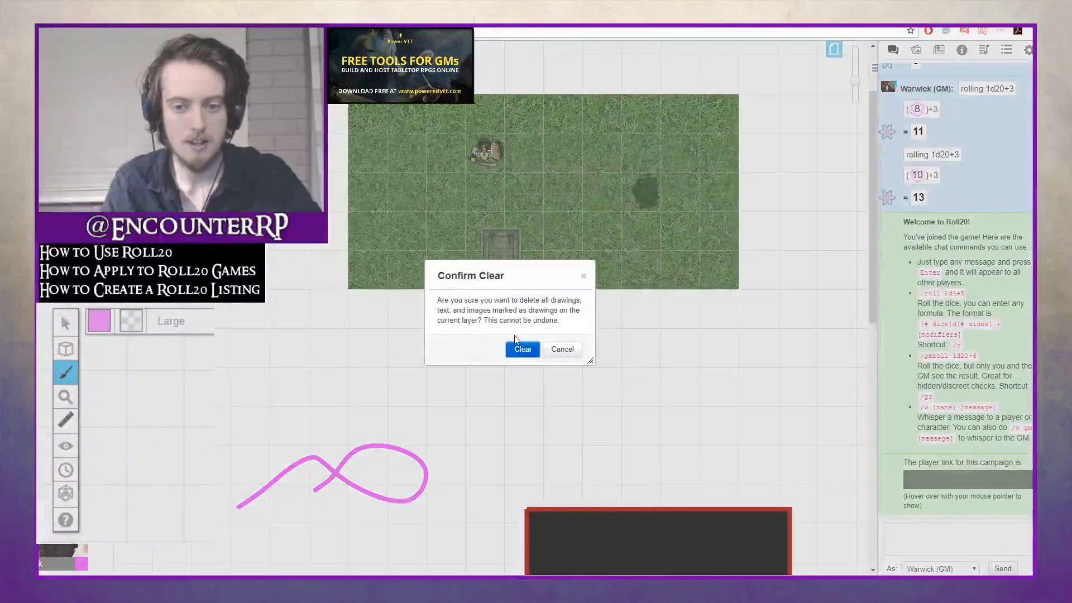
left_click(522, 349)
scroll(517, 349, "down", 6)
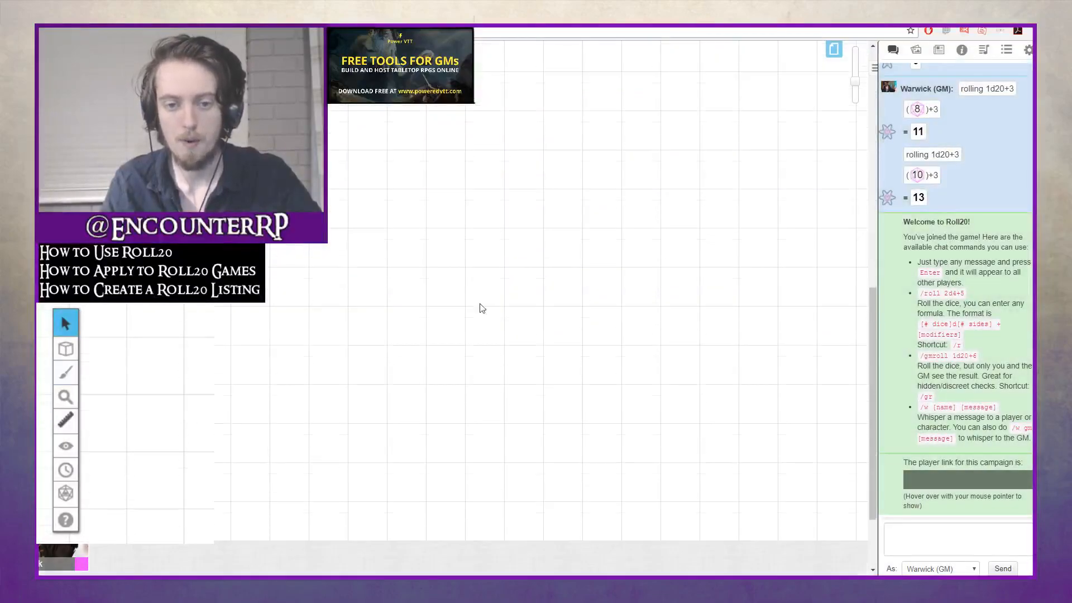
scroll(471, 388, "up", 6)
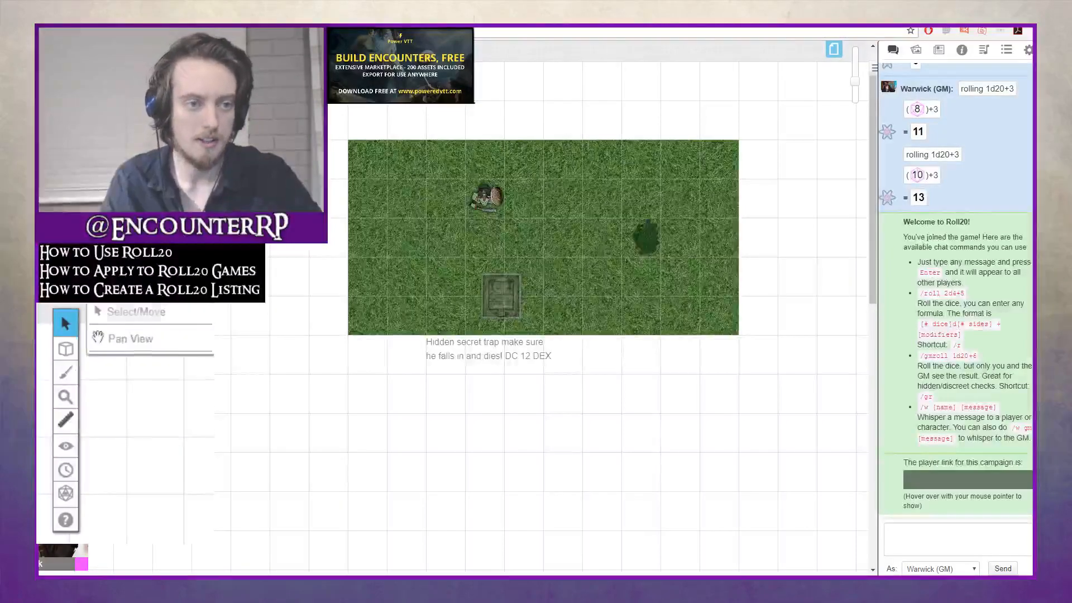
Draw an open magenta polygon line of three segments in the empty area below the trap note
mouse_move(65, 372)
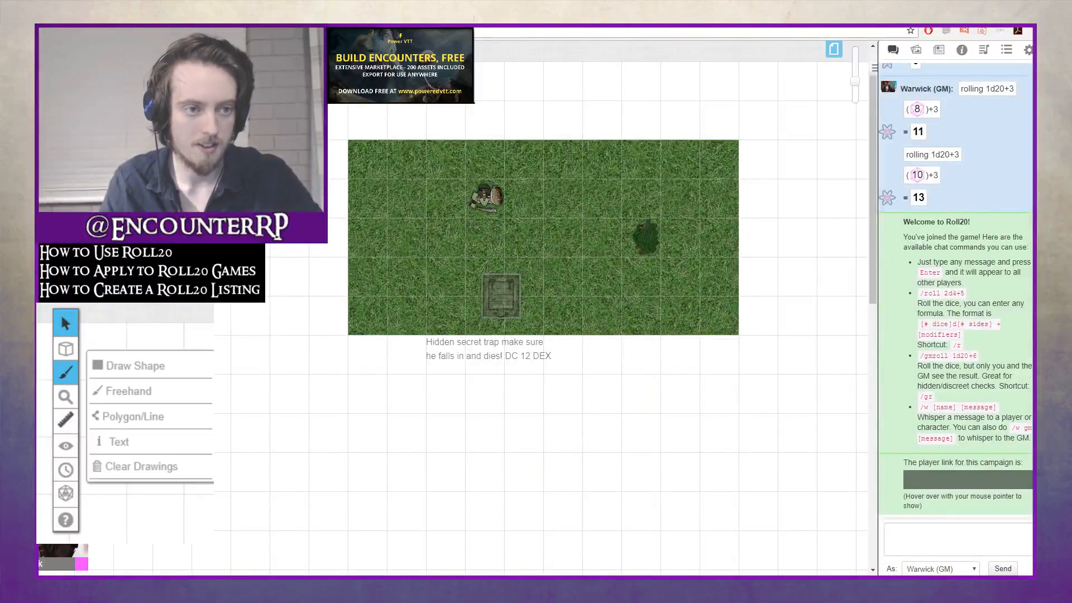
left_click(133, 416)
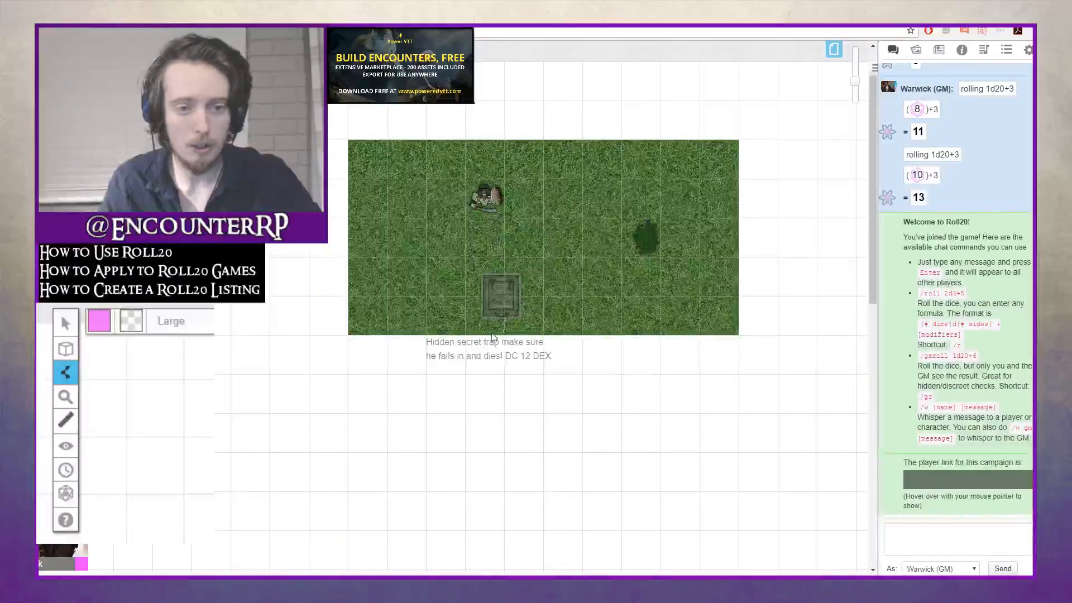
left_click(582, 425)
left_click(519, 494)
left_click(409, 501)
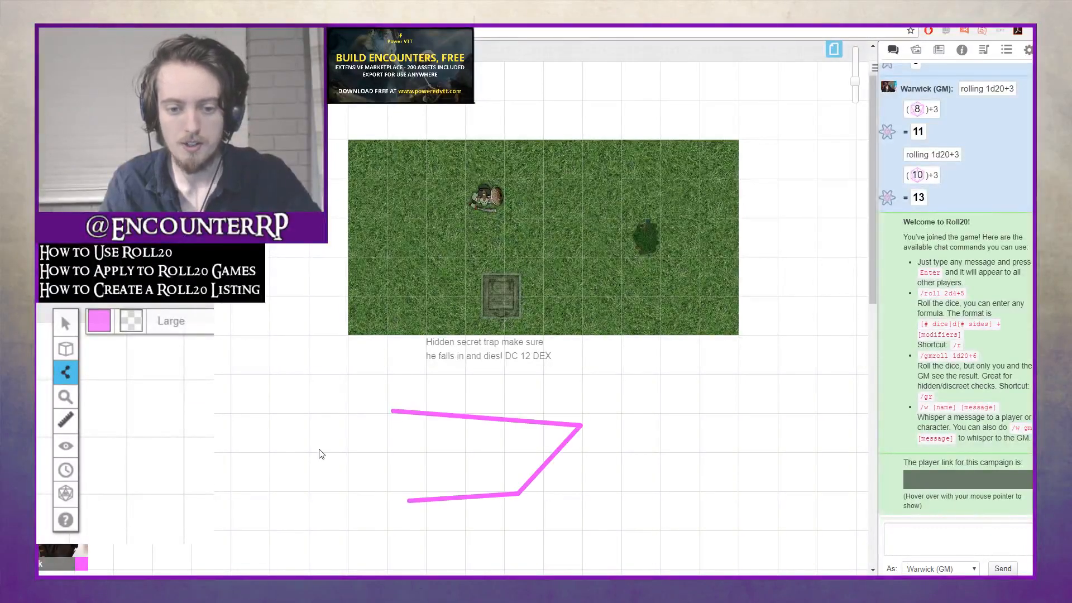
Extend the magenta polygon line around the area below and beside the grass map and close it into an outline
left_click(318, 449)
left_click(292, 365)
left_click(392, 412)
scroll(467, 339, "down", 3)
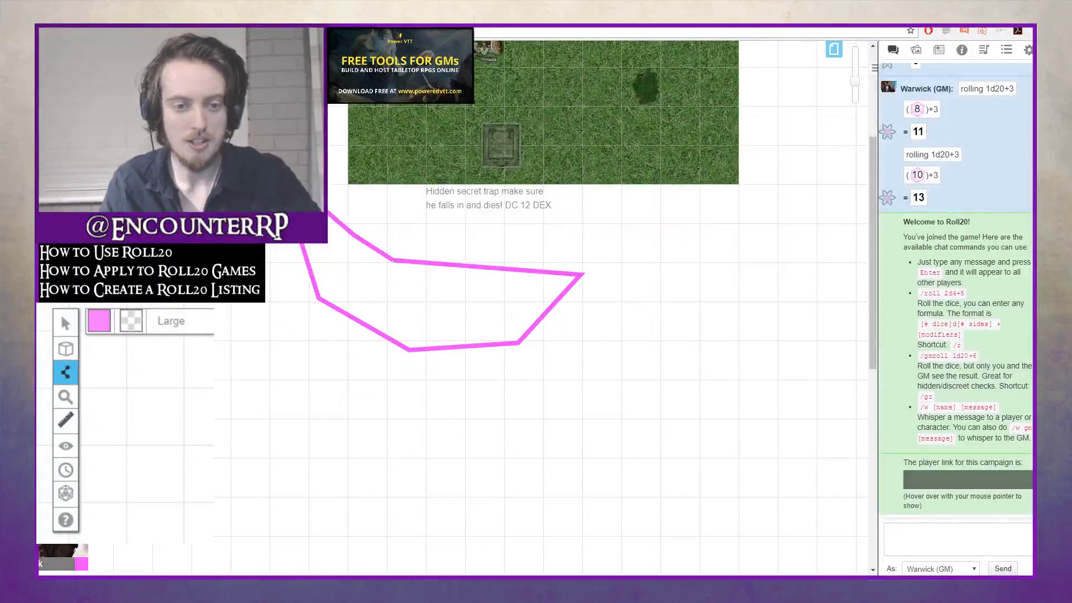
scroll(502, 312, "up", 3)
Clear all drawings from the current layer, removing the magenta polygon
mouse_move(66, 323)
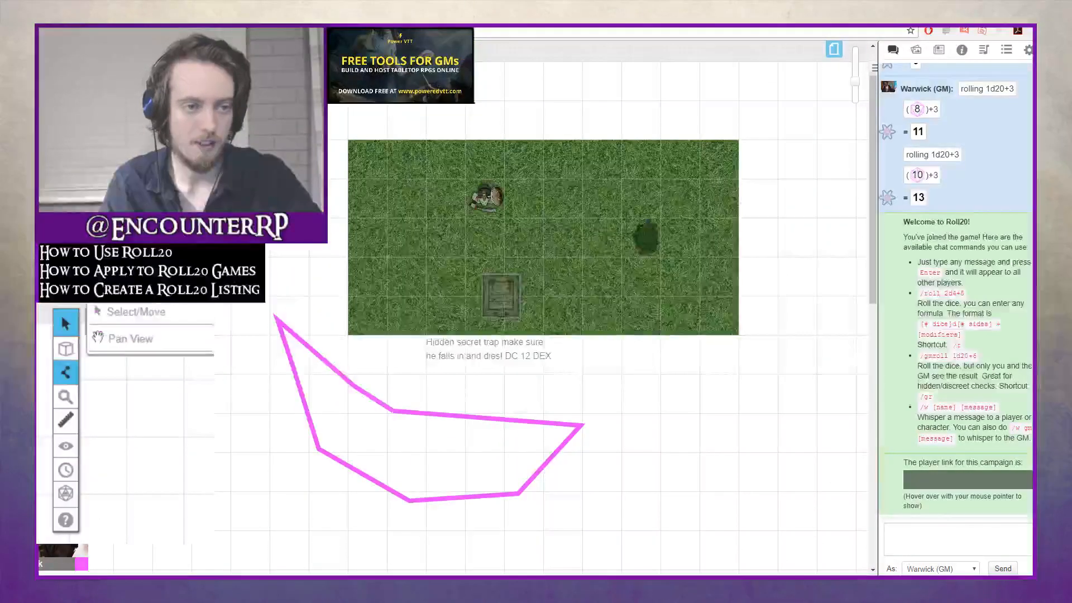
mouse_move(65, 419)
left_click(212, 467)
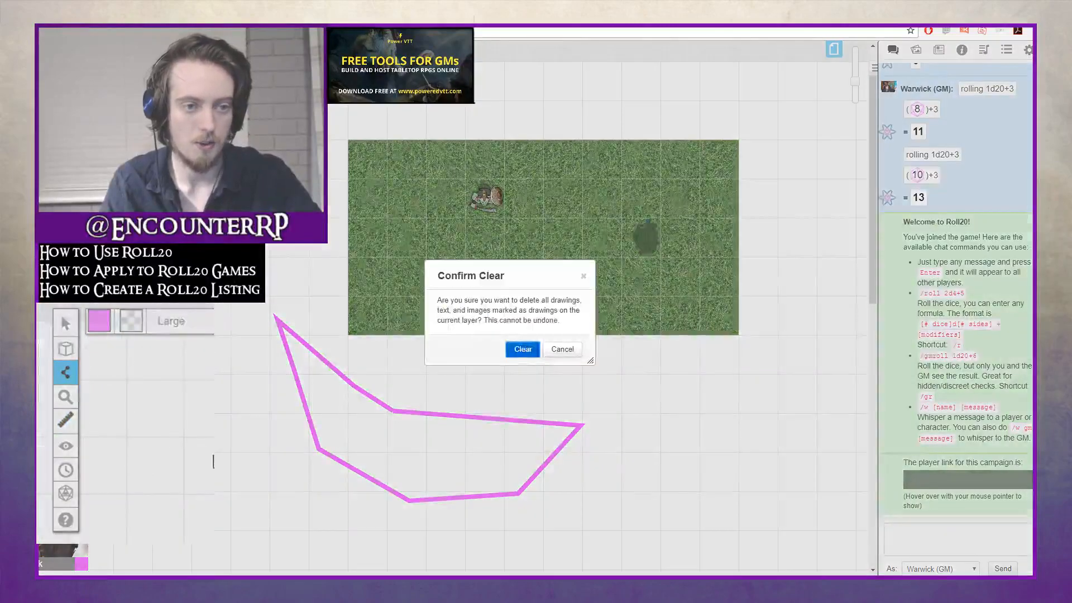
left_click(536, 348)
Add the text "test test" in the Light font at size 200 in the empty area below the trap note
mouse_move(66, 372)
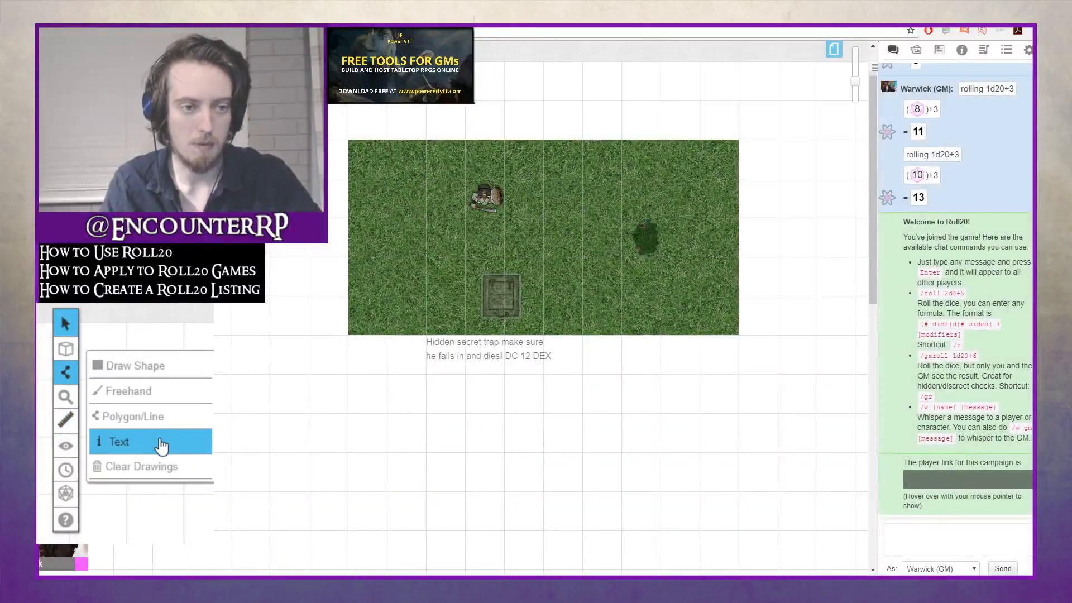
left_click(158, 442)
left_click(150, 325)
left_click(118, 380)
left_click(204, 322)
type("200")
left_click(479, 443)
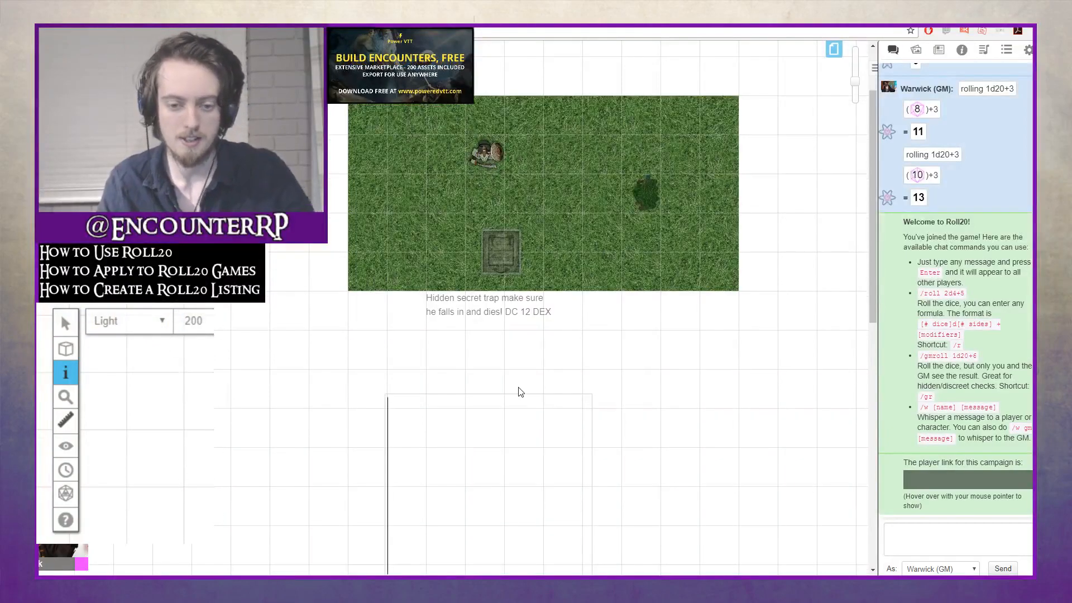
type("test test")
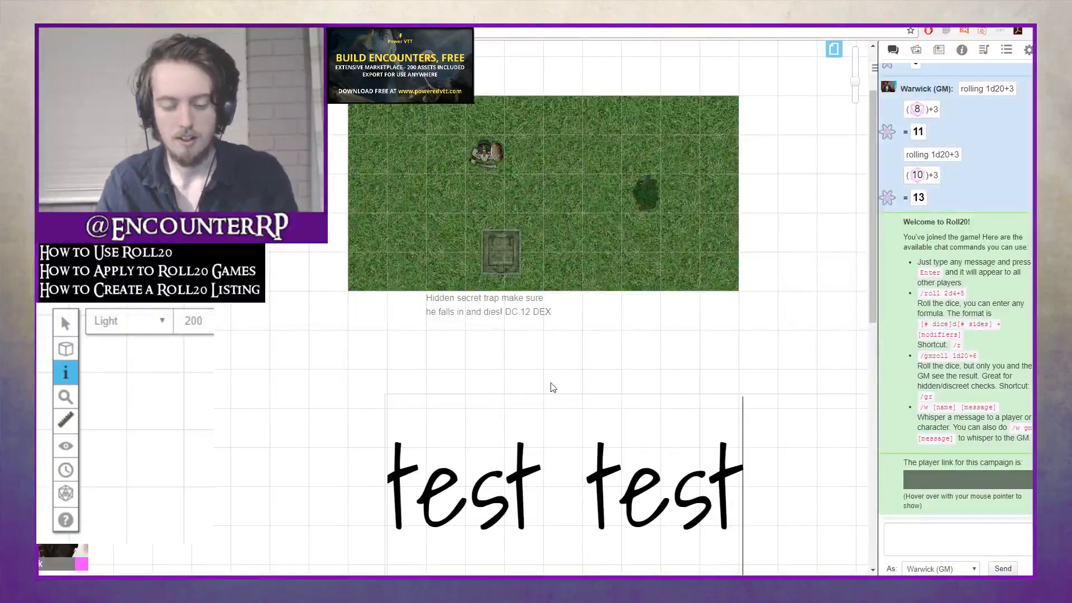
Leave text editing and delete the large "test test" text below the trap note
left_click(66, 322)
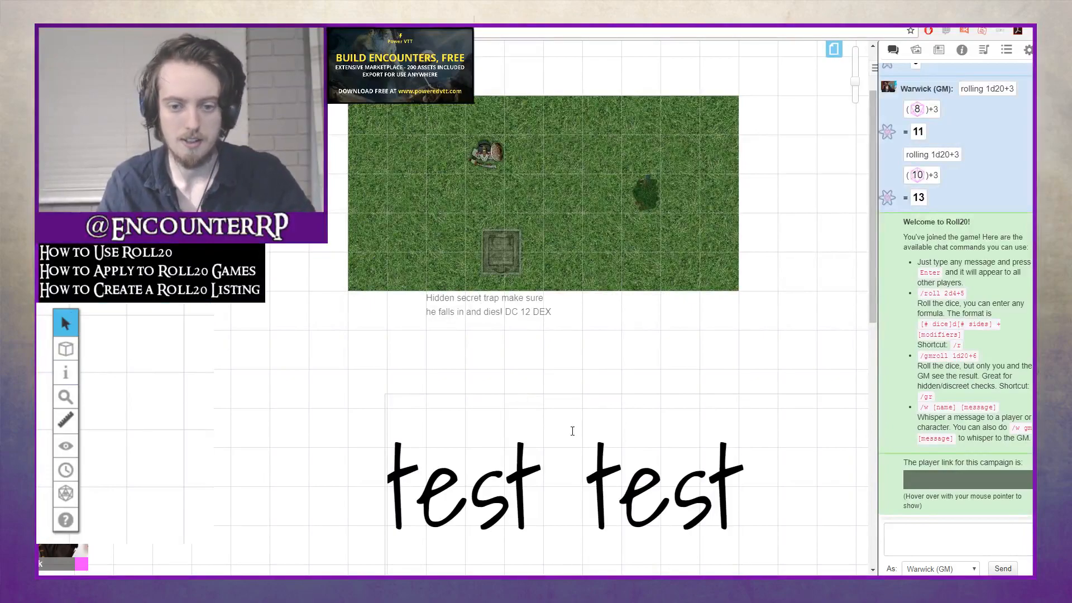
left_click_drag(539, 400, 511, 400)
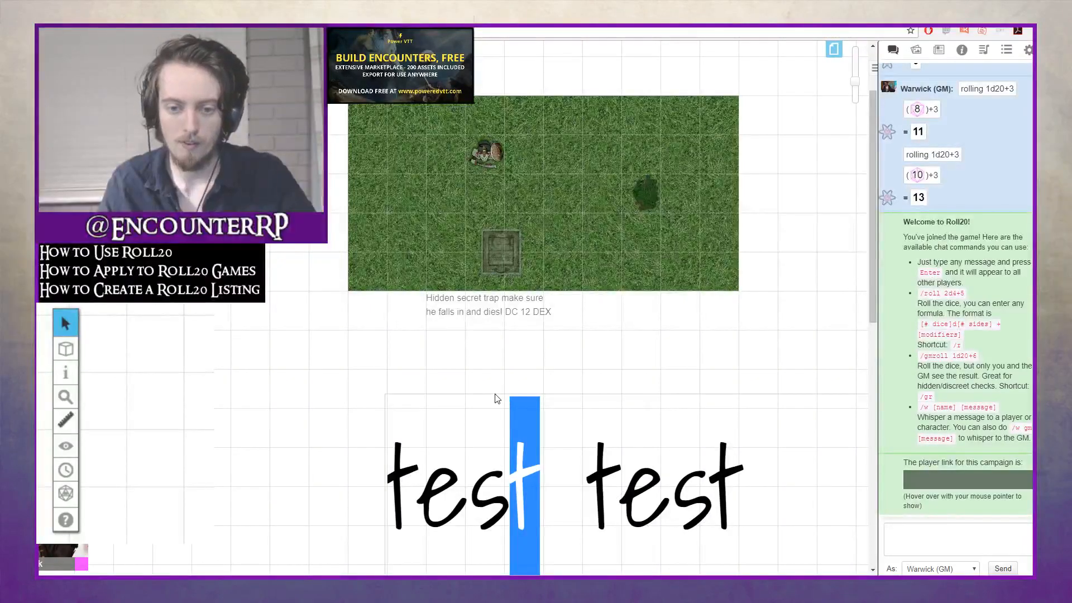
left_click(436, 358)
left_click_drag(419, 274, 389, 270)
key("Delete")
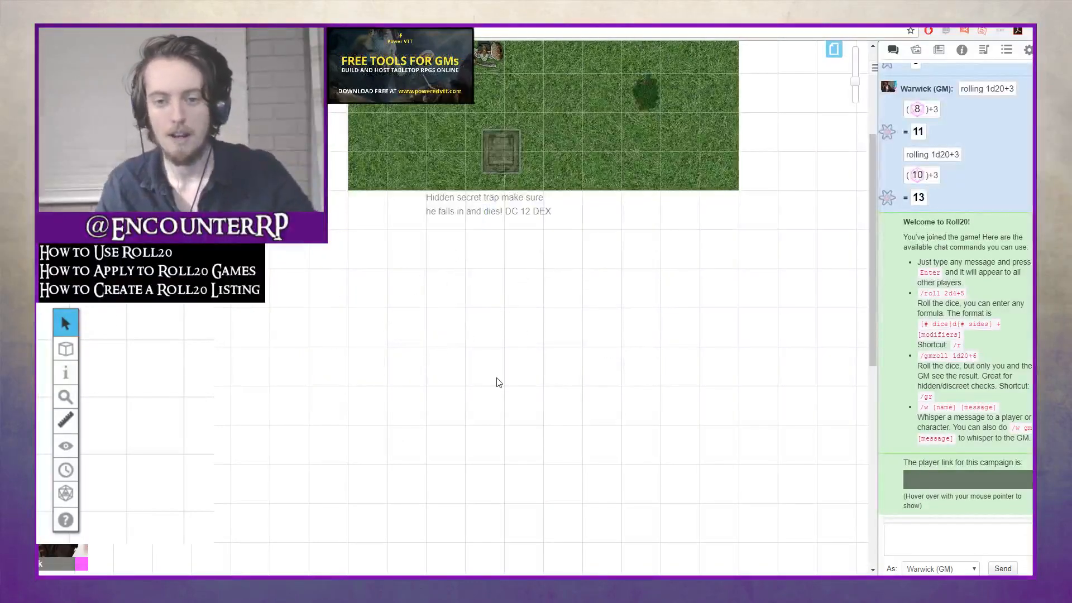
scroll(497, 378, "up", 3)
Zoom the map to 180% to inspect it closely, and return the zoom to 100%
mouse_move(71, 370)
mouse_move(65, 397)
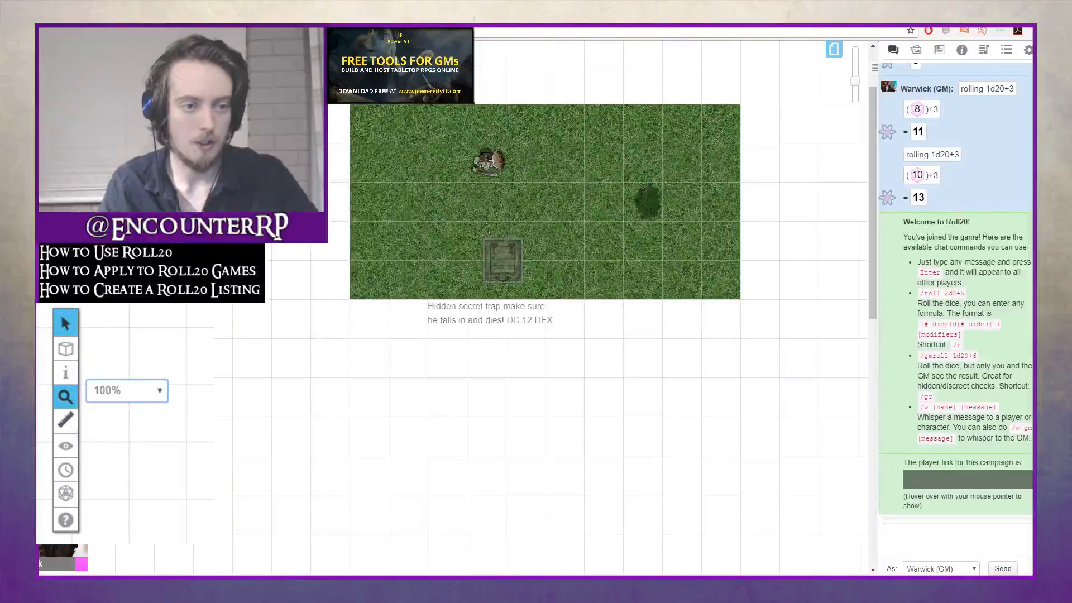
left_click(120, 441)
scroll(503, 313, "up", 4)
mouse_move(65, 397)
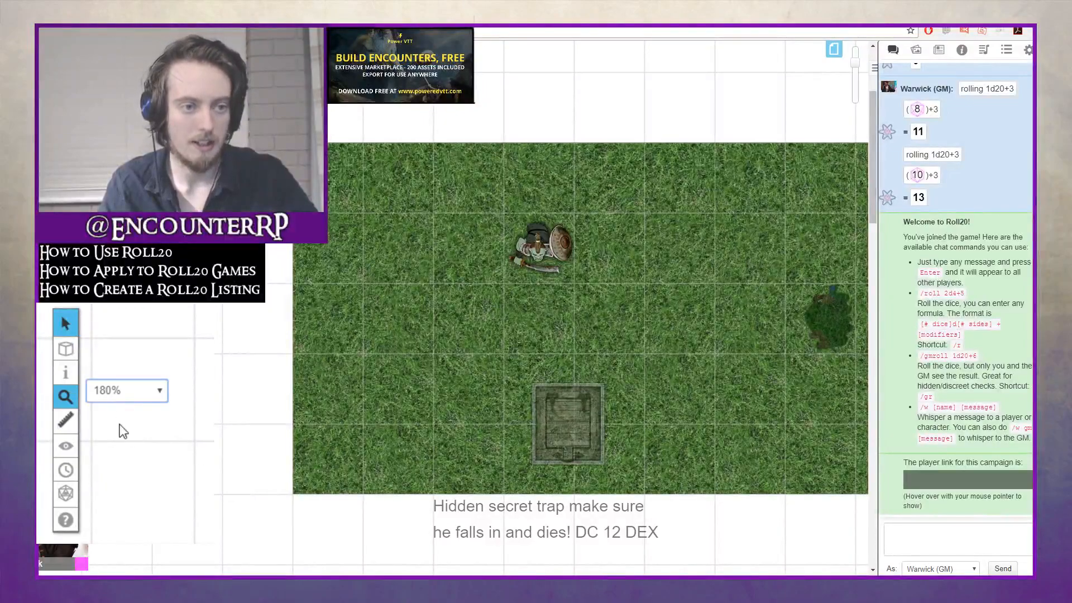
left_click(144, 540)
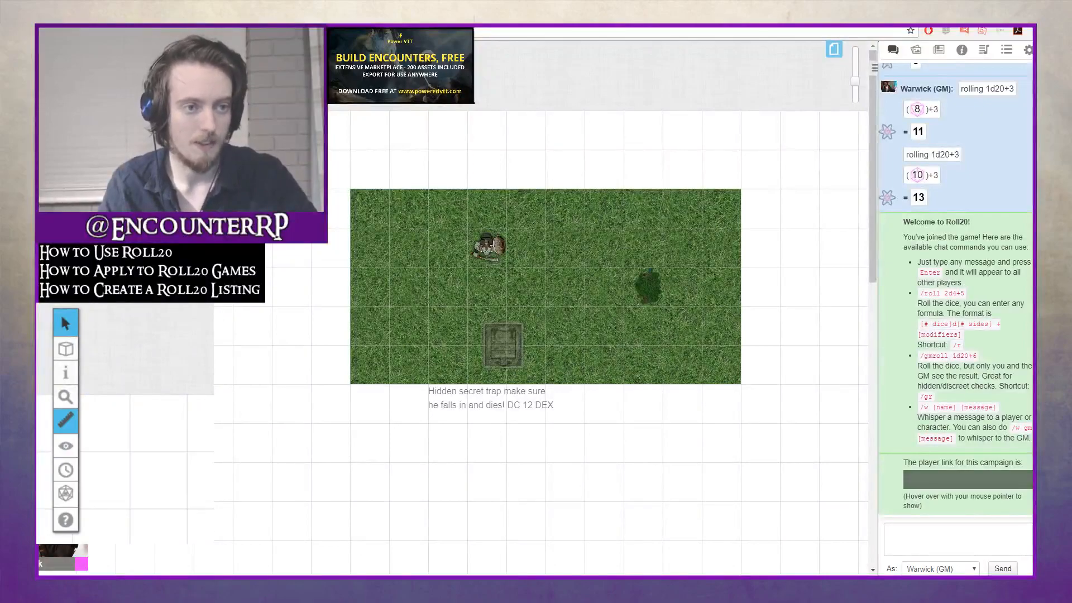
Measure two diagonal distances on the map with the Measure tool
left_click(65, 420)
left_click_drag(489, 287, 274, 216)
scroll(490, 424, "down", 2)
scroll(491, 441, "down", 4)
scroll(756, 340, "up", 3)
left_click_drag(491, 100, 383, 211)
scroll(749, 268, "up", 2)
Open the Turn Order window and place it over the eastern part of the grass map
mouse_move(66, 447)
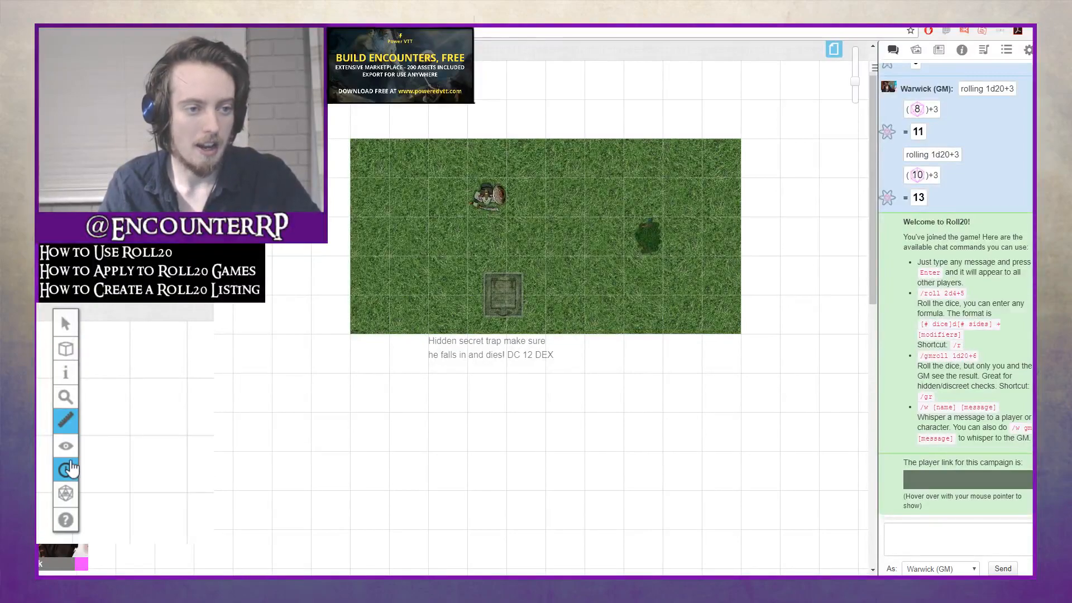
left_click_drag(142, 533, 693, 159)
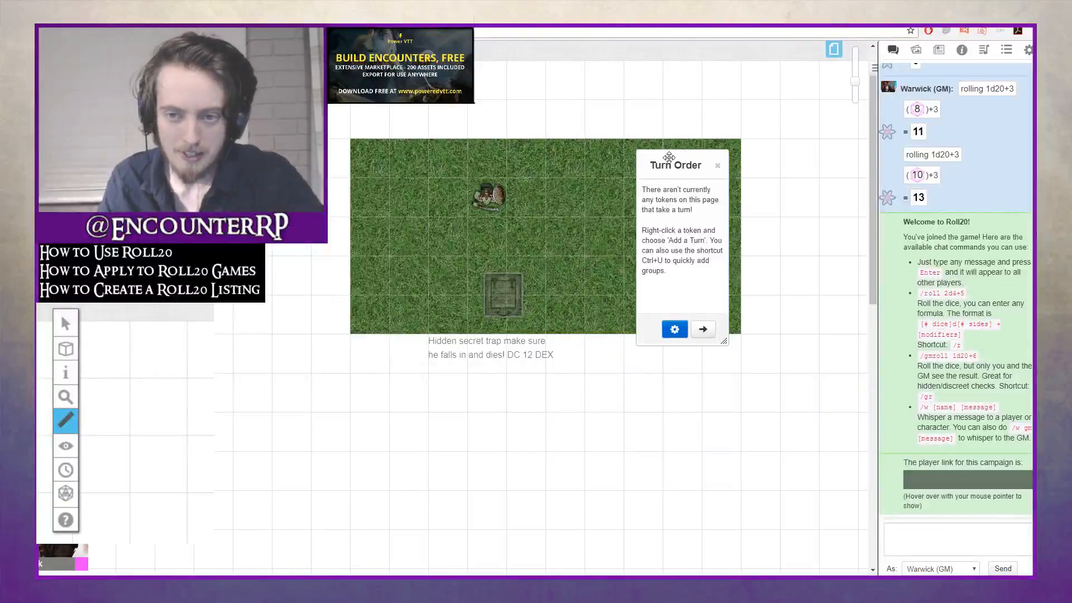
left_click_drag(669, 157, 664, 150)
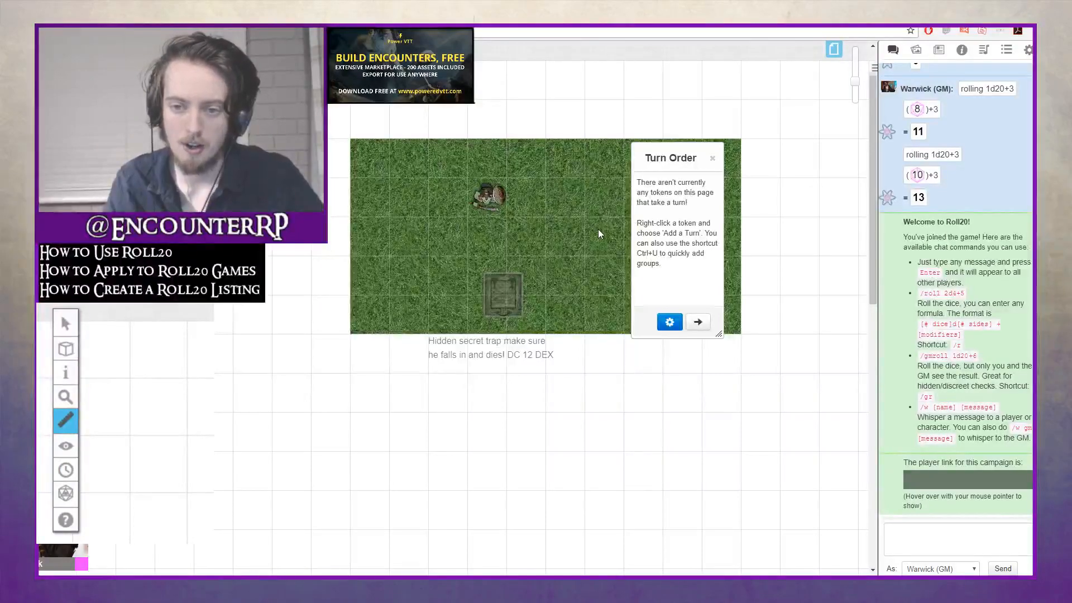
Switch to Select/Move and add a turn for the shield-bearing fighter token to the turn order
right_click(495, 195)
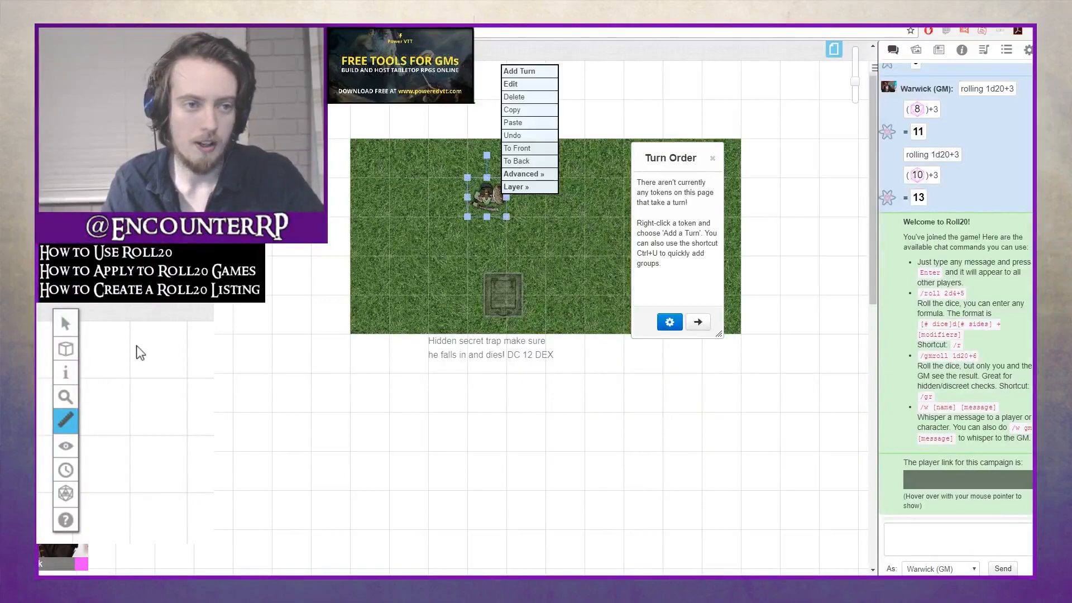
mouse_move(66, 323)
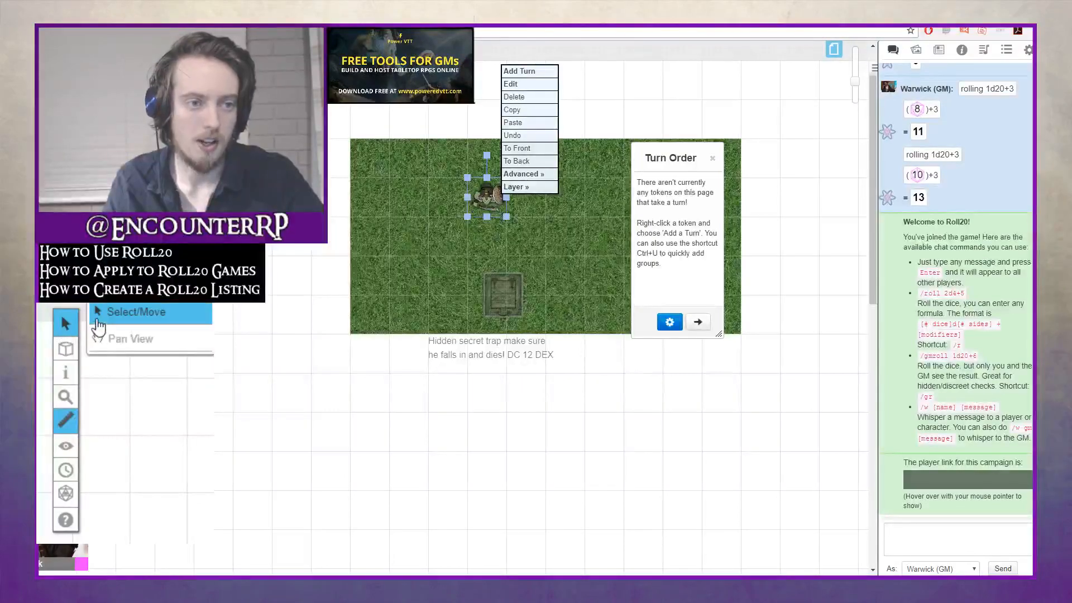
left_click(99, 321)
left_click(463, 232)
left_click(485, 197)
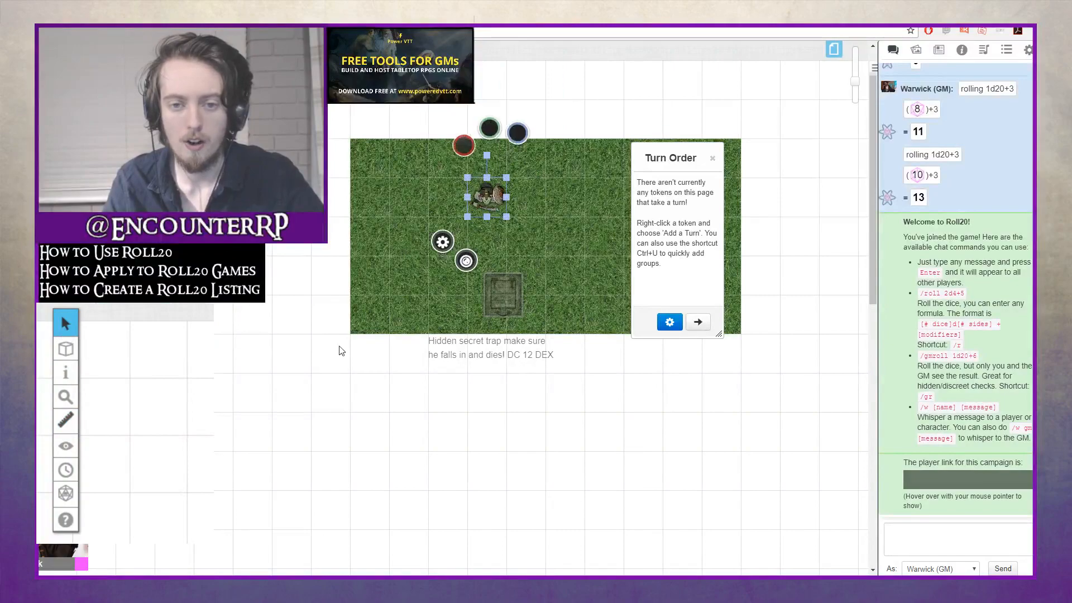
right_click(484, 195)
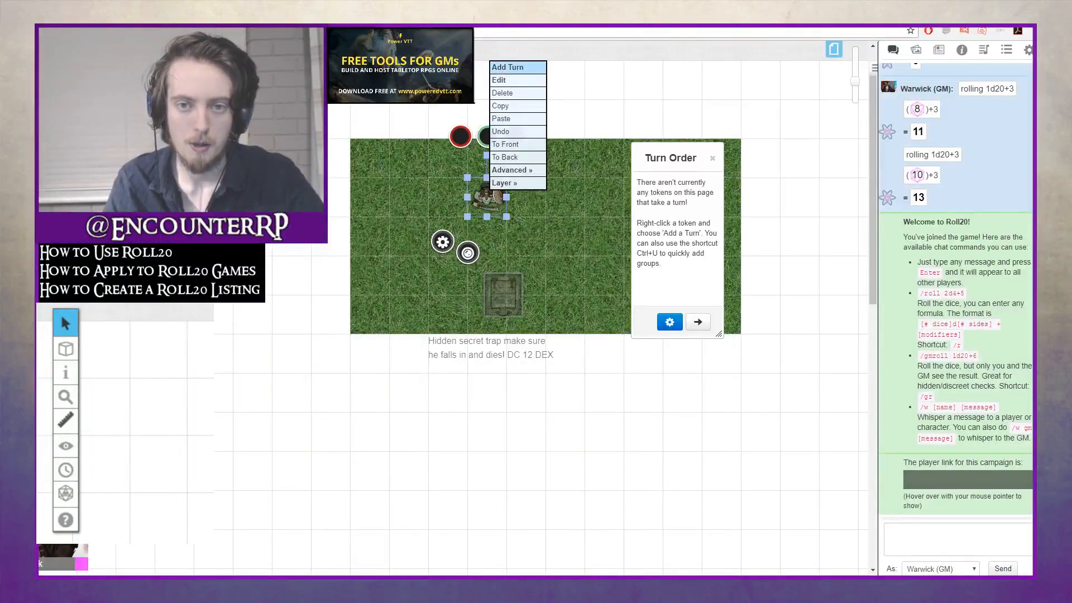
left_click(508, 67)
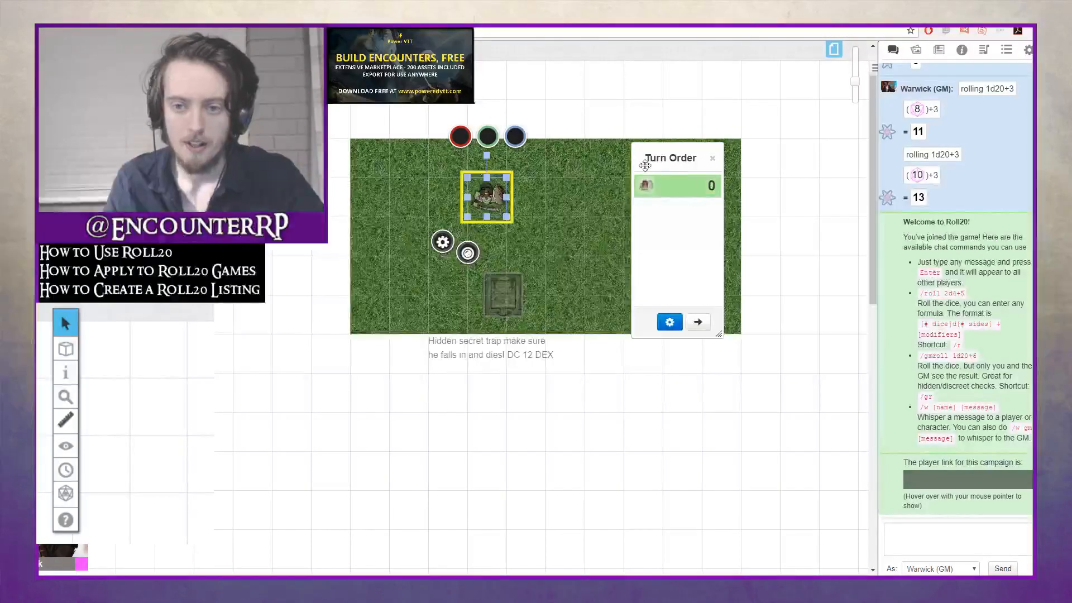
left_click(556, 240)
Check the initiative field on the player character's sheet in the journal, and close the sheet
left_click(939, 50)
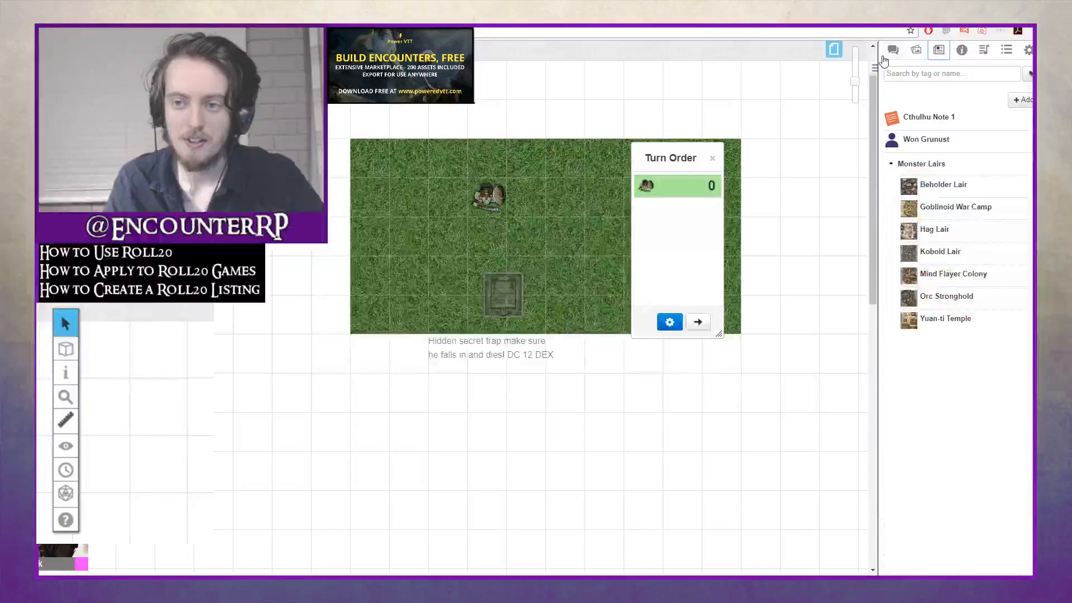
left_click(498, 202)
left_click(907, 117)
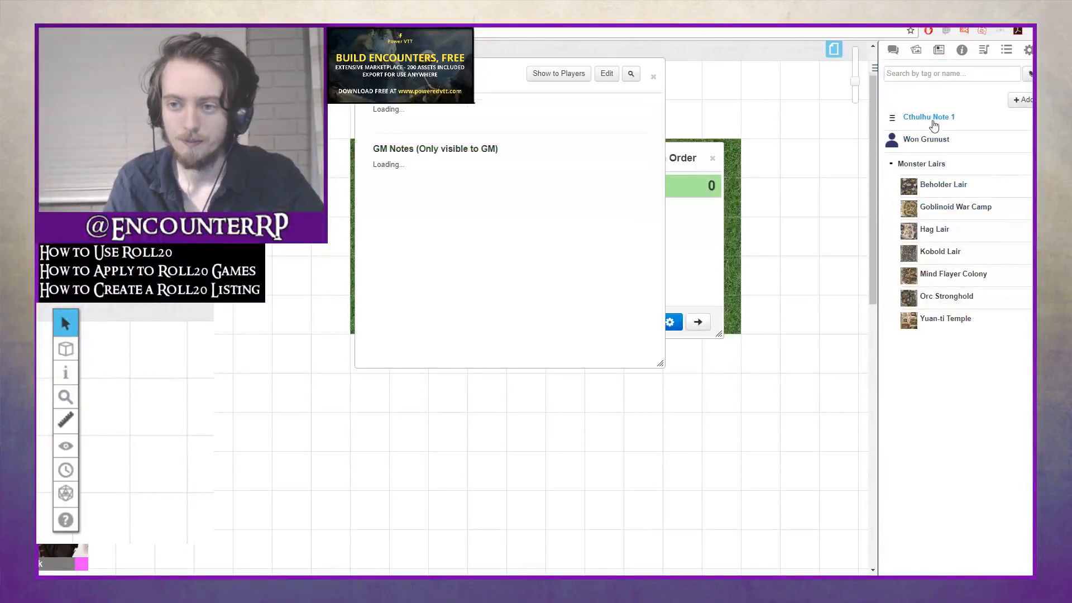
left_click(654, 80)
left_click(915, 139)
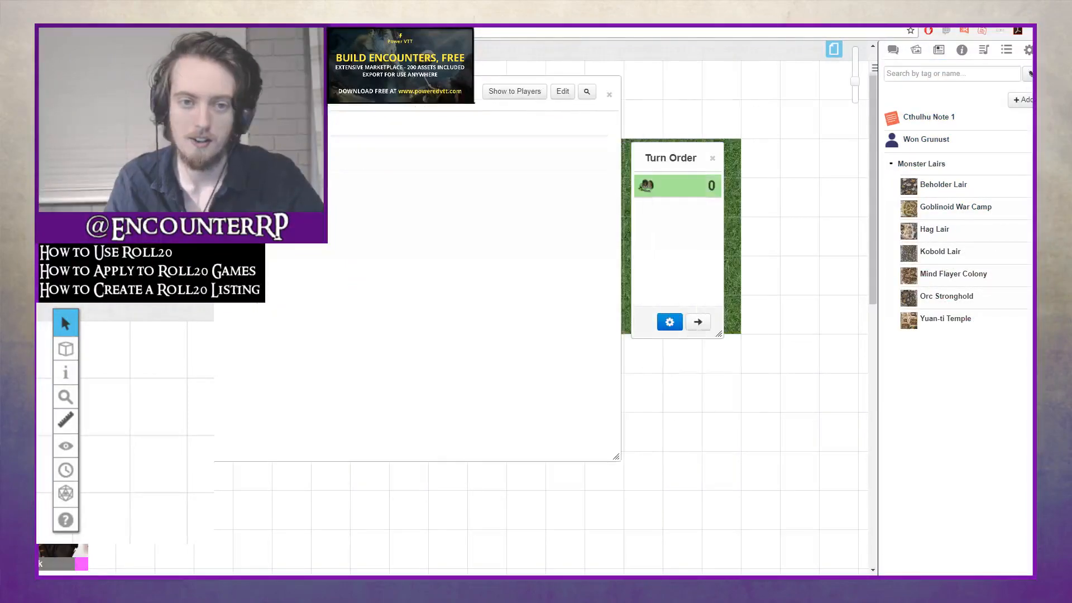
scroll(510, 271, "down", 1)
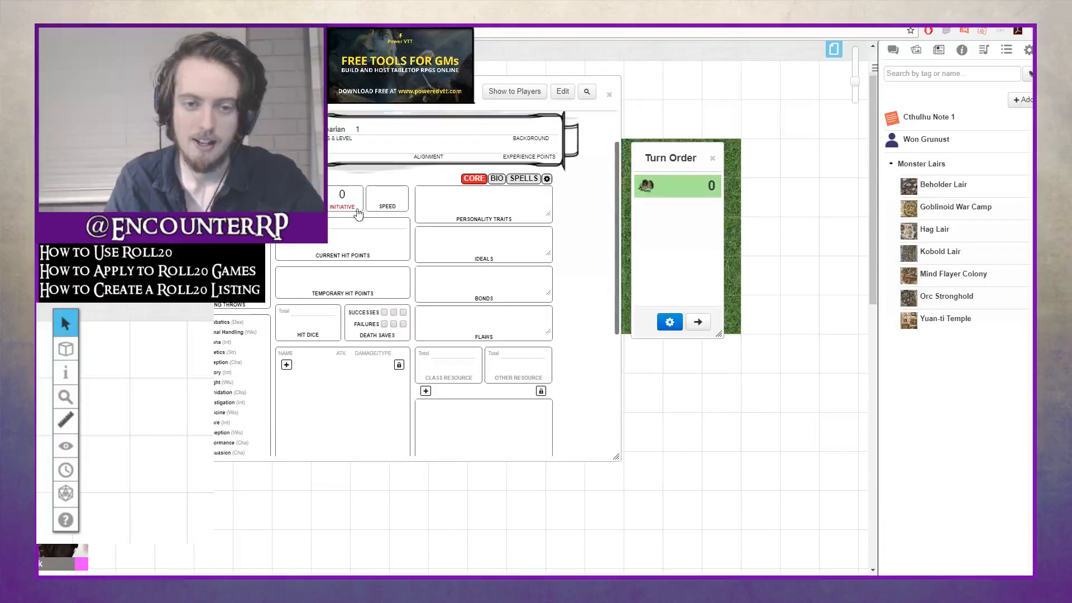
left_click(612, 94)
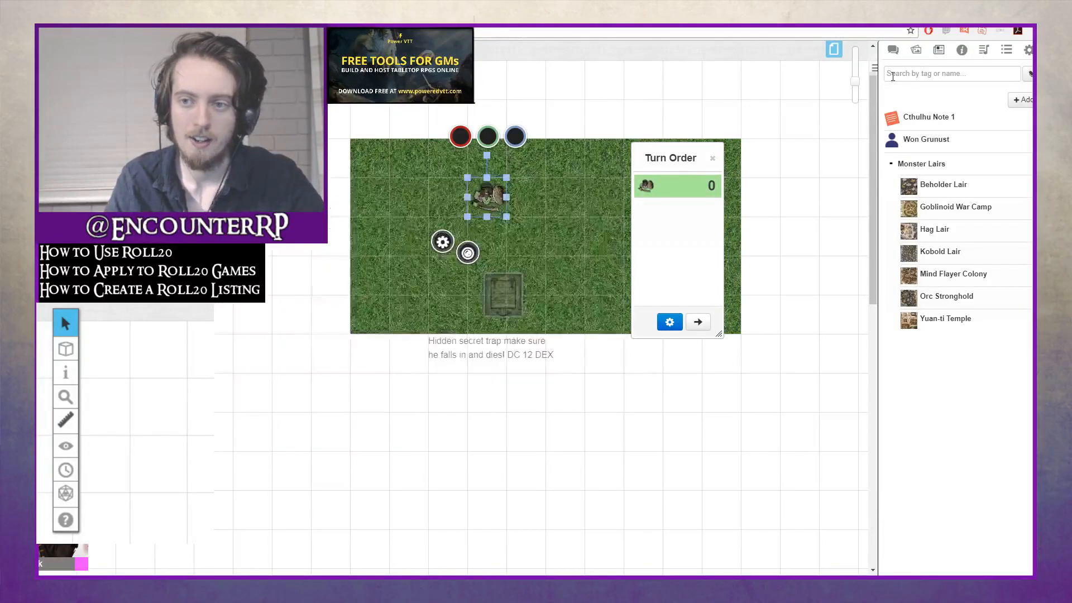
Set the shield-bearing fighter's turn order value to 12
left_click(559, 219)
double_click(715, 186)
type("12")
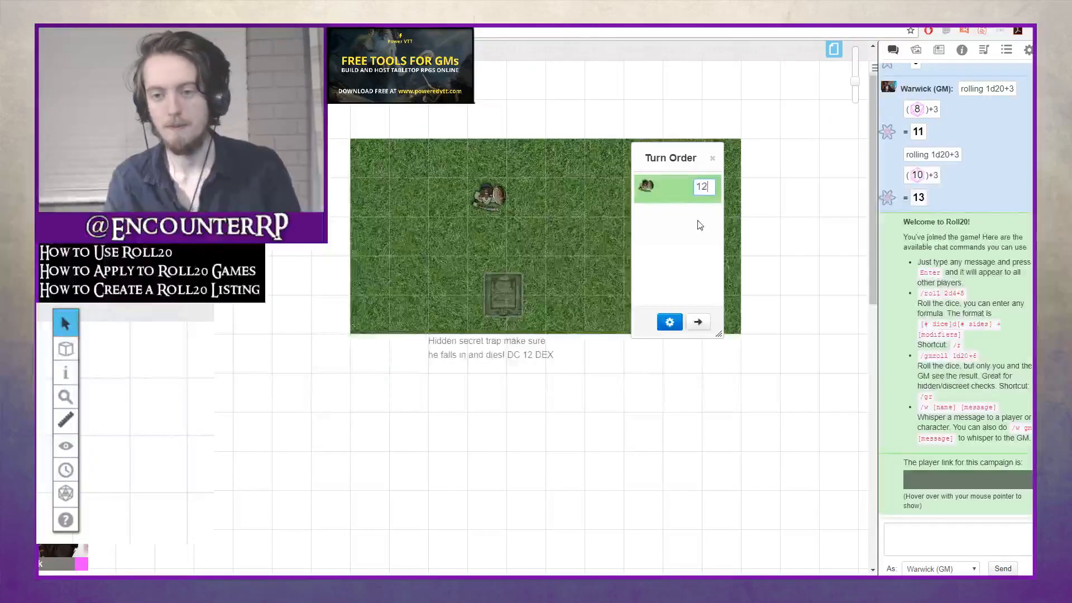
key("Return")
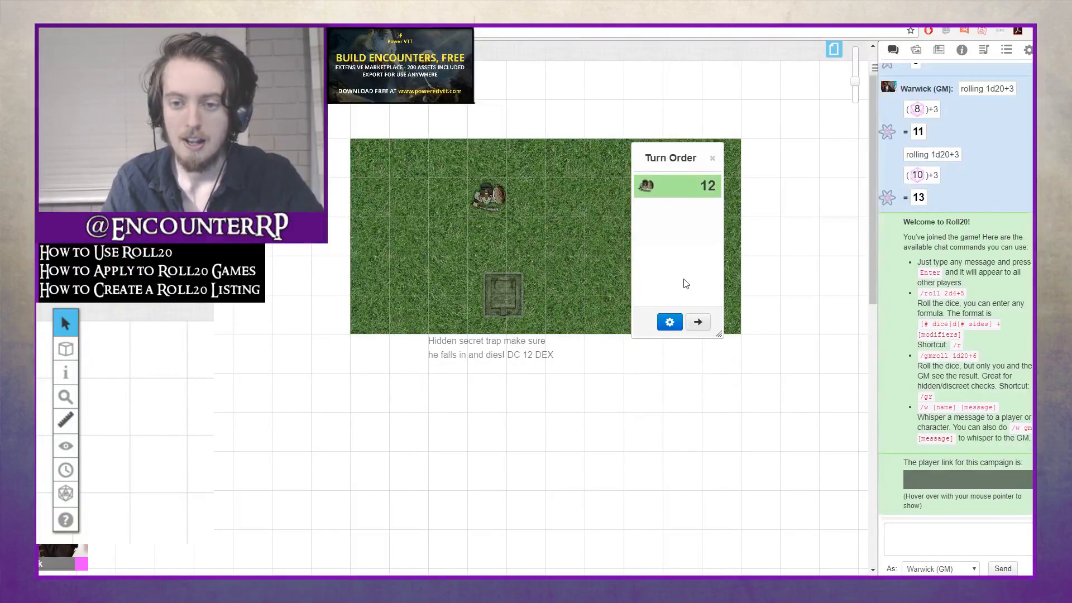
Search the token library for "orc" and place the orc_archer.png token on the square directly east of the fighter
left_click(916, 50)
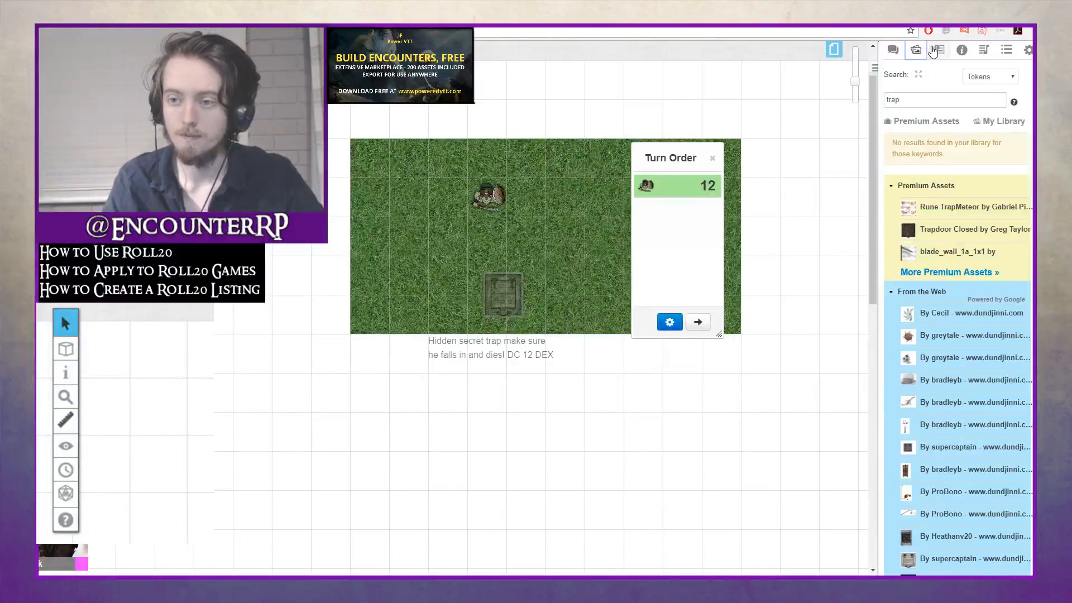
left_click_drag(918, 100, 825, 95)
type("orc")
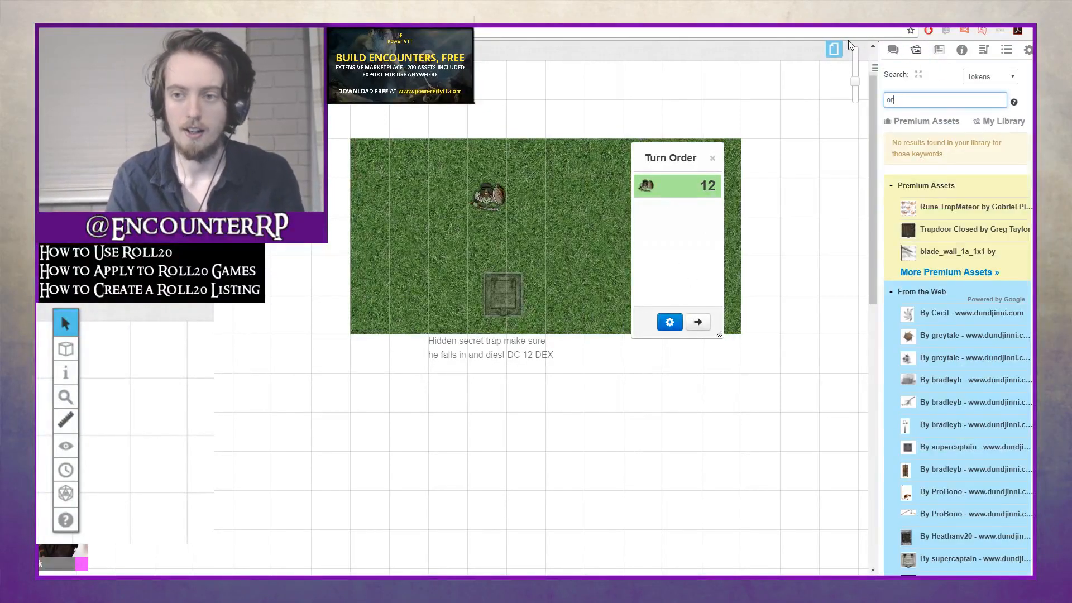
key("Return")
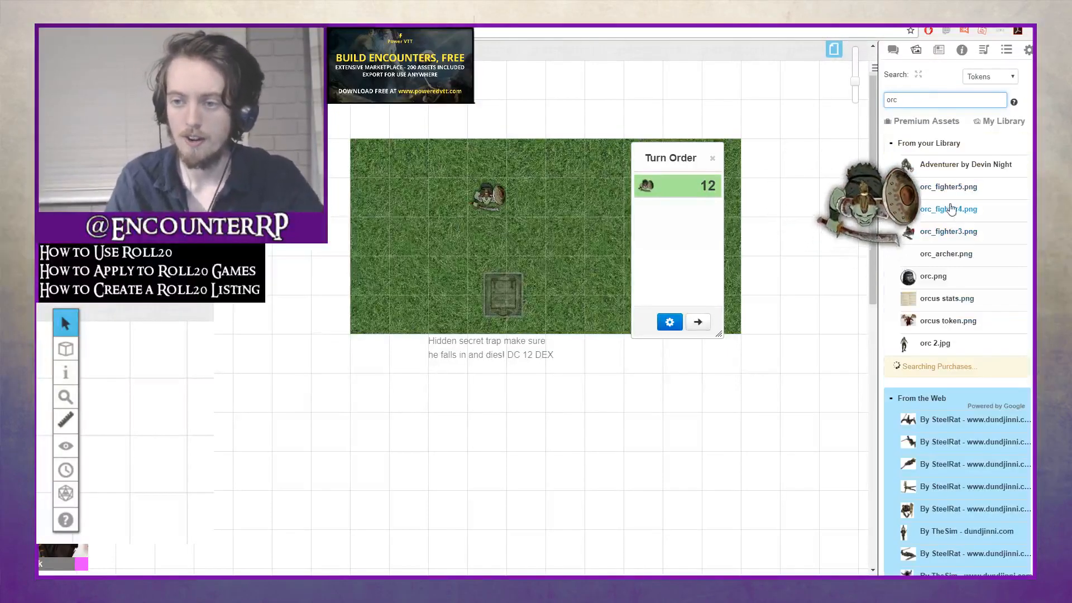
left_click(523, 219)
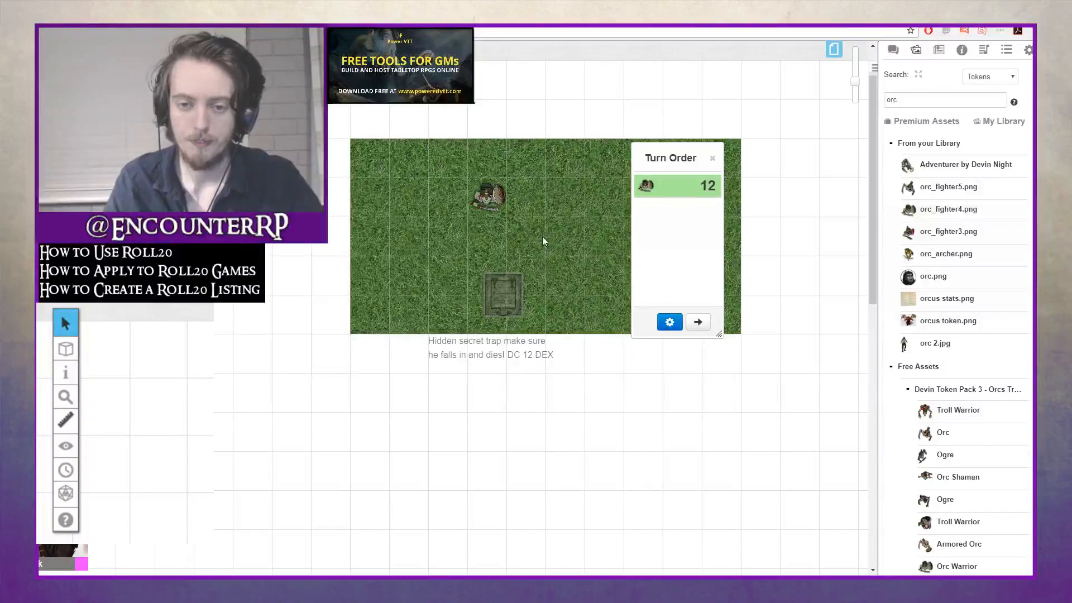
left_click(526, 195)
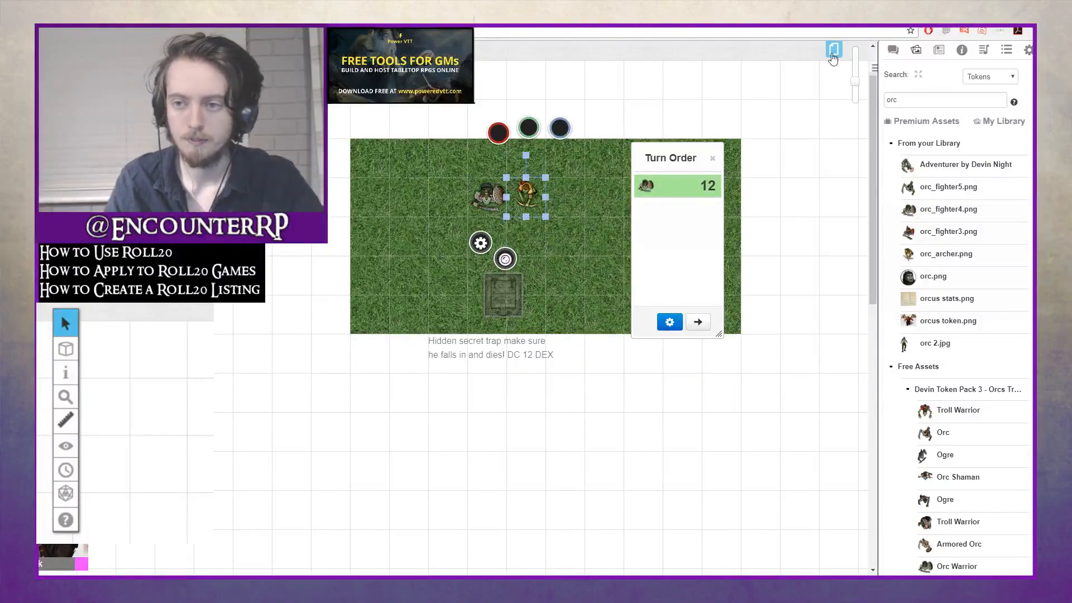
Add a turn for the orc archer token to the turn order with the value 10
left_click(898, 54)
right_click(531, 187)
left_click(558, 64)
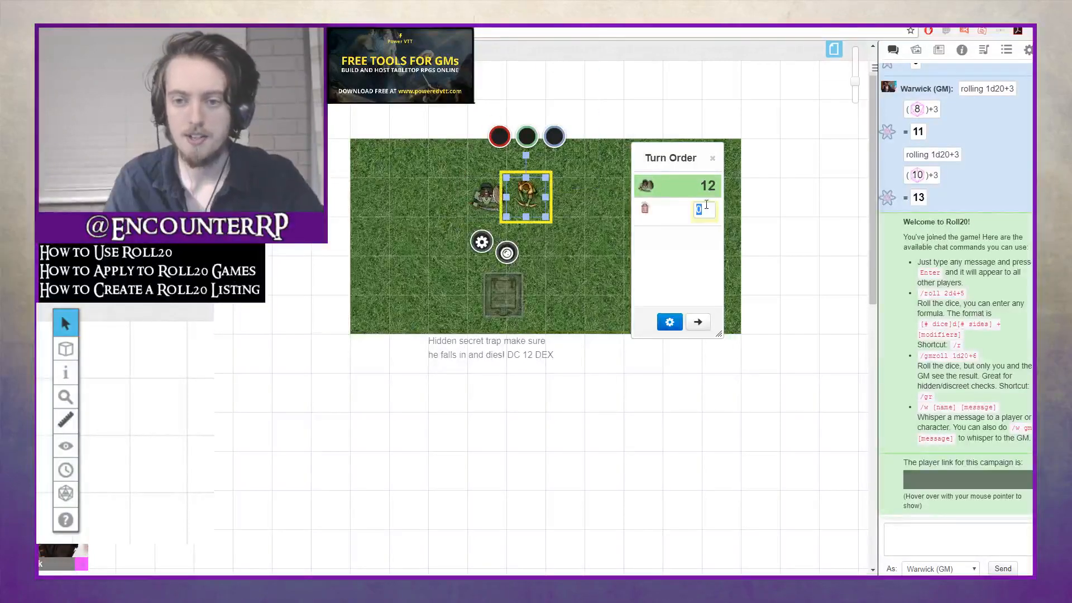
left_click(708, 208)
type("10")
key("Return")
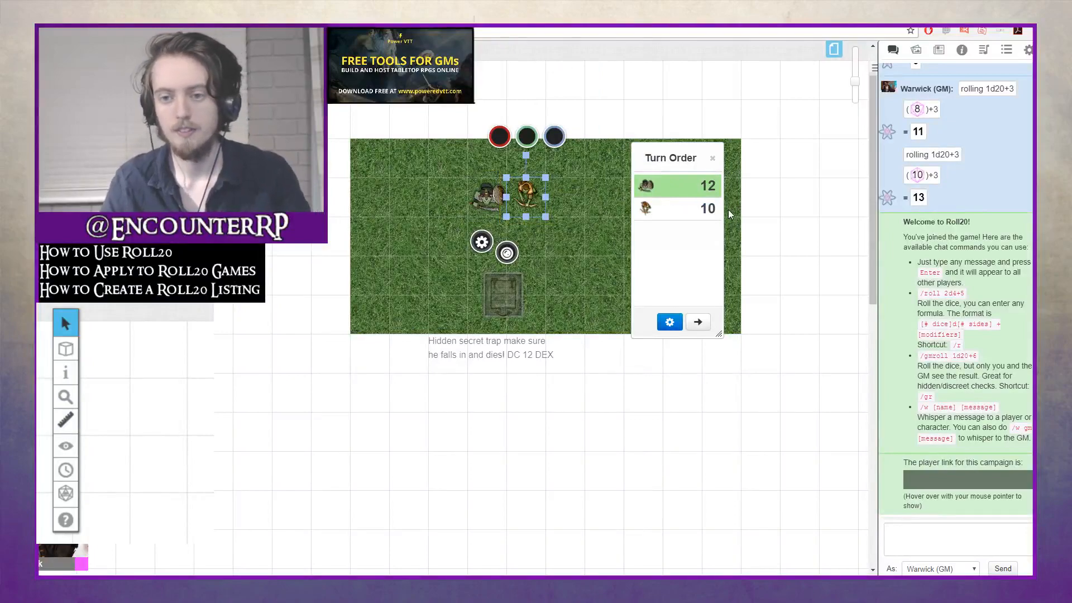
left_click(732, 267)
Advance the turn order repeatedly so the turn cycles between the fighter and the archer
left_click(698, 323)
left_click(698, 322)
left_click(699, 323)
left_click(702, 323)
left_click(702, 324)
left_click(703, 324)
left_click(706, 324)
left_click(705, 324)
left_click(705, 323)
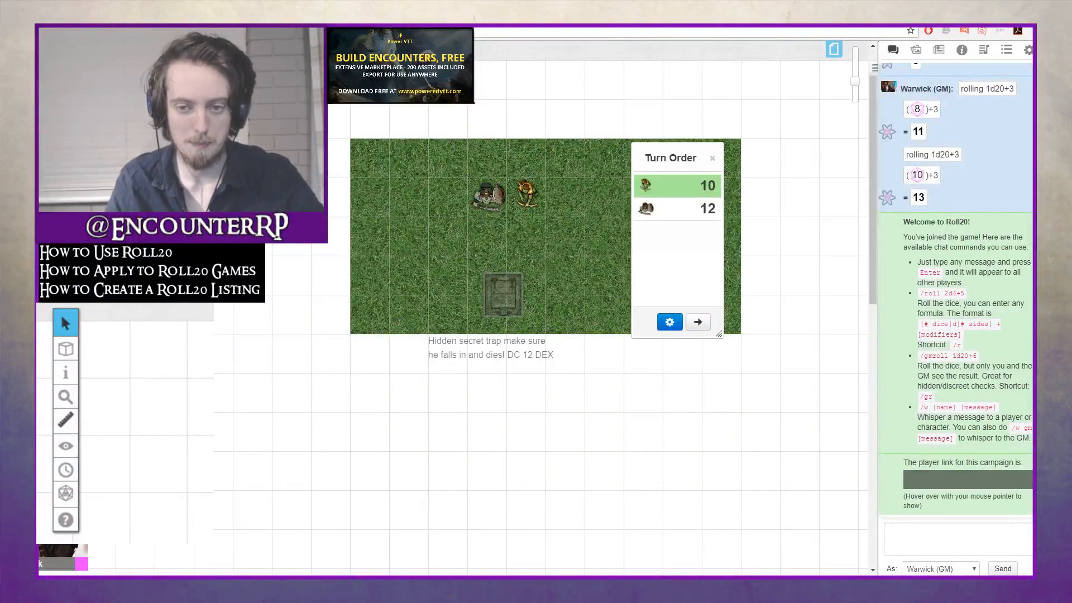
Advance the turn order two more times and review the sorting and custom item options in the turn order settings
left_click(707, 325)
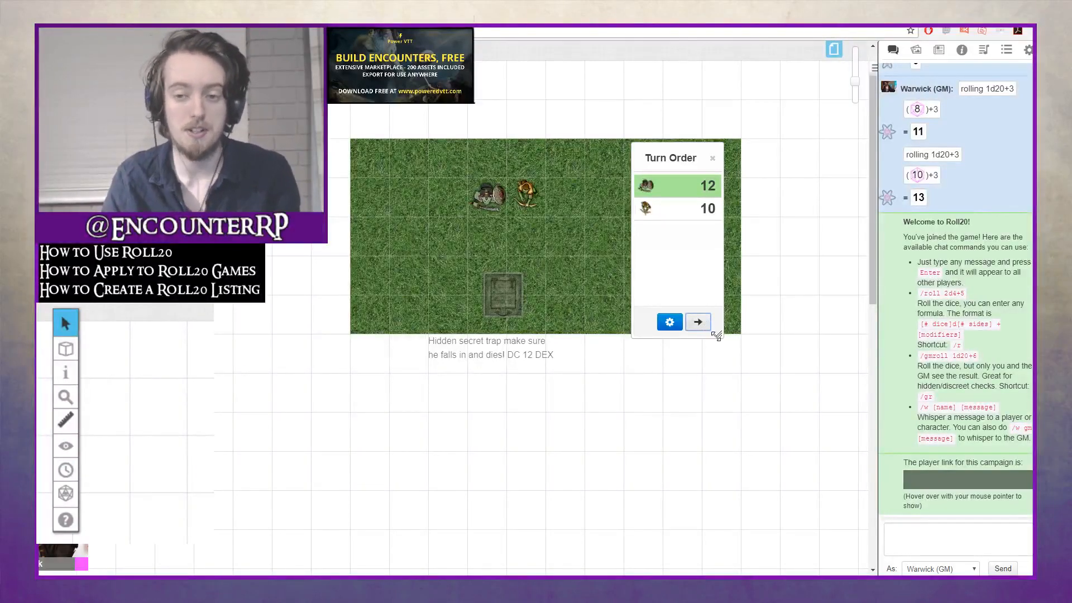
left_click(699, 322)
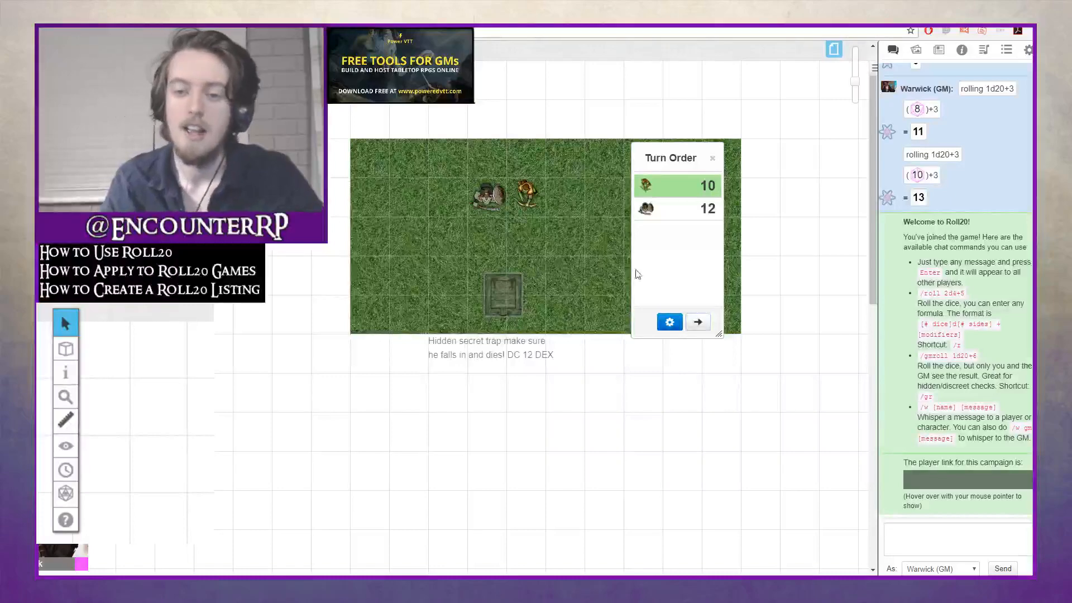
left_click(669, 322)
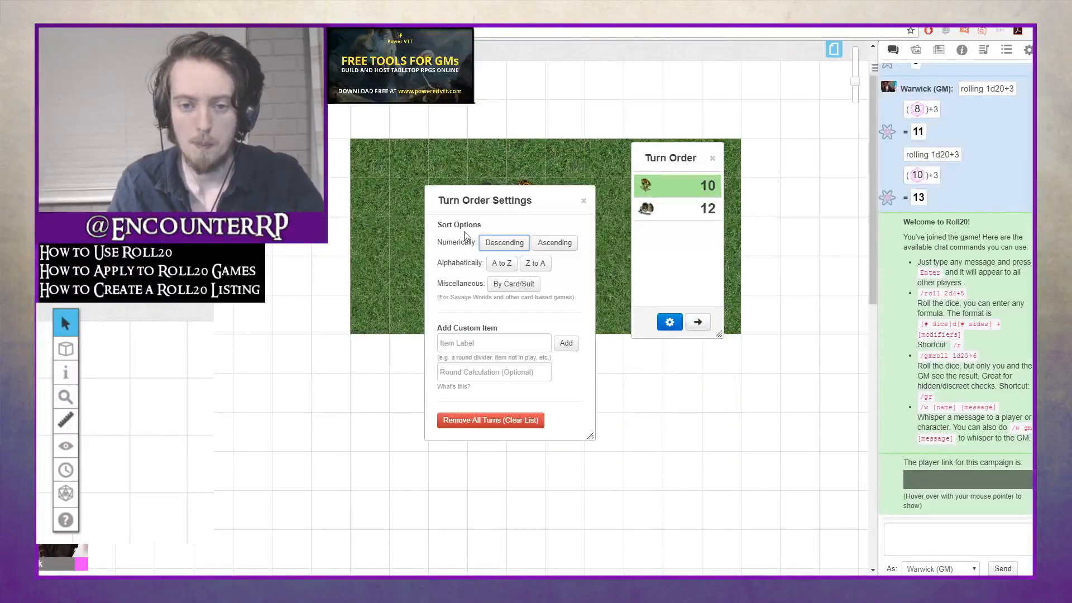
left_click_drag(467, 191, 564, 184)
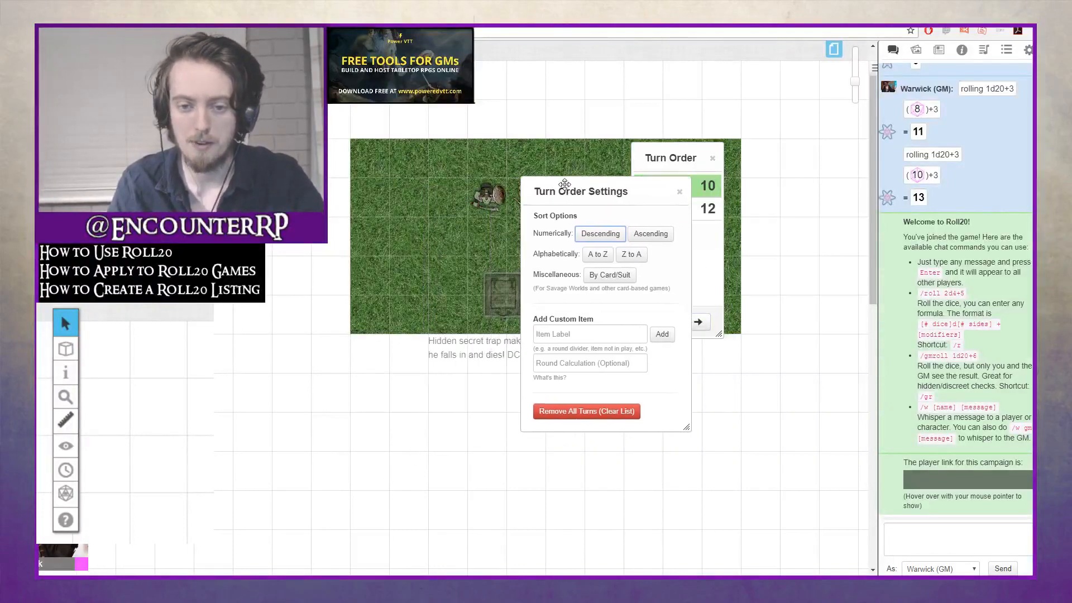
left_click(679, 192)
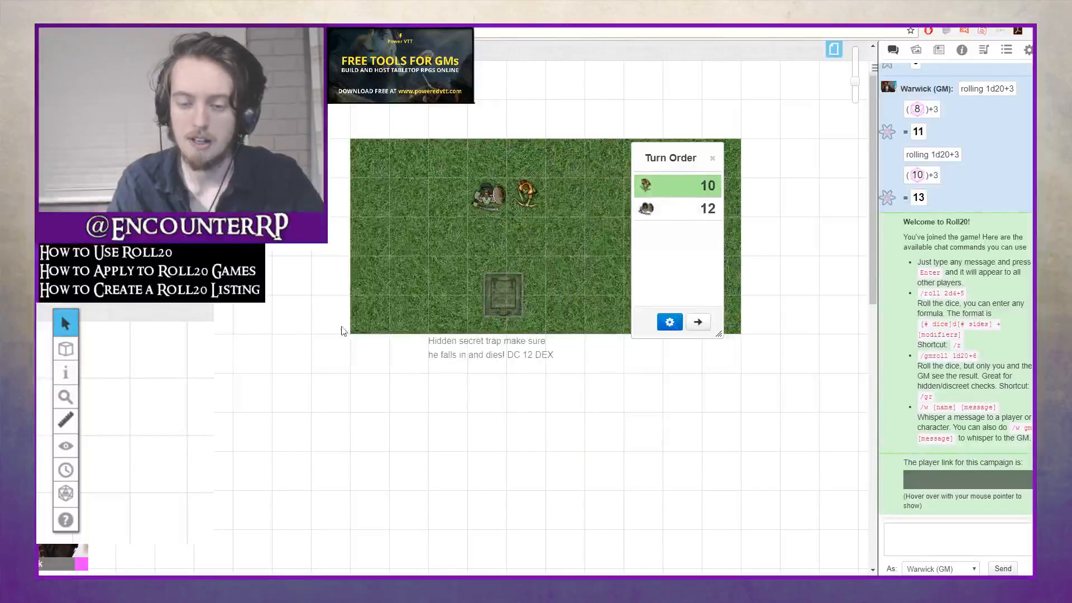
Open the dice roller and make basic rolls with a d6, d8, d10 and d12
left_click(75, 495)
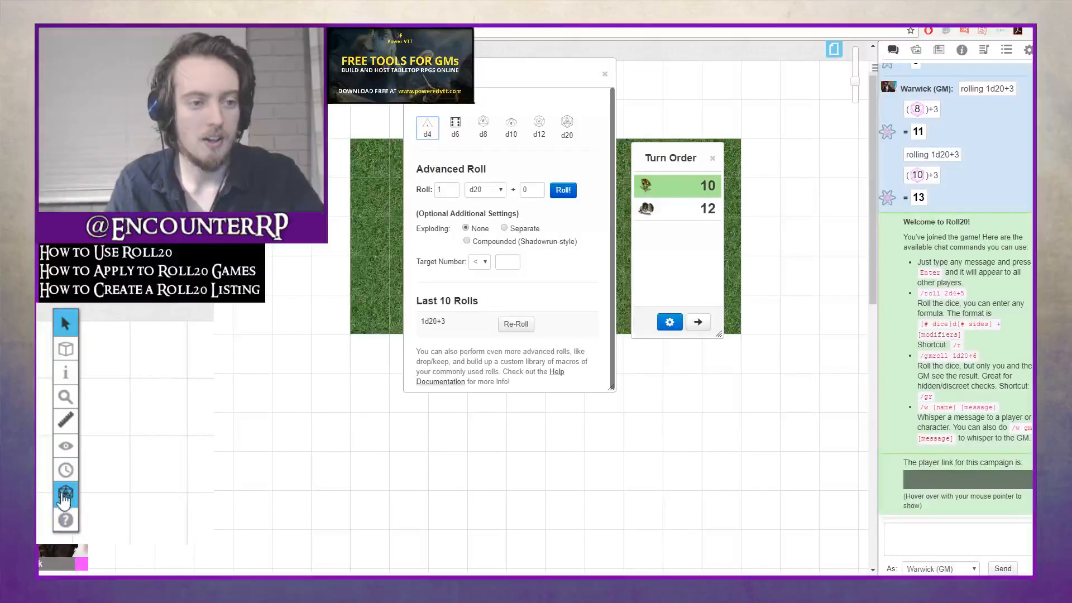
mouse_move(64, 522)
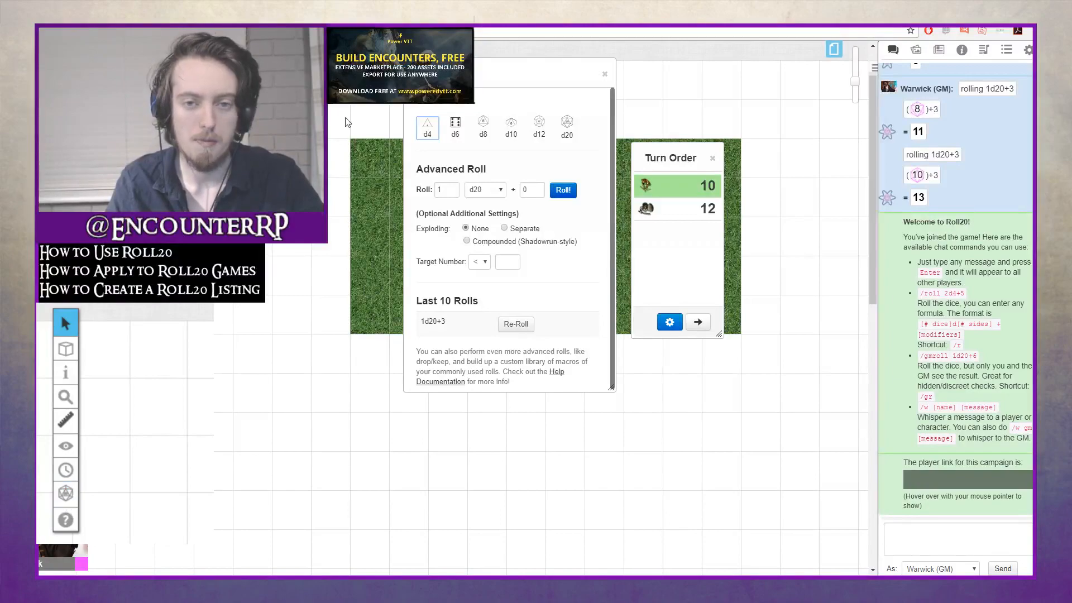
left_click_drag(481, 79, 481, 145)
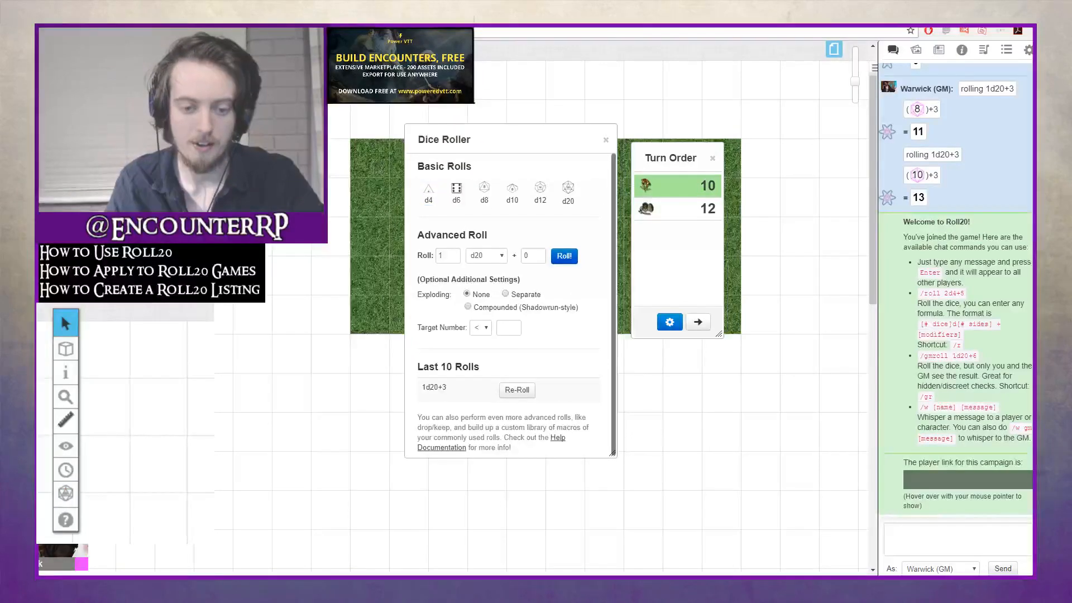
left_click_drag(561, 146, 595, 128)
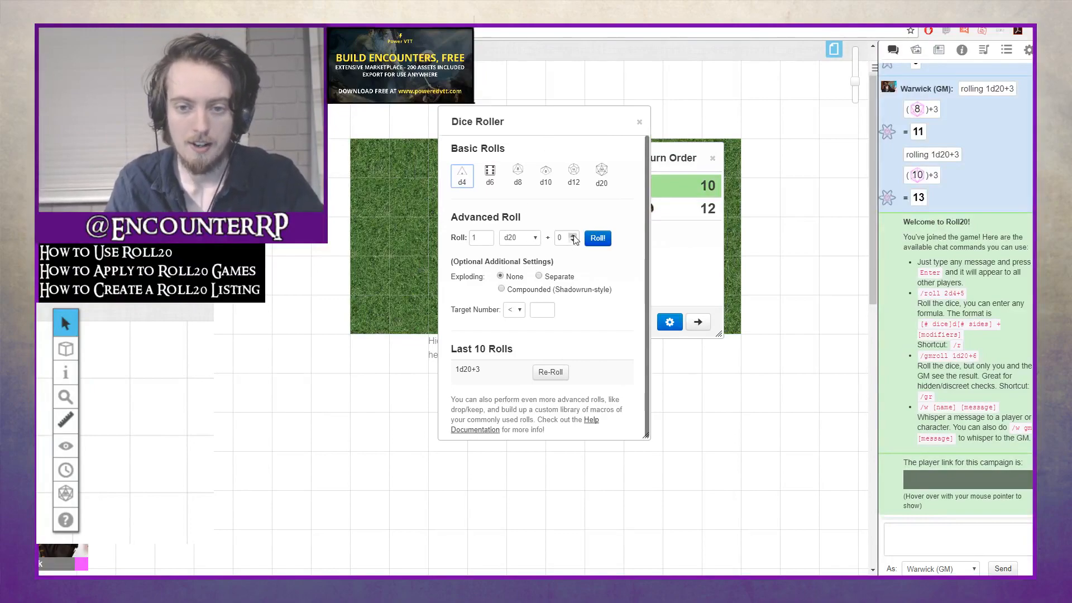
left_click(518, 180)
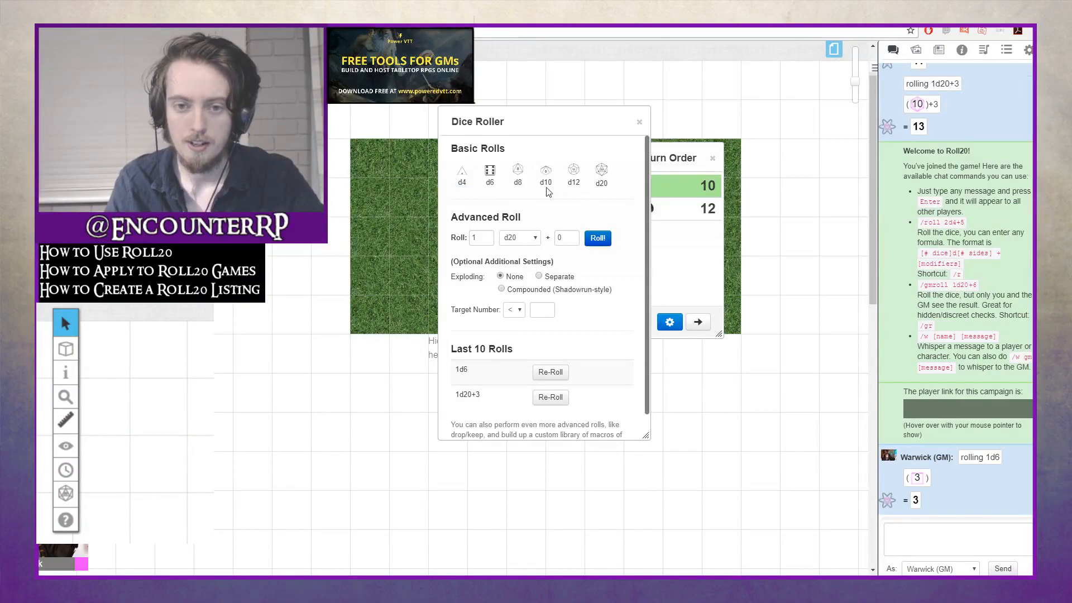
left_click(517, 176)
left_click(545, 177)
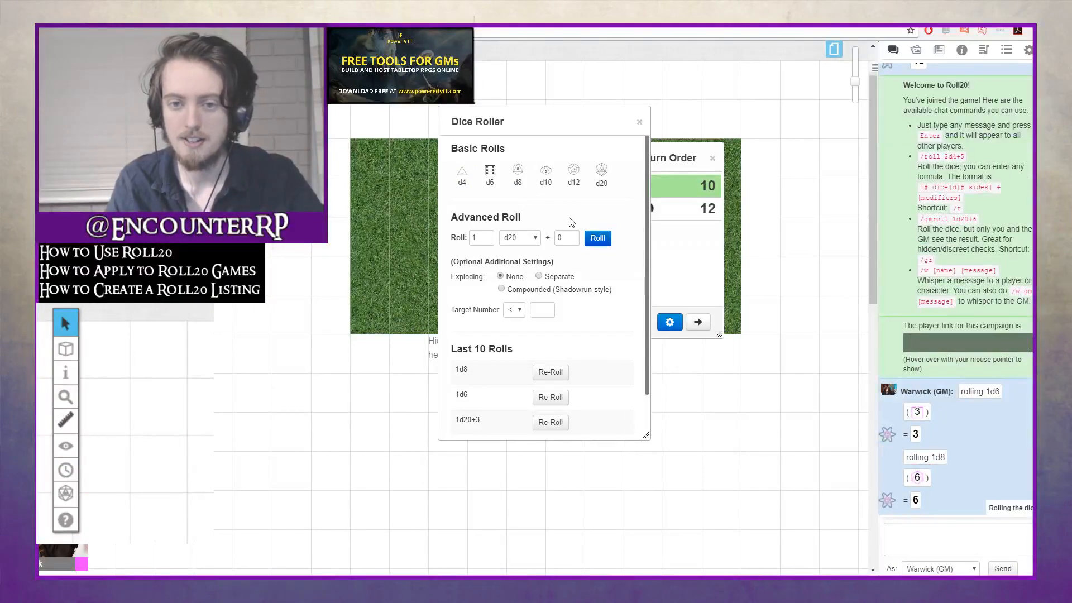
left_click(569, 185)
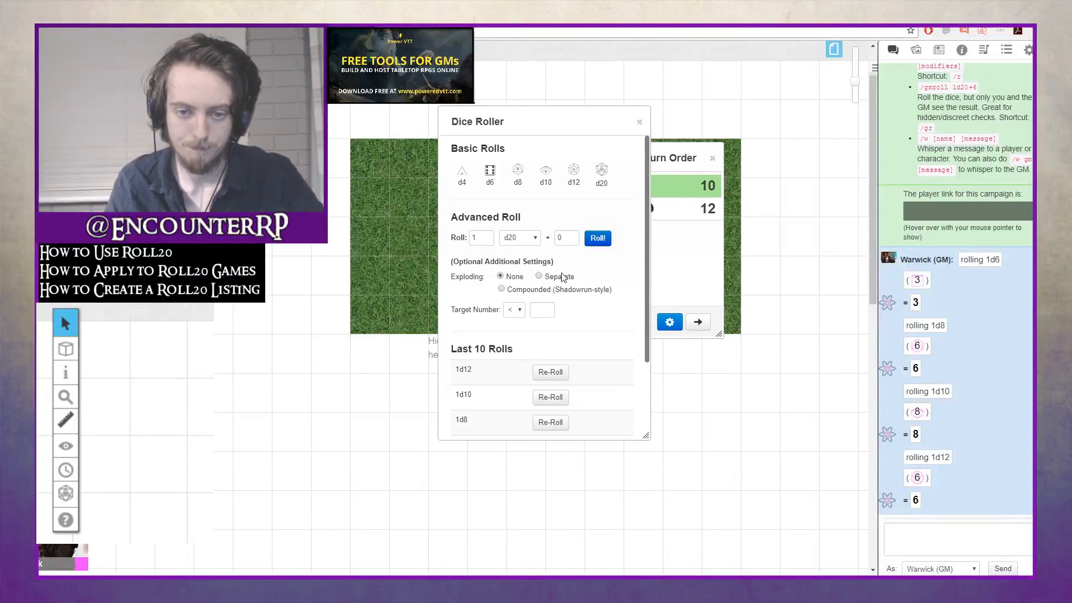
Make an advanced roll of one d20 with a modifier of 3
left_click(525, 239)
left_click_drag(568, 239, 494, 258)
type("3")
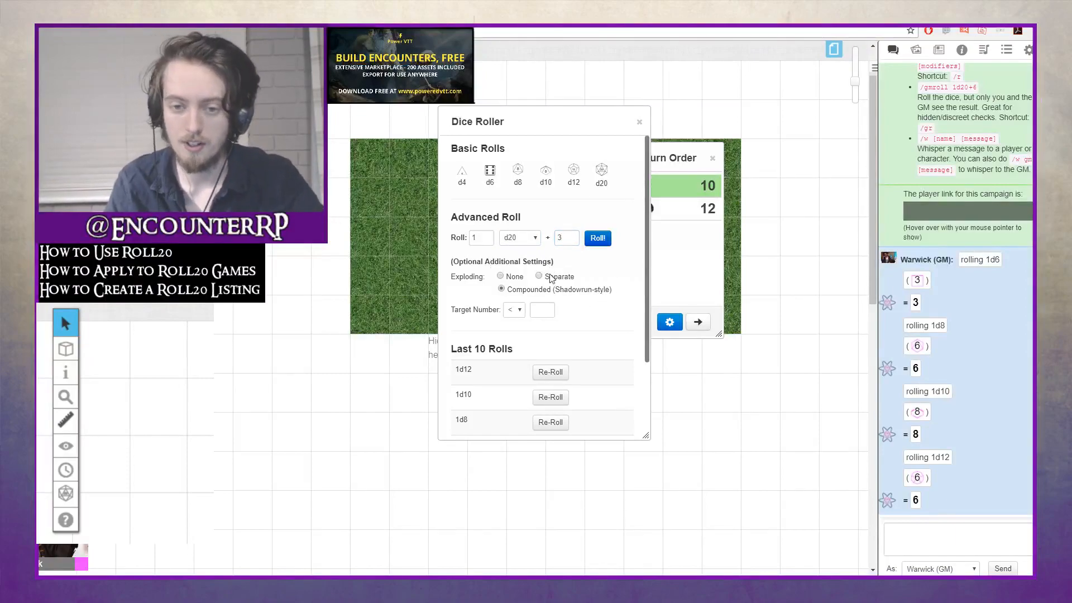
left_click(597, 238)
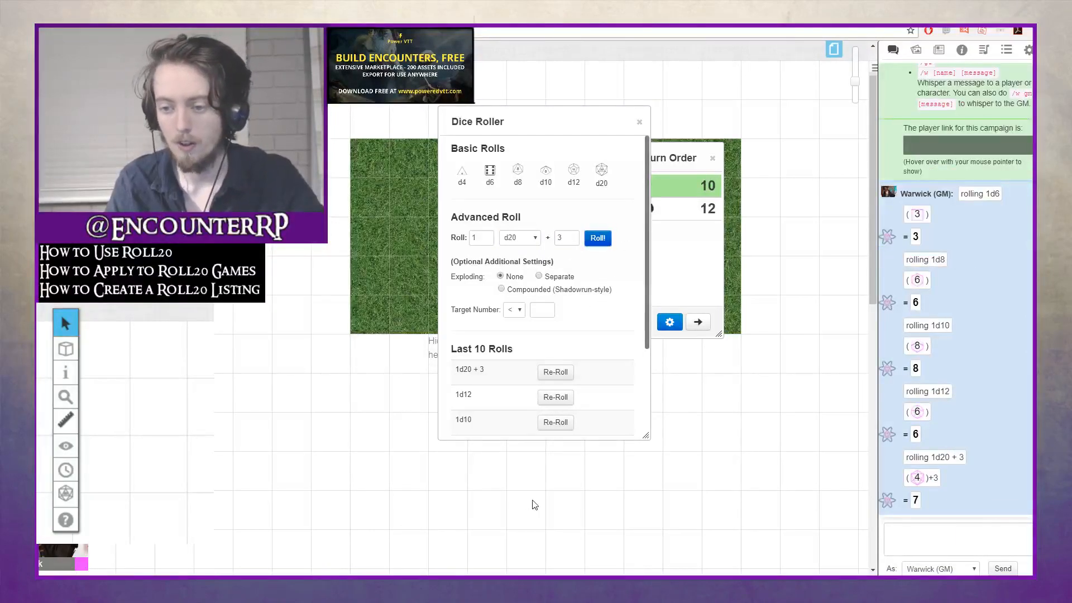
Set exploding dice to Separate and roll one d4 with the +3 modifier twice
left_click(528, 291)
left_click(559, 277)
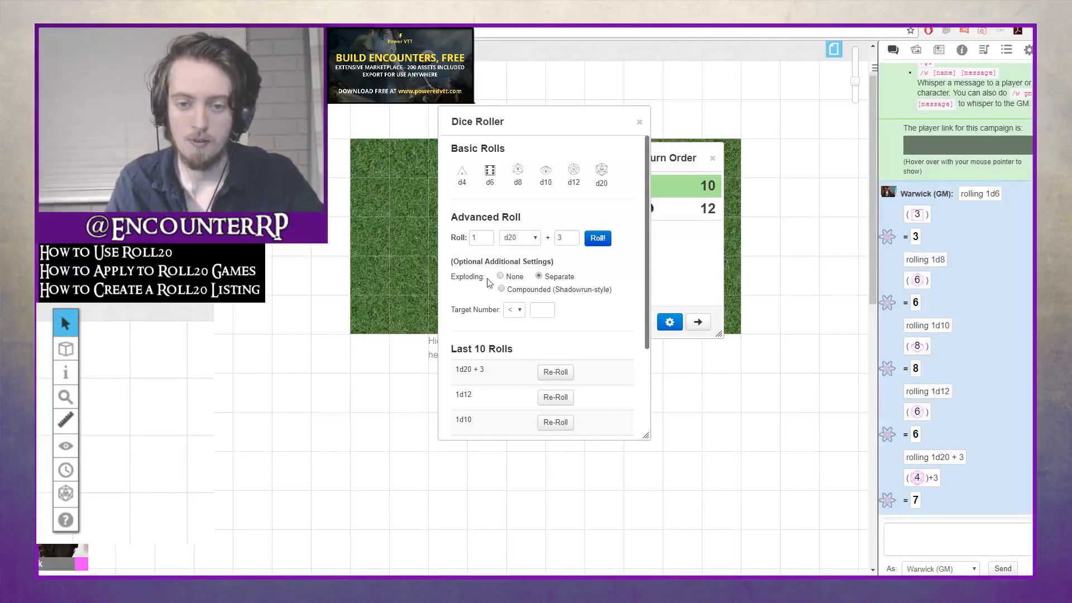
left_click(514, 239)
left_click(520, 254)
left_click(598, 240)
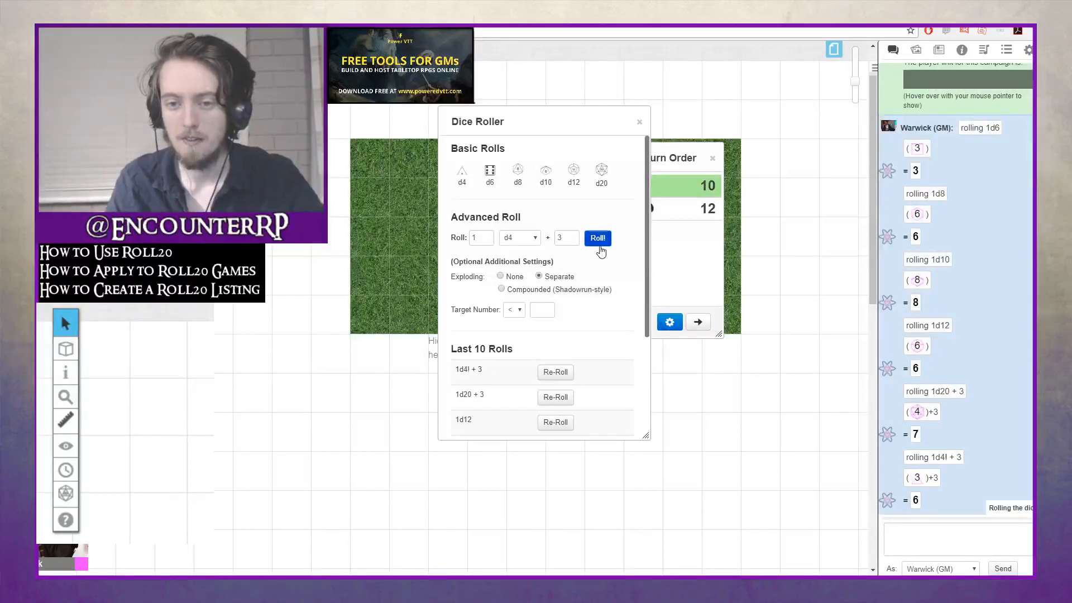
left_click(599, 246)
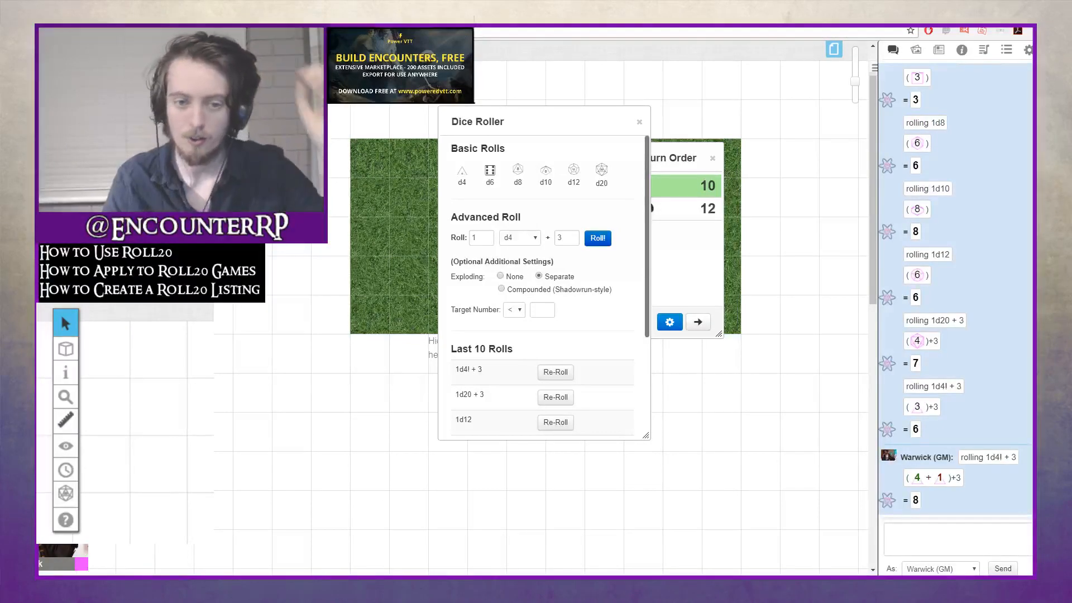
Re-roll the 1d10 from the list of the last 10 rolls and close the dice roller
scroll(543, 218, "down", 3)
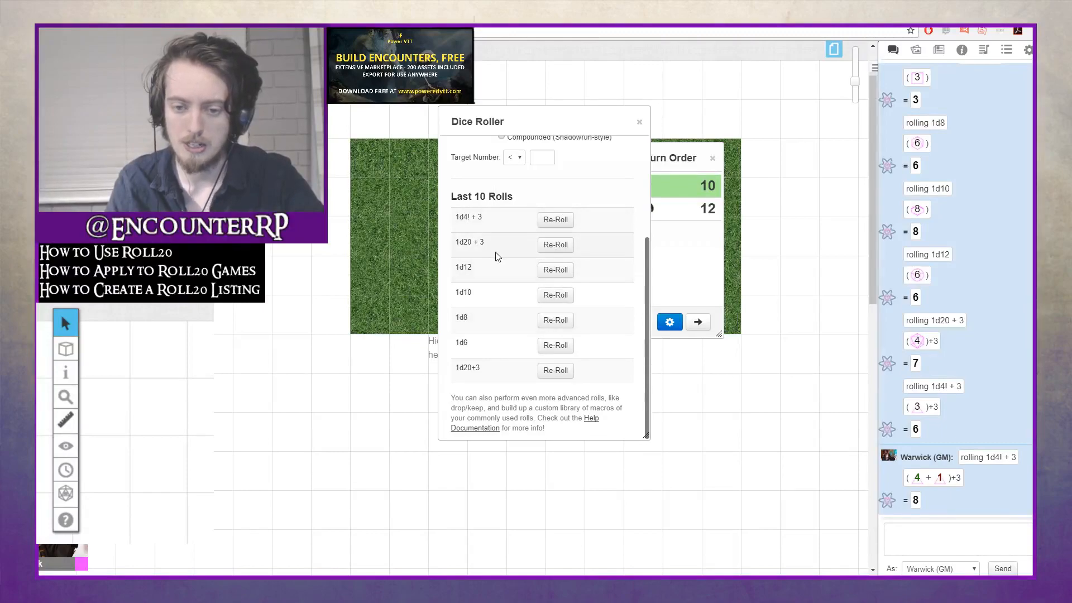
scroll(531, 329, "up", 3)
scroll(533, 324, "down", 3)
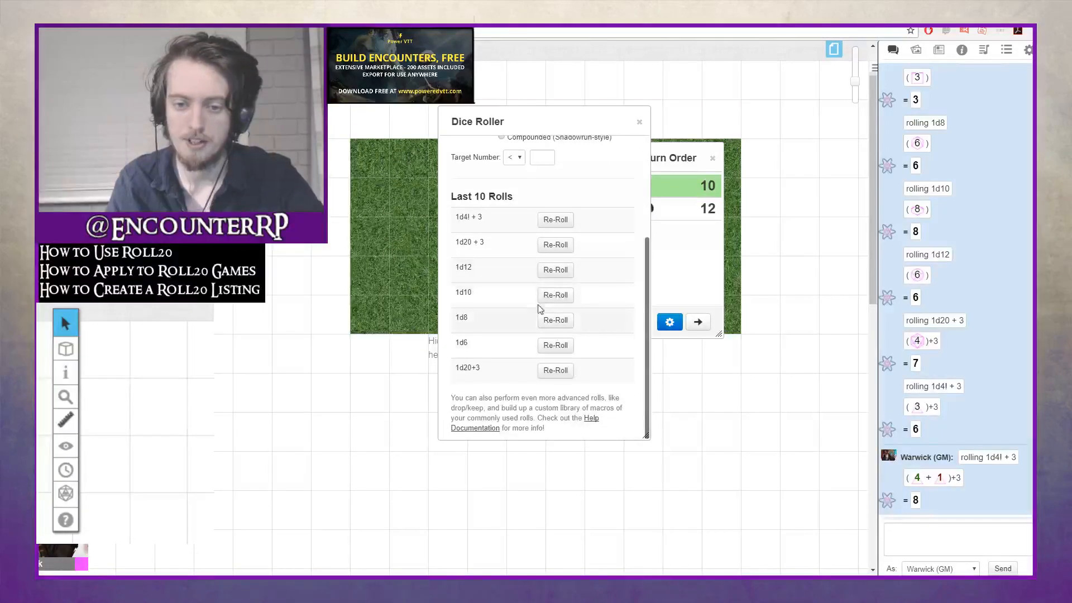
left_click(555, 295)
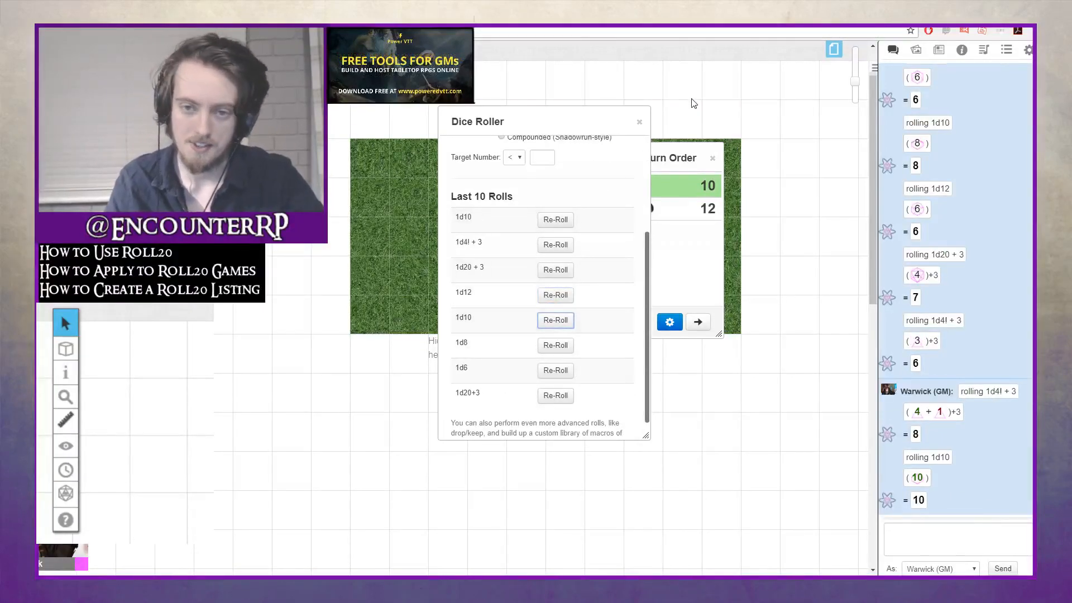
scroll(616, 237, "up", 3)
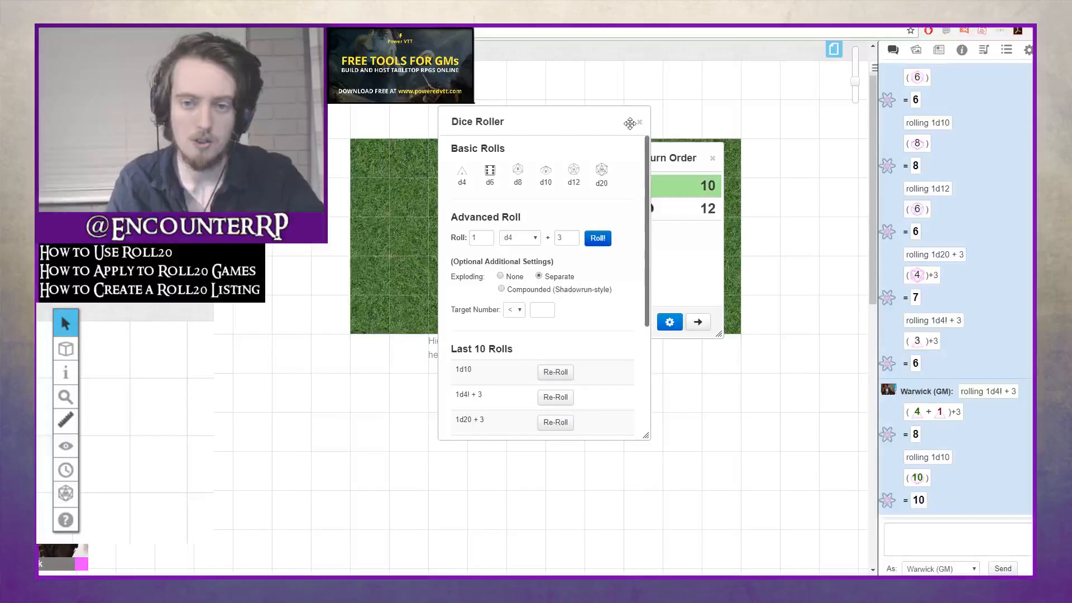
scroll(626, 196, "down", 3)
scroll(625, 167, "up", 3)
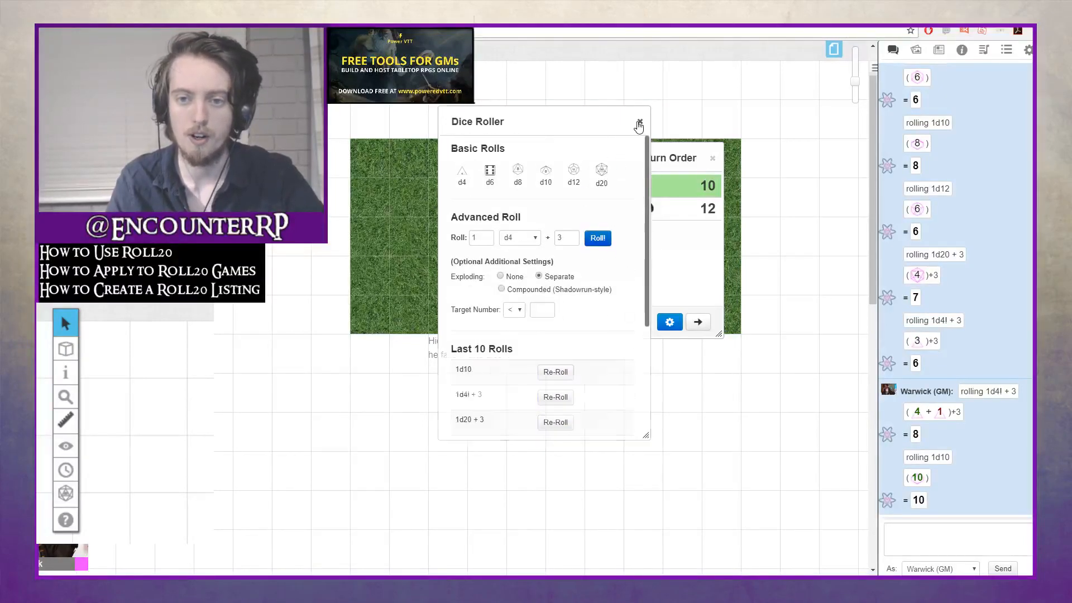
left_click(639, 122)
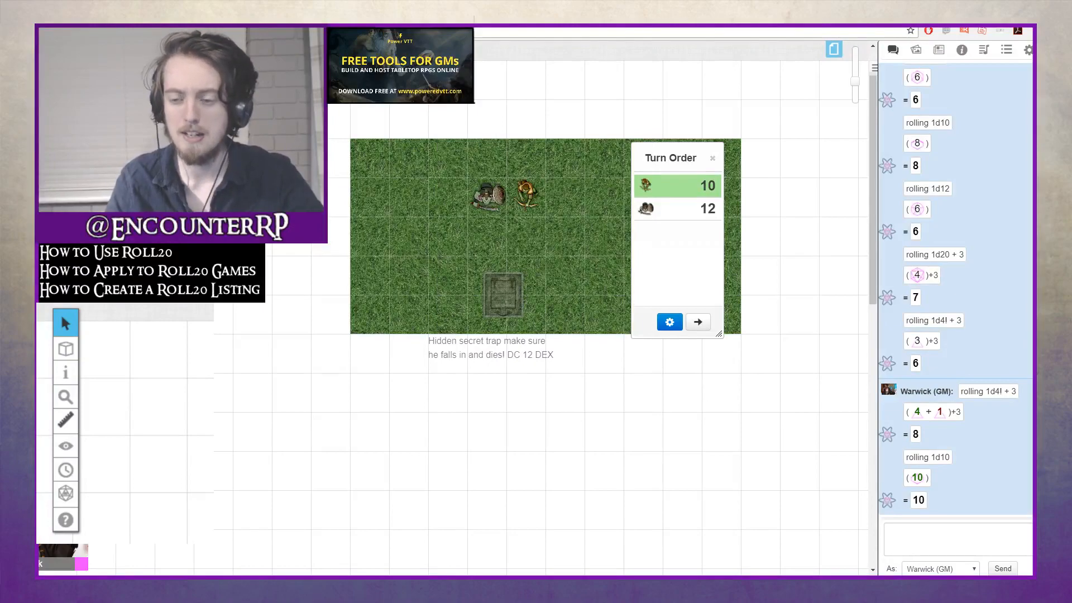
Reopen the dice roller to look through the last 10 rolls, and close it again
left_click(973, 543)
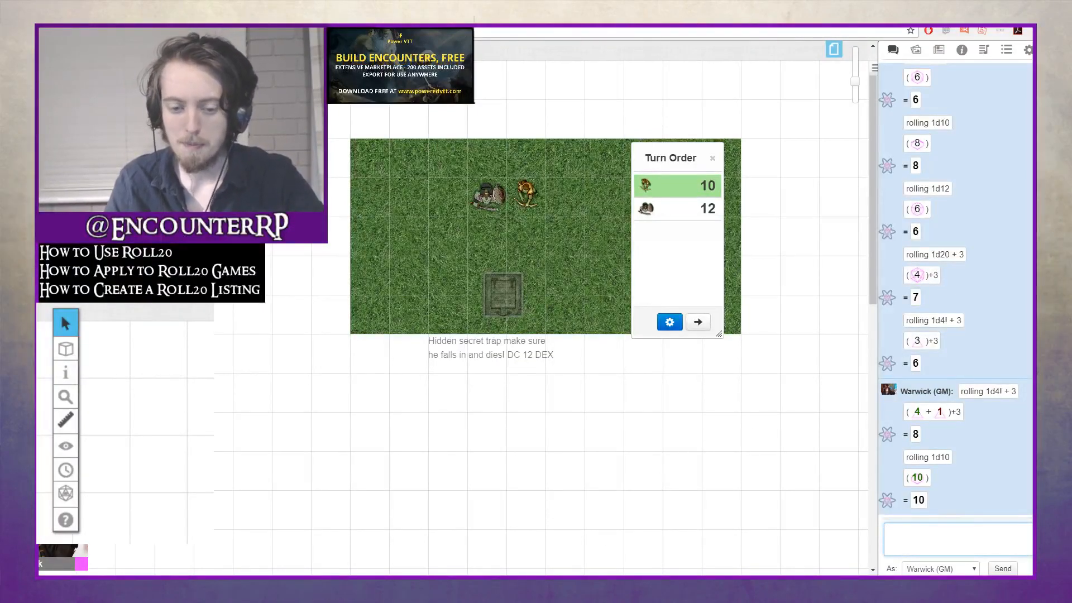
left_click(930, 526)
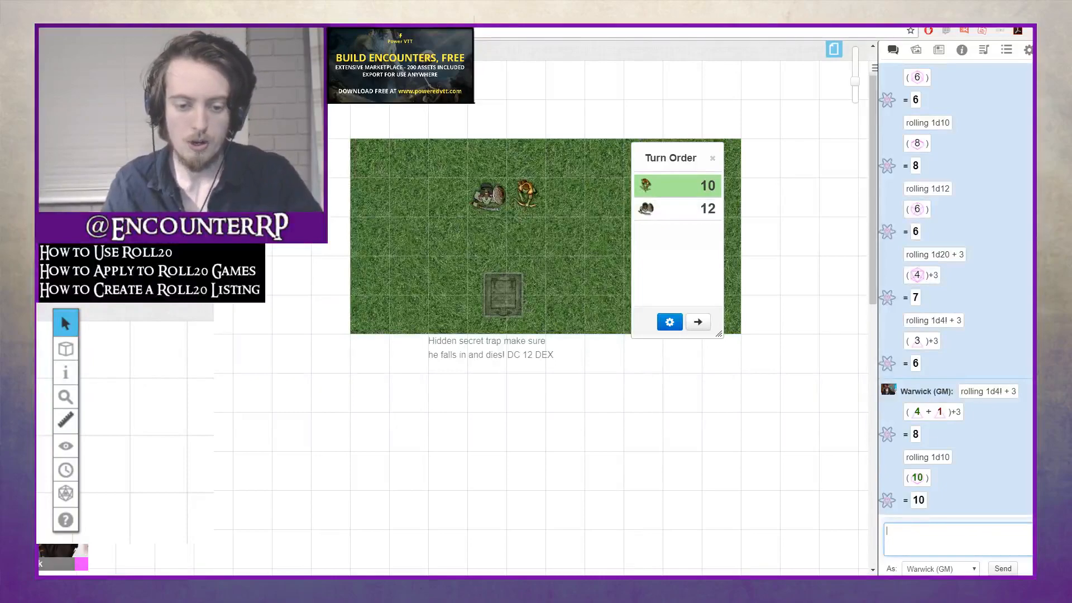
left_click(65, 493)
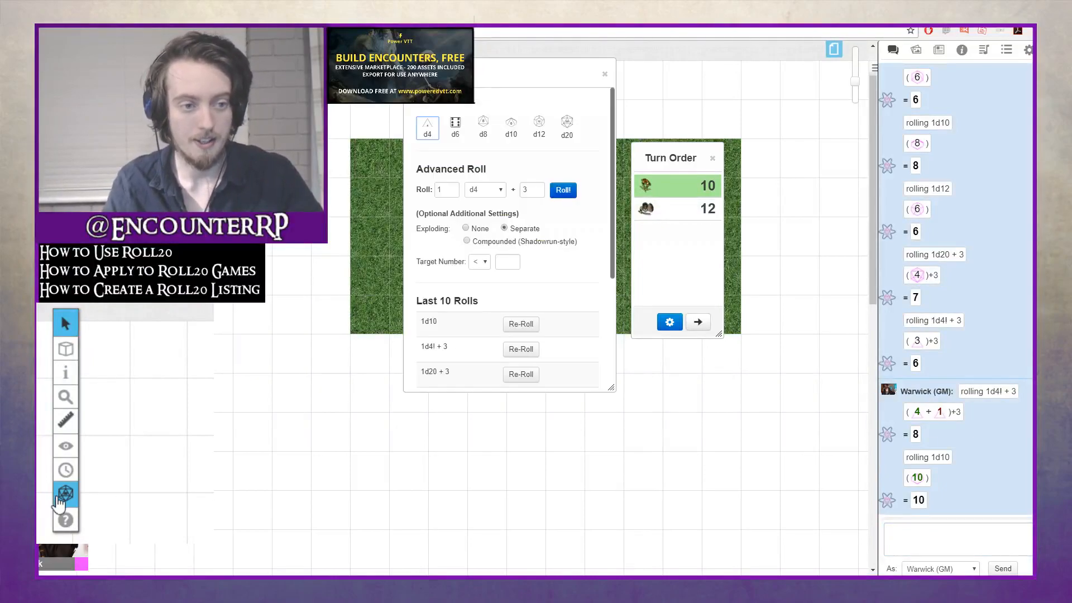
scroll(505, 290, "down", 3)
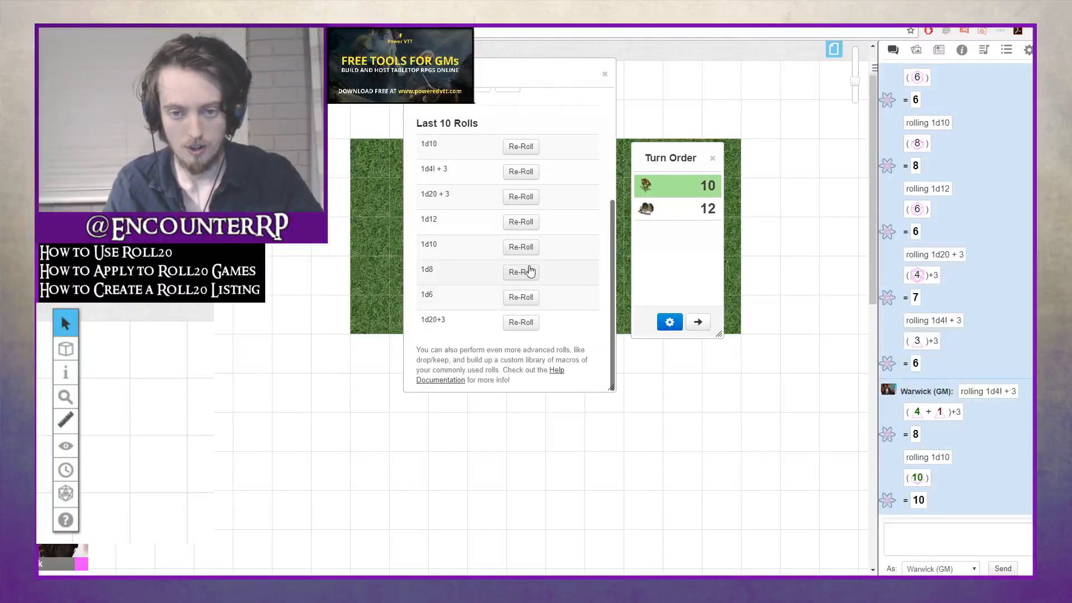
scroll(521, 273, "up", 3)
left_click(605, 74)
Recall the earlier rolls 1d10 and 1d4! + 3 from the chat history and send each one again
left_click(943, 533)
key("Up")
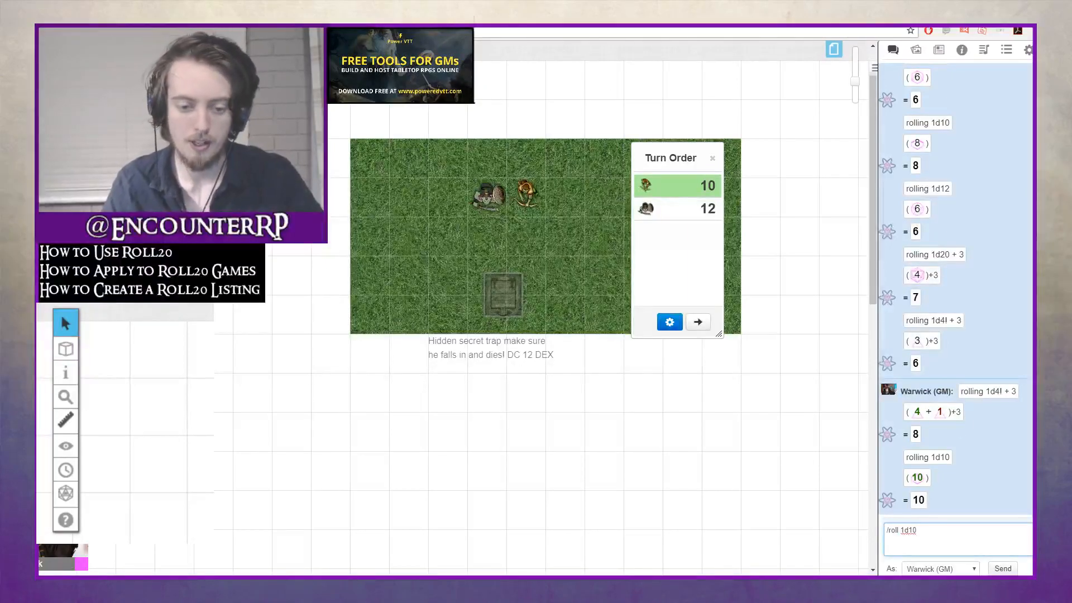
key("Return")
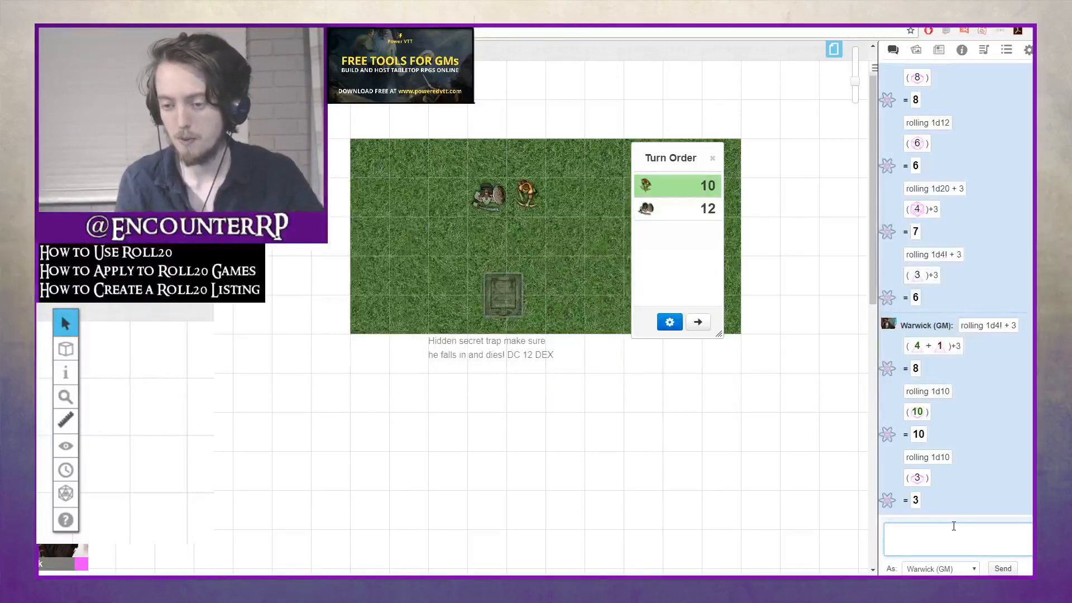
key("Up")
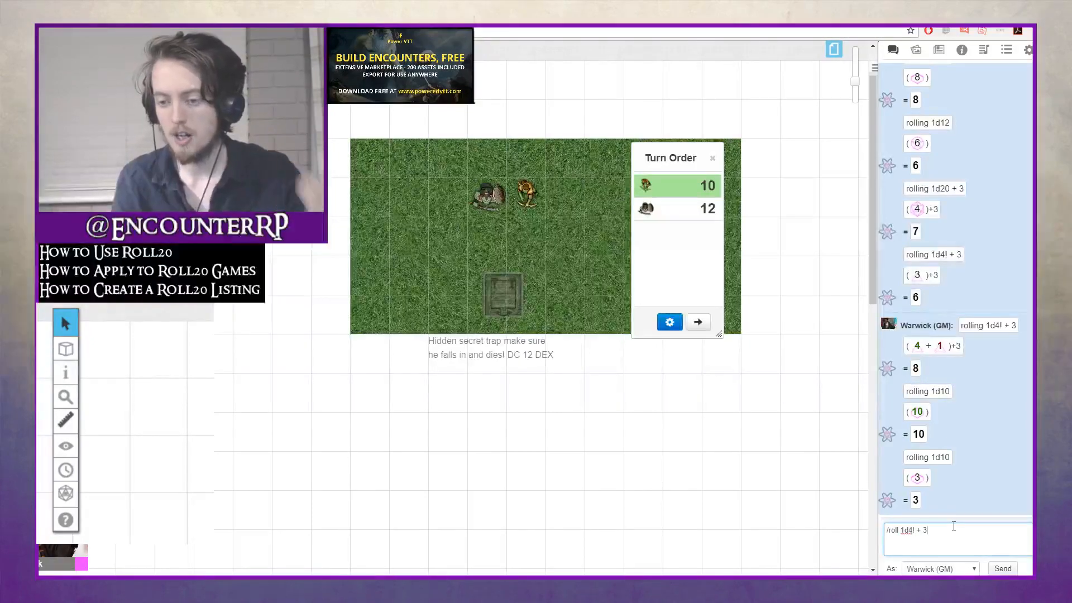
key("Return")
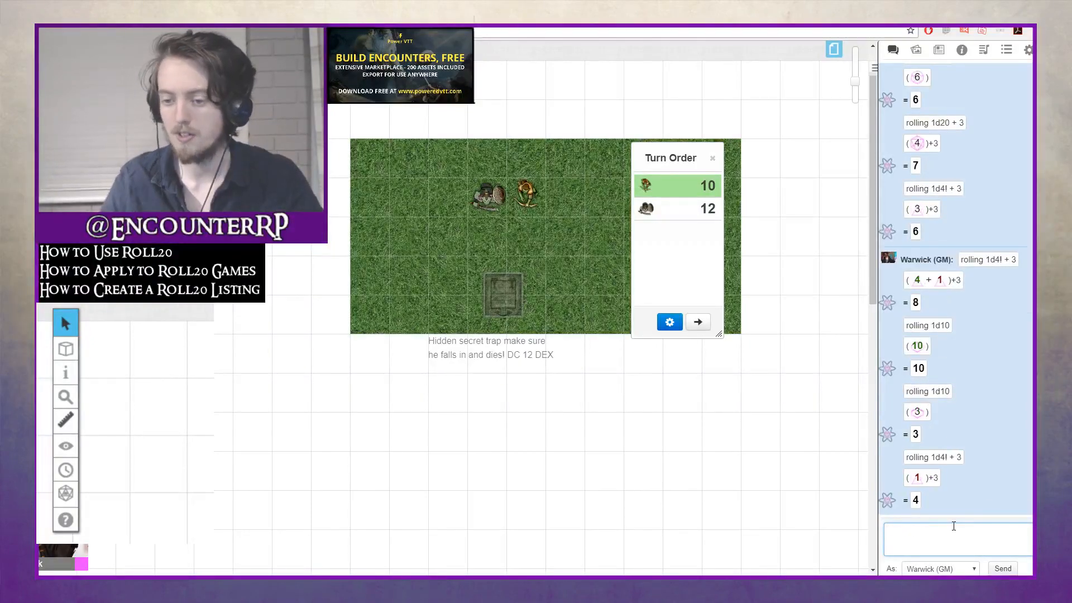
Send the chat command /roll 1d6 and close the Turn Order window
left_click(976, 528)
type("/roll 1d10")
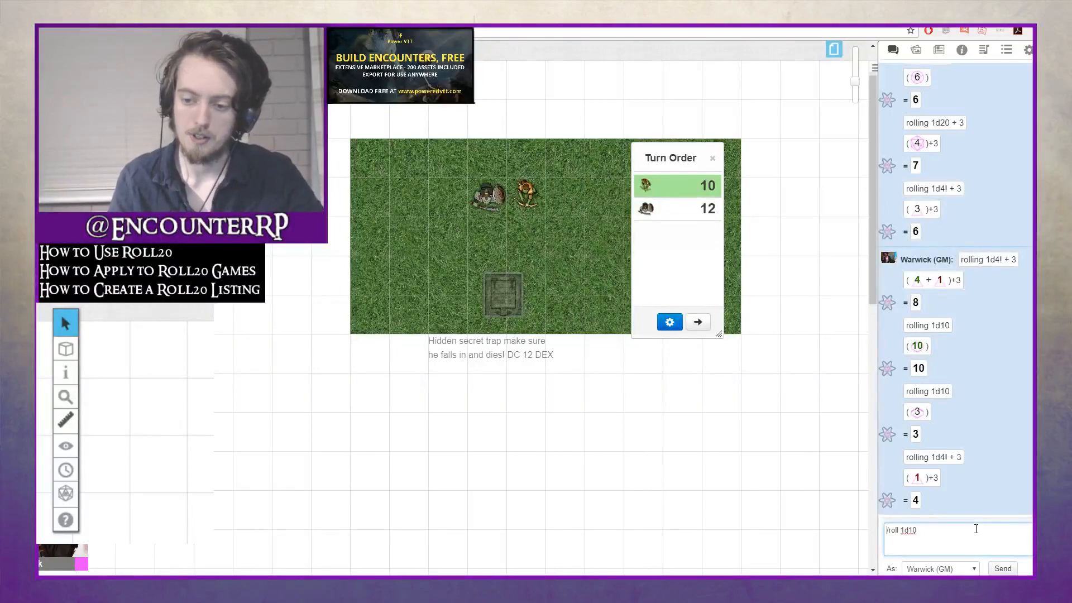
key("BackSpace")
key("BackSpace")
key("BackSpace")
key("BackSpace")
key("BackSpace")
key("BackSpace")
type("6")
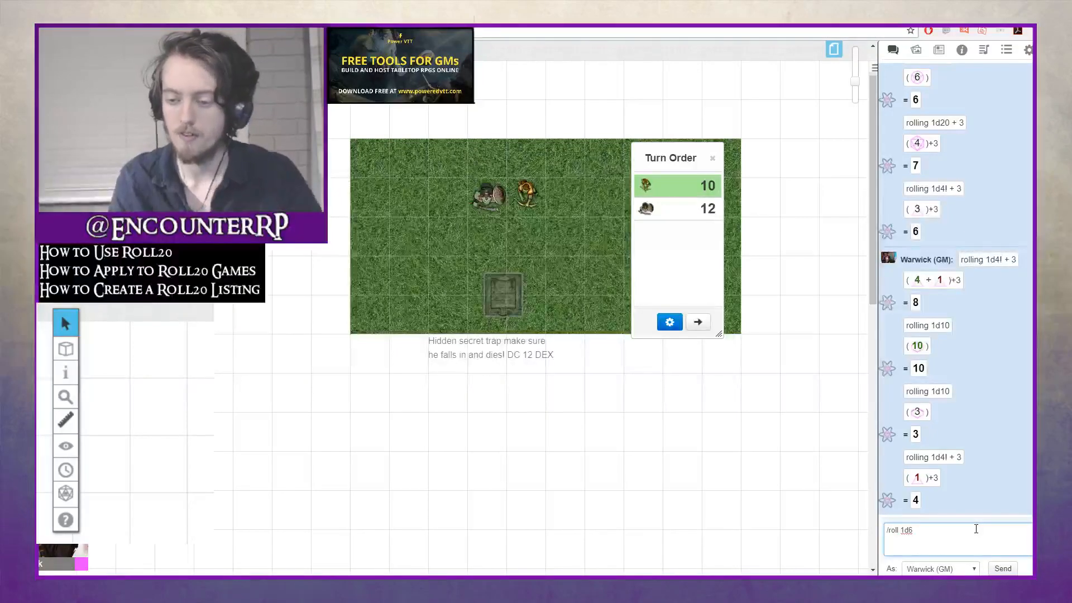
key("Return")
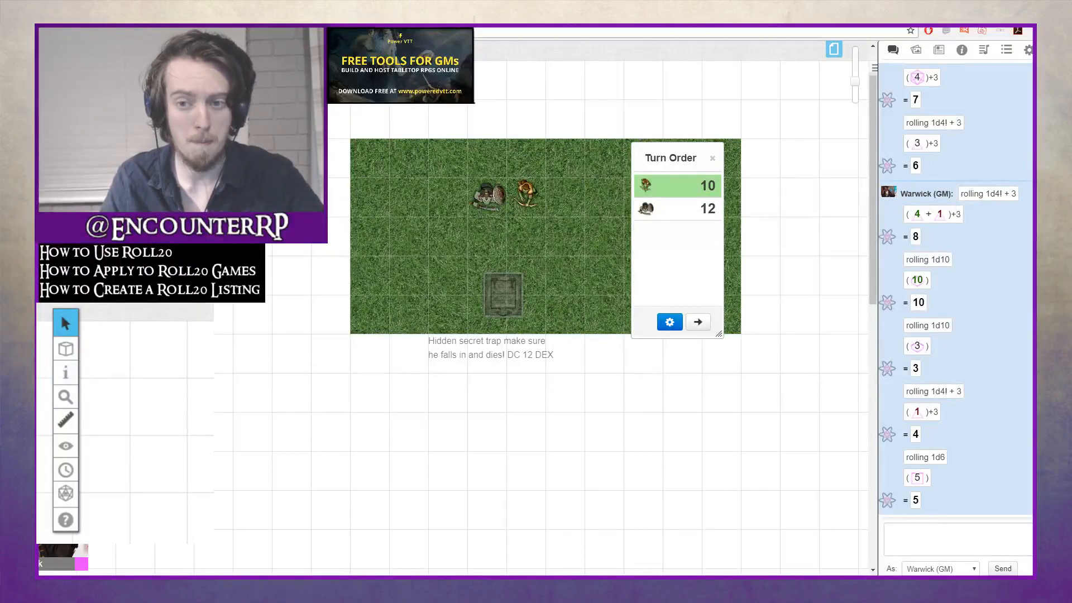
left_click(713, 158)
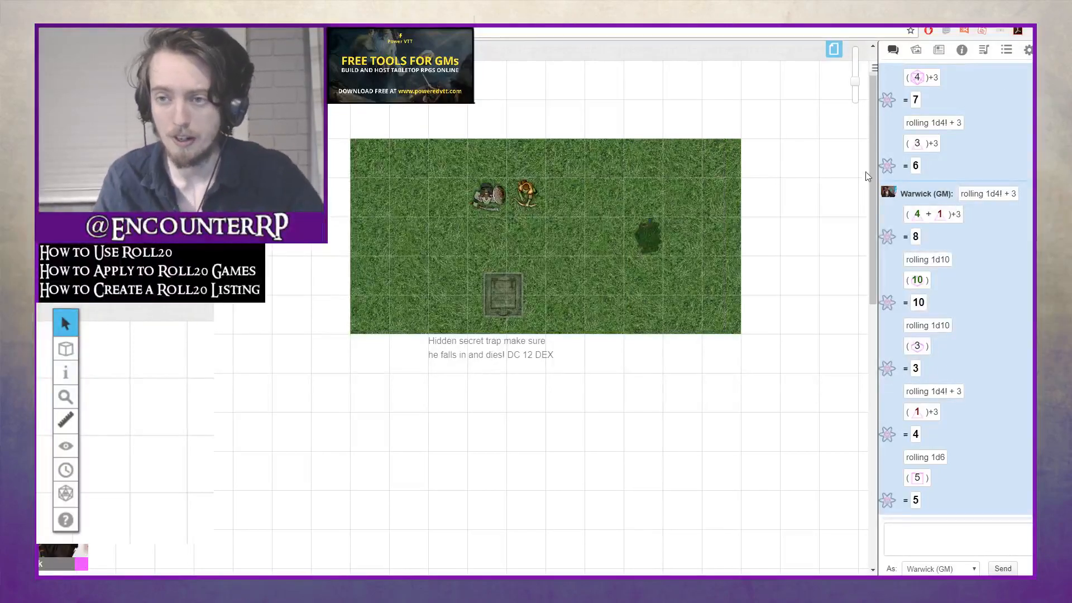
Place the Players ribbon on the Untitled grass map page
left_click(835, 50)
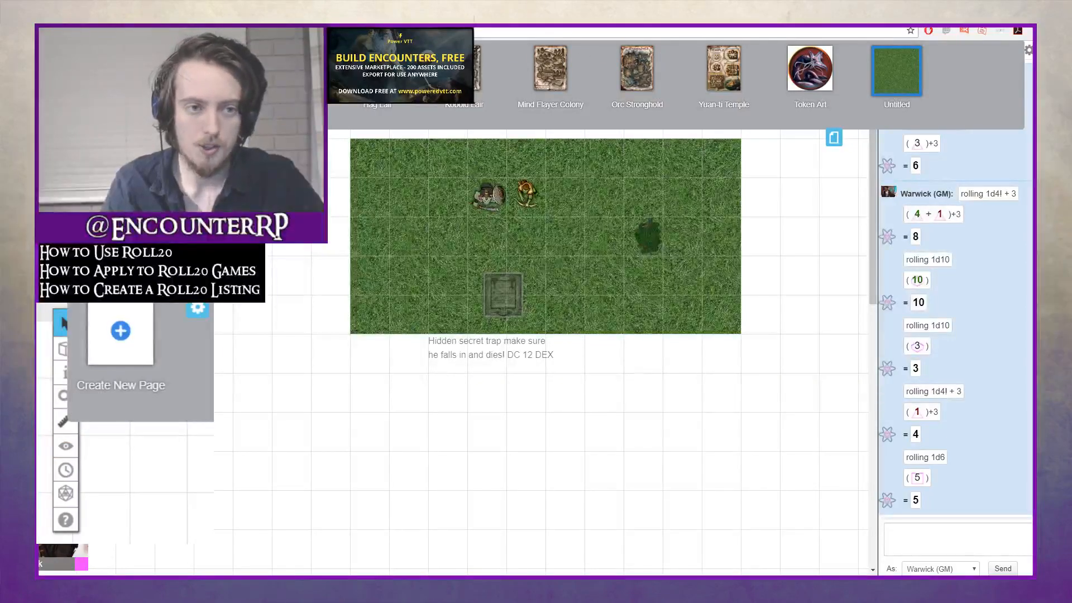
left_click_drag(377, 67, 908, 56)
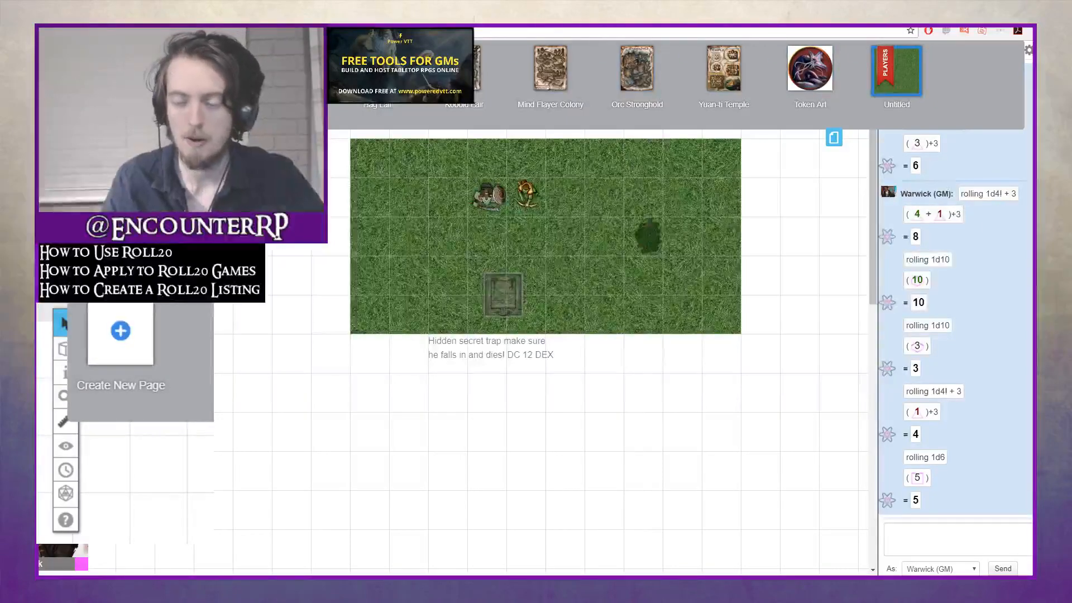
left_click_drag(896, 84, 891, 84)
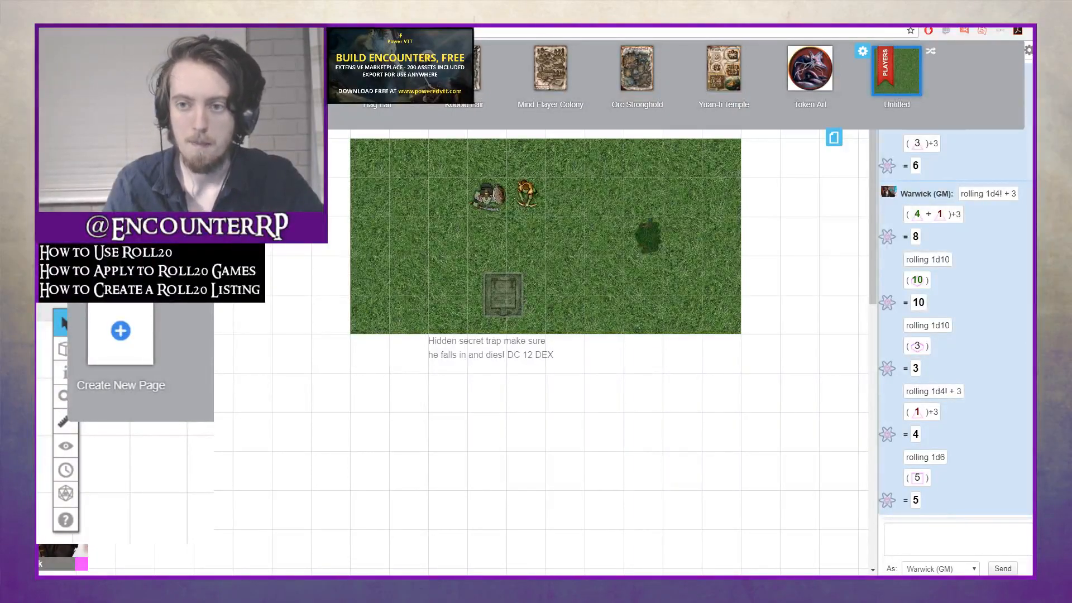
Move the Players ribbon to the Orc Stronghold page and open that page to look over its map
left_click_drag(886, 65, 637, 67)
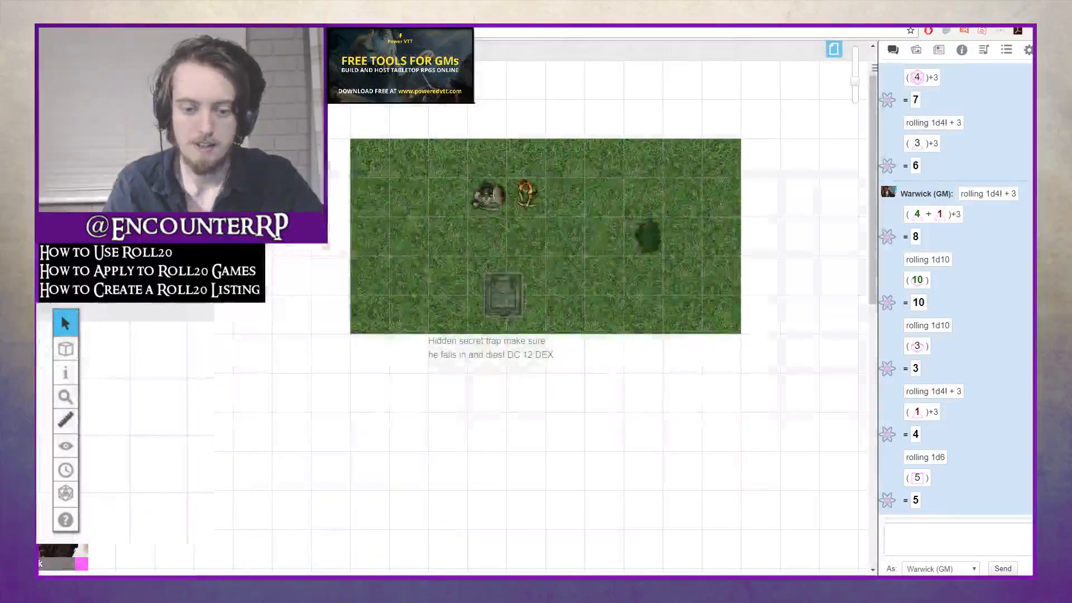
left_click(833, 49)
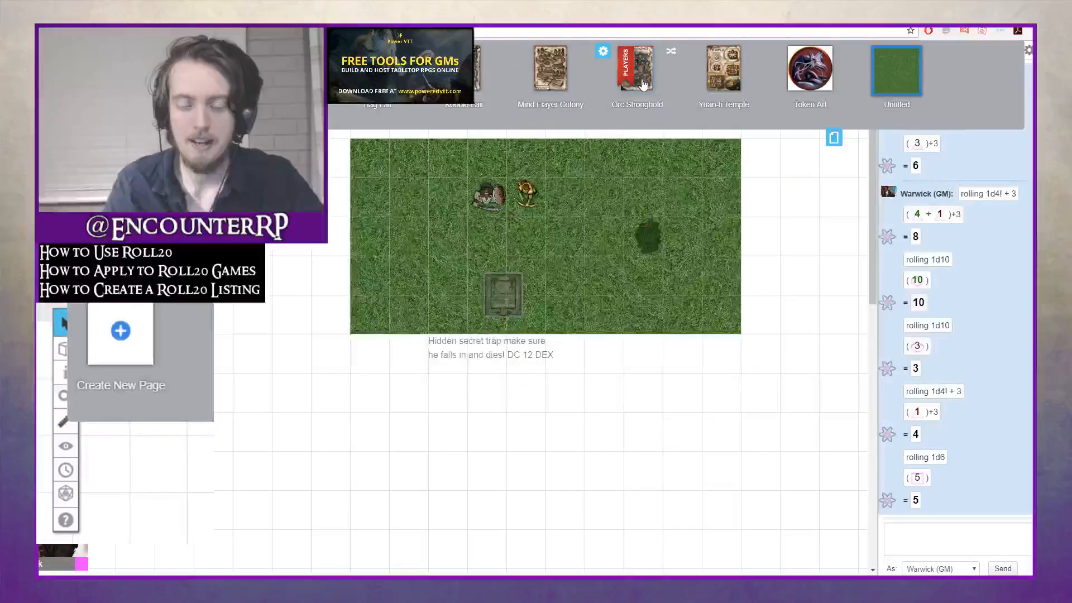
left_click(635, 70)
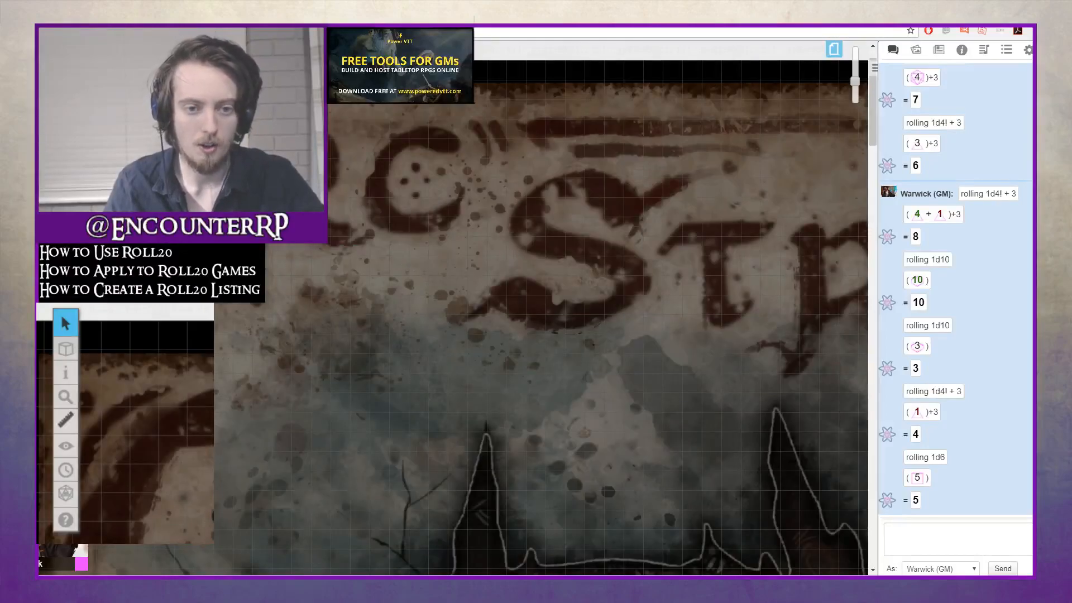
scroll(541, 312, "down", 7)
scroll(542, 313, "up", 3)
scroll(597, 307, "up", 5)
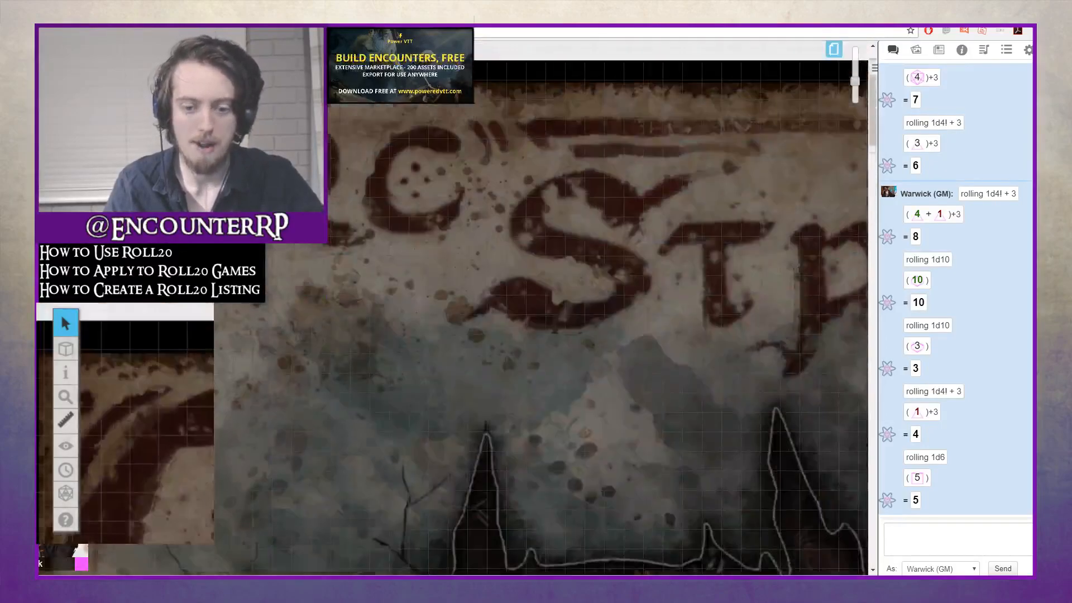
Move the Players ribbon back to the Untitled page and open that page
left_click(834, 48)
left_click_drag(625, 72, 896, 83)
left_click(897, 84)
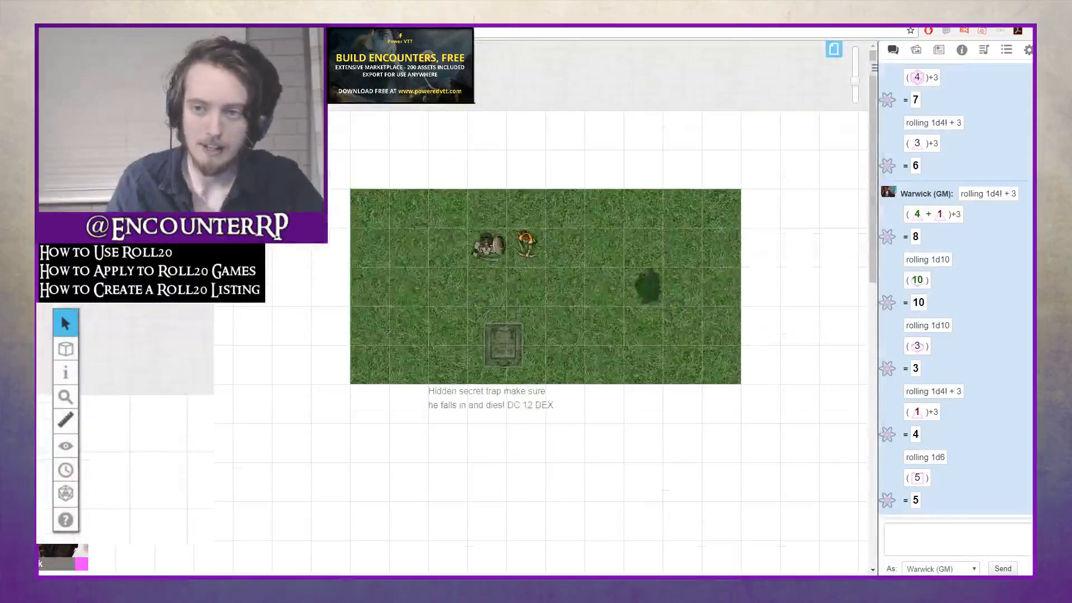
Open the Orc Stronghold page for the GM only and look over its map
left_click(834, 49)
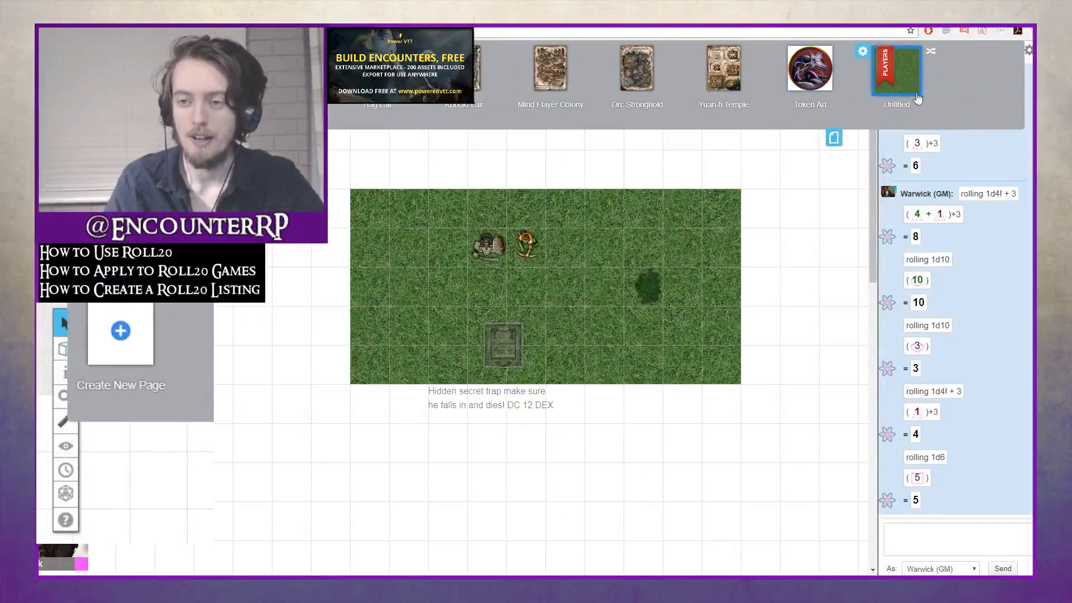
left_click(621, 84)
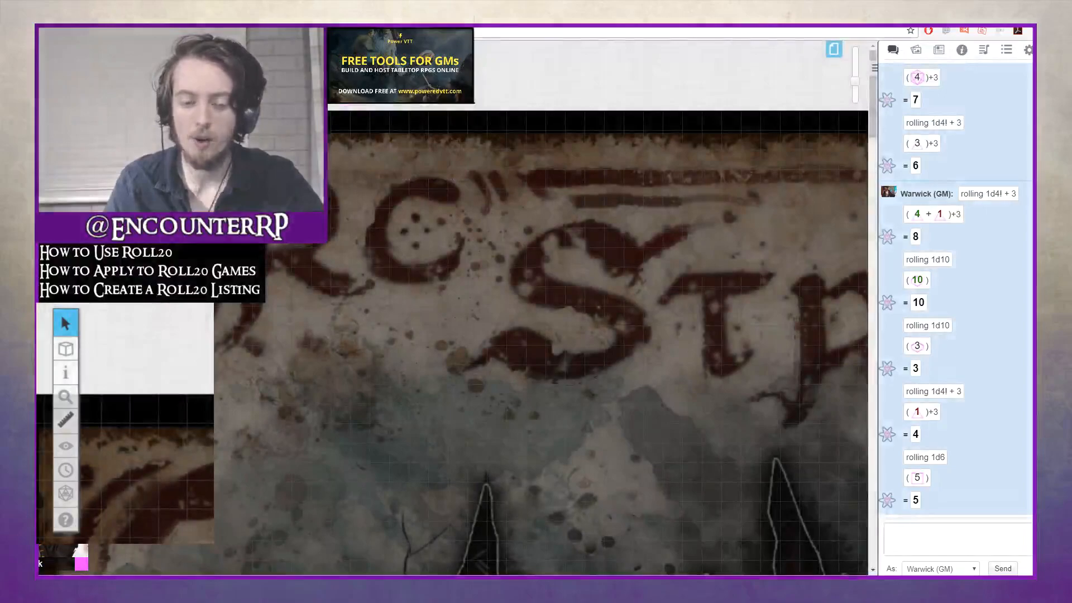
scroll(559, 313, "down", 15)
scroll(558, 313, "up", 9)
scroll(558, 312, "up", 6)
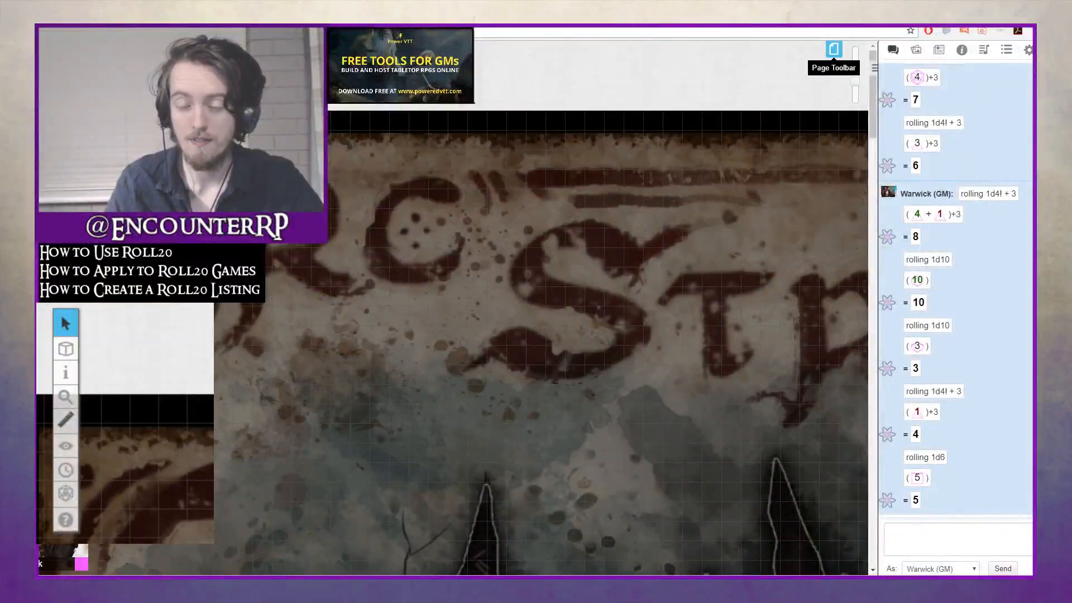
Duplicate the Untitled grass map page
left_click(833, 49)
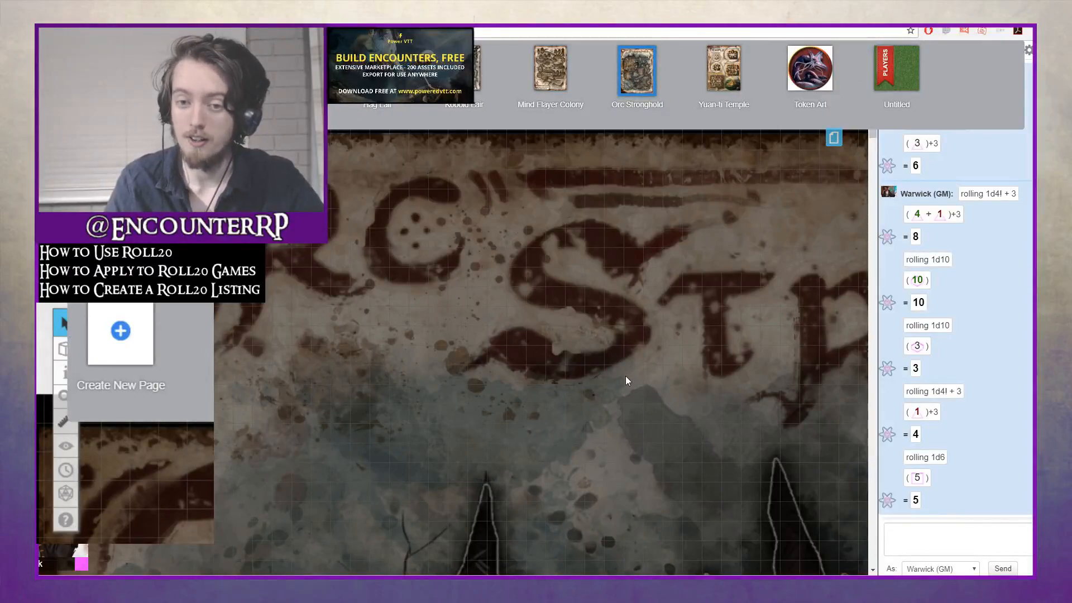
scroll(625, 373, "down", 3)
mouse_move(885, 70)
left_mouse_down()
mouse_move(616, 82)
mouse_move(651, 69)
mouse_move(888, 67)
left_mouse_up()
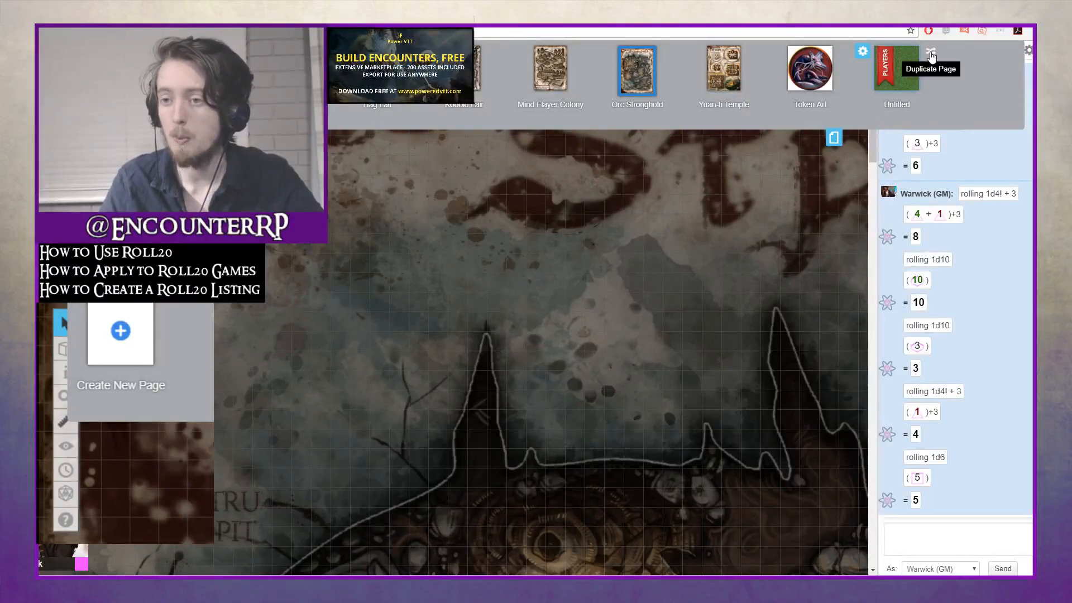
left_click(930, 54)
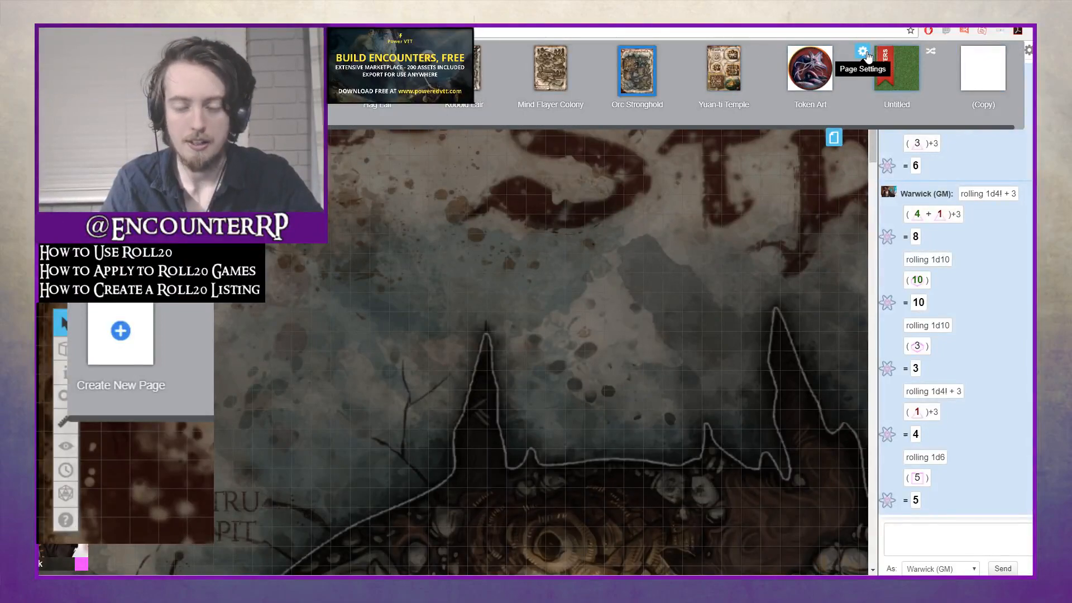
Open and close the Untitled page's settings, and switch the view to the Untitled page
left_click(864, 52)
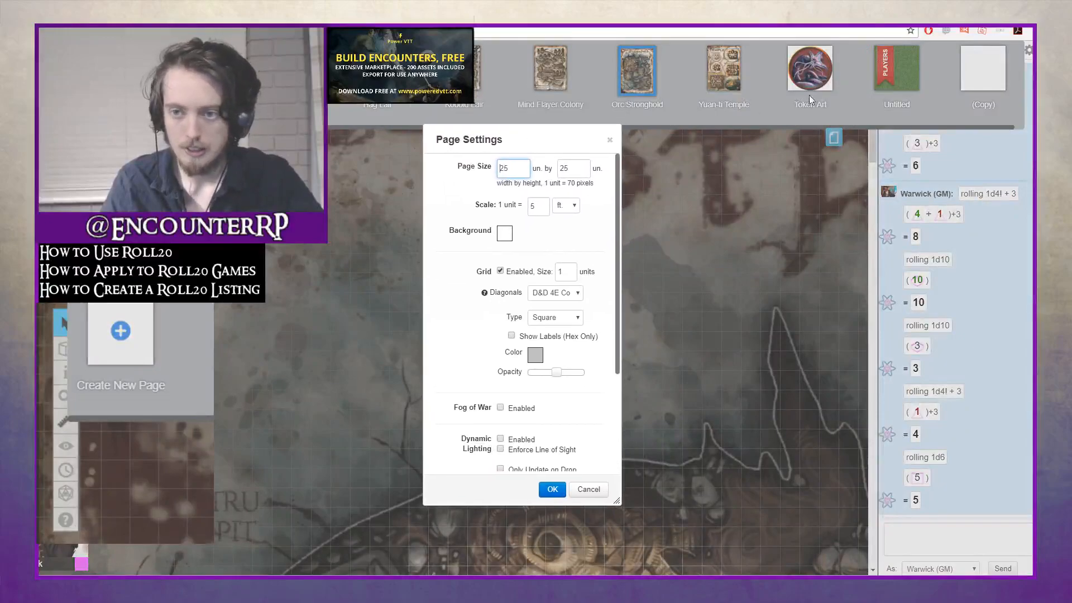
left_click(610, 140)
left_click(895, 86)
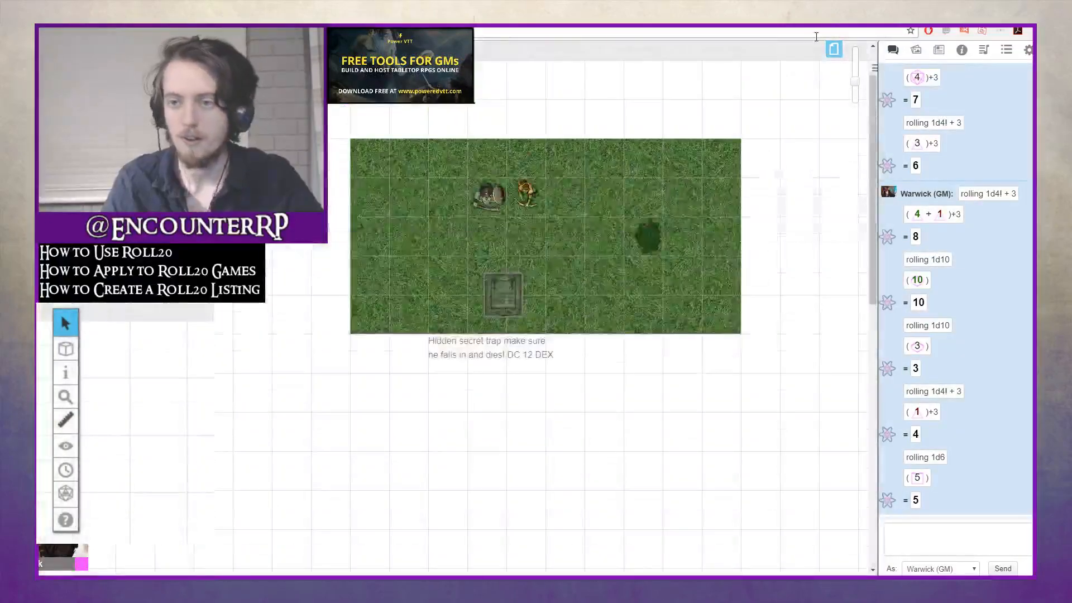
Set the Untitled page's width to 30 units and inspect the far edge of the map
left_click(834, 49)
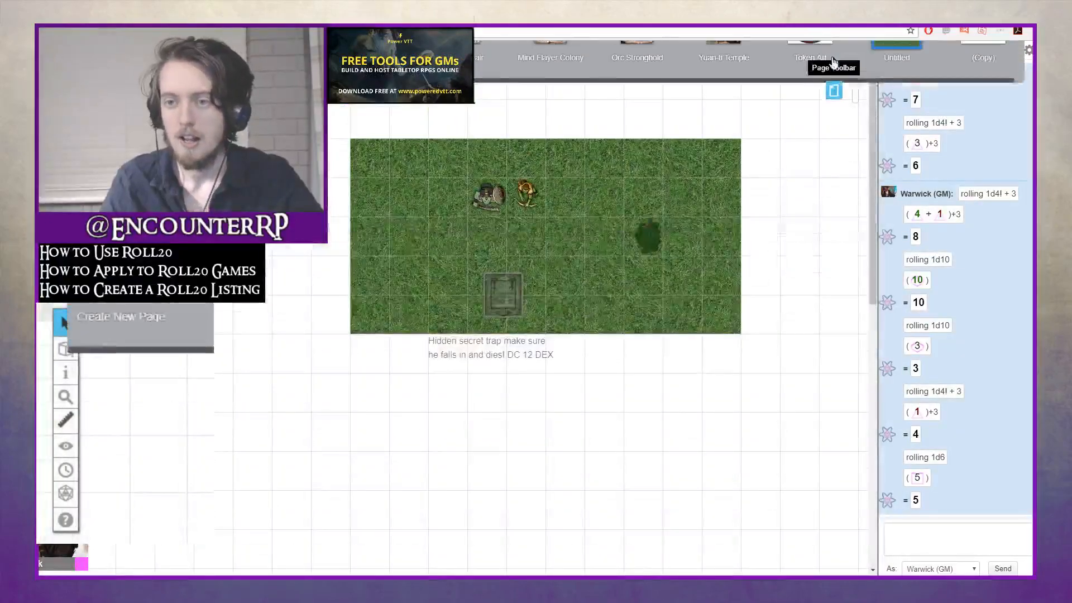
left_click(864, 52)
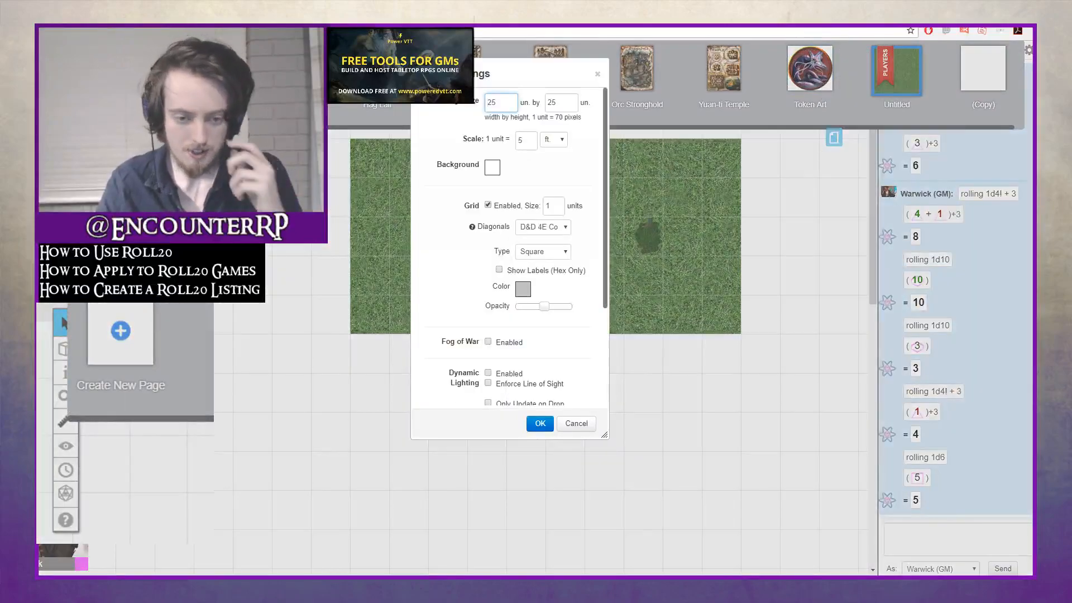
left_click_drag(565, 76, 620, 156)
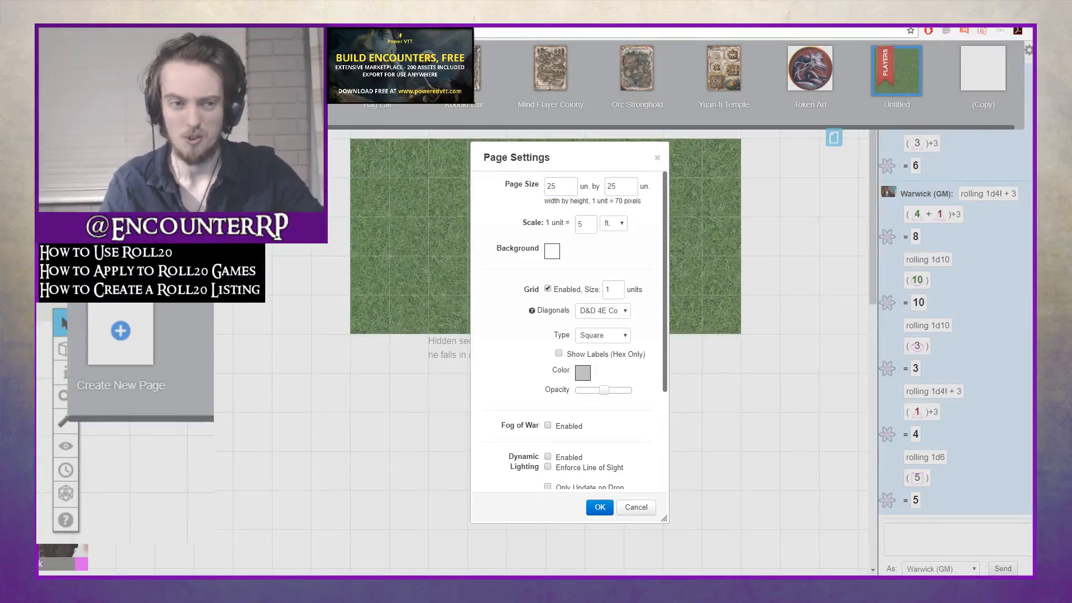
left_click_drag(560, 188, 536, 173)
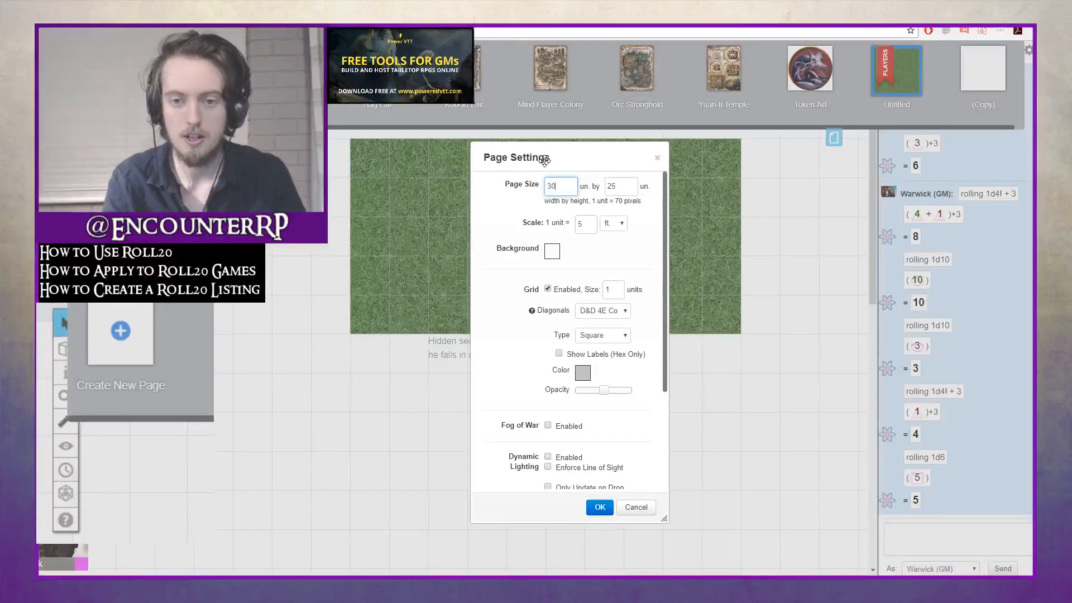
left_click(599, 509)
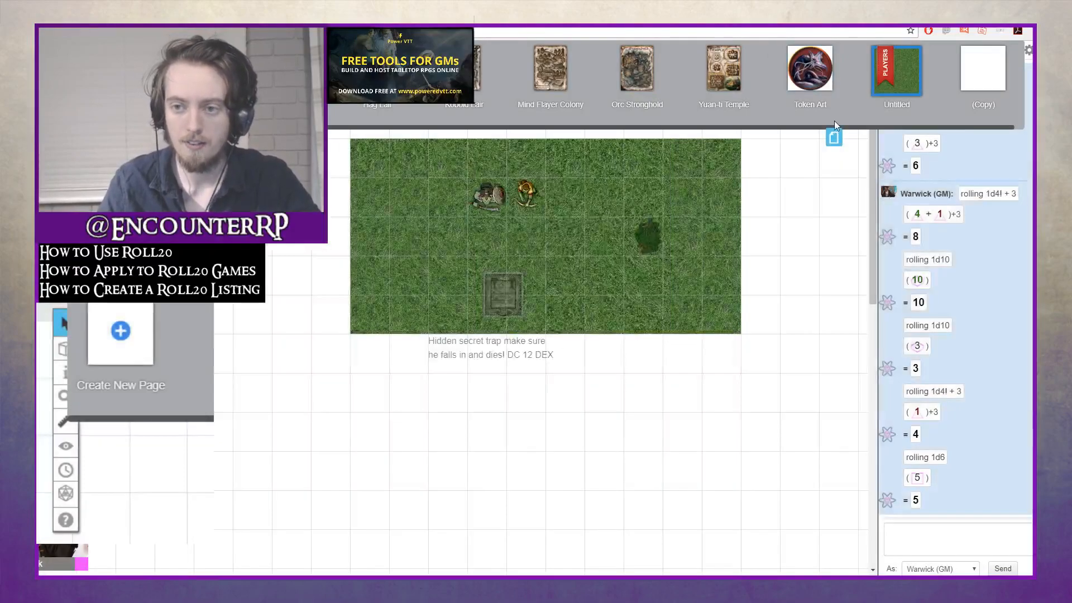
left_click(834, 138)
middle_click(572, 210)
middle_click(641, 214)
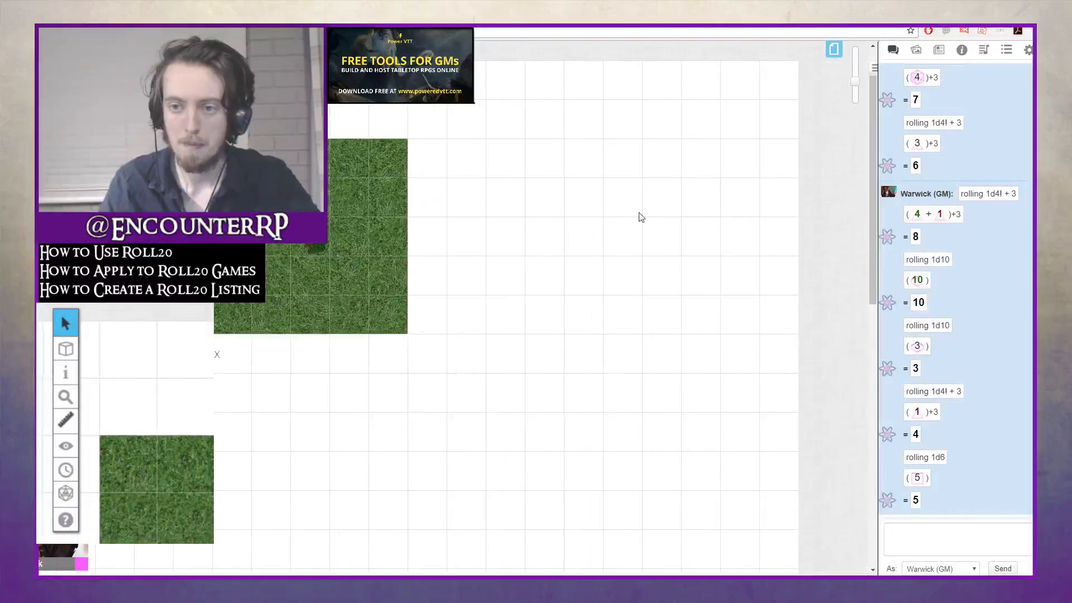
Set the Untitled page's width to 50 units
left_click(834, 49)
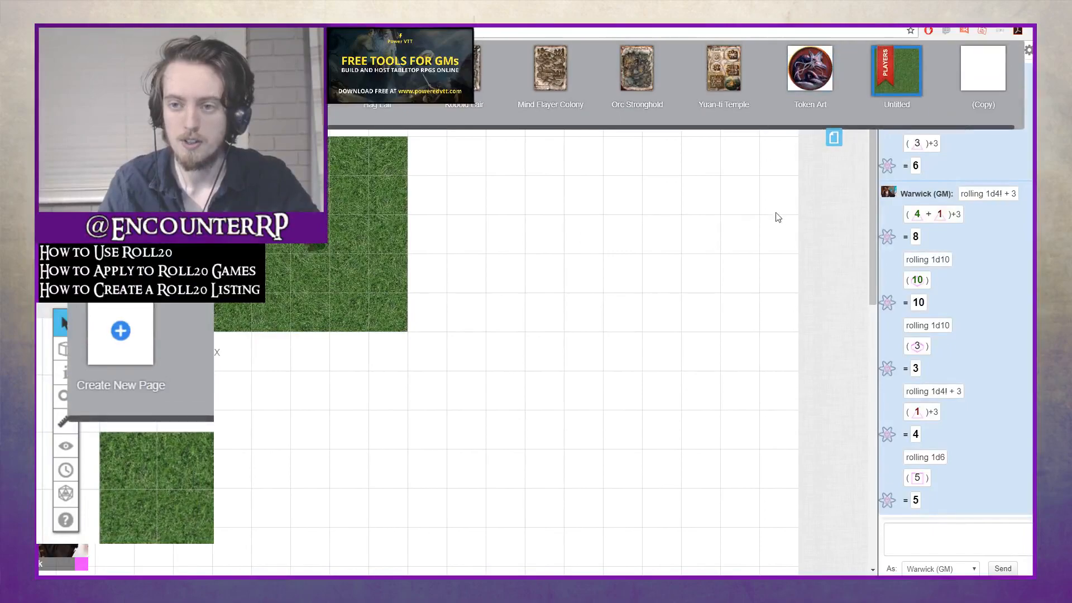
left_click(819, 89)
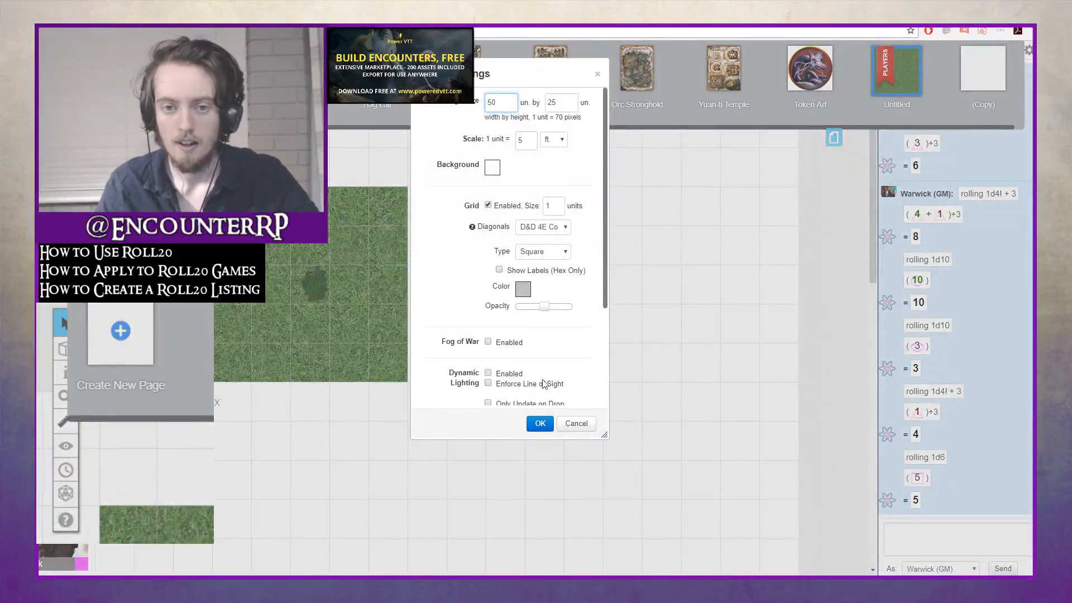
left_click(540, 423)
left_click(834, 138)
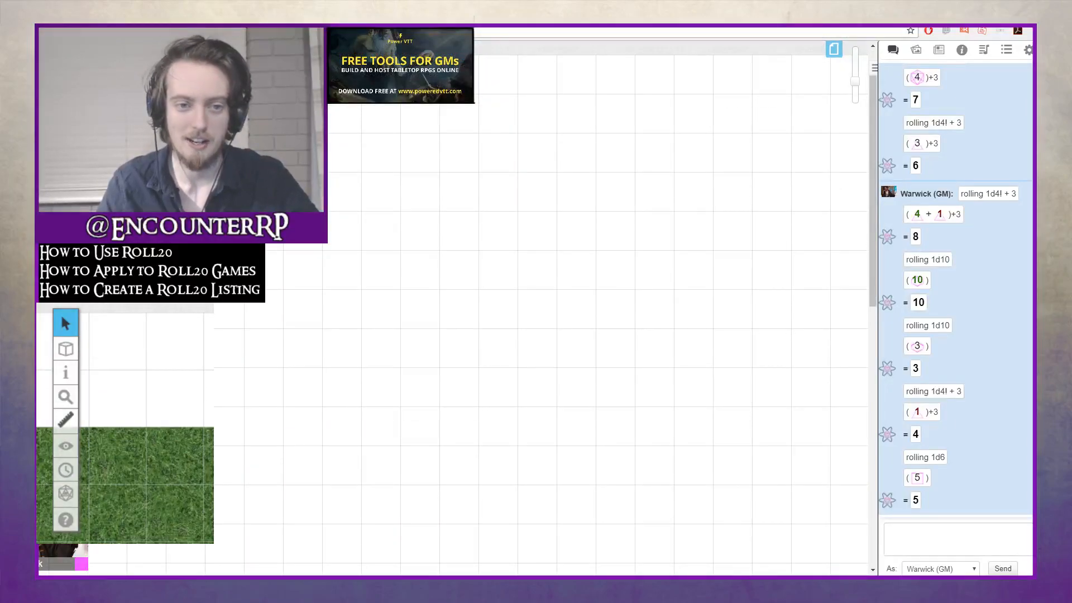
Set the Untitled page's height to 30 units and its scale to 10 ft per unit
left_click(833, 49)
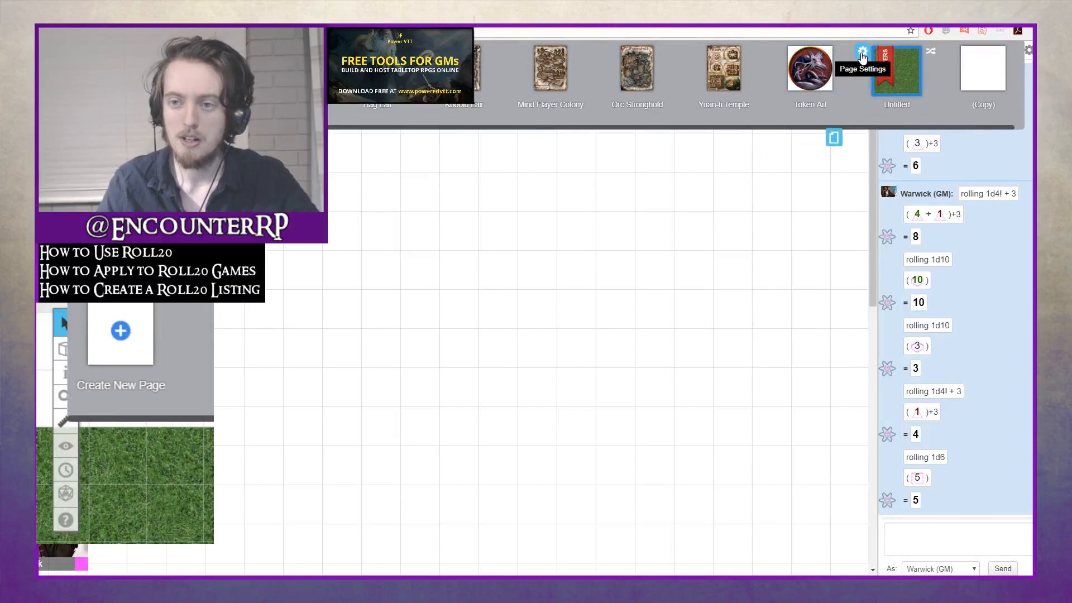
left_click(827, 49)
left_click_drag(514, 64, 511, 112)
left_click_drag(560, 155, 391, 210)
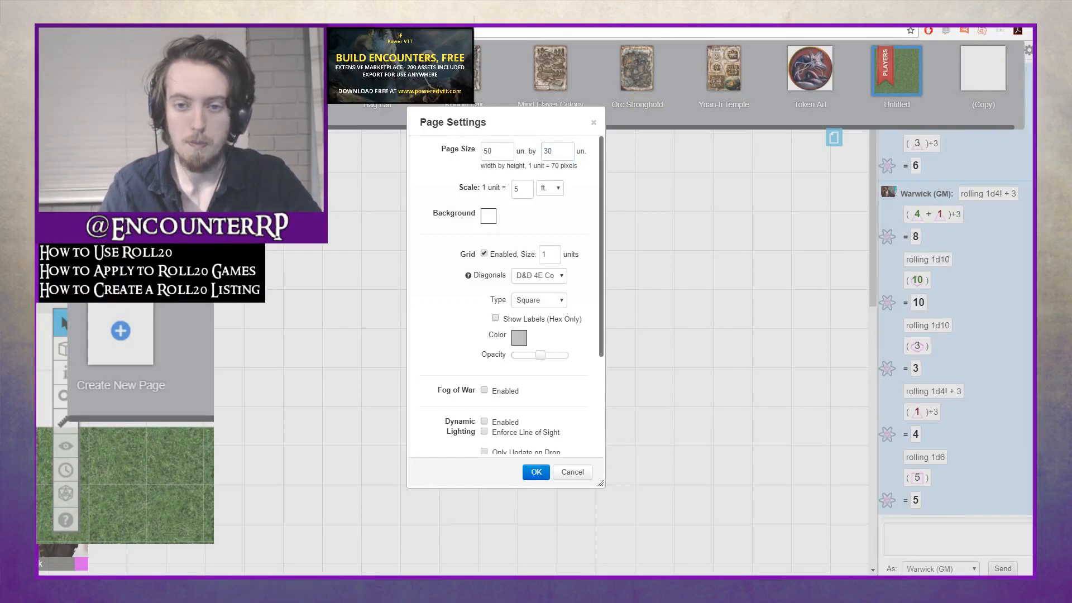
double_click(523, 194)
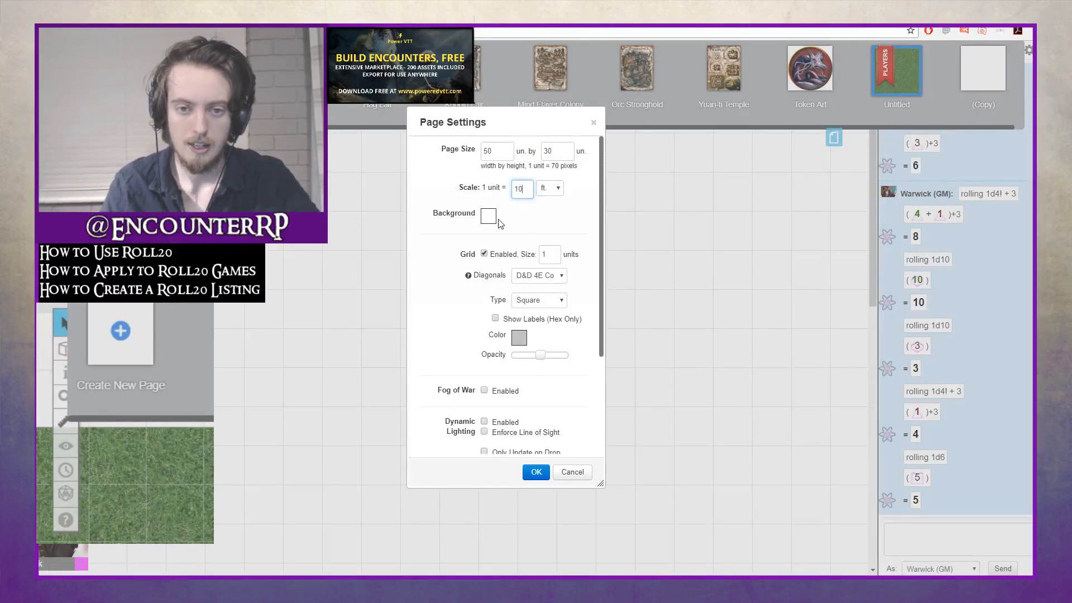
left_click(536, 472)
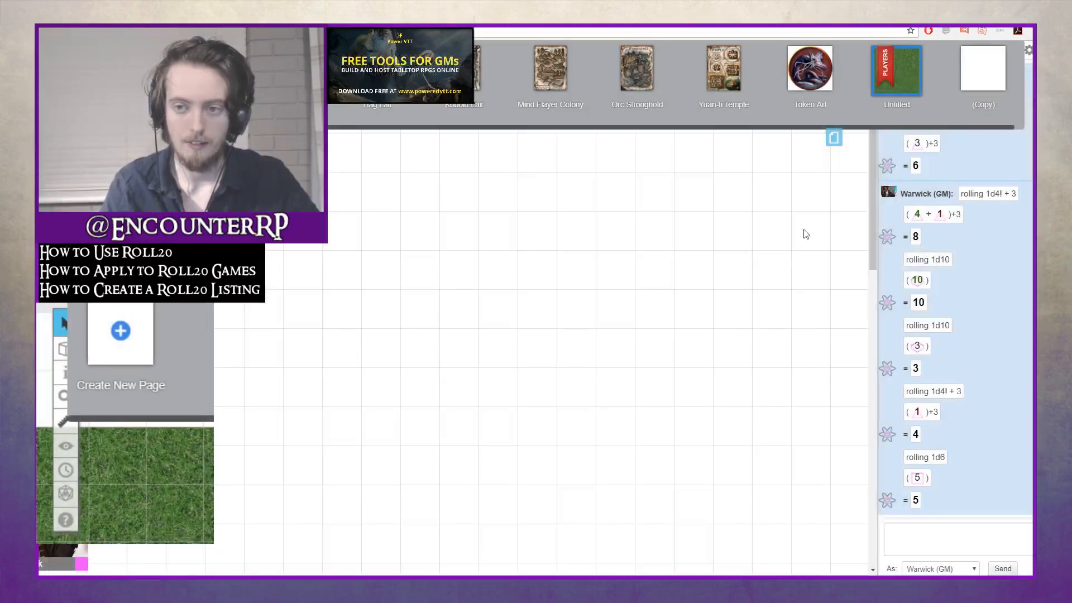
left_click(834, 138)
Measure short vertical distances on the grass map with the ruler to check the scale
left_click(65, 419)
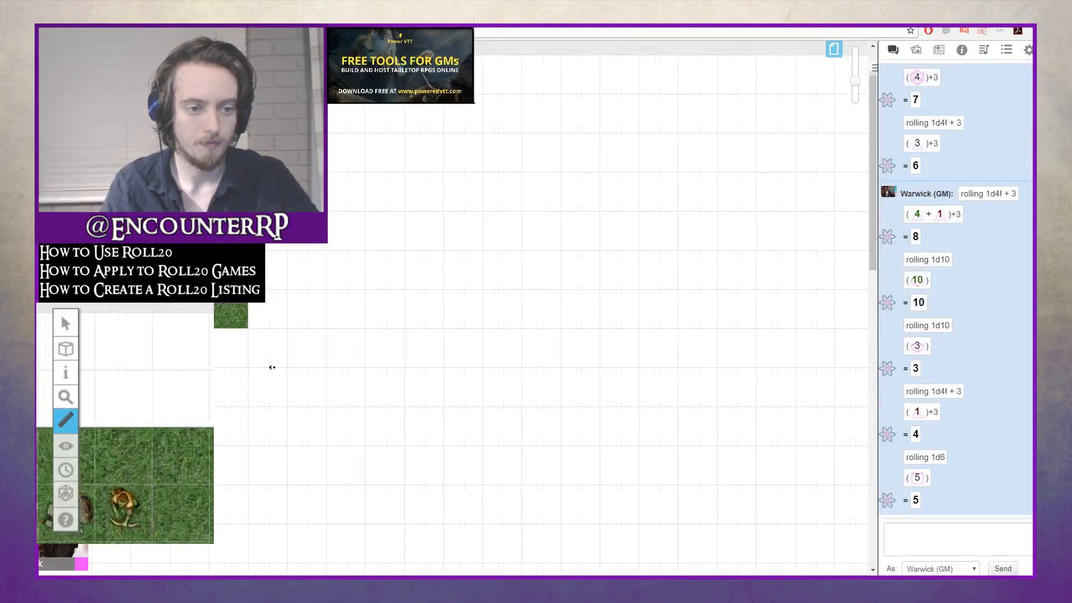
scroll(271, 367, "left", 3)
left_click_drag(354, 220, 350, 266)
left_click_drag(354, 363, 350, 314)
scroll(342, 469, "down", 5)
scroll(350, 369, "up", 5)
scroll(771, 156, "up", 1)
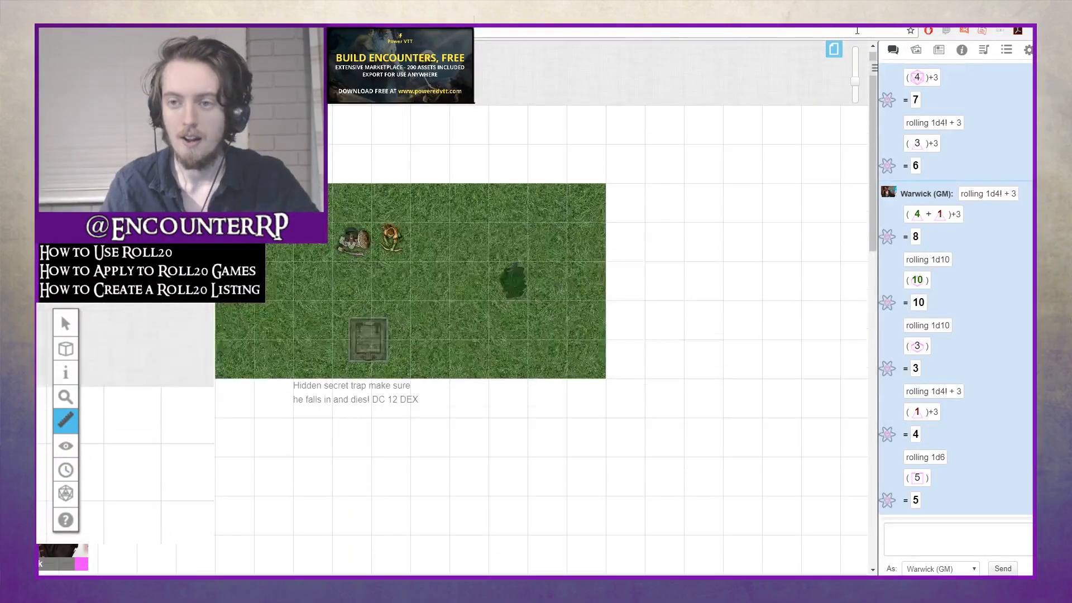
Set the Untitled page's scale to 5 ft per unit and its background colour to dark red
left_click(832, 51)
left_click(862, 55)
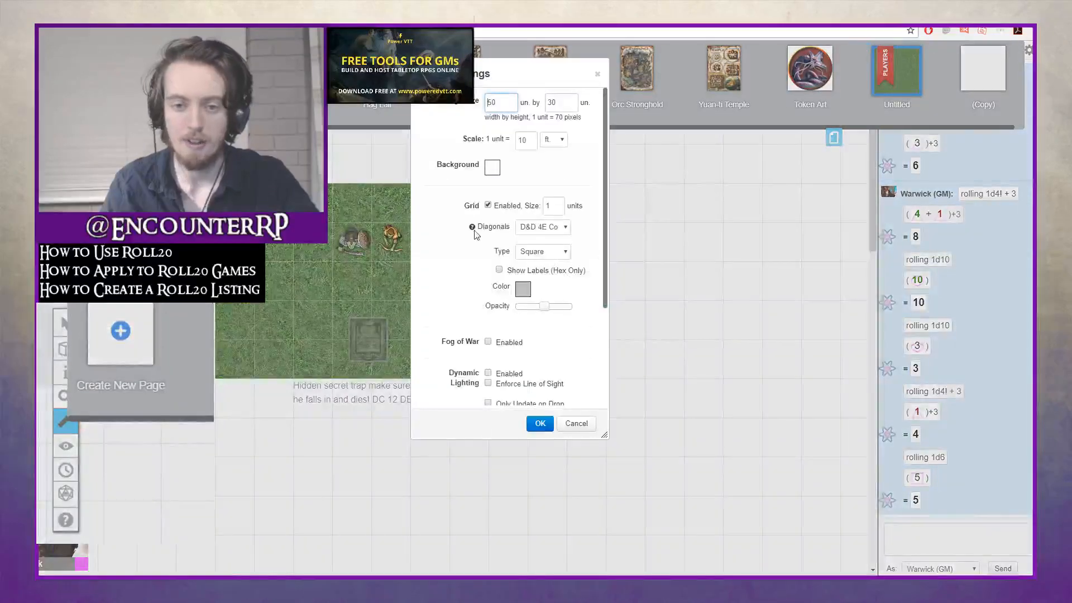
double_click(526, 140)
type("5")
left_click(492, 171)
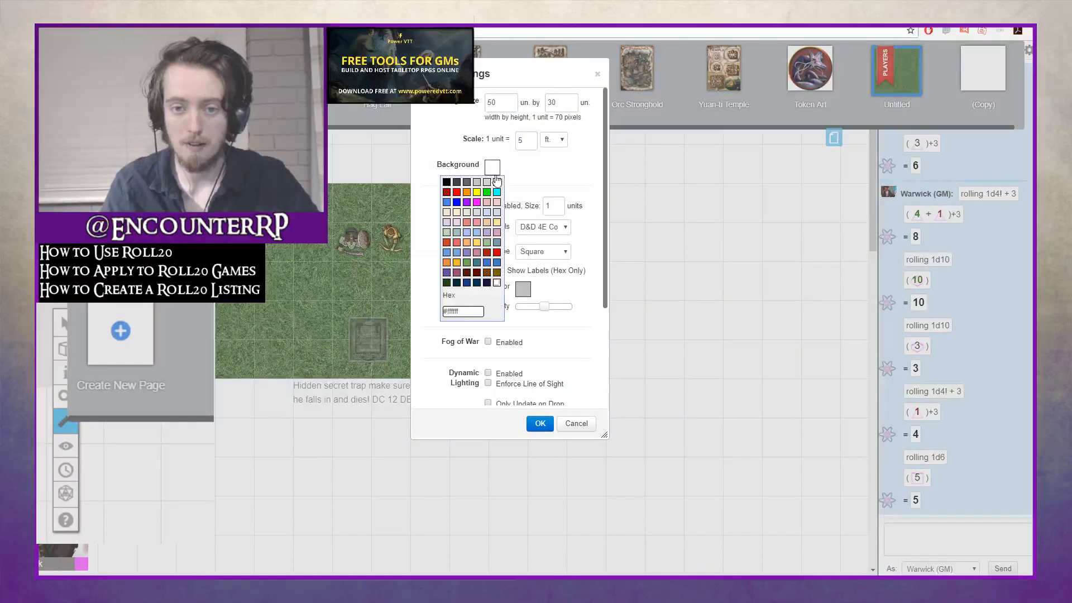
left_click(446, 192)
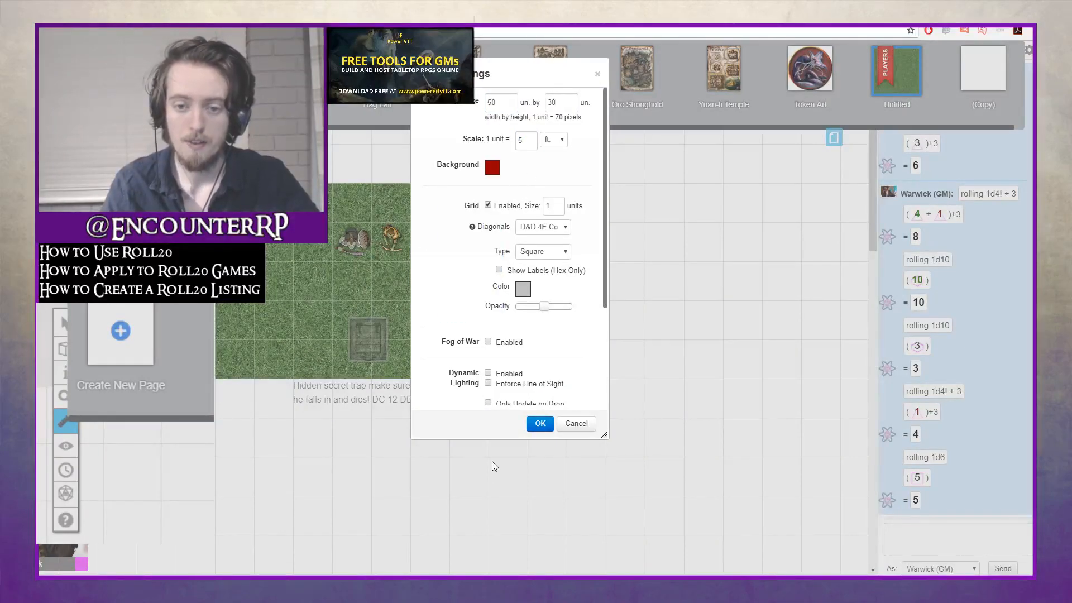
left_click(540, 423)
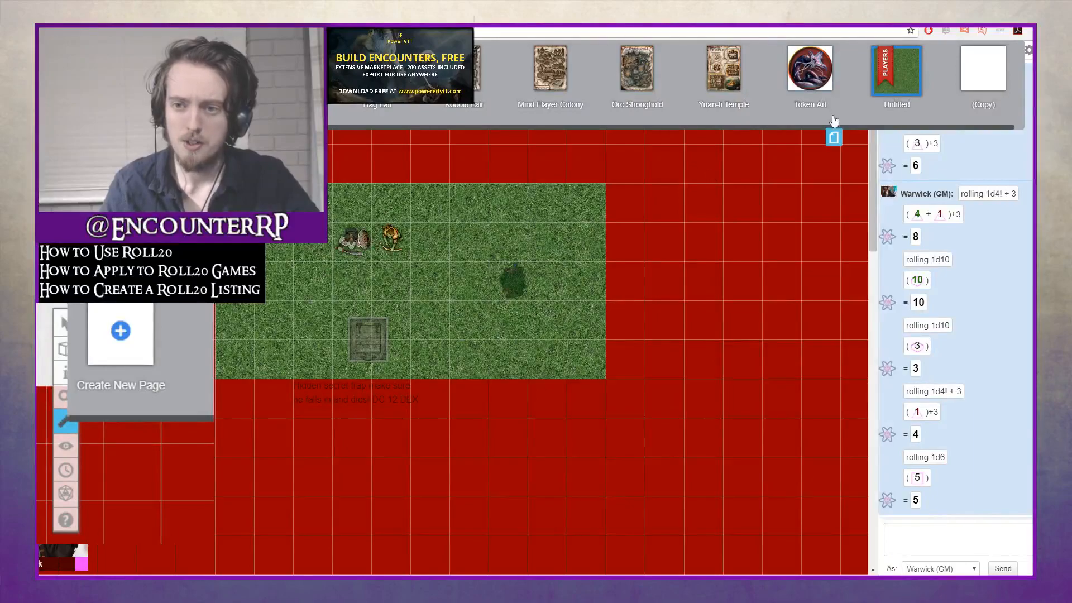
Set the Untitled page's background colour to black
left_click(882, 64)
left_click(491, 169)
left_click(446, 183)
left_click(535, 424)
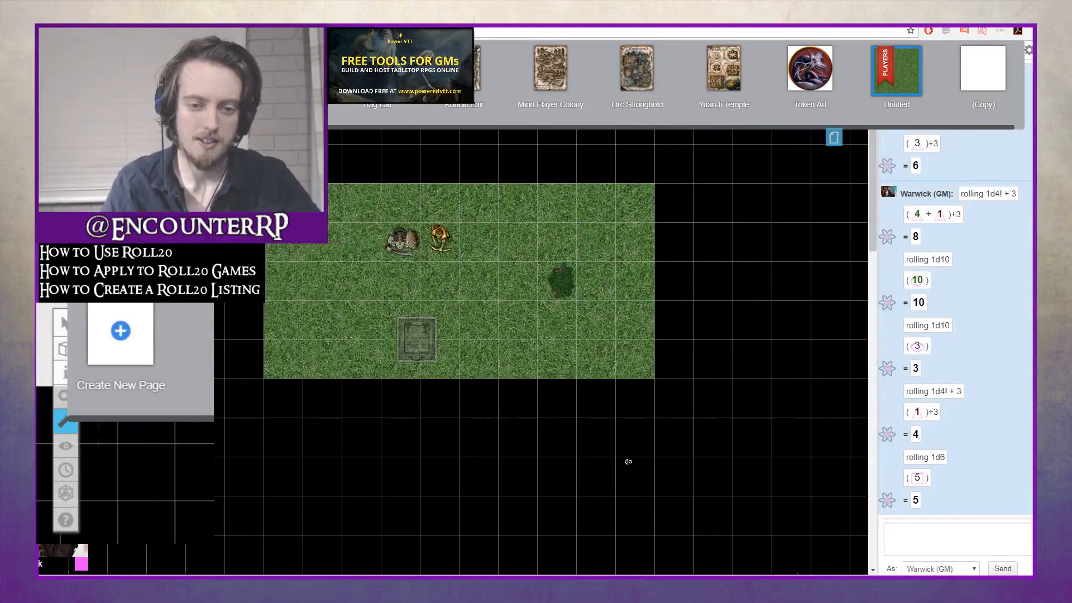
Disable the grid on the Untitled page
left_click(883, 62)
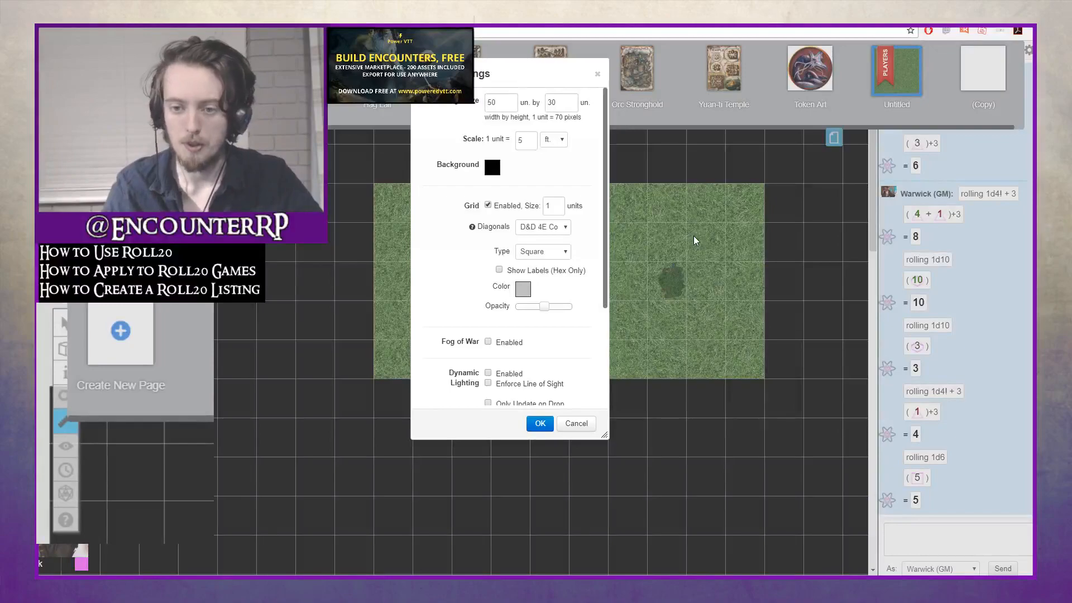
left_click(502, 205)
left_click(540, 423)
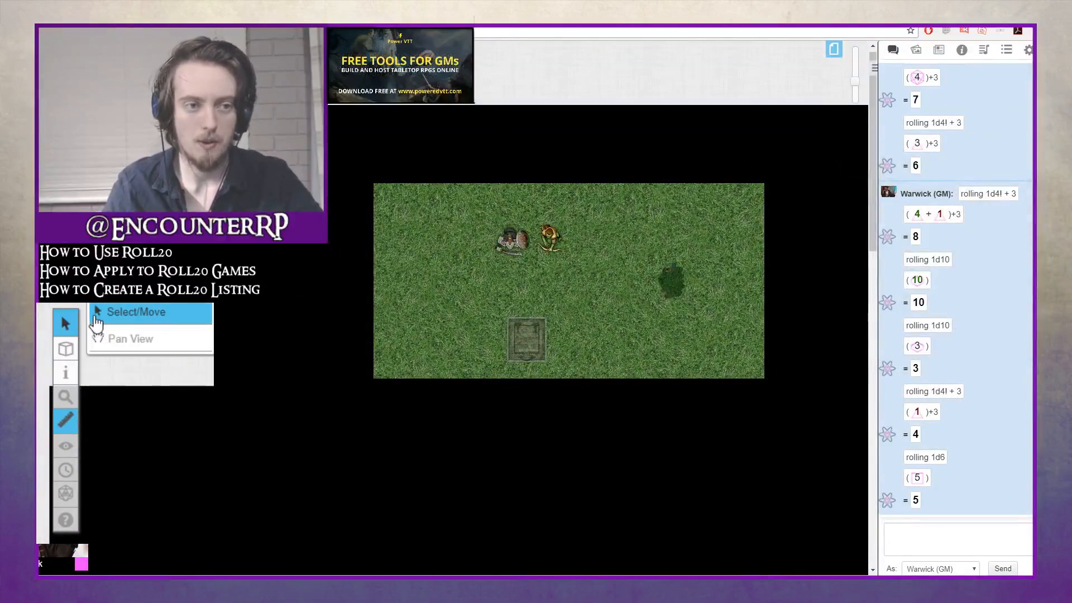
Move the shield-bearing token freely across the gridless grass, away from the orange token, and deselect it
left_click(95, 317)
left_click_drag(512, 235, 471, 242)
left_click_drag(457, 239, 482, 239)
double_click(487, 268)
left_click(666, 418)
left_click(609, 288)
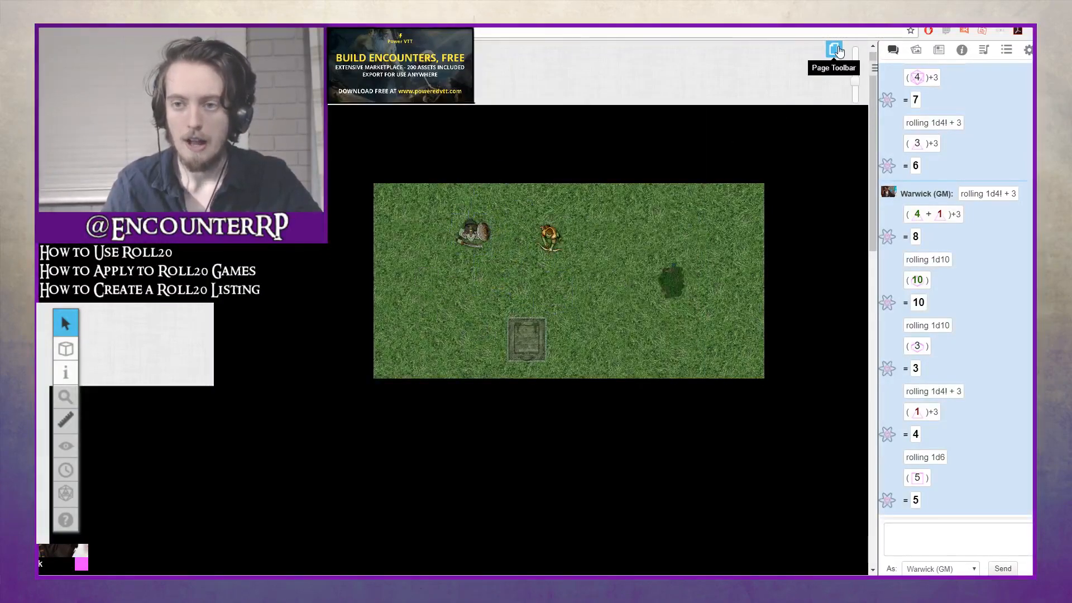
Enable the Untitled page's grid and set its type to Hex (V)
left_click(834, 51)
left_click(863, 53)
left_click(509, 205)
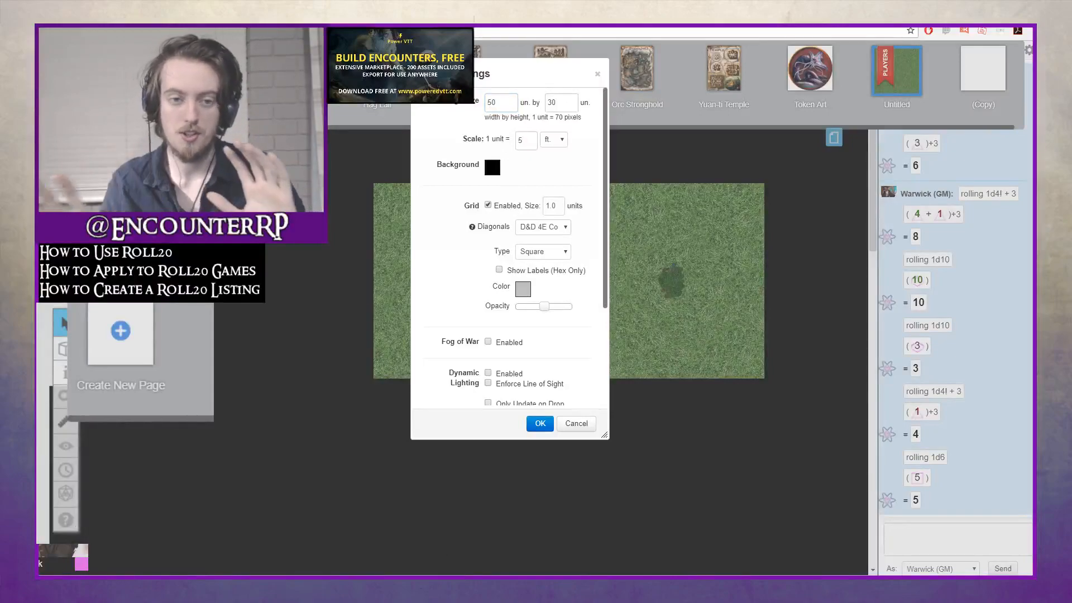
scroll(590, 212, "down", 1)
left_click(561, 172)
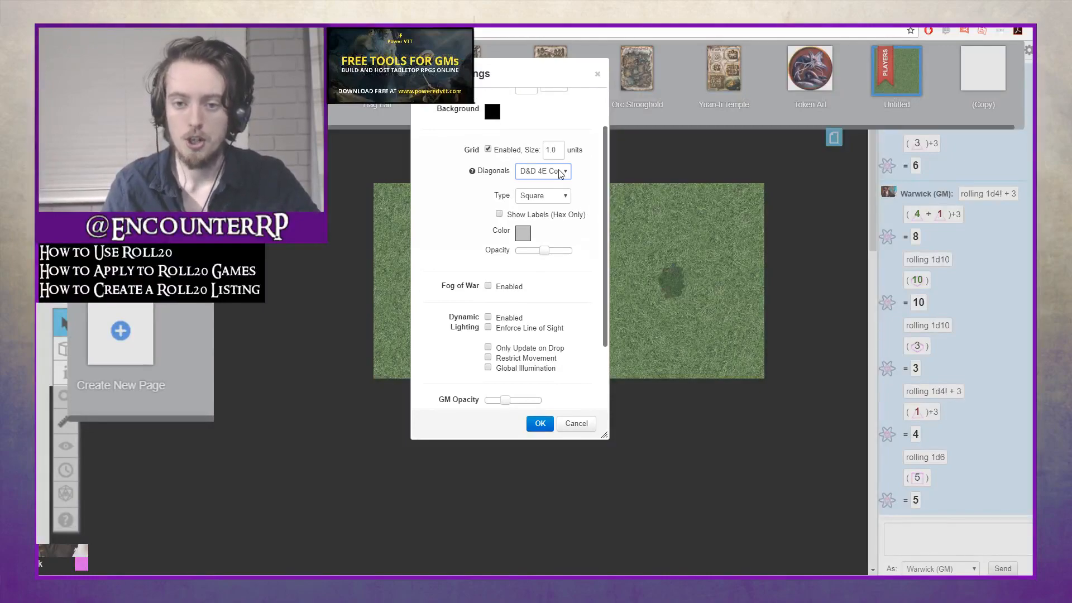
left_click(551, 200)
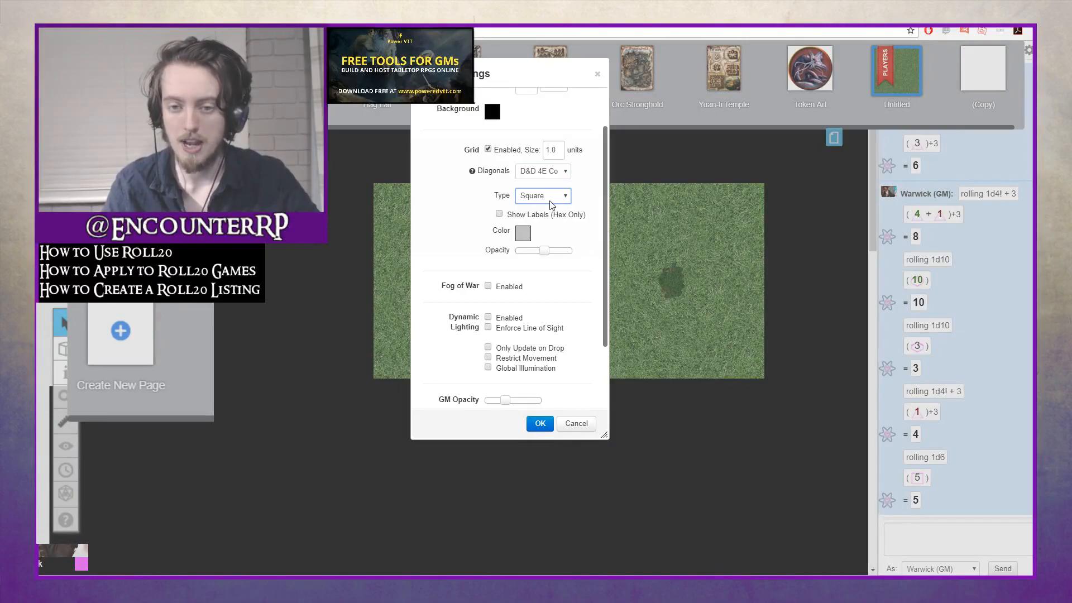
left_click(545, 218)
left_click(539, 425)
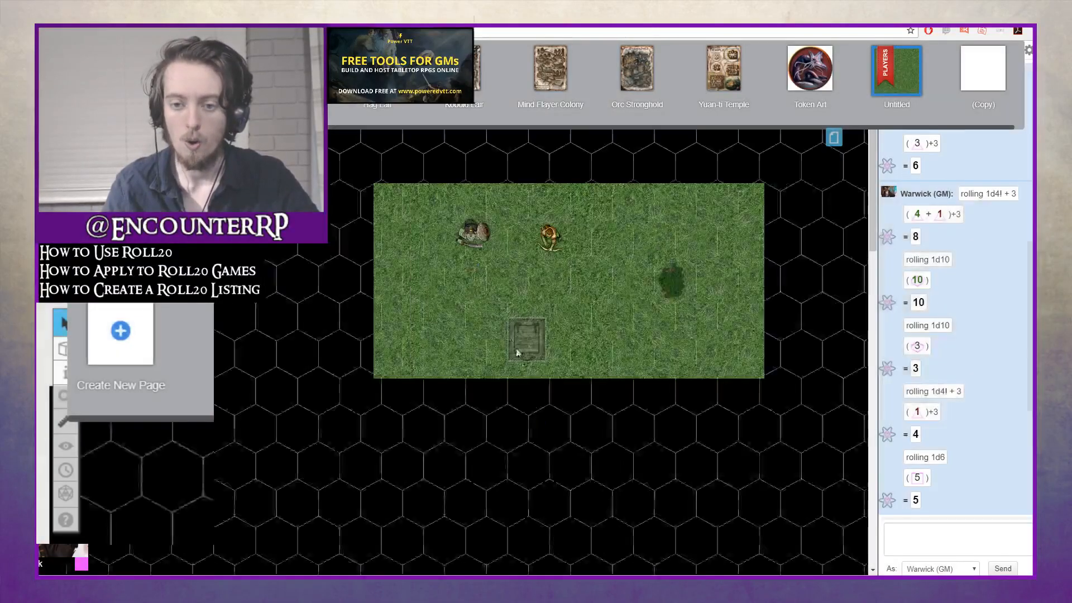
Set the page's grid type to Square, trying the Pathfinder diagonals before returning to D&D 4E
left_click(864, 49)
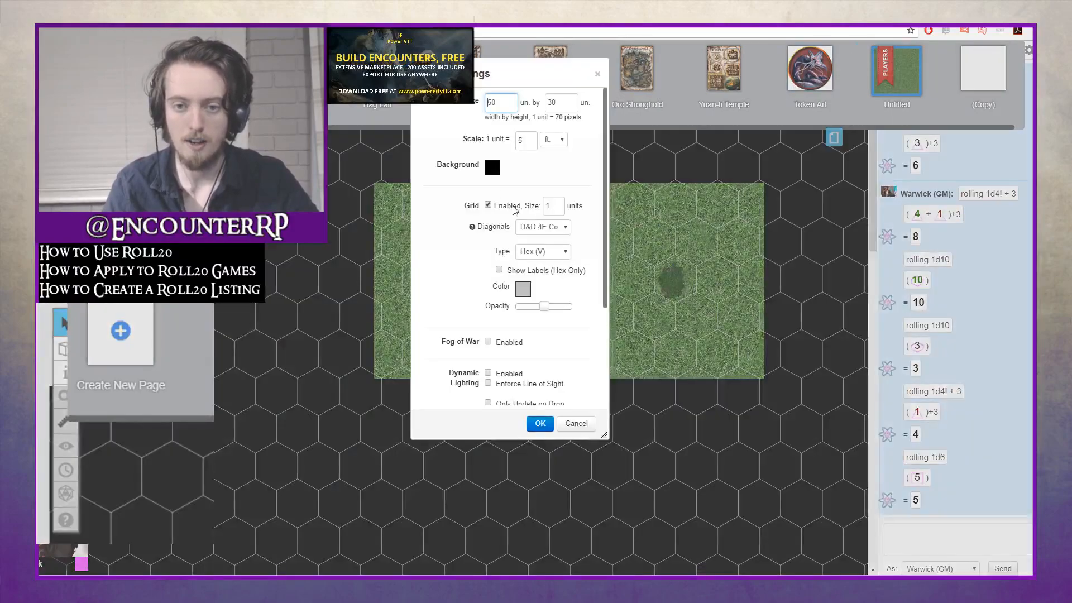
left_click(542, 251)
left_click(541, 265)
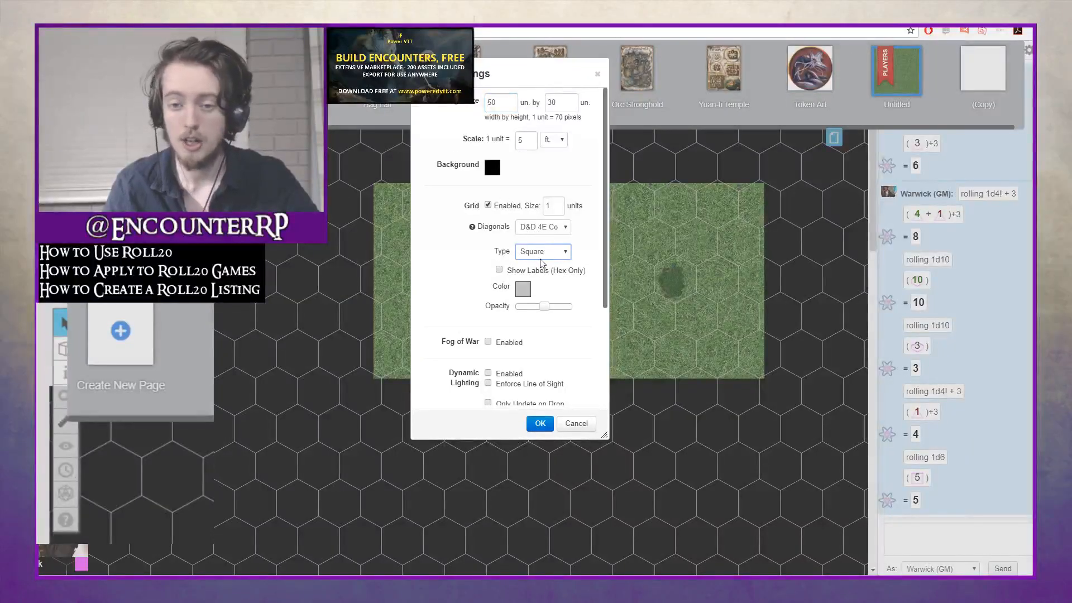
left_click(559, 229)
left_click(547, 253)
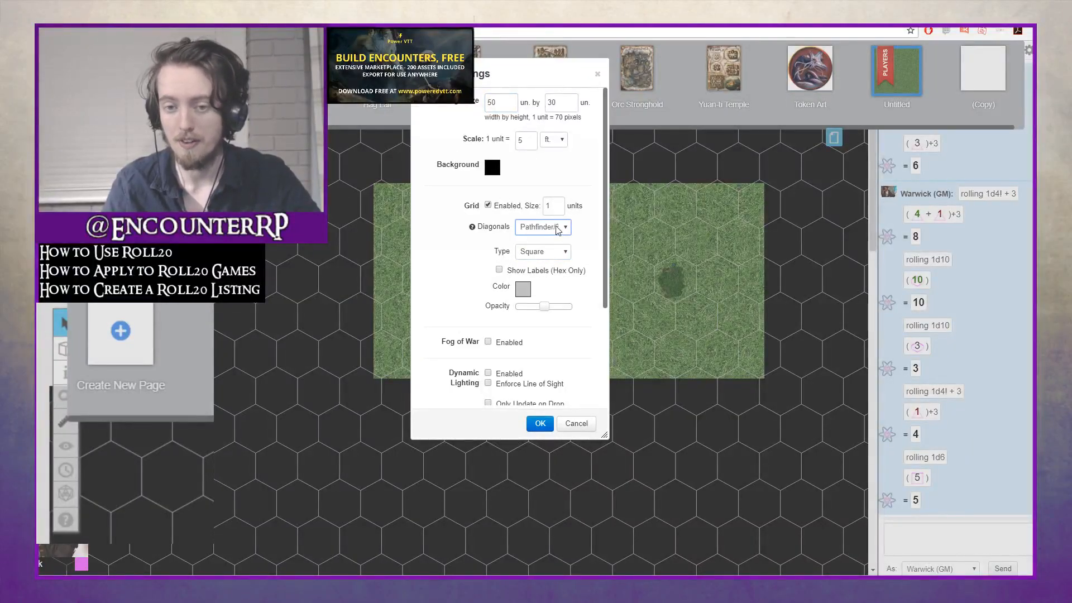
key("Up")
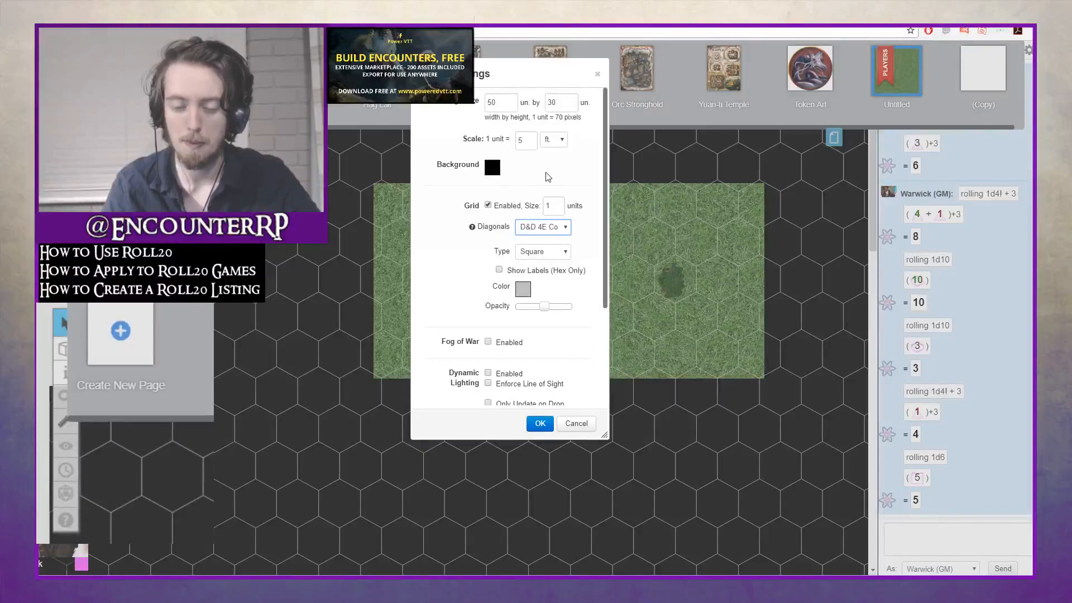
Set the page's grid colour to dark red and apply the settings
left_click(529, 294)
left_click(494, 320)
left_click(541, 424)
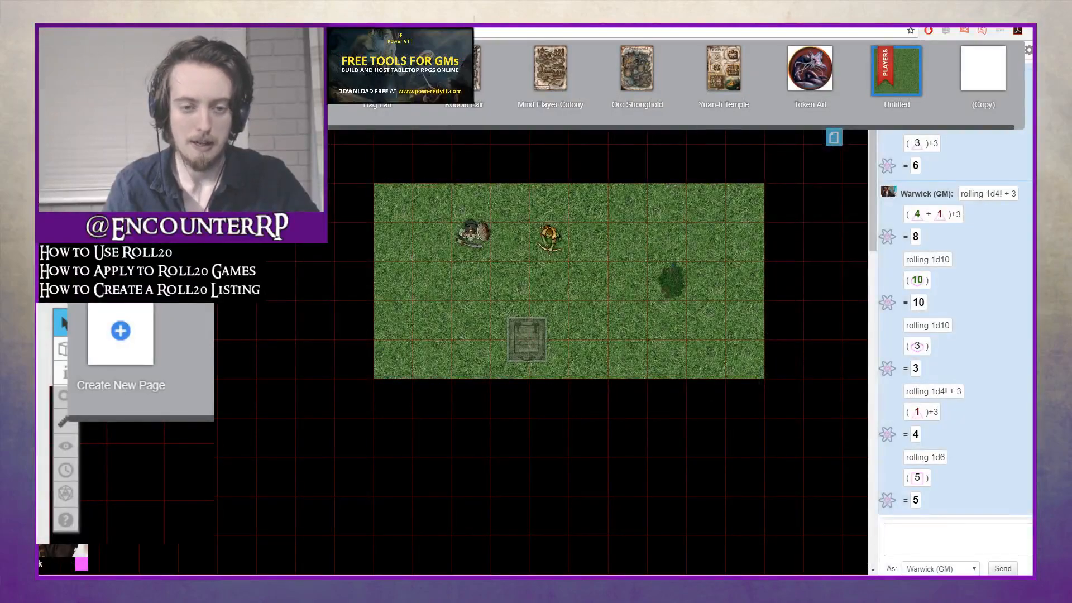
Set the page's grid colour to white and apply the settings
left_click(863, 51)
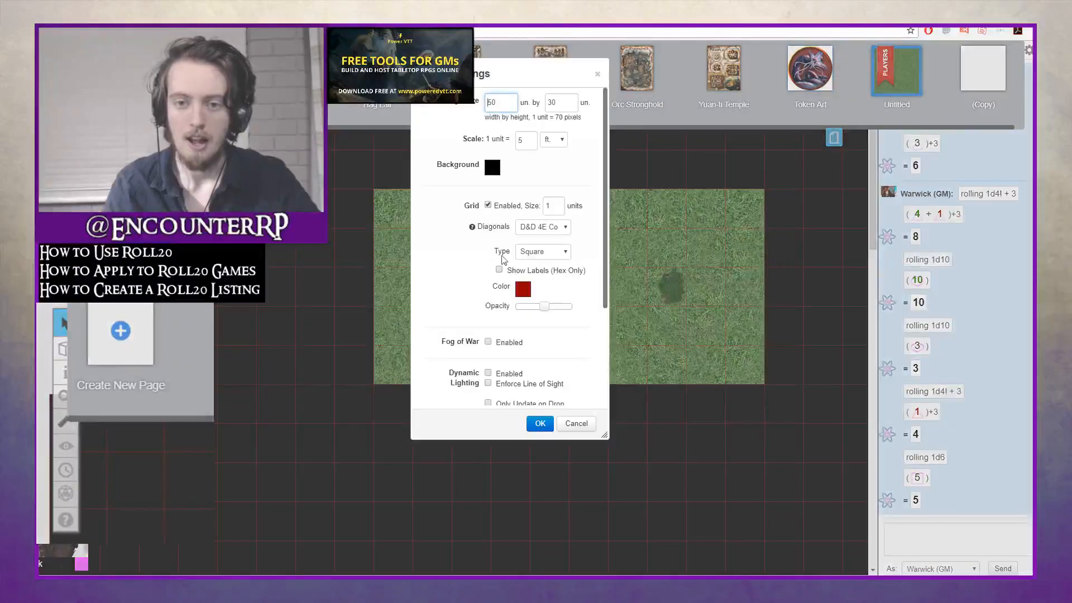
left_click(522, 290)
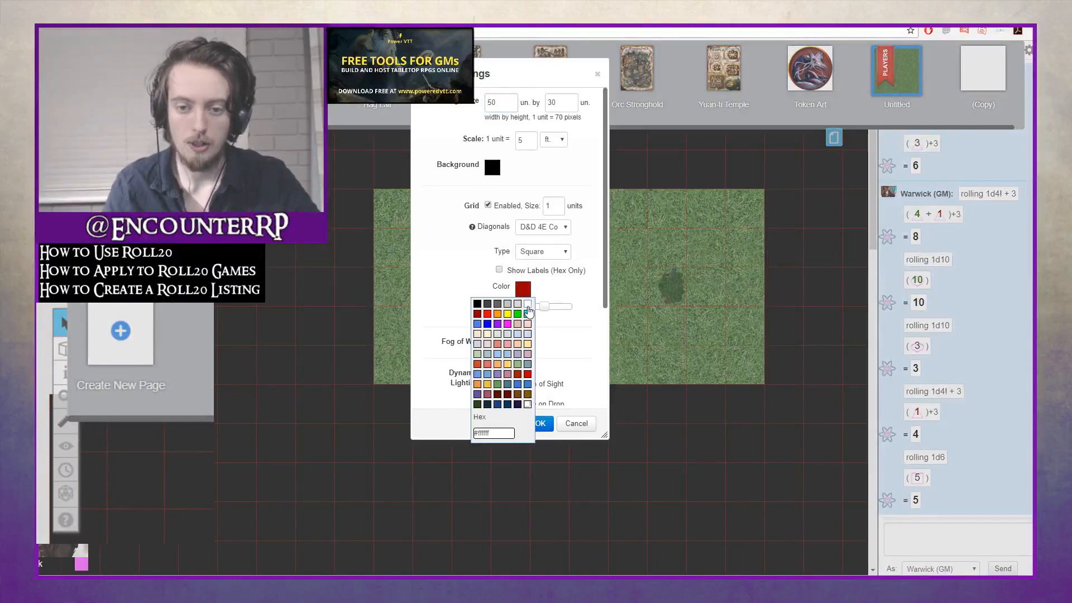
left_click(528, 302)
left_click(540, 424)
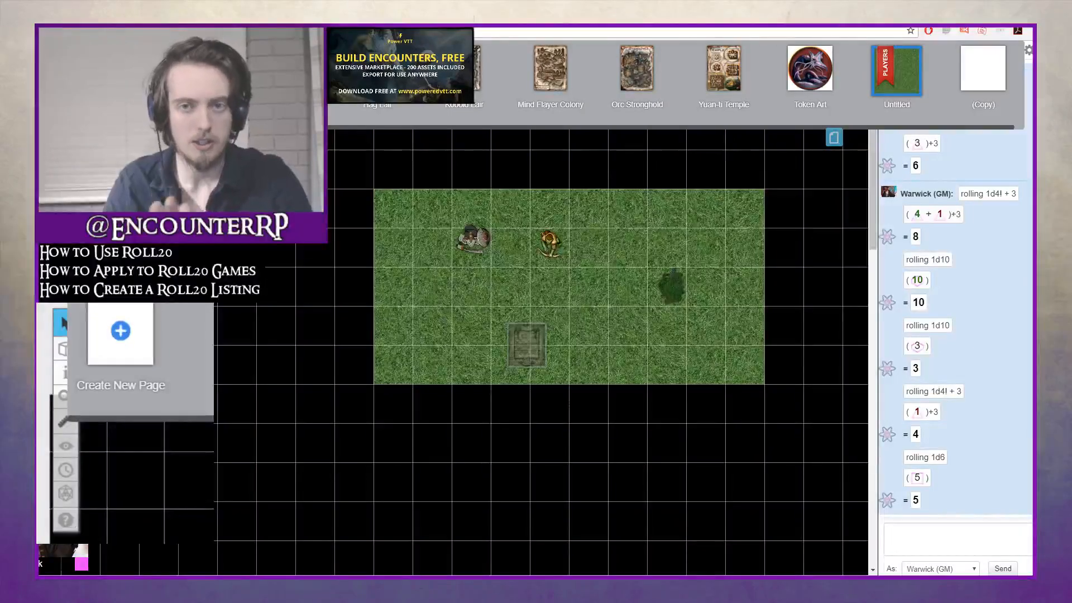
Lower the Untitled page's grid opacity in two passes, ending at the minimum so the grid lines are invisible
left_click(866, 52)
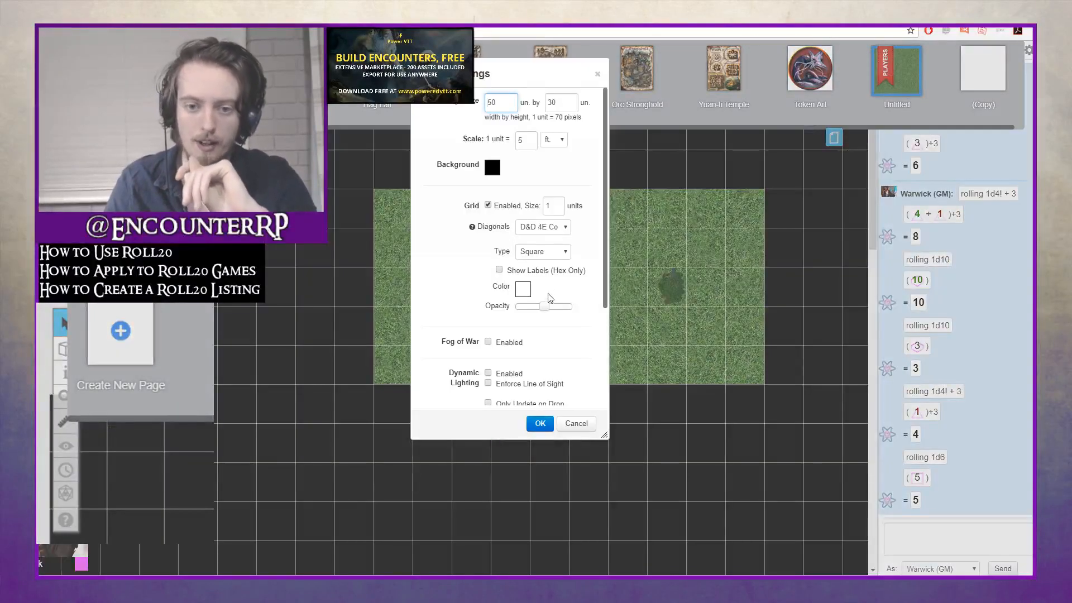
left_click_drag(547, 311, 531, 307)
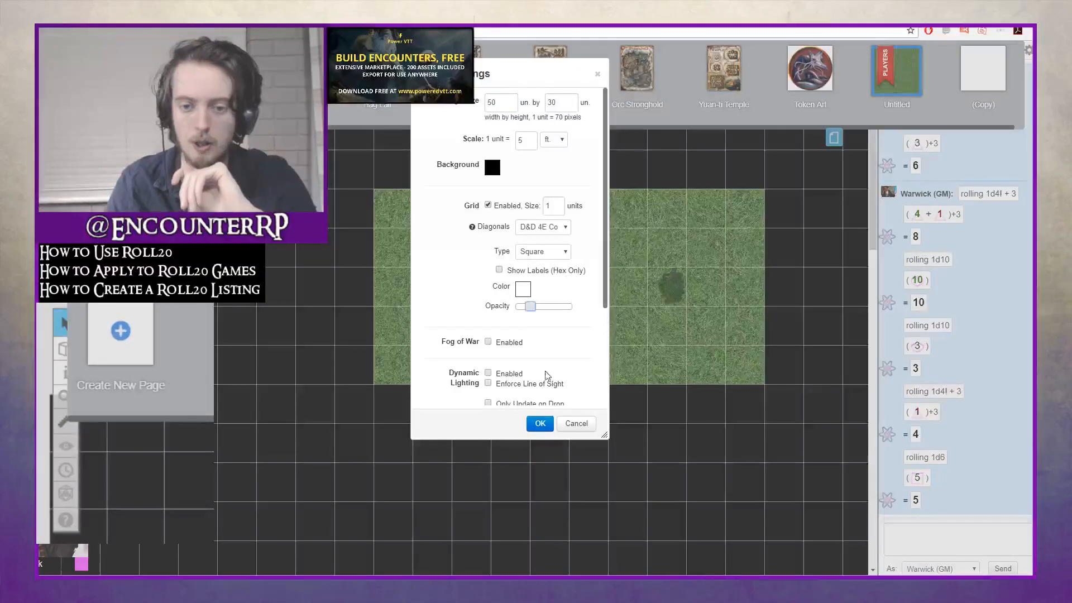
left_click(540, 423)
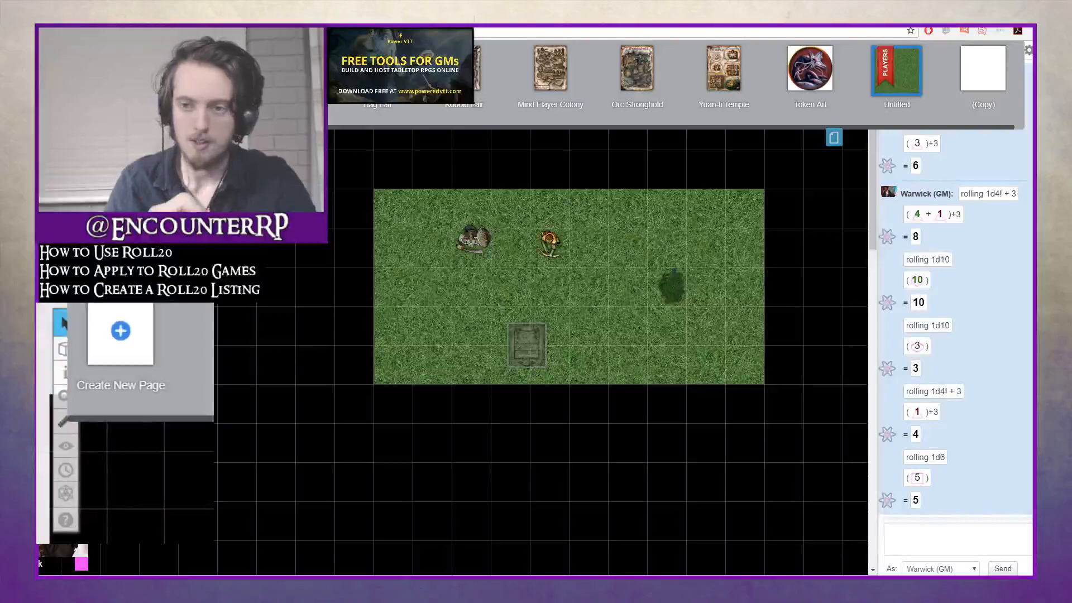
left_click(881, 62)
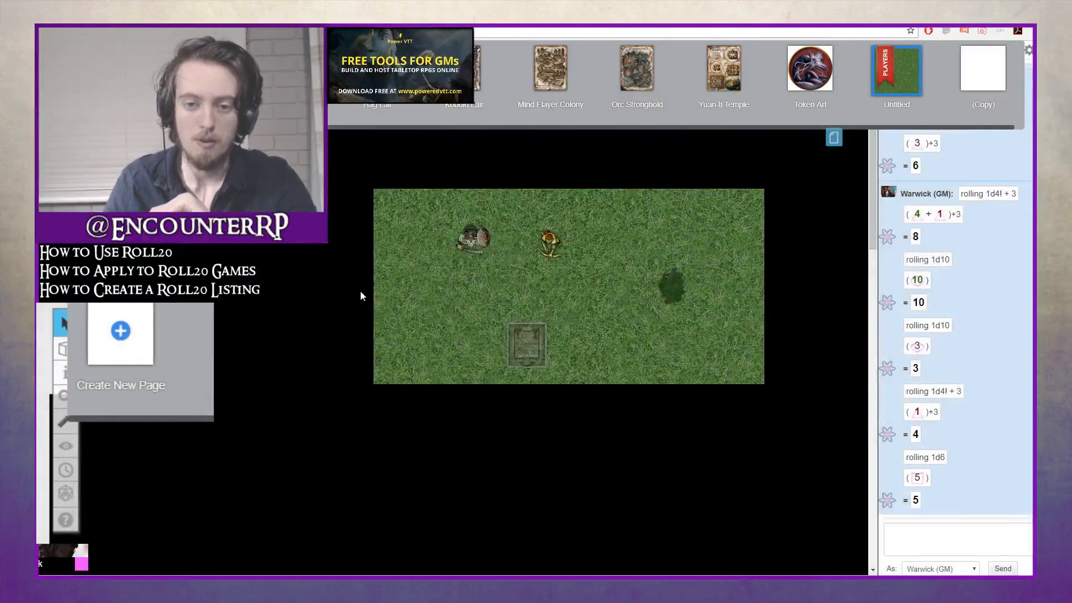
left_click(537, 423)
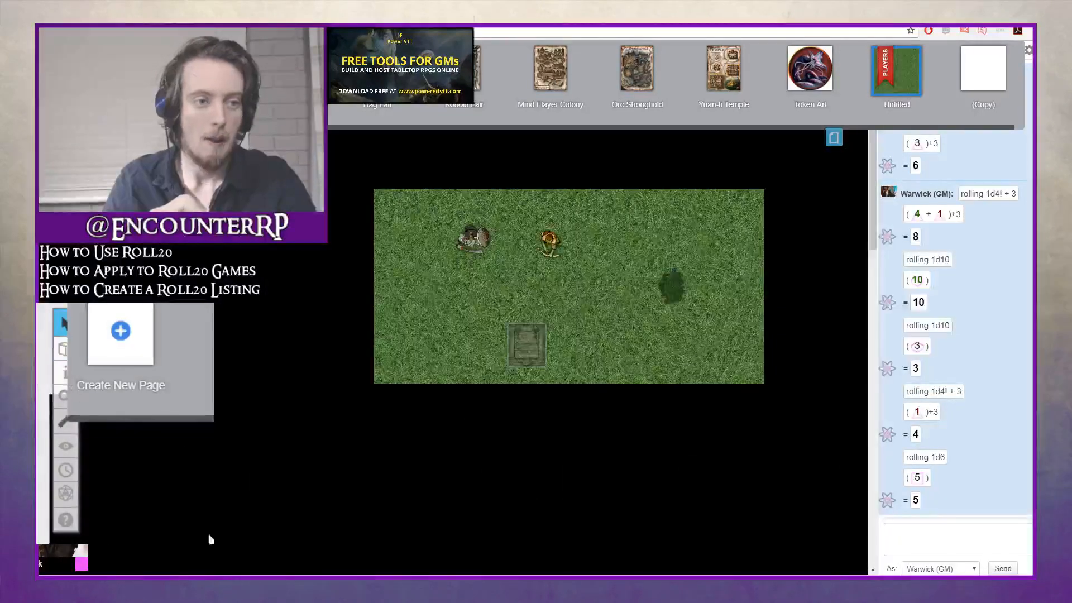
Move the shield-bearing token next to the orange token, stepping it around square by square on the invisible grid, and deselect it
left_click(833, 138)
left_click_drag(477, 240, 510, 247)
key("Right")
key("Right")
key("Right")
key("Down")
key("Left")
key("Left")
key("Left")
key("Left")
key("Up")
key("Right")
left_click(553, 333)
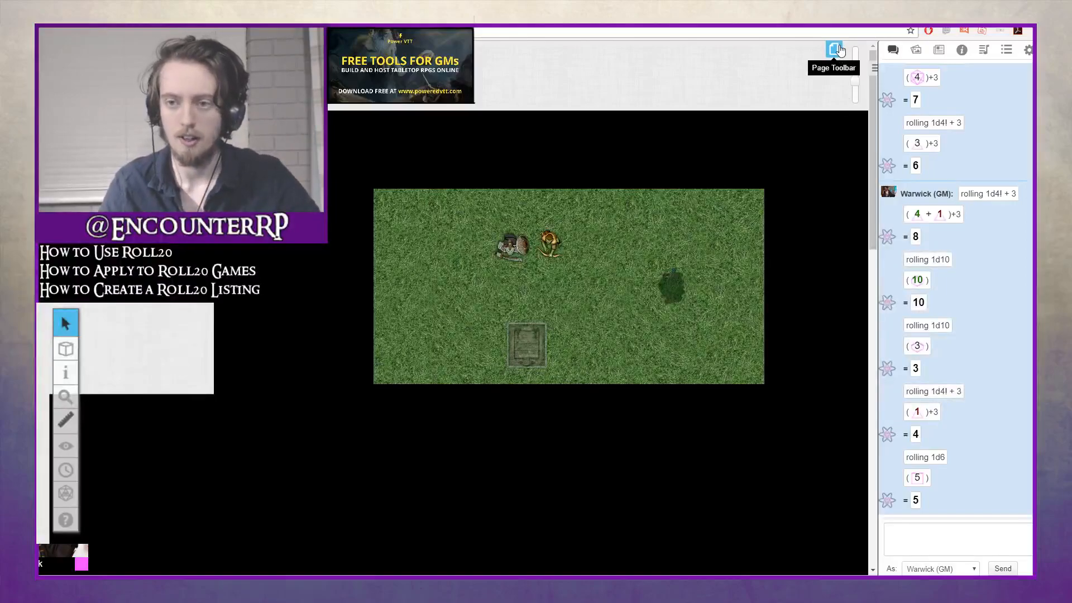
Open the page with the Guide to Monsters cover art and look over it
left_click(834, 49)
left_click(199, 310)
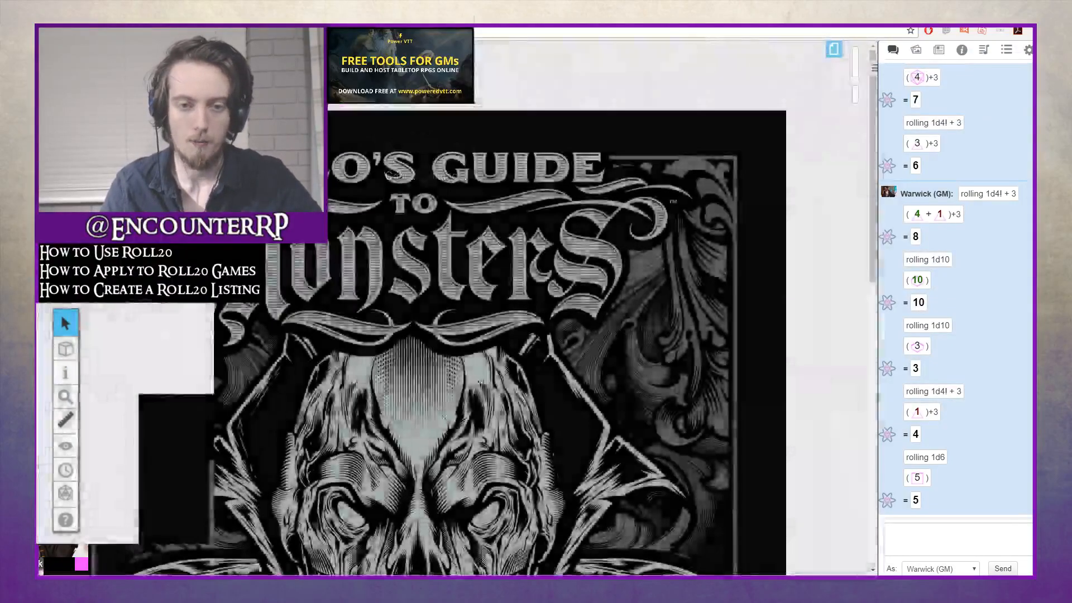
scroll(502, 335, "down", 6)
scroll(502, 335, "up", 6)
Return to the Untitled page and raise its grid opacity to about the middle of the range
left_click(832, 50)
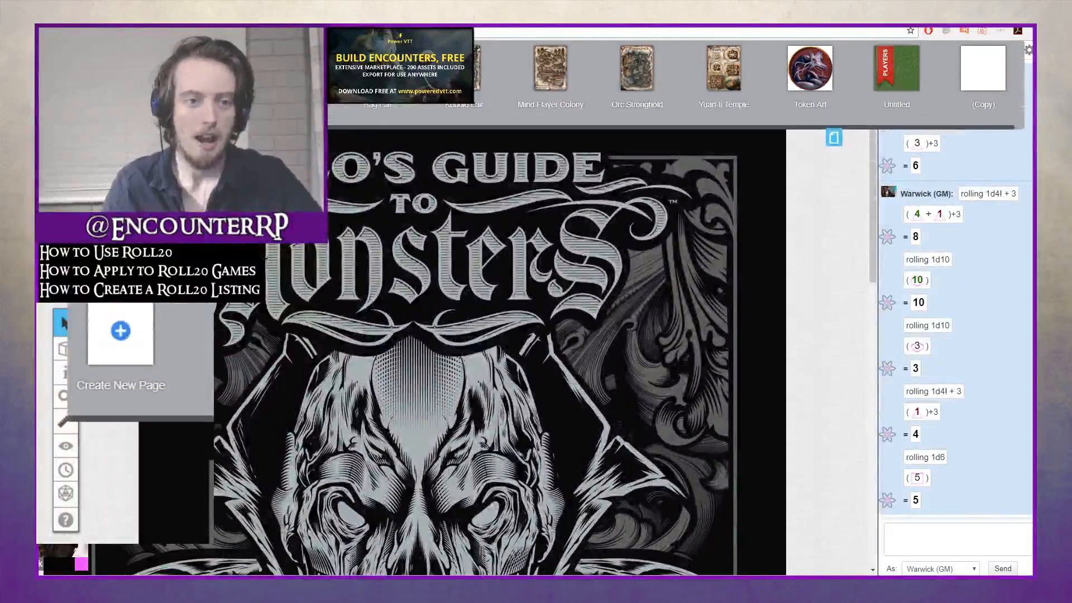
left_click(883, 71)
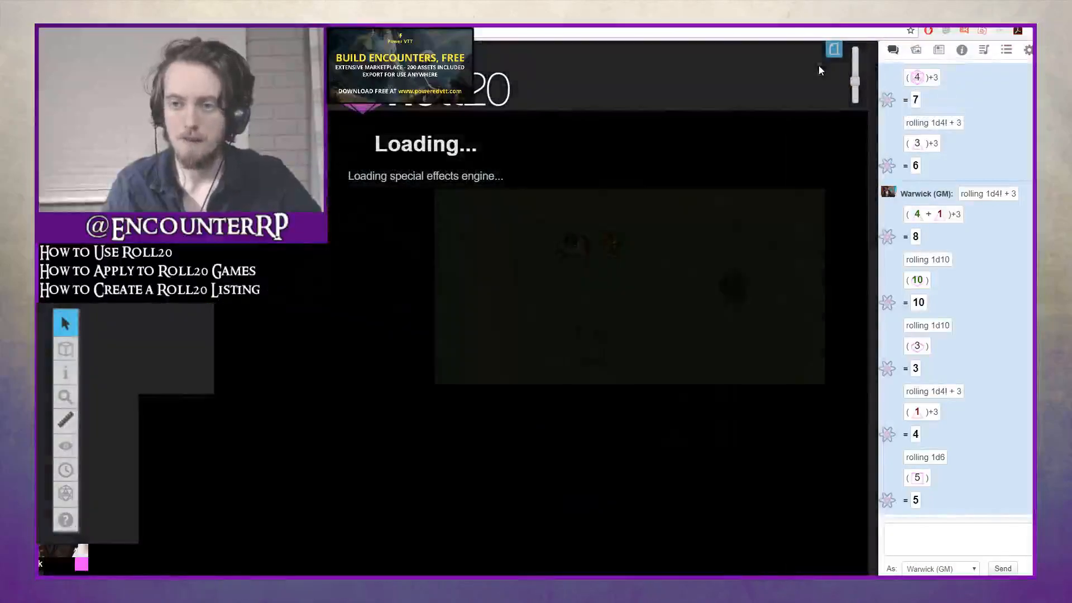
left_click(833, 60)
left_click(929, 51)
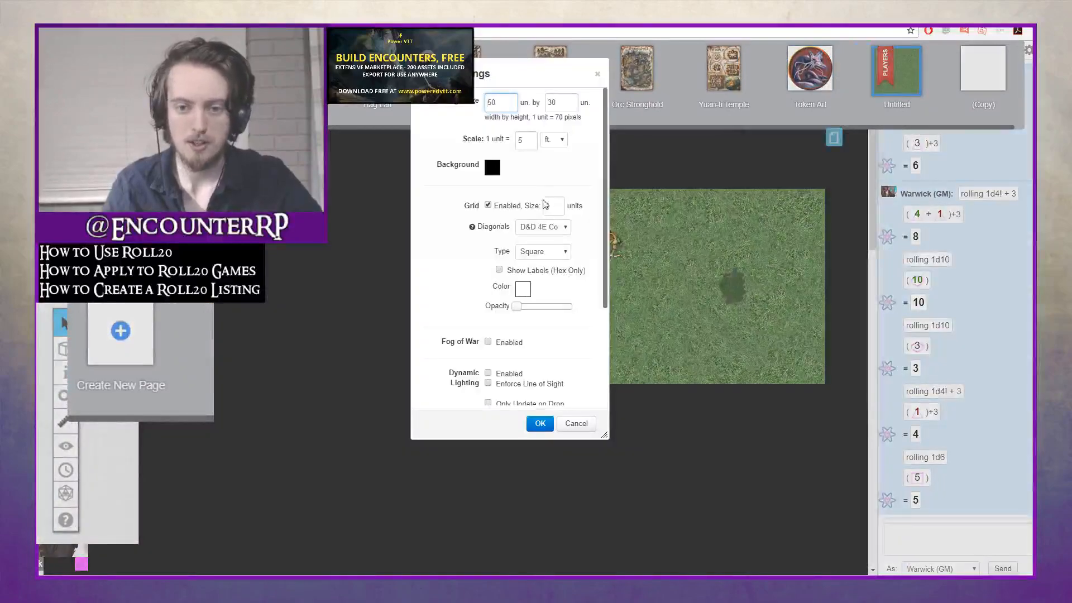
left_click_drag(518, 309, 542, 307)
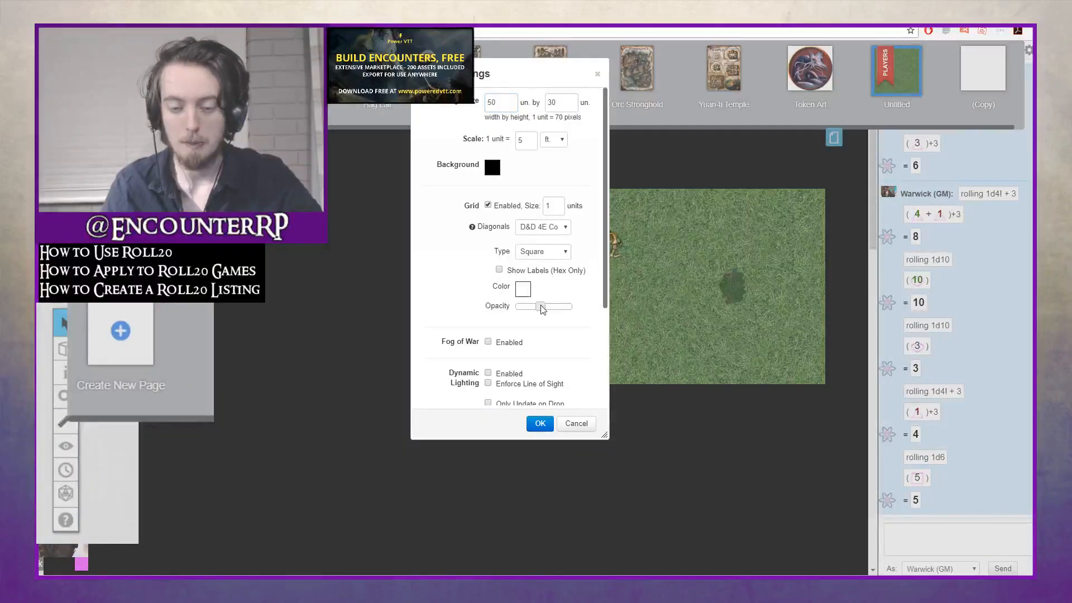
Enable Fog of War for the Untitled page and raise the GM opacity slightly
scroll(416, 286, "down", 3)
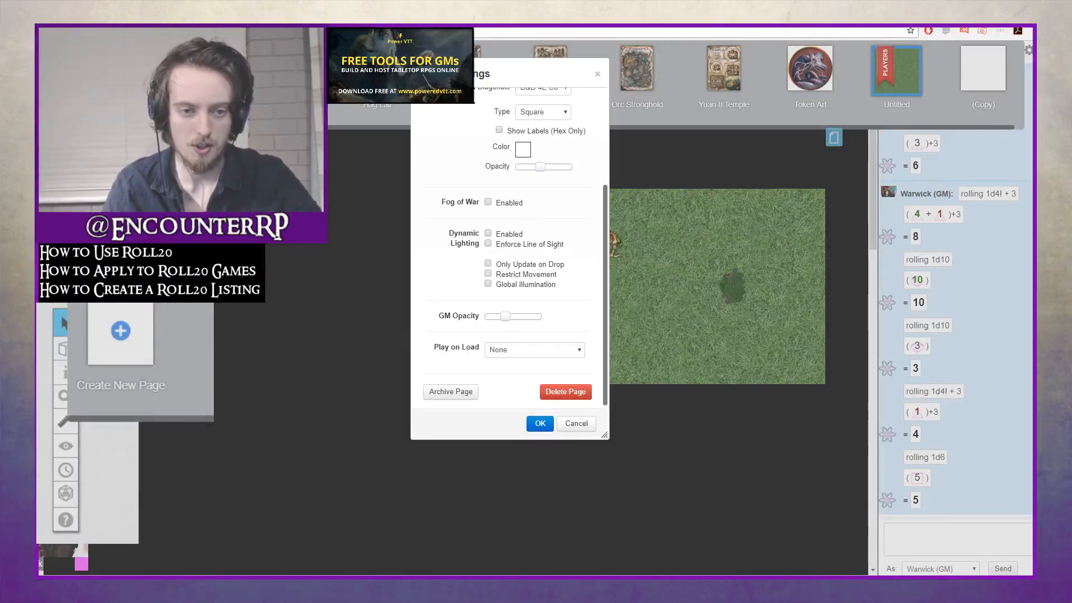
left_click(510, 203)
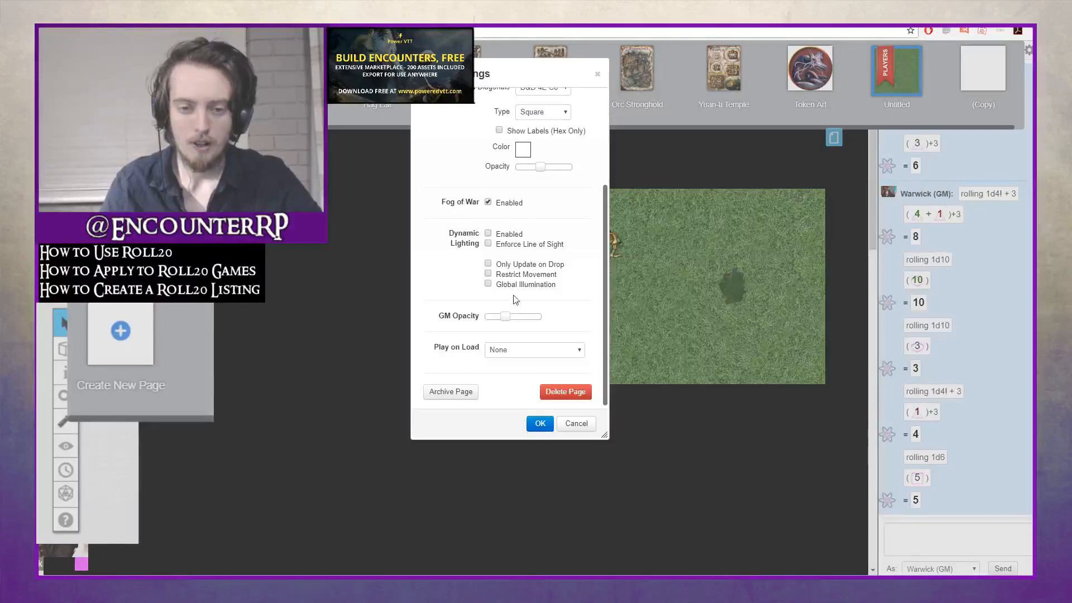
left_click(505, 318)
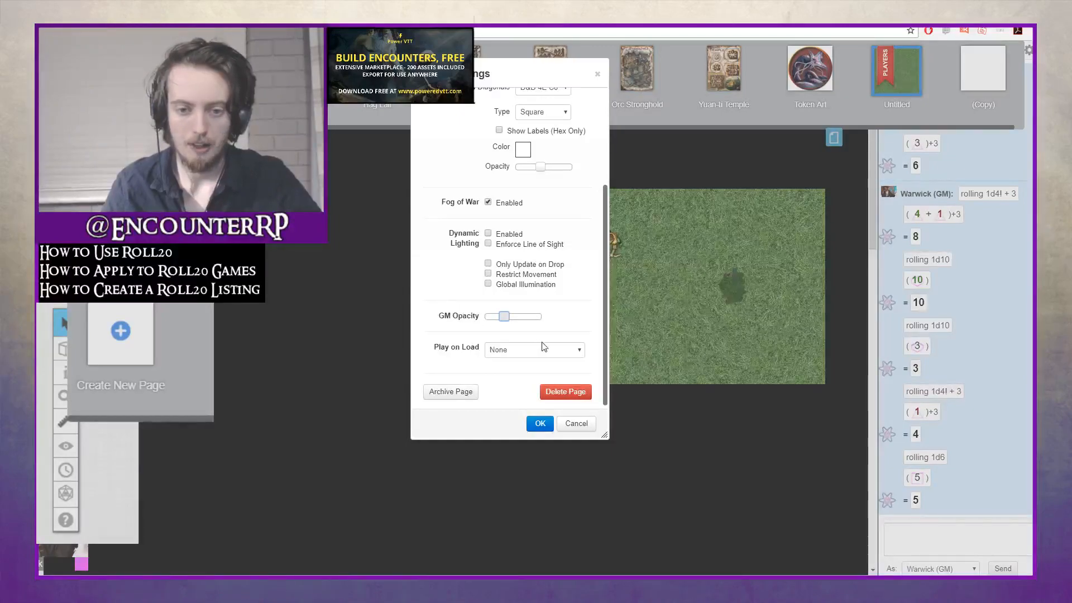
left_click_drag(505, 317, 509, 318)
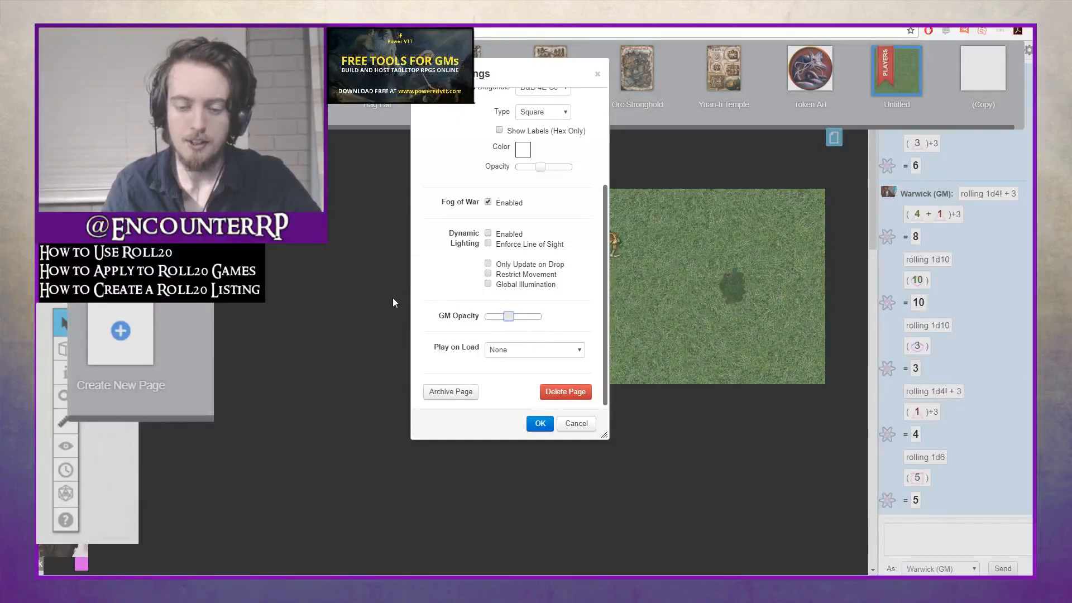
Set the page's Play on Load track to Desert Bazaar and review the remaining page settings
left_click(514, 350)
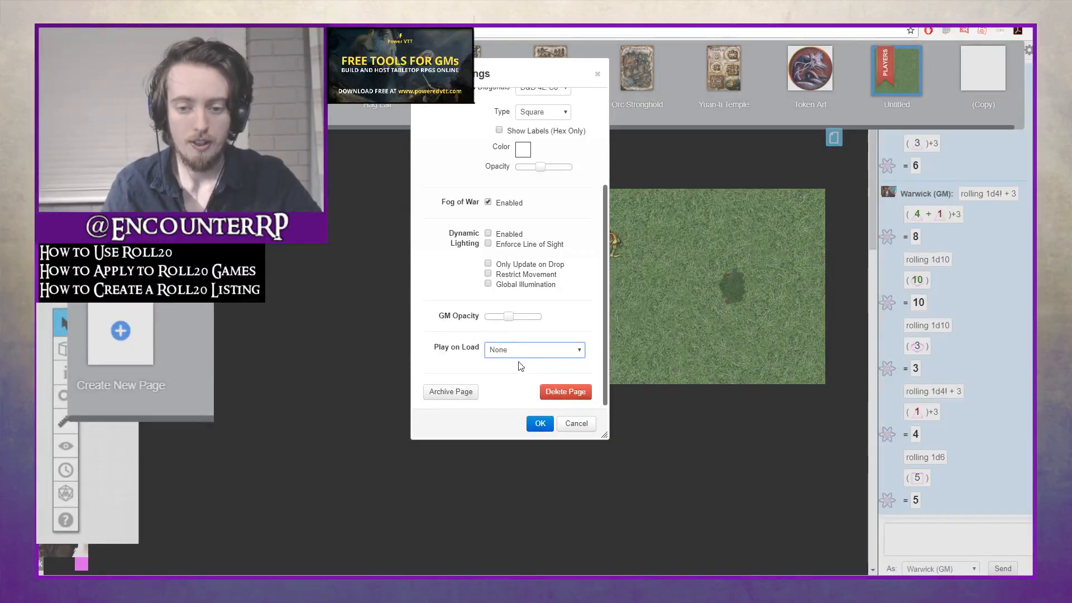
left_click(511, 418)
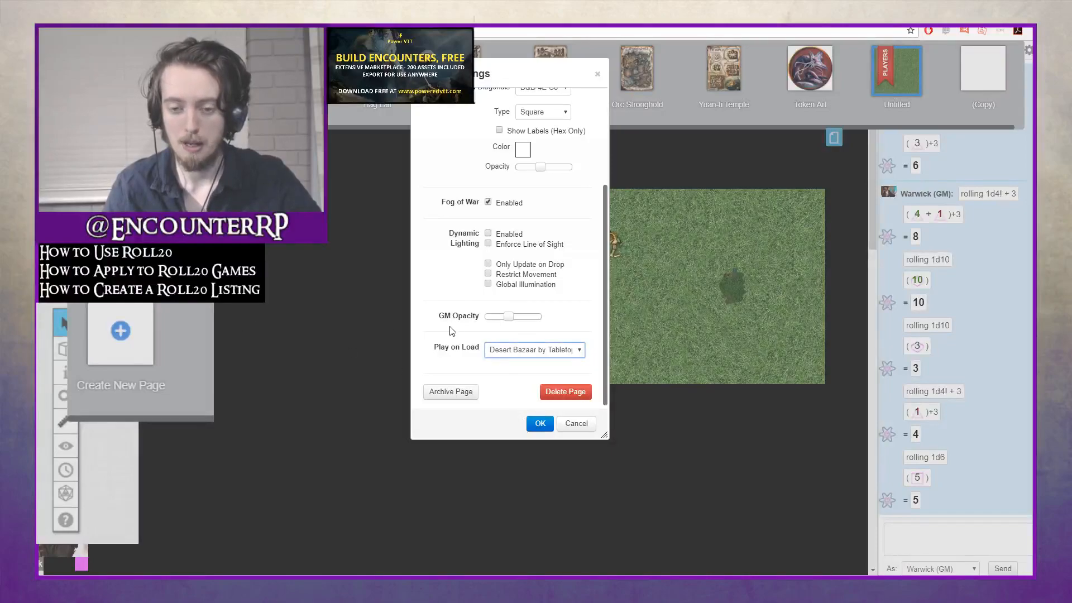
scroll(453, 323, "up", 2)
scroll(443, 332, "down", 2)
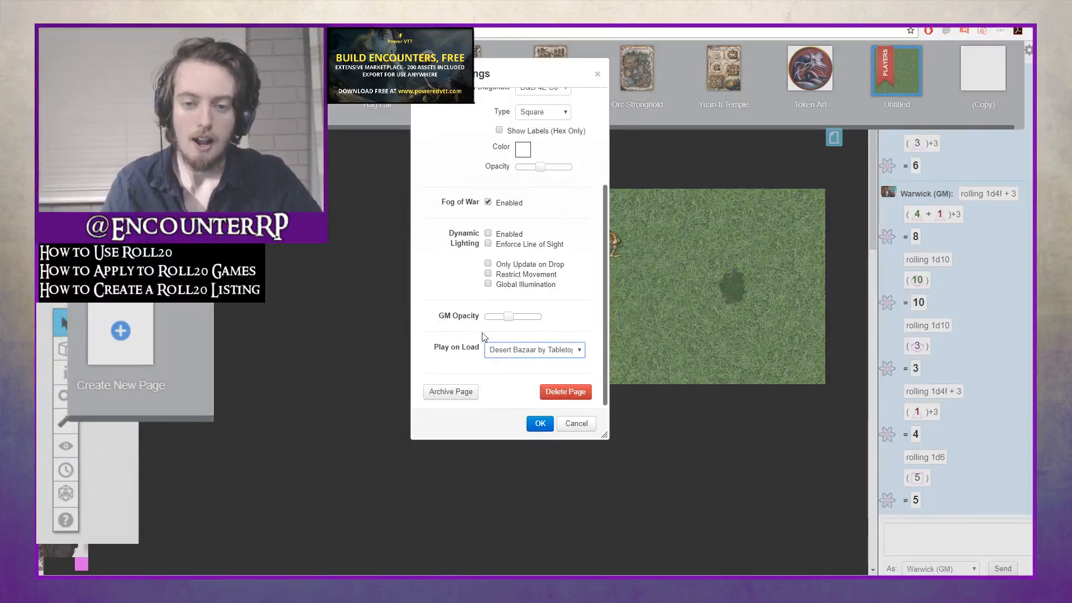
scroll(469, 350, "up", 2)
scroll(453, 335, "up", 1)
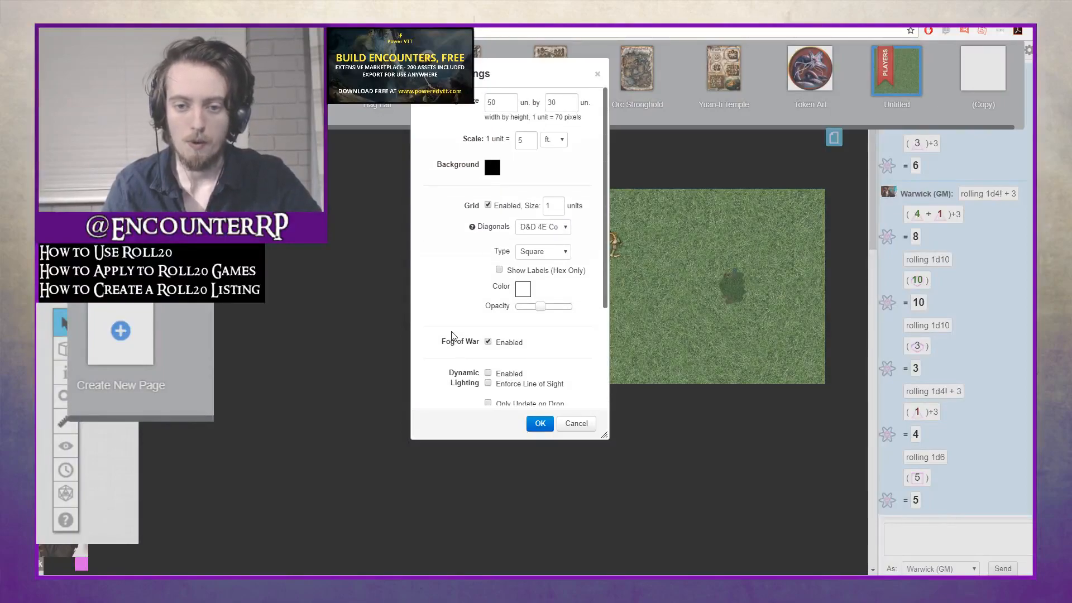
Save the Untitled page's settings and collapse the page list to show the fogged grass map
scroll(444, 316, "down", 3)
left_click(540, 423)
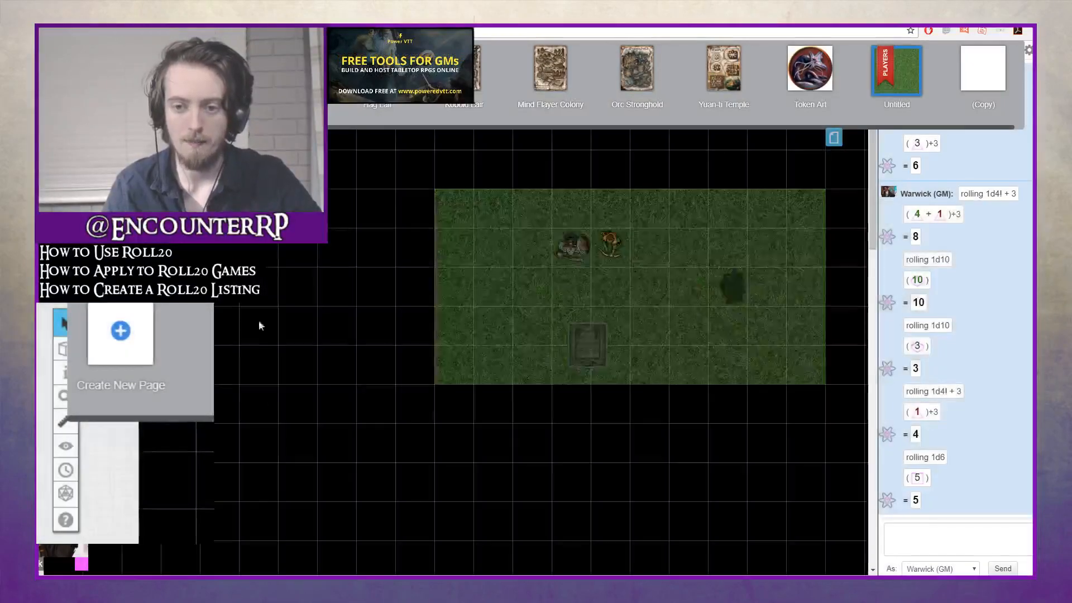
left_click(833, 137)
mouse_move(501, 246)
left_mouse_down()
mouse_move(434, 249)
mouse_move(506, 248)
left_mouse_up()
left_click(563, 291)
left_click_drag(512, 319, 437, 320)
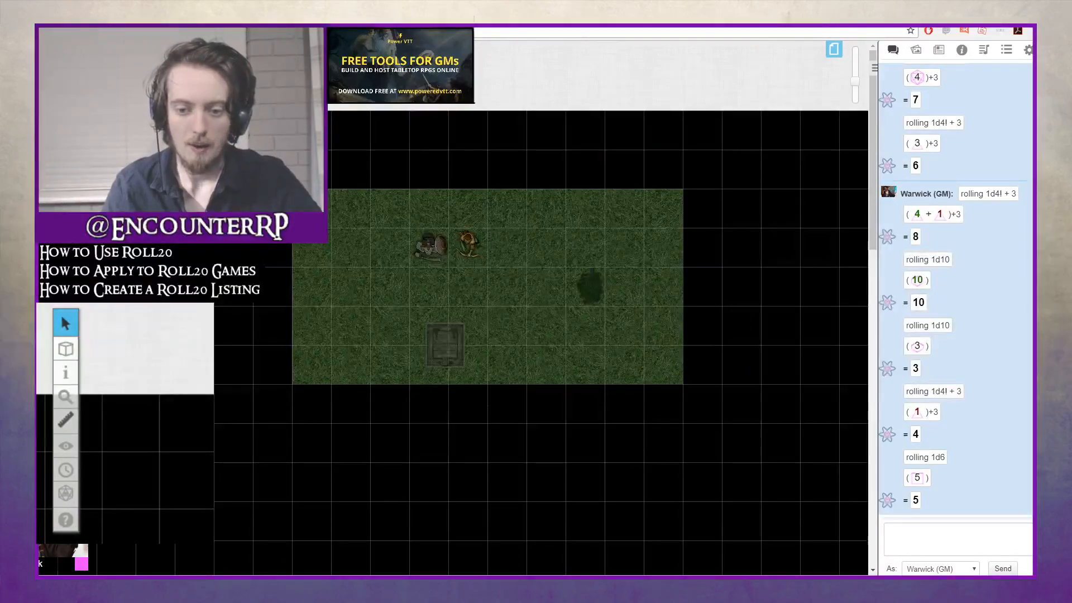
Move the orange creature token one square east on the grass map, away from the shield-bearing token
mouse_move(506, 222)
left_mouse_down()
mouse_move(504, 192)
mouse_move(507, 296)
mouse_move(499, 215)
left_mouse_up()
left_click(532, 304)
left_click_drag(513, 269, 515, 283)
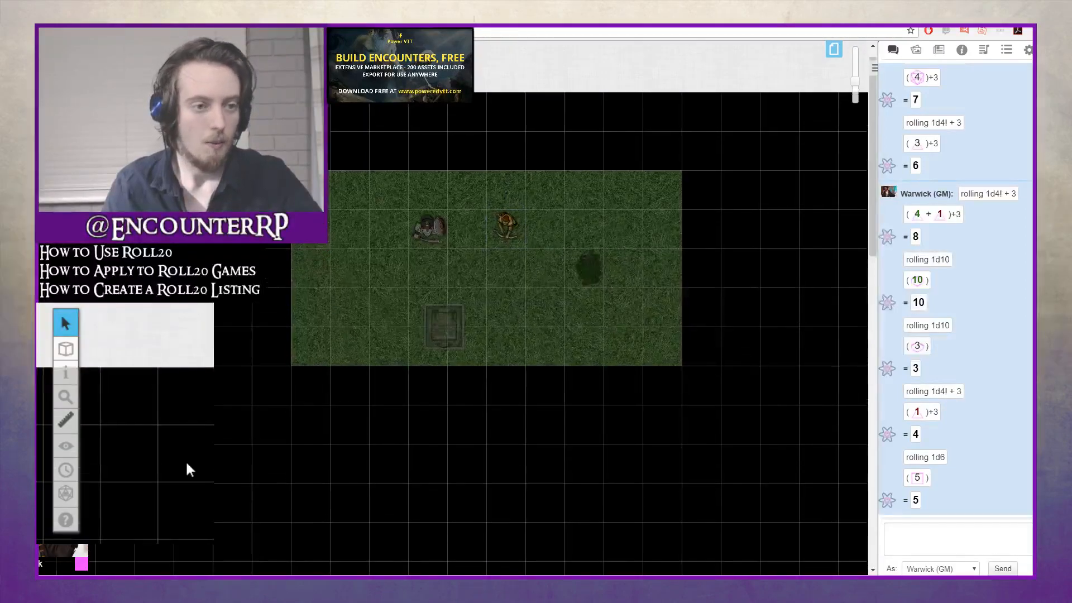
Use Reveal Areas to uncover a small rectangle west of the shield-bearing token and two overlapping rectangles around the eastern bush
mouse_move(66, 450)
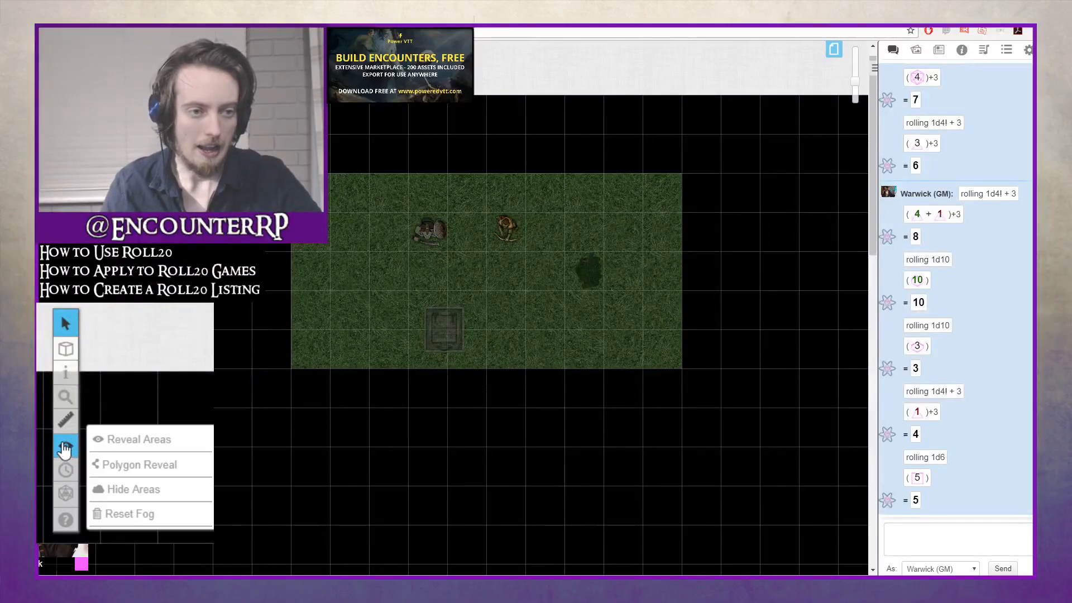
left_click(105, 441)
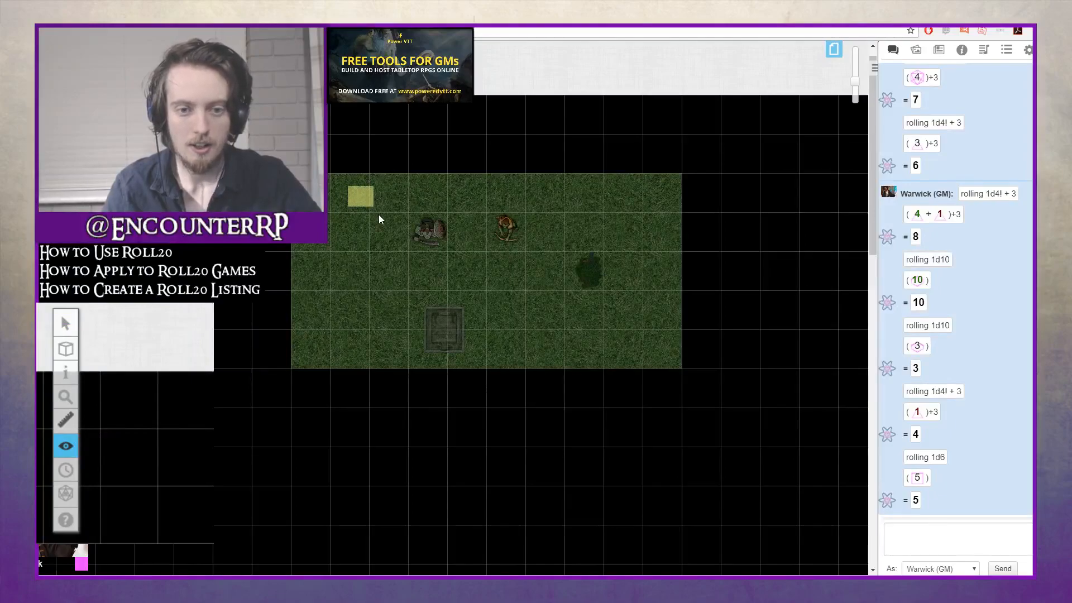
left_click_drag(388, 240, 394, 248)
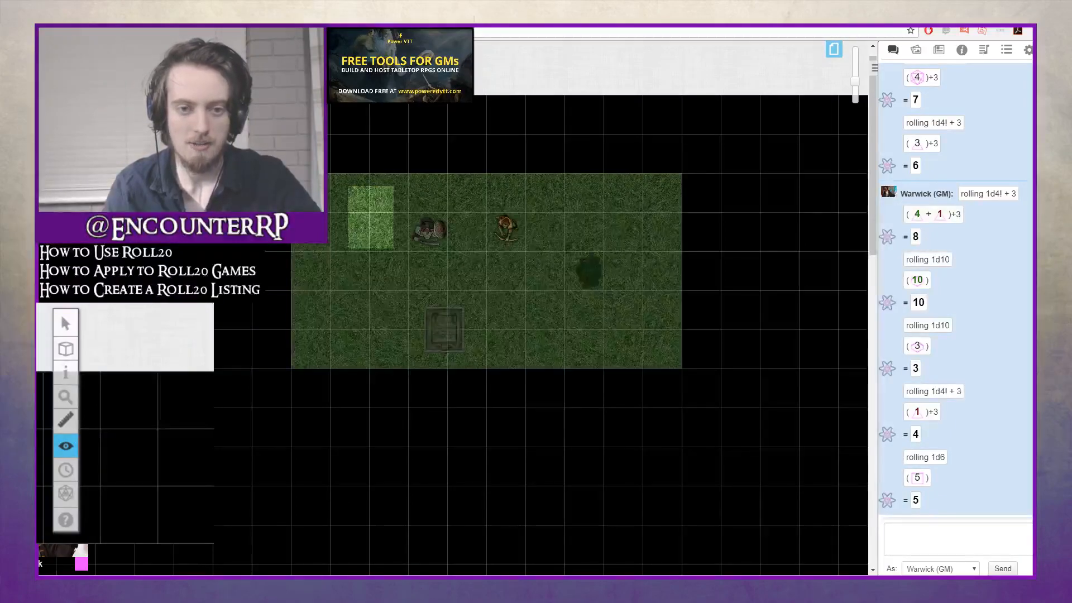
left_click_drag(620, 194, 677, 311)
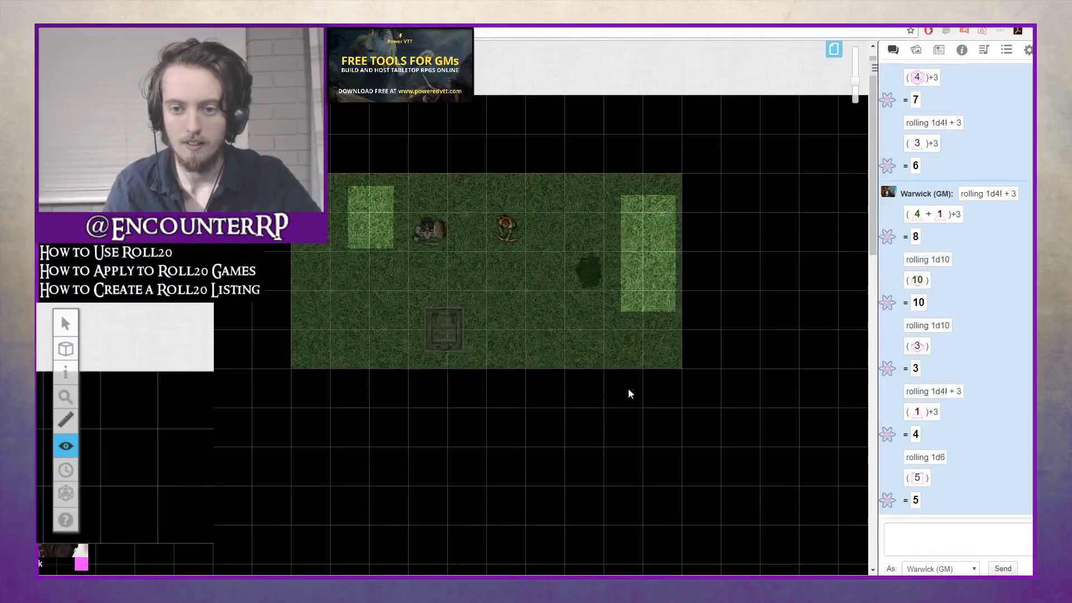
left_click_drag(551, 186, 639, 319)
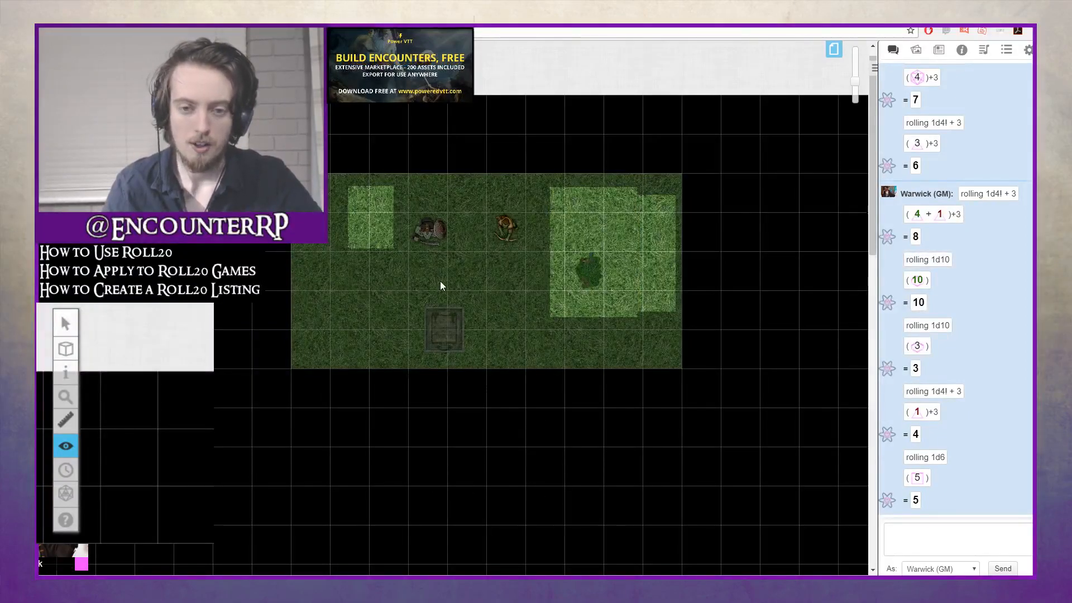
Reveal the rest of the grass map with large overlapping rectangles until no fog covers it
left_click_drag(340, 333, 678, 167)
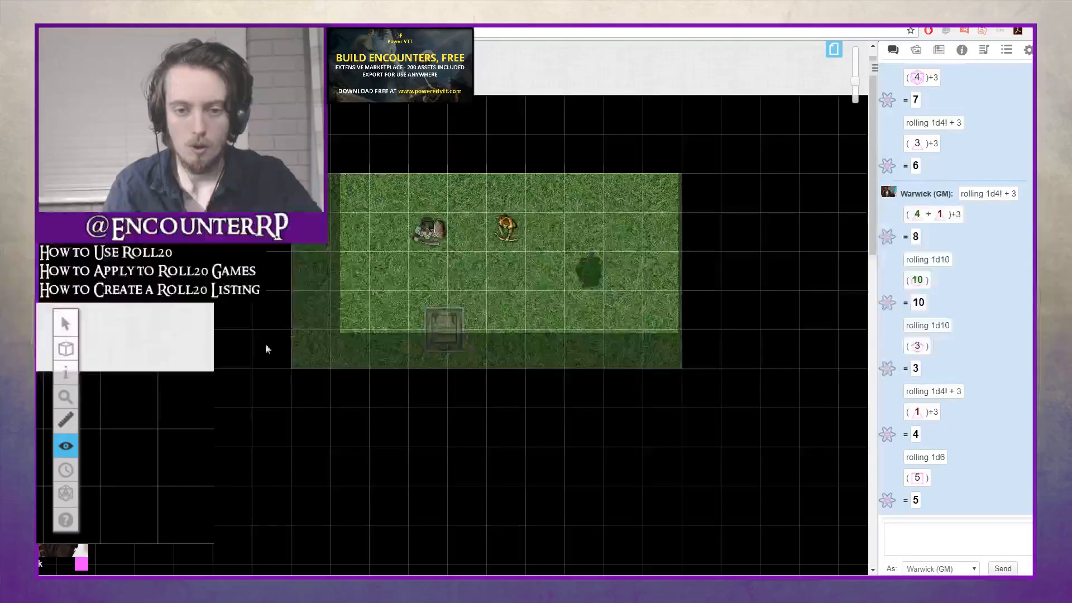
left_click_drag(343, 337, 370, 303)
left_click_drag(267, 313, 366, 171)
left_click_drag(345, 295, 537, 446)
left_click_drag(438, 309, 751, 406)
left_click_drag(603, 366, 753, 150)
left_click_drag(305, 245, 357, 143)
left_click_drag(328, 231, 369, 106)
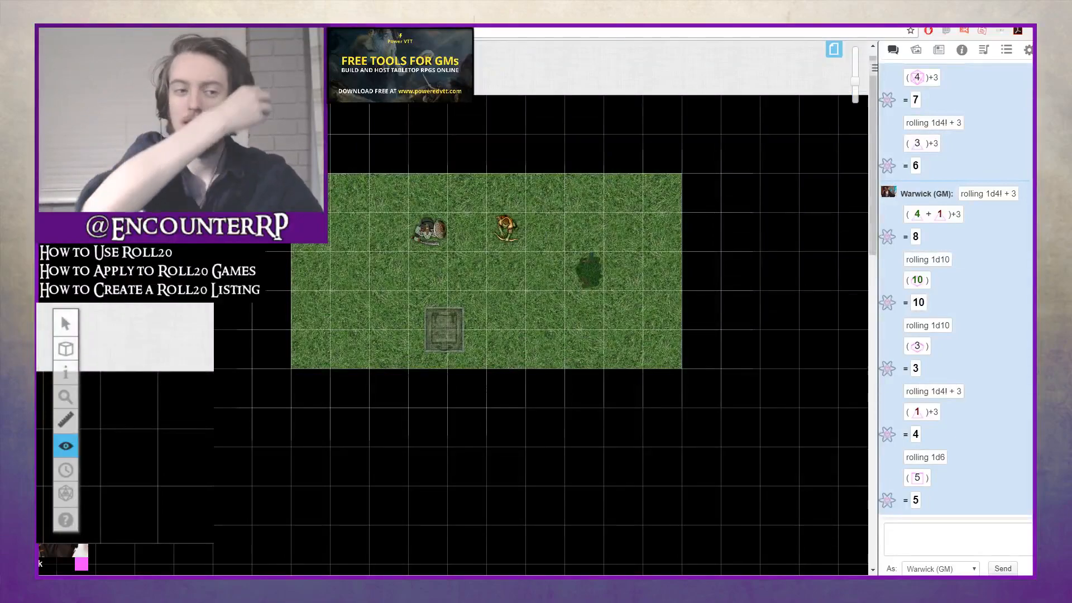
left_click_drag(518, 239, 582, 277)
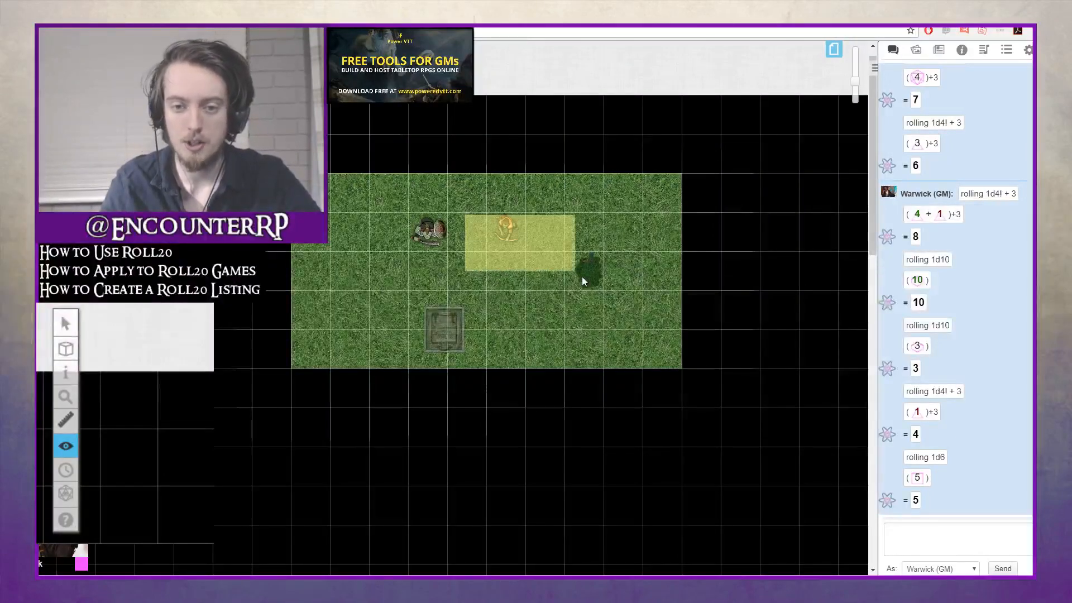
Use Hide Areas to cover the grass map's western strip and northern edge with fog again
left_click(1027, 50)
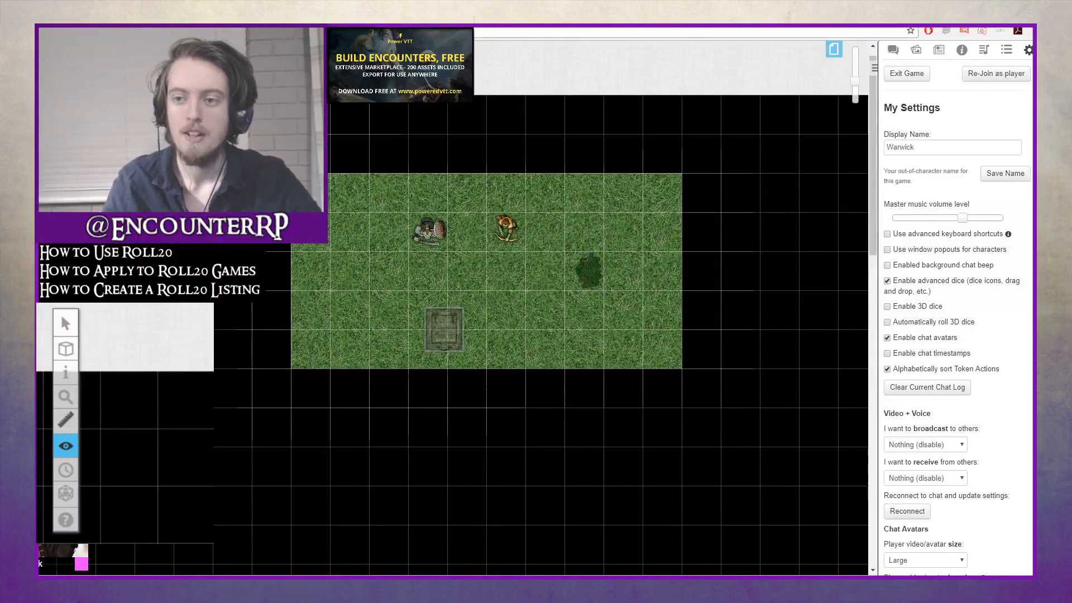
left_click(893, 50)
mouse_move(65, 445)
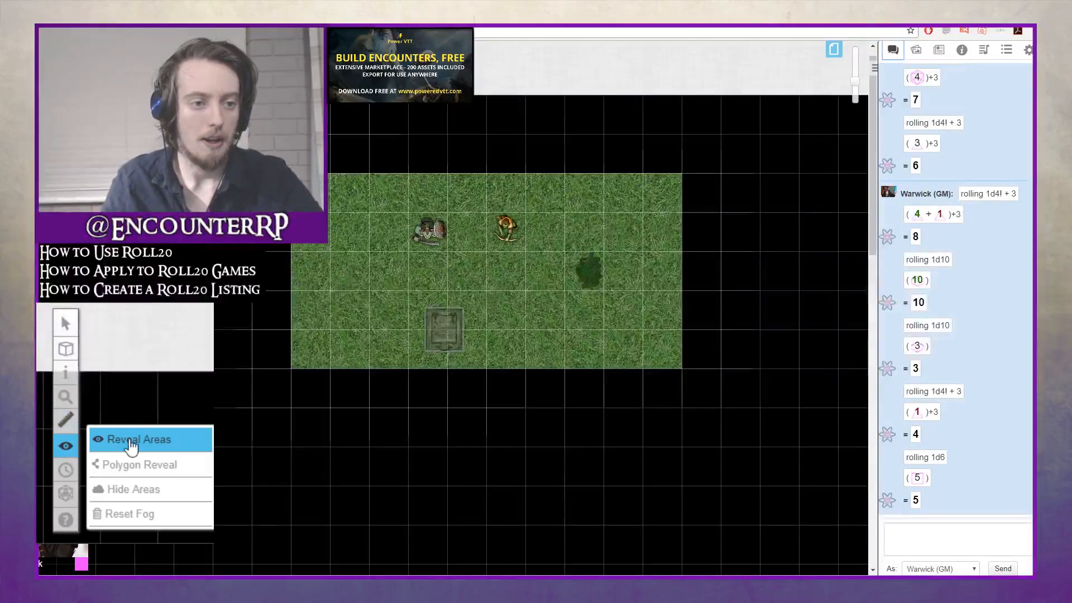
left_click(143, 488)
left_click_drag(287, 170, 369, 444)
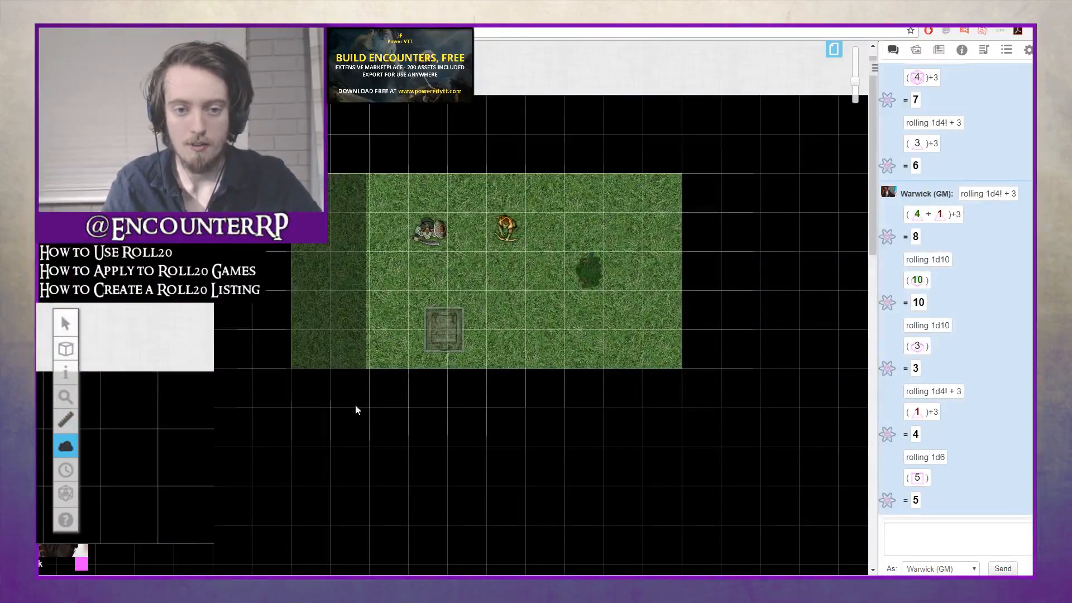
left_click_drag(282, 148, 766, 170)
left_click_drag(469, 183, 768, 110)
Reset the fog for the entire page and return to the Select tool
mouse_move(83, 454)
left_click(142, 511)
left_click(527, 355)
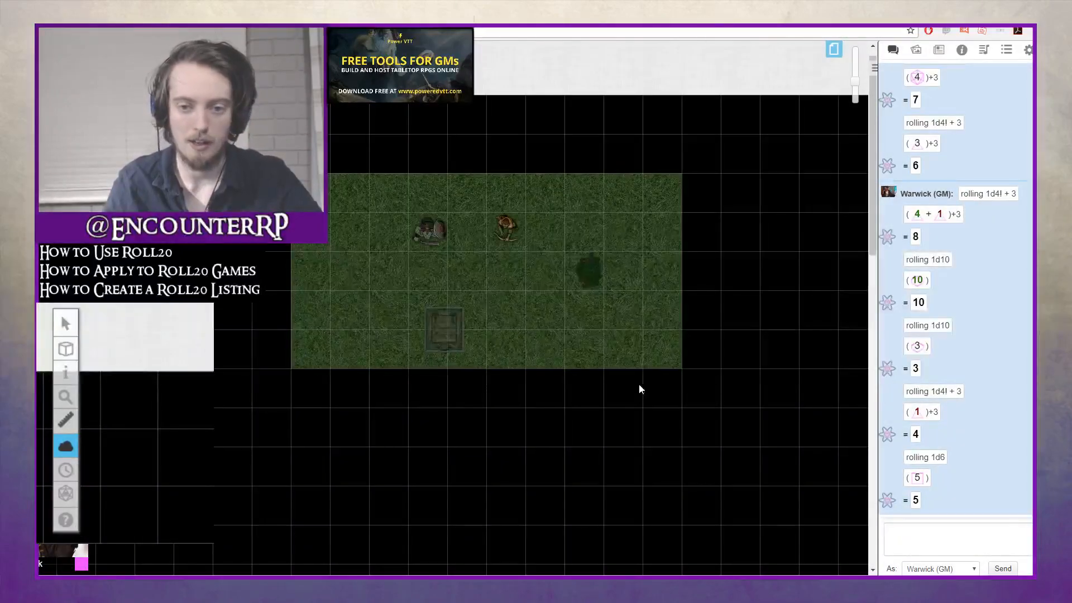
mouse_move(62, 455)
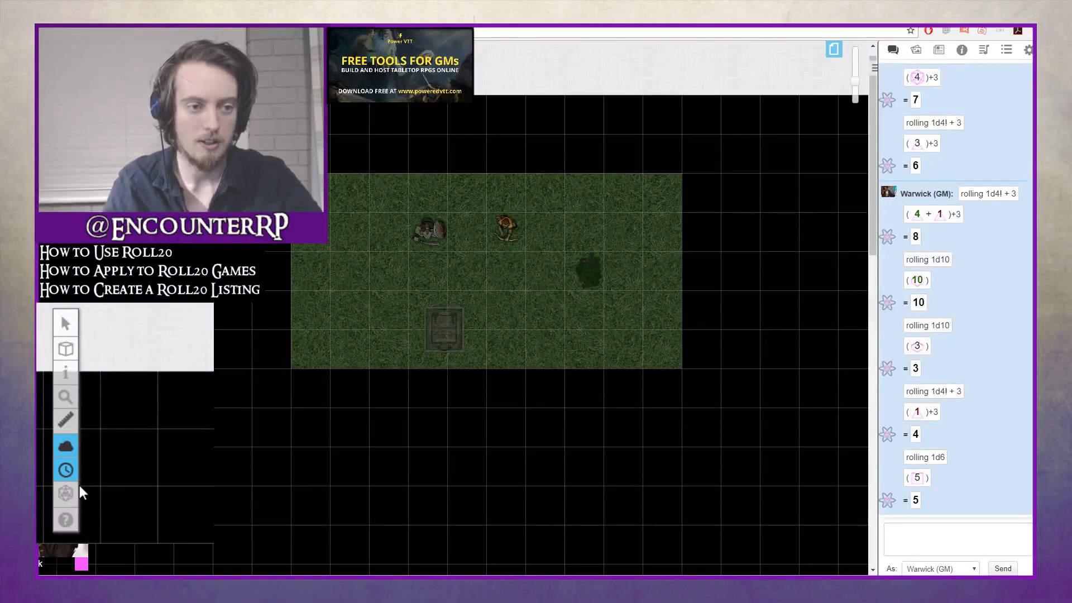
left_click(63, 325)
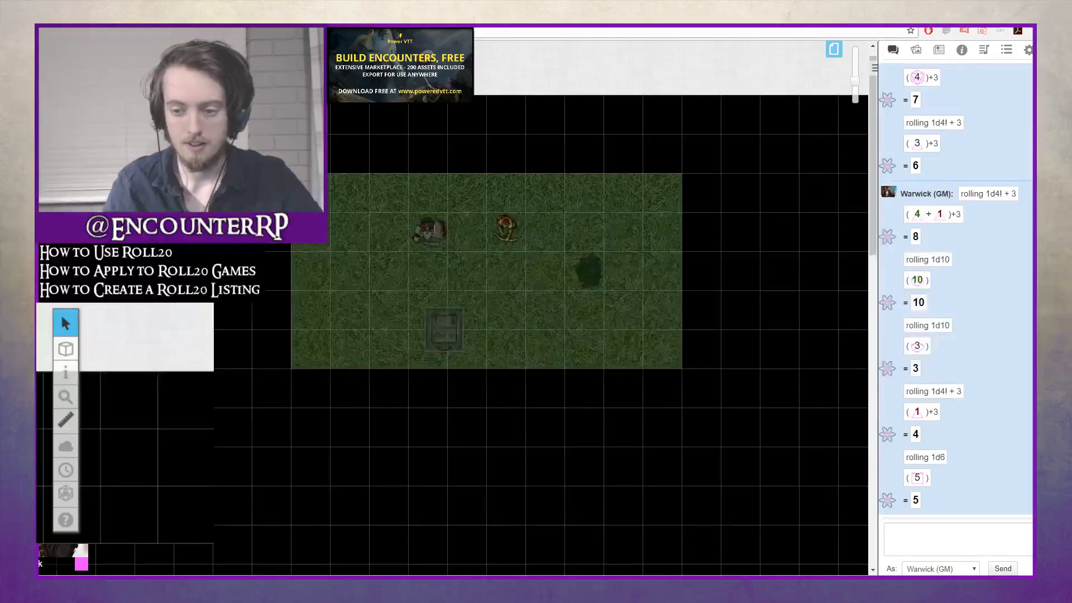
Set the chat's speaking identity to Won Grunust
left_click(913, 528)
left_click(928, 569)
left_click(924, 557)
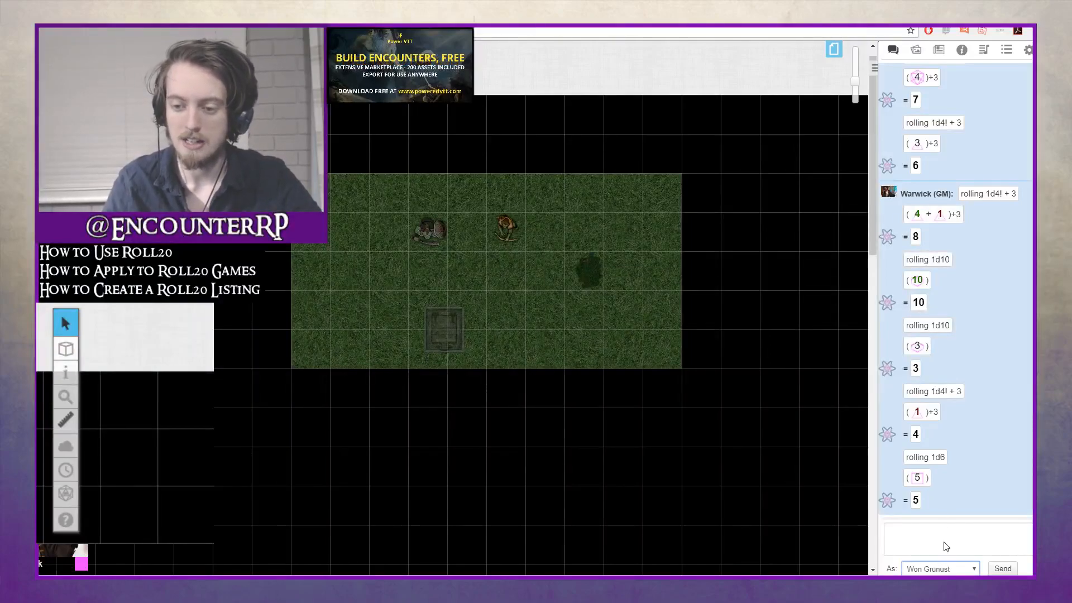
Create a journal character named Orc, save it and close its window
left_click(940, 50)
left_click(1022, 100)
left_click(1008, 115)
type("Orc")
left_click(620, 440)
left_click(753, 77)
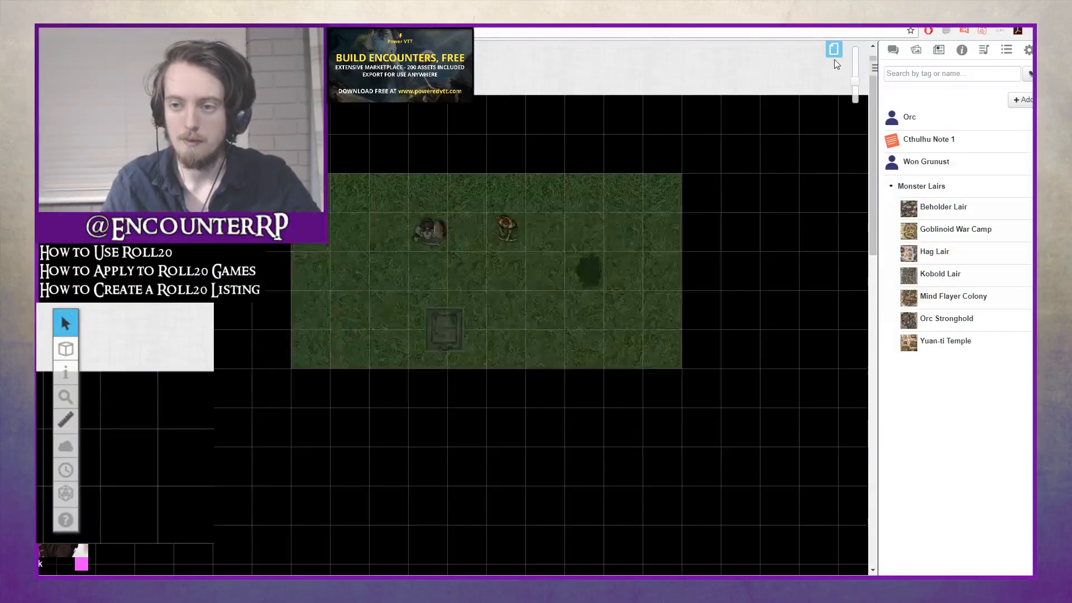
Speak in the chat as Orc and send the dice command /roll 1d6
left_click(893, 50)
left_click(932, 549)
type("/roll 12")
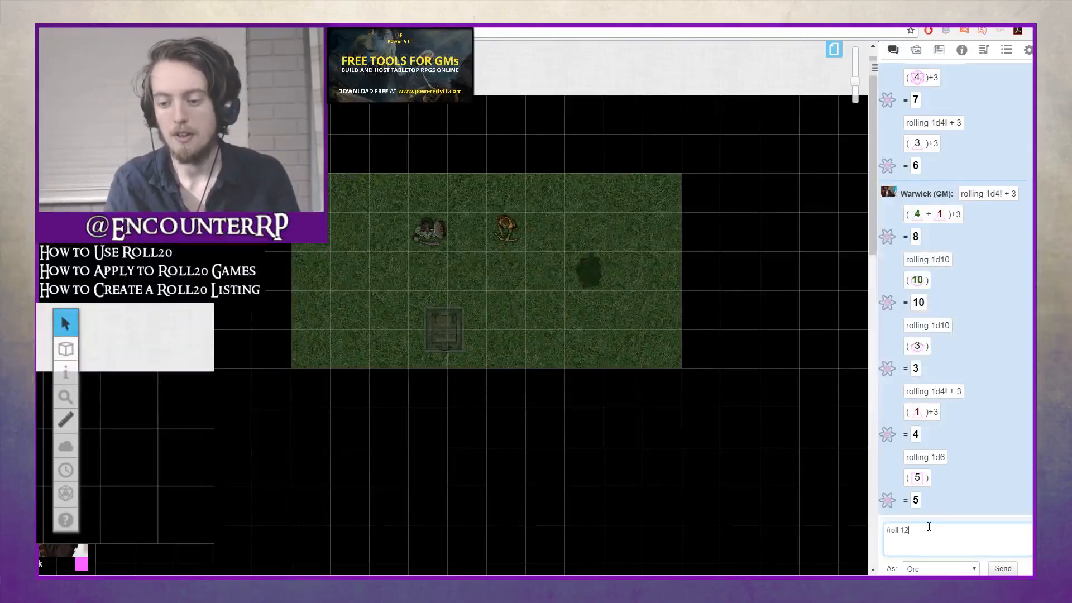
key("BackSpace")
type("d6")
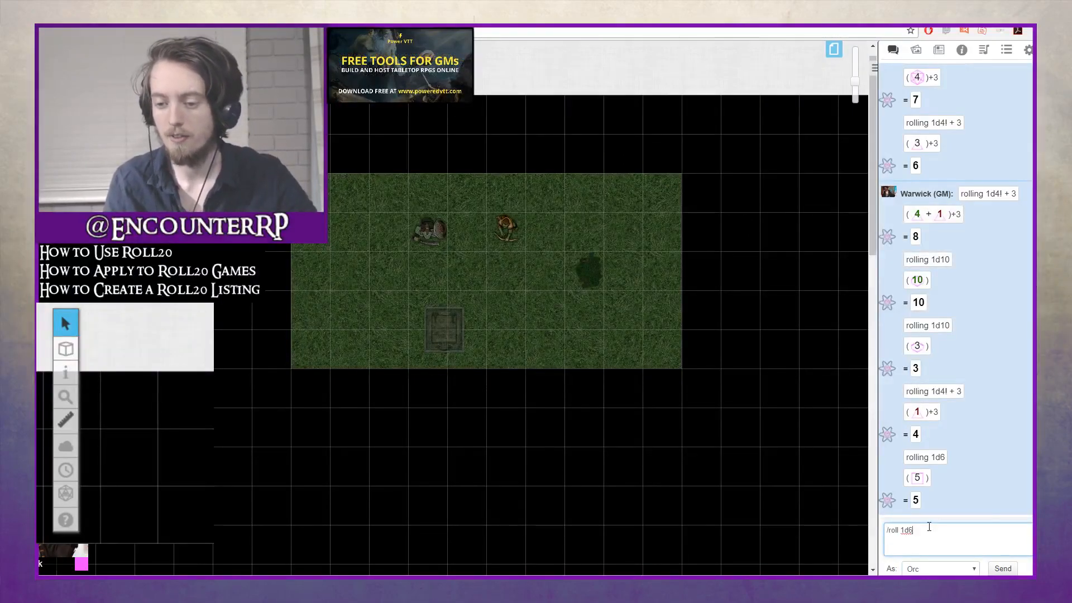
key("Return")
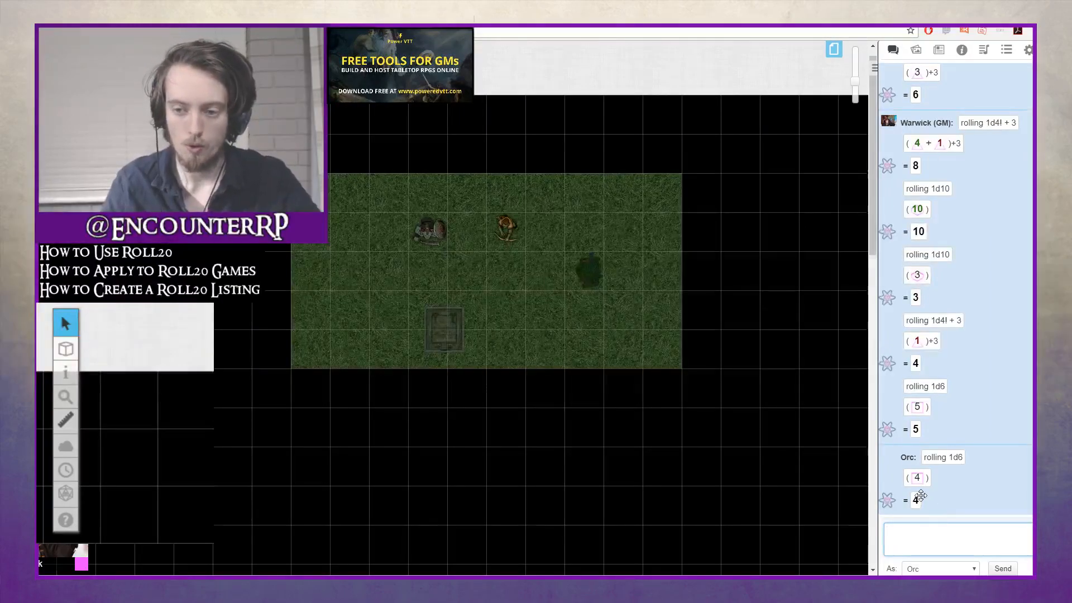
Compare the speaker label on the earlier GM rolls with the one on the Orc's roll in the chat log
scroll(969, 185, "up", 3)
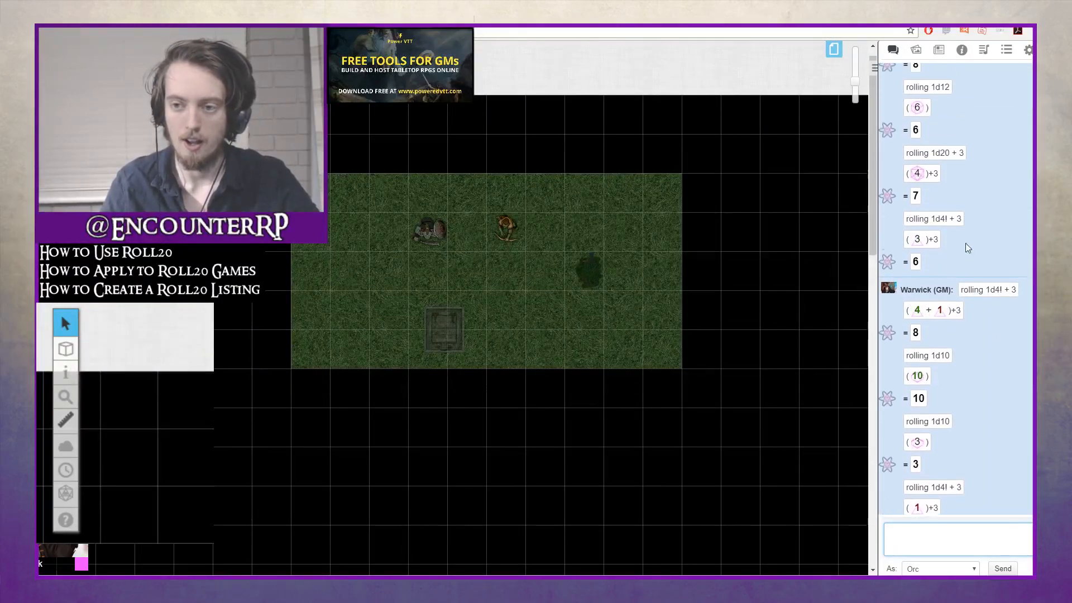
left_click_drag(901, 291, 949, 291)
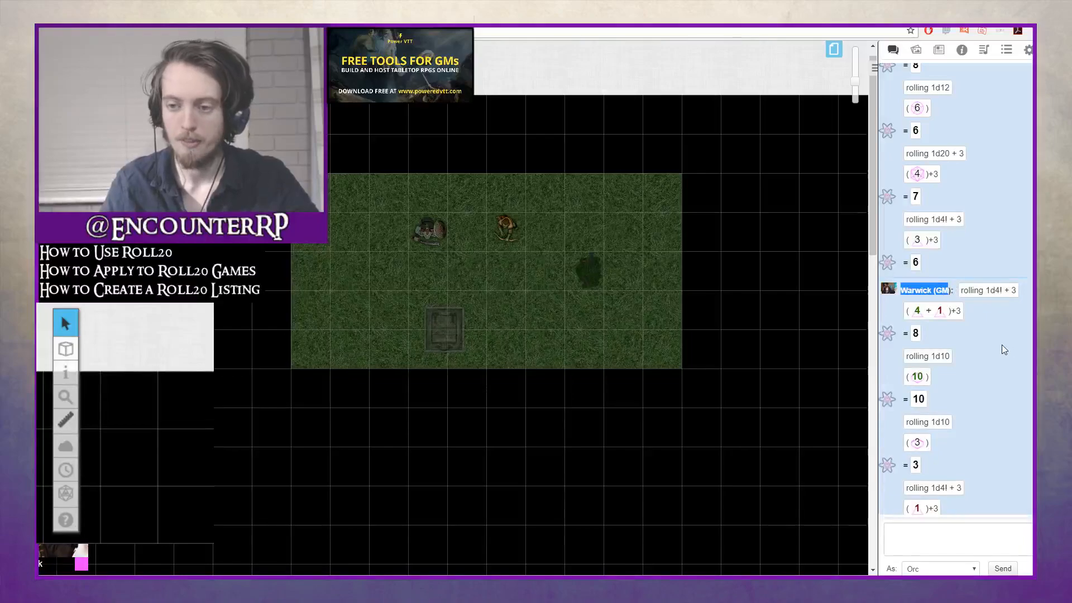
left_click(1002, 344)
scroll(1002, 357, "down", 3)
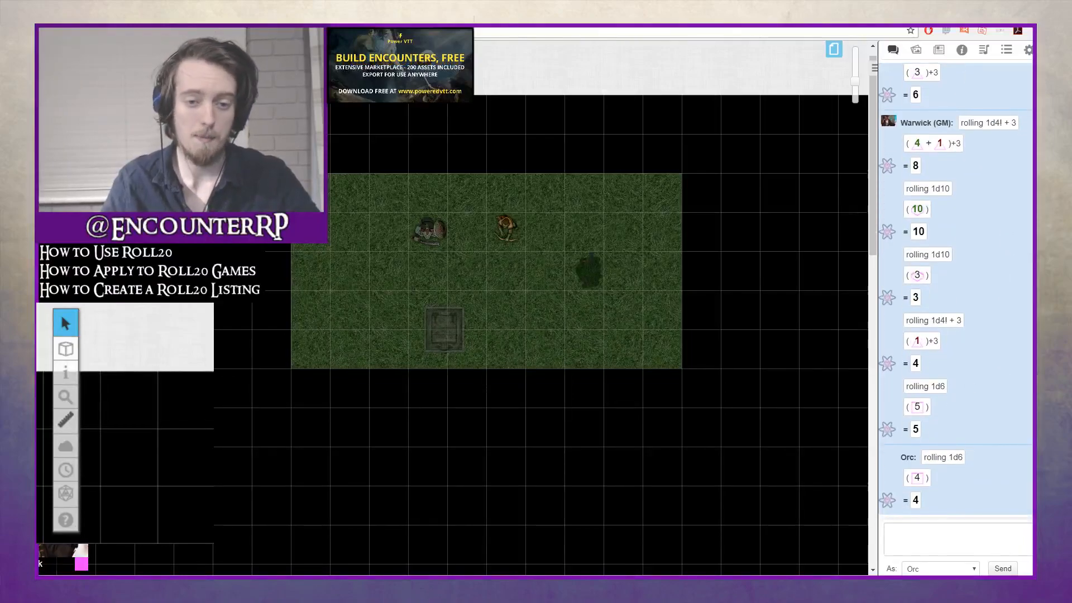
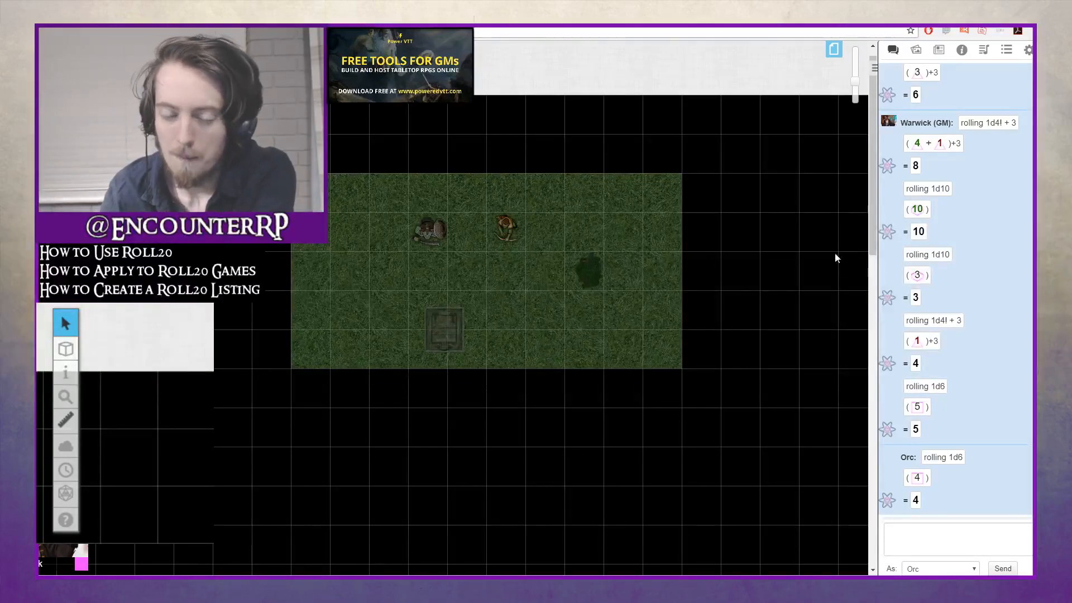
Move the shield-bearing token two squares west on the grass map and create a new blank page
left_click_drag(429, 228, 337, 247)
left_click(334, 255)
left_click(834, 51)
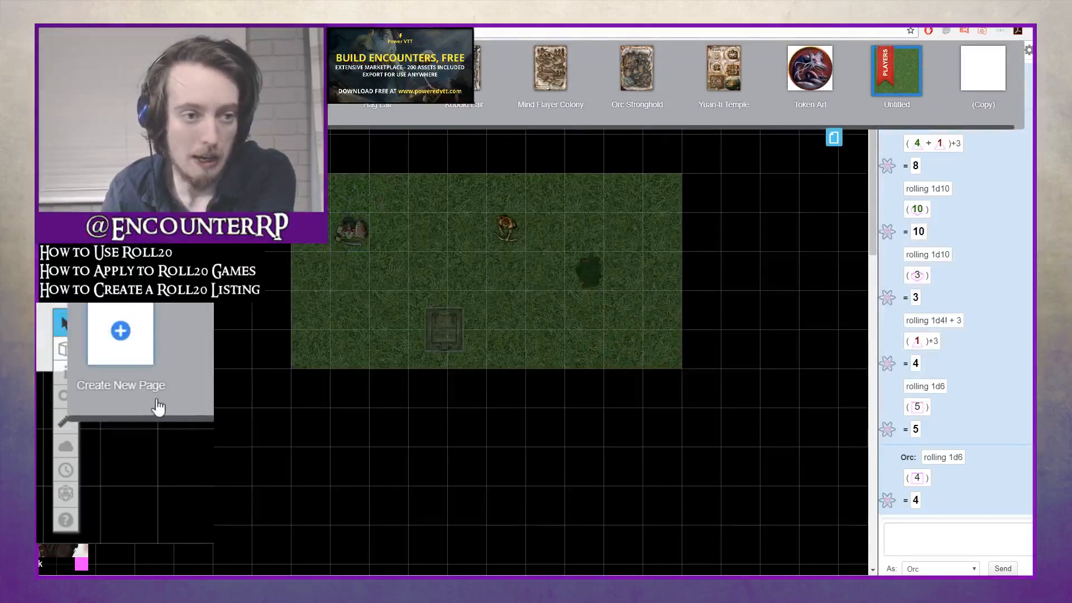
left_click_drag(163, 417, 178, 419)
left_click(106, 333)
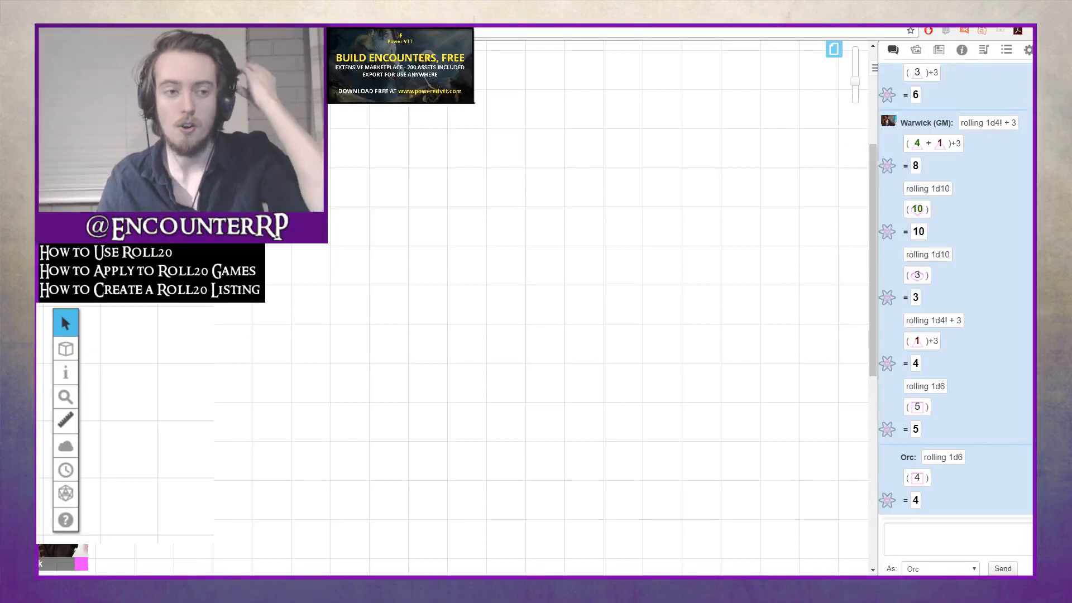
Search the art library's Maps, Tiles category for "temple"
mouse_move(65, 349)
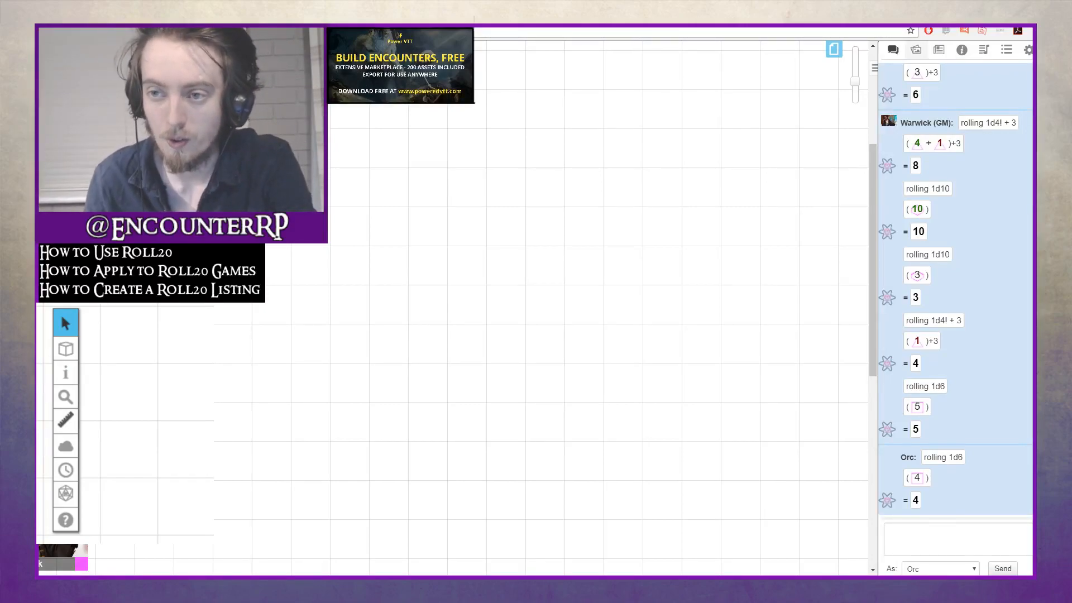
left_click(915, 50)
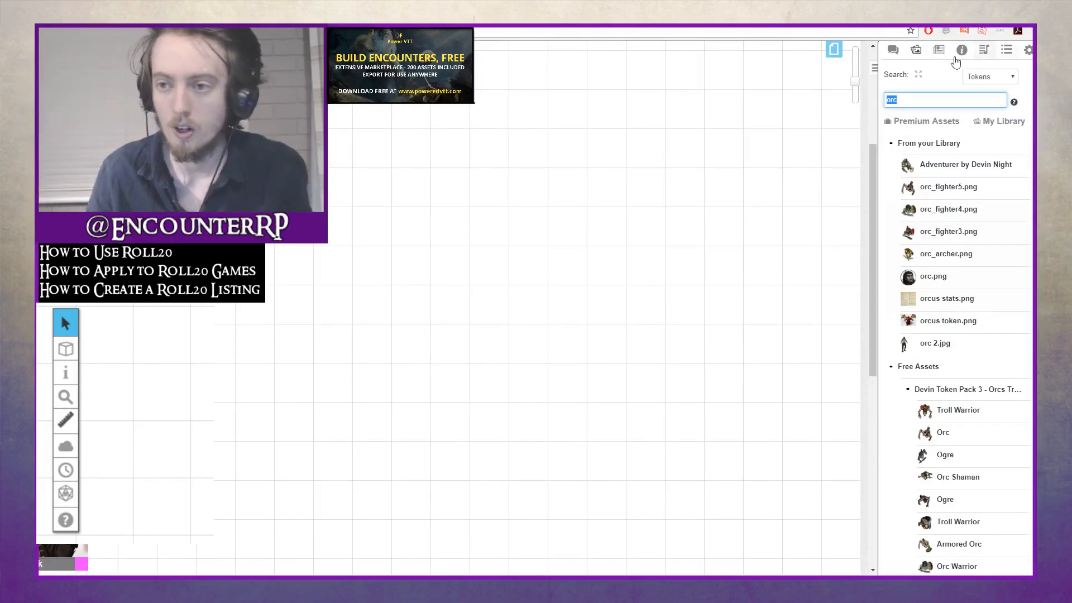
left_click(983, 76)
left_click(985, 102)
double_click(909, 99)
type("temple")
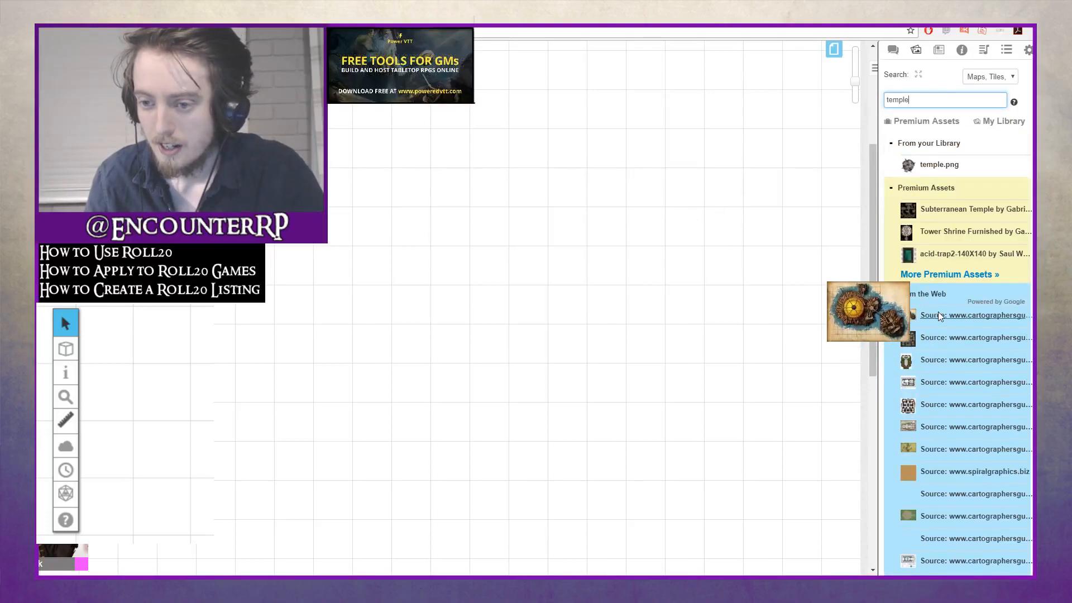
Place the first web result, the island temple map with the yellow dome, on the blank page and enlarge it
left_click(362, 321)
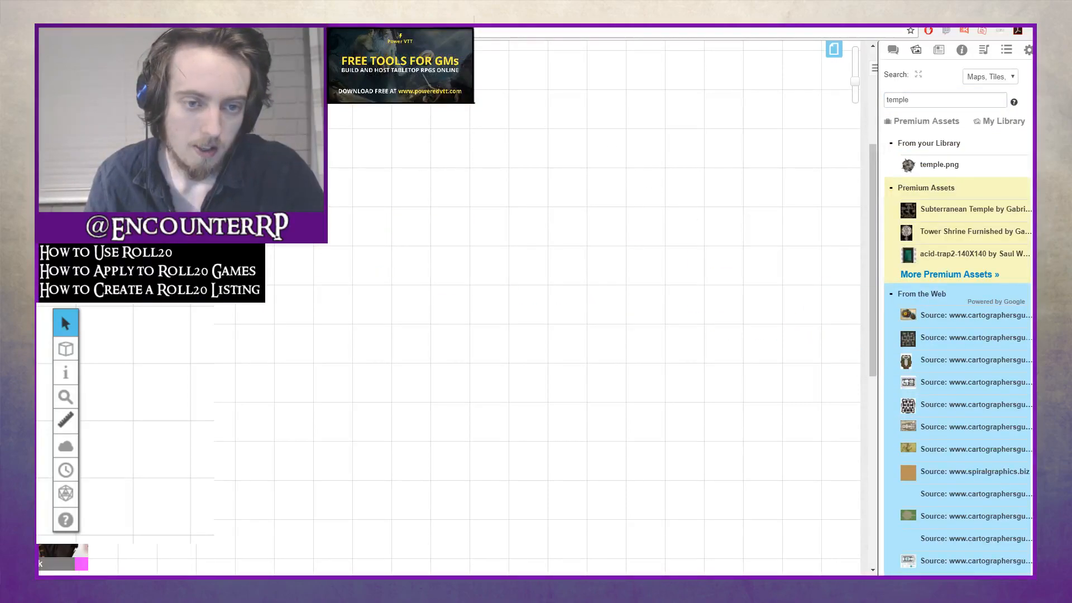
left_click(293, 187)
left_click_drag(313, 207, 617, 339)
left_click_drag(517, 310, 626, 267)
left_click(698, 324)
Place the third web result's temple map on the page, delete the large island temple map and select the remaining one
mouse_move(956, 363)
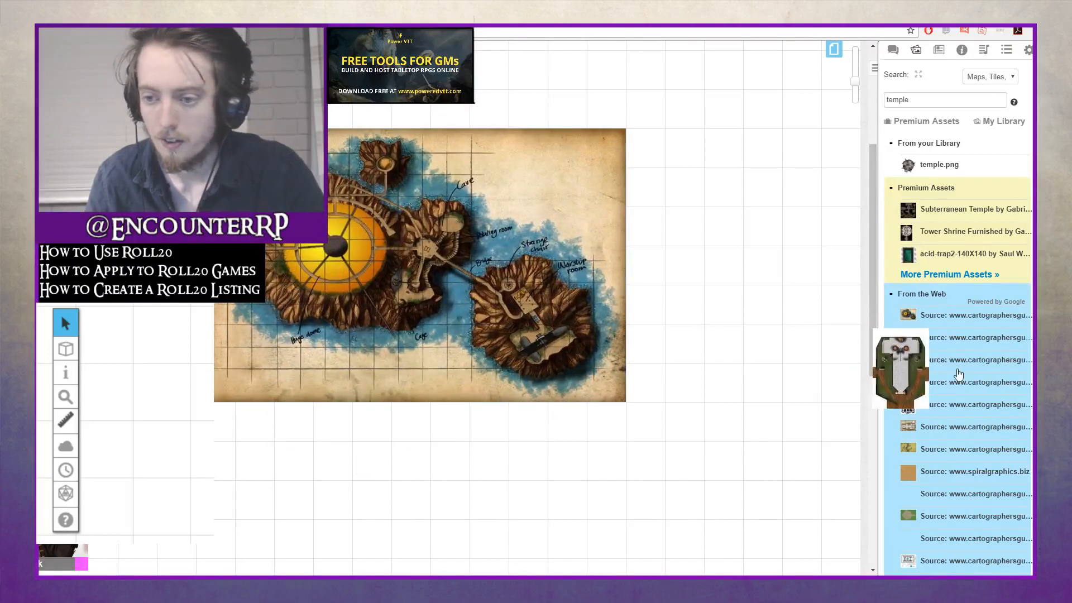
left_click_drag(956, 367, 545, 378)
left_click(494, 299)
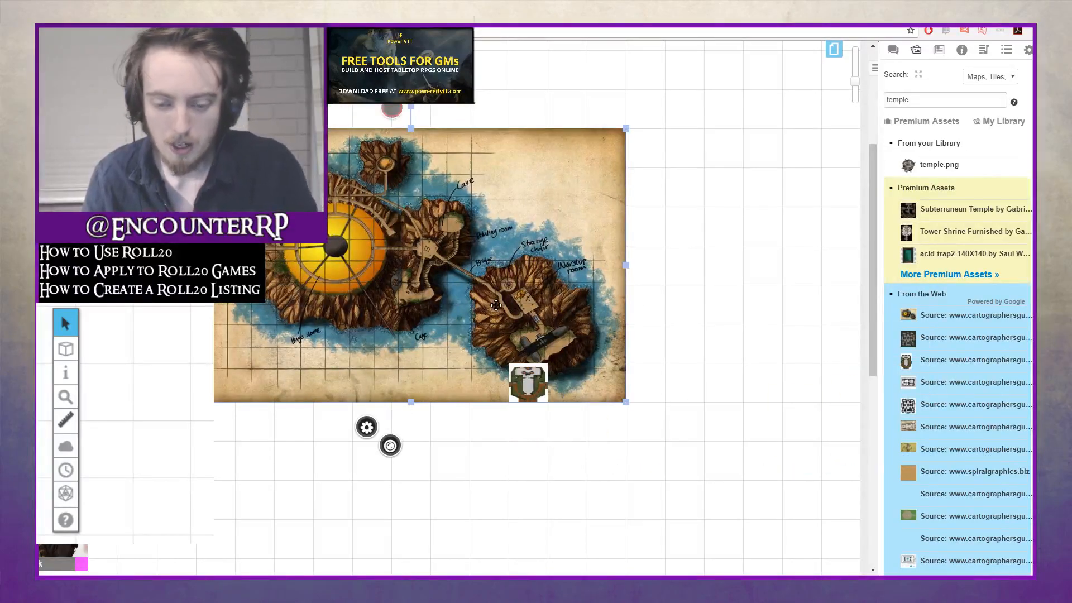
key("Delete")
left_click(528, 382)
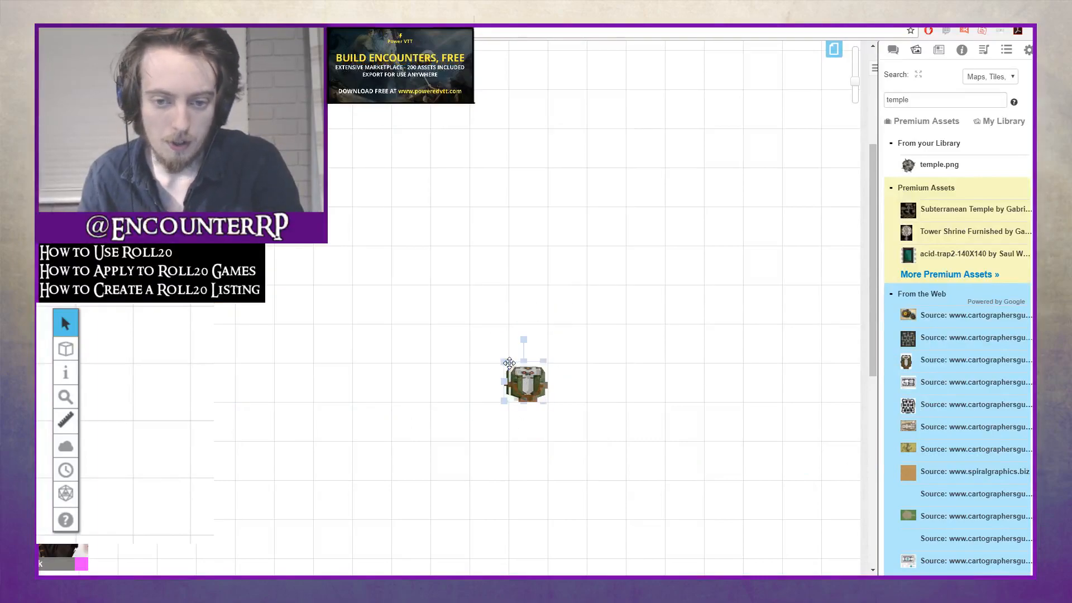
Enlarge the temple map on the blank page to about 9 by 12 squares
left_click_drag(507, 362, 314, 90)
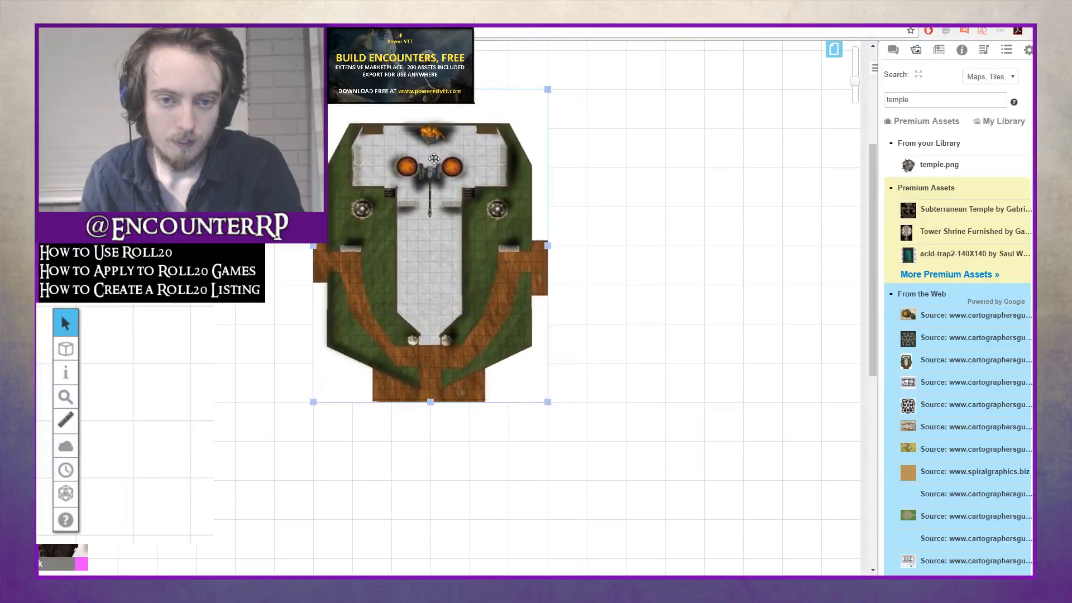
left_click_drag(548, 402, 712, 497)
left_click_drag(557, 349, 519, 312)
left_click(712, 304)
Delete the temple map from the page
double_click(612, 288)
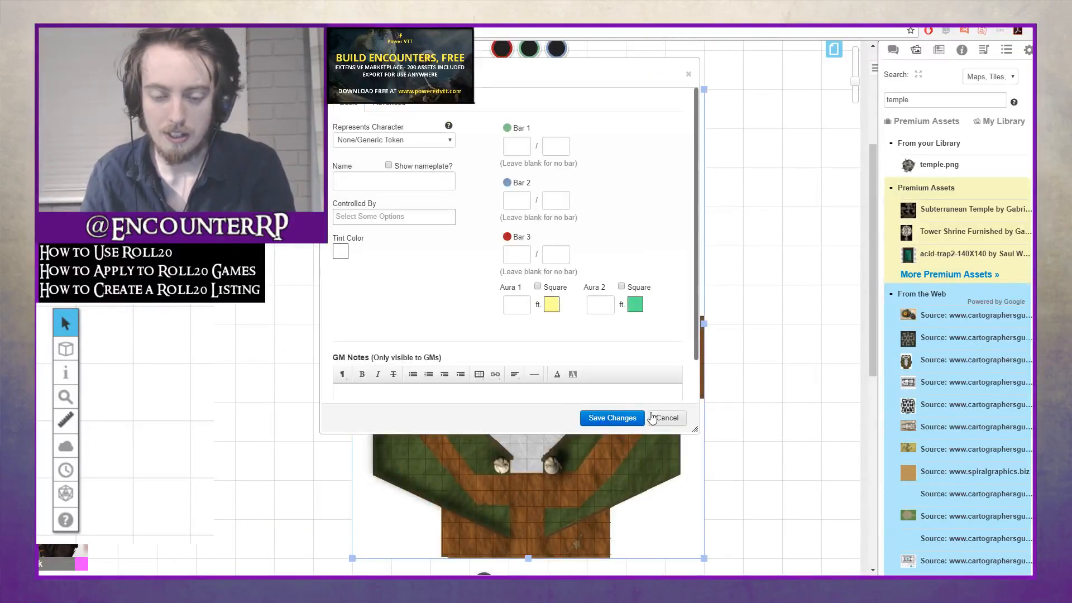
left_click(653, 417)
left_click_drag(554, 374, 529, 356)
key("Delete")
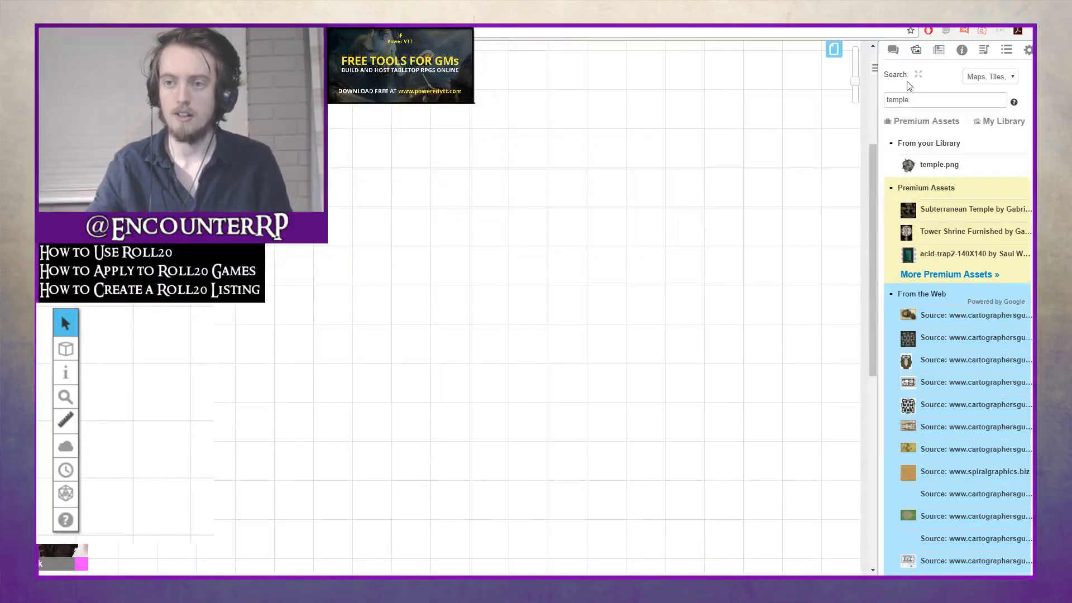
Switch to the players' Untitled grass page and move the shield-bearing token directly below the orange-brown token
left_click(834, 50)
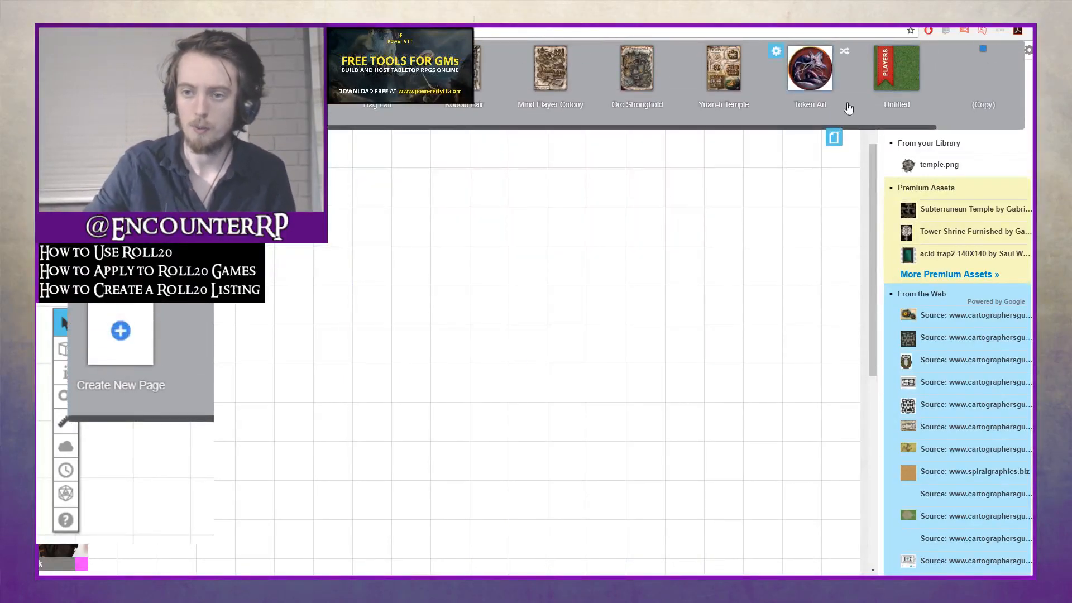
left_click(894, 68)
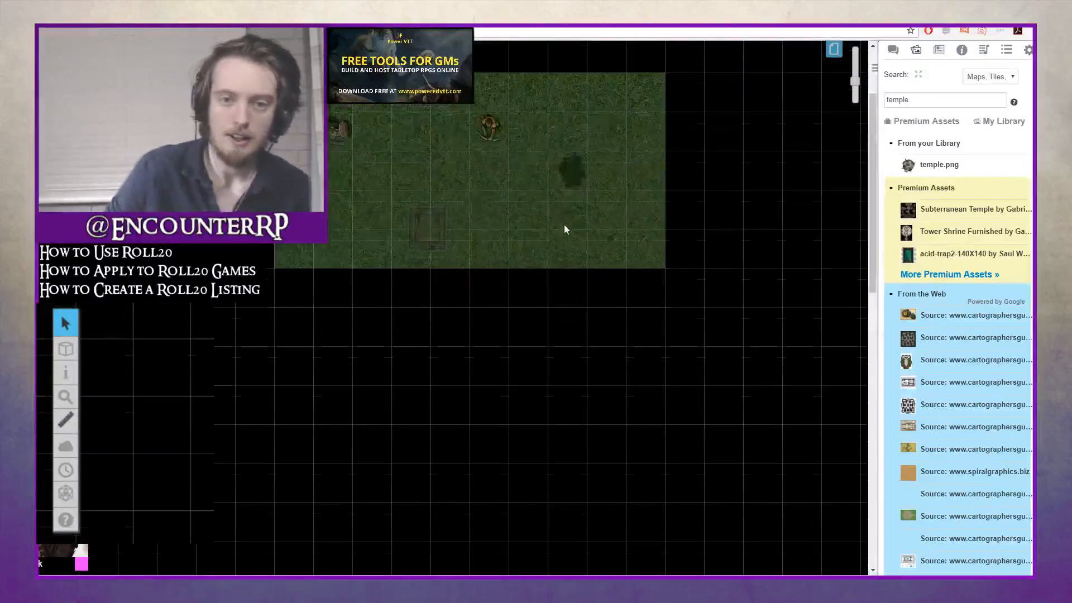
scroll(566, 227, "up", 2)
left_click_drag(336, 230, 476, 264)
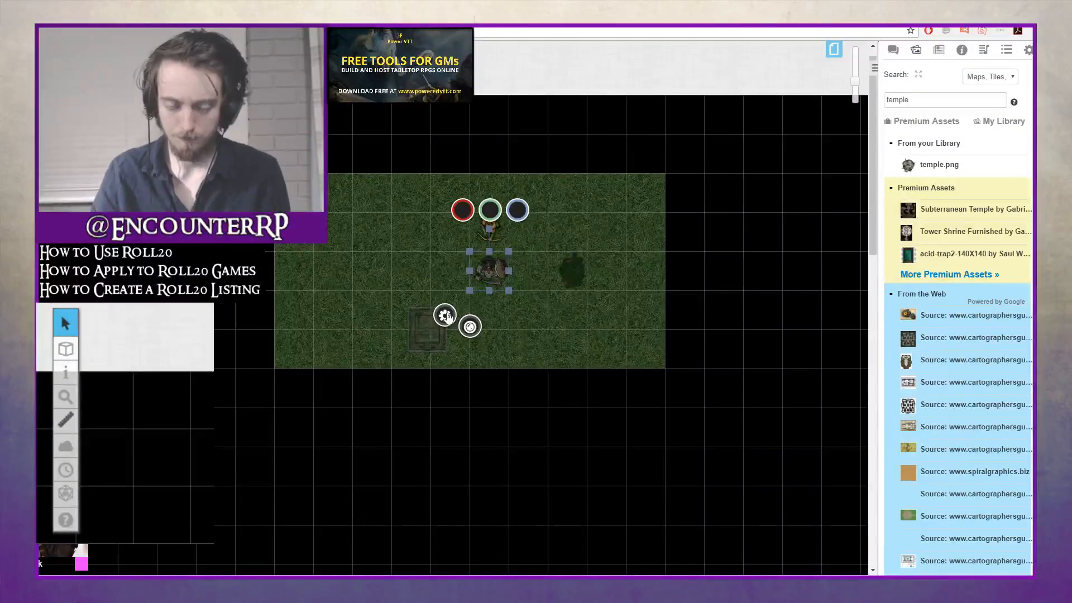
left_click(446, 316)
left_click(668, 420)
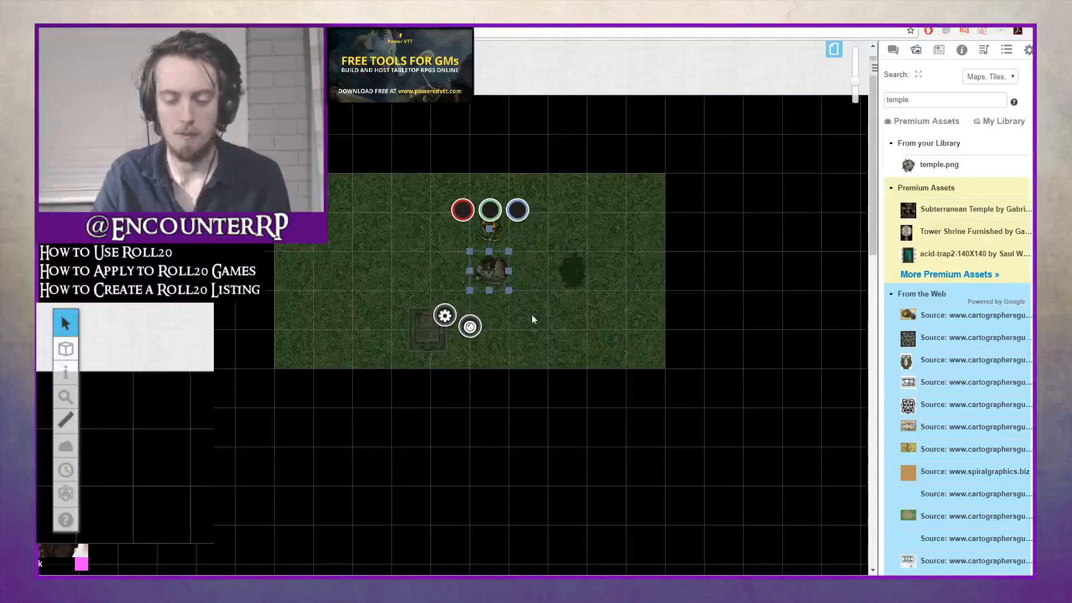
left_click(454, 313)
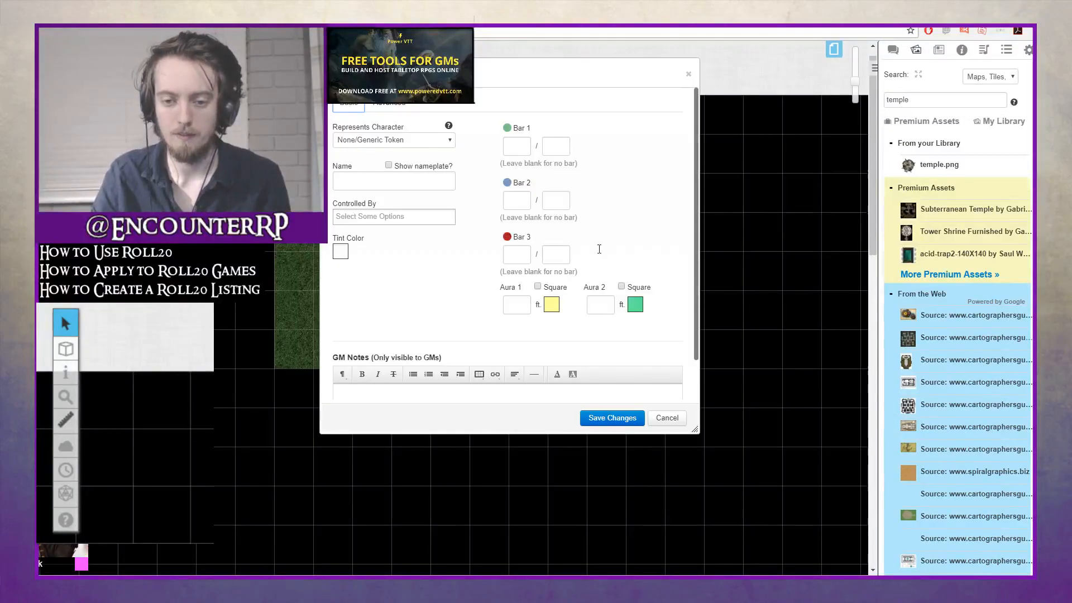
left_click(672, 425)
Make the shield-bearing token represent the character Won Grunust, show its nameplate and save the token settings
left_click(454, 316)
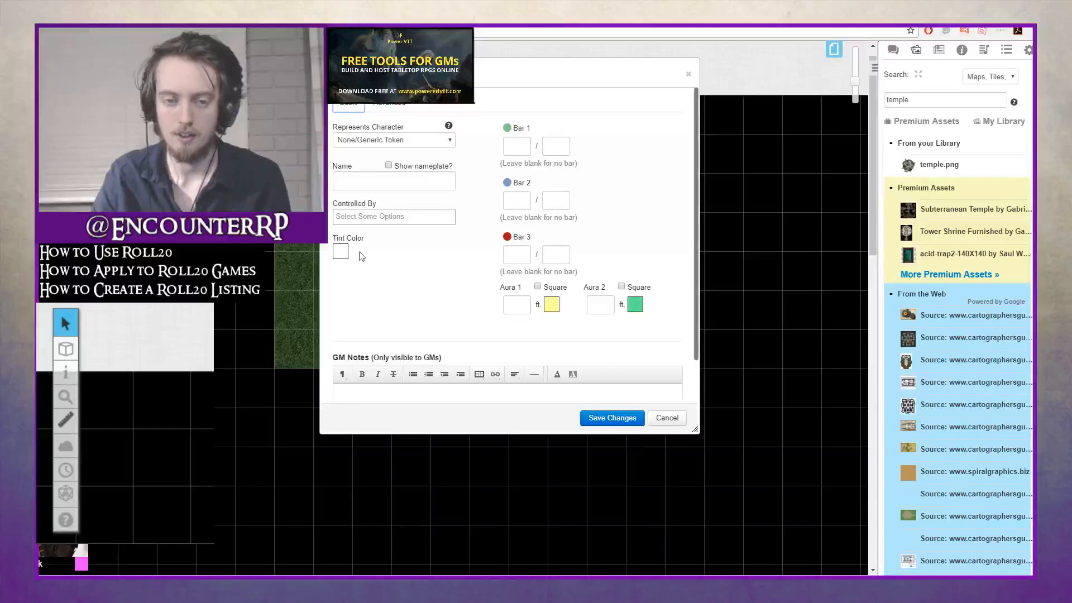
left_click_drag(379, 72, 594, 121)
mouse_move(663, 175)
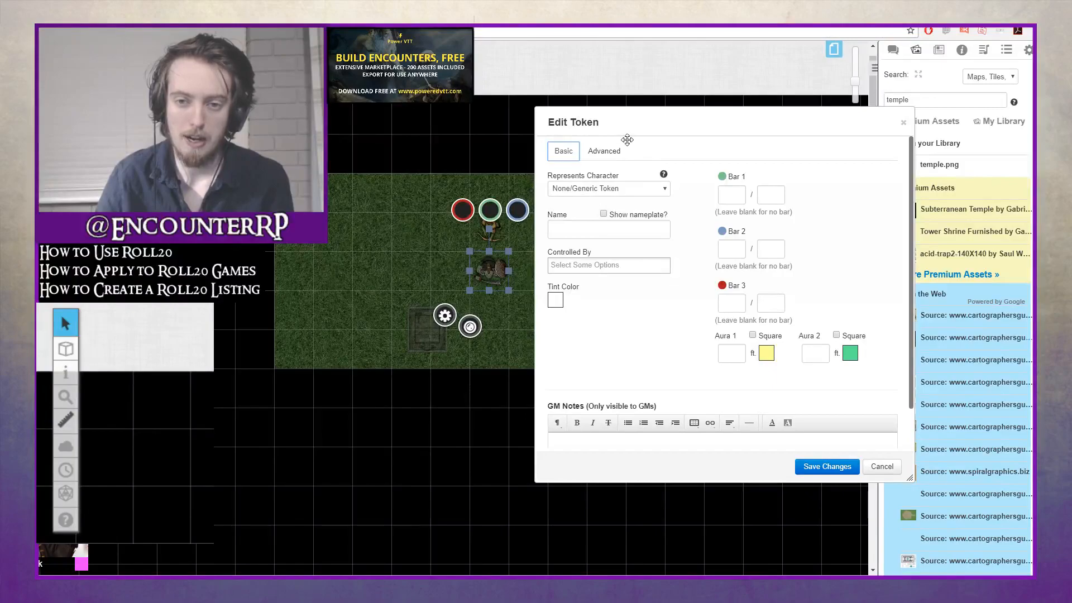
left_click(639, 194)
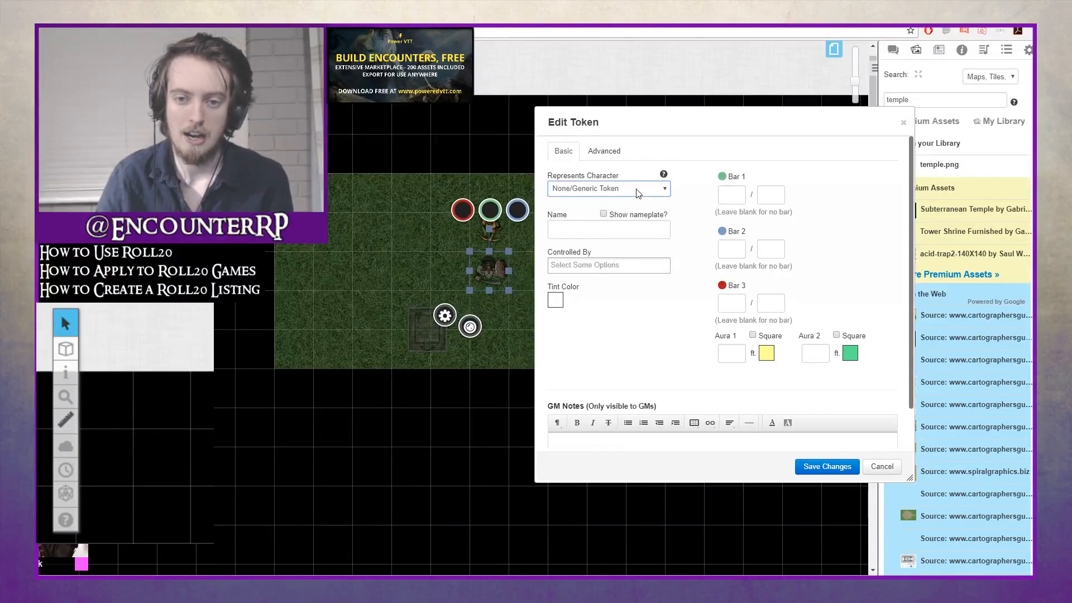
left_click(612, 224)
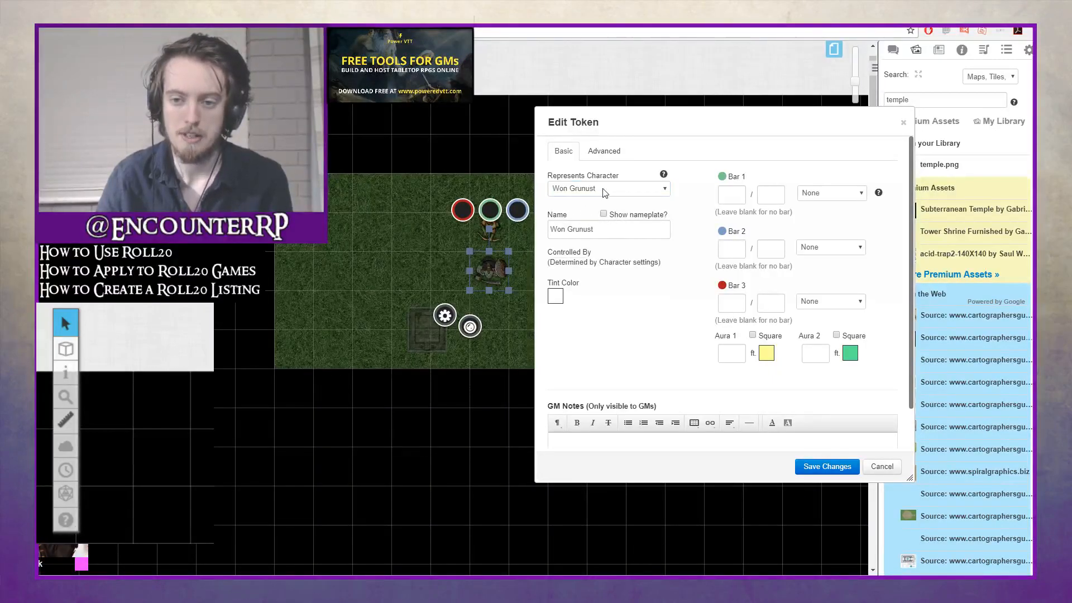
left_click(631, 219)
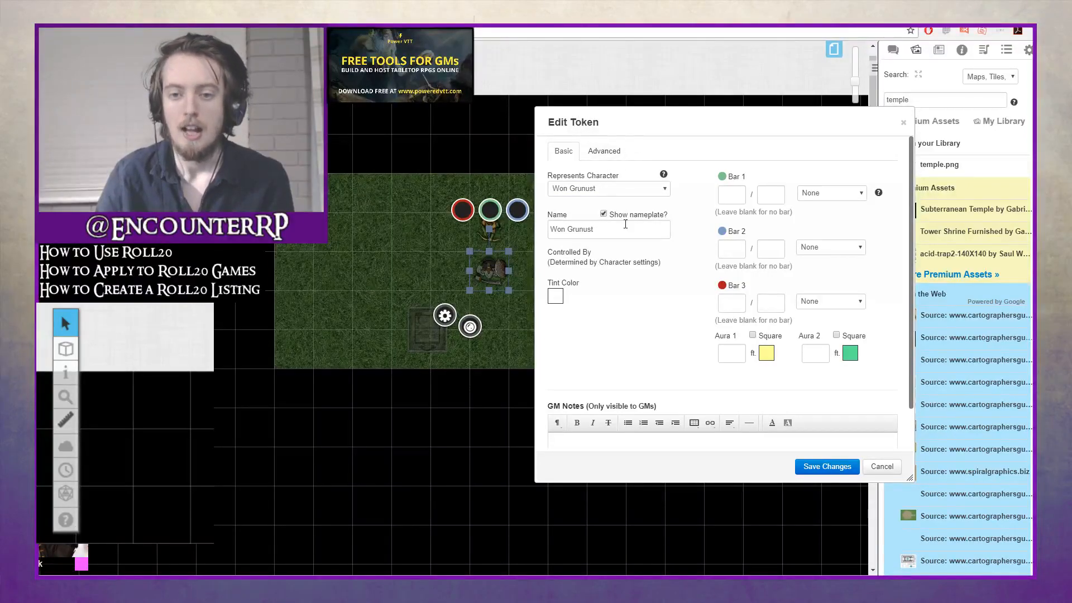
left_click(799, 465)
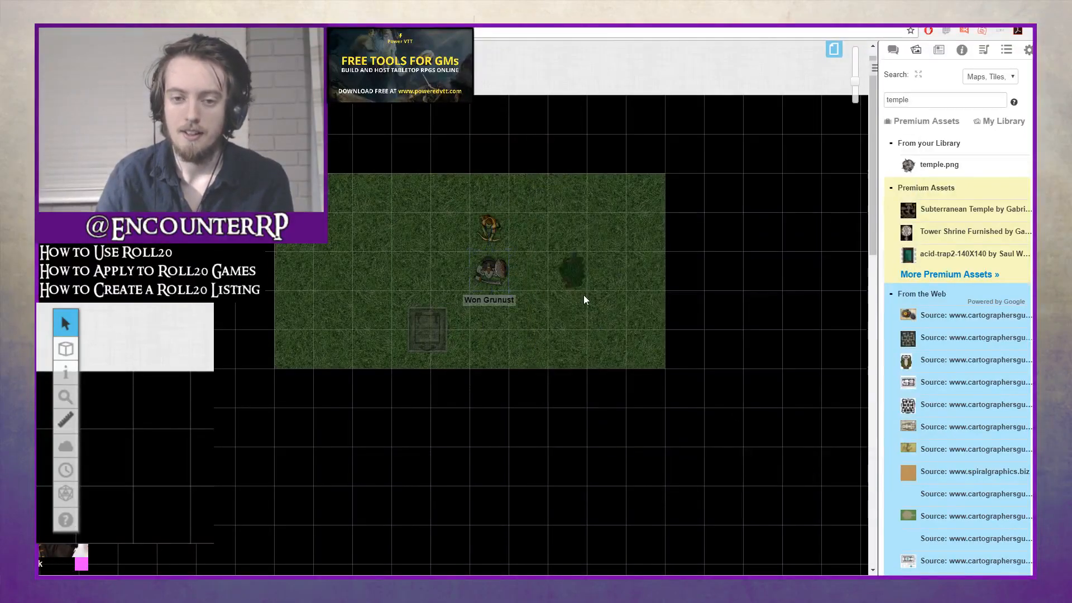
Add All Players to those who can edit and control the Won Grunust character, save and close its sheet
left_click(932, 54)
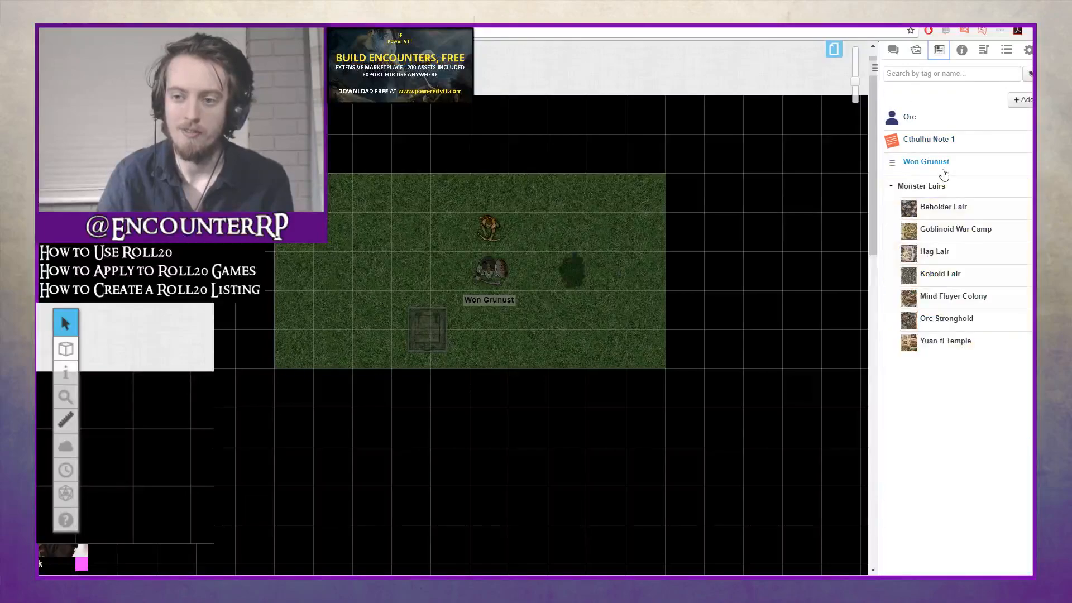
left_click(941, 165)
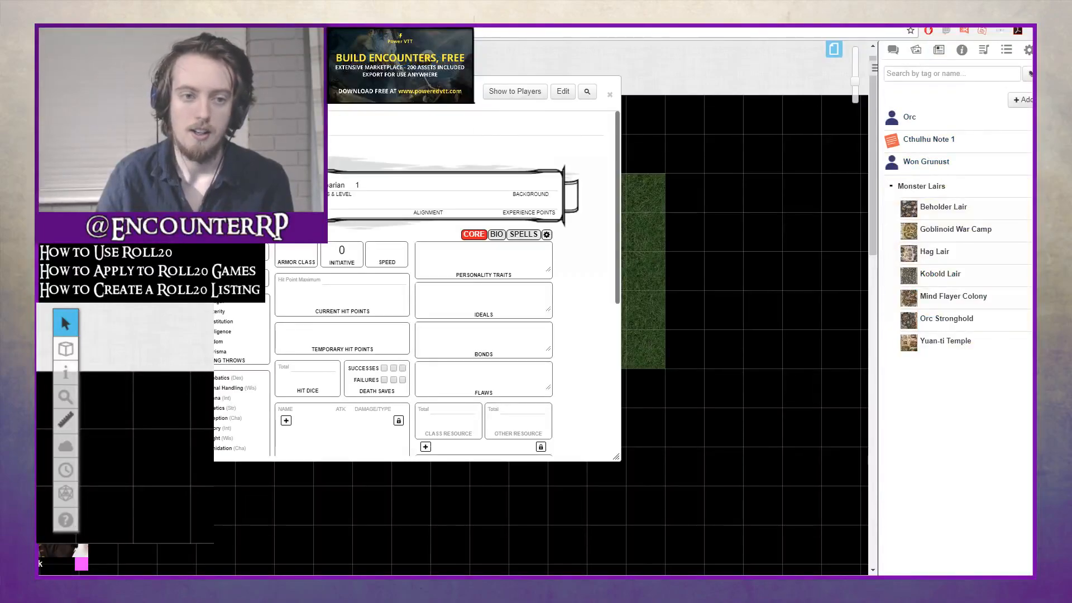
left_click(562, 91)
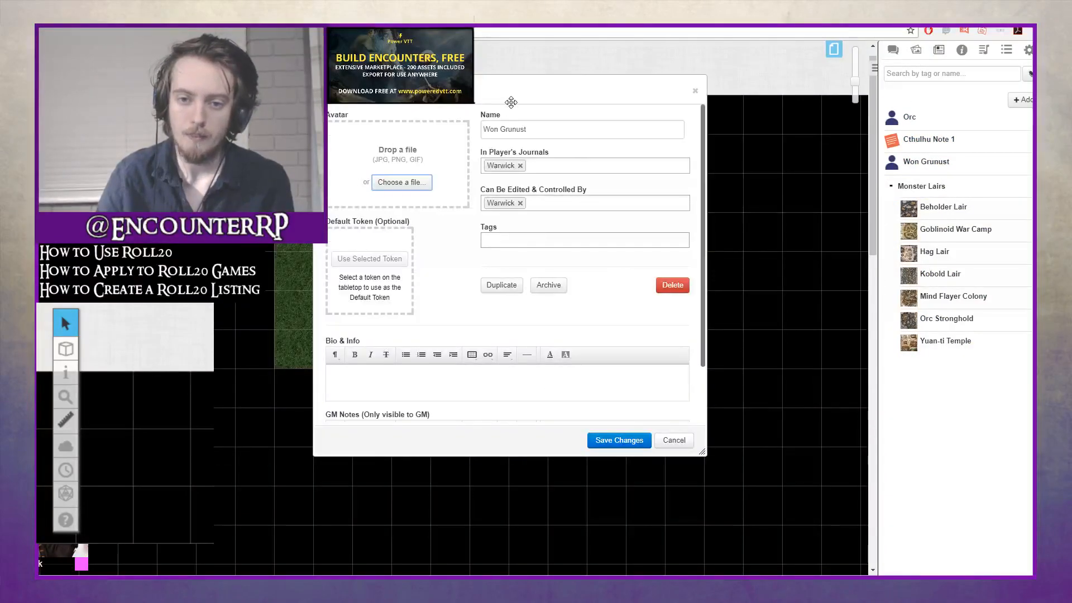
left_click_drag(511, 102, 732, 118)
left_click(781, 219)
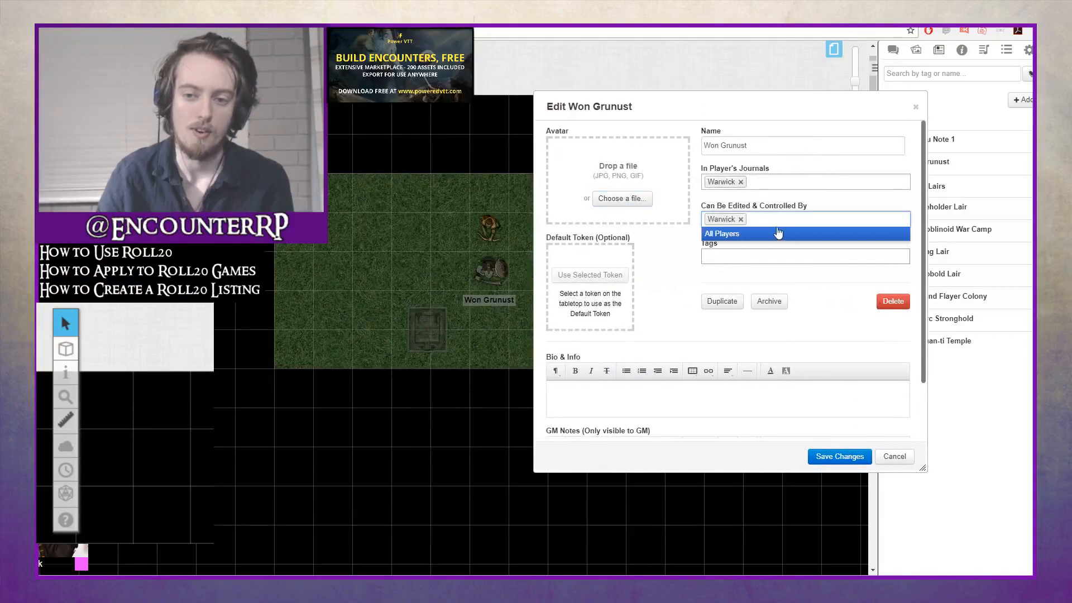
left_click(801, 182)
left_click(727, 241)
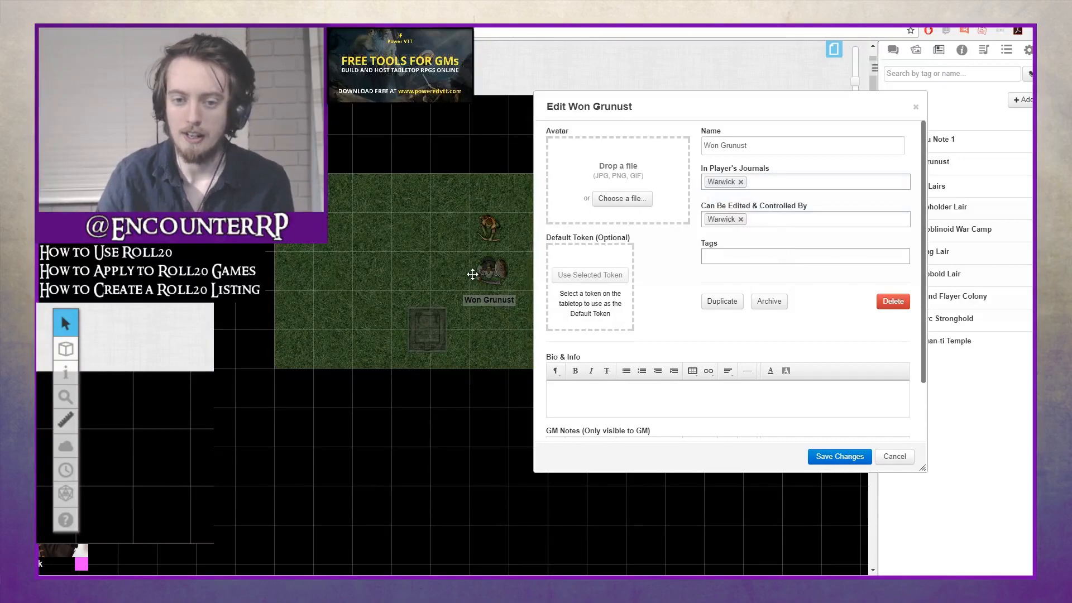
left_click(759, 221)
left_click(757, 241)
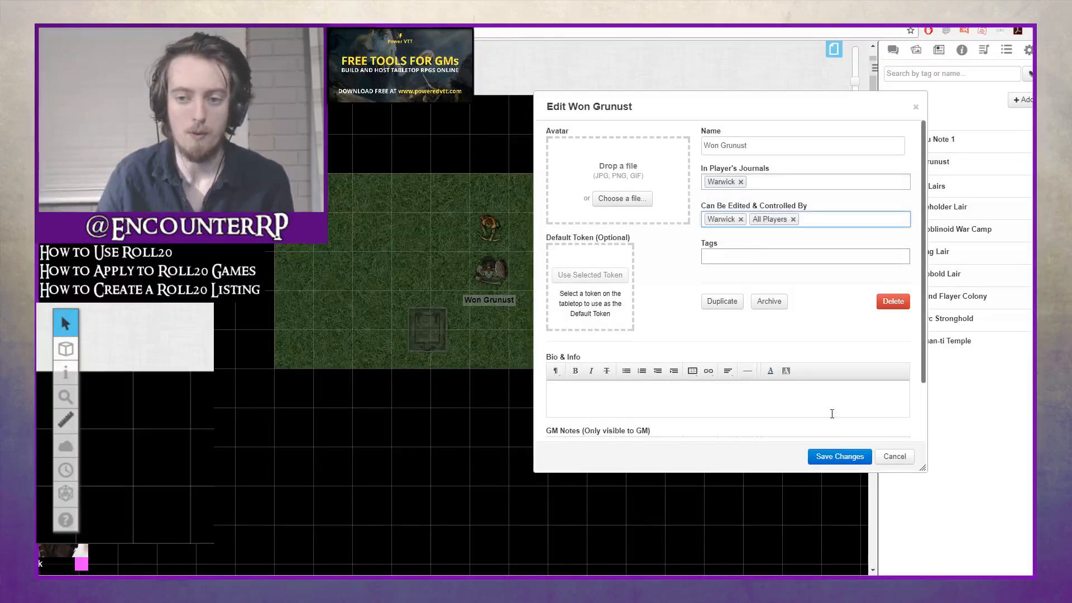
left_click(836, 457)
left_click(611, 98)
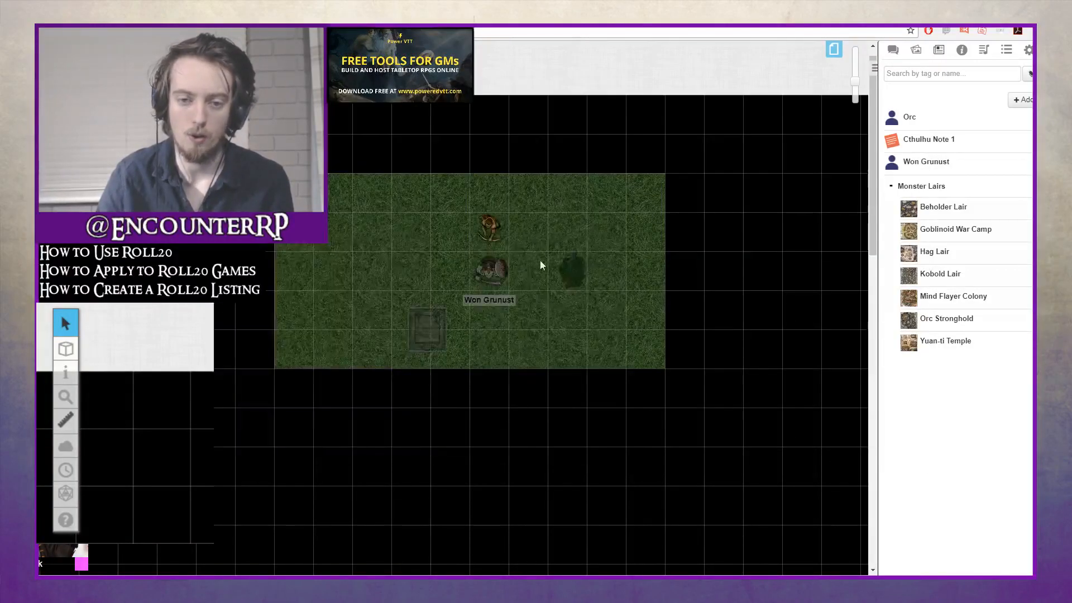
Link Bar 1 of the Won Grunust token to the hp attribute in its token settings
left_click(893, 50)
left_click(496, 273)
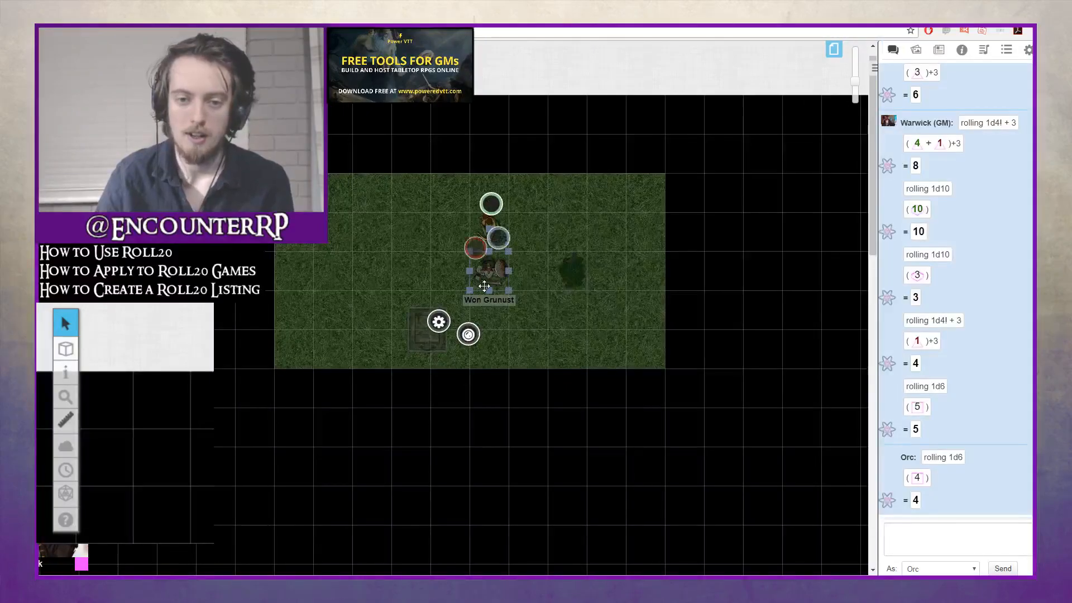
double_click(497, 273)
left_click_drag(442, 76, 672, 95)
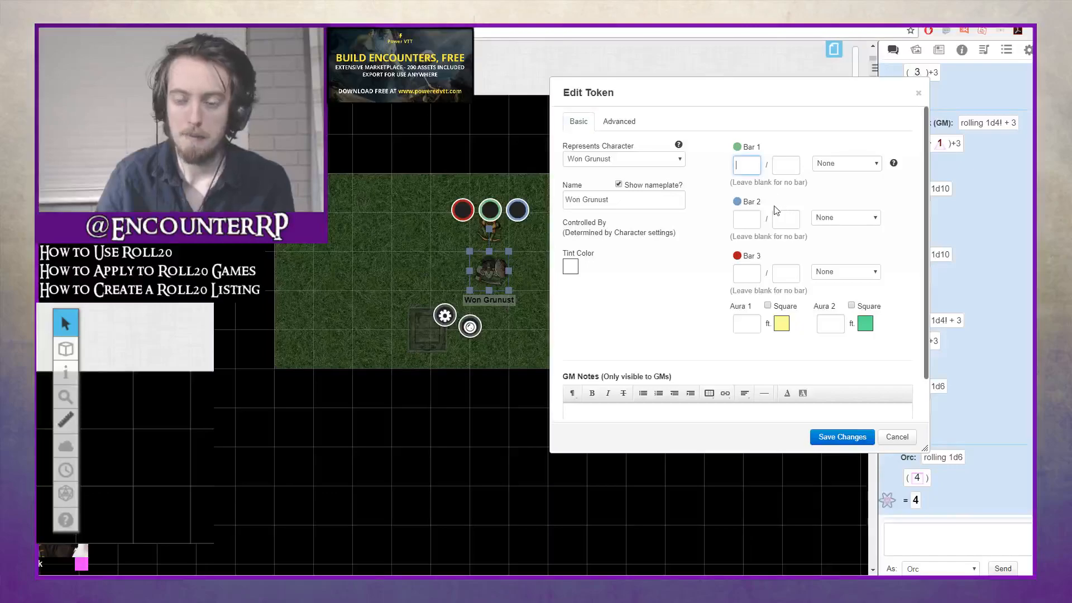
left_click(845, 165)
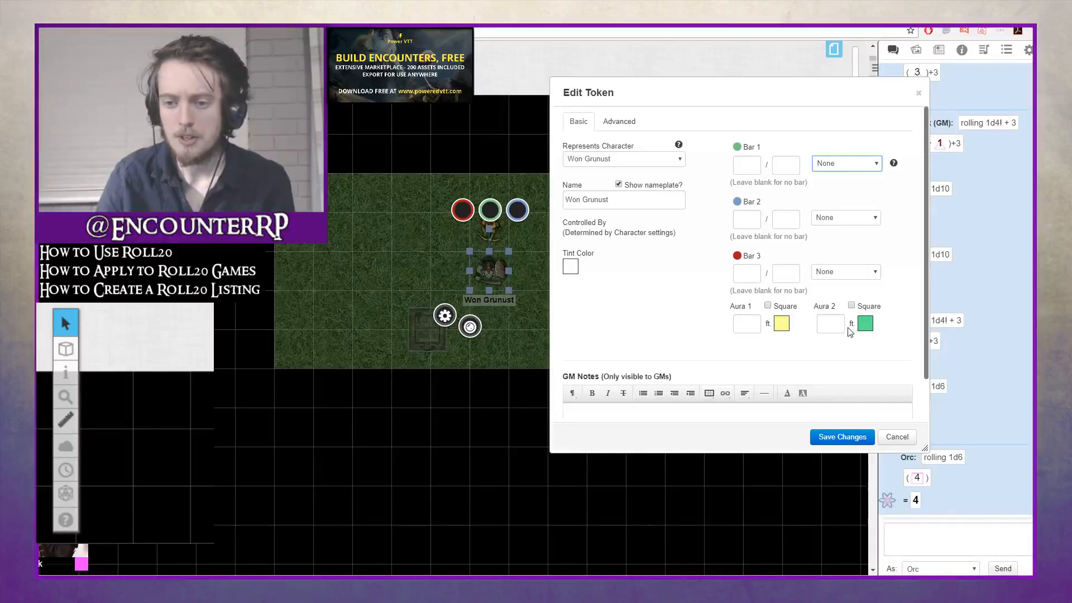
left_click(831, 241)
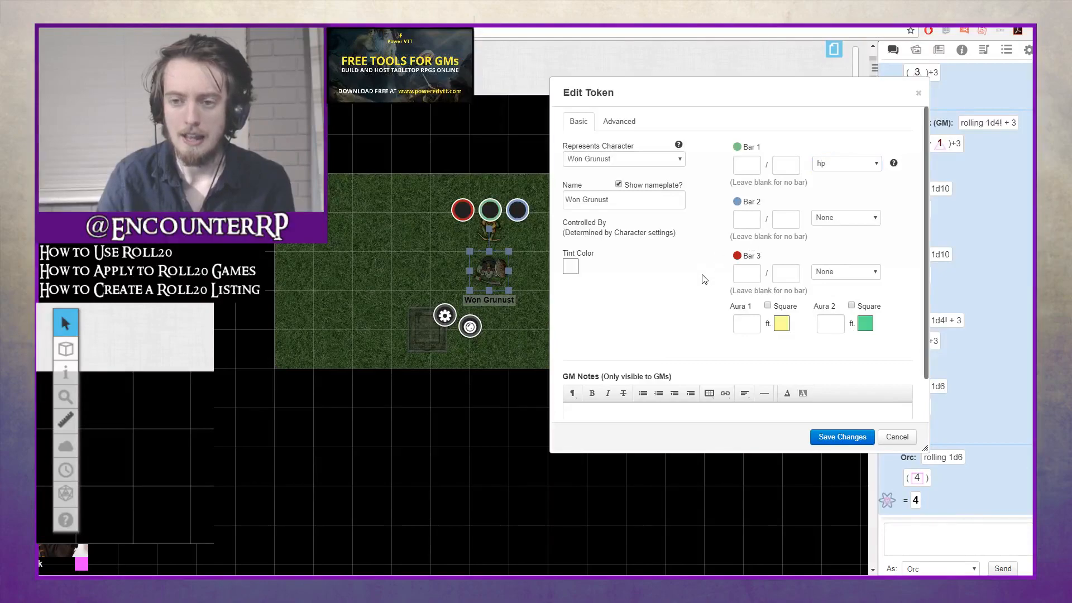
left_click_drag(761, 95, 730, 94)
Set the hit point maximum to 12 on Won Grunust's character sheet, close it and save the token settings
left_click(938, 50)
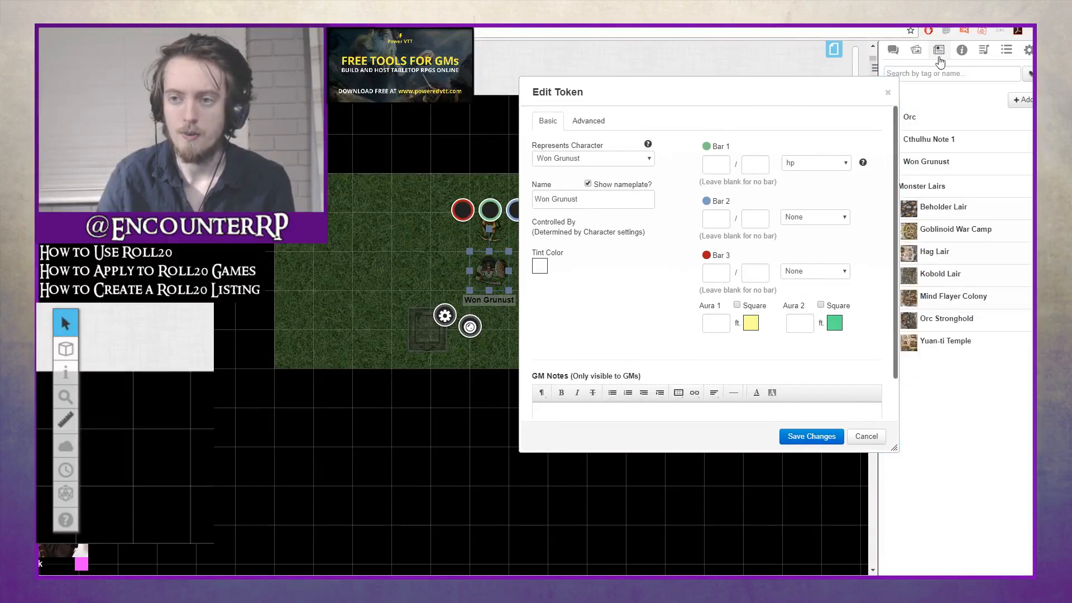
left_click(956, 167)
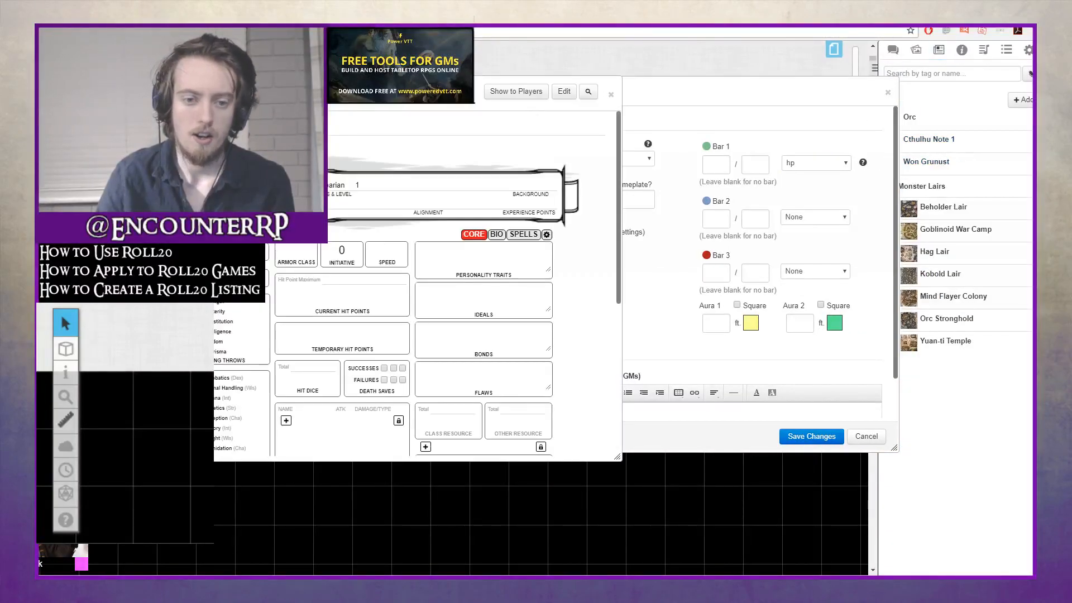
scroll(349, 249, "down", 1)
left_click(348, 239)
type("12")
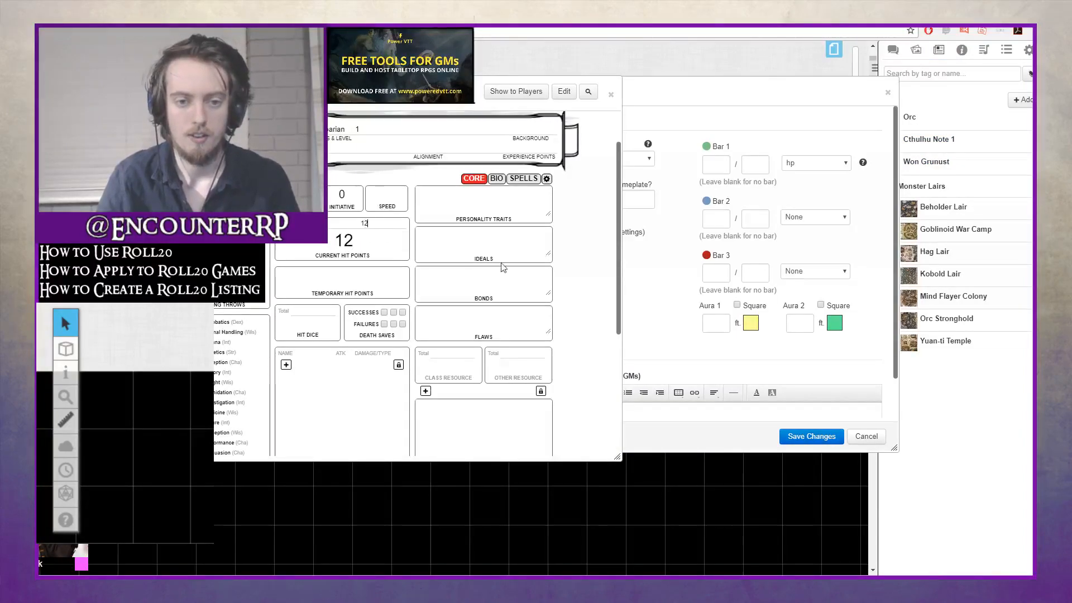
left_click(610, 94)
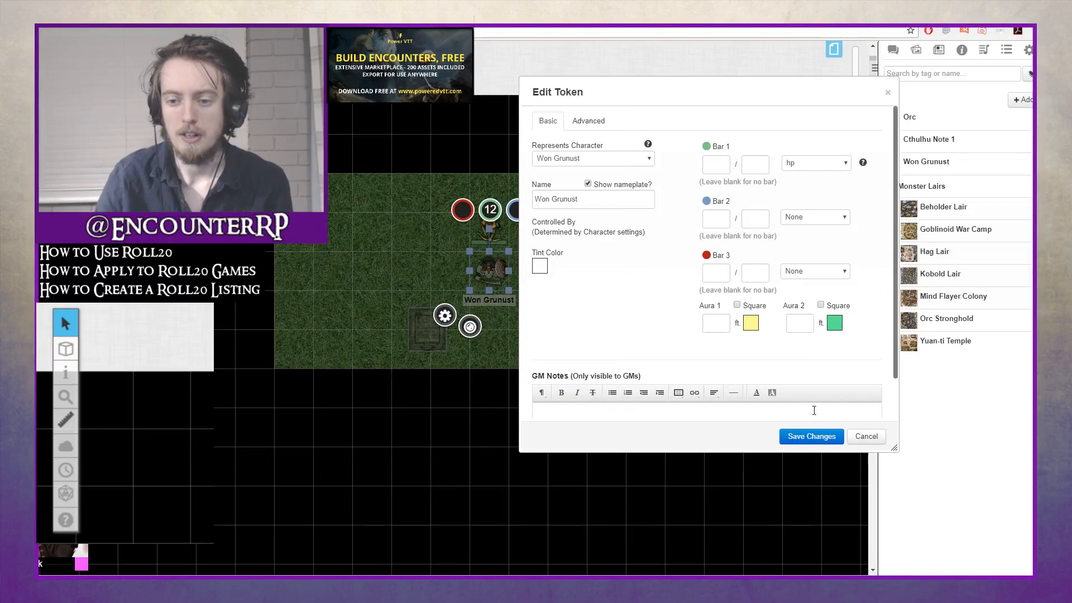
left_click(812, 437)
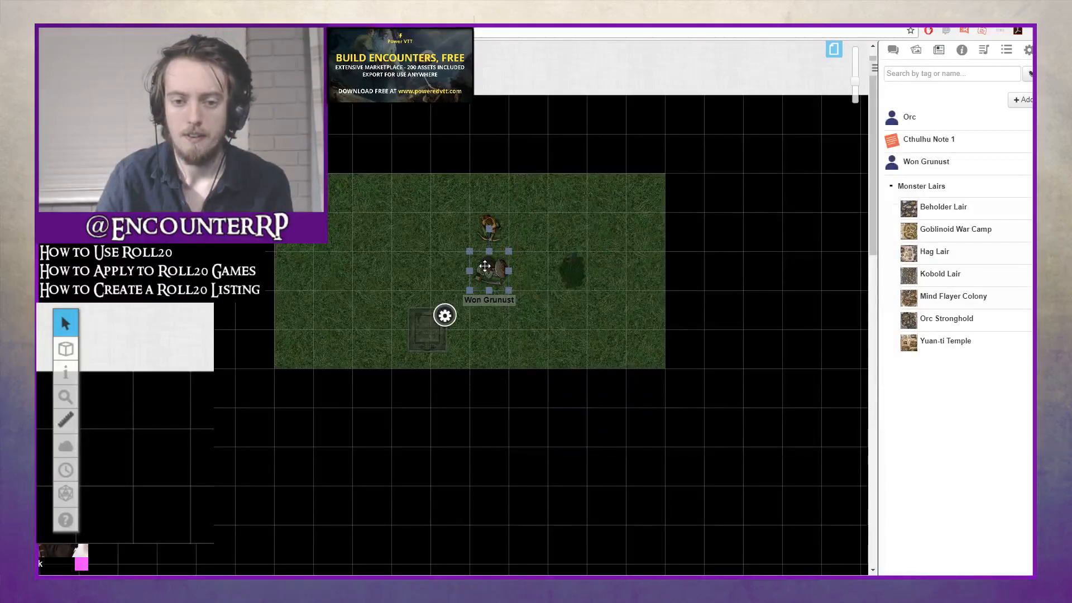
Set the Won Grunust token's Bar 1 to 12 / 12 and save the token settings
double_click(485, 271)
left_click_drag(552, 81, 859, 109)
left_click(828, 178)
type("12")
left_click(862, 177)
type("12")
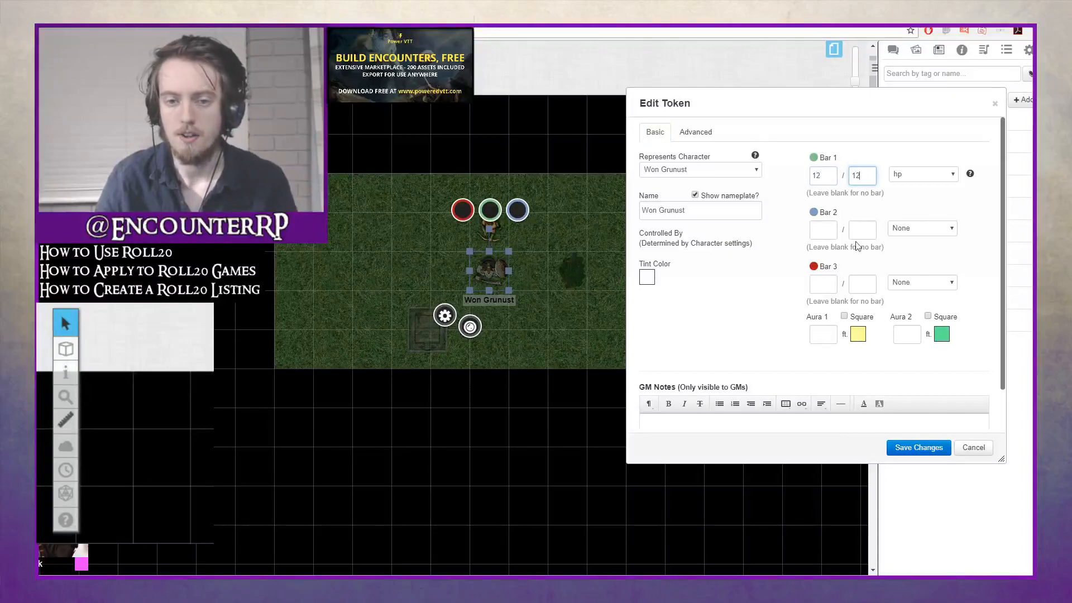
left_click(916, 447)
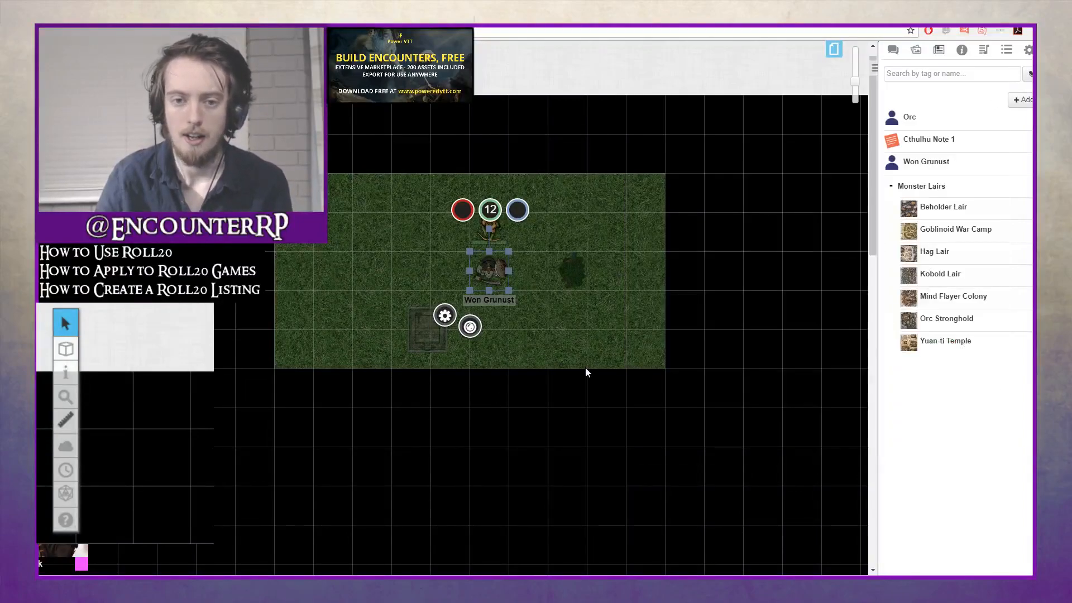
Move the Won Grunust token one square down, reveal a fog-of-war area about 9 by 7 squares over the grass map and reselect the token
left_click(538, 277)
left_click_drag(491, 272, 490, 312)
mouse_move(79, 445)
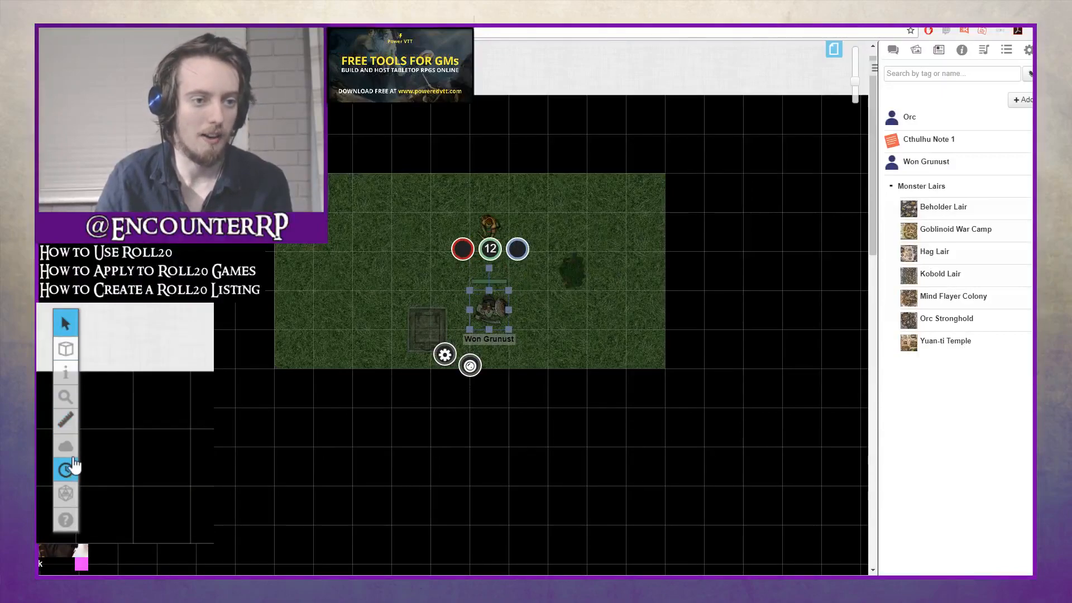
left_click(126, 440)
left_click_drag(337, 396, 688, 108)
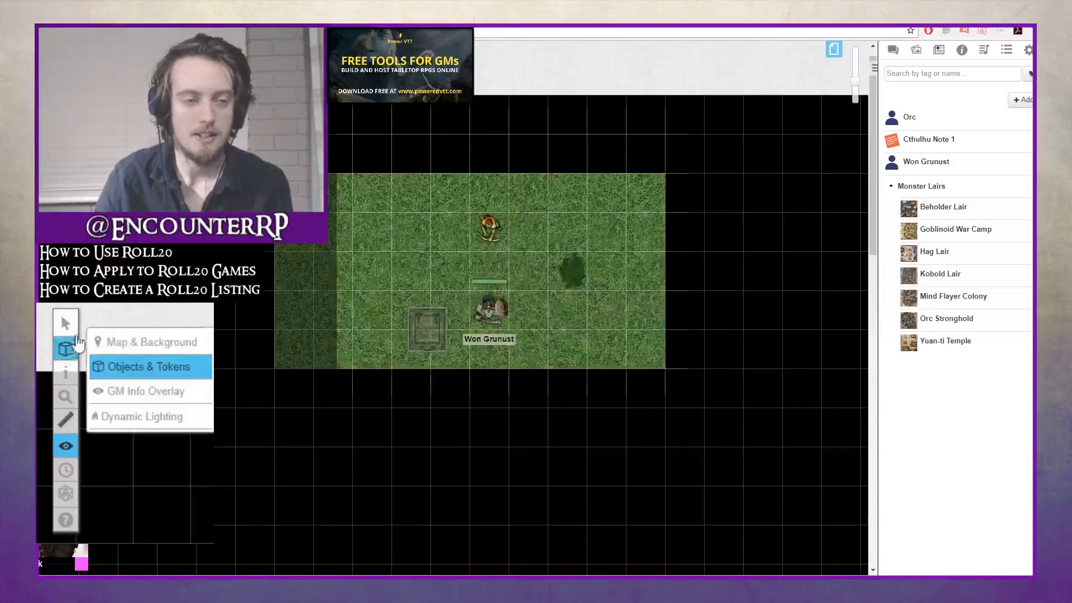
mouse_move(63, 328)
left_click(122, 311)
left_click(489, 310)
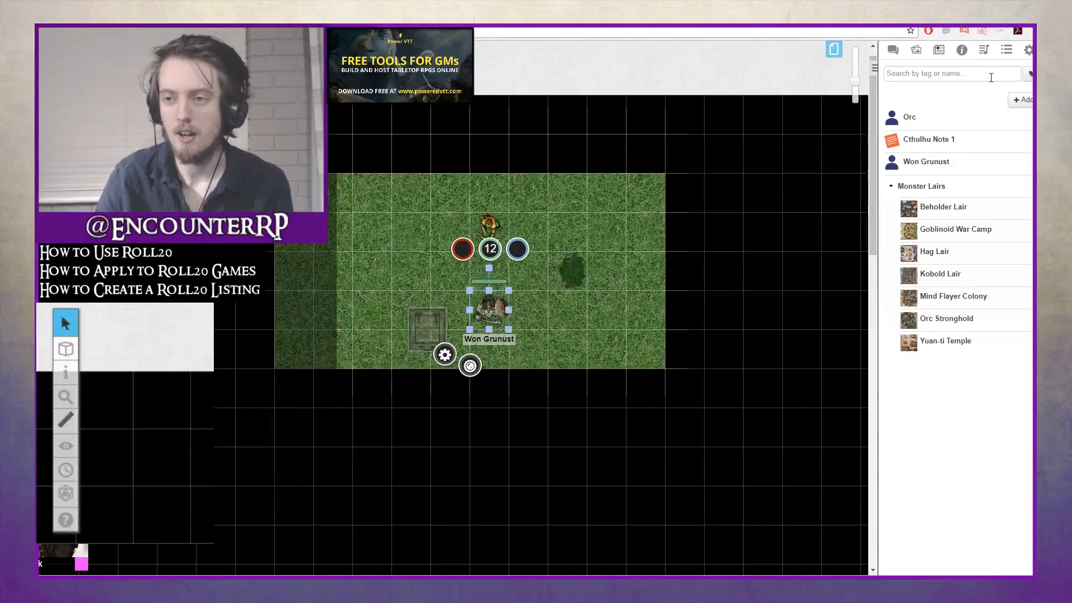
Change the game's token Bar 1 colour to yellow, switch it to dark red, and return to the chat
left_click(1027, 50)
scroll(960, 223, "down", 5)
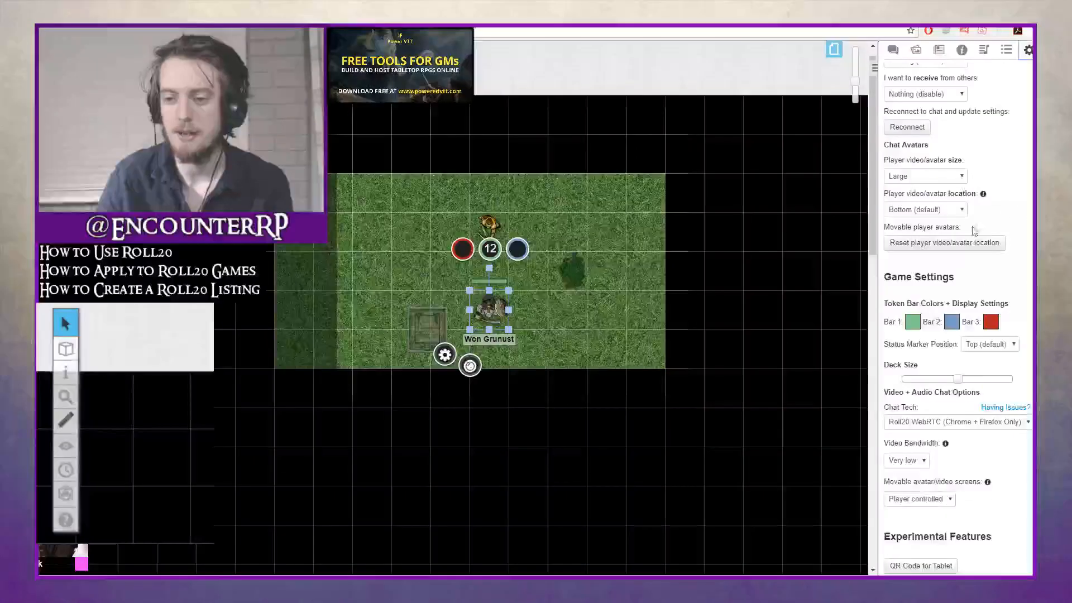
left_click(908, 323)
left_click(897, 346)
left_click(939, 283)
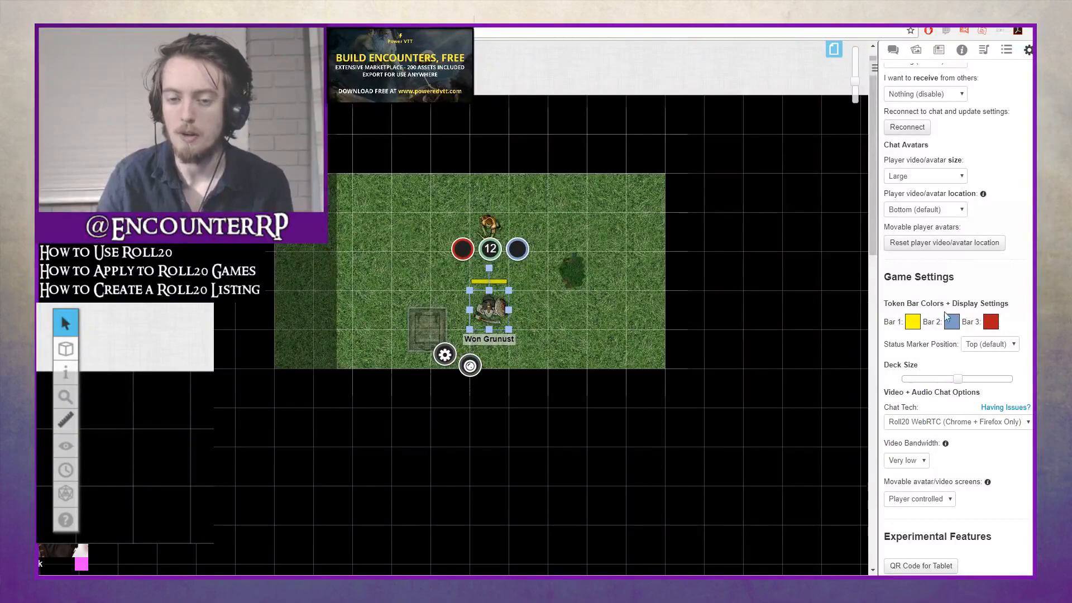
left_click(911, 325)
left_click(867, 349)
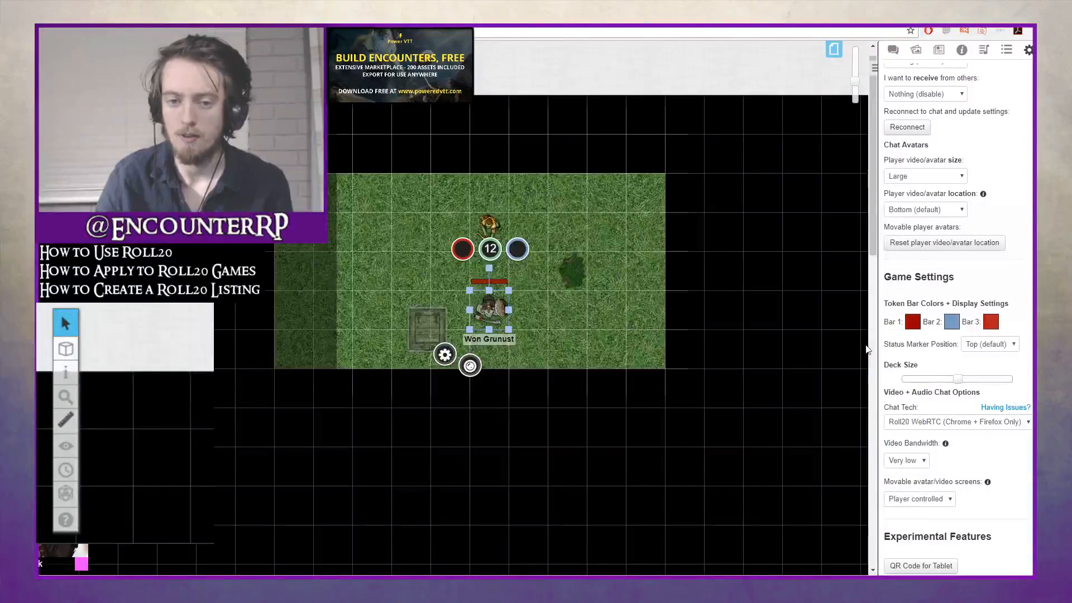
left_click(893, 49)
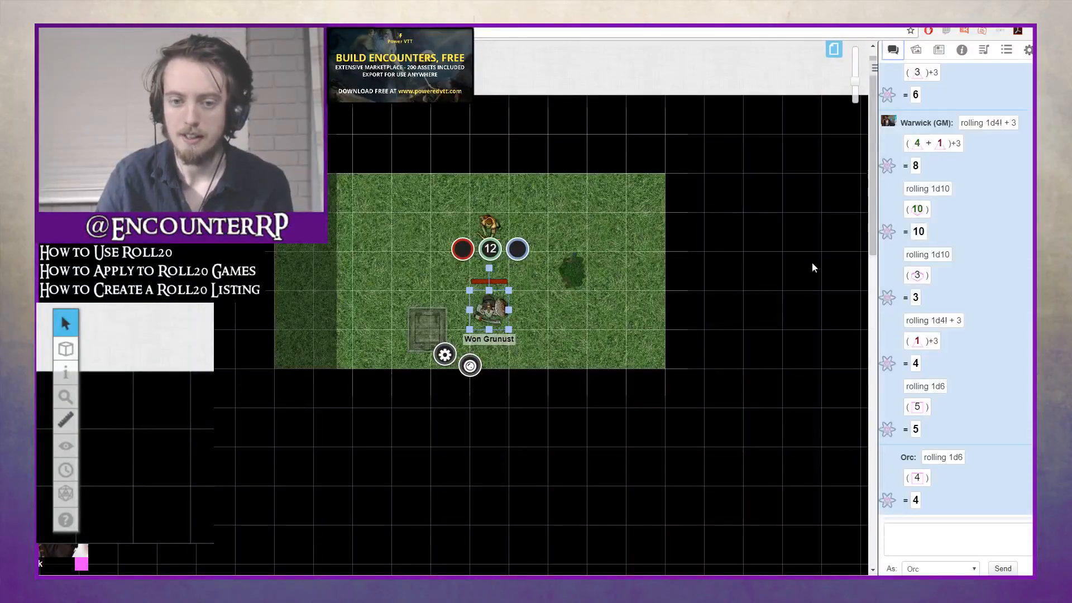
Link Bar 2 of the Won Grunust token to the ac attribute in its token settings, leaving Bar 3 at None
left_click(601, 331)
double_click(490, 310)
left_click_drag(435, 73, 746, 104)
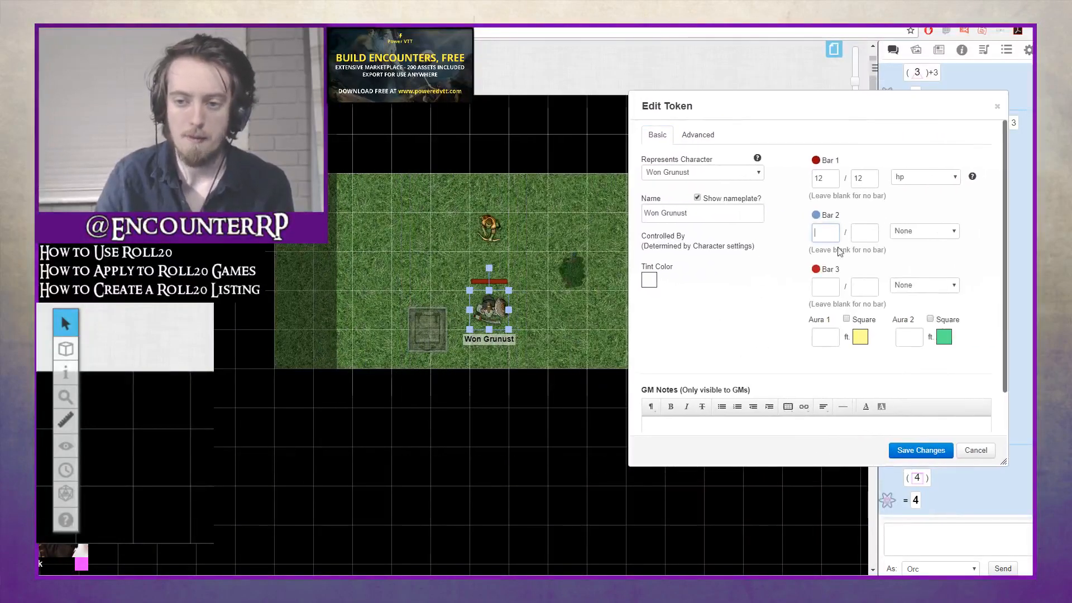
left_click(910, 240)
left_click(754, 274)
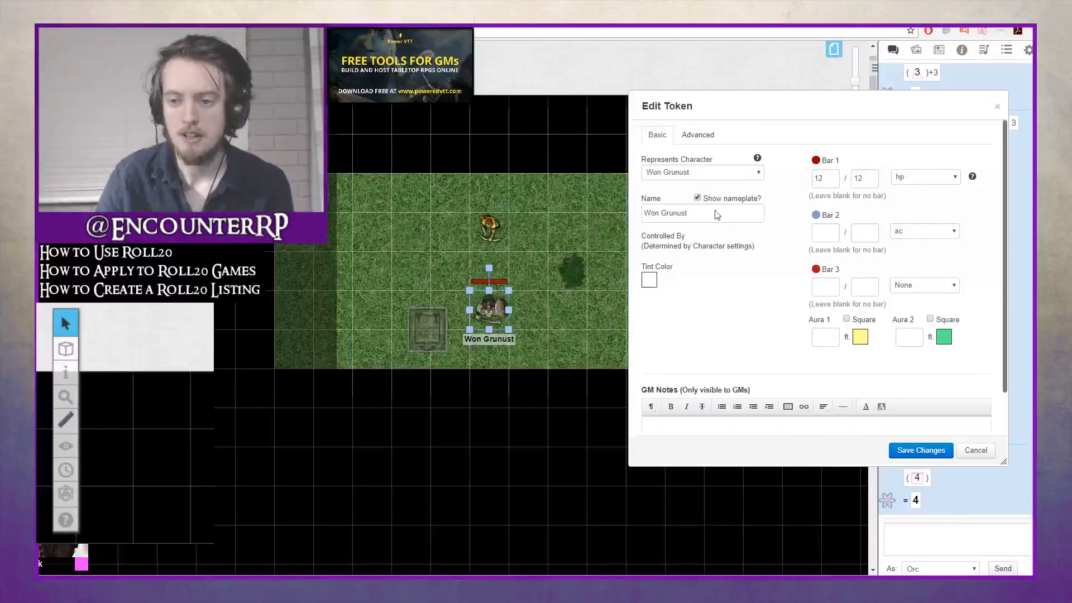
left_click(940, 285)
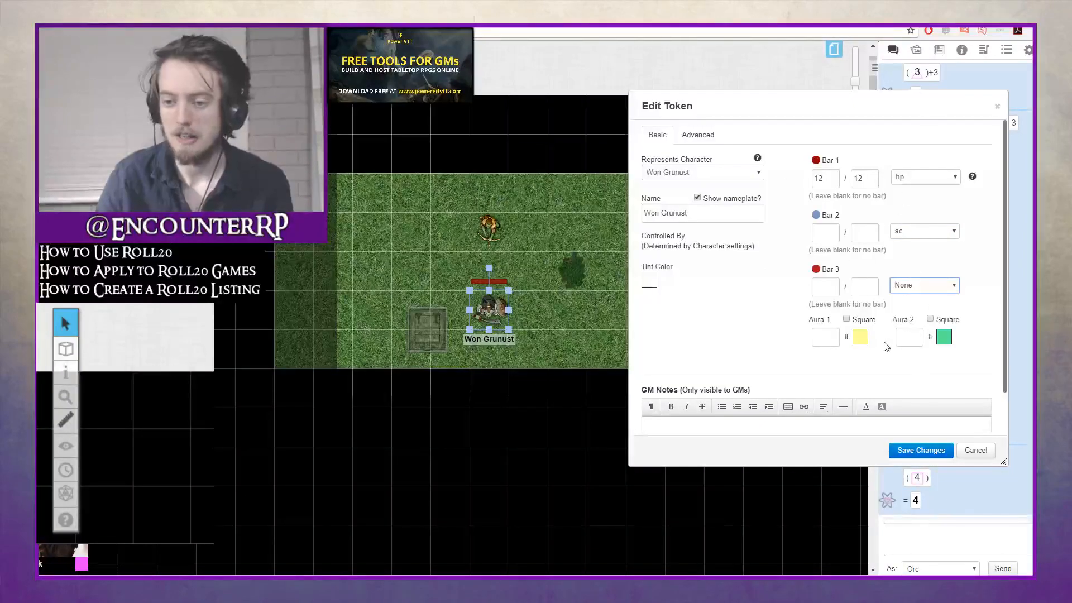
left_click(775, 290)
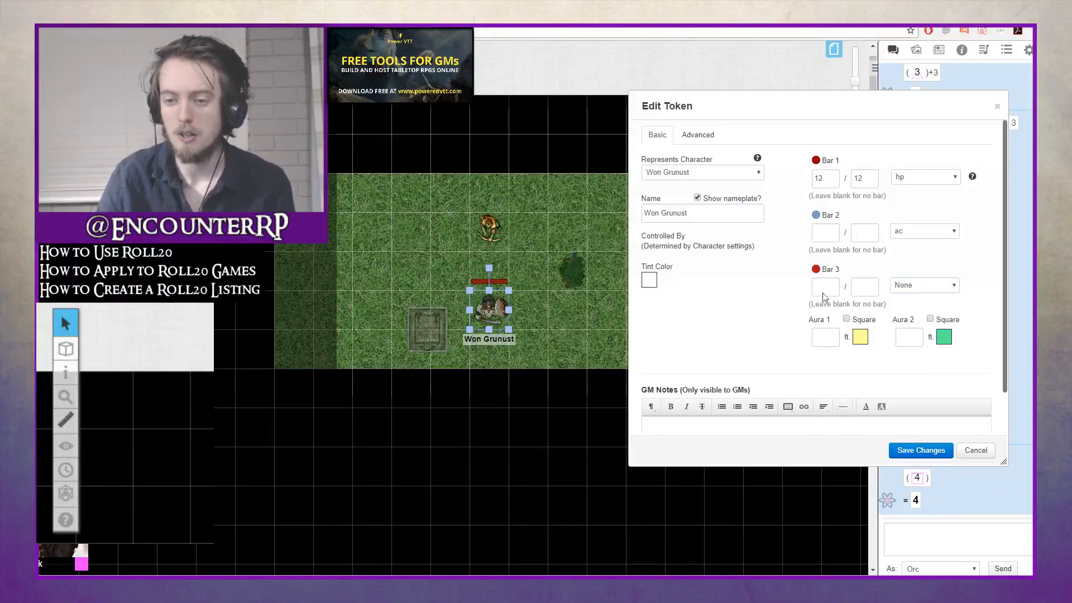
Set the Won Grunust token's tint colour to bright green and save the token settings
left_click(649, 280)
left_click(644, 305)
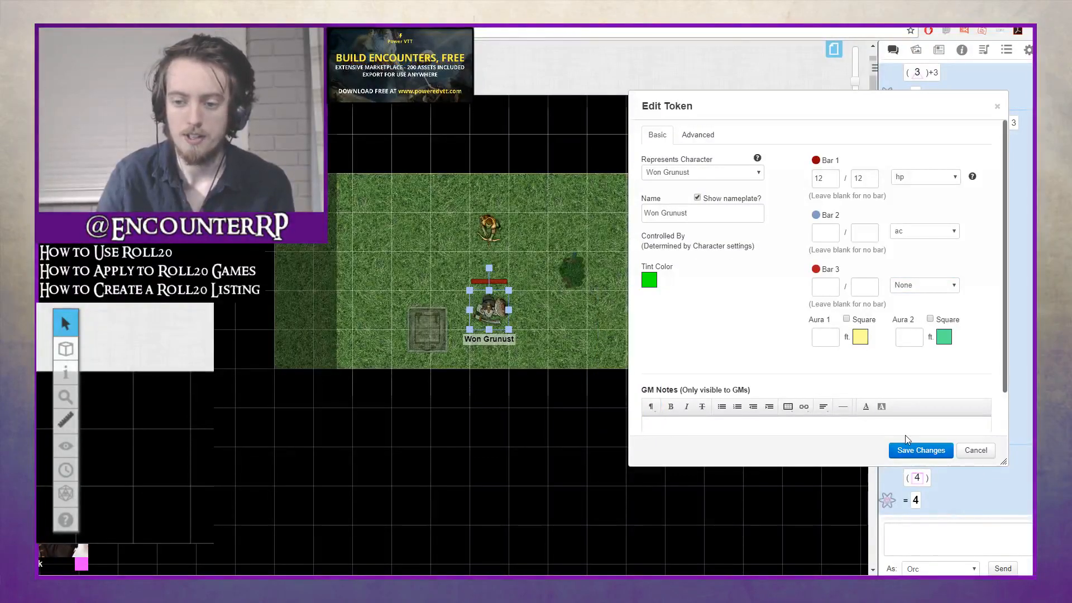
left_click(908, 447)
left_click(510, 306)
left_click(509, 306)
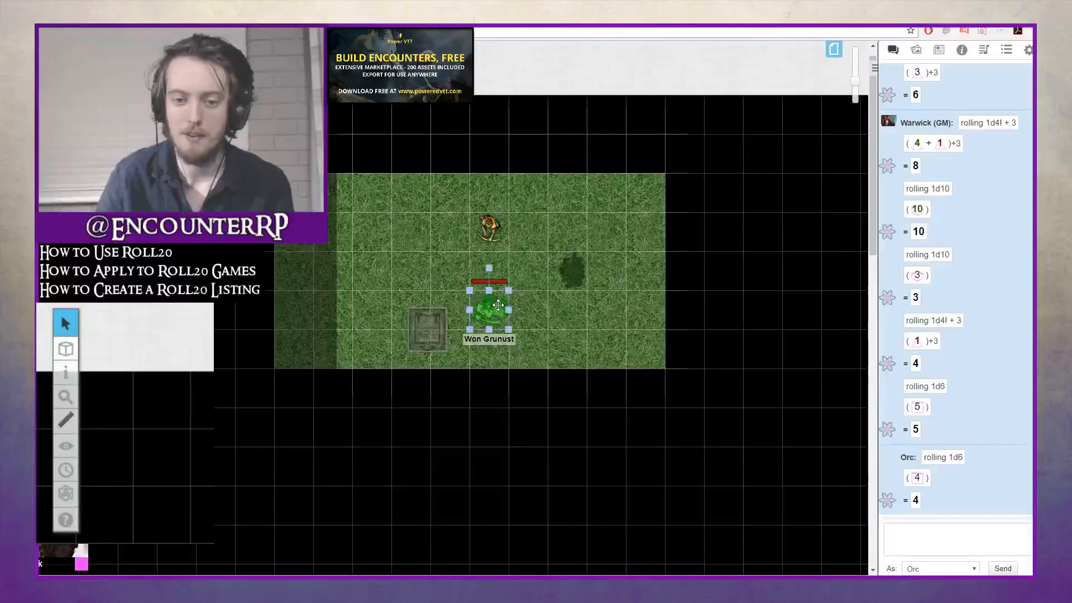
Allow all players to see the Won Grunust token's Name, Bar 1, Bar 2 and Bar 3, and save the changes
double_click(492, 308)
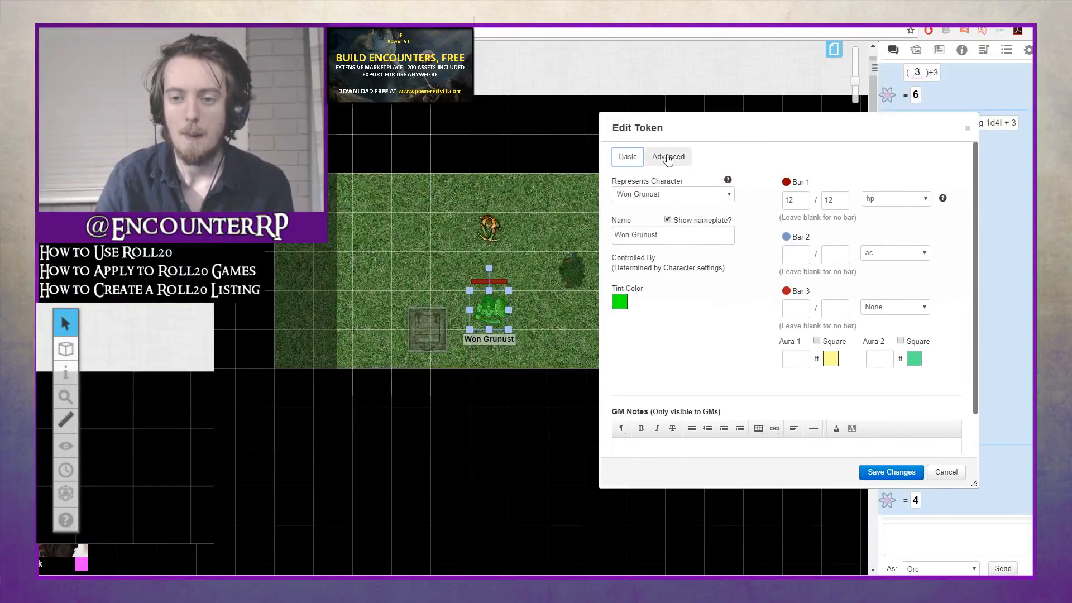
left_click(668, 158)
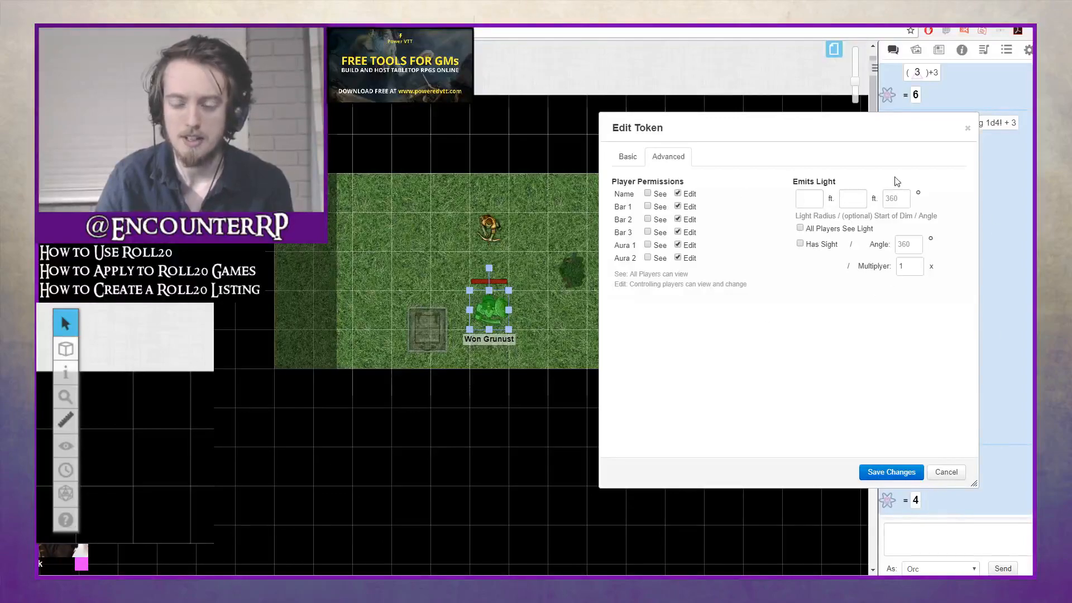
left_click(647, 193)
left_click(648, 206)
left_click(648, 219)
left_click(648, 231)
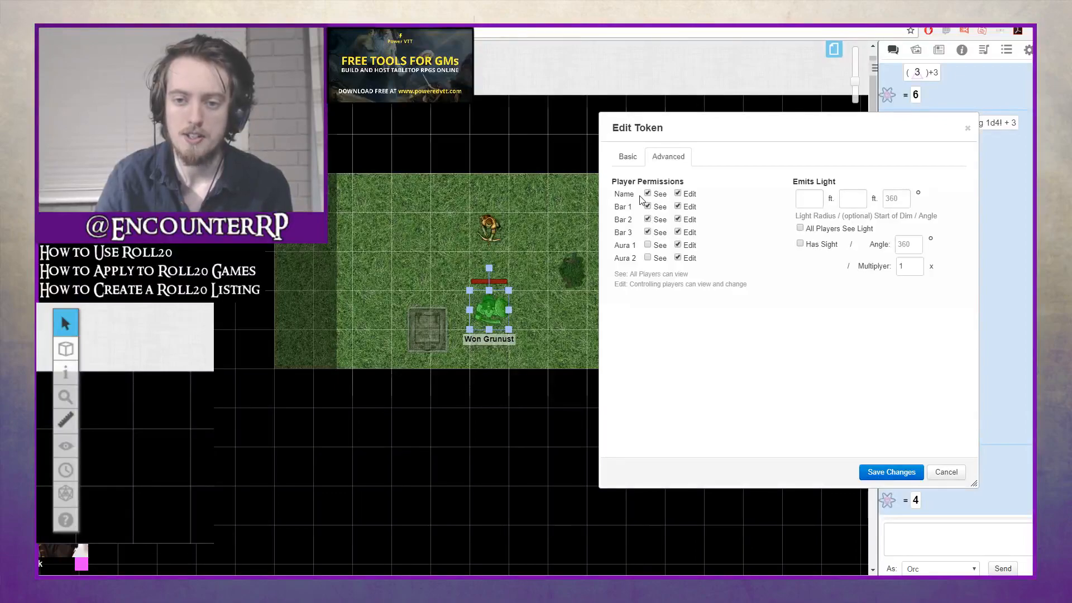
left_click(878, 475)
Remove the players' Edit permission for the Won Grunust token's Name, Bar 1, Bar 2 and Bar 3, and save the changes
double_click(498, 306)
left_click_drag(512, 74, 771, 93)
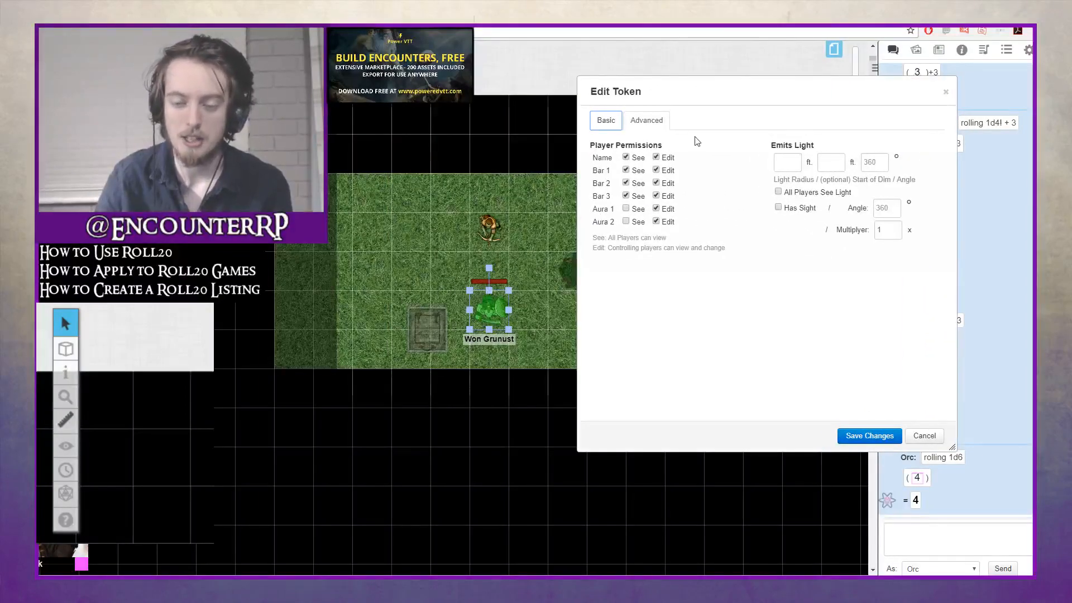
left_click(656, 157)
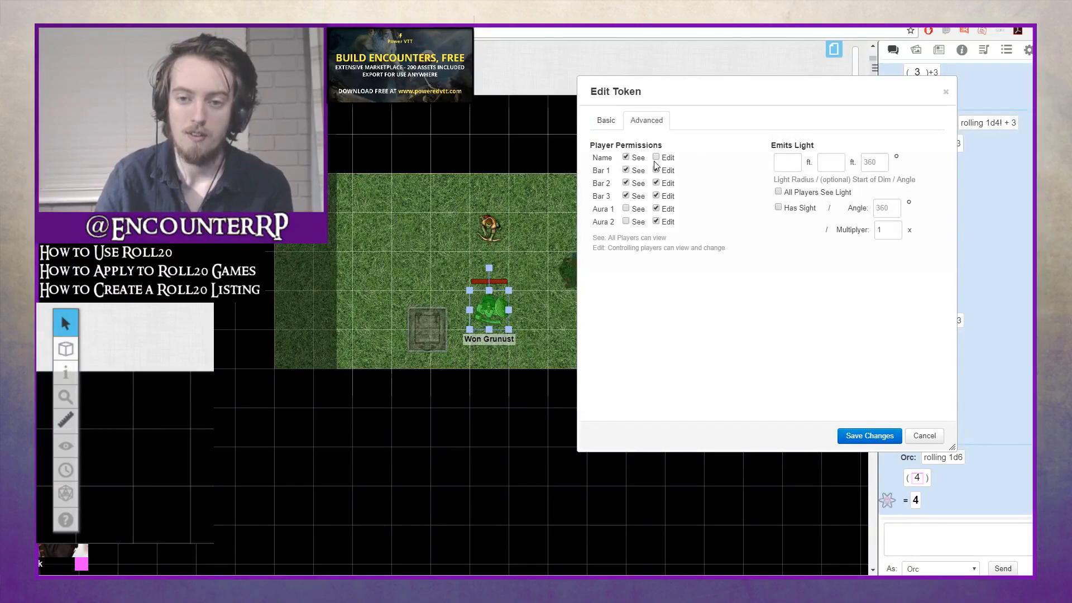
left_click(656, 171)
left_click(657, 184)
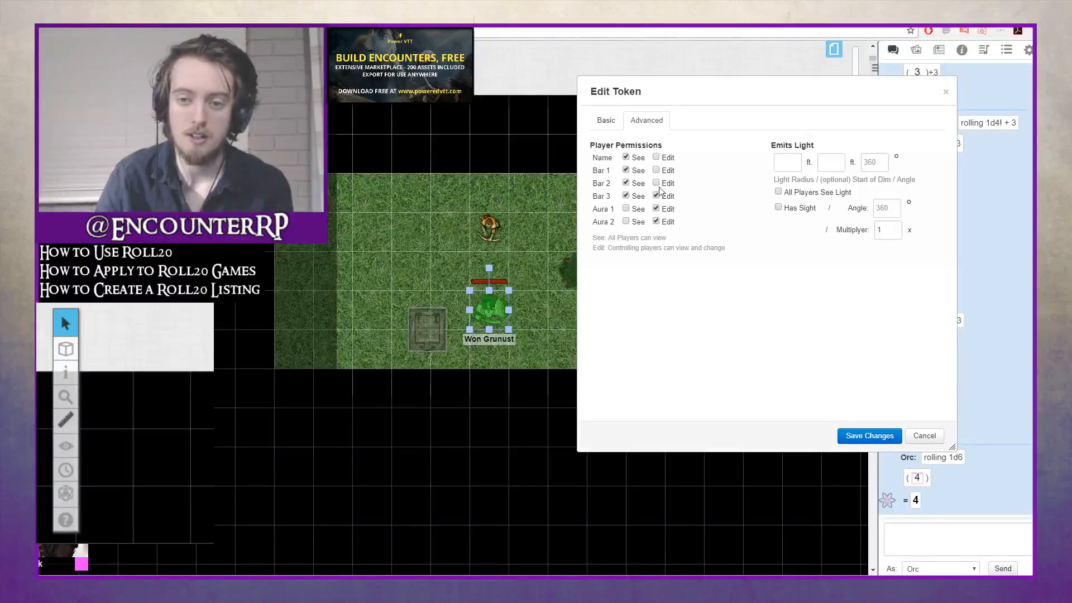
left_click(657, 197)
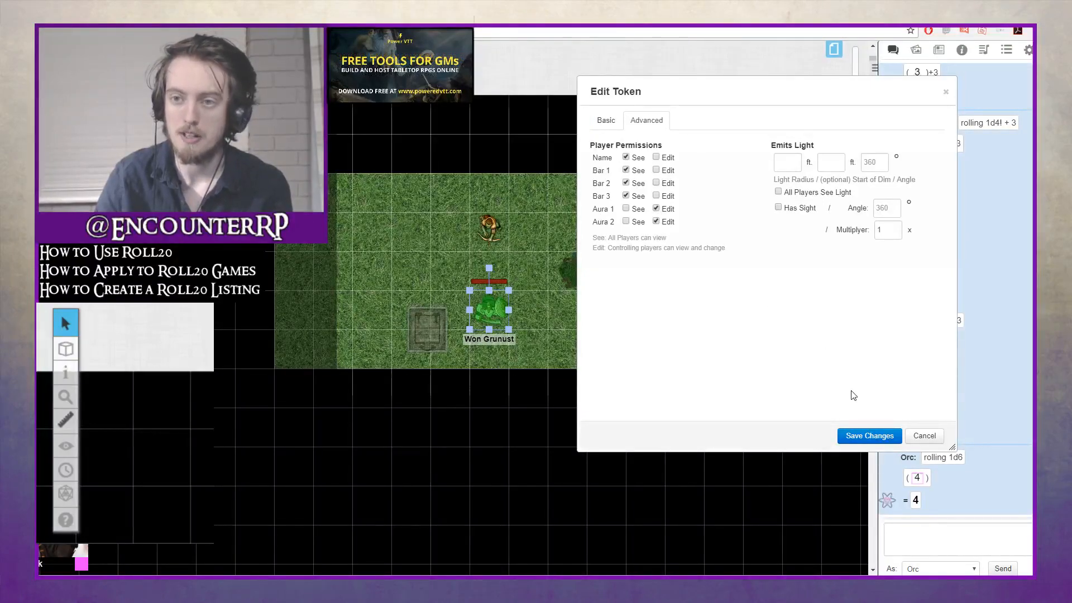
left_click(869, 435)
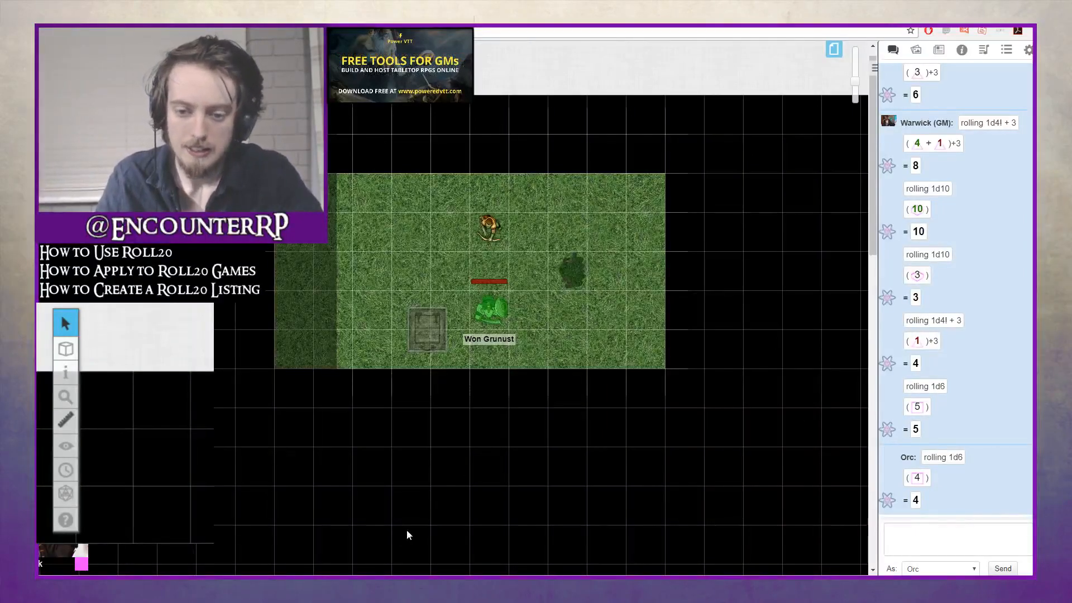
Add the GM note "This character has a Curse." to the Won Grunust token and save it
double_click(505, 302)
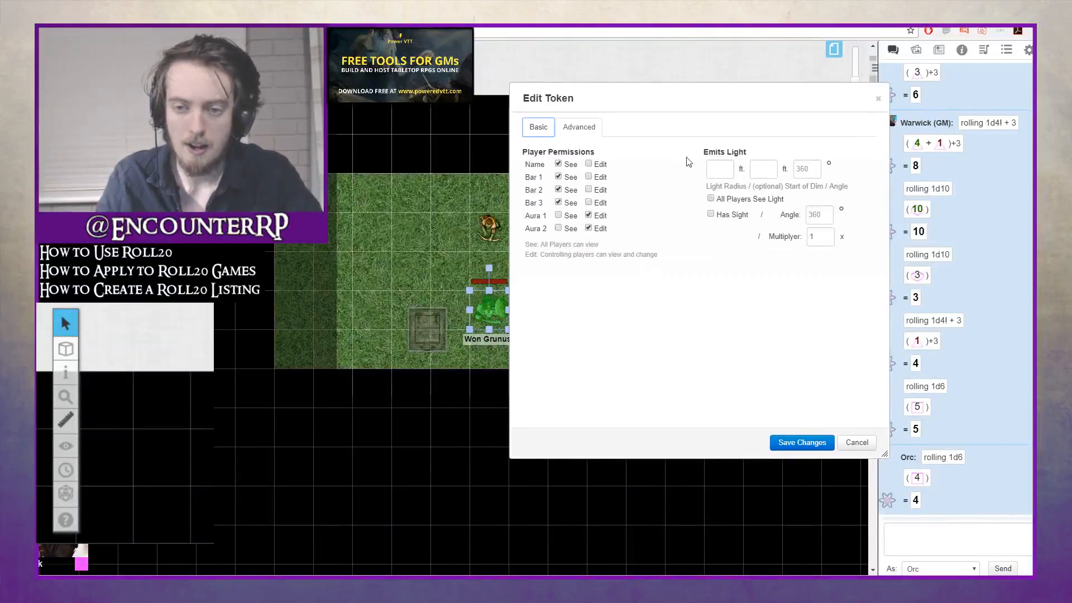
left_click(539, 127)
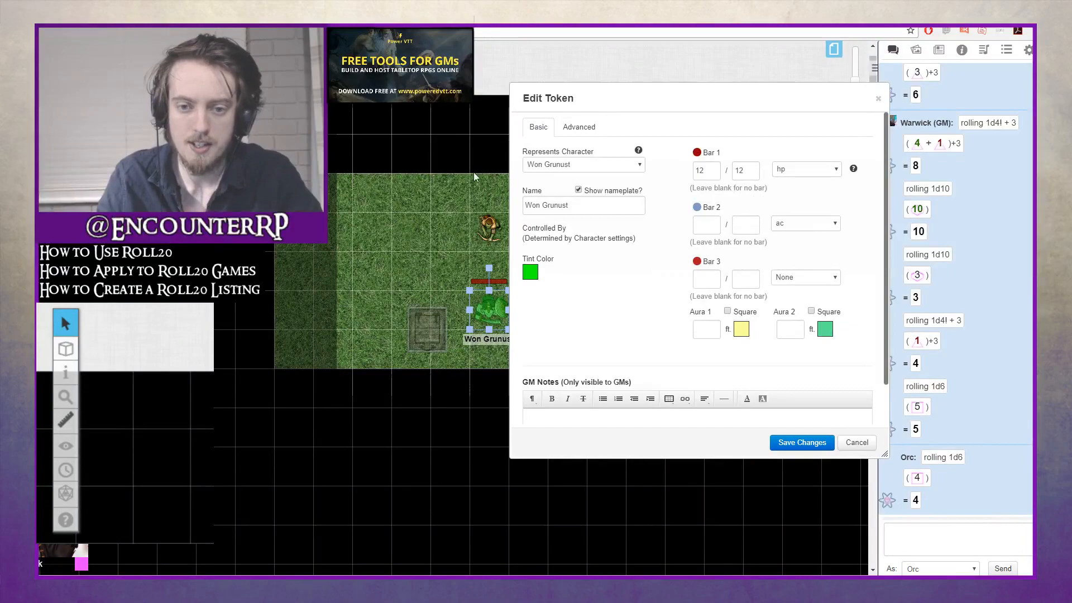
scroll(667, 262, "down", 1)
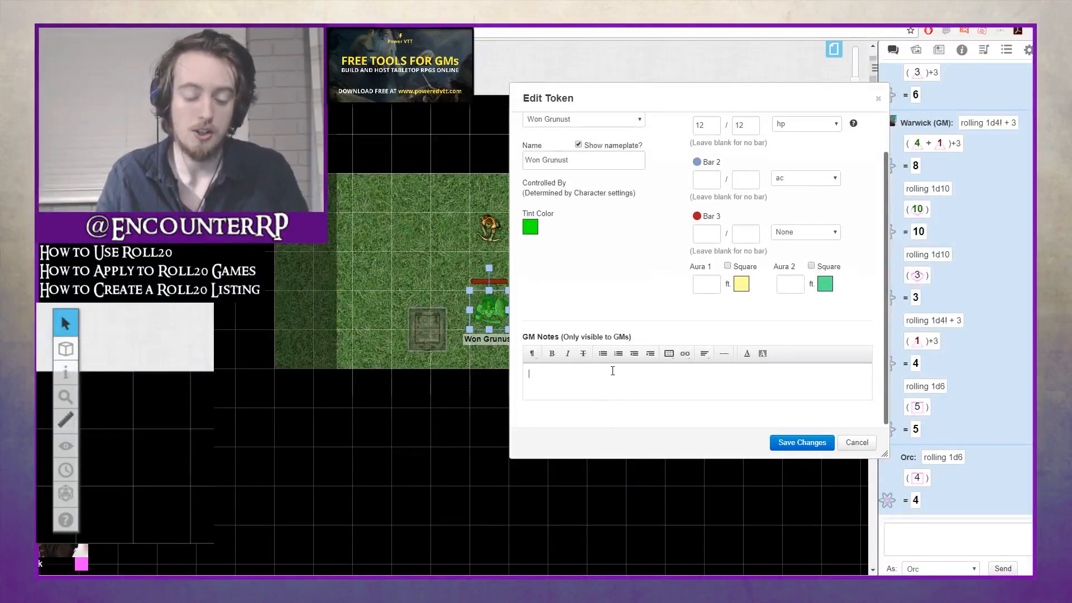
type("his character has a Curse.")
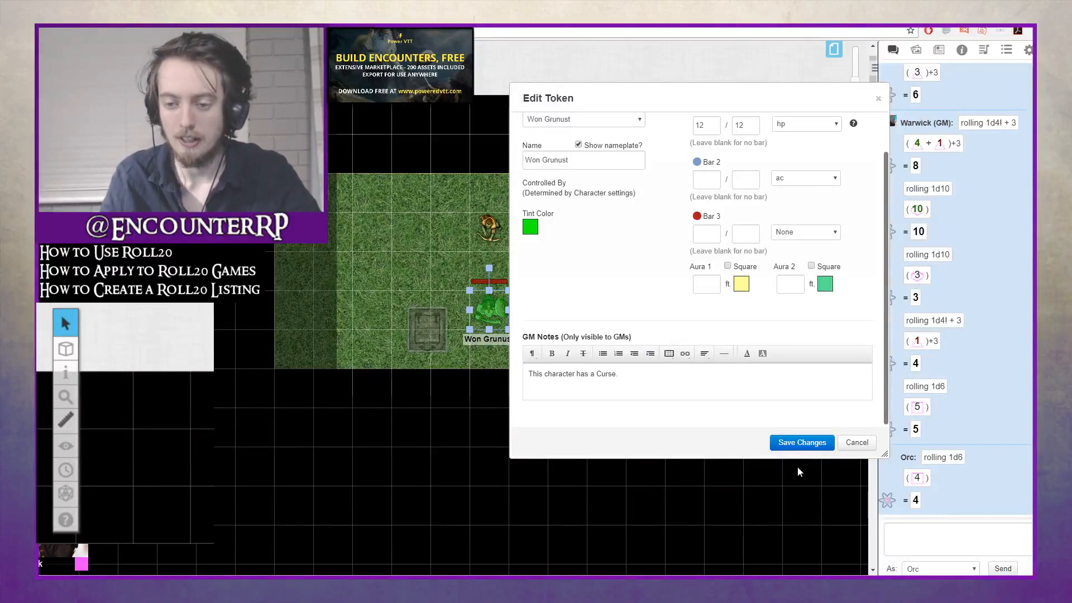
left_click(798, 442)
Give the Won Grunust token a square, bright green Aura 1 of 30 ft and save the settings
double_click(490, 309)
scroll(453, 136, "down", 1)
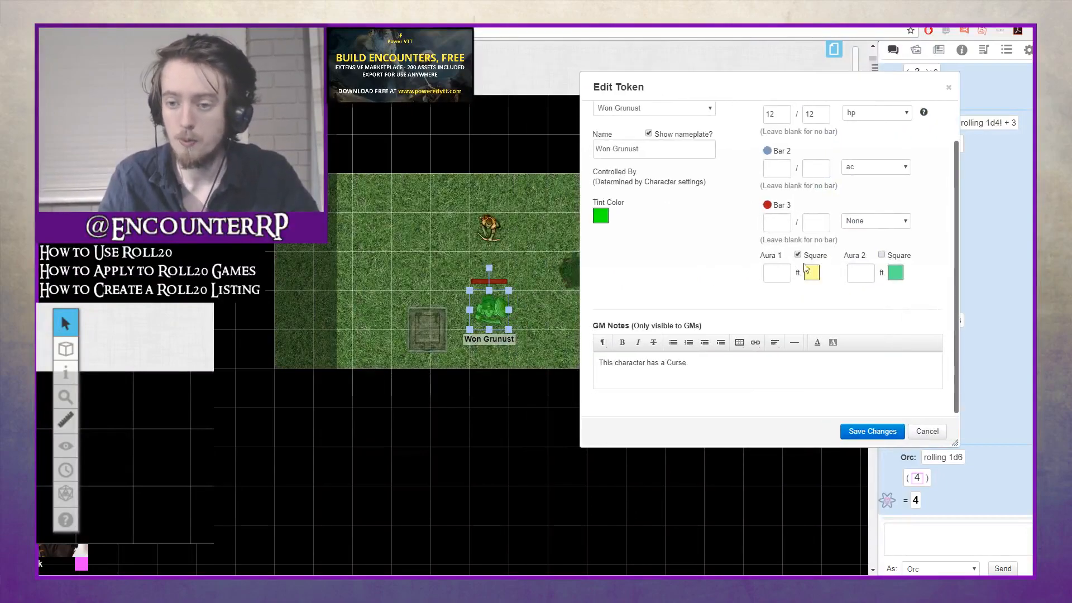
left_click(778, 273)
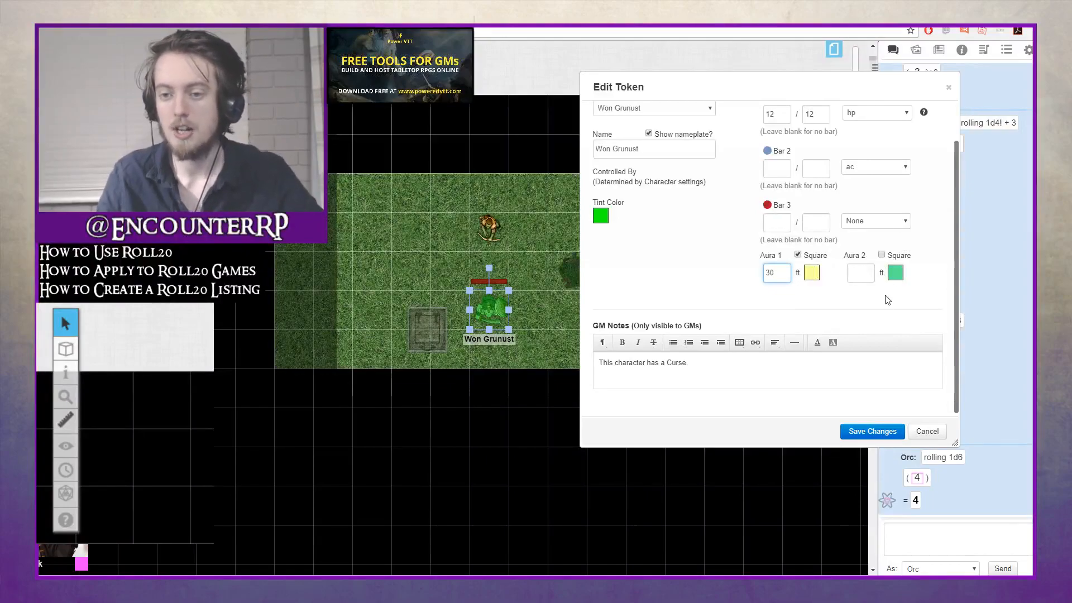
left_click(812, 272)
left_click(804, 303)
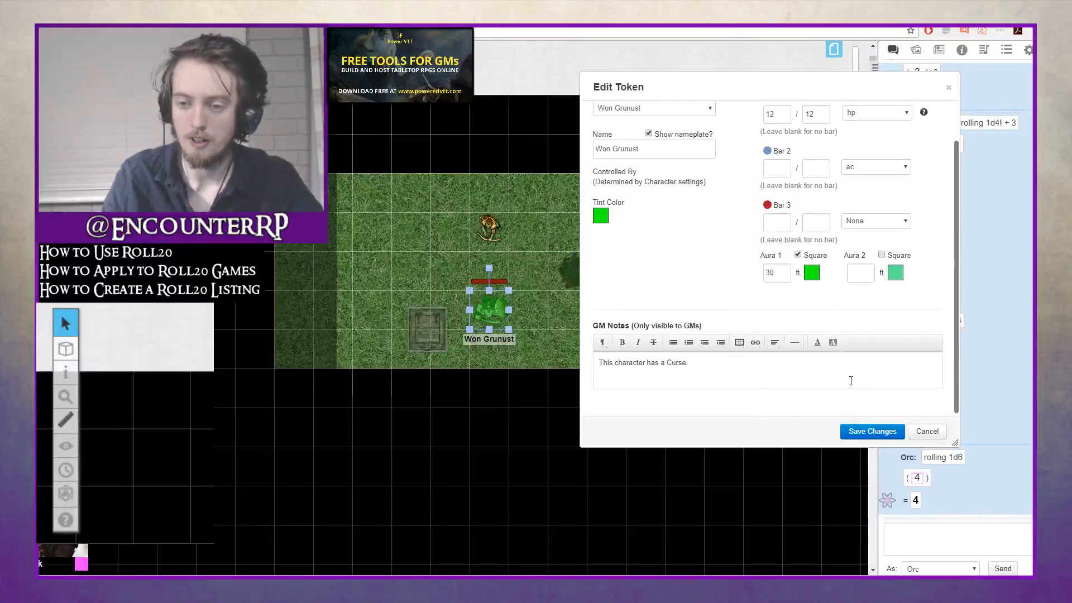
left_click(871, 431)
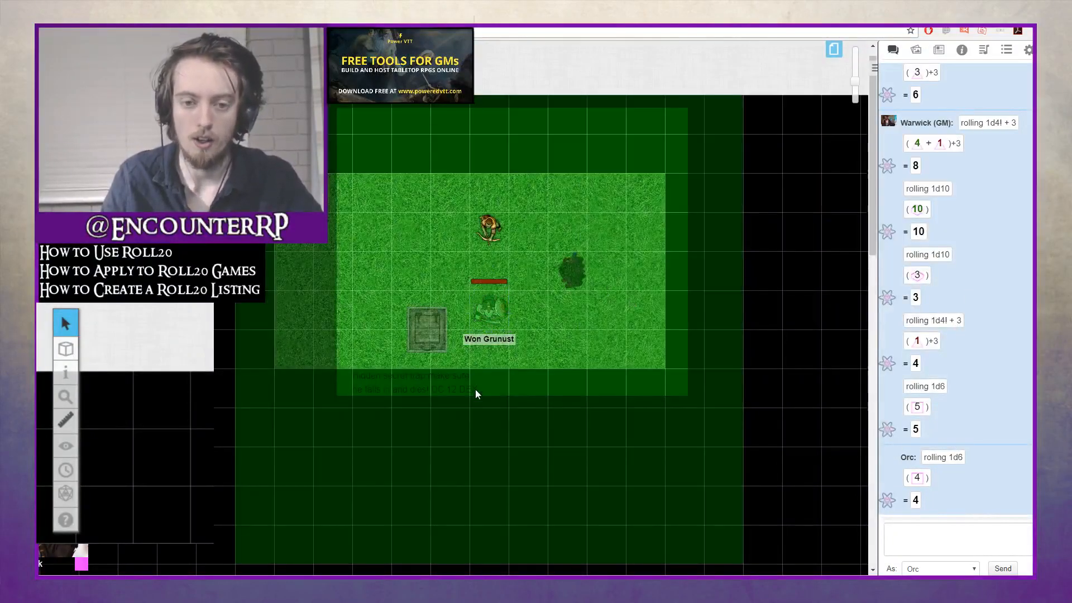
Turn off the Square option for the Won Grunust token's Aura 1 and save, making the aura circular
double_click(496, 296)
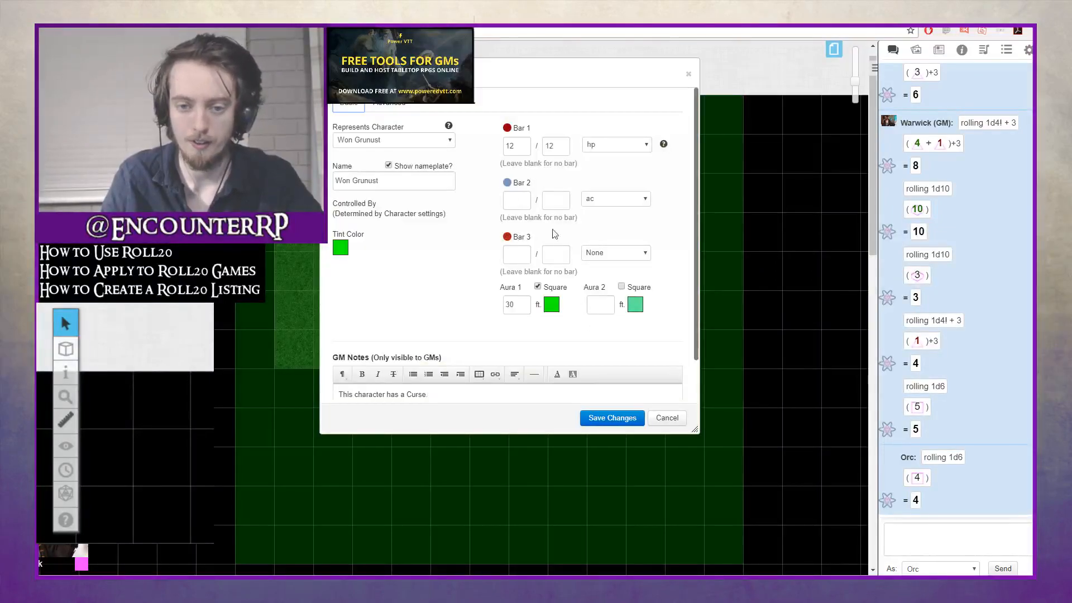
left_click_drag(564, 77, 792, 87)
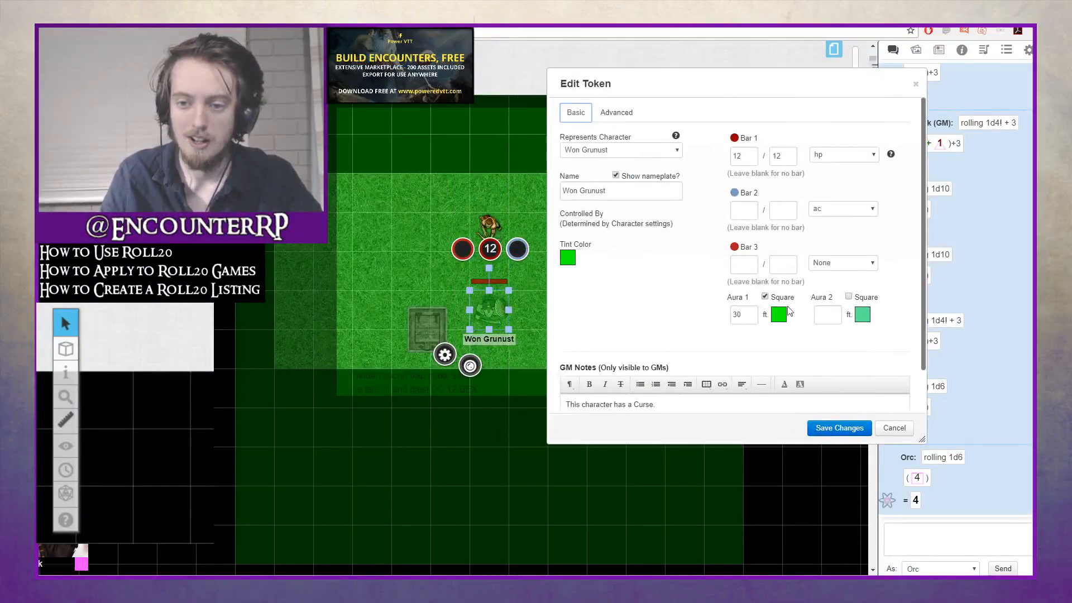
left_click(833, 427)
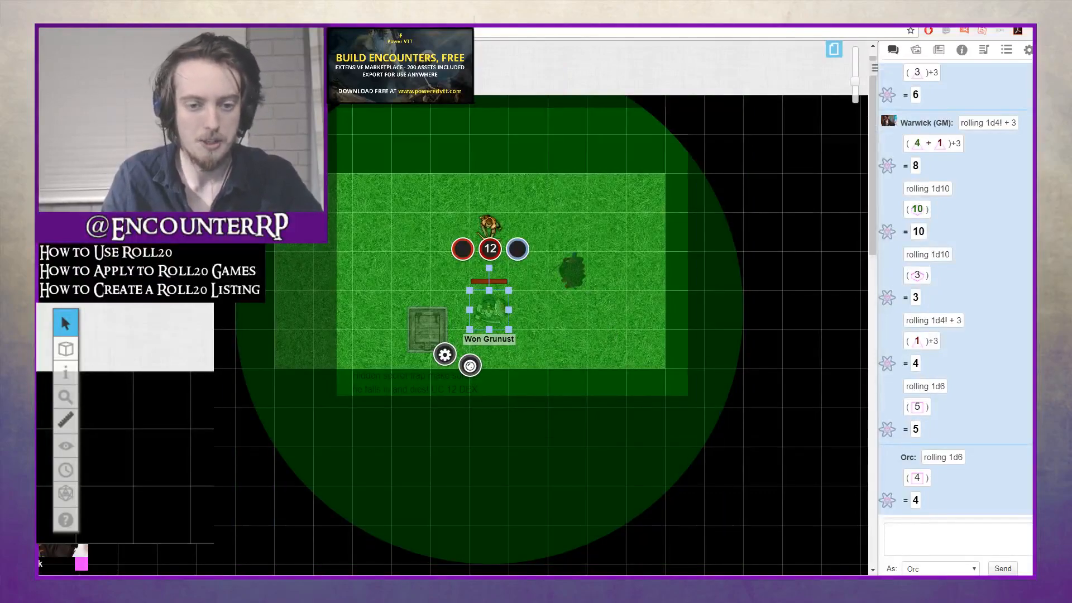
left_click(684, 347)
left_click_drag(684, 347, 709, 348)
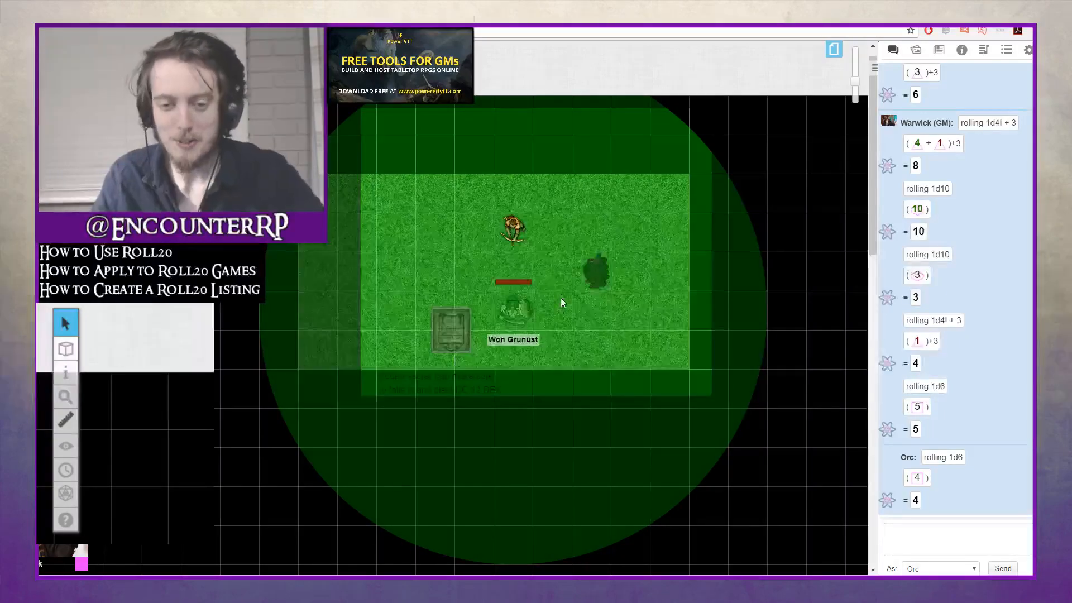
Move the orange creature token three squares left on the grass map and select the Won Grunust token
key("ctrl+v")
left_click_drag(411, 256, 379, 250)
left_click(447, 274)
left_click(514, 310)
left_click(634, 301)
left_click(515, 310)
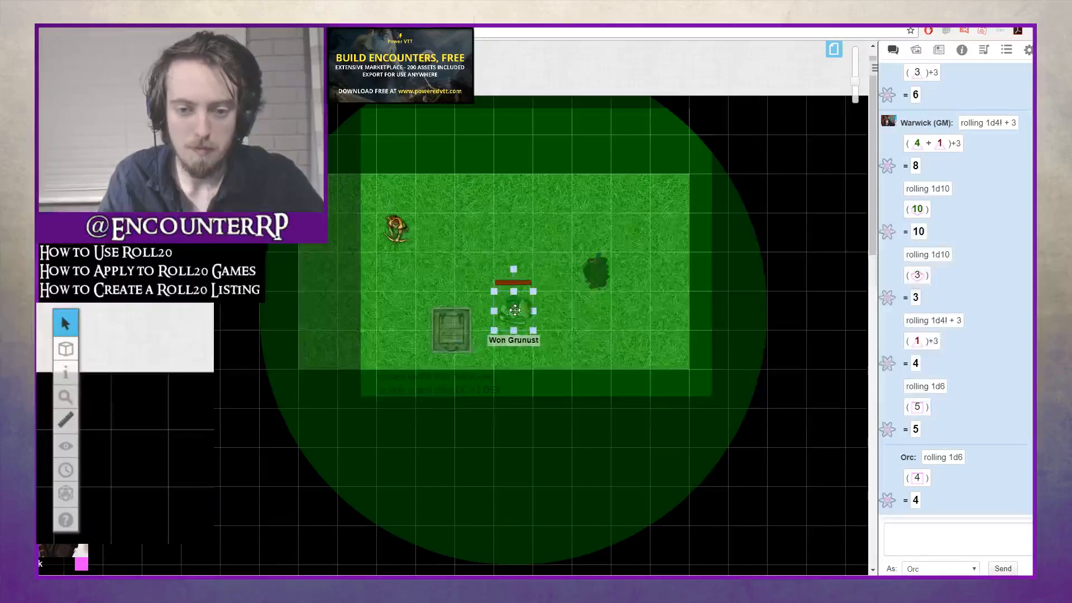
Shrink the Won Grunust token's Aura 1 to a small circle around the token, save, and move the token one square up
double_click(514, 310)
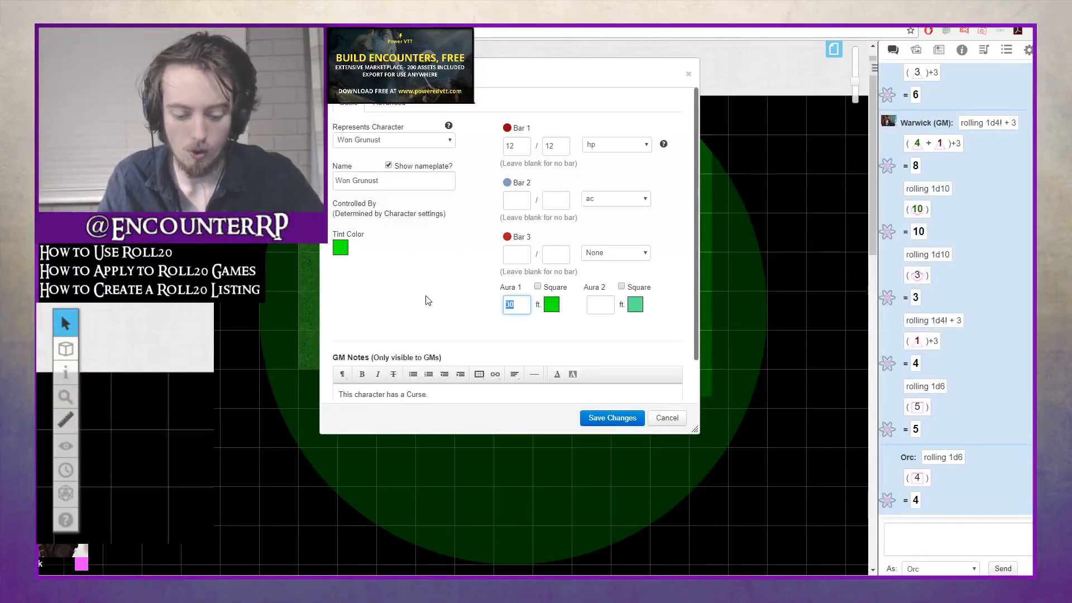
left_click(611, 418)
left_click_drag(513, 310, 513, 271)
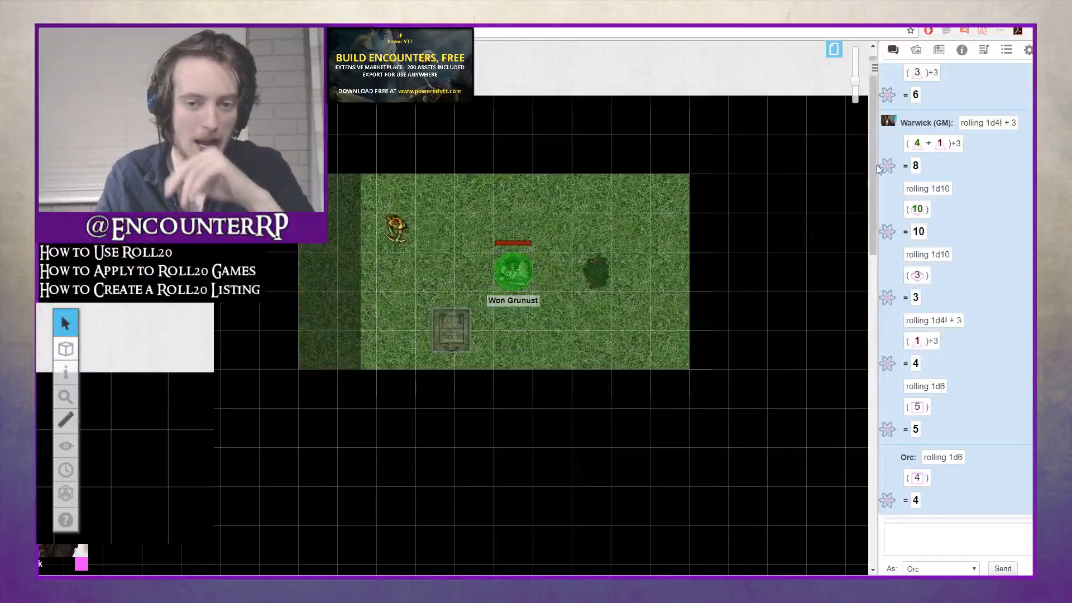
scroll(963, 167, "up", 7)
scroll(959, 212, "down", 7)
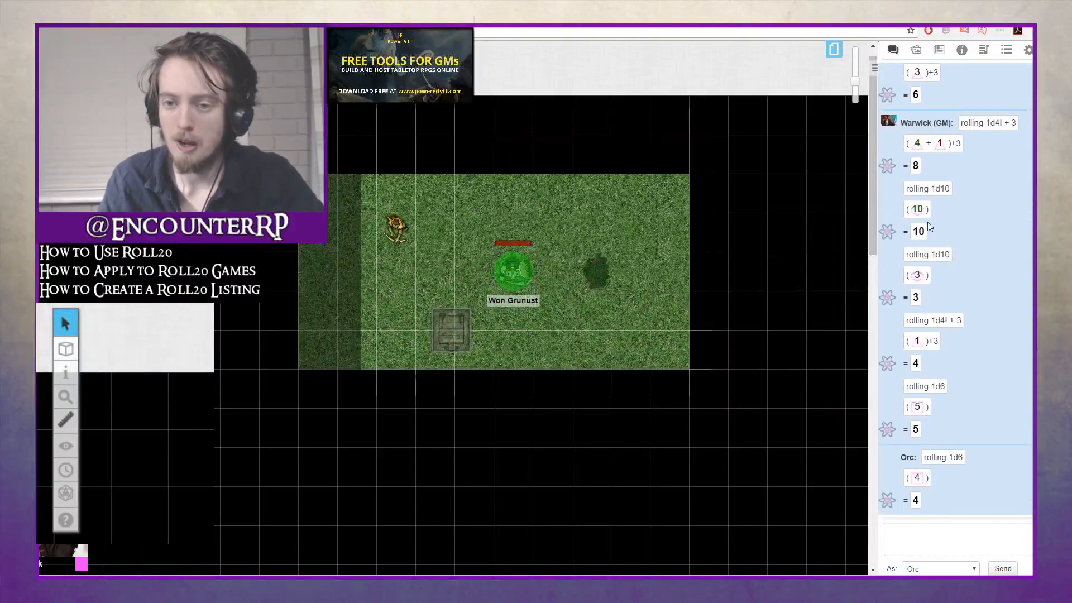
mouse_move(66, 520)
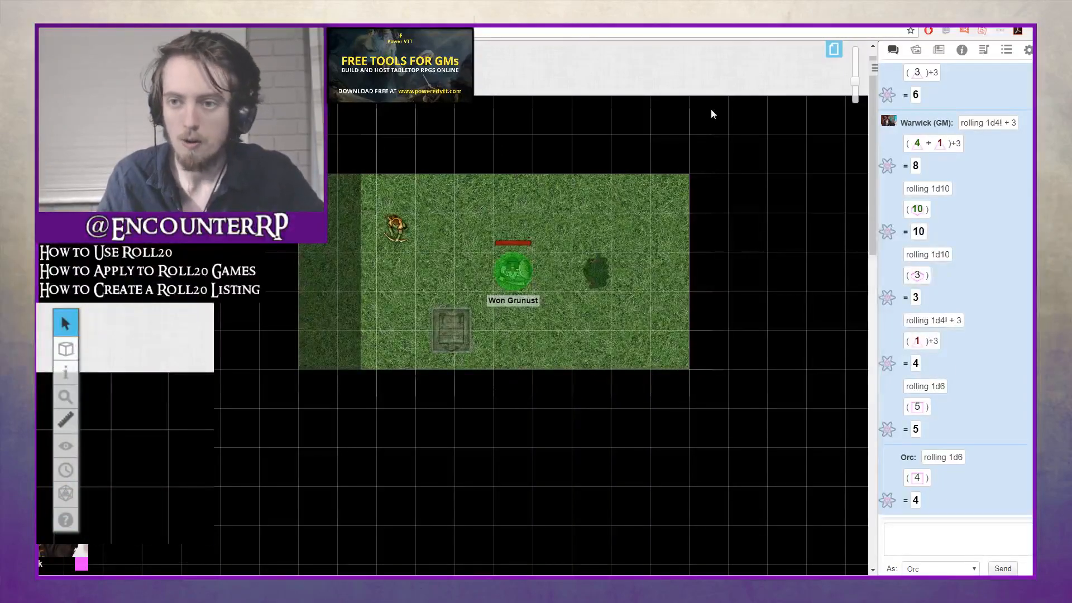
Look through the game's journal, compendium, jukebox and settings, and return to the chat
left_click(938, 50)
left_click(961, 50)
left_click(981, 51)
left_click(1028, 50)
left_click(892, 49)
scroll(690, 181, "down", 3)
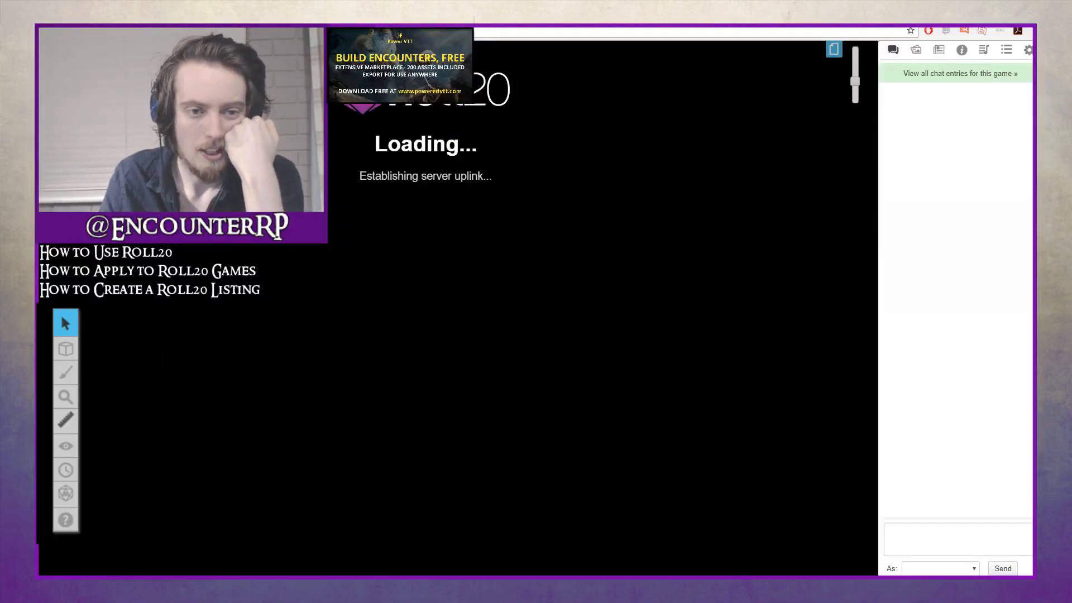
Stop the "Solemn Vow by Tabletop Audio" track in the jukebox and return to the chat
mouse_move(60, 313)
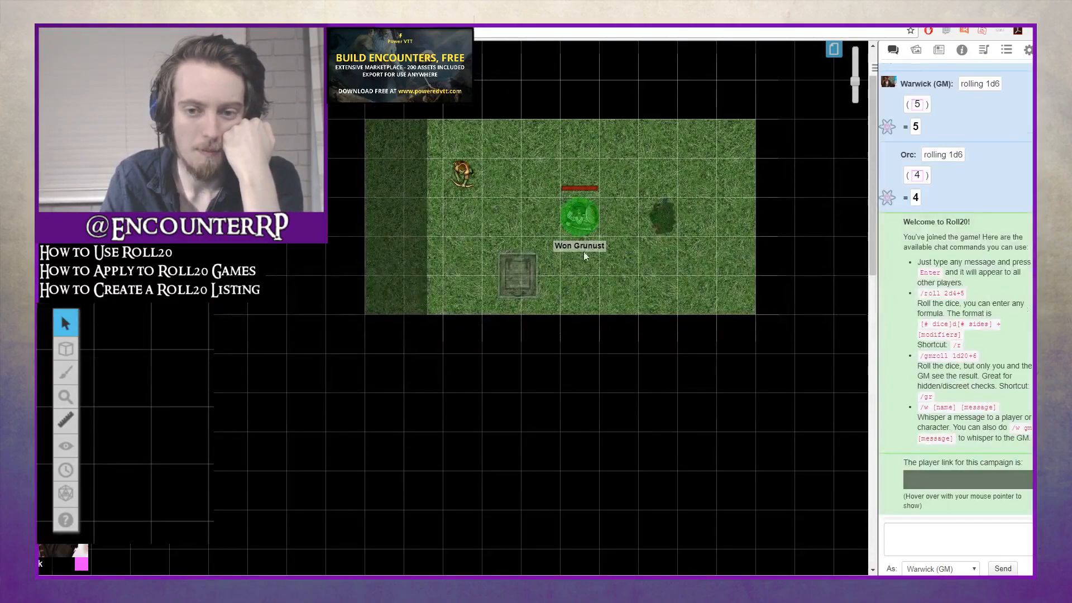
left_click(632, 186)
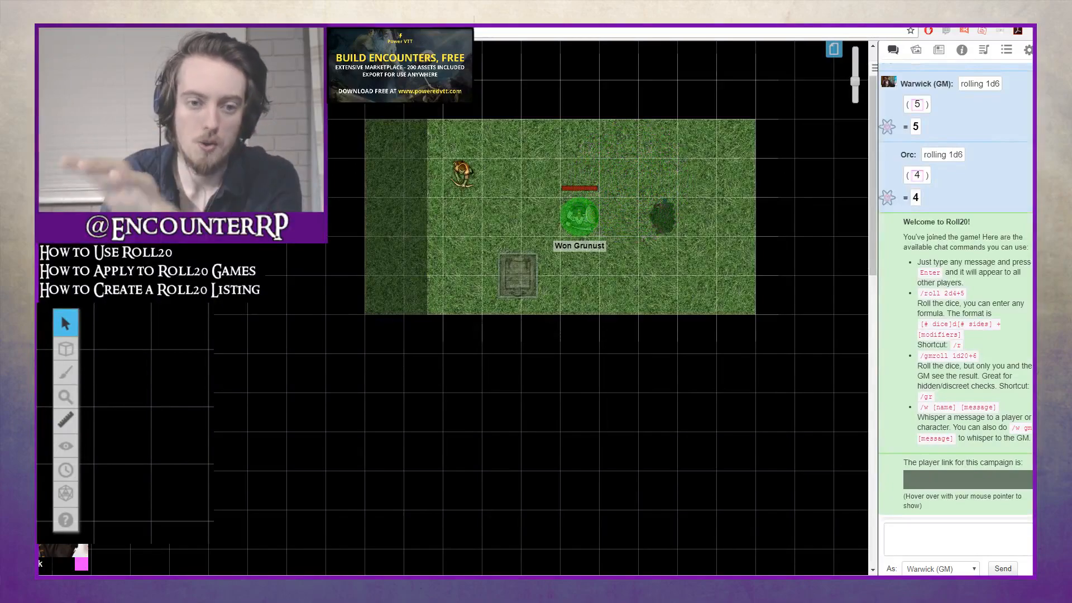
left_click(1006, 49)
left_click(984, 50)
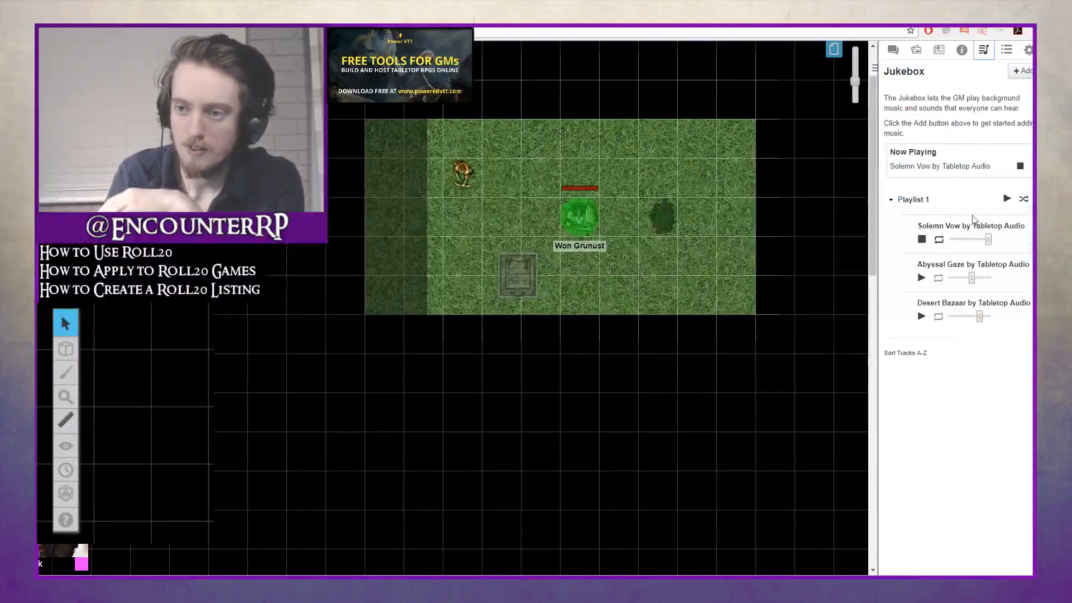
left_click(921, 239)
left_click(893, 51)
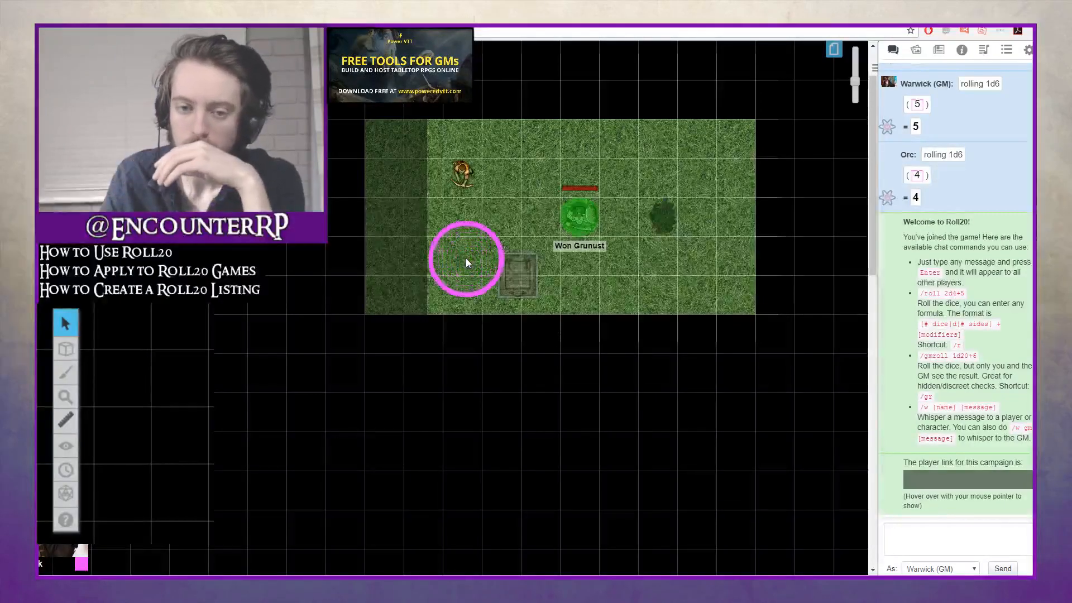
Ping several spots on the empty grid around the grass map to draw the view to them
scroll(438, 284, "down", 10)
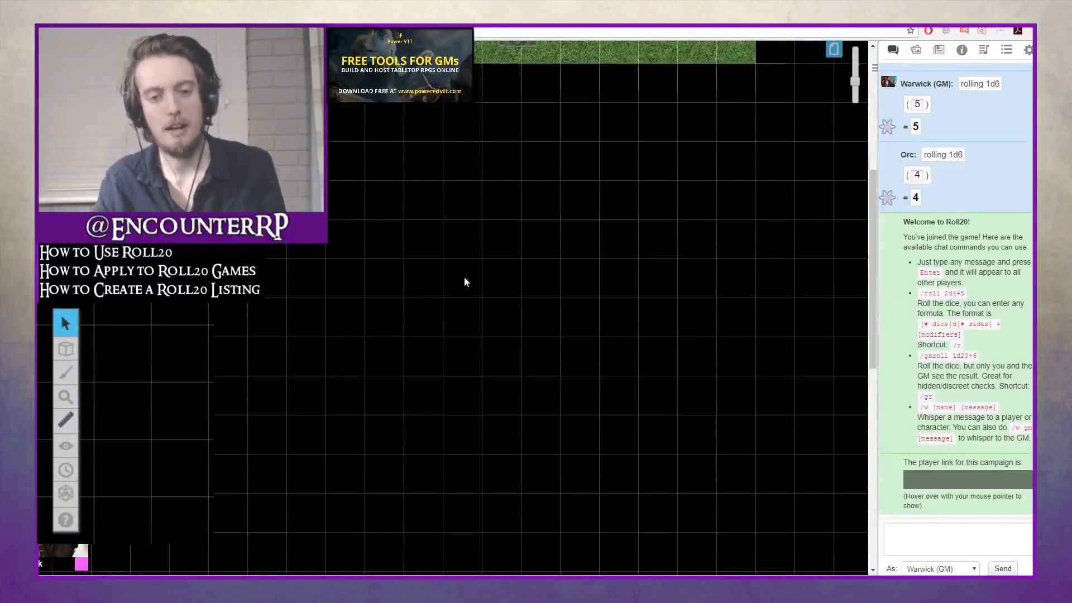
left_click_drag(335, 271, 404, 280)
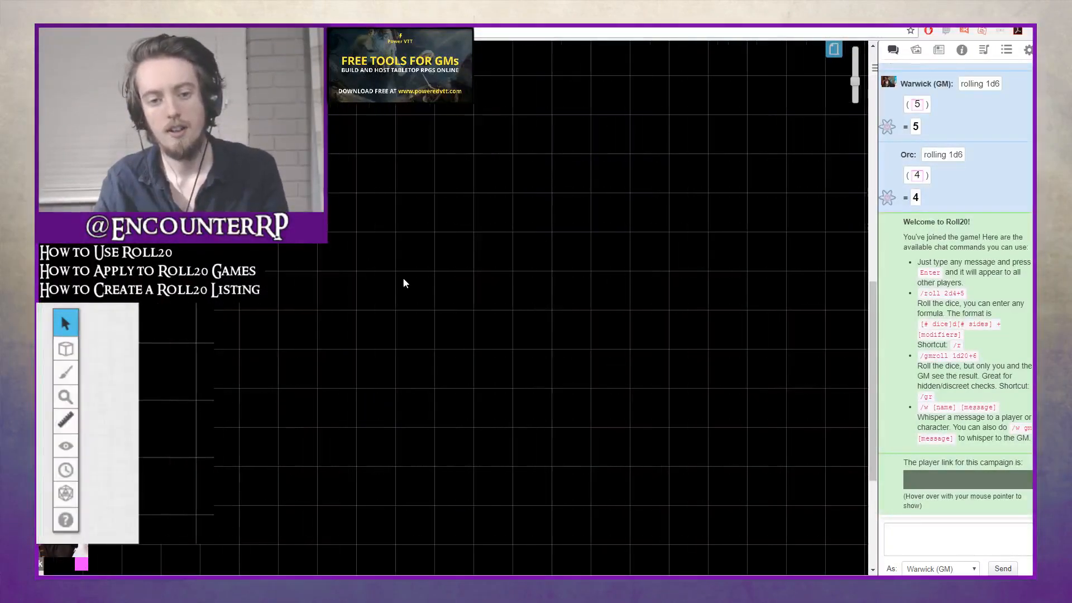
left_click(461, 241, "shift")
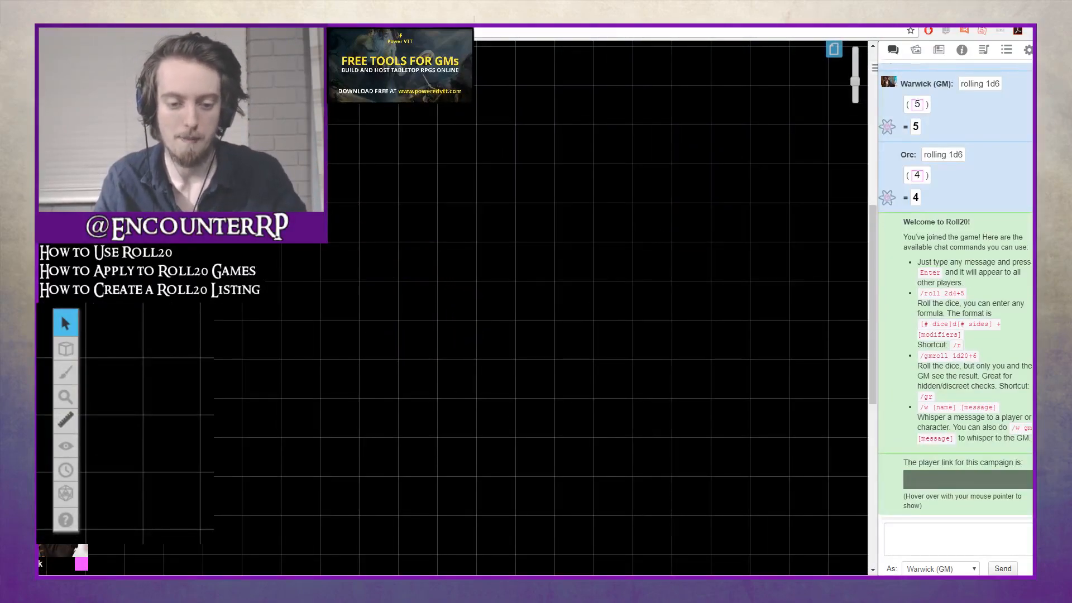
left_click_drag(538, 285, 554, 395)
left_click(380, 227)
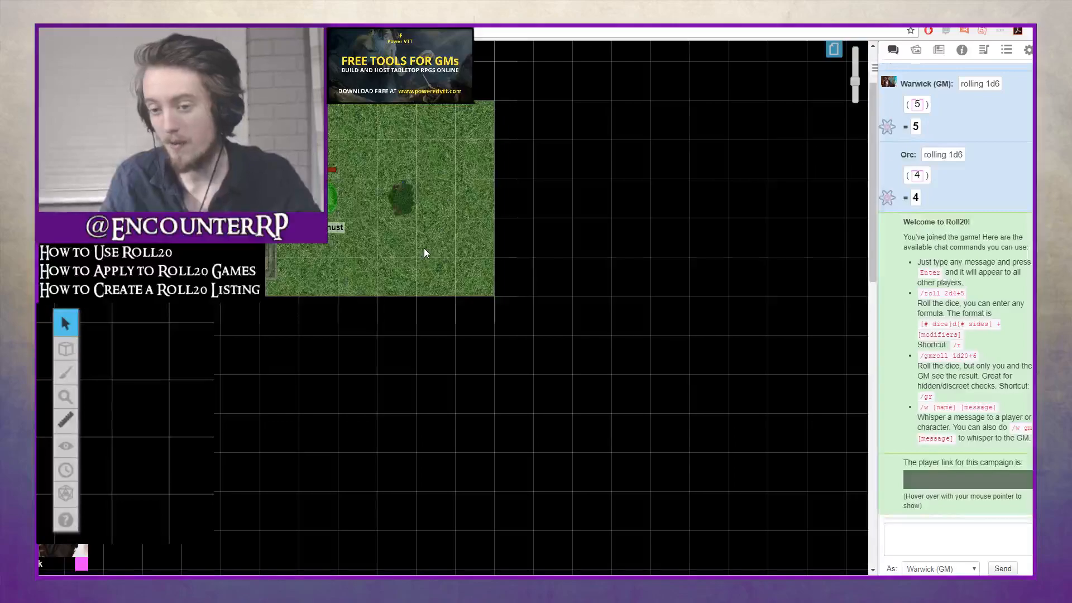
left_click_drag(773, 559, 593, 365)
left_click_drag(363, 222, 393, 292)
left_click_drag(319, 480, 247, 390)
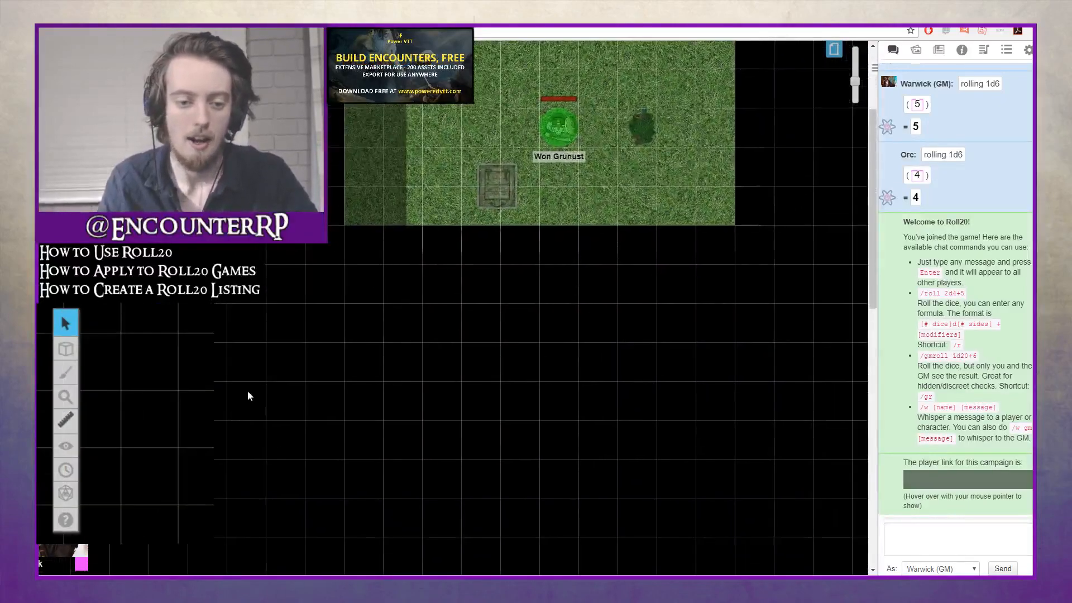
left_click(219, 309)
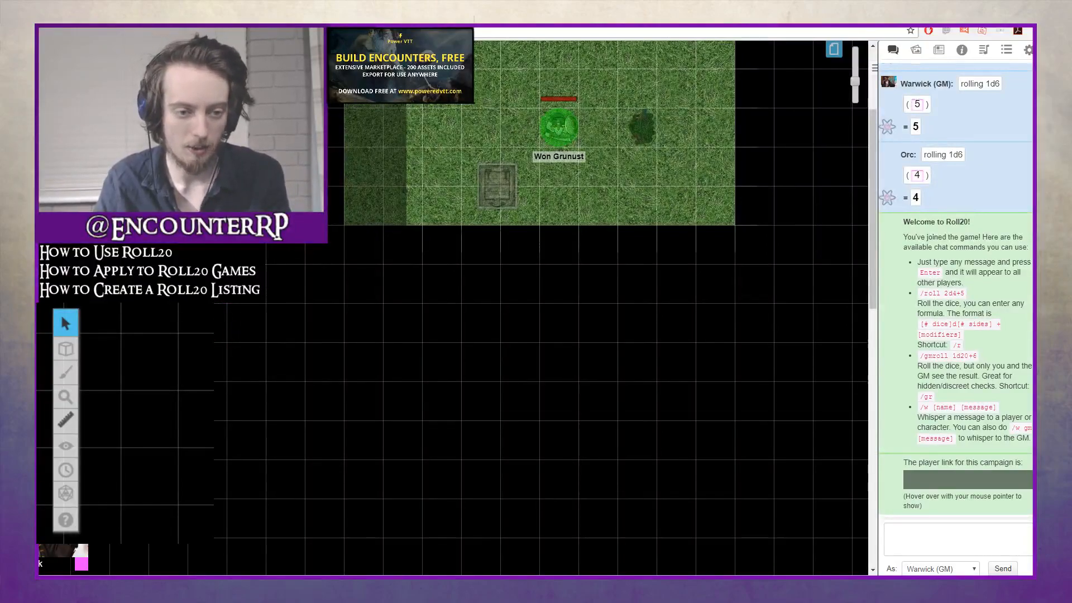
left_click(128, 338, "shift")
left_click(387, 356, "shift")
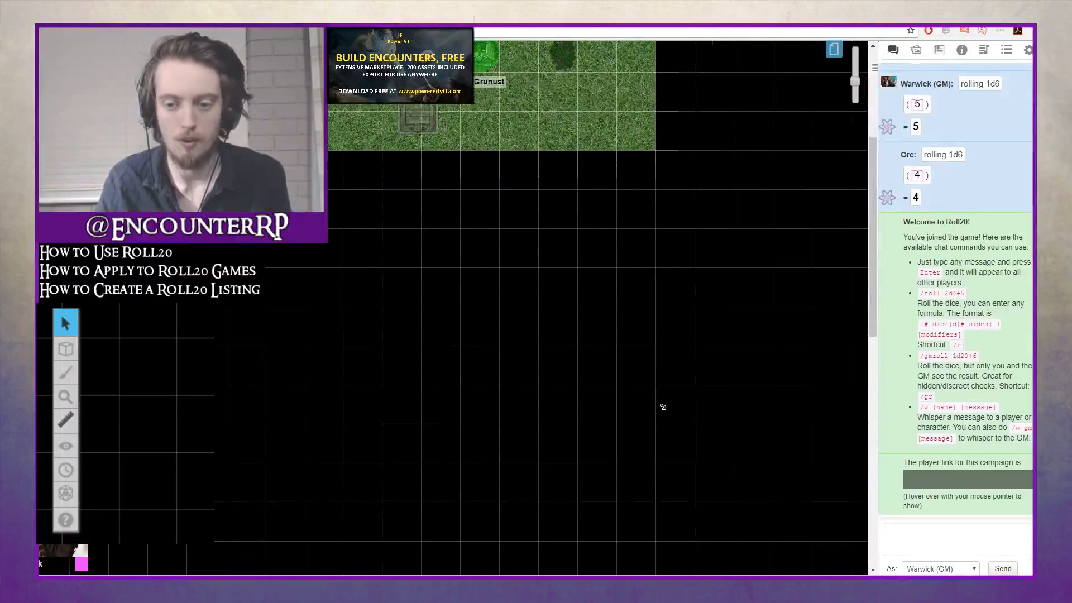
left_click(640, 319, "shift")
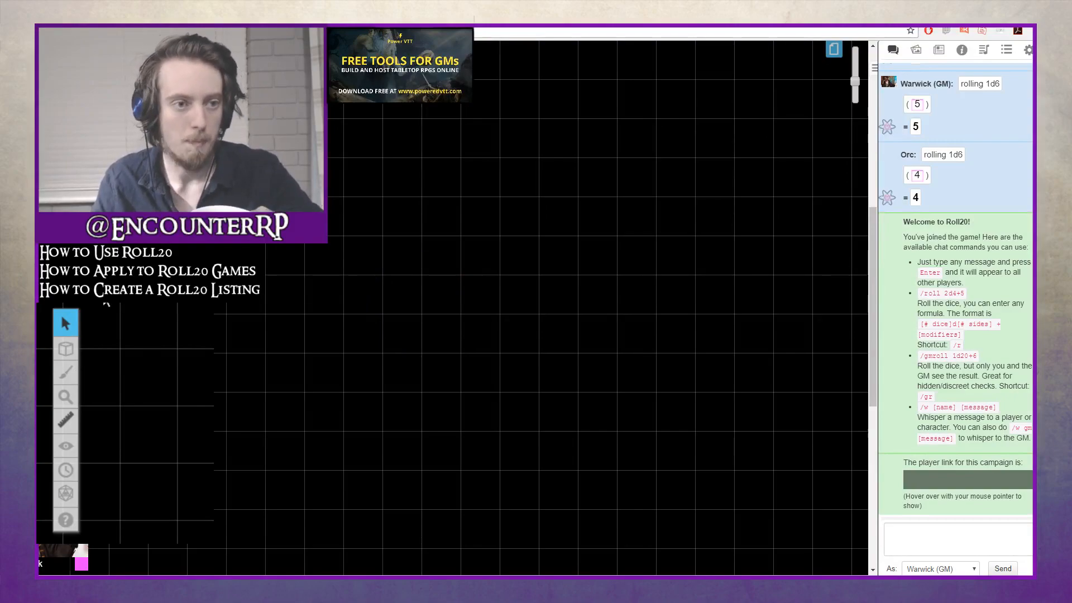
Leave the game for the Roll20 home page and look over the account options, games list, marketplace additions and Community links
key("alt+Left")
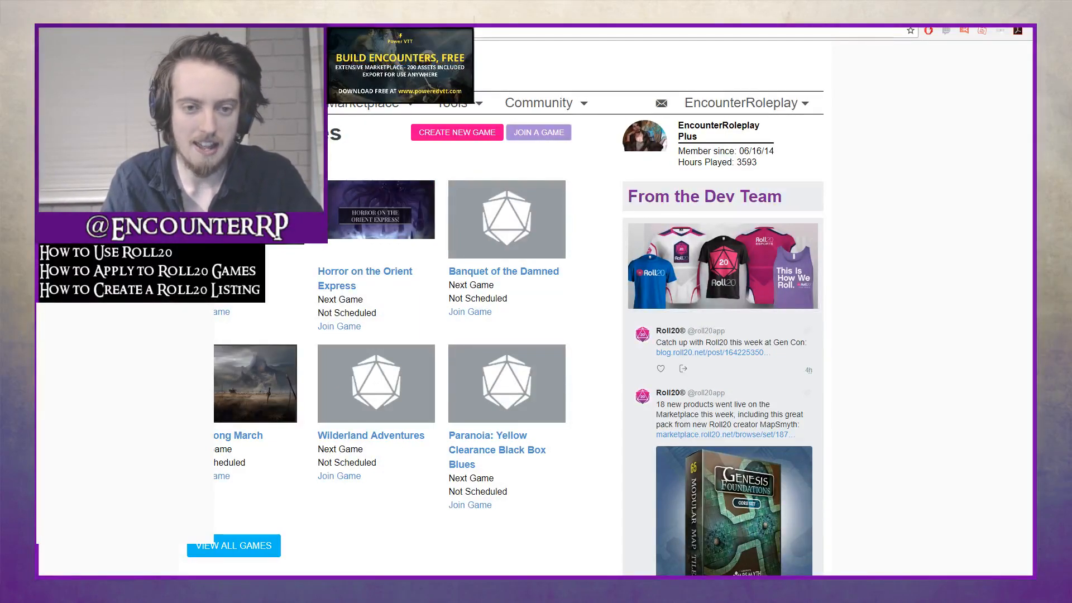
scroll(503, 307, "down", 3)
scroll(502, 307, "up", 3)
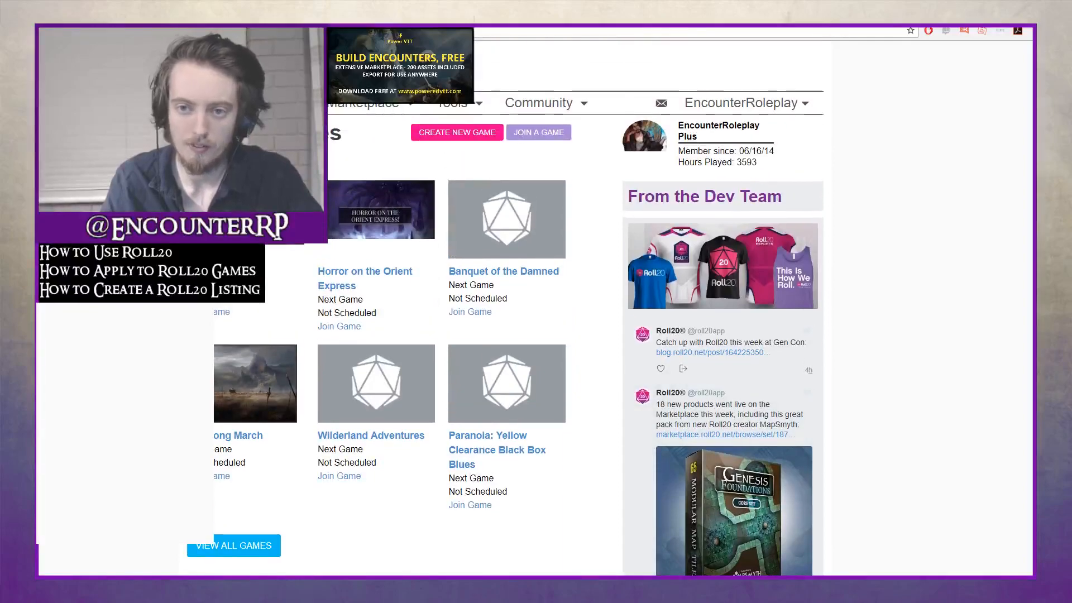
left_click(807, 104)
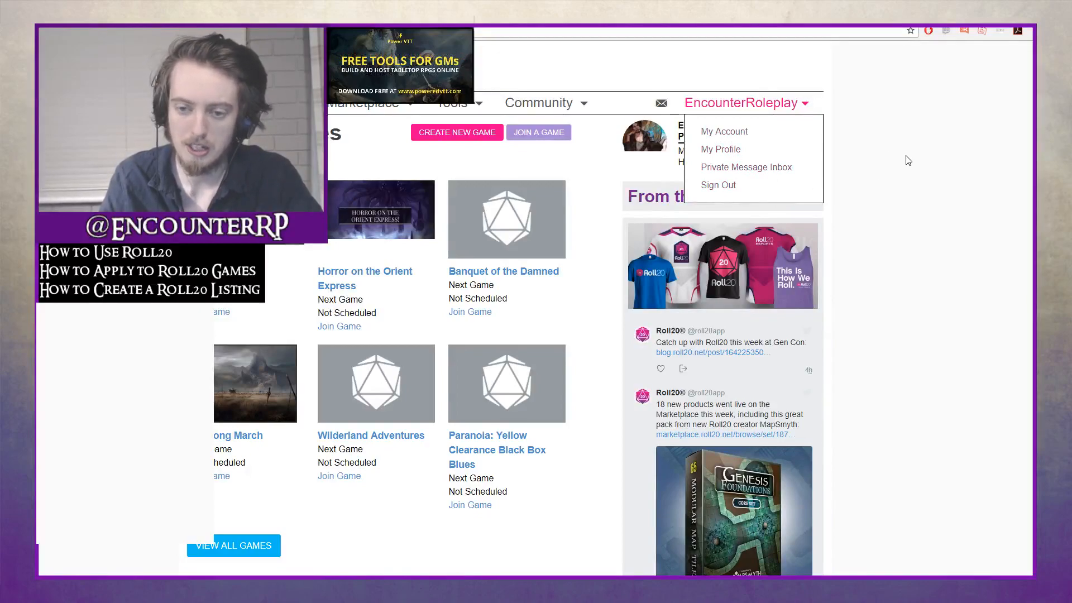
left_click(959, 237)
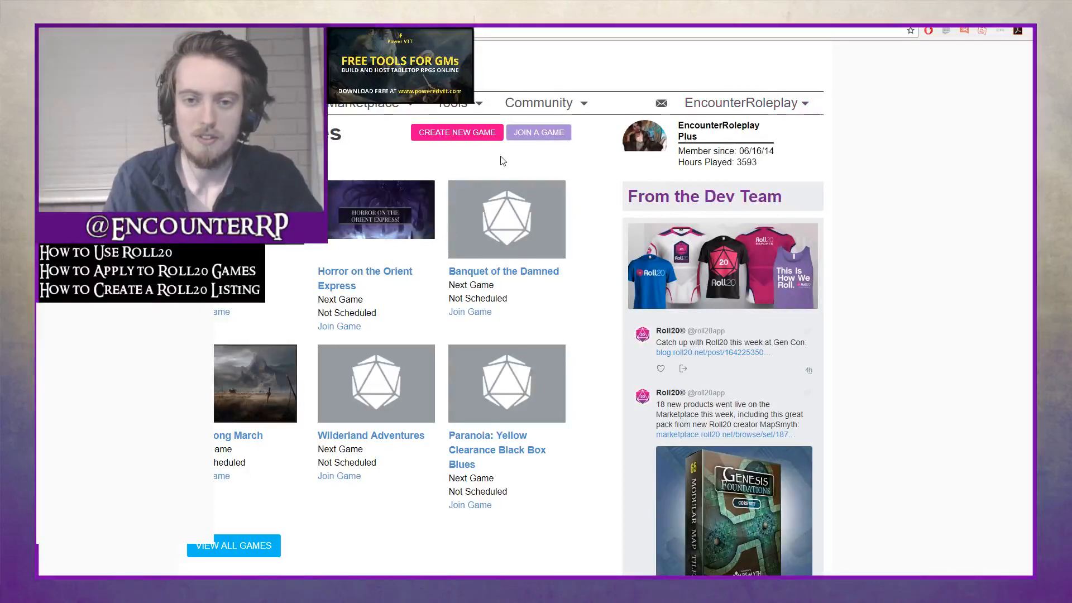
scroll(888, 170, "down", 5)
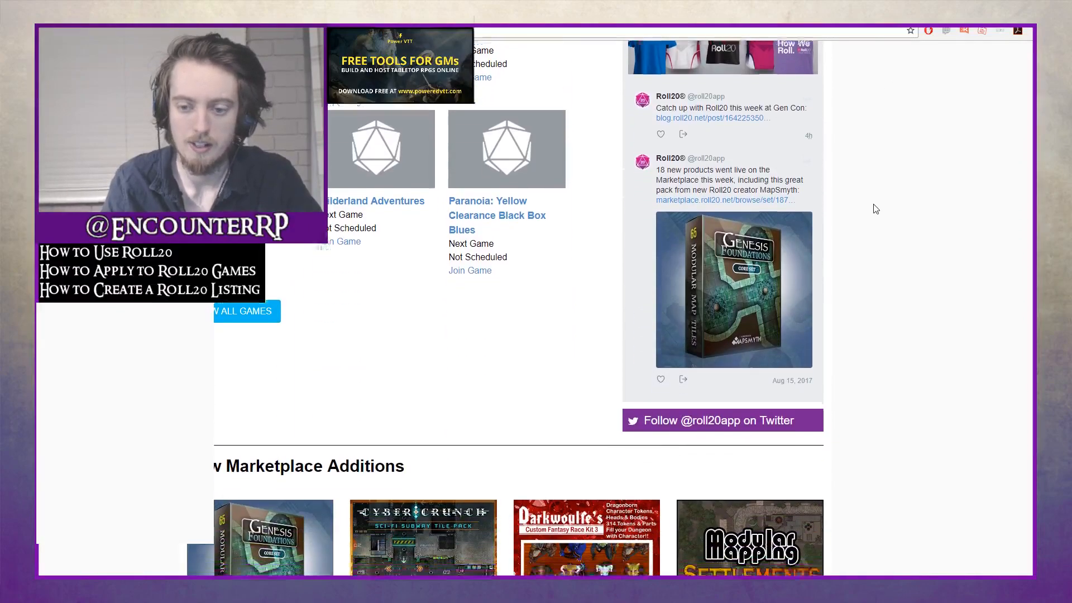
scroll(874, 227, "up", 5)
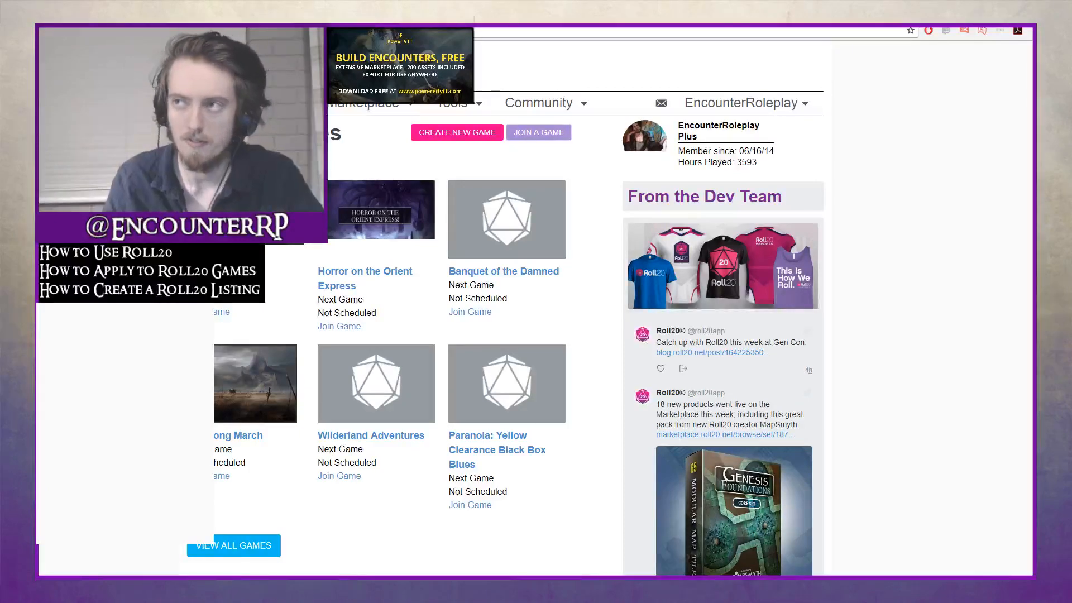
mouse_move(539, 103)
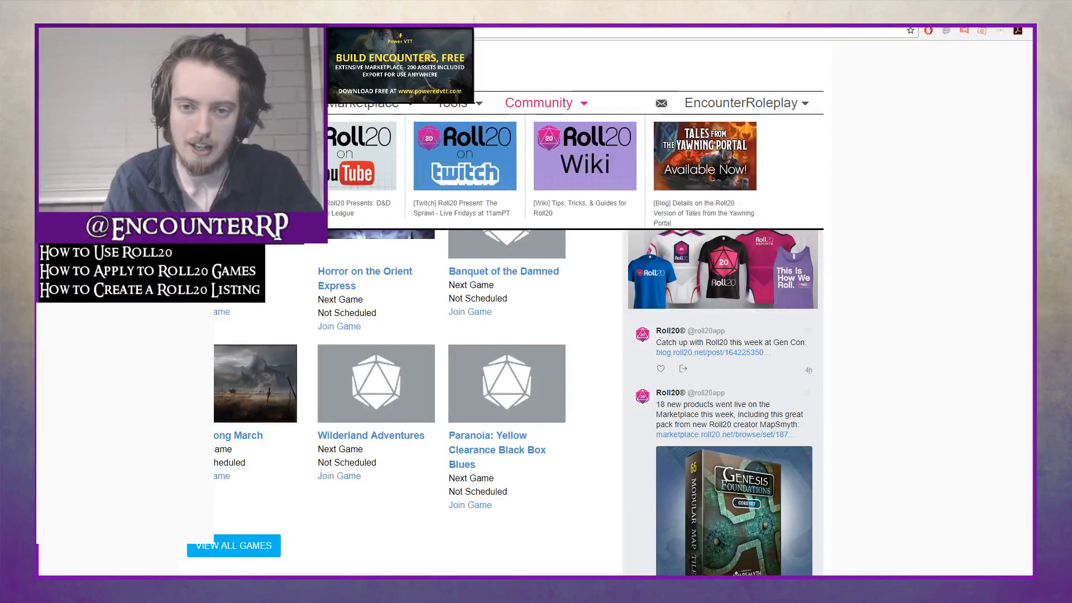